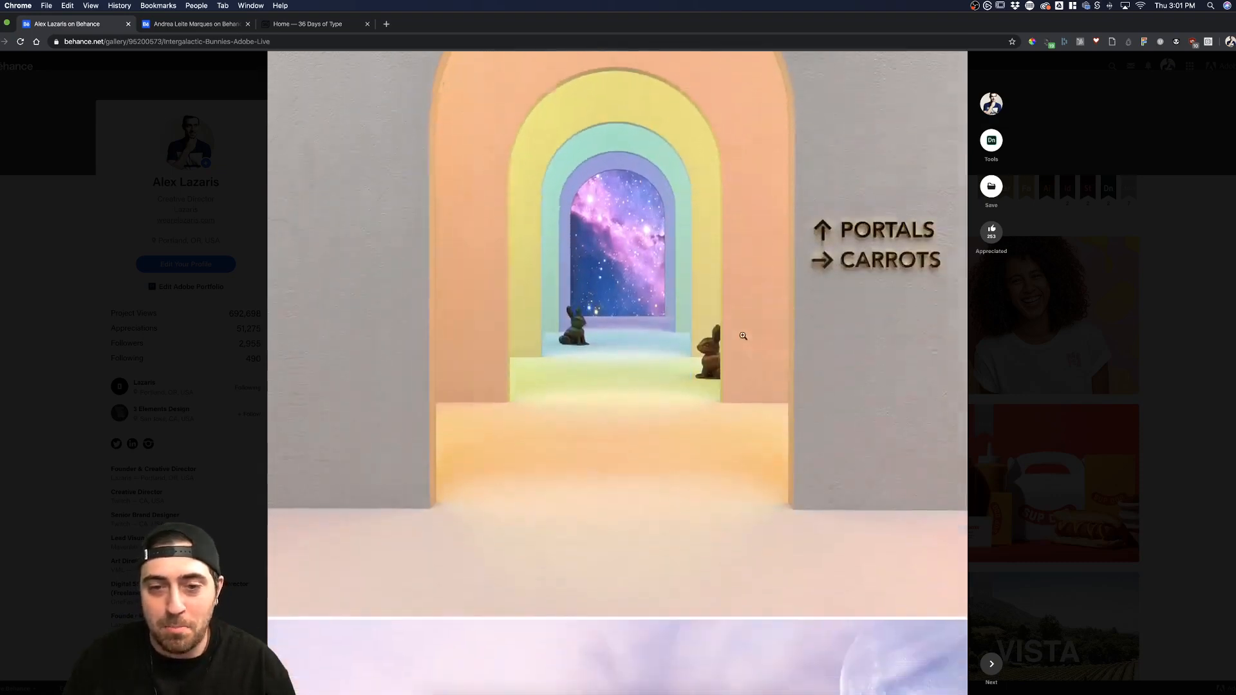
# Look through the Intergalactic Bunnies project images, examining the PORTALS and CARROTS wall lettering up close
pyautogui.scroll(-2, 740, 334)
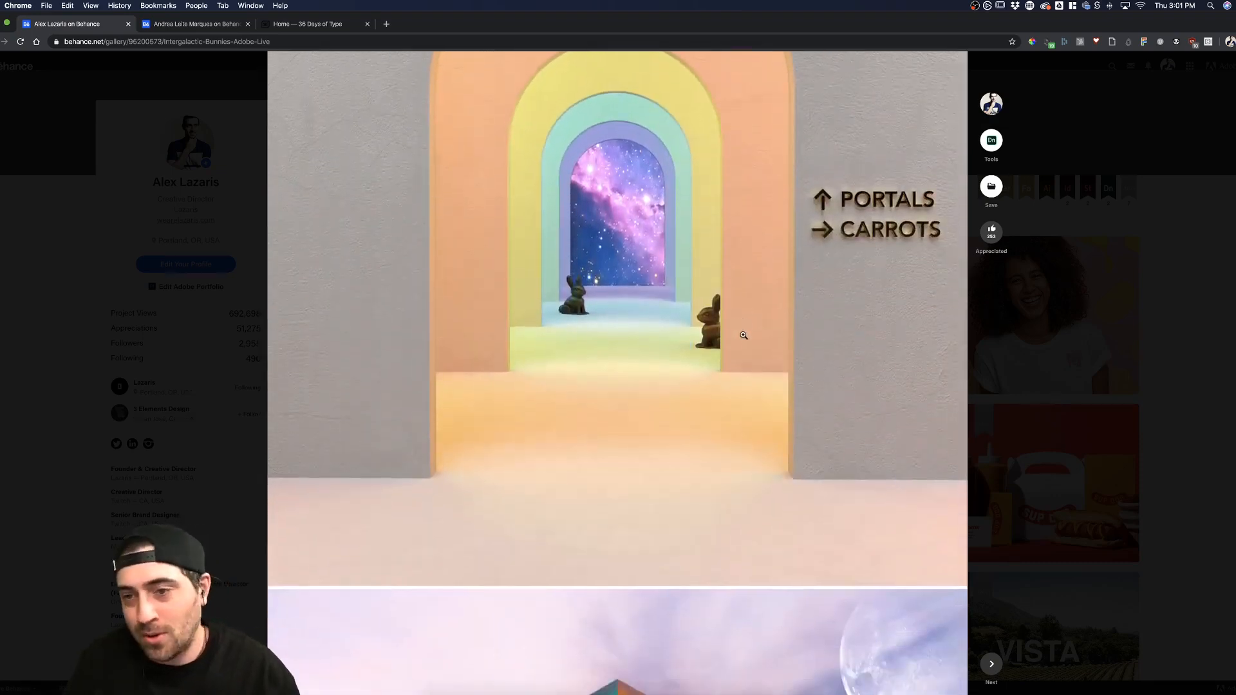
pyautogui.scroll(2, 741, 333)
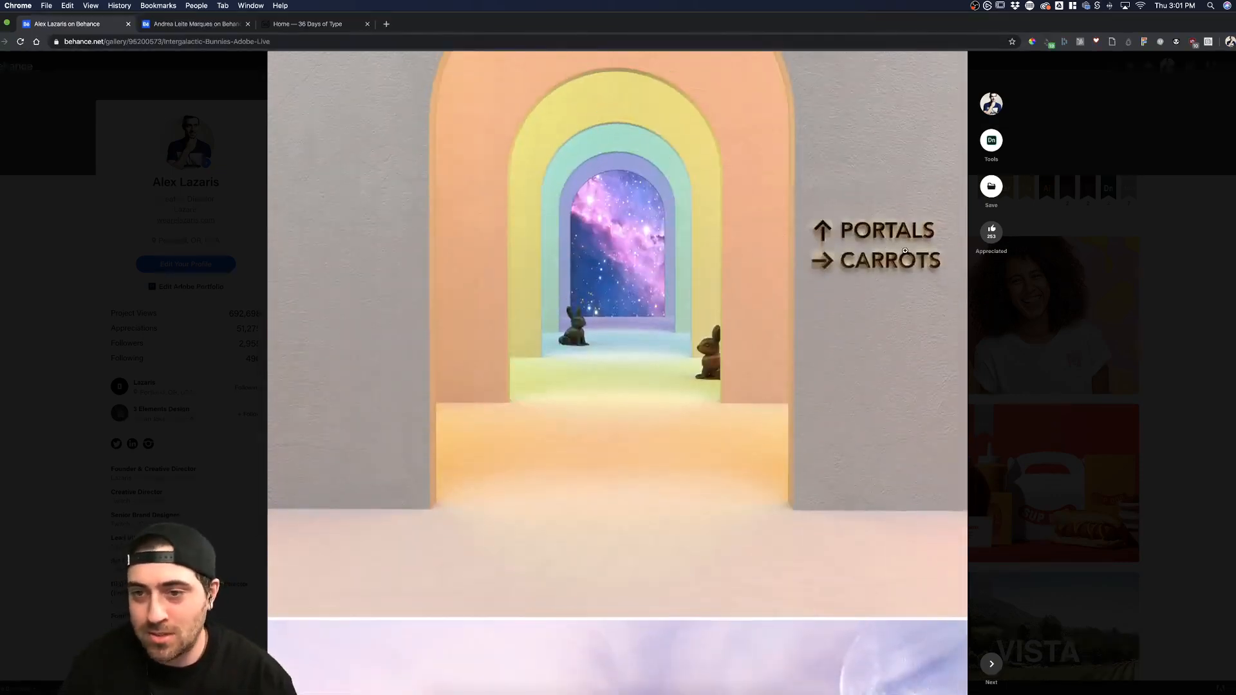
pyautogui.keyDown('ctrl'); pyautogui.scroll(10, 906, 239); pyautogui.keyUp('ctrl')
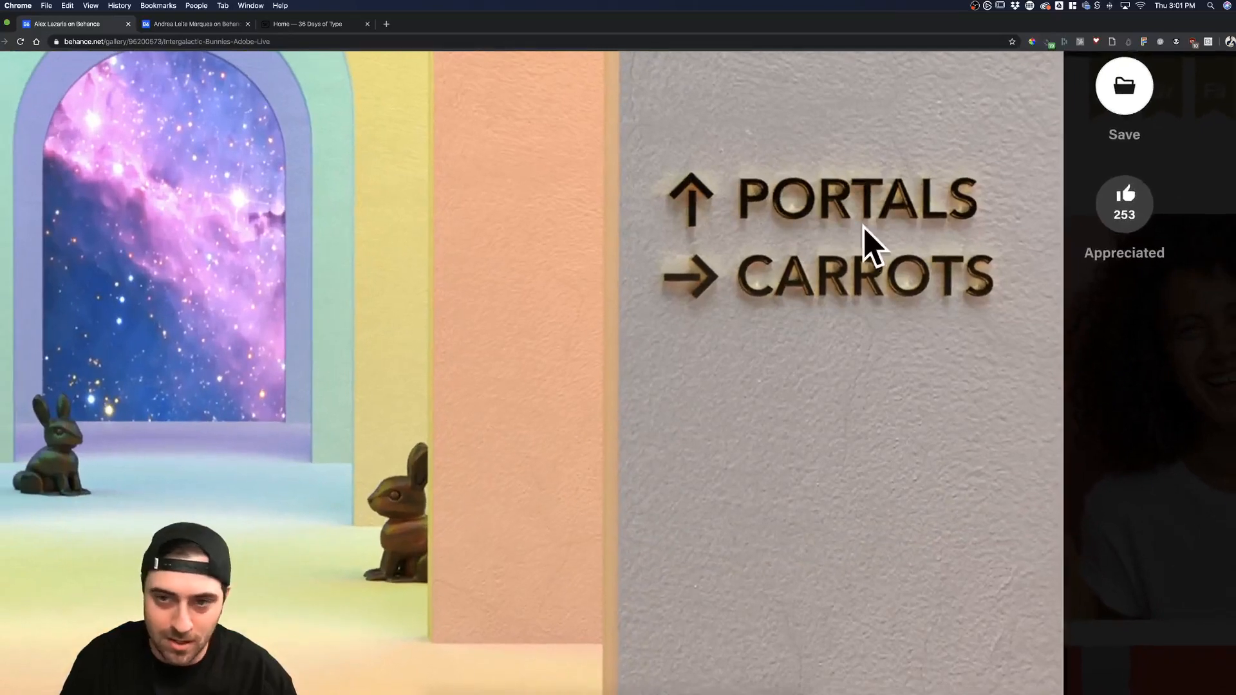
pyautogui.keyDown('ctrl'); pyautogui.scroll(-10, 803, 236); pyautogui.keyUp('ctrl')
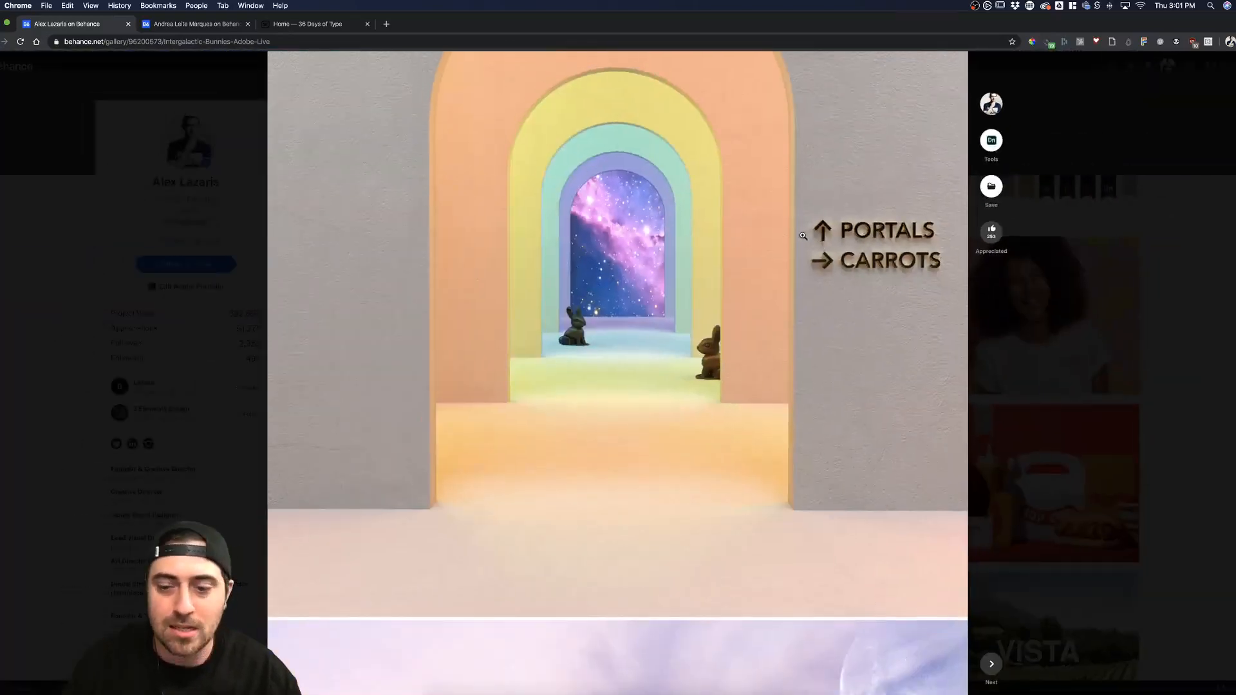
pyautogui.scroll(-8, 803, 236)
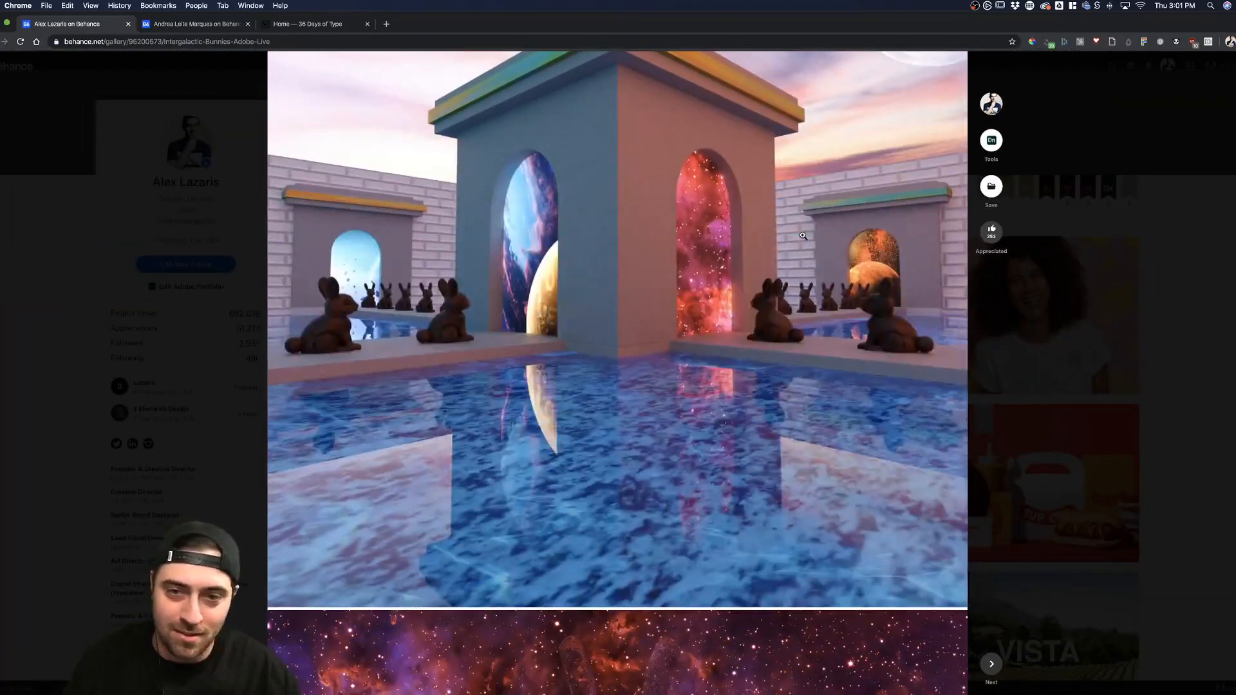
pyautogui.scroll(-7, 624, 281)
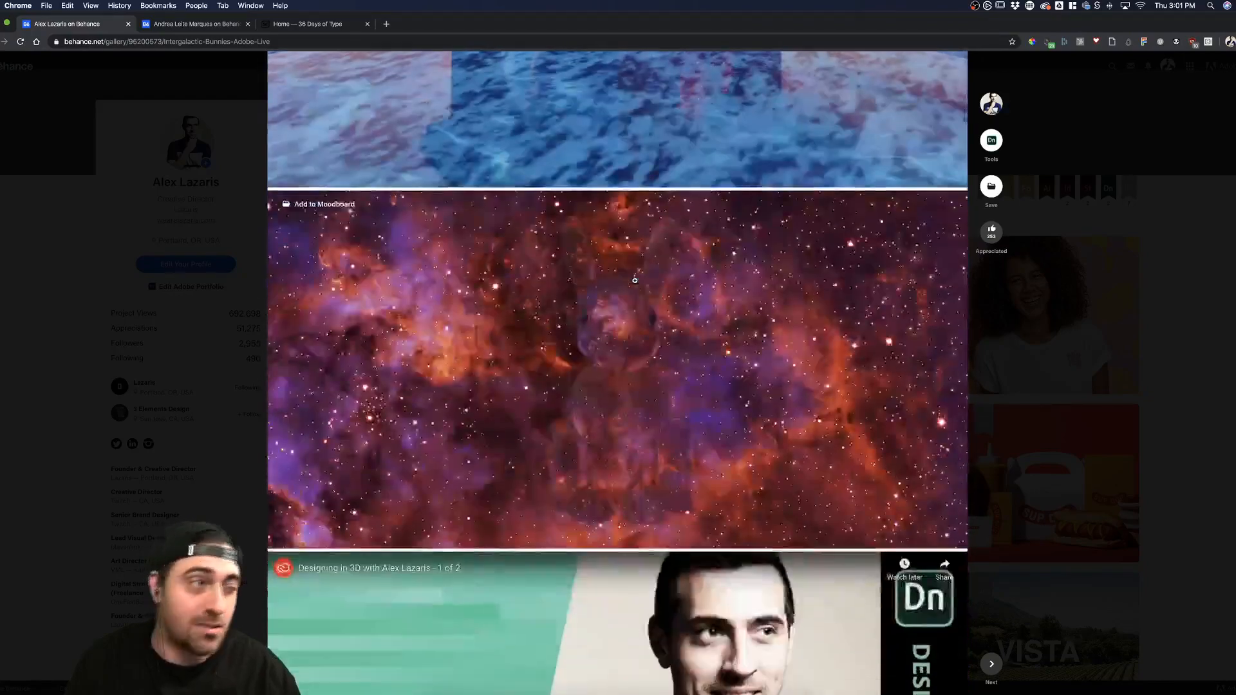
pyautogui.scroll(-2, 635, 281)
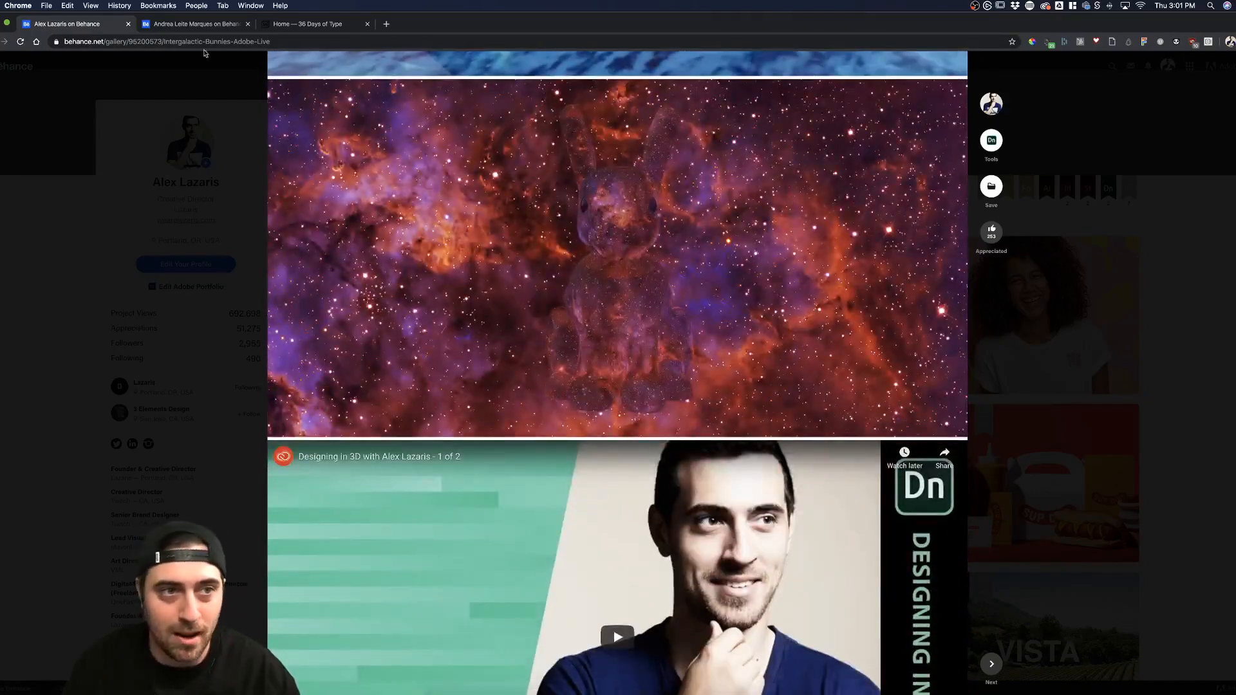
# View The Bunny Tutorial project with its night and daylight scenes on the other designer's profile, and close that page
pyautogui.click(195, 24)
pyautogui.click(433, 309)
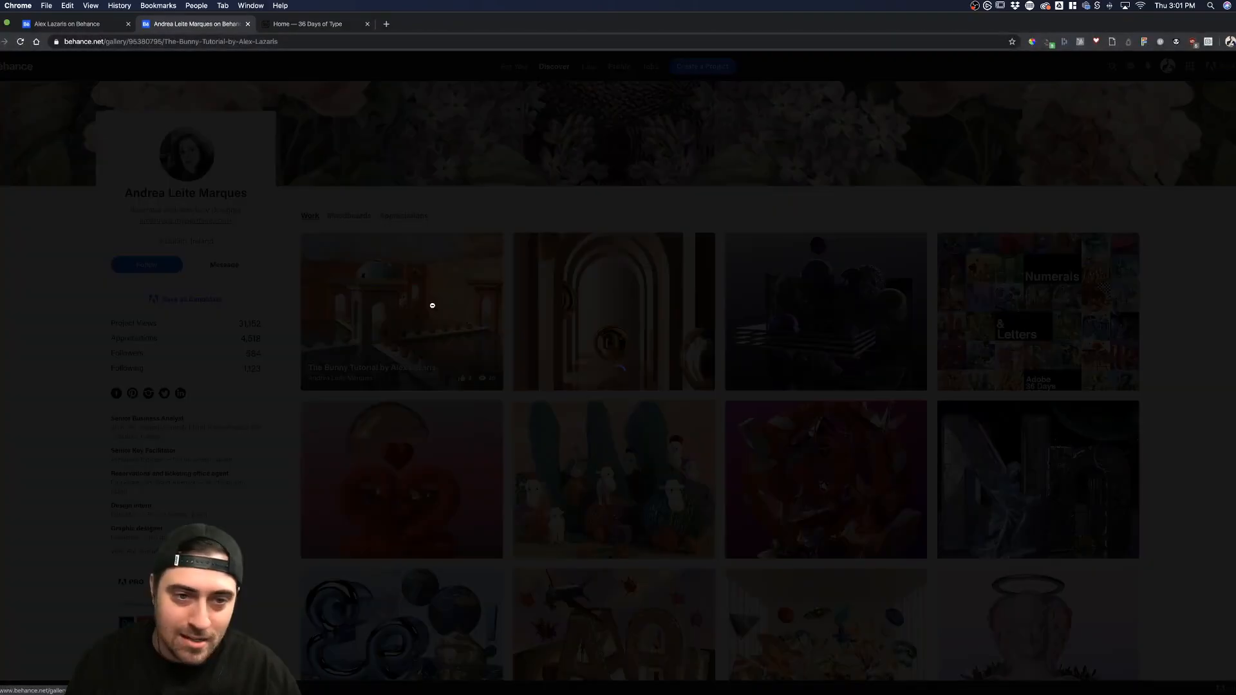
pyautogui.scroll(-3, 589, 305)
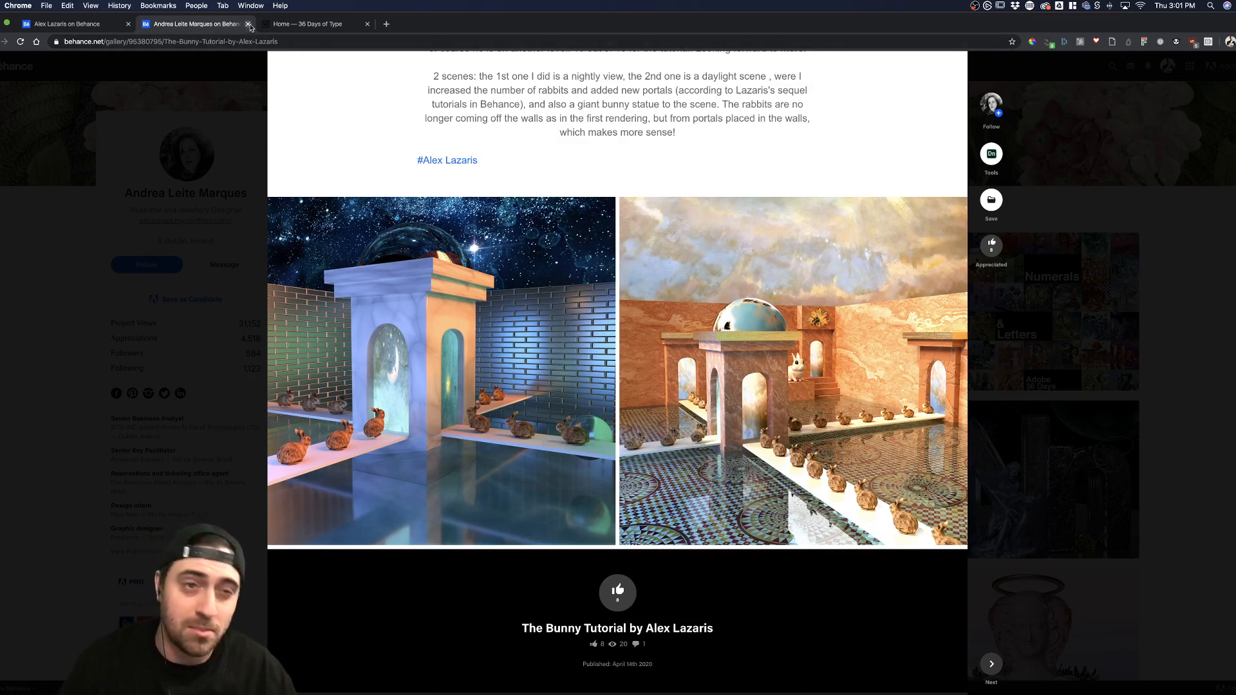
pyautogui.click(248, 23)
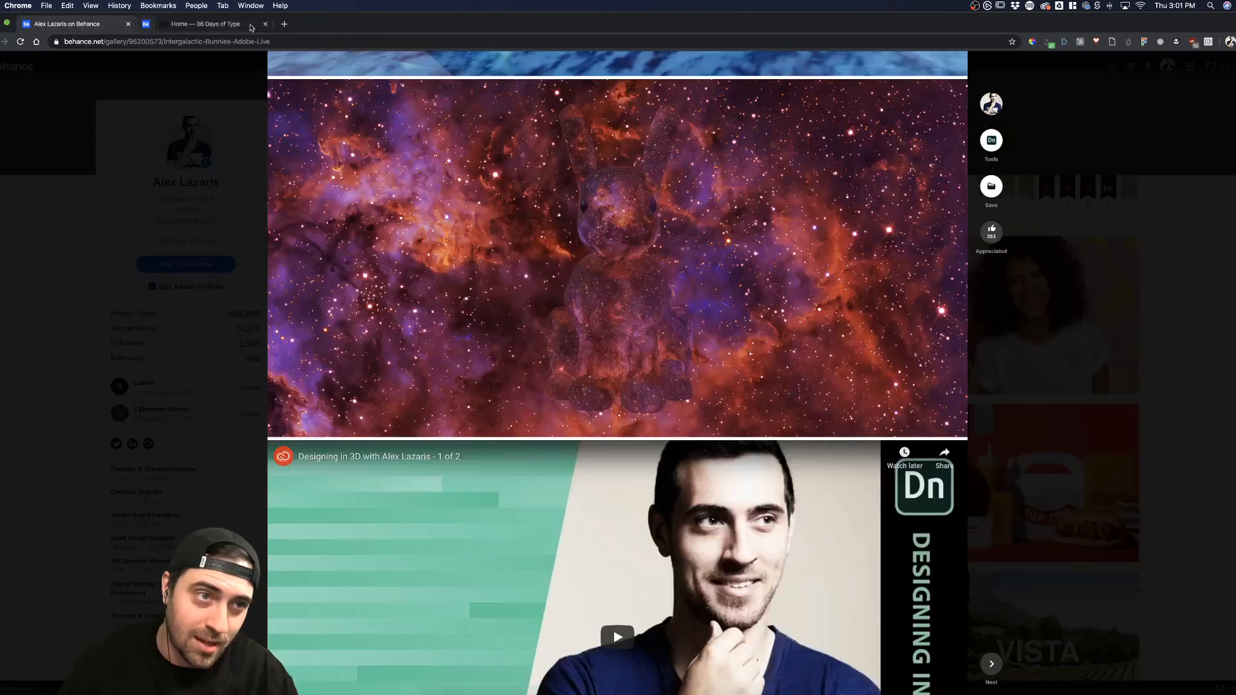
# Open the 36 Days of Type- Dimension project from the profile's work and review its introduction text and letter renders
pyautogui.click(231, 191)
pyautogui.click(438, 277)
pyautogui.scroll(-15, 734, 513)
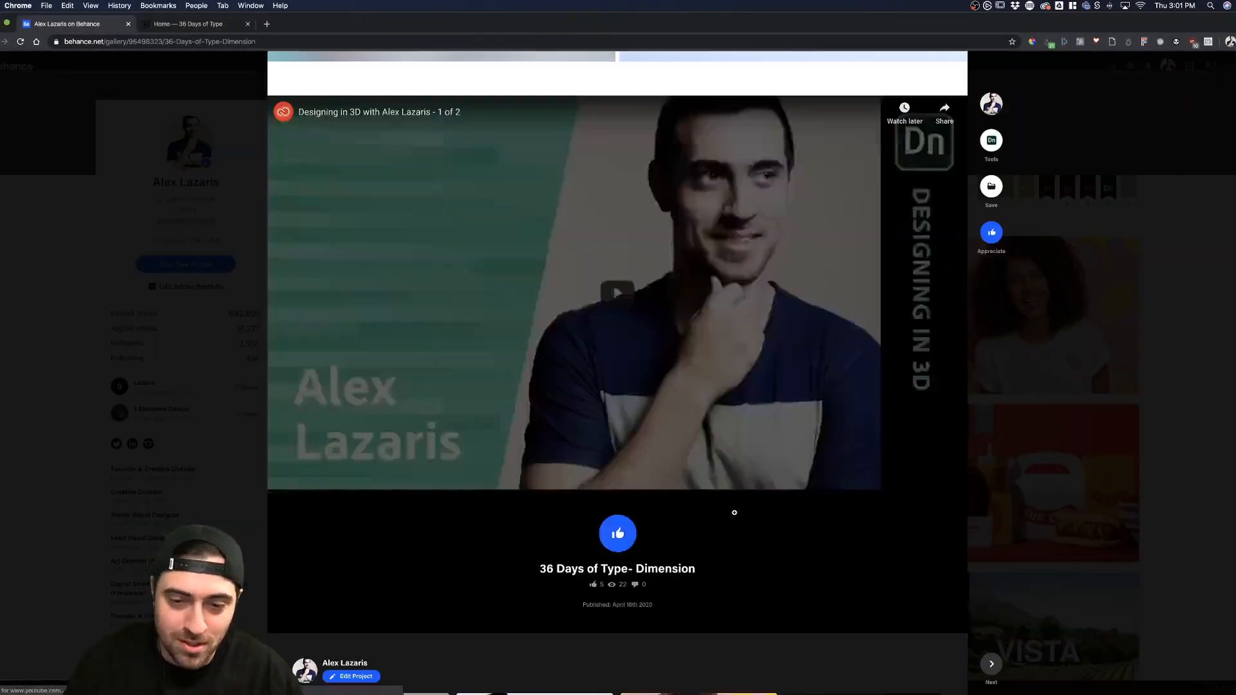
pyautogui.scroll(-10, 734, 513)
pyautogui.scroll(5, 530, 189)
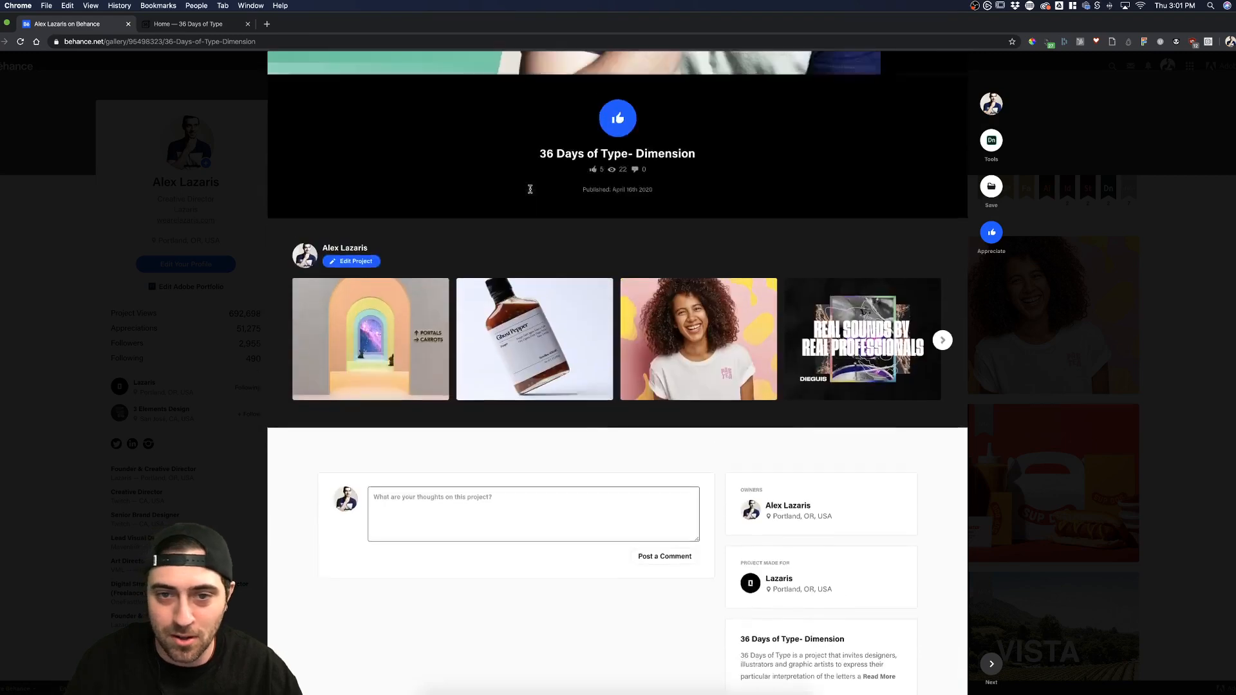
pyautogui.scroll(15, 530, 189)
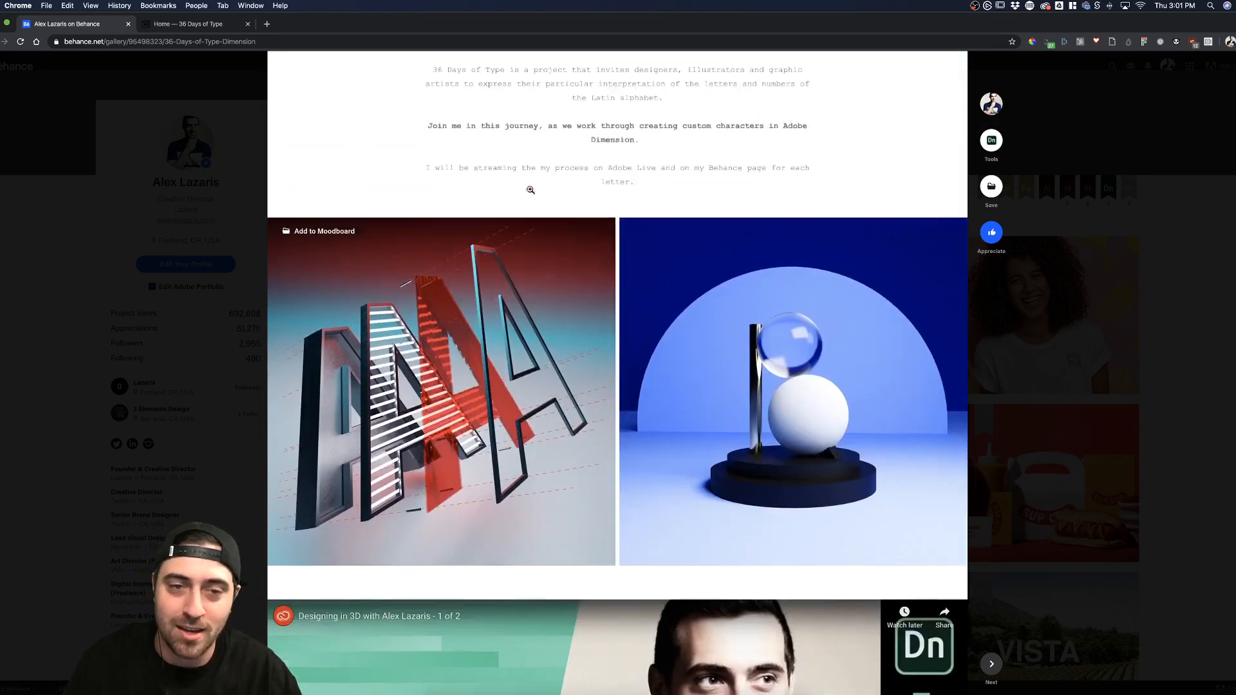
pyautogui.scroll(1, 530, 189)
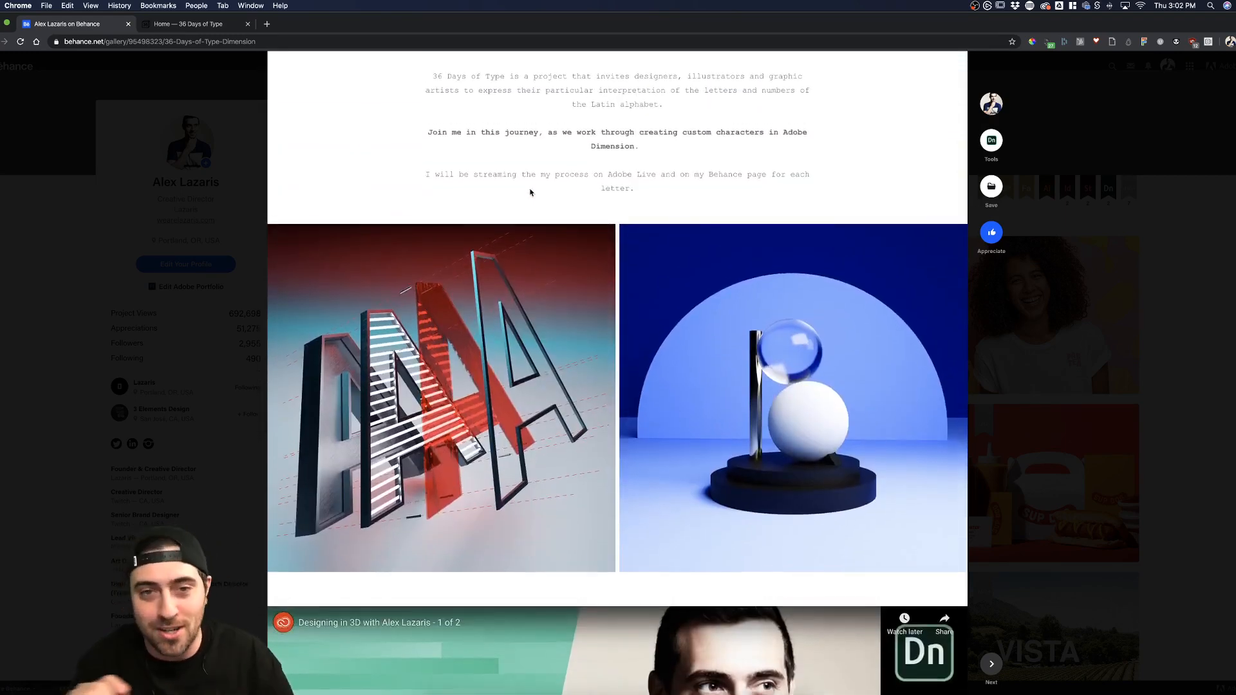
pyautogui.scroll(3, 530, 192)
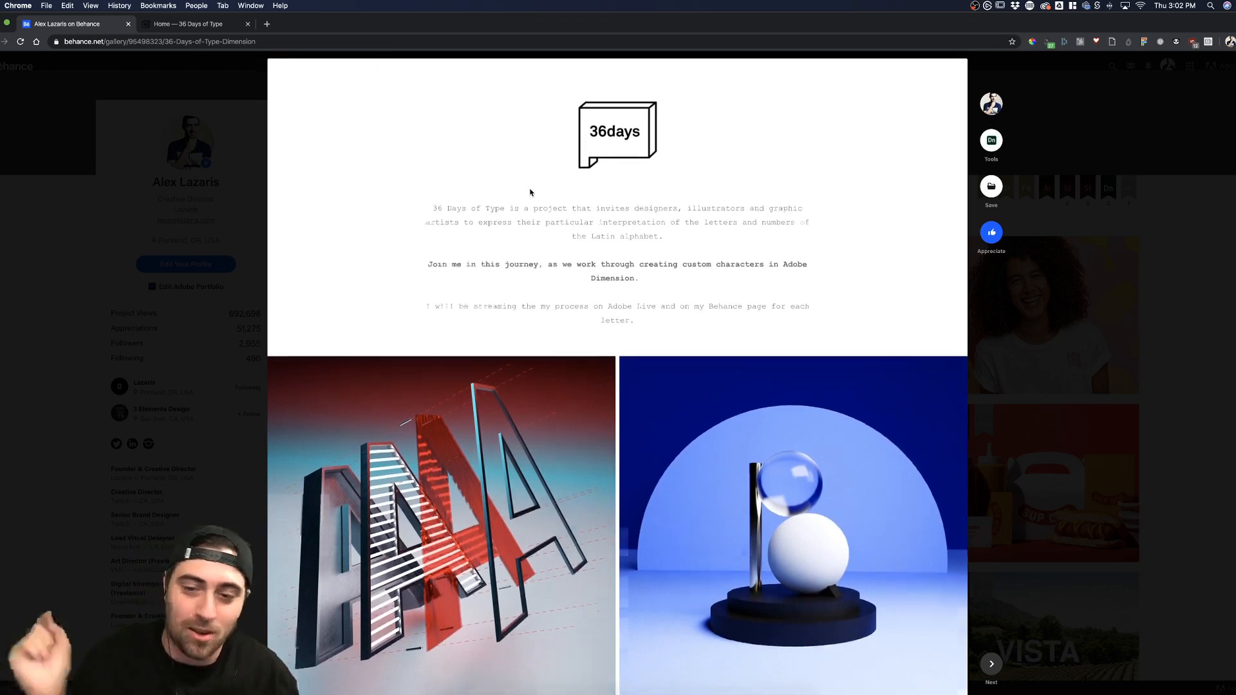
pyautogui.scroll(-2, 529, 192)
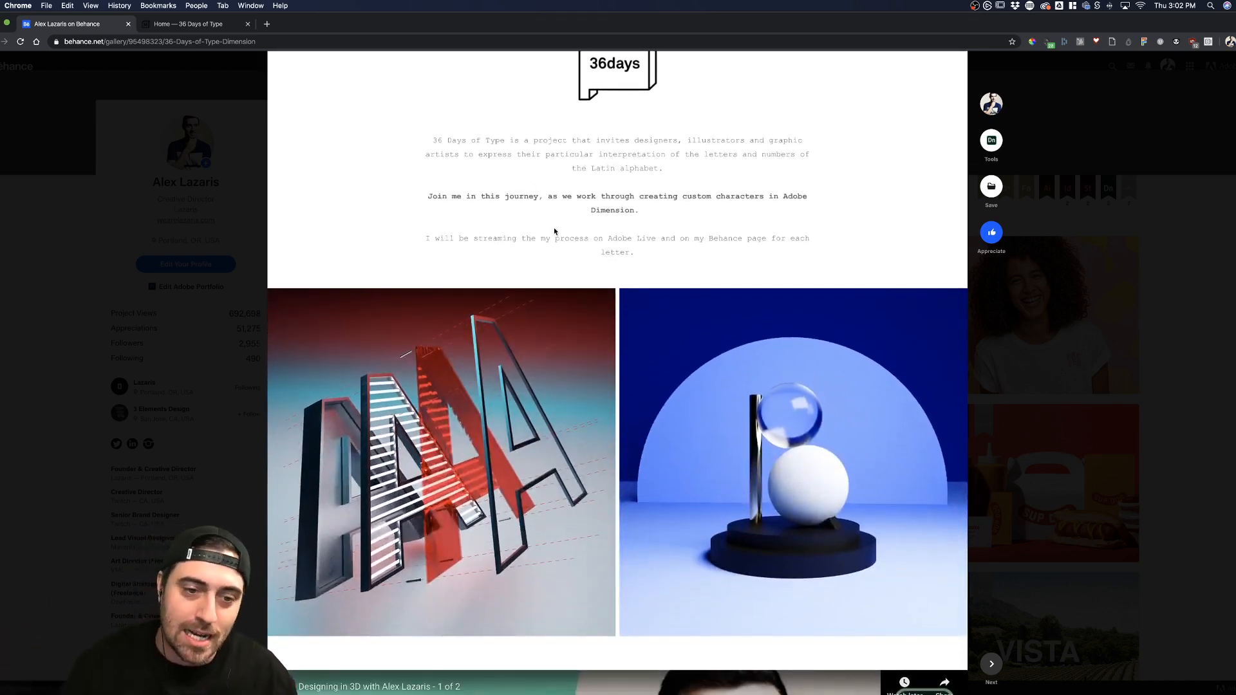
pyautogui.scroll(-1, 554, 231)
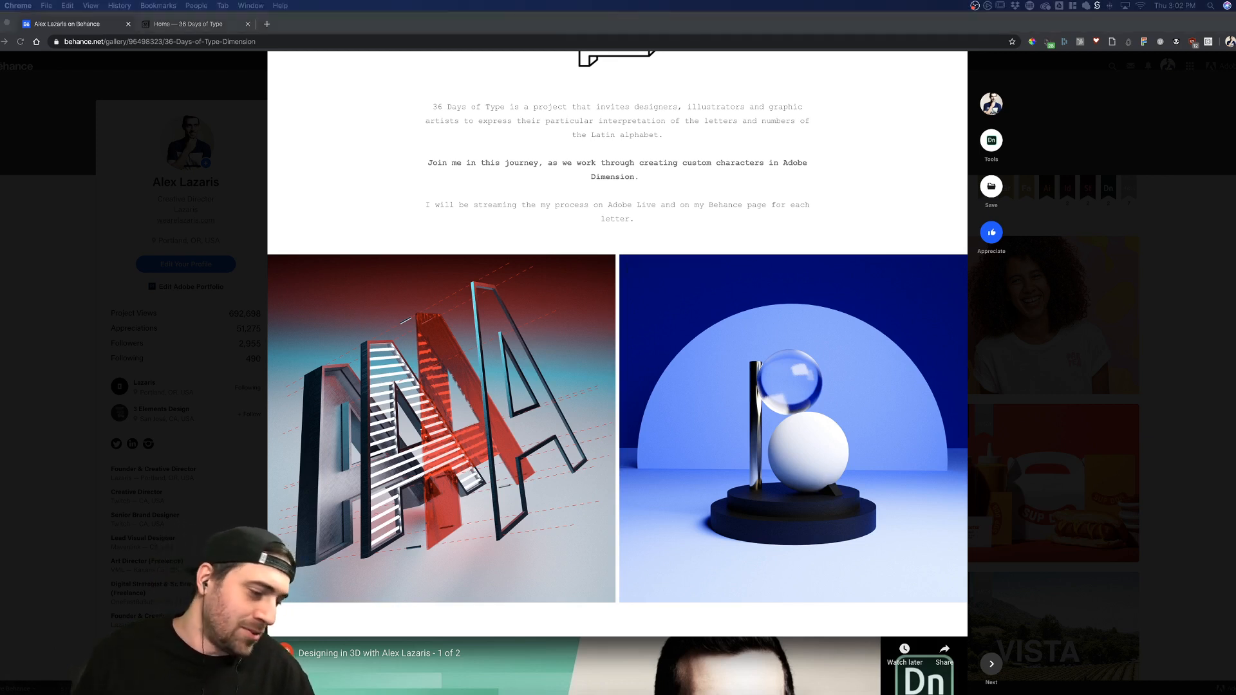
pyautogui.click(684, 186)
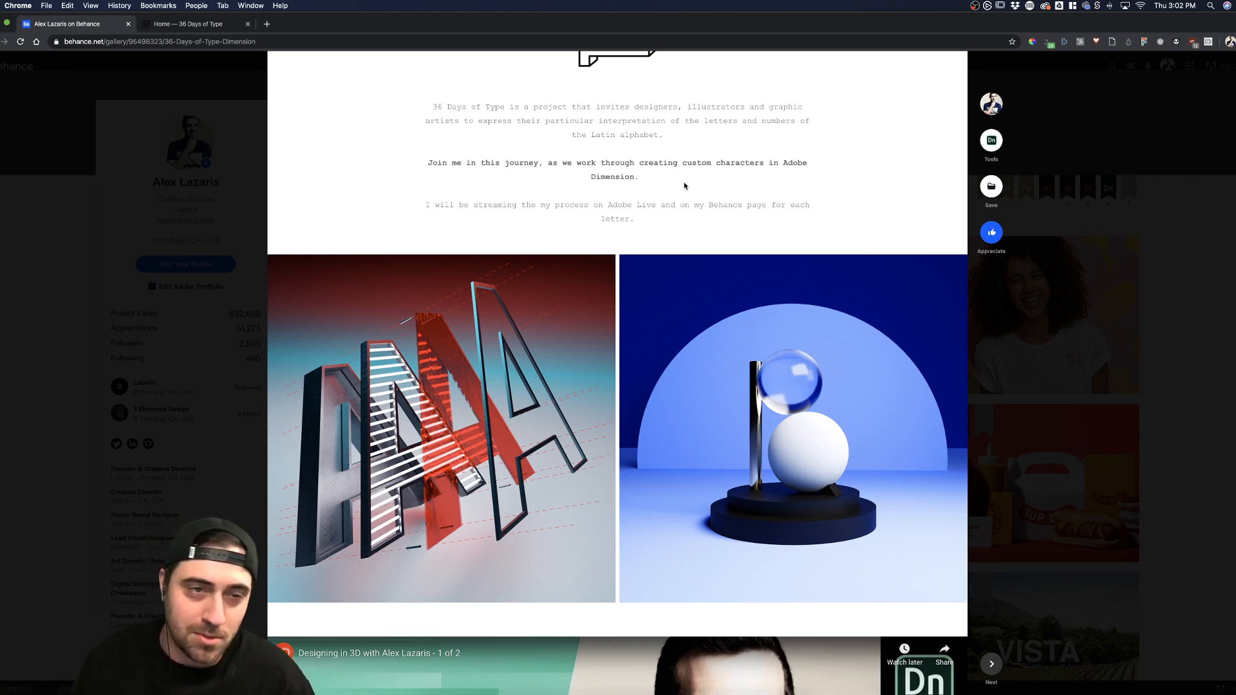
# View the 36daysoftype.com home page down to its project description, and close the site
pyautogui.click(172, 27)
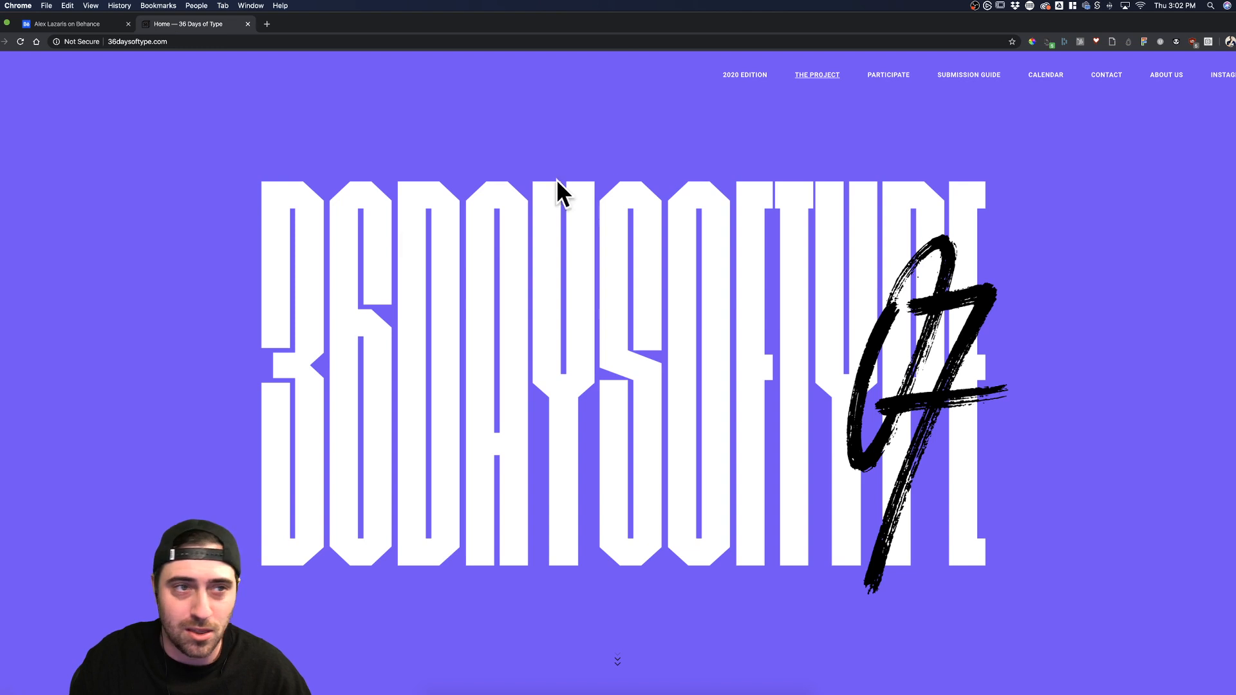
pyautogui.scroll(-10, 476, 177)
pyautogui.scroll(5, 483, 176)
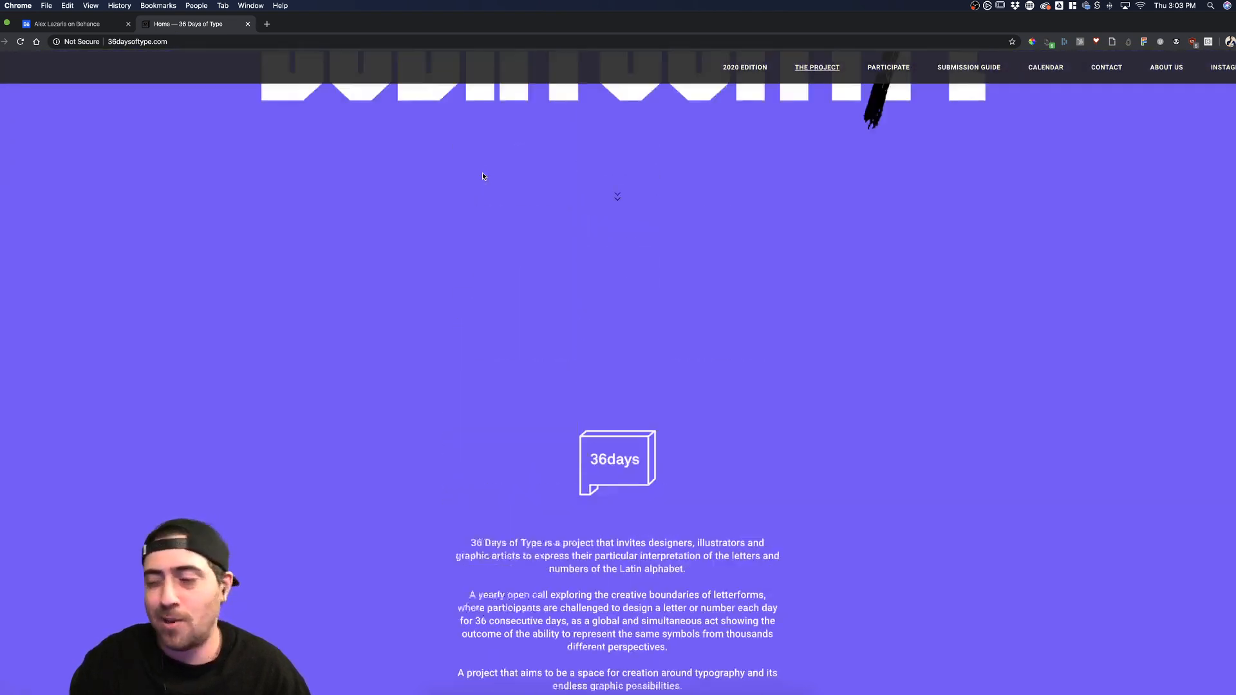
pyautogui.scroll(2, 483, 177)
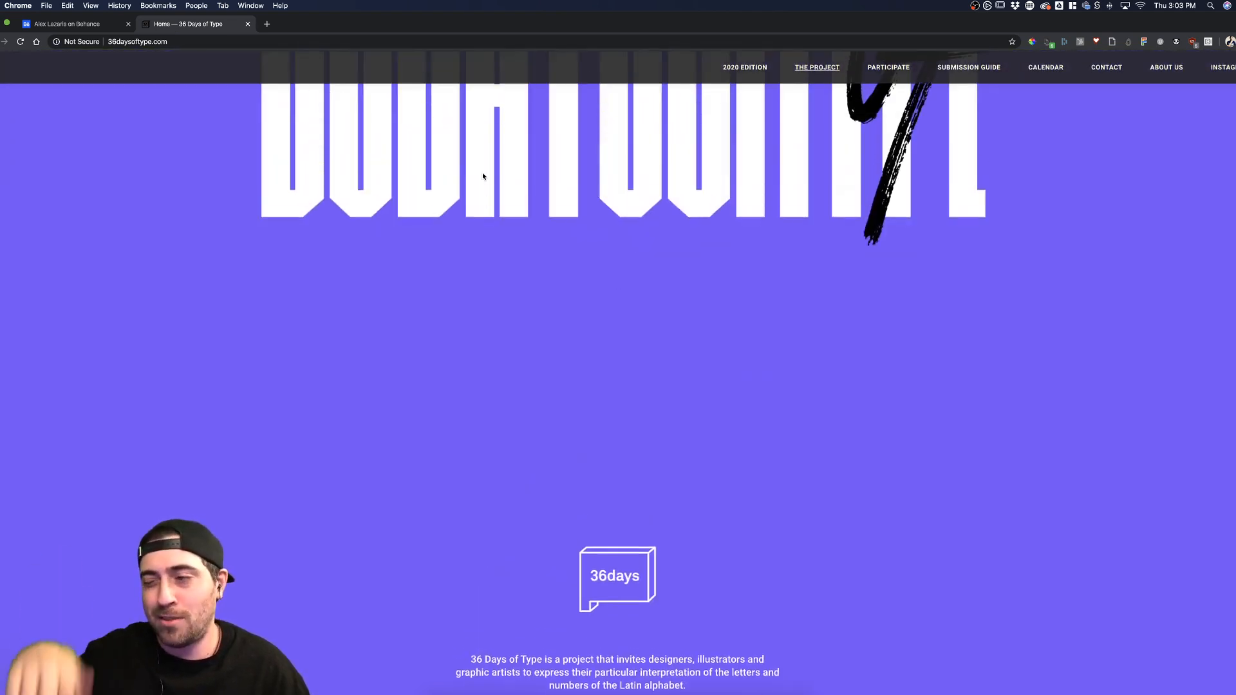
pyautogui.click(248, 24)
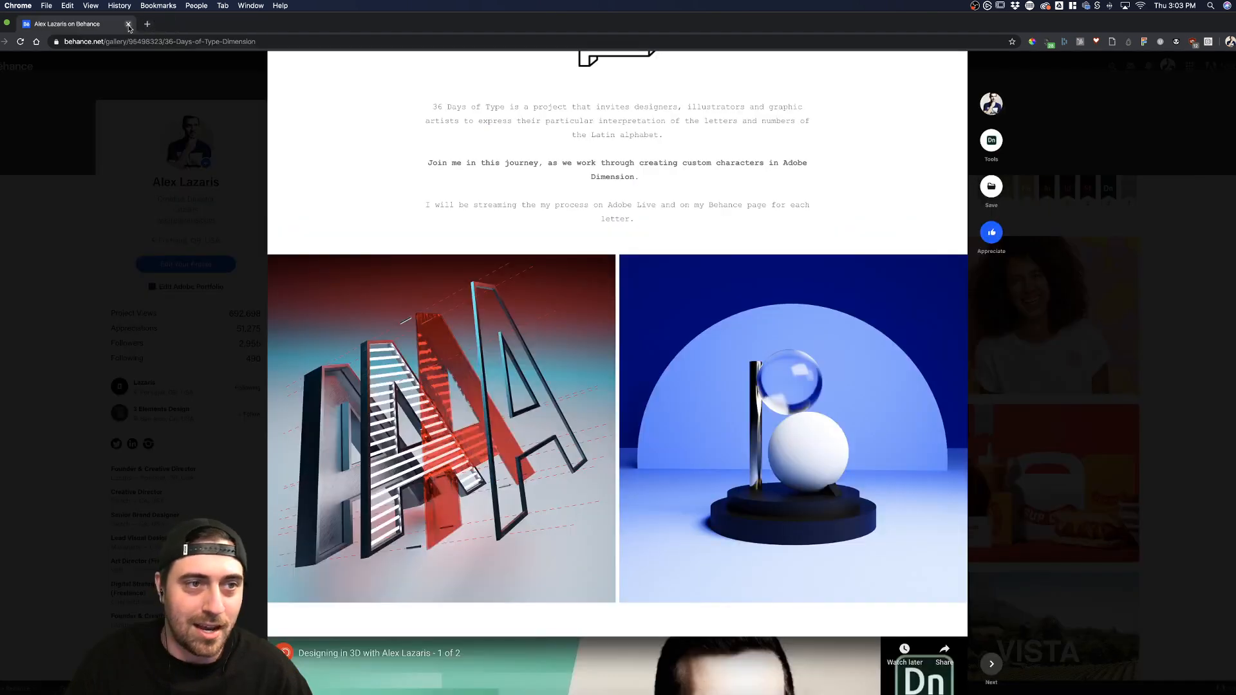
# Leave the 36 Days of Type- Dimension project, check the profile's Videos section, and return to its Work section
pyautogui.scroll(-5, 613, 243)
pyautogui.scroll(5, 545, 276)
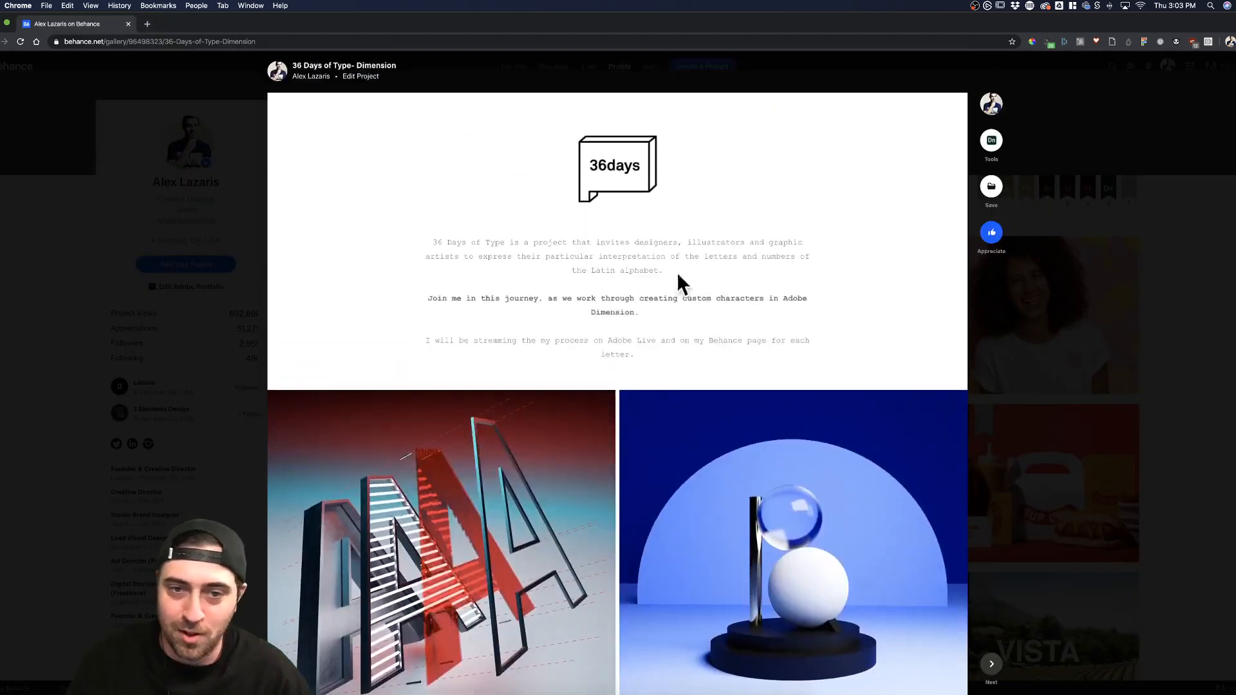
pyautogui.click(257, 237)
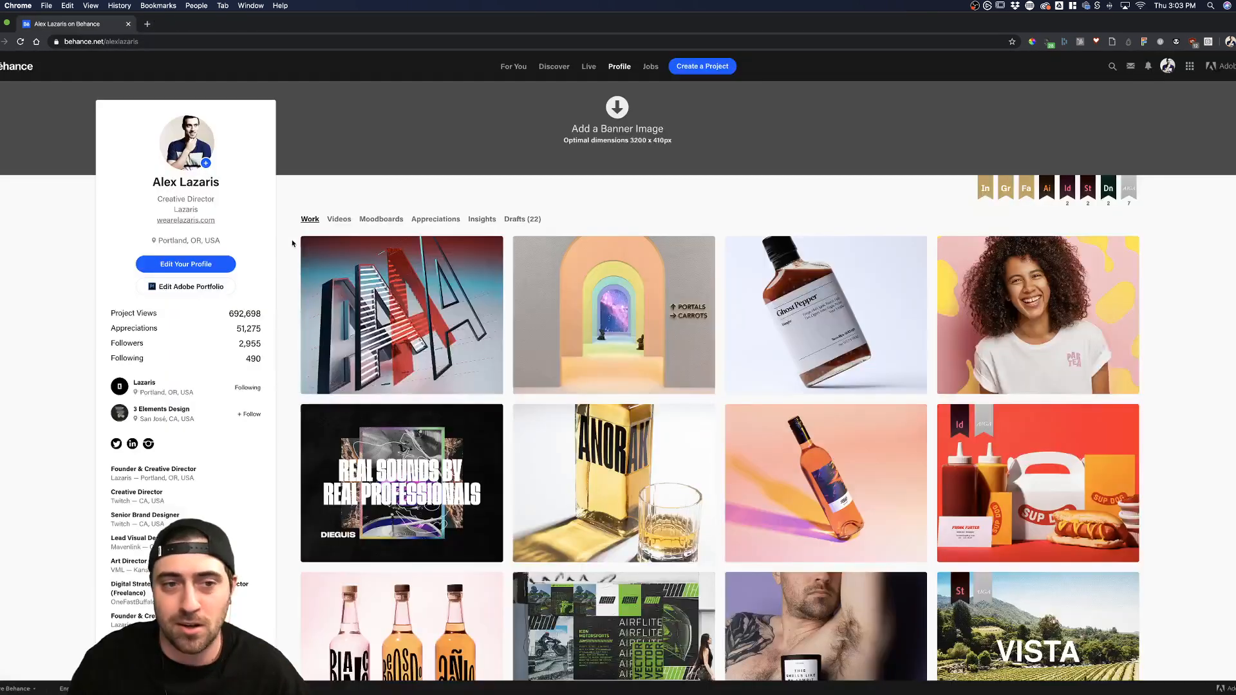
pyautogui.click(339, 230)
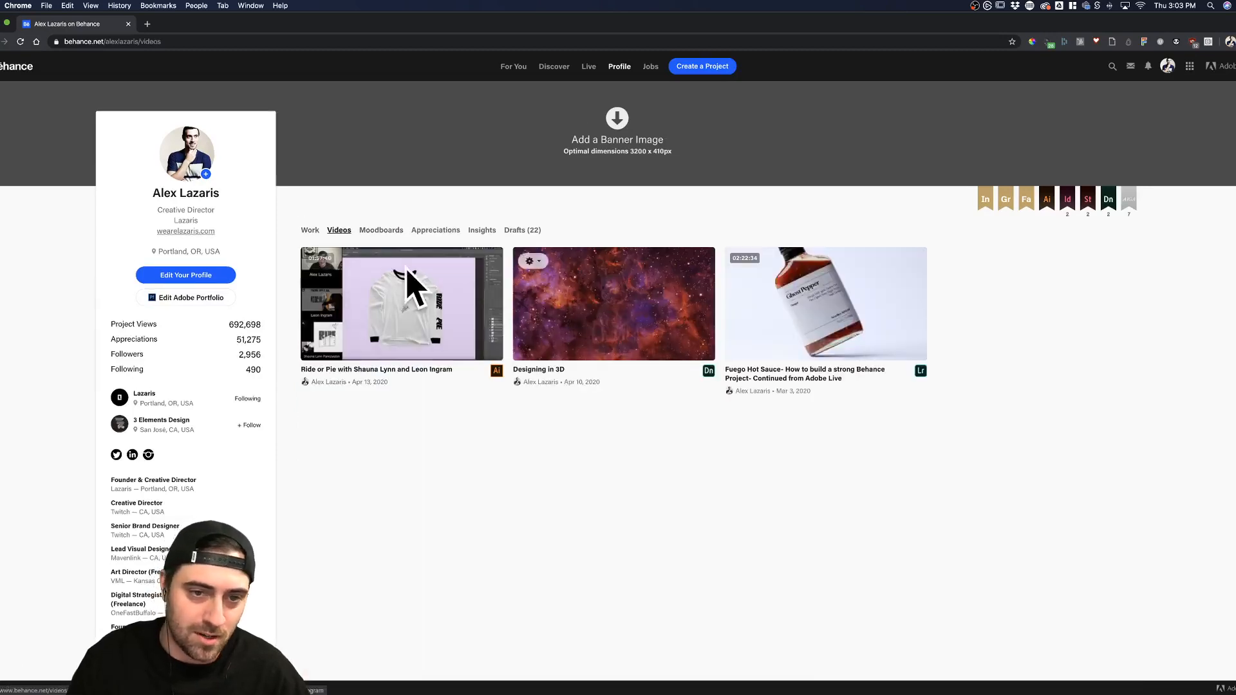
pyautogui.click(309, 233)
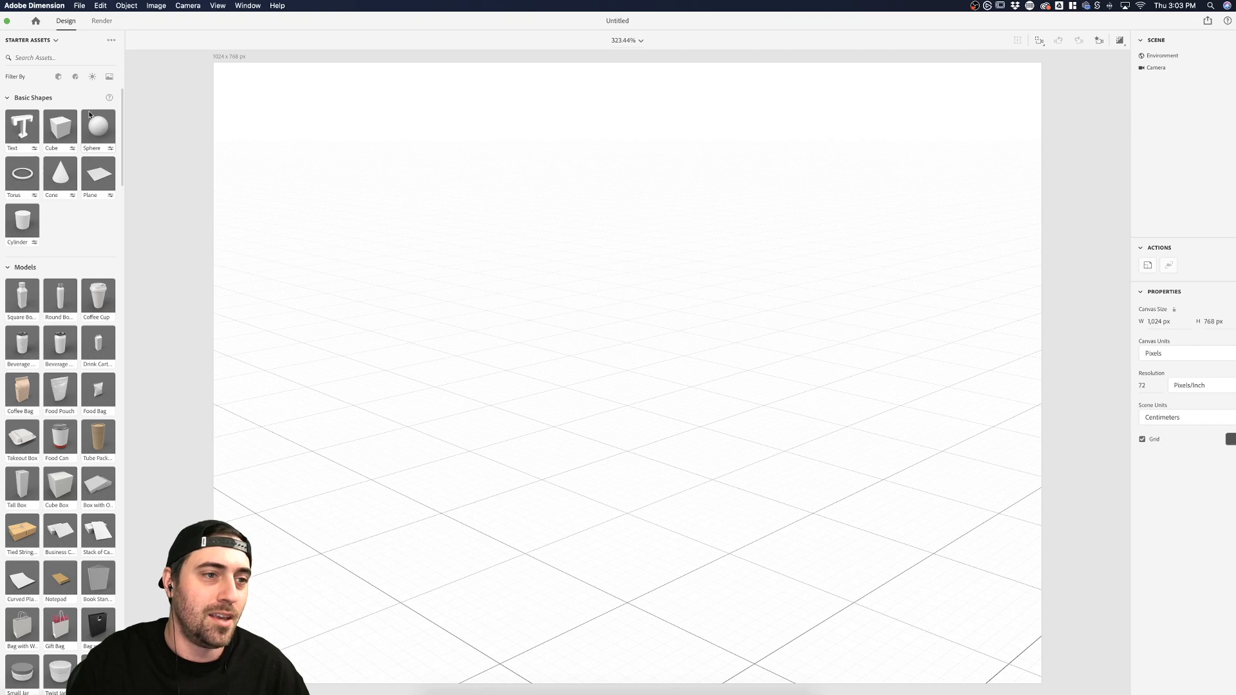
# Place a 3D text object in the Adobe Dimension scene and try two transparent standard materials on it
pyautogui.moveTo(20, 131); pyautogui.dragTo(558, 408)
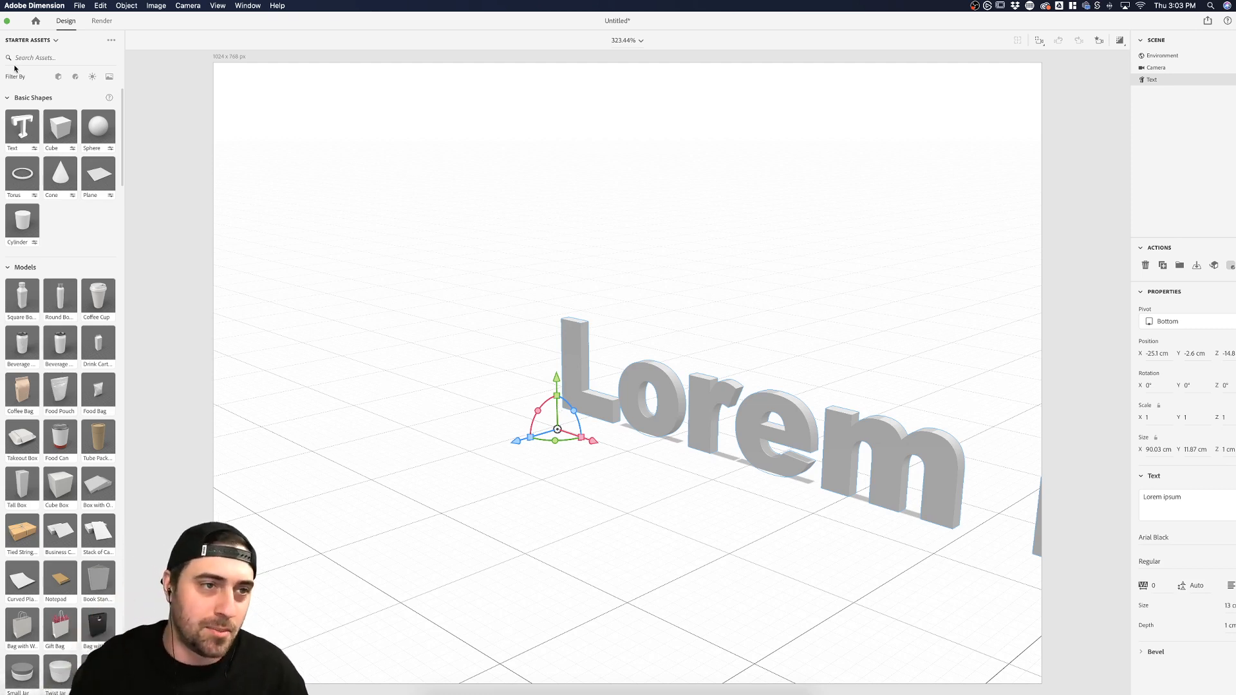
pyautogui.click(75, 77)
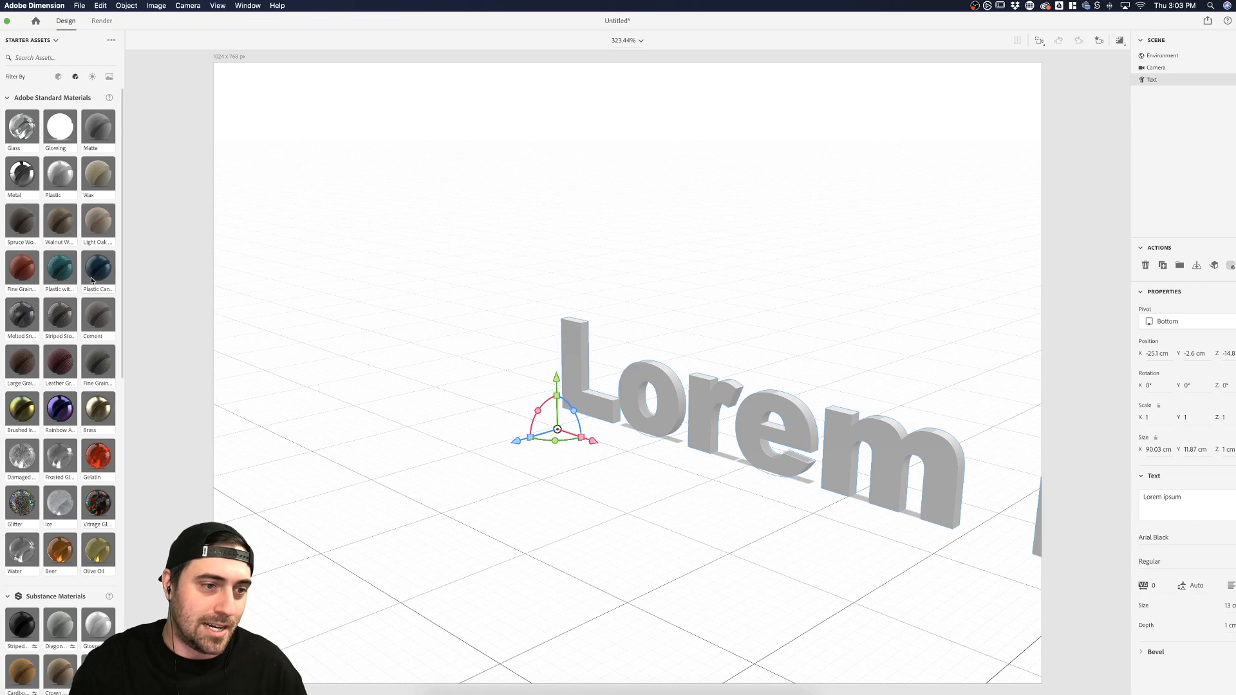
pyautogui.moveTo(64, 461); pyautogui.dragTo(590, 408)
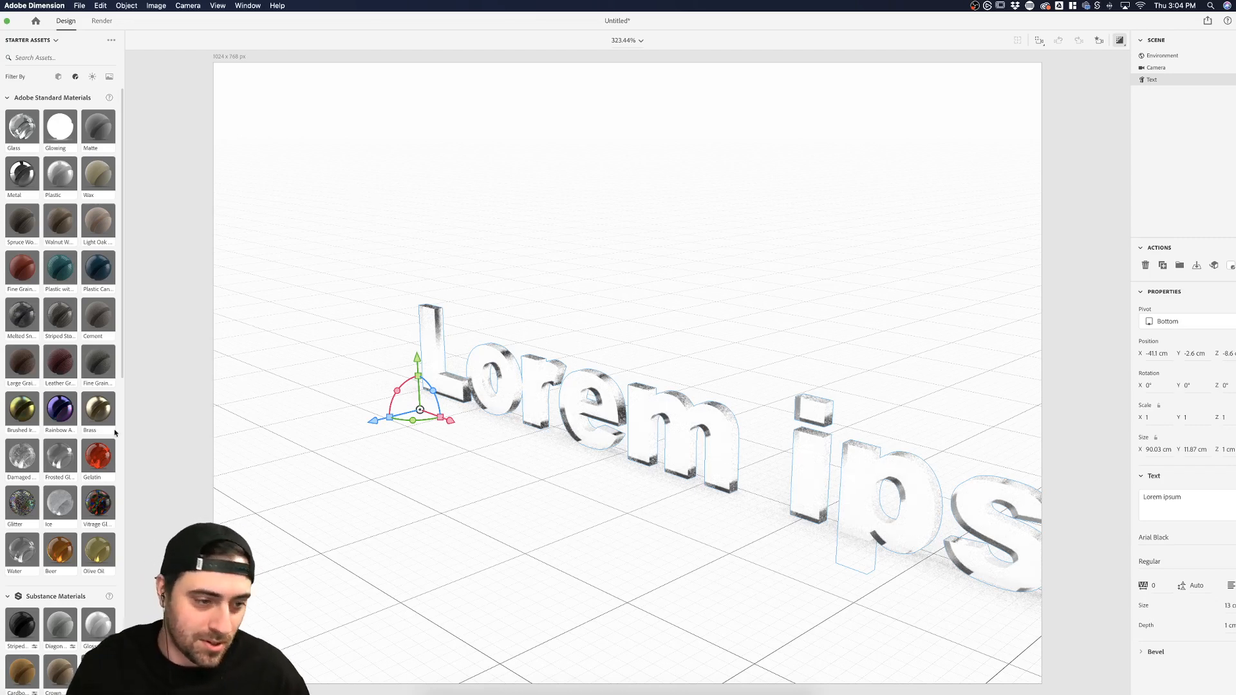
pyautogui.moveTo(19, 458); pyautogui.dragTo(503, 365)
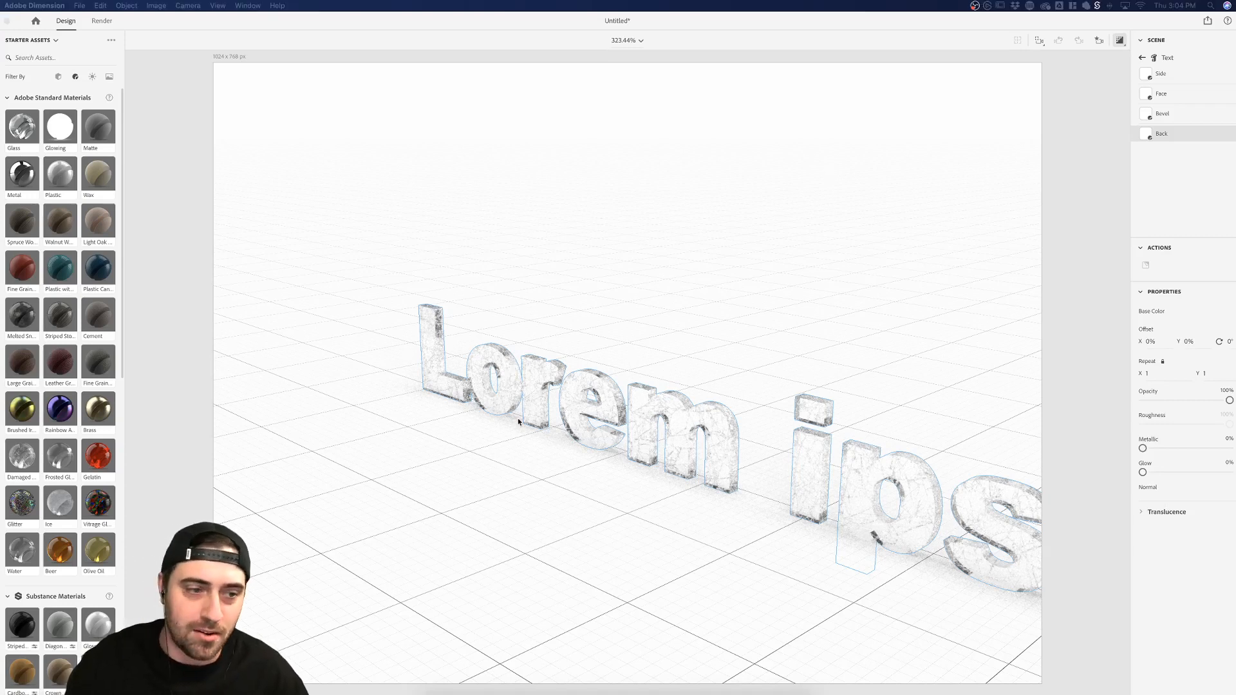
# Move the text object farther back so the whole phrase fits the canvas, and delete it from the scene
pyautogui.click(490, 382)
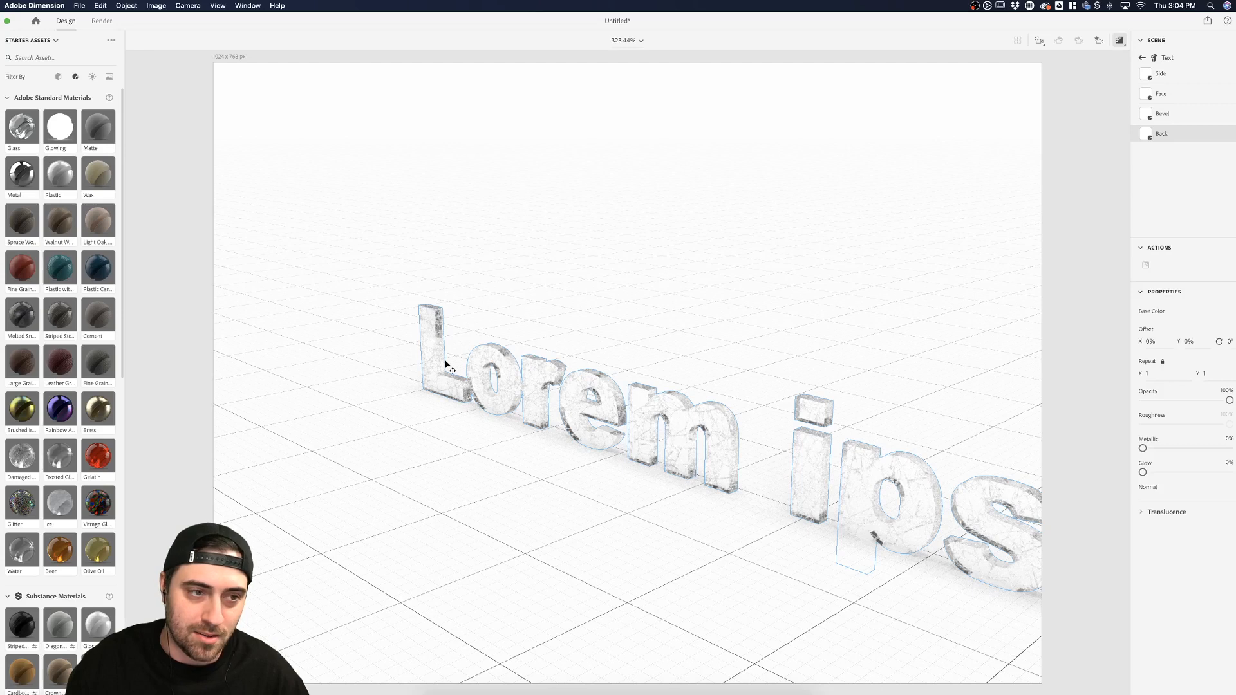
pyautogui.moveTo(445, 362); pyautogui.dragTo(381, 280)
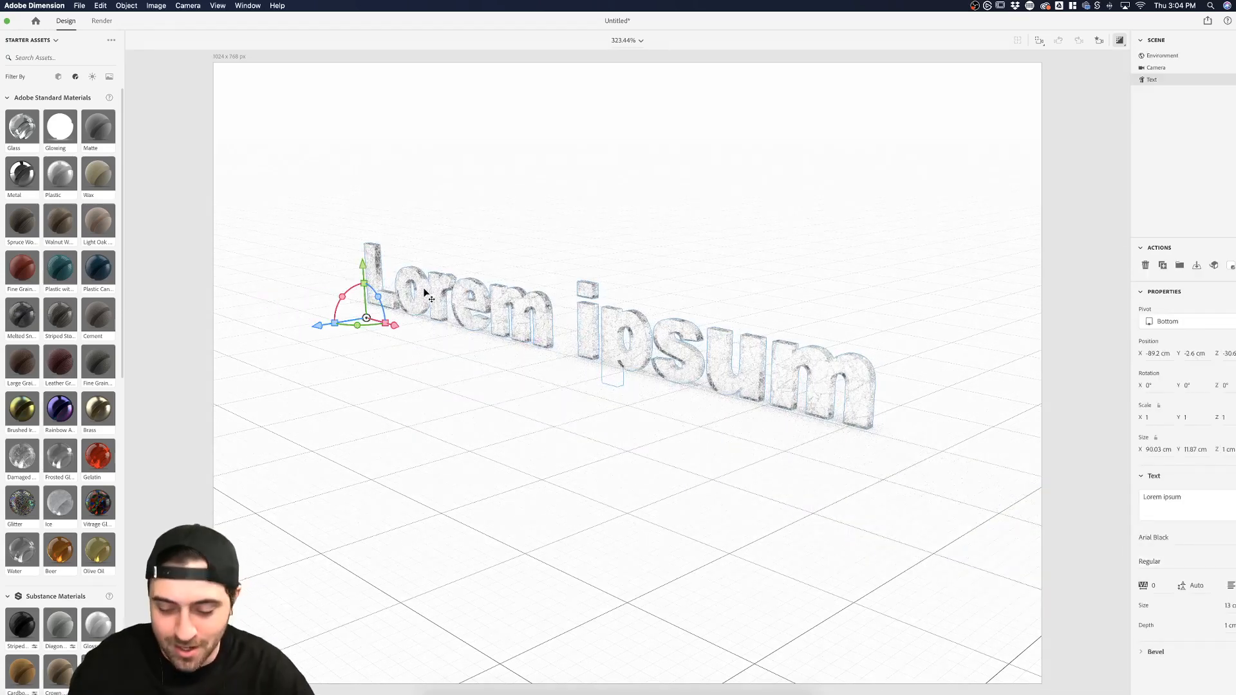
pyautogui.press('Delete')
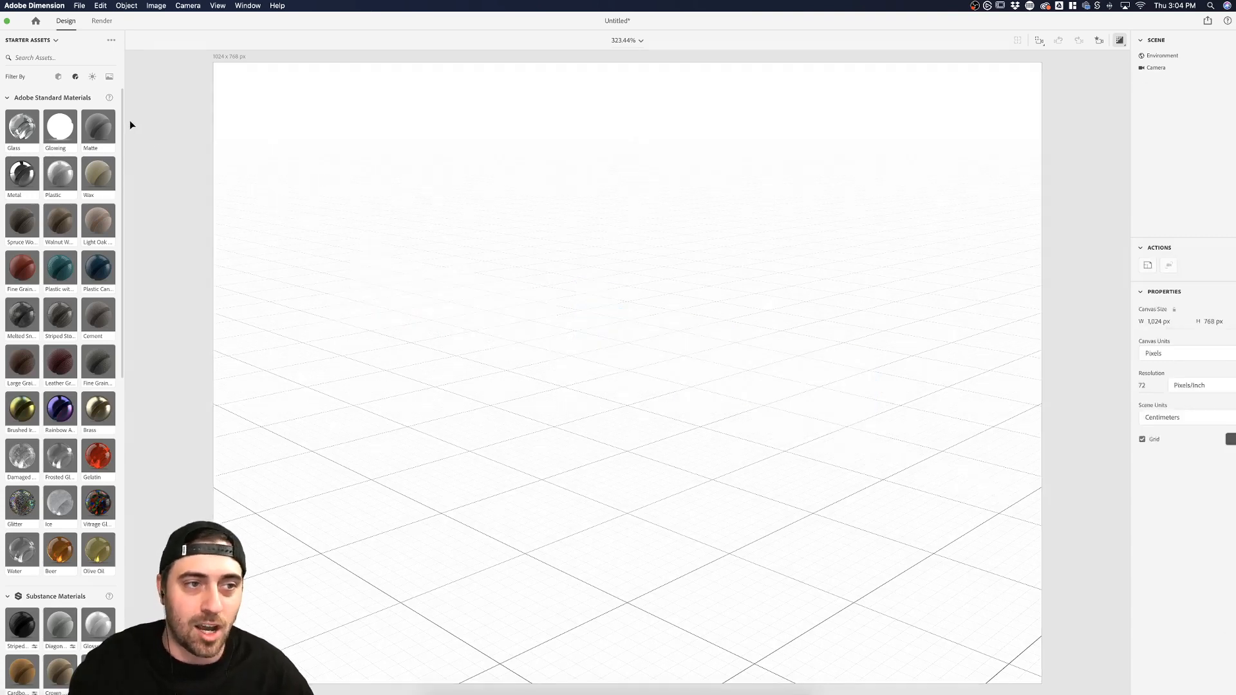
# Filter the starter assets to show only models, and set the canvas size to 1,000 by 1,000 px
pyautogui.click(59, 77)
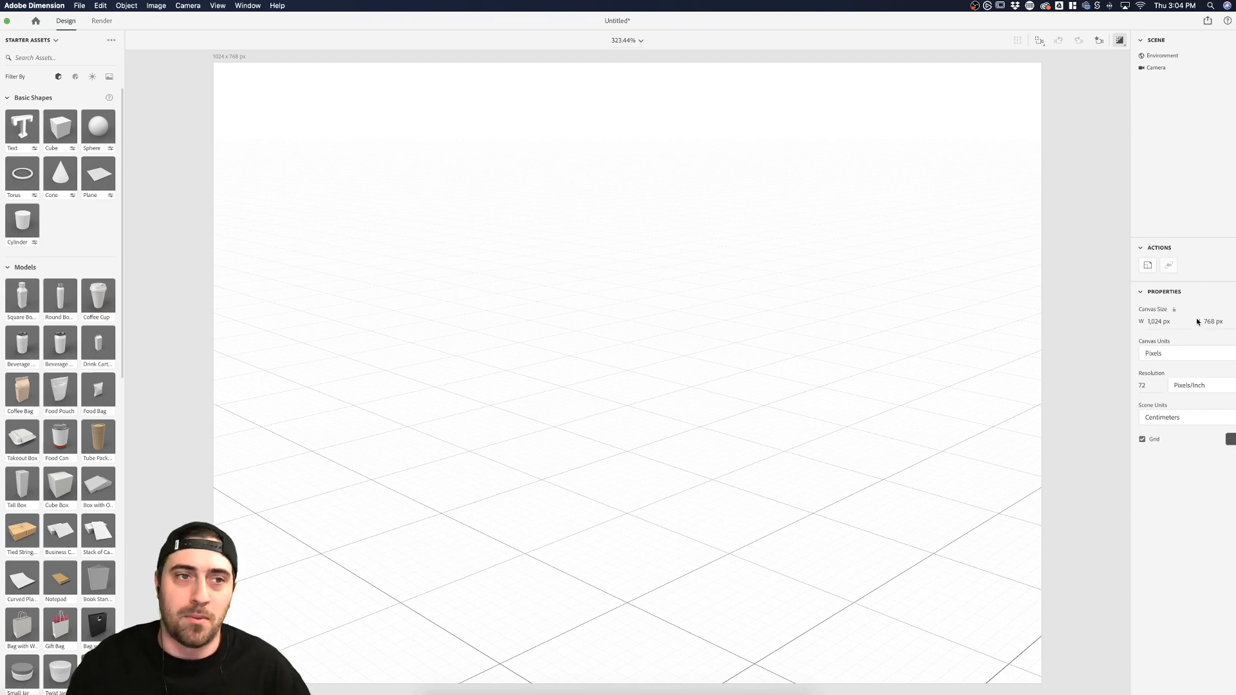
pyautogui.click(1155, 322)
pyautogui.write('1000')
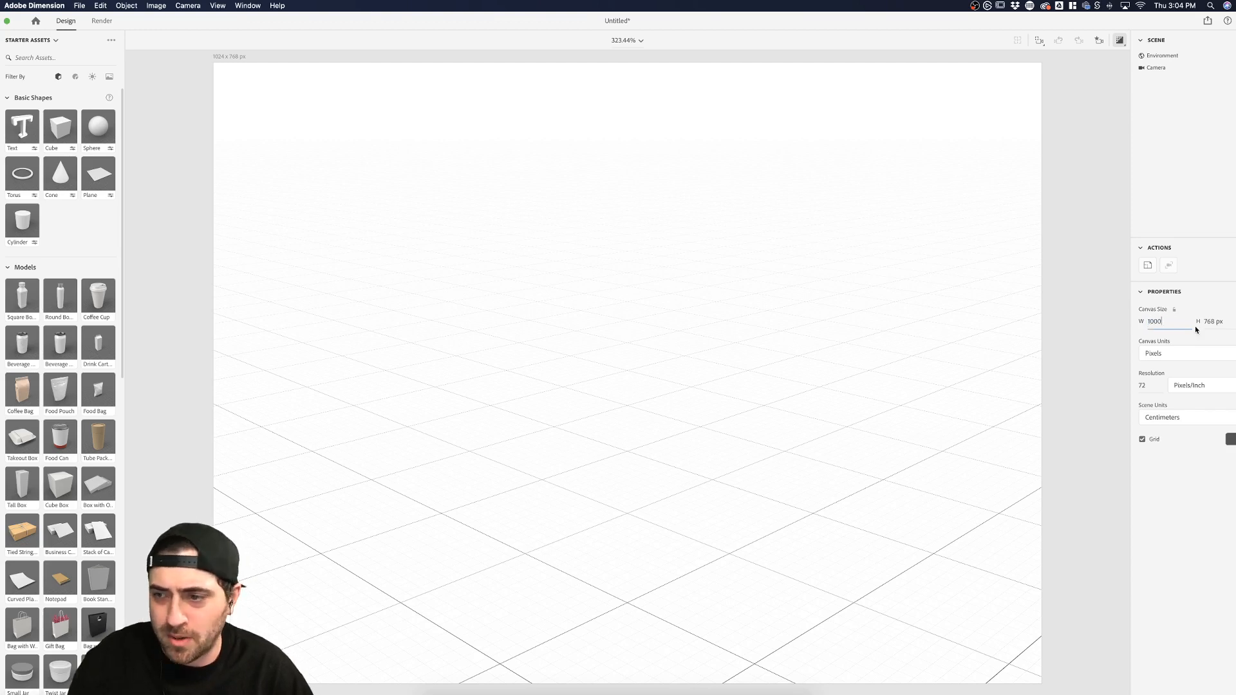
pyautogui.click(1220, 322)
pyautogui.write('1,00')
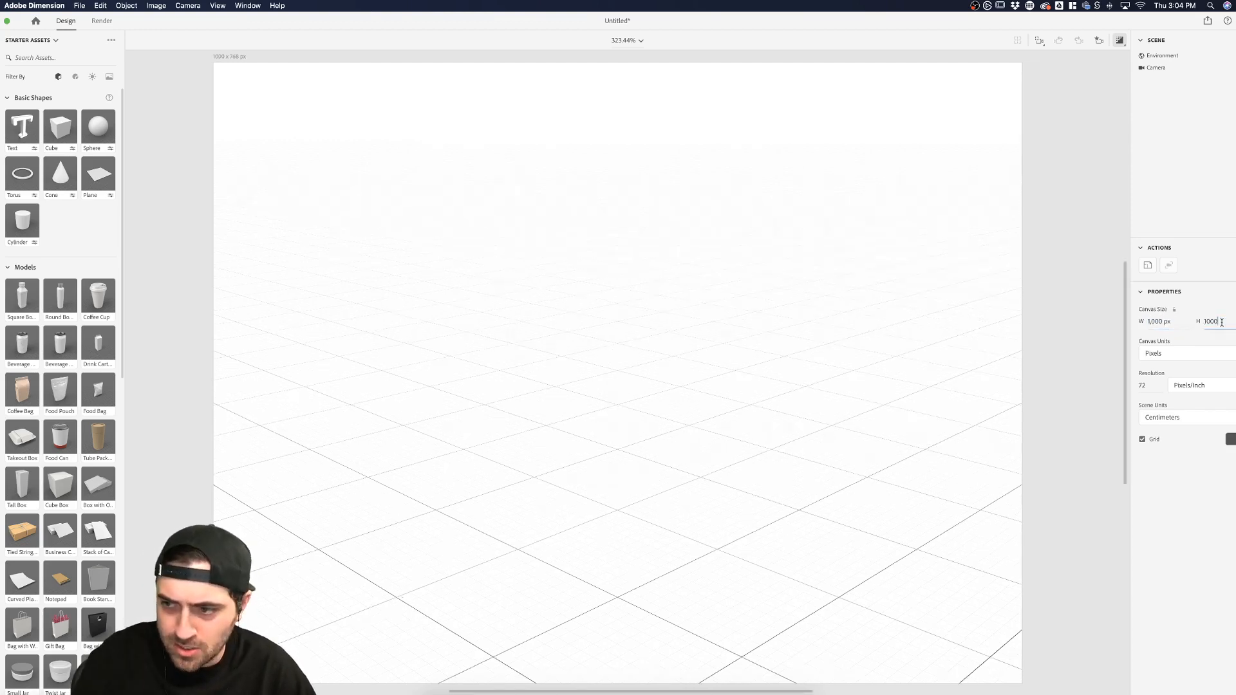
pyautogui.write('0')
pyautogui.press('Return')
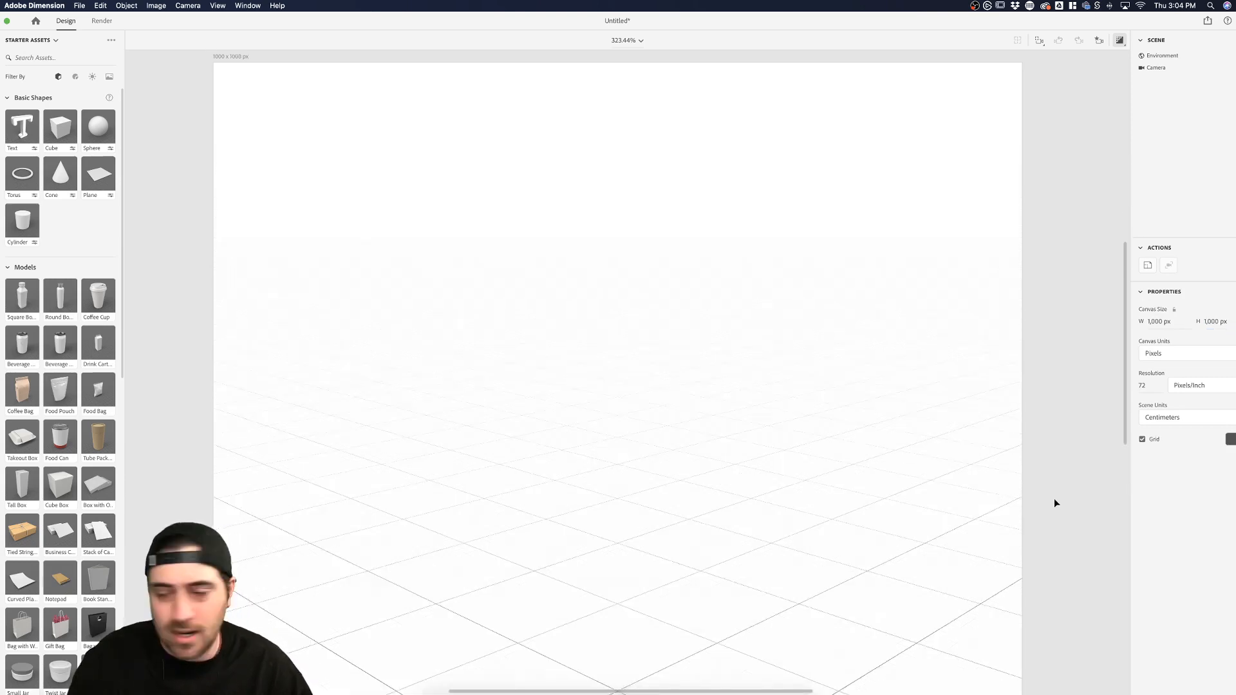
# Rotate the camera to look straight down at the ground, with rotation X 0°, Y 90° and Z 89°
pyautogui.click(1158, 69)
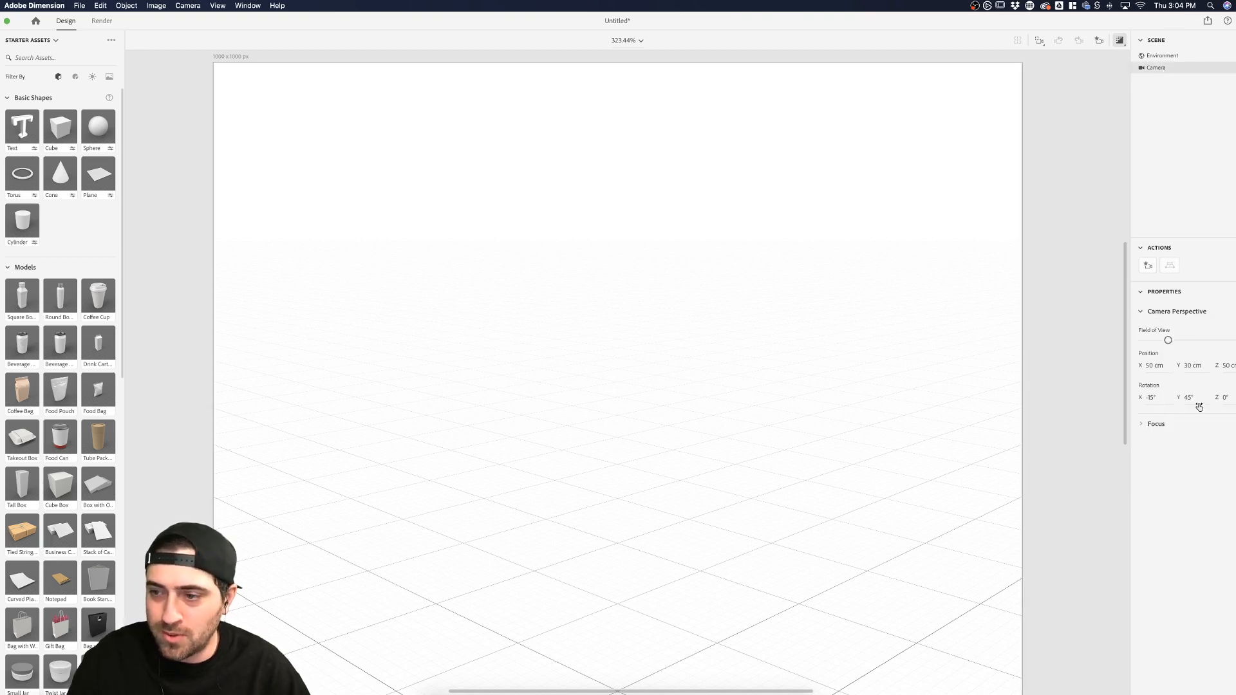
pyautogui.click(1225, 398)
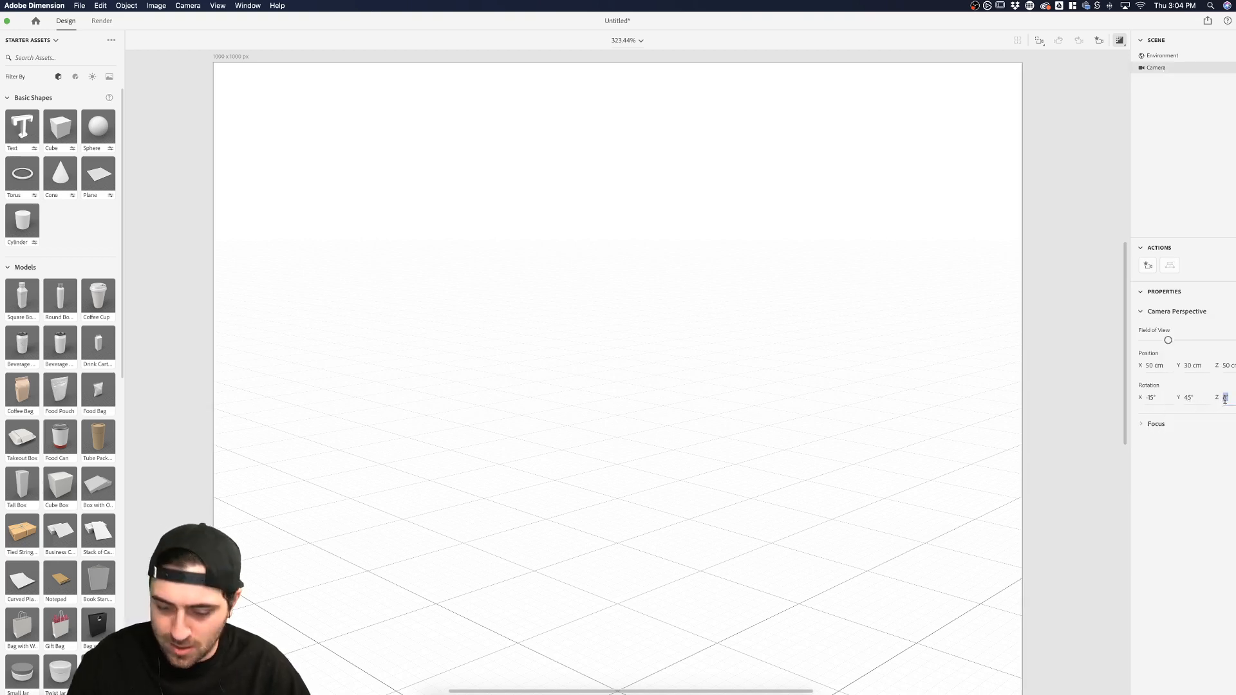
pyautogui.write('90')
pyautogui.press('Return')
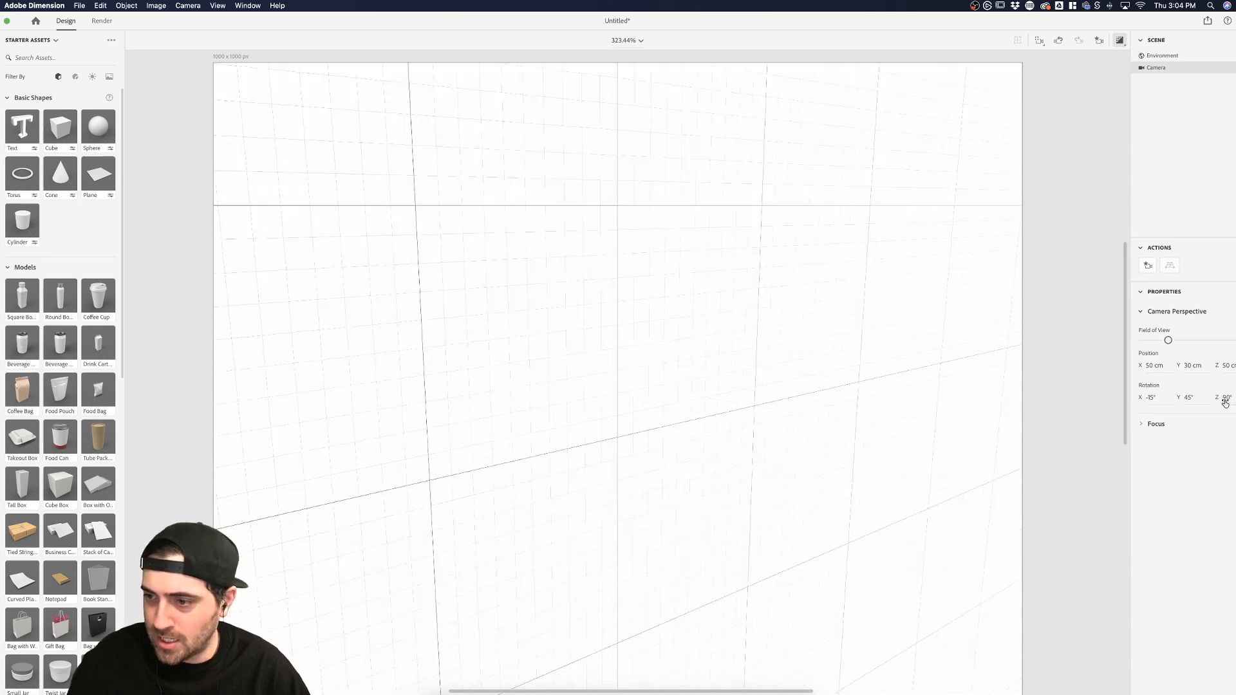
pyautogui.click(1190, 399)
pyautogui.write('90')
pyautogui.press('Return')
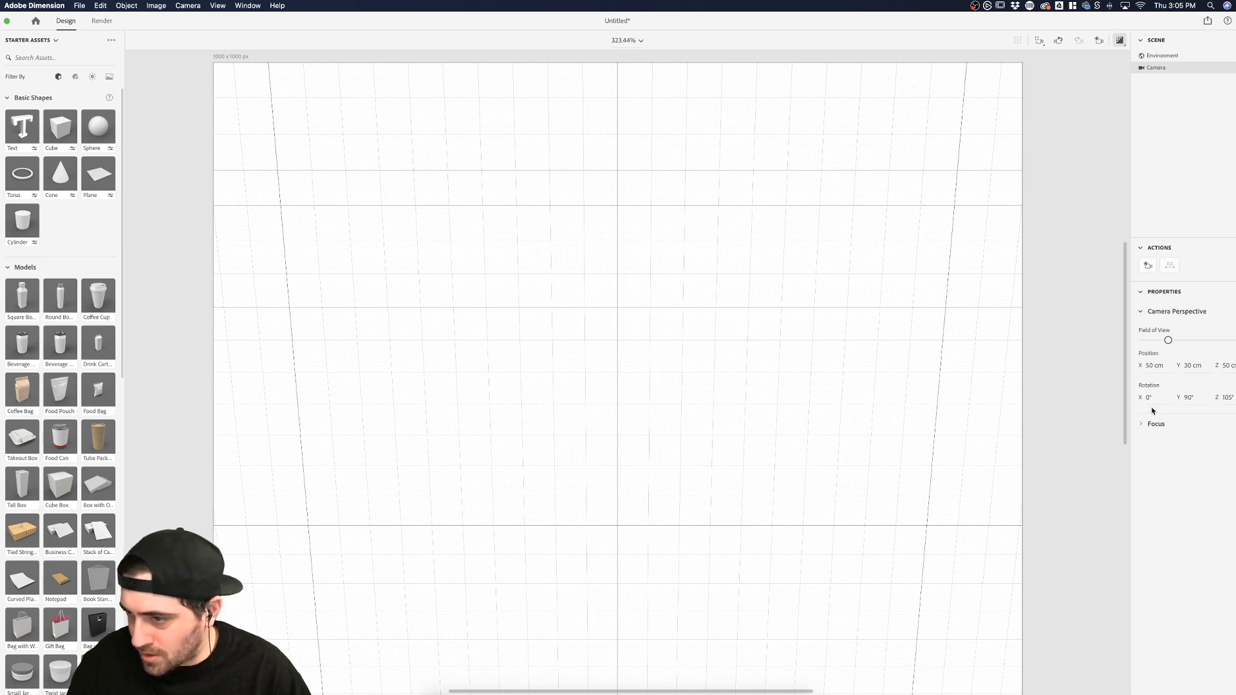
pyautogui.moveTo(1145, 399)
pyautogui.mouseDown()
pyautogui.moveTo(1172, 400)
pyautogui.moveTo(1149, 399)
pyautogui.mouseUp()
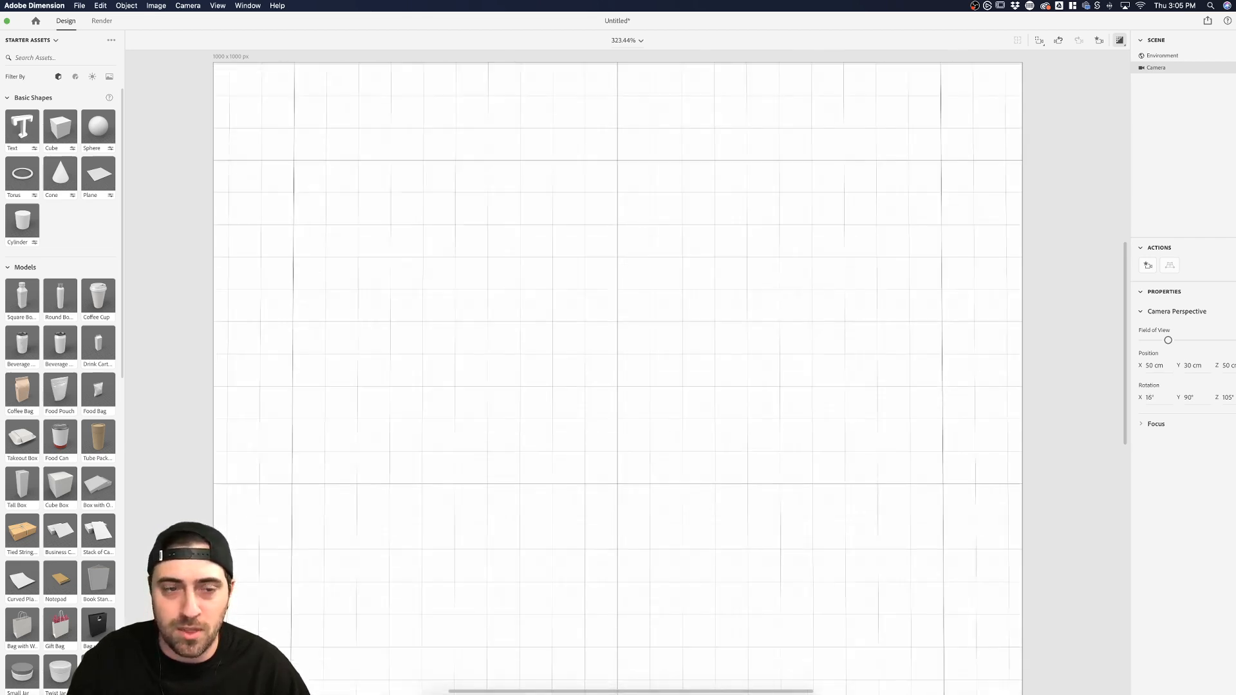
pyautogui.click(1151, 399)
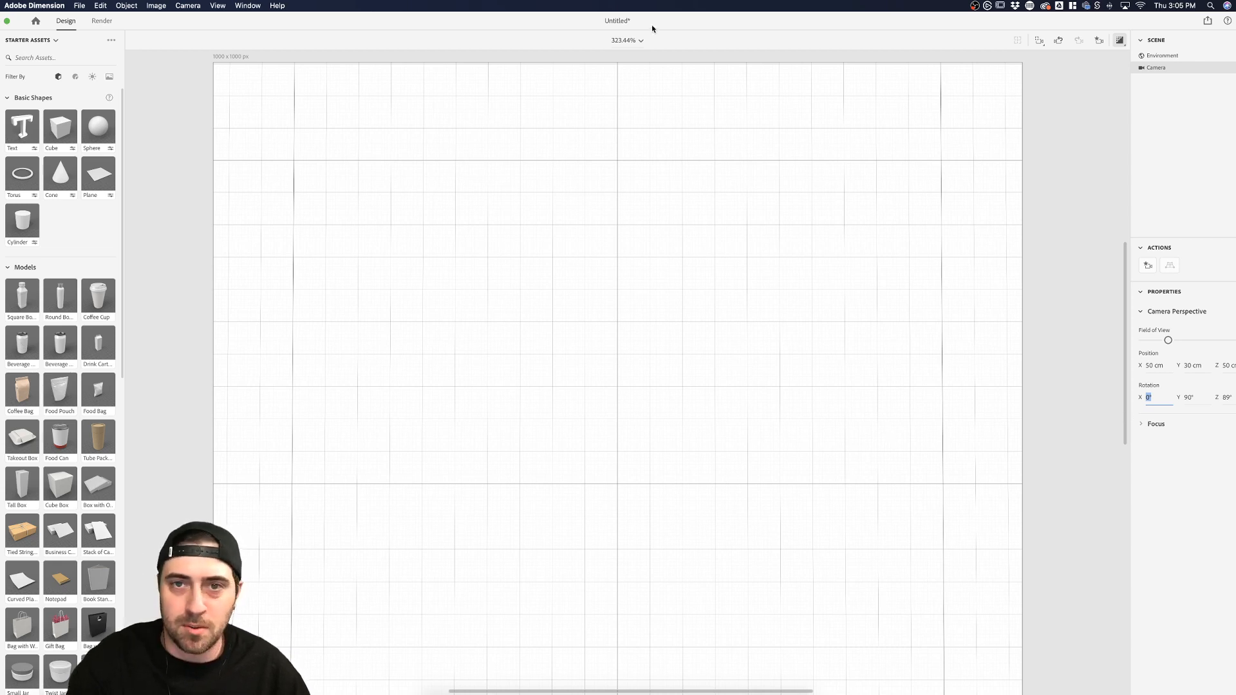
# Place a cylinder at the centre of the canvas and pull the camera up so its whole circular top fits
pyautogui.click(639, 40)
pyautogui.click(620, 56)
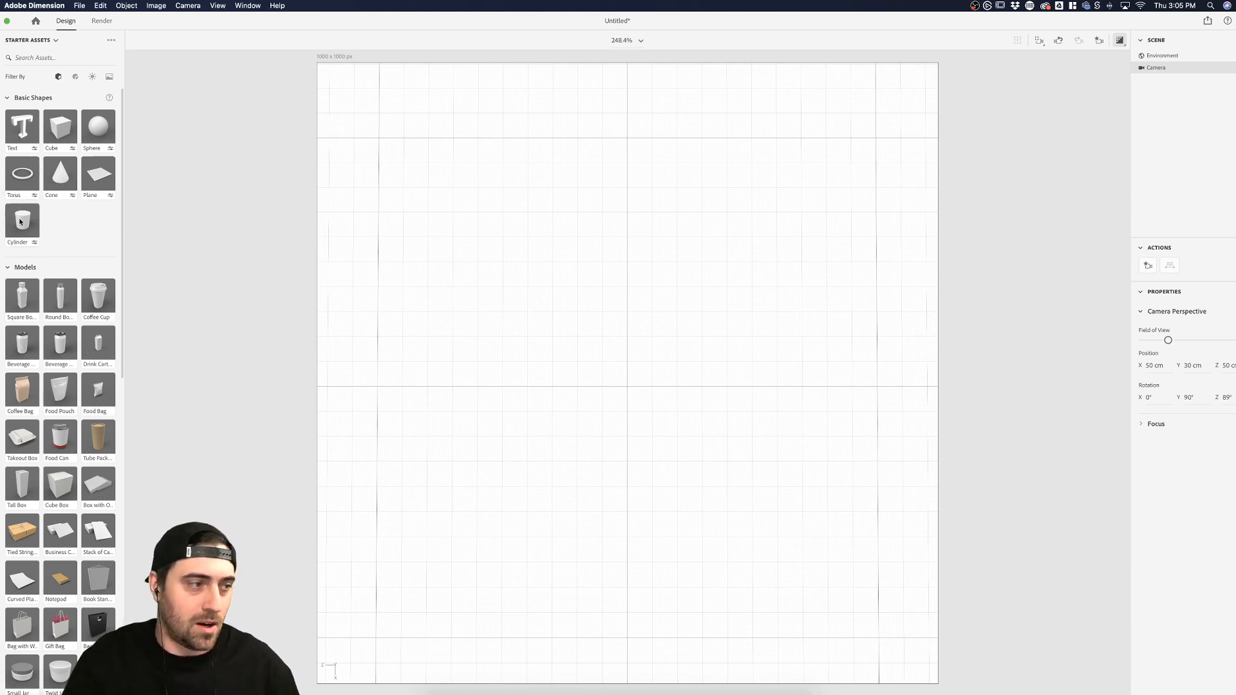
pyautogui.moveTo(20, 221); pyautogui.dragTo(627, 386)
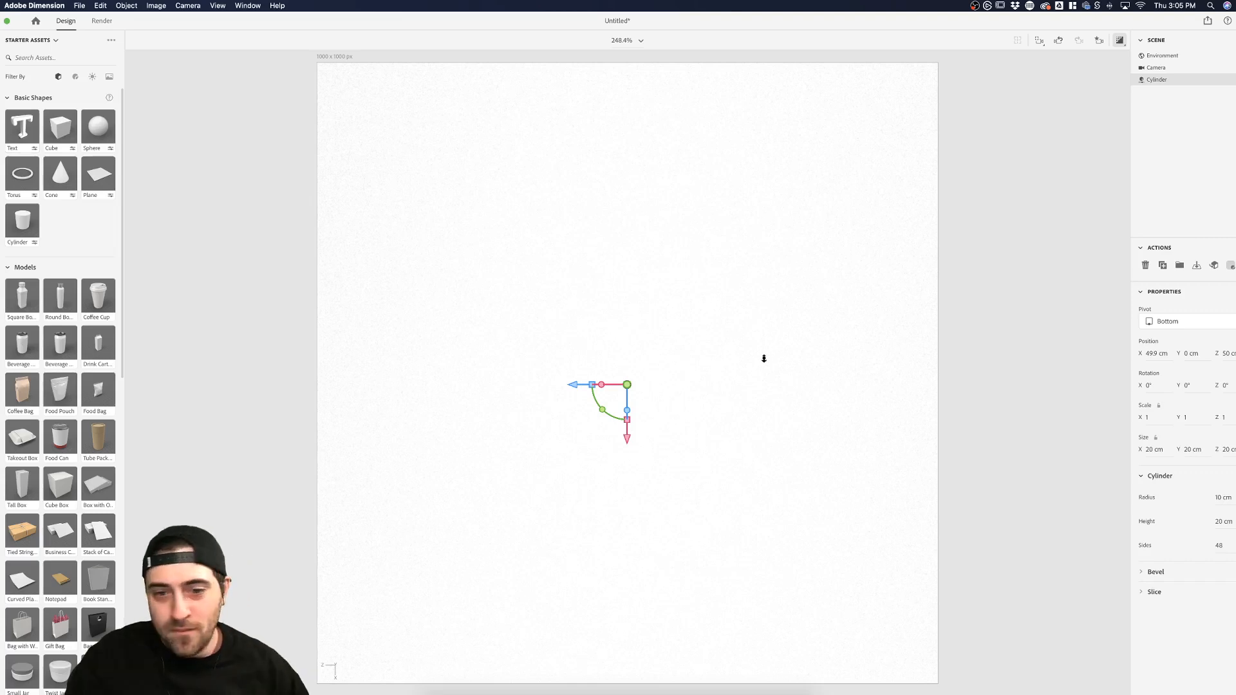
pyautogui.moveTo(765, 357)
pyautogui.mouseDown()
pyautogui.moveTo(755, 348)
pyautogui.moveTo(745, 522)
pyautogui.mouseUp()
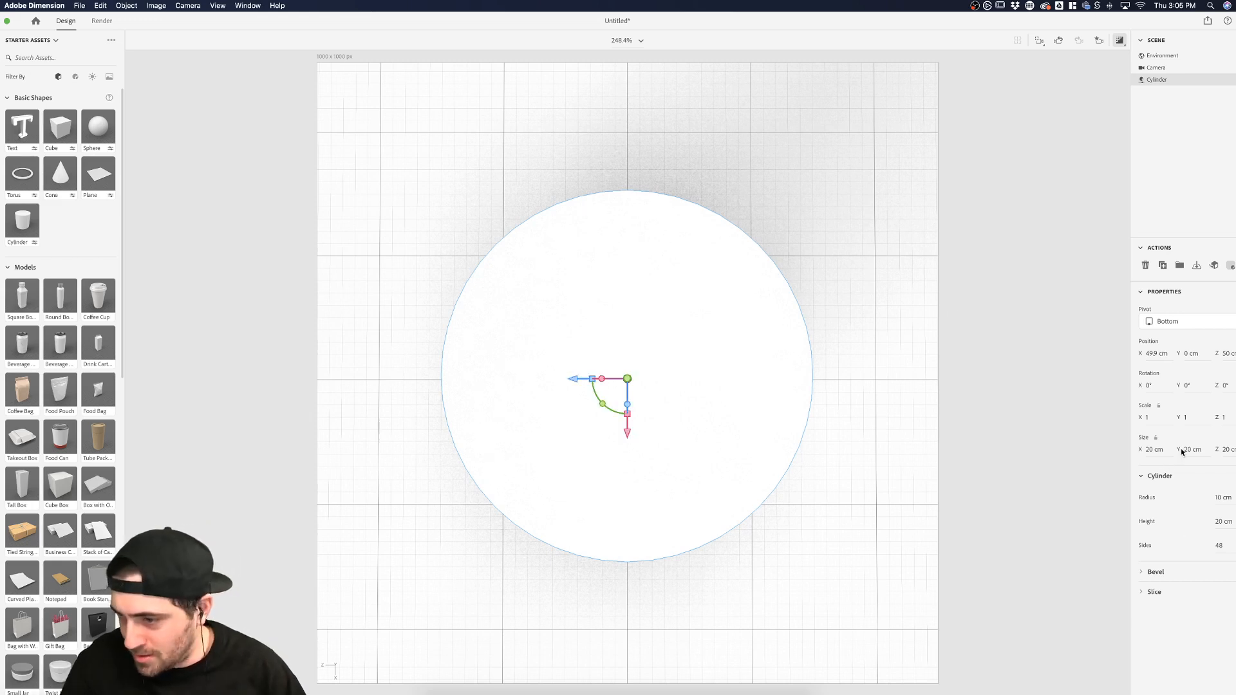
# Set the camera's Z rotation to 90° and deselect everything in the scene
pyautogui.click(1165, 55)
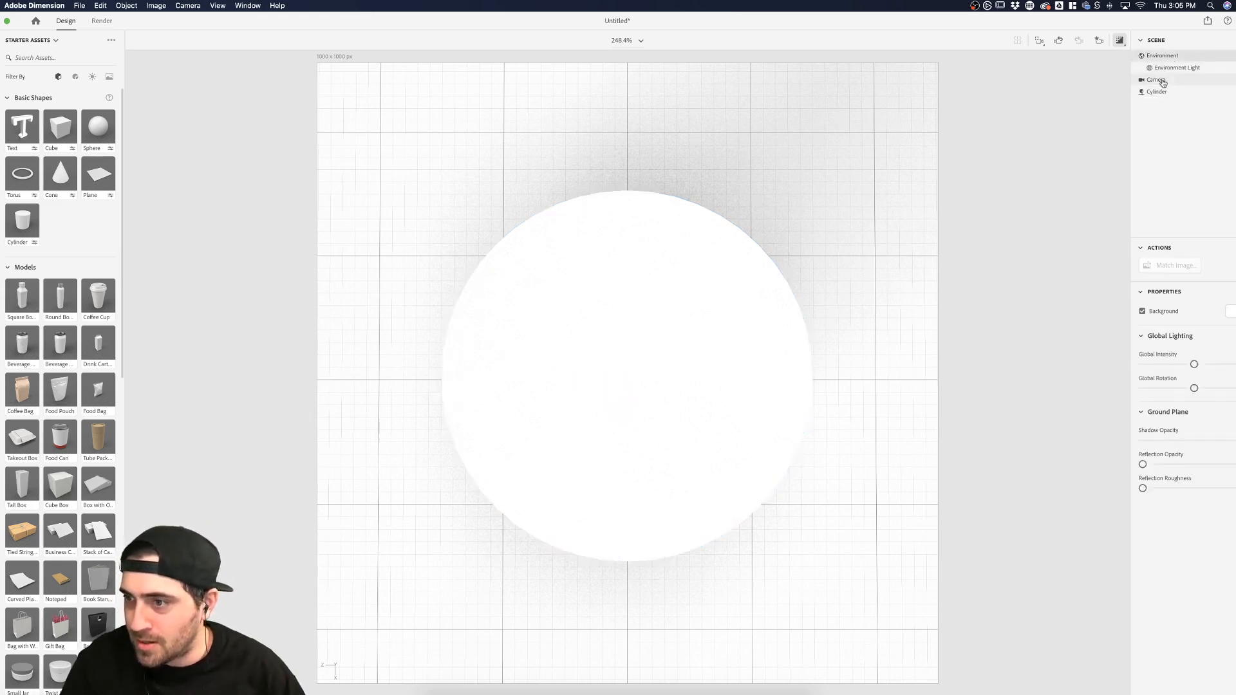
pyautogui.click(1161, 81)
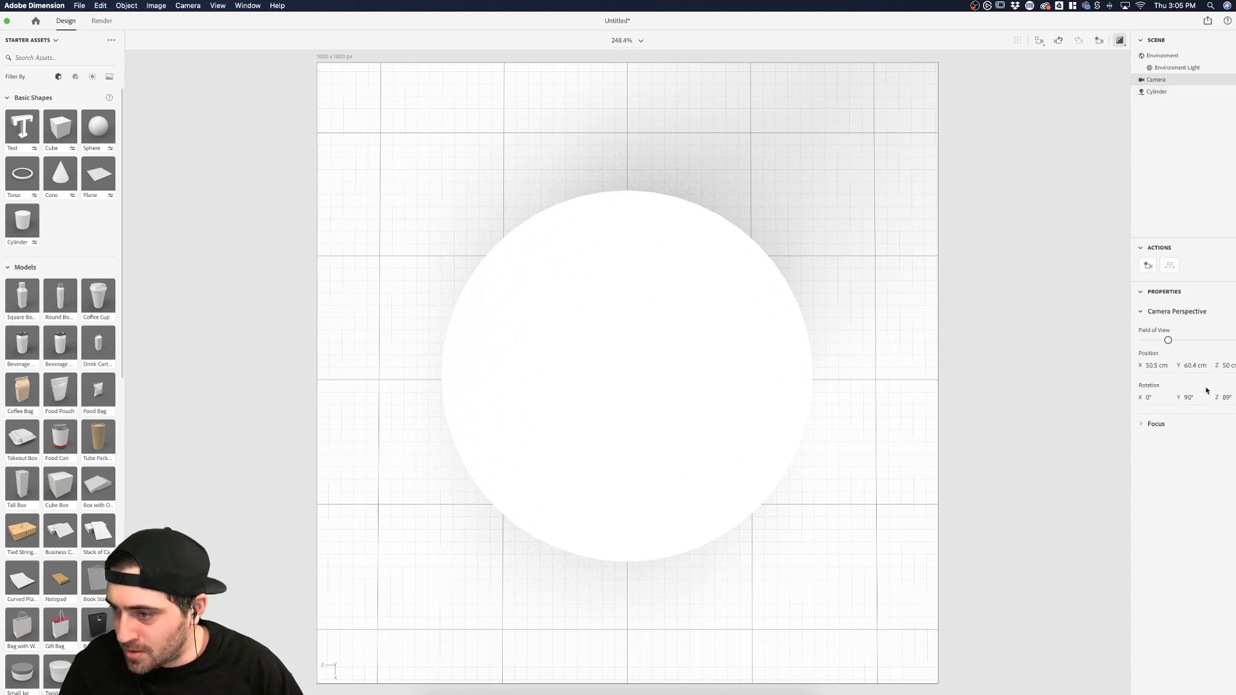
pyautogui.click(1225, 397)
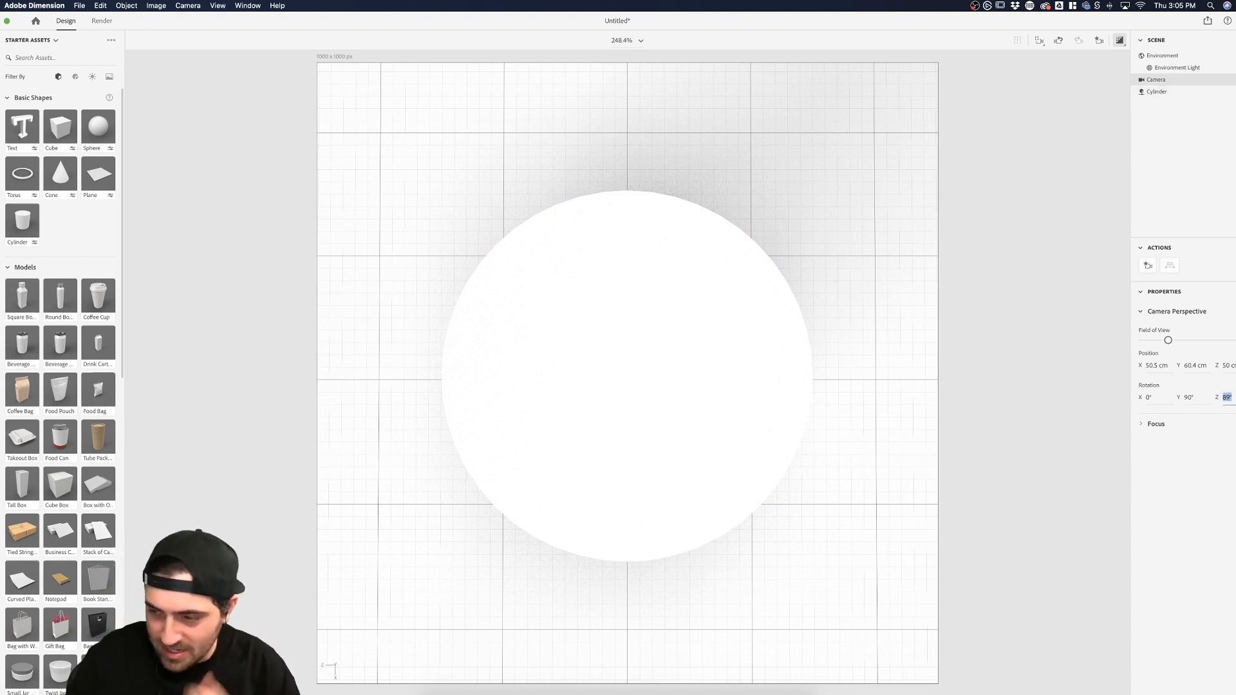
pyautogui.write('90')
pyautogui.press('Return')
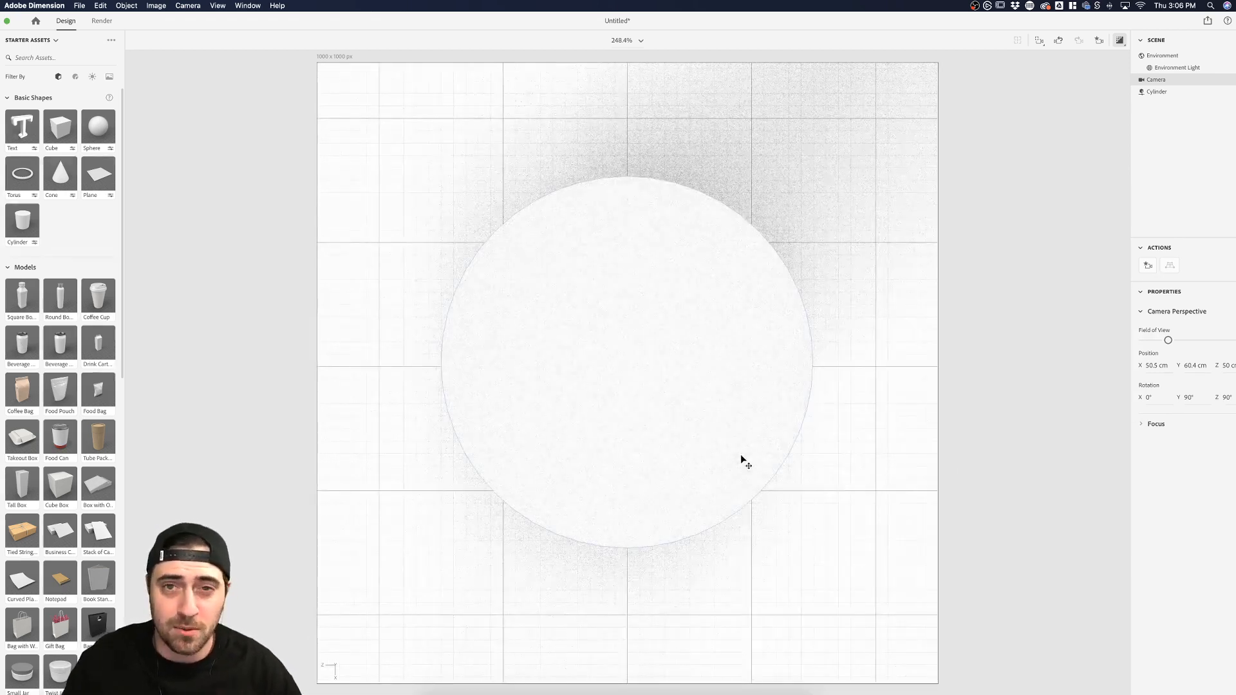
pyautogui.click(1000, 431)
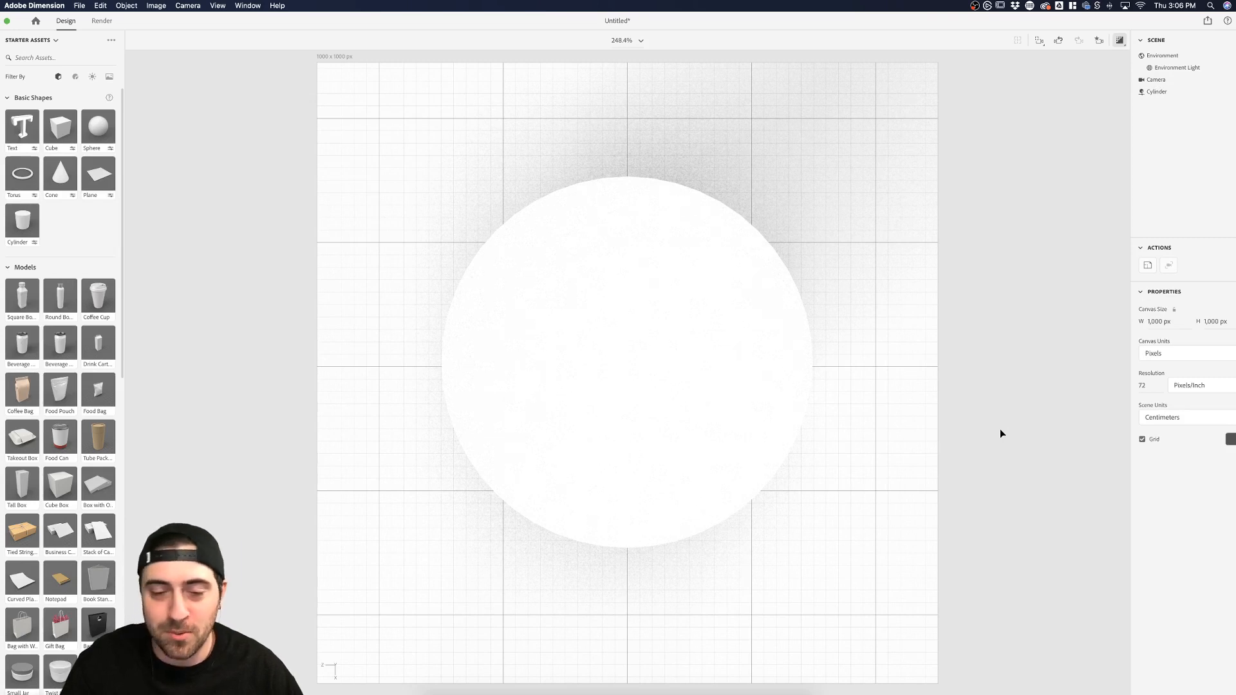
# Save the current overhead view as a camera bookmark named Top
pyautogui.click(670, 385)
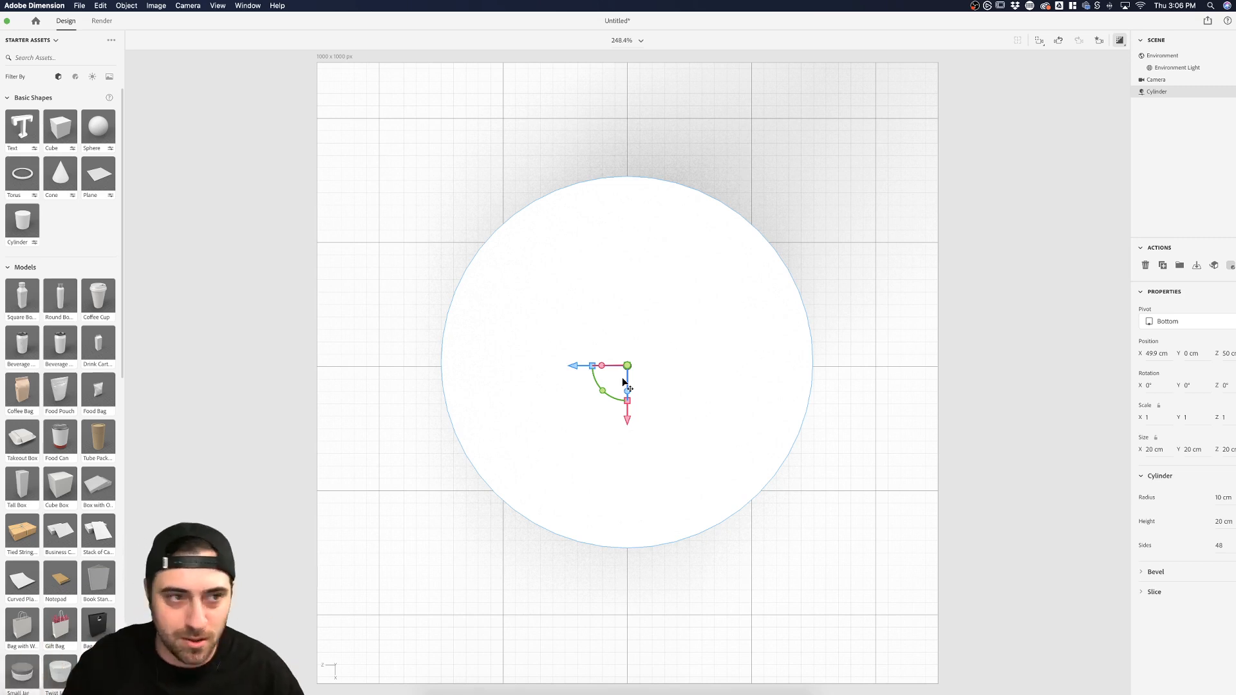
pyautogui.click(974, 309)
pyautogui.click(666, 356)
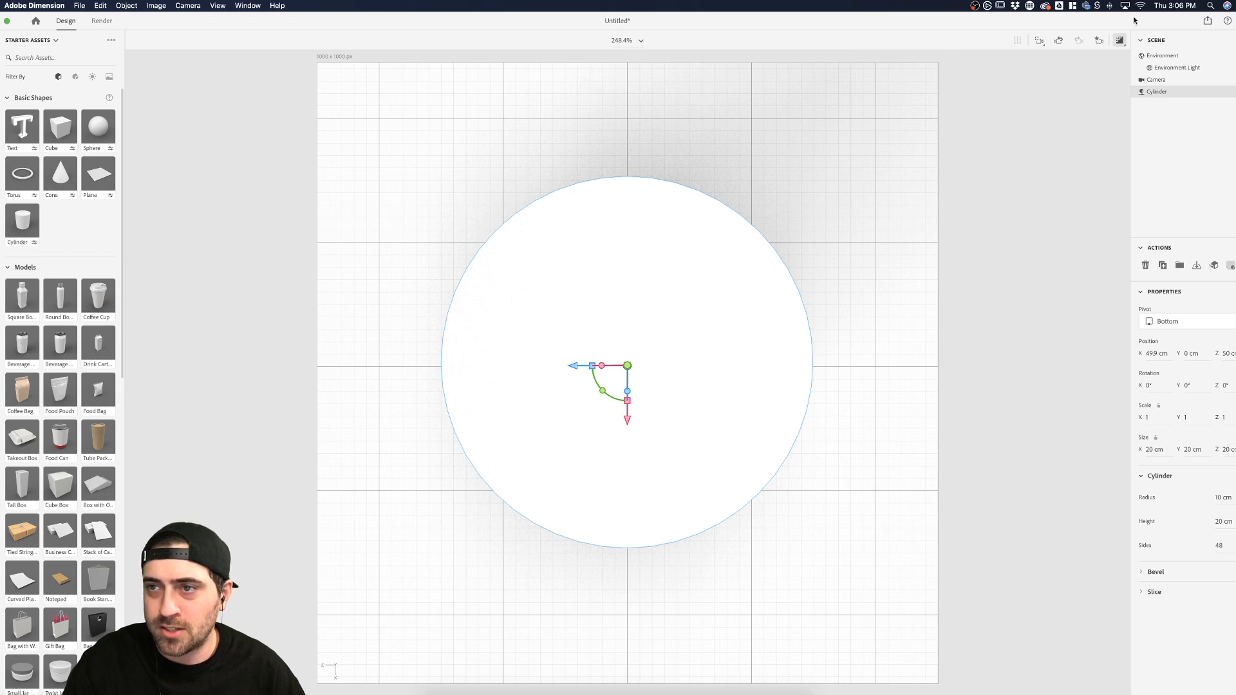
pyautogui.click(1100, 40)
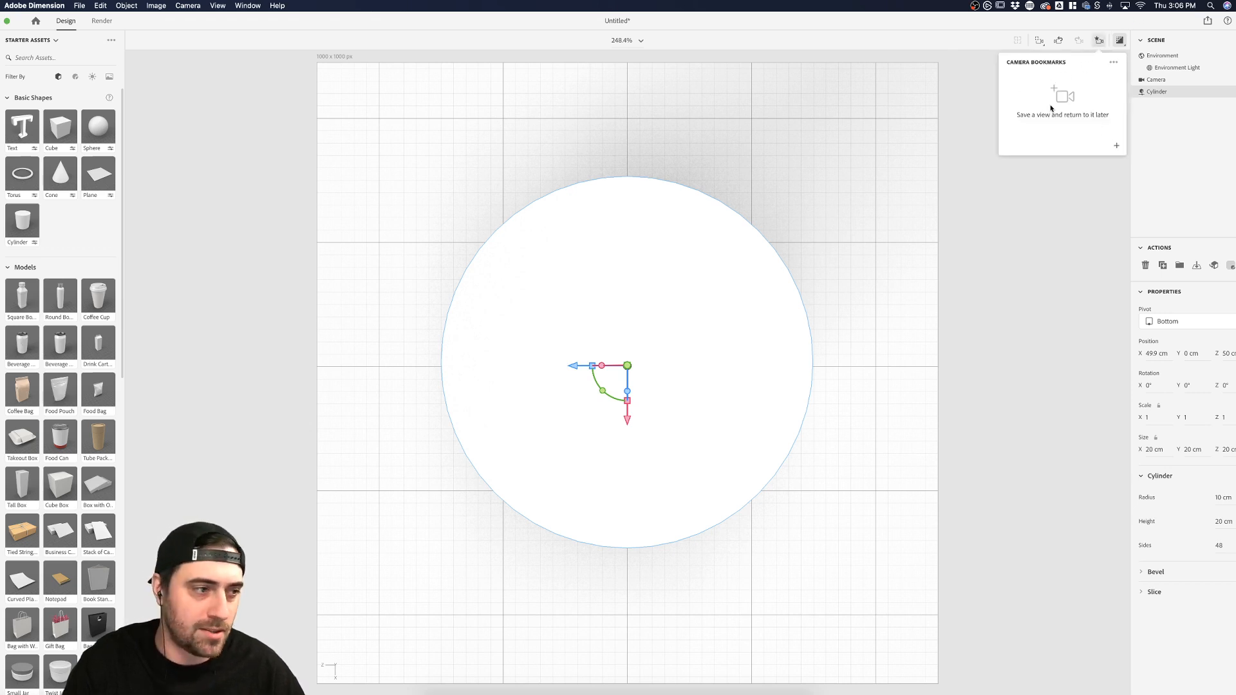
pyautogui.click(1118, 147)
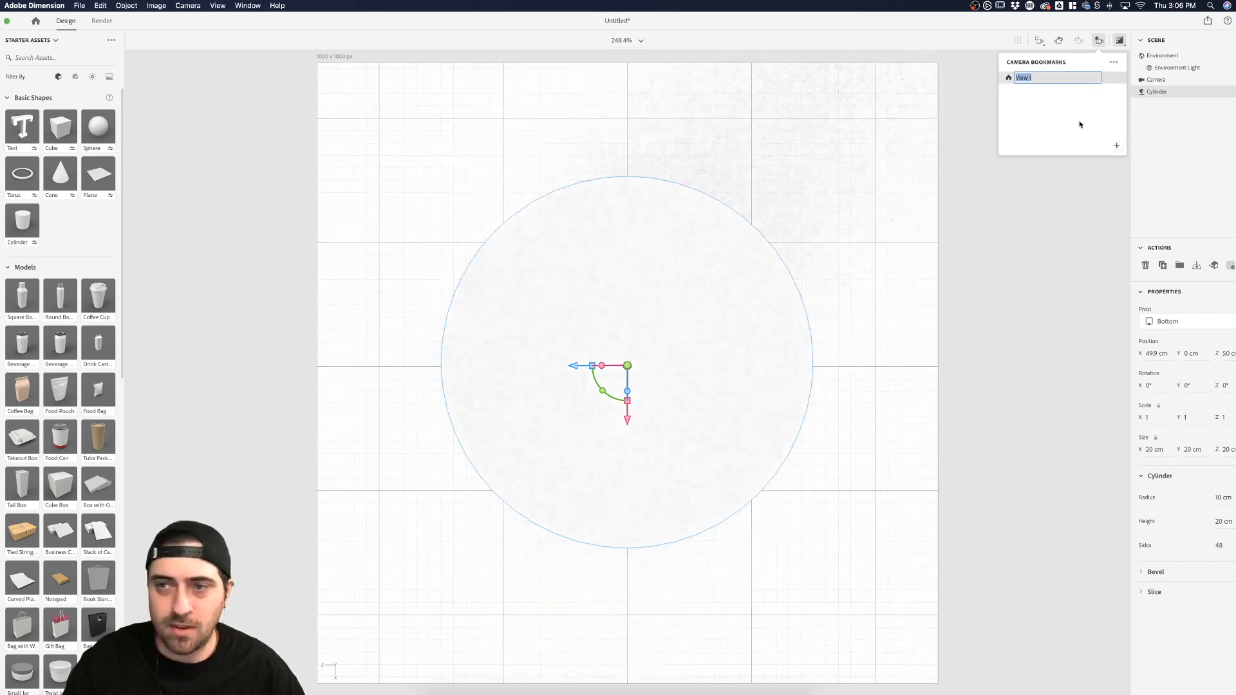
pyautogui.write('Top')
pyautogui.press('Return')
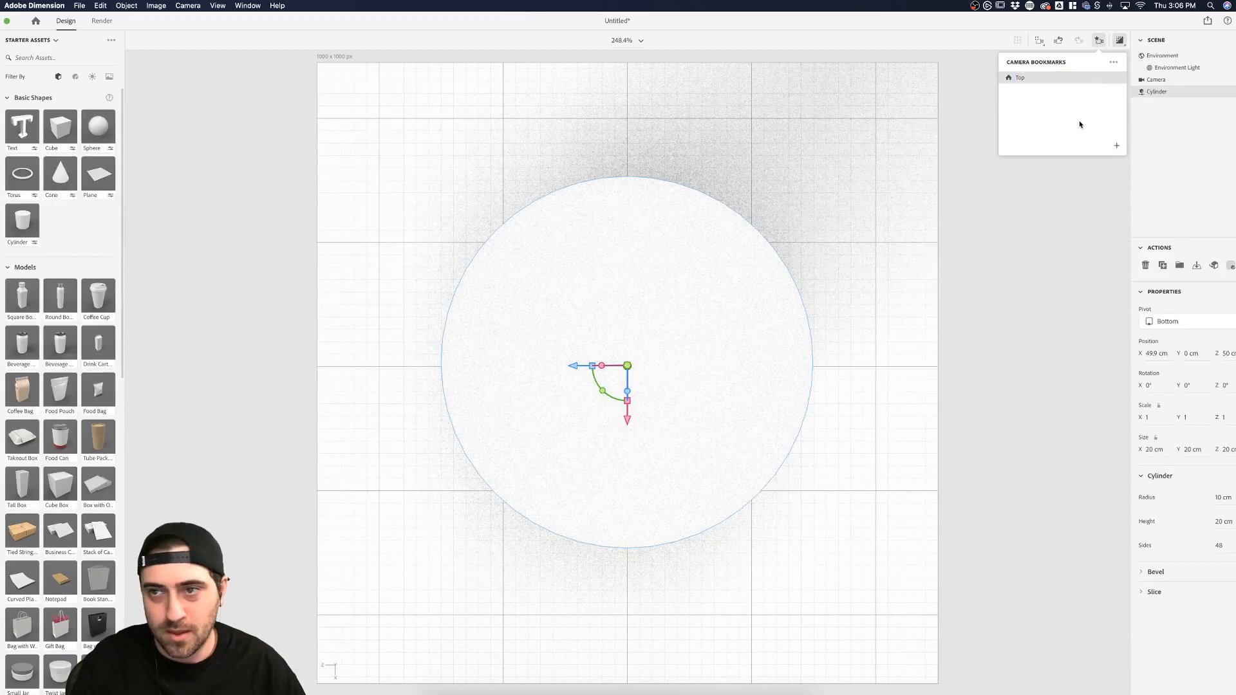
pyautogui.click(956, 188)
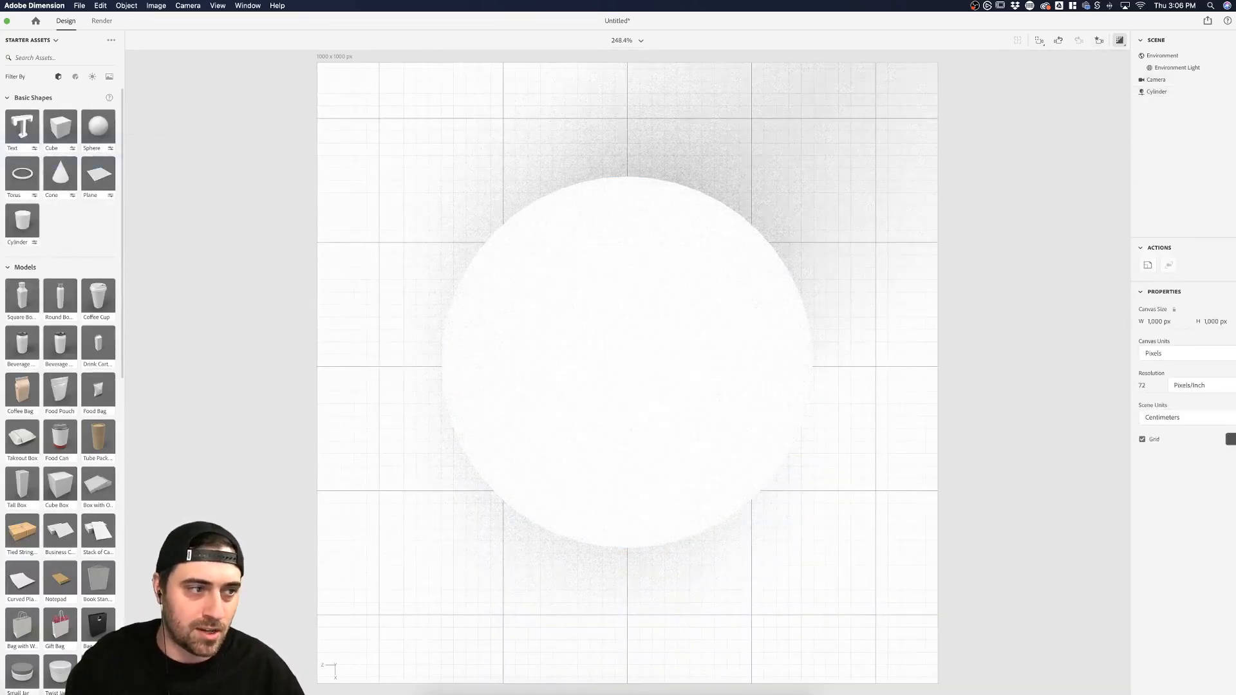
# View the cylinder in perspective, from the preset top view, and in perspective again
pyautogui.moveTo(569, 325); pyautogui.dragTo(552, 144)
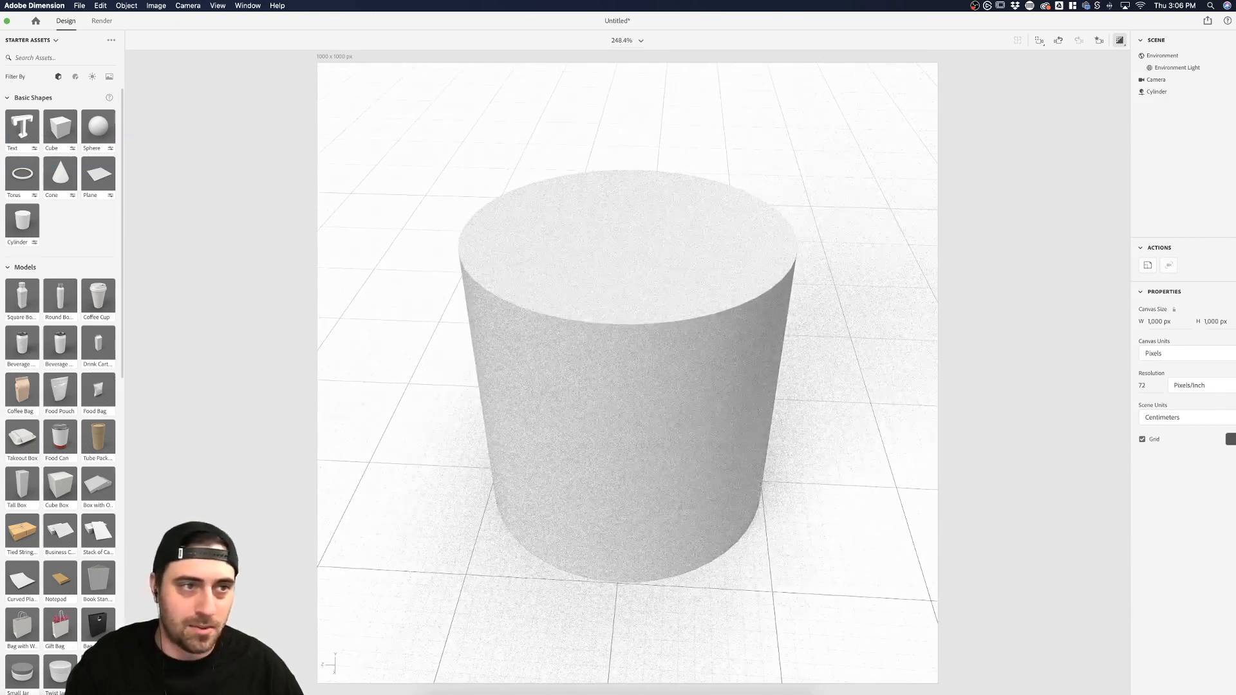
pyautogui.click(665, 238)
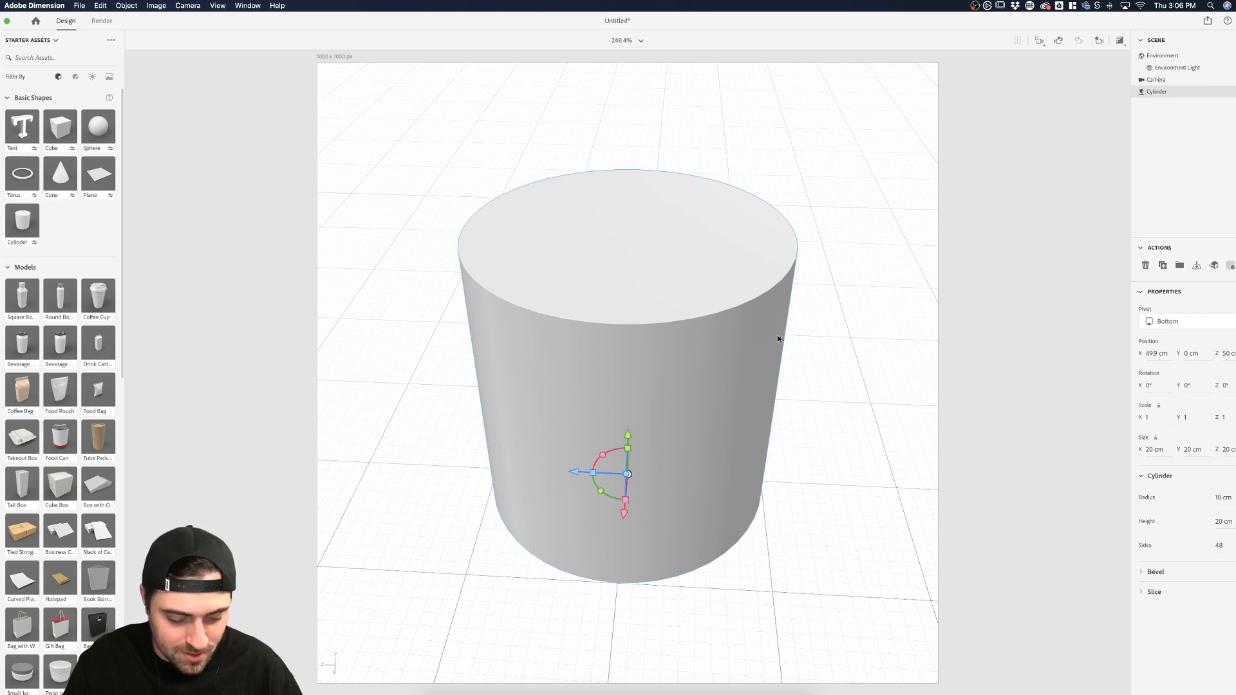
pyautogui.press('7')
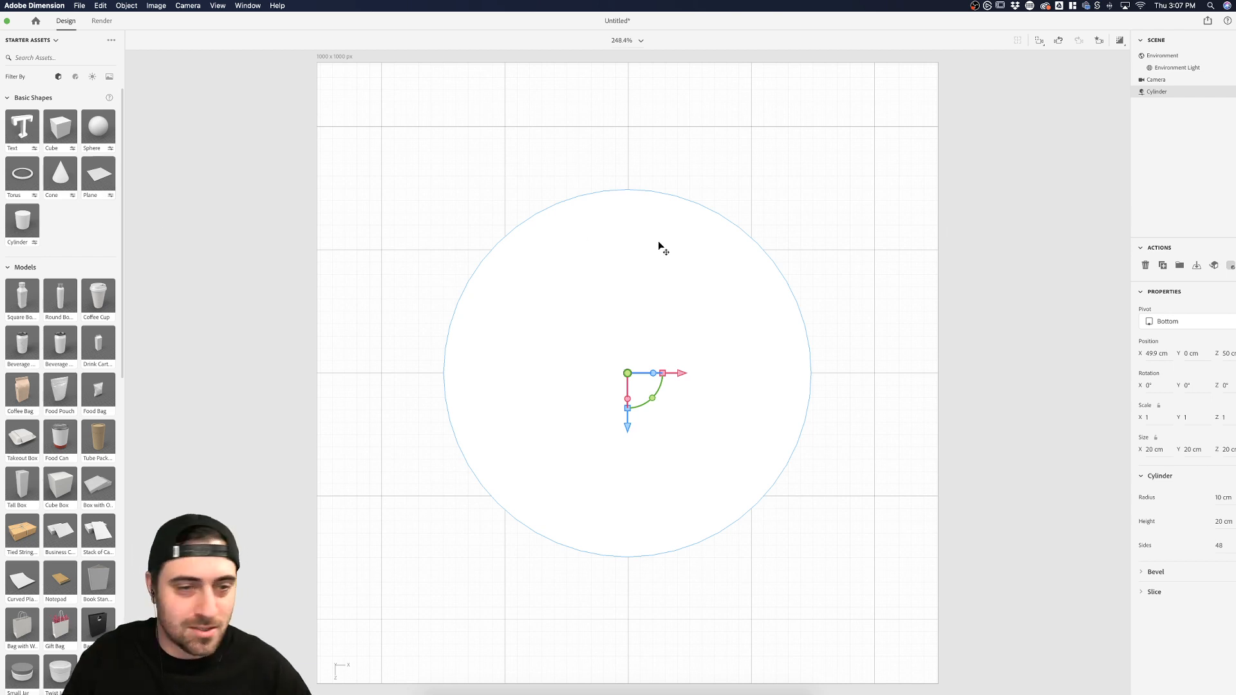
pyautogui.click(941, 303)
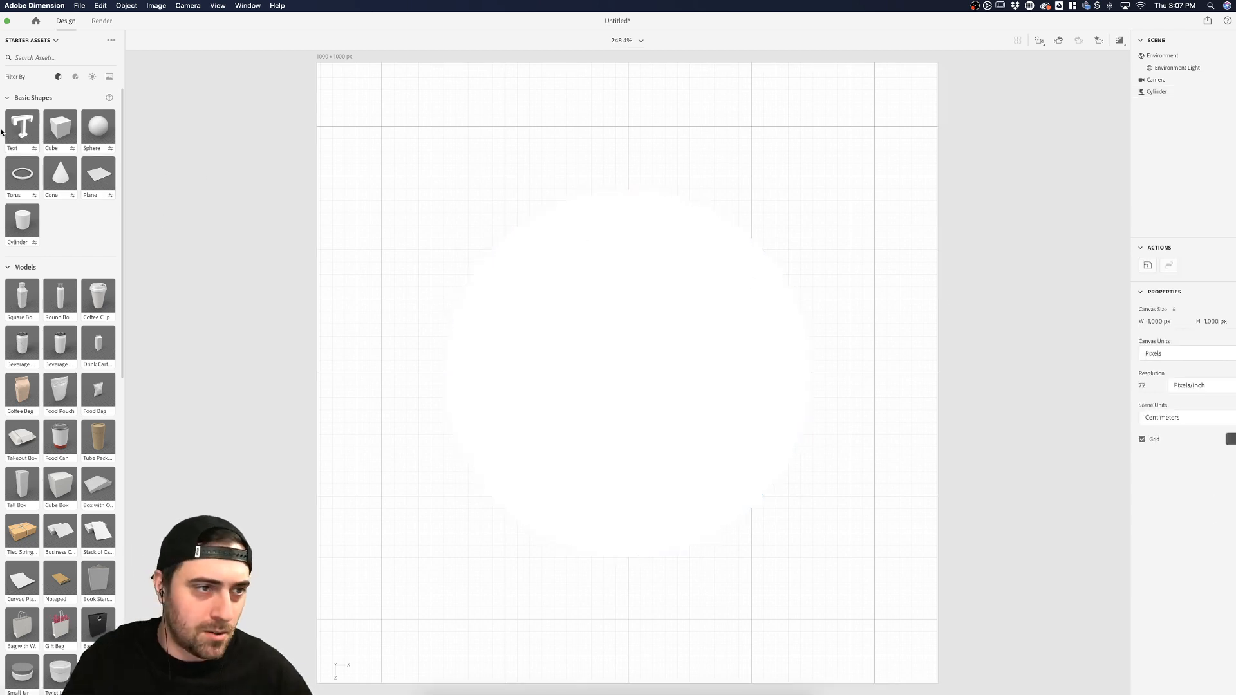
pyautogui.moveTo(612, 376); pyautogui.dragTo(607, 230)
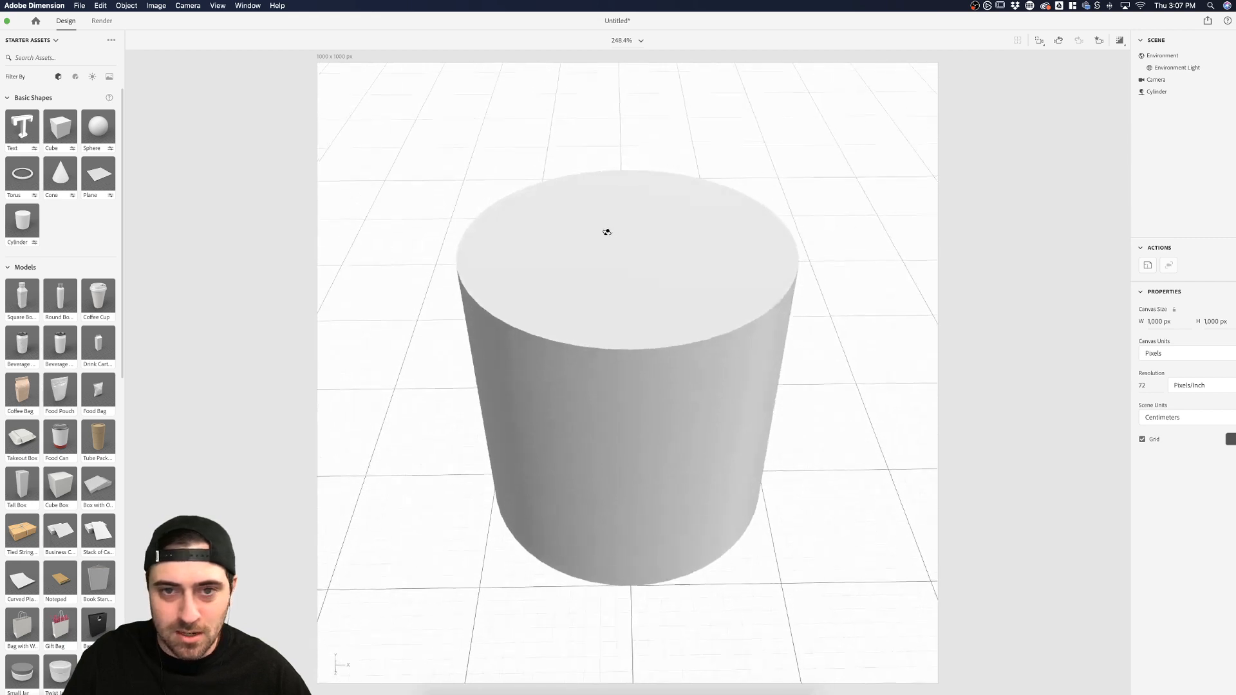
# Cut a narrow wedge out of the cylinder with a small slice angle
pyautogui.click(687, 264)
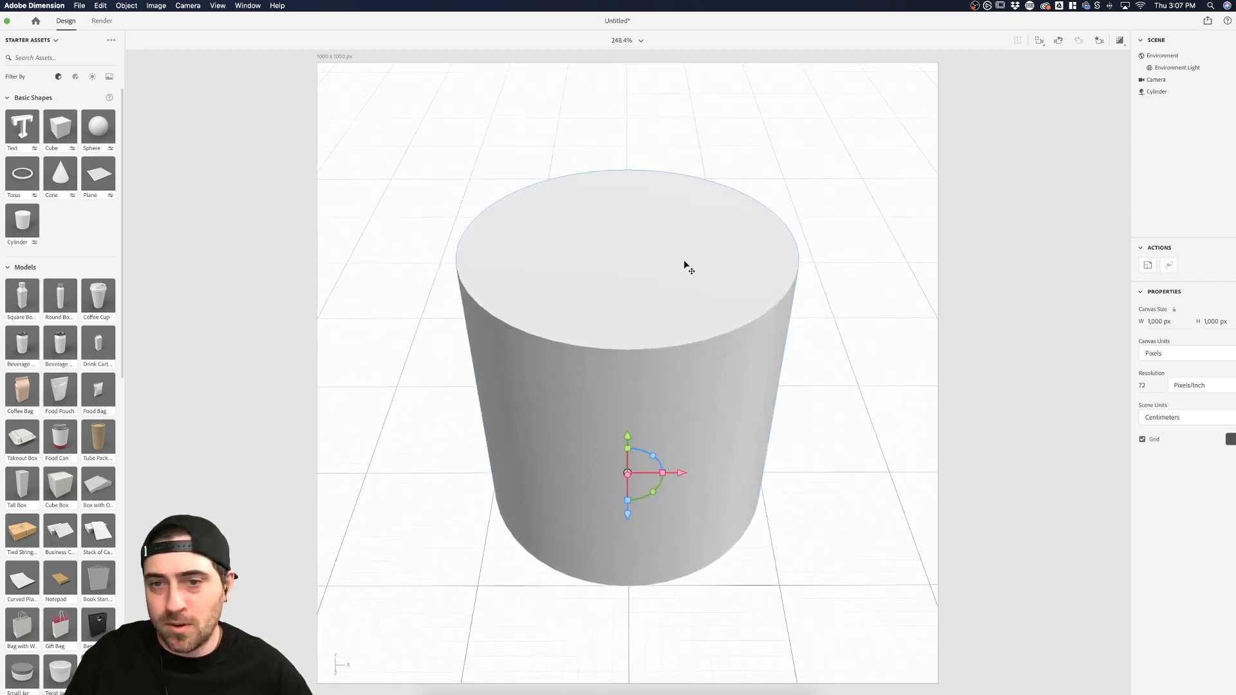
pyautogui.click(1154, 593)
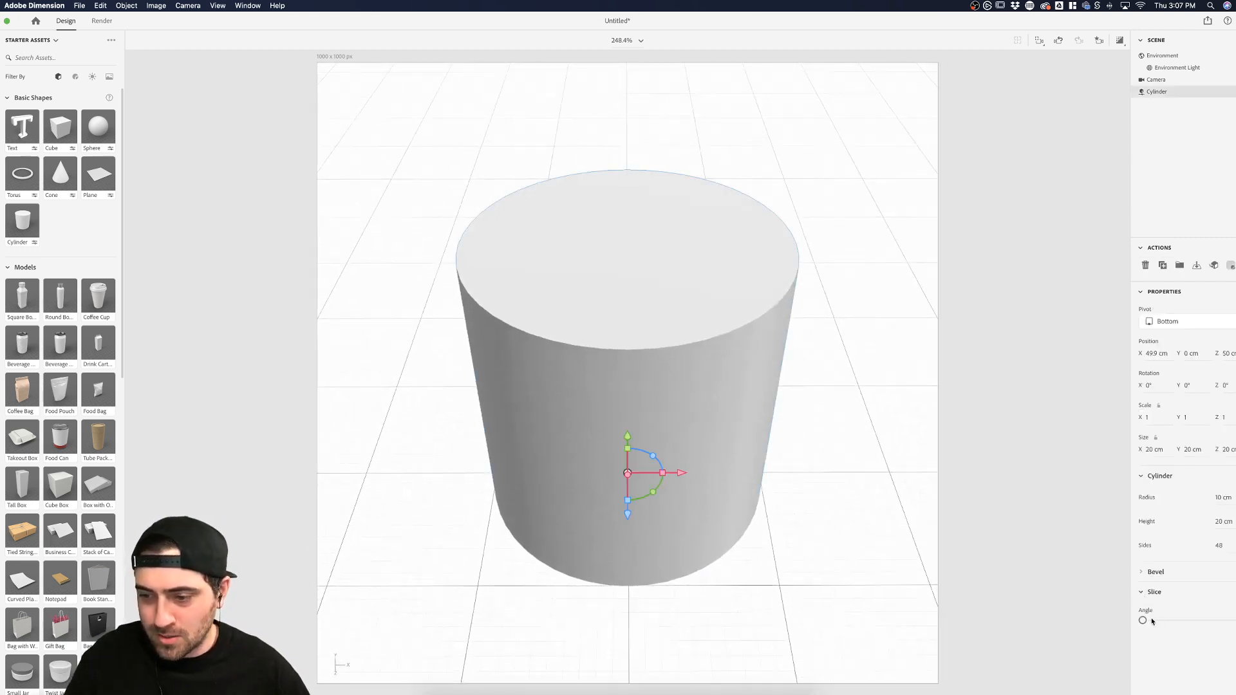
pyautogui.moveTo(1143, 621)
pyautogui.mouseDown()
pyautogui.moveTo(1175, 622)
pyautogui.moveTo(1147, 622)
pyautogui.mouseUp()
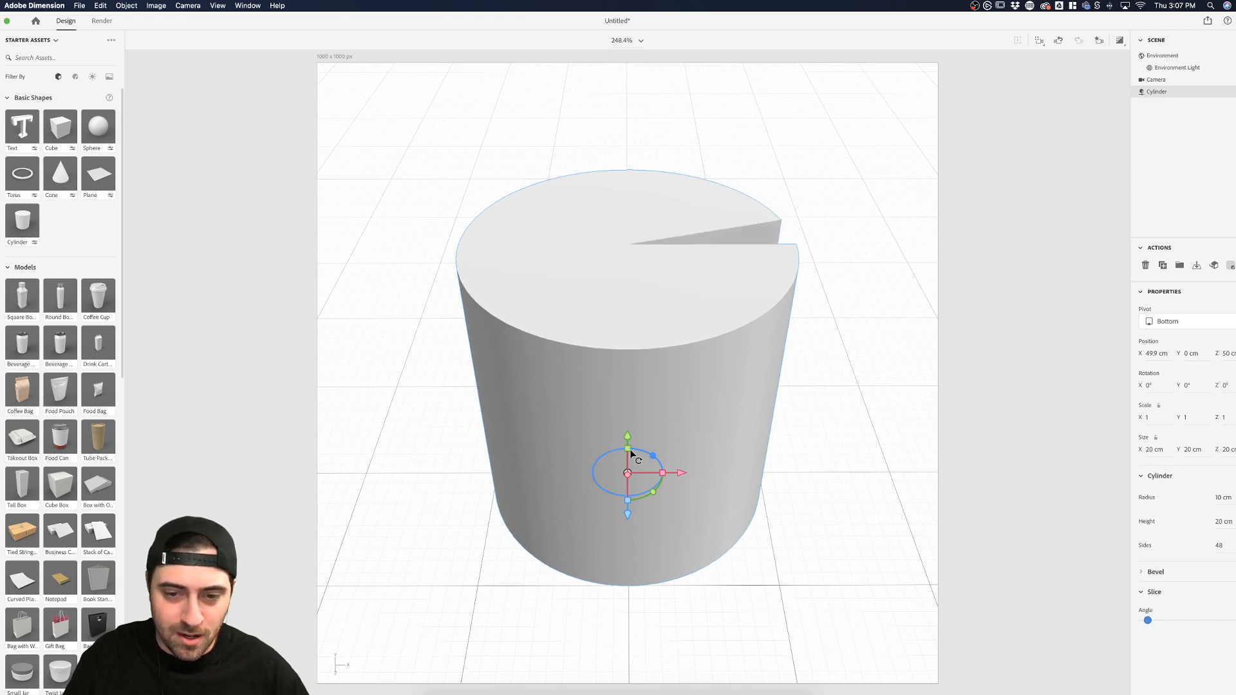
# Flatten the cylinder to about 8.33 cm high and readjust its slice angle to a thin wedge
pyautogui.moveTo(628, 449); pyautogui.dragTo(630, 464)
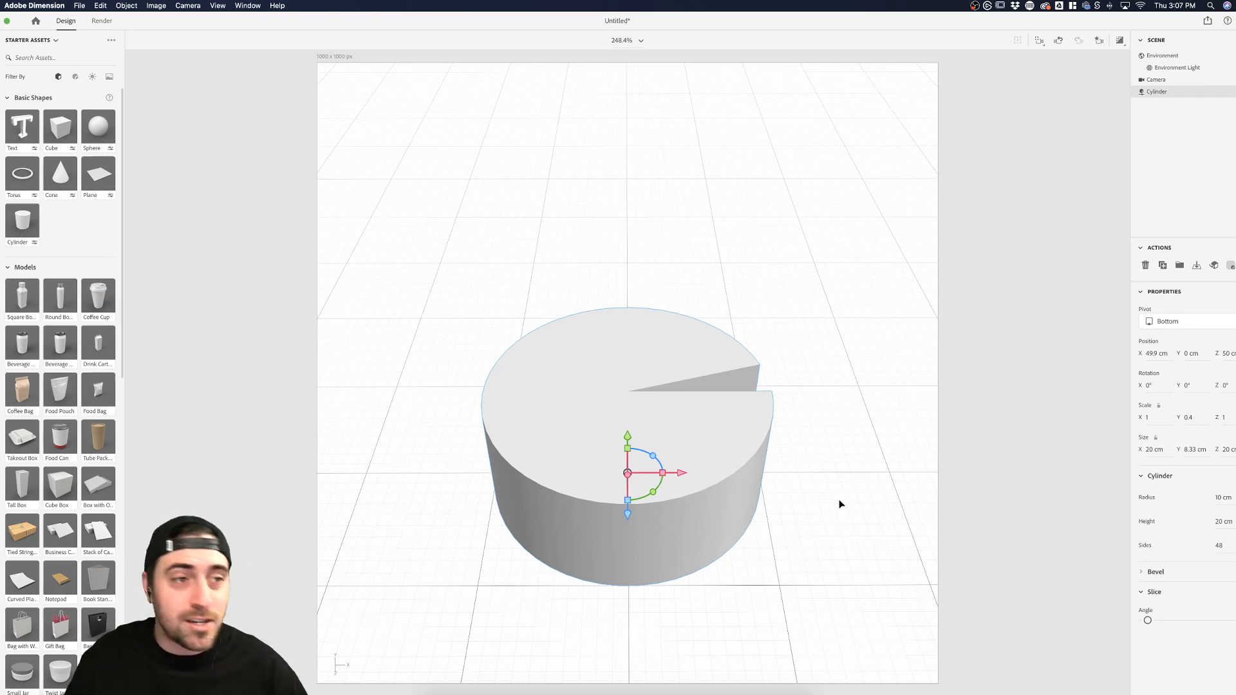
pyautogui.moveTo(1147, 620); pyautogui.dragTo(1172, 620)
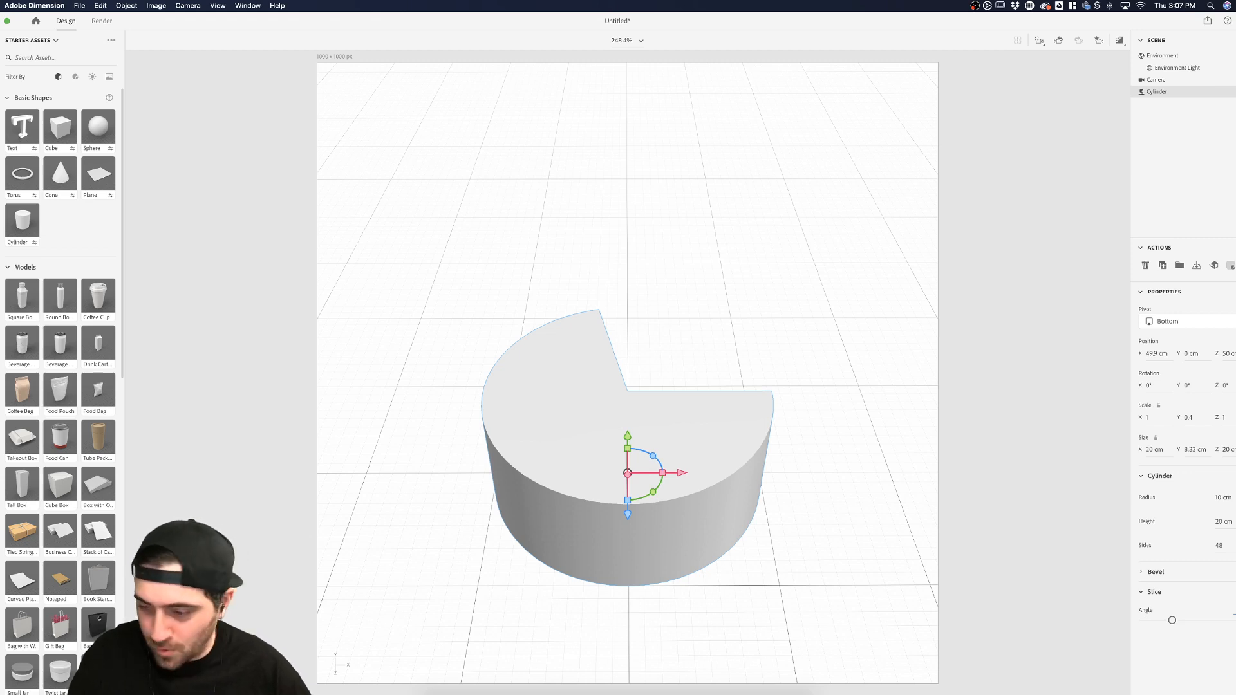
pyautogui.moveTo(1172, 620); pyautogui.dragTo(1146, 620)
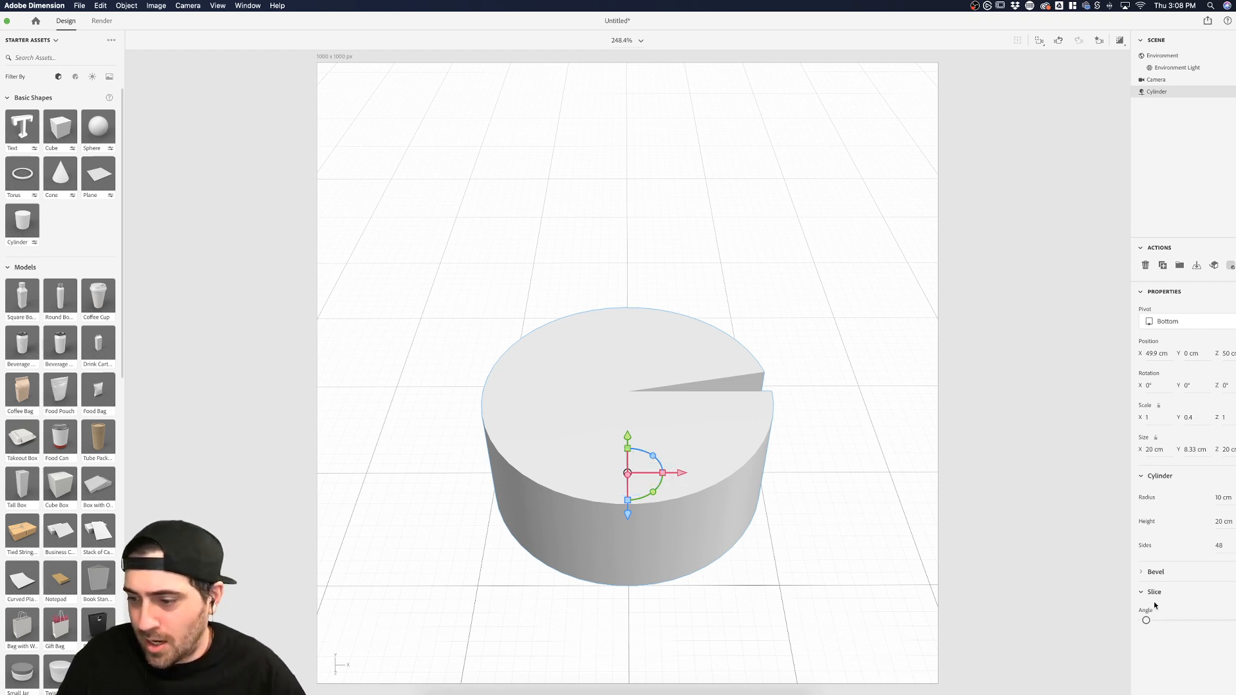
# Widen the cylinder's slice angle to open a larger wedge of roughly one eighth of the circle
pyautogui.moveTo(1146, 622); pyautogui.dragTo(1159, 620)
pyautogui.click(873, 469)
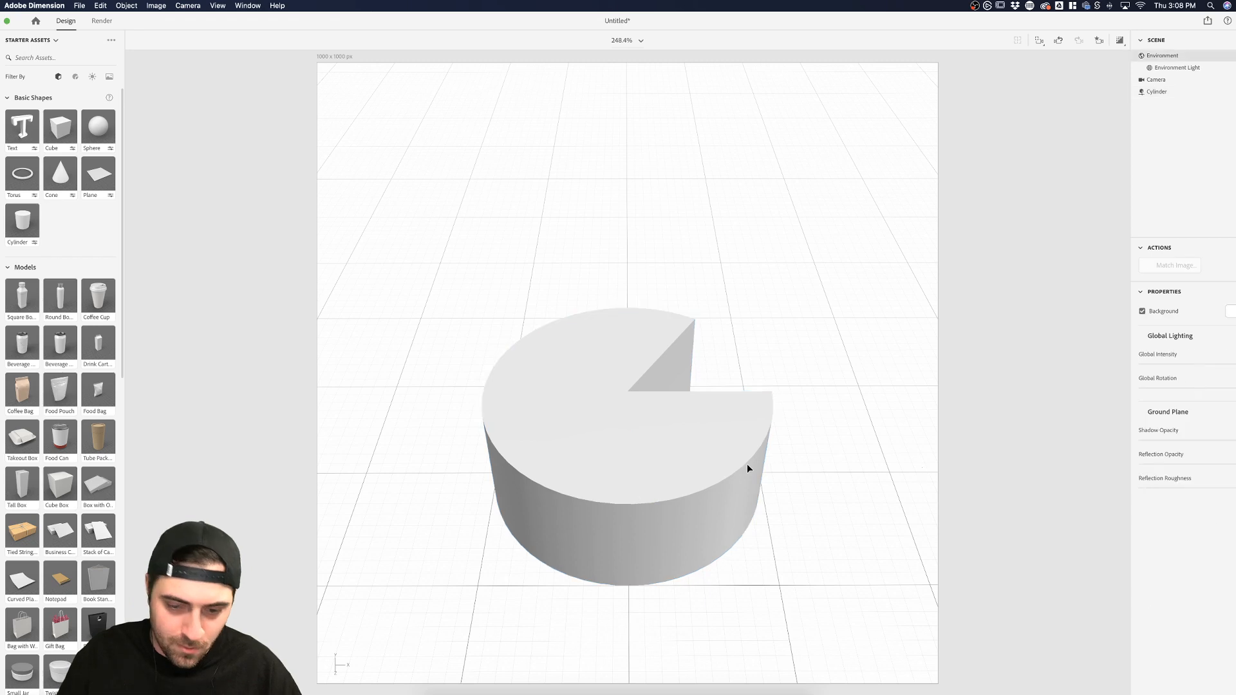
# Duplicate the sliced cylinder and rotate the copy to about -84° around the Y axis
pyautogui.click(745, 465)
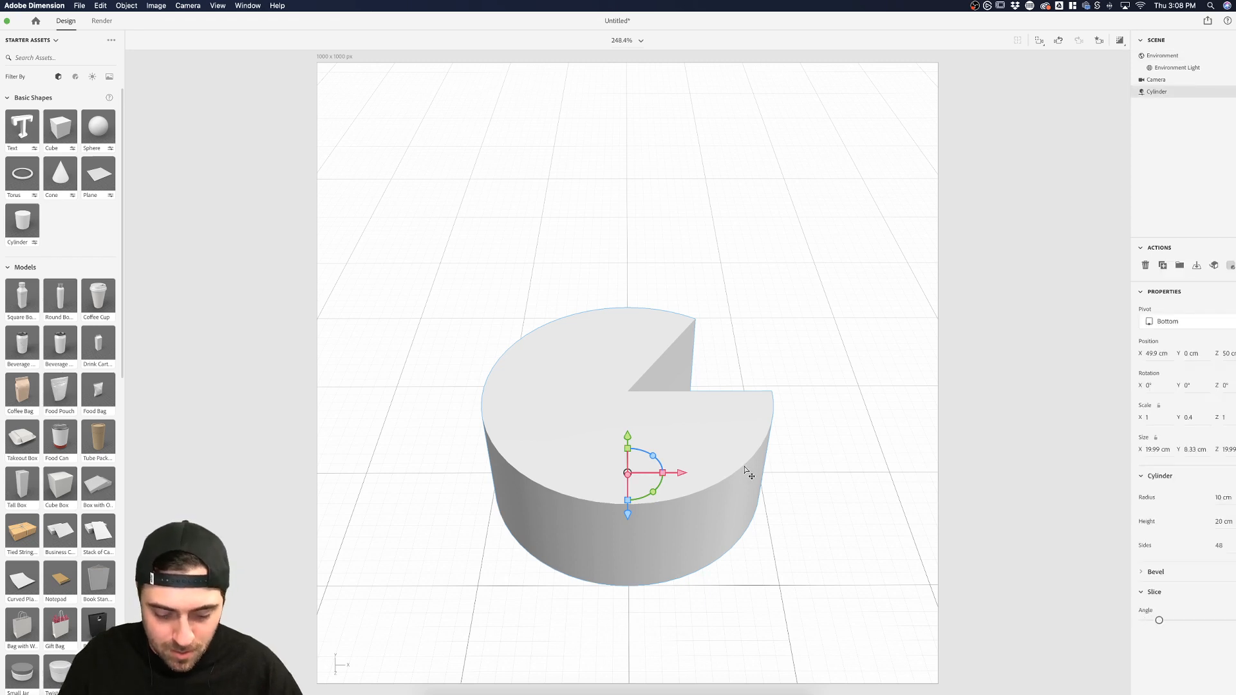
pyautogui.press('super+d')
pyautogui.moveTo(653, 493); pyautogui.dragTo(608, 489)
pyautogui.click(872, 472)
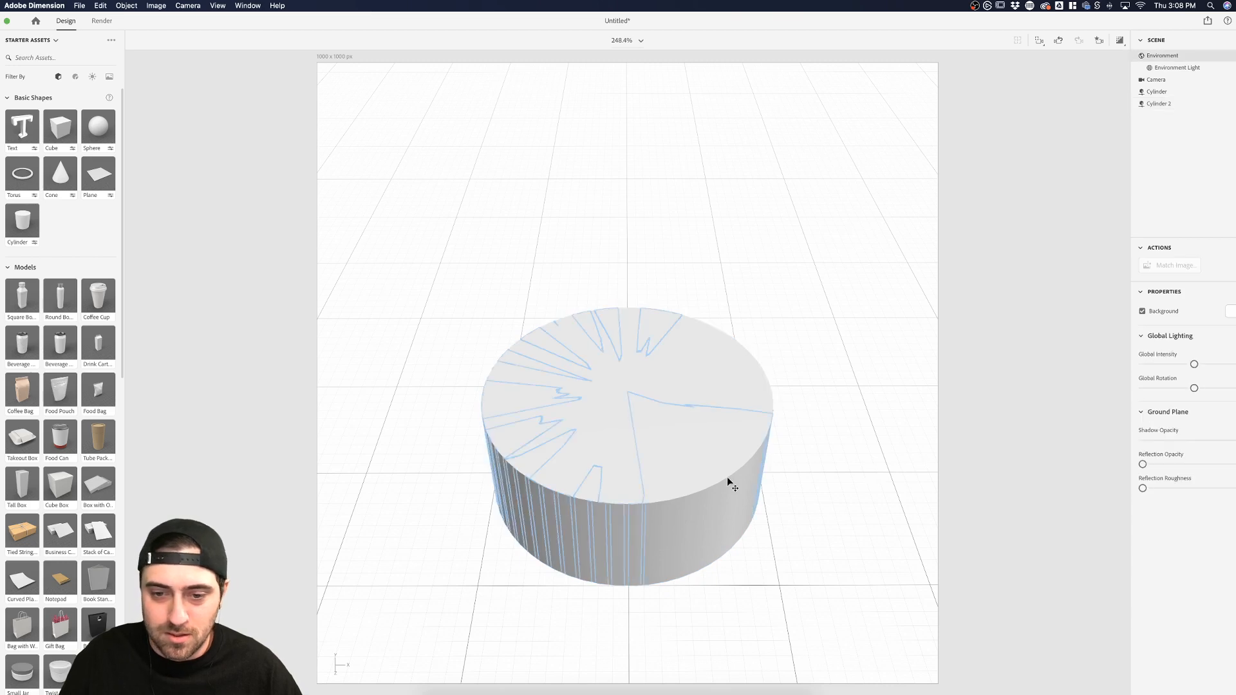
# Recolor the original cylinder's default material to light blue, about RGB 171, 240, 255
pyautogui.click(728, 476)
pyautogui.click(1227, 267)
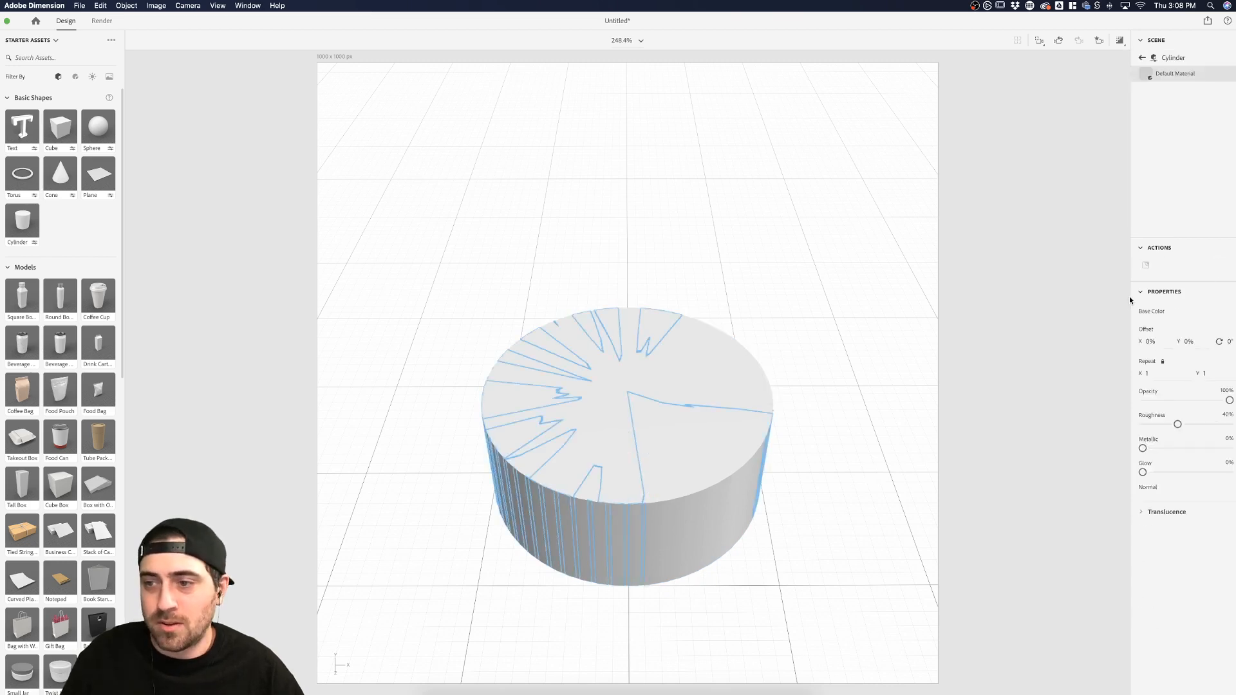
pyautogui.click(1221, 311)
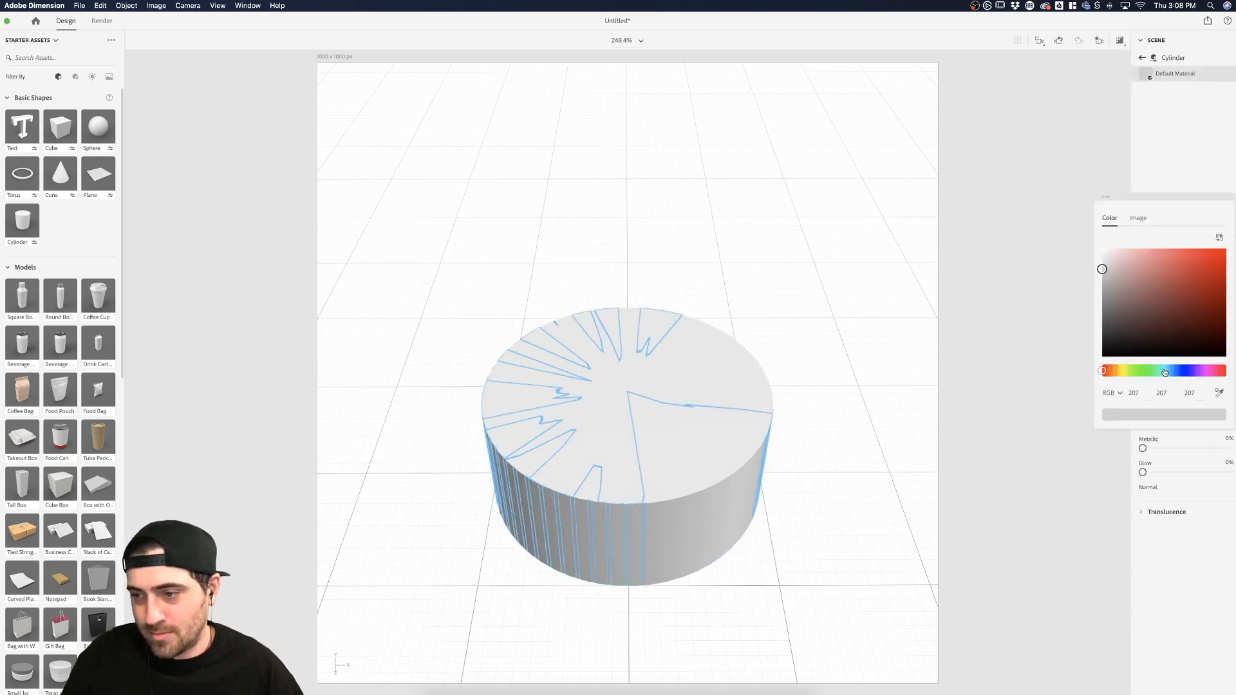
pyautogui.click(1164, 371)
pyautogui.moveTo(1141, 250); pyautogui.dragTo(1128, 248)
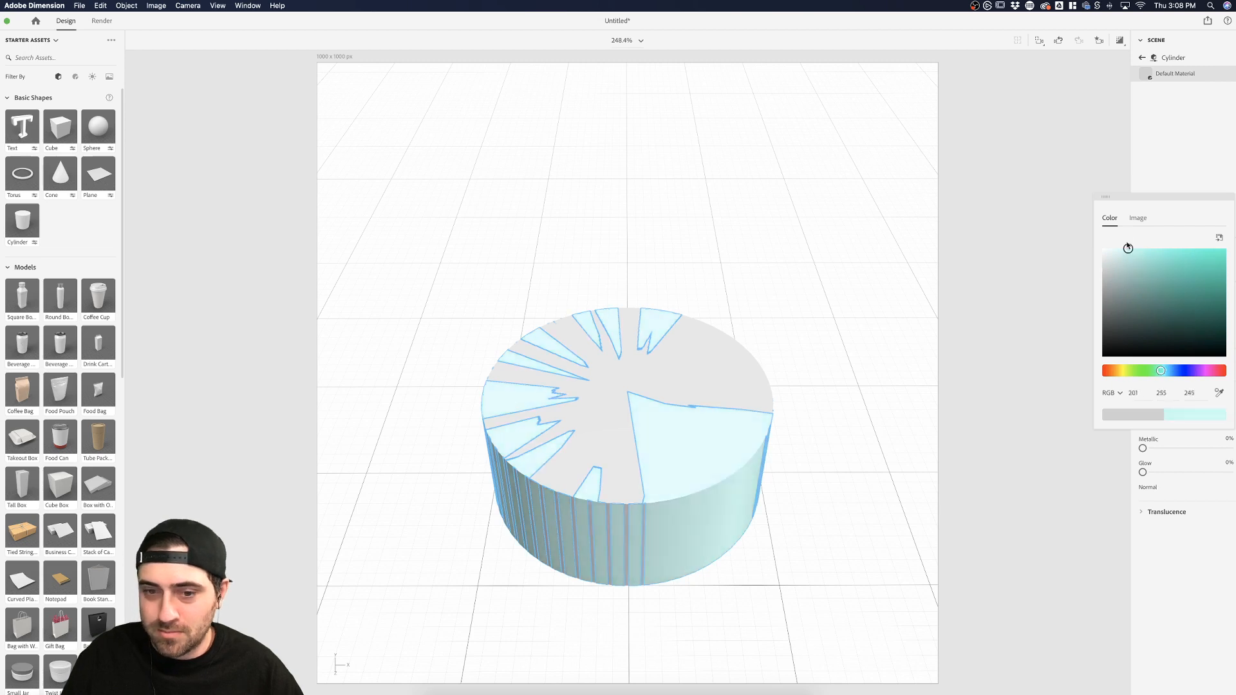
pyautogui.click(1167, 371)
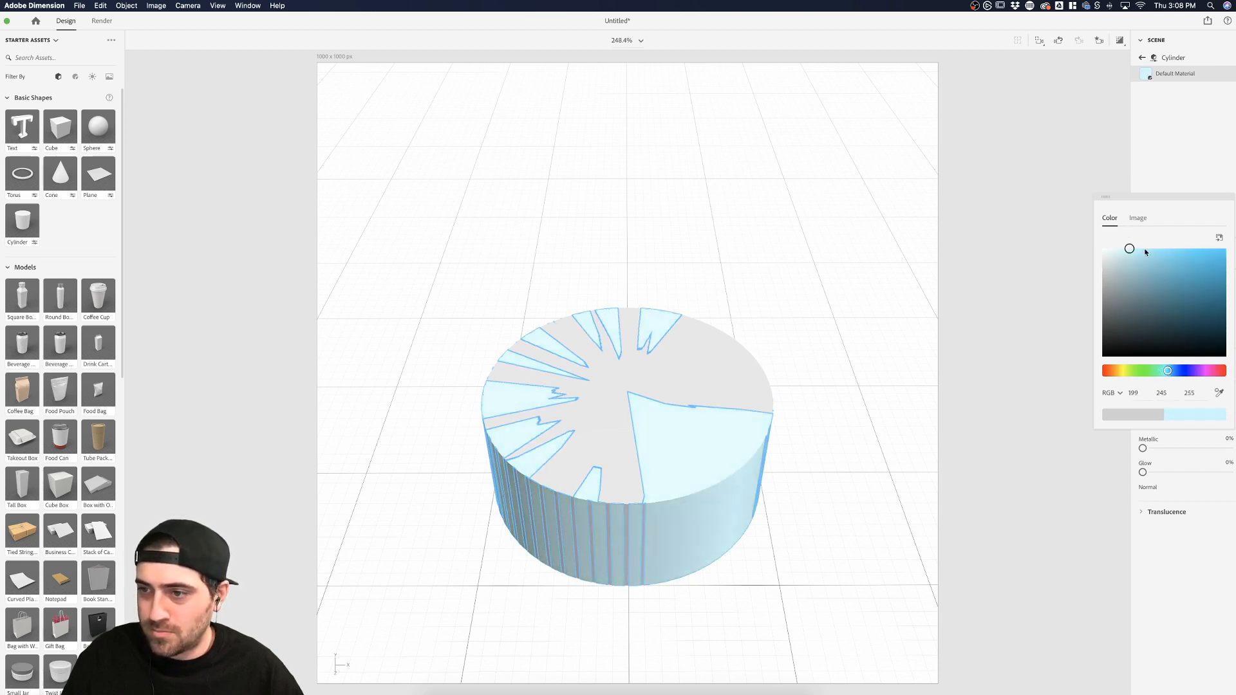
pyautogui.click(1029, 389)
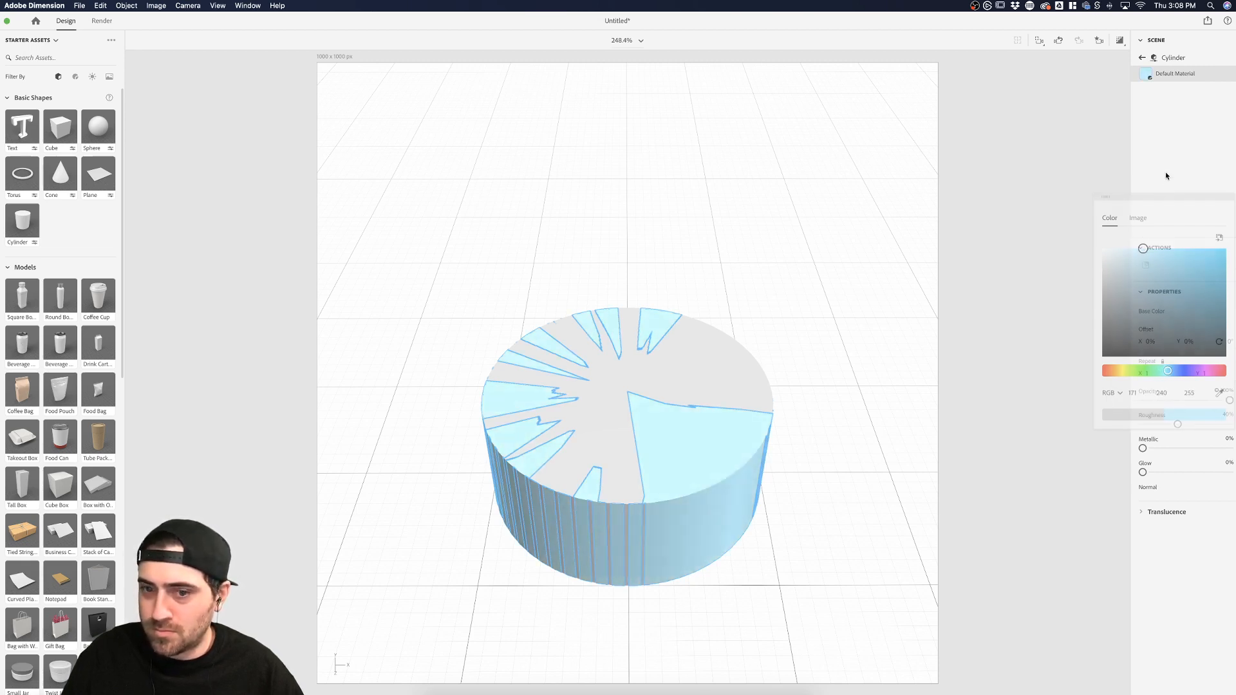
# Close the gray duplicate cylinder's slice completely and delete that duplicate
pyautogui.click(683, 391)
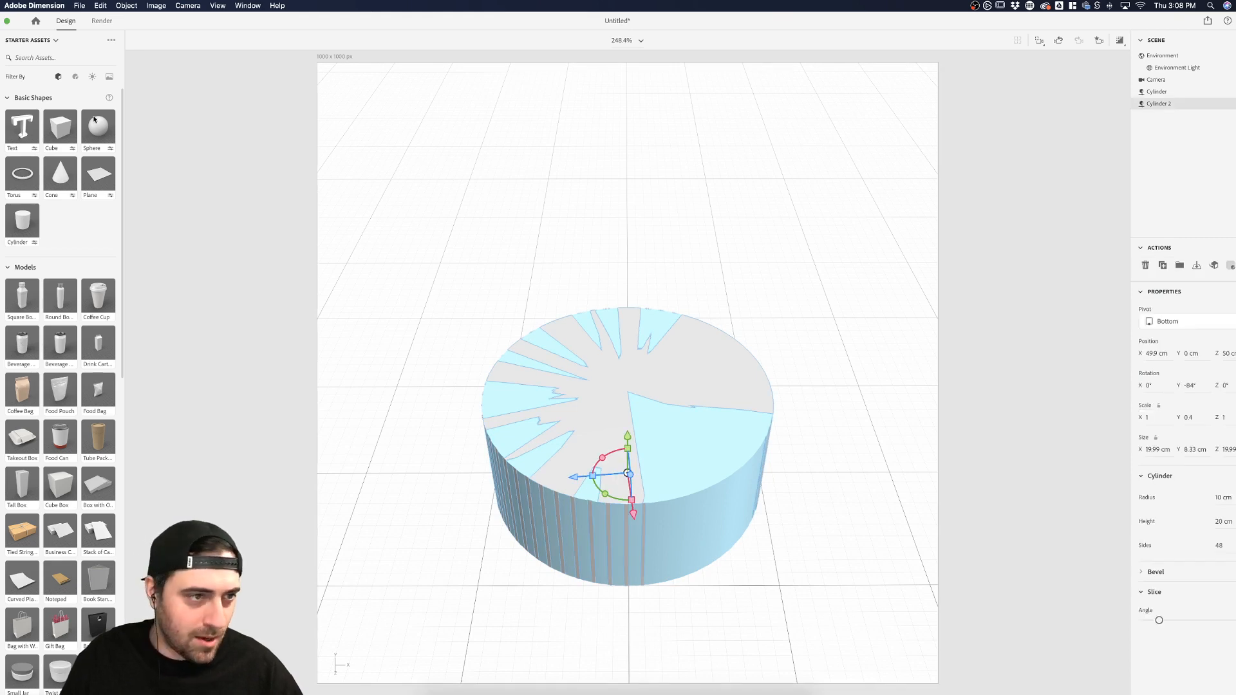
pyautogui.click(610, 270)
pyautogui.click(703, 361)
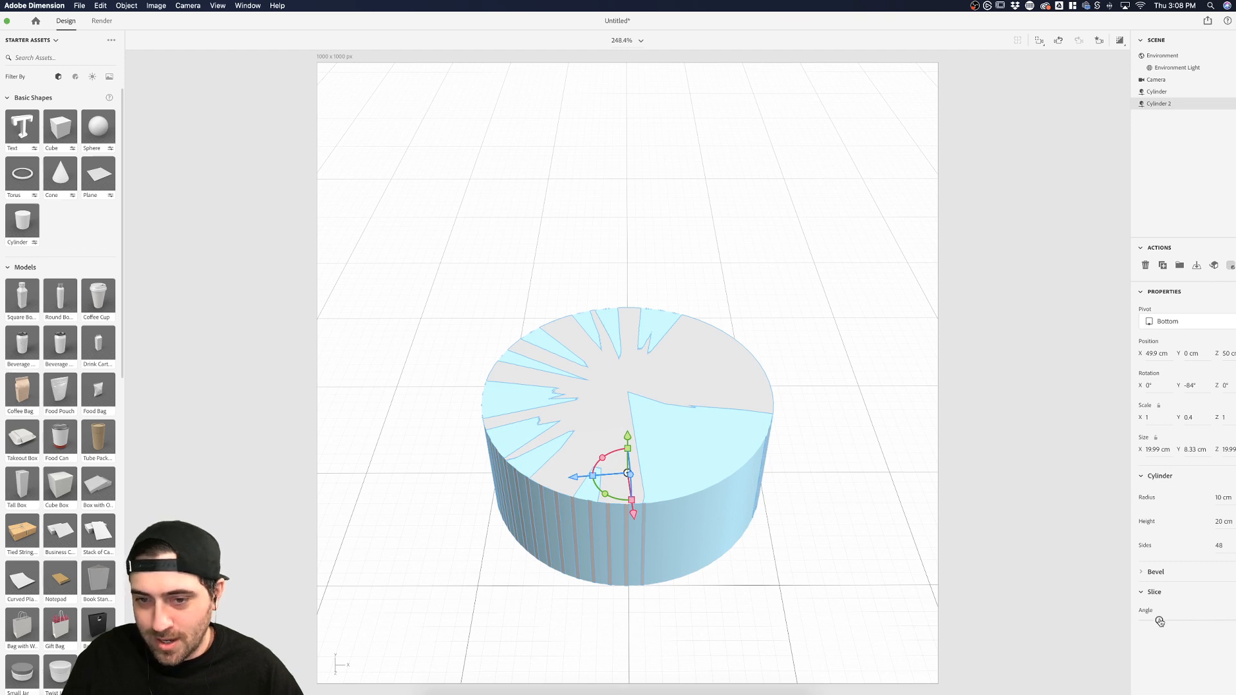
pyautogui.moveTo(1159, 621)
pyautogui.mouseDown()
pyautogui.moveTo(1182, 620)
pyautogui.moveTo(1135, 621)
pyautogui.mouseUp()
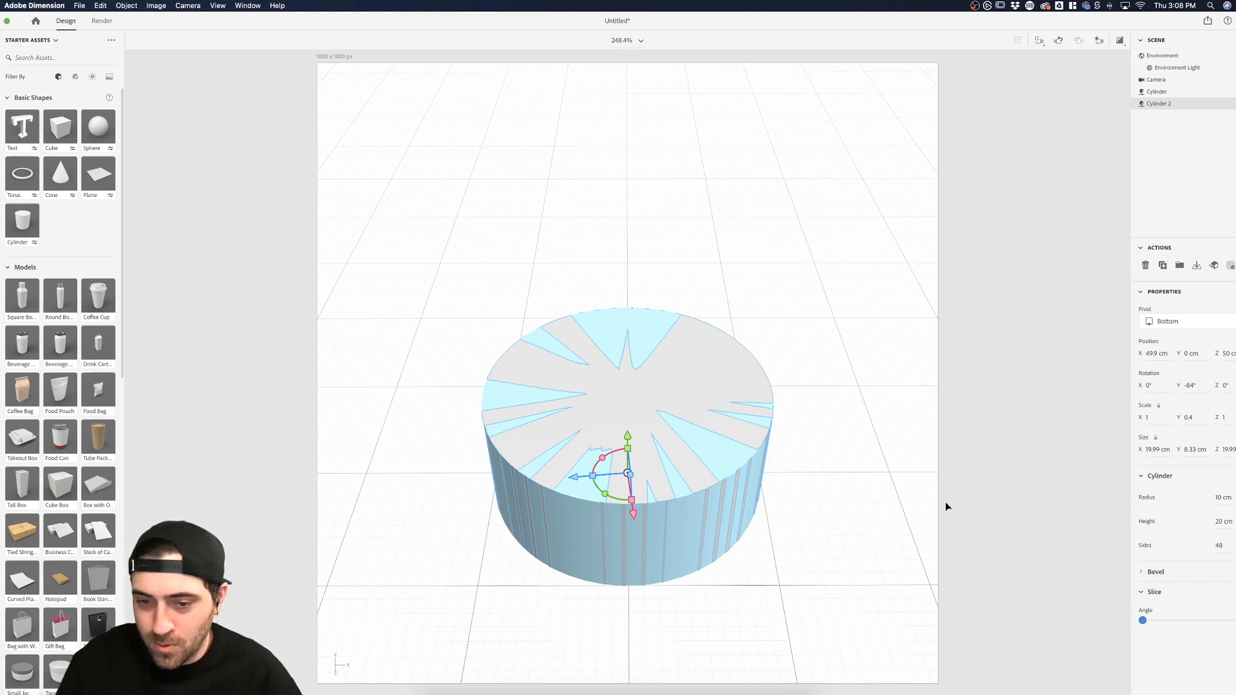
pyautogui.press('Delete')
# Widen the blue cylinder's slice angle so that well over a quarter of it is cut away
pyautogui.click(684, 449)
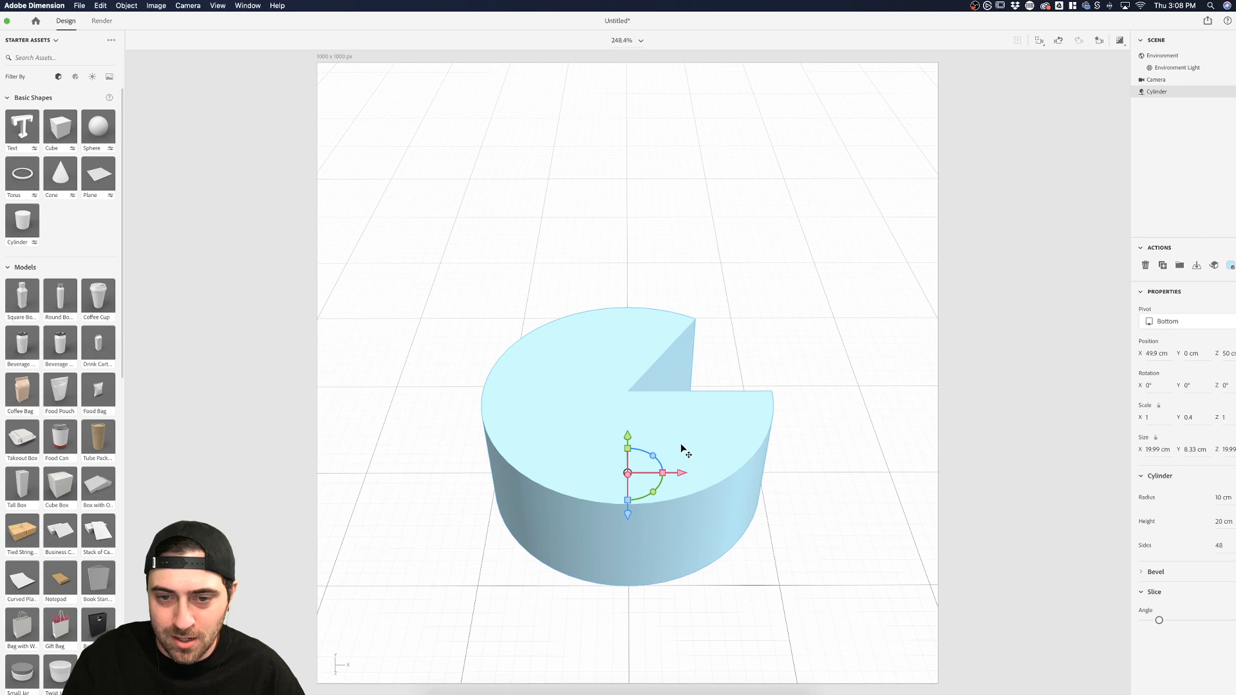
pyautogui.moveTo(1159, 622); pyautogui.dragTo(1185, 620)
pyautogui.click(1045, 507)
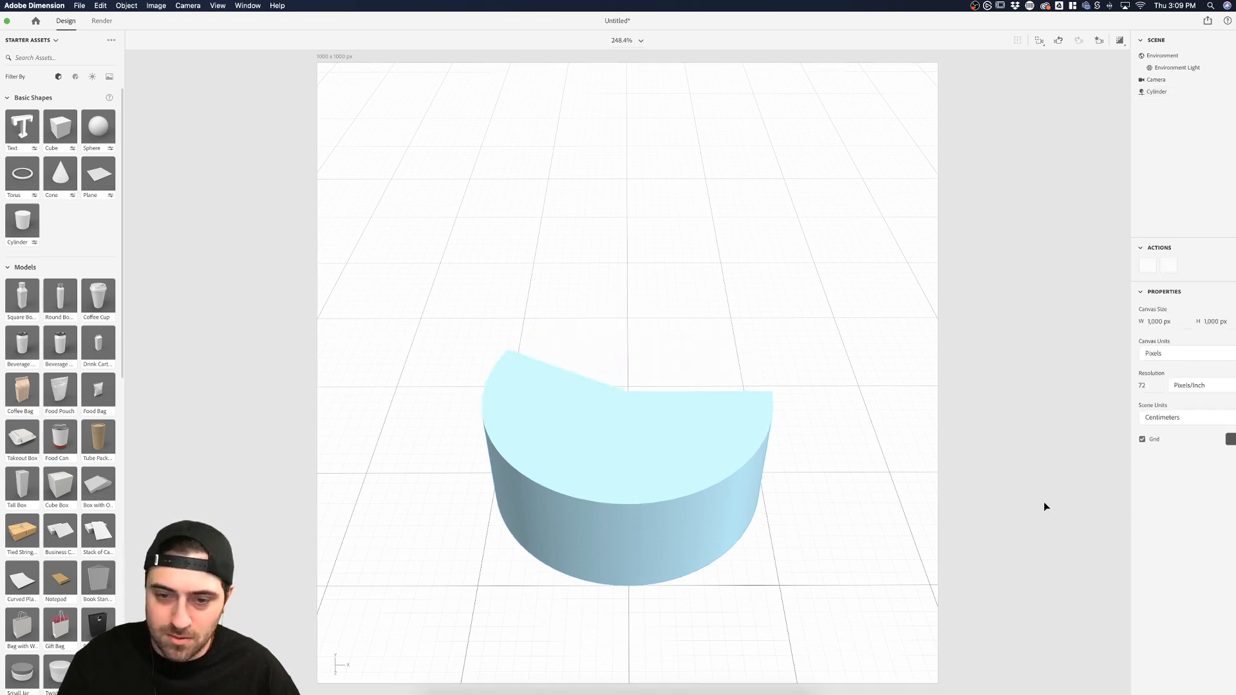
# Duplicate the sliced blue cylinder, rotate the copy to about -122° around Y, and undo the rotation
pyautogui.click(723, 427)
pyautogui.press('super+d')
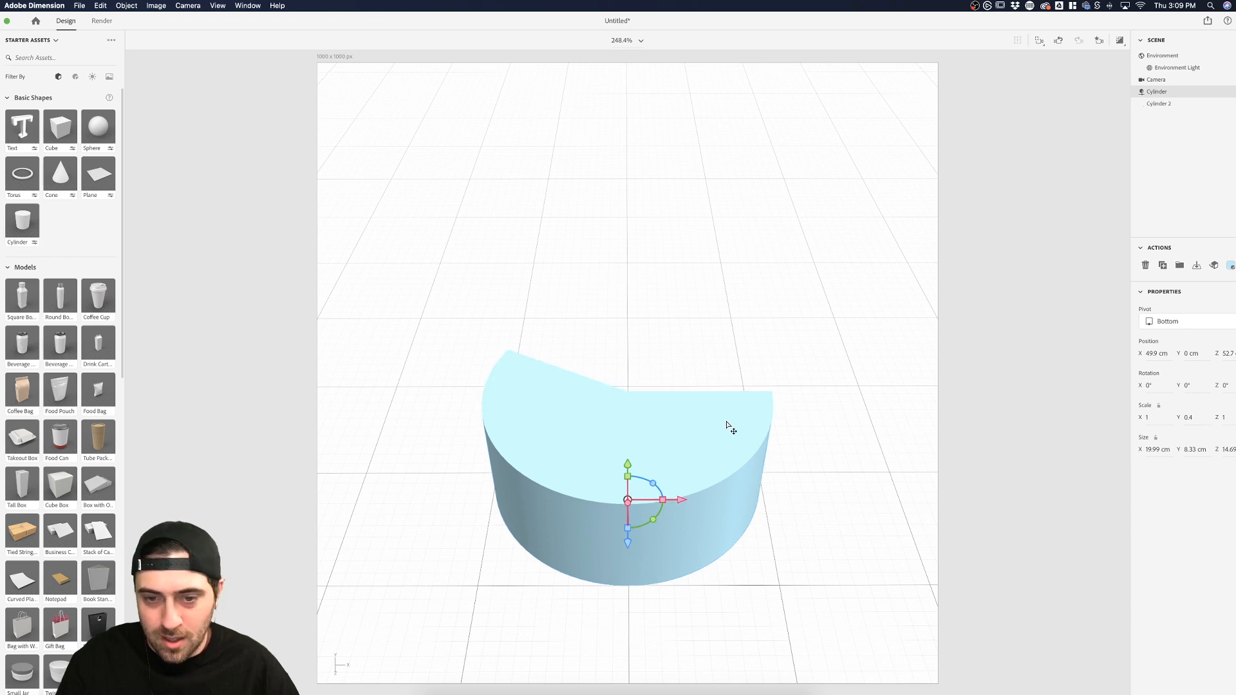
pyautogui.moveTo(654, 519); pyautogui.dragTo(560, 519)
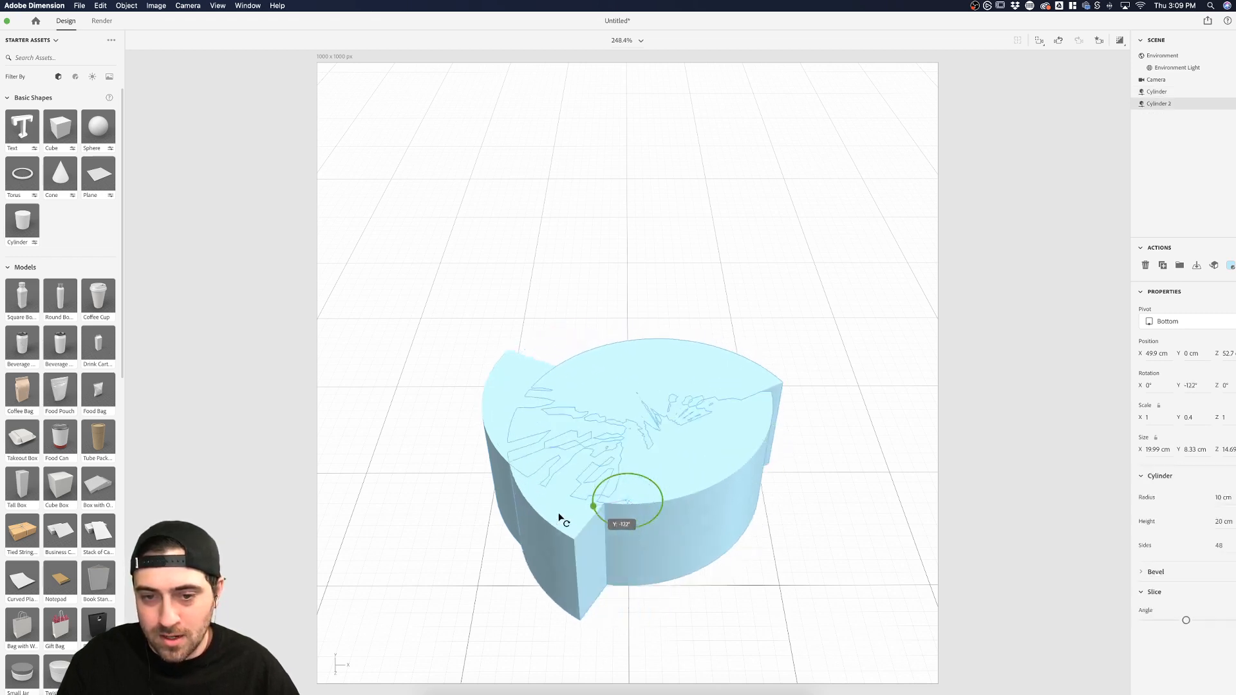
pyautogui.press('super+z')
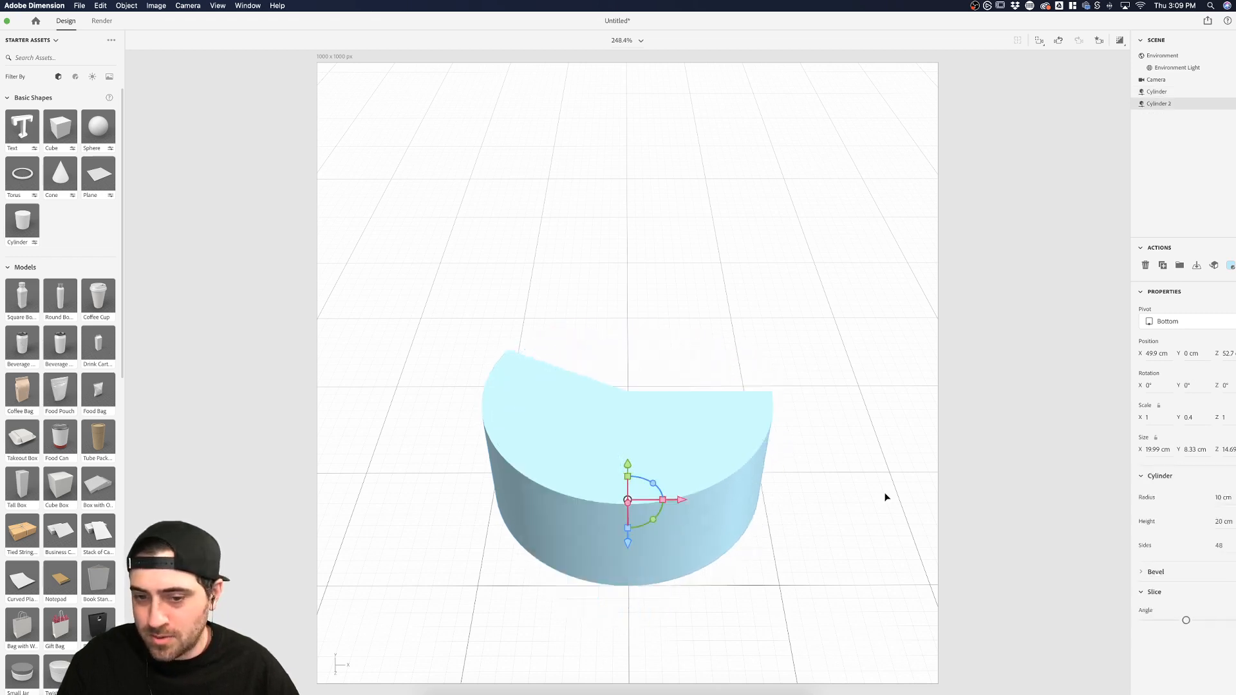
# Change the pivot to Center, try rotating the duplicate cylinder around Y, and delete the duplicate
pyautogui.click(1219, 322)
pyautogui.click(1171, 355)
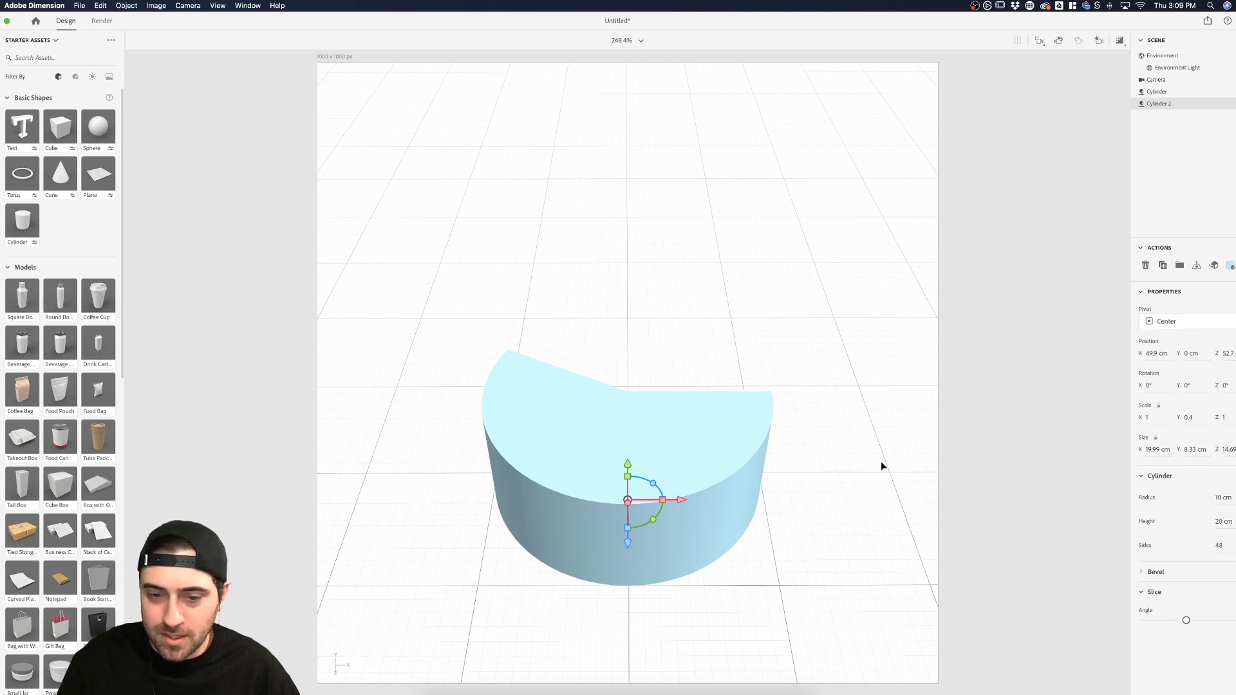
pyautogui.moveTo(652, 519); pyautogui.dragTo(499, 505)
pyautogui.press('Delete')
pyautogui.click(702, 485)
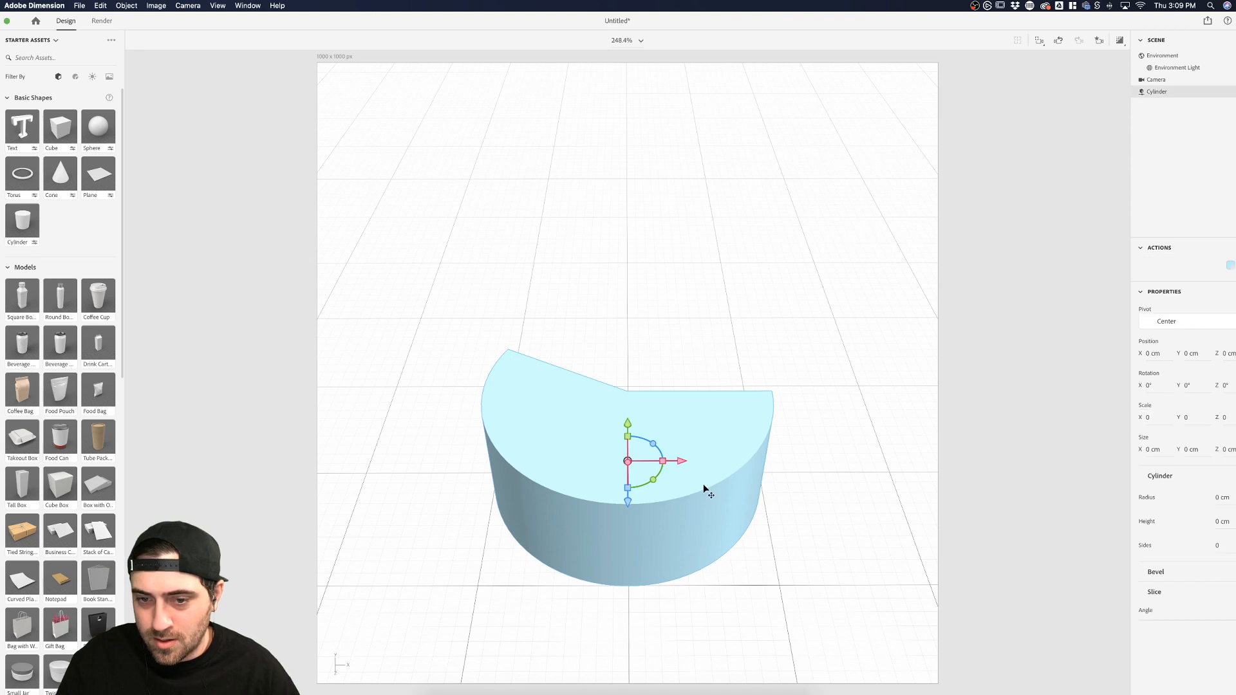
pyautogui.click(835, 365)
# Duplicate the sliced cylinder, rotate the copy to -151° around Y, and close its slice completely
pyautogui.click(679, 452)
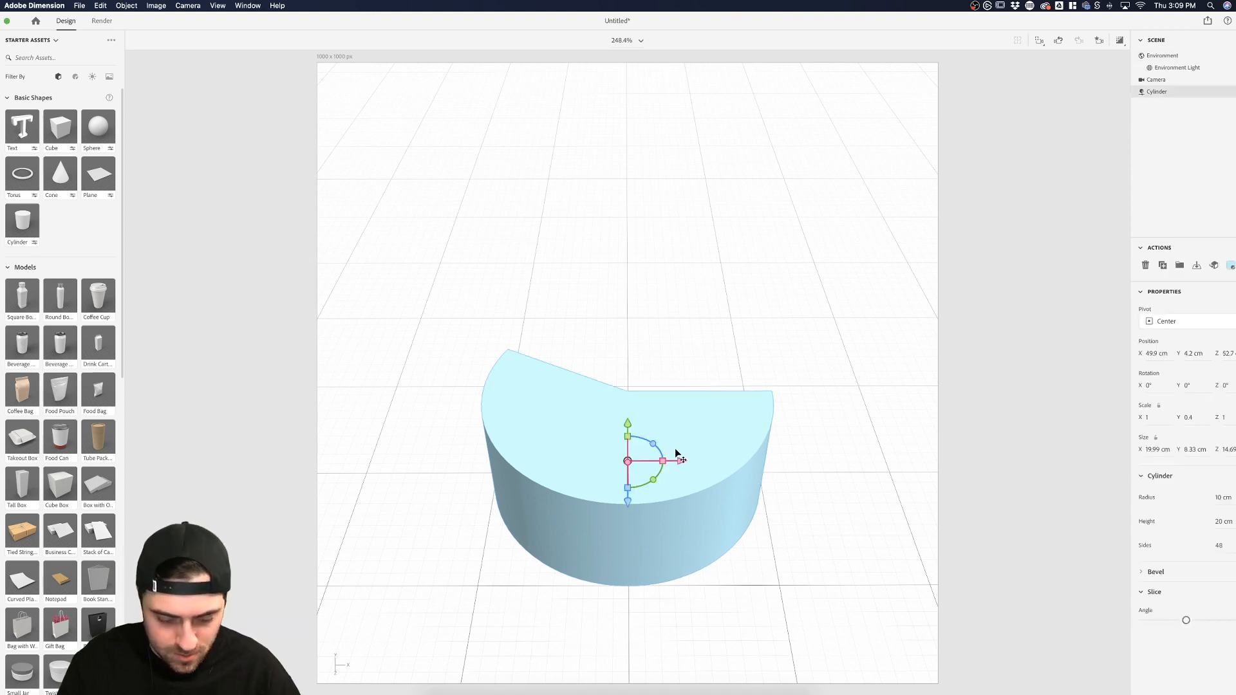
pyautogui.press('super+d')
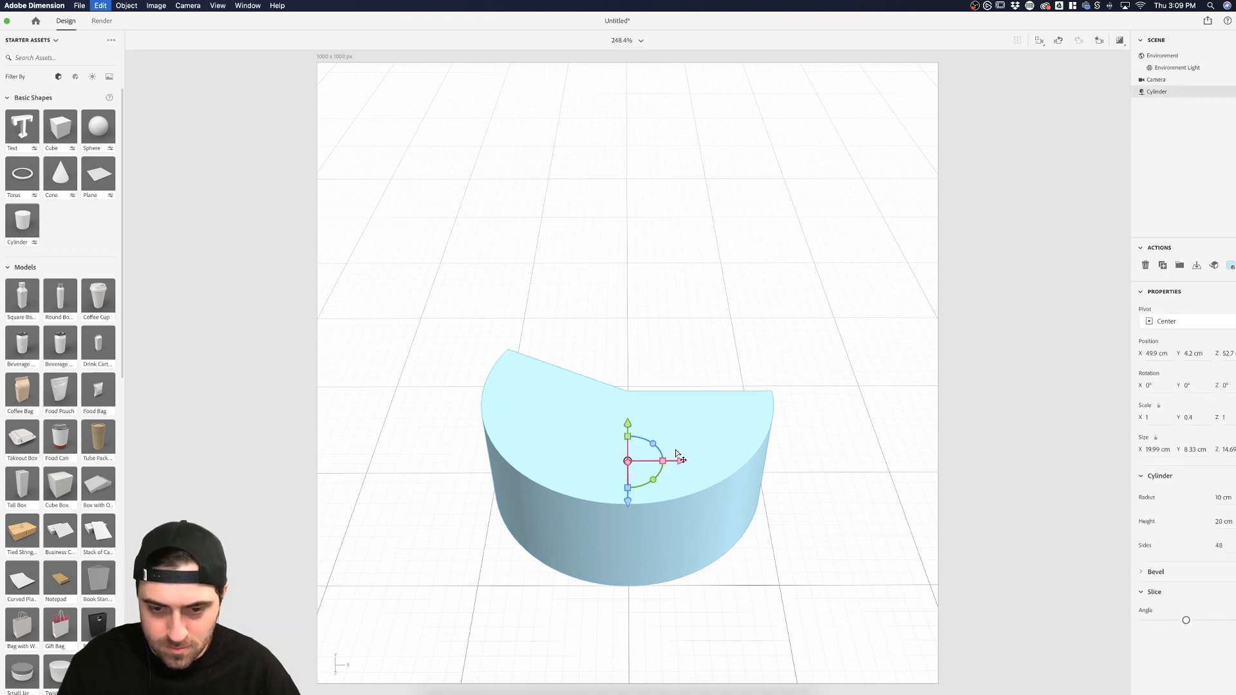
pyautogui.moveTo(653, 480); pyautogui.dragTo(528, 439)
pyautogui.moveTo(1187, 621); pyautogui.dragTo(948, 615)
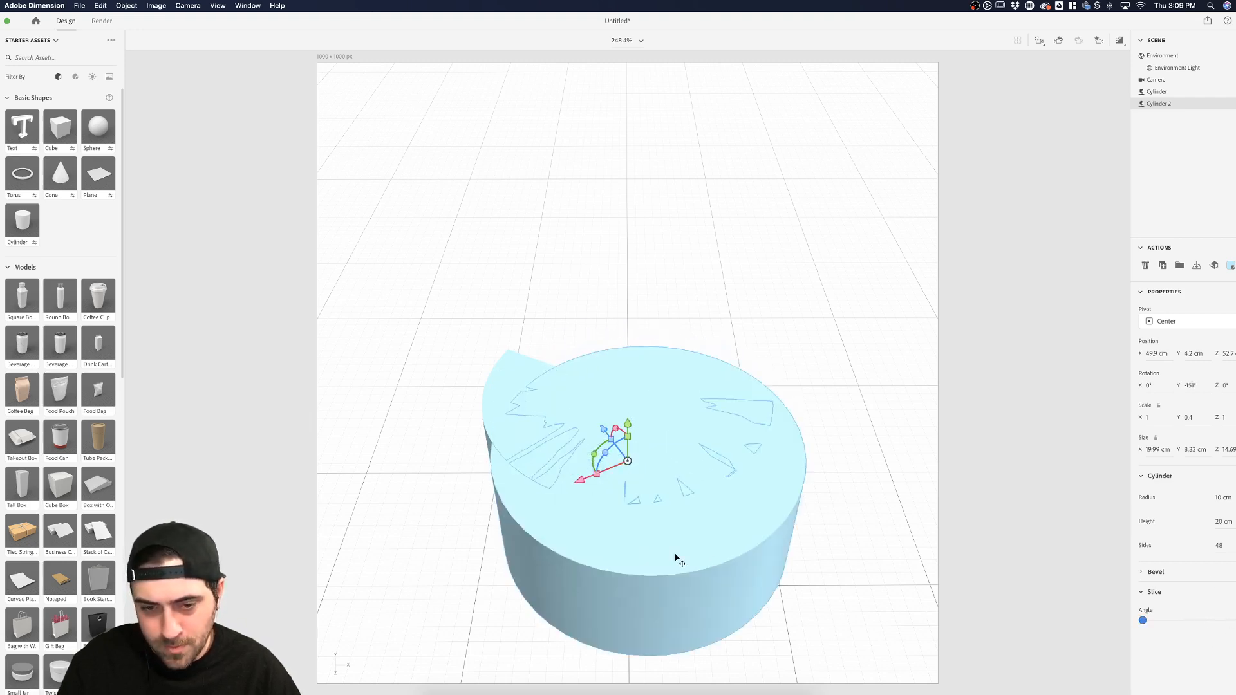
# Move the full duplicate over the original at about X 50 cm, Z 50 cm, and delete it
pyautogui.moveTo(660, 571); pyautogui.dragTo(632, 495)
pyautogui.click(928, 477)
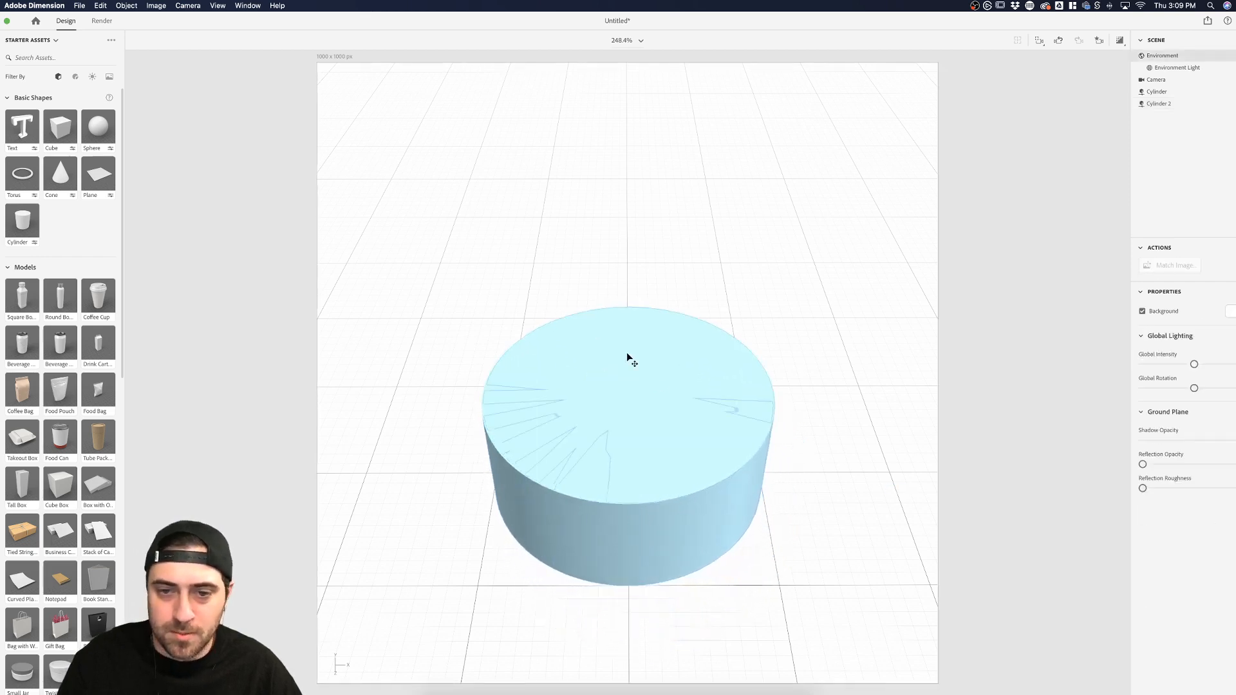
pyautogui.click(659, 342)
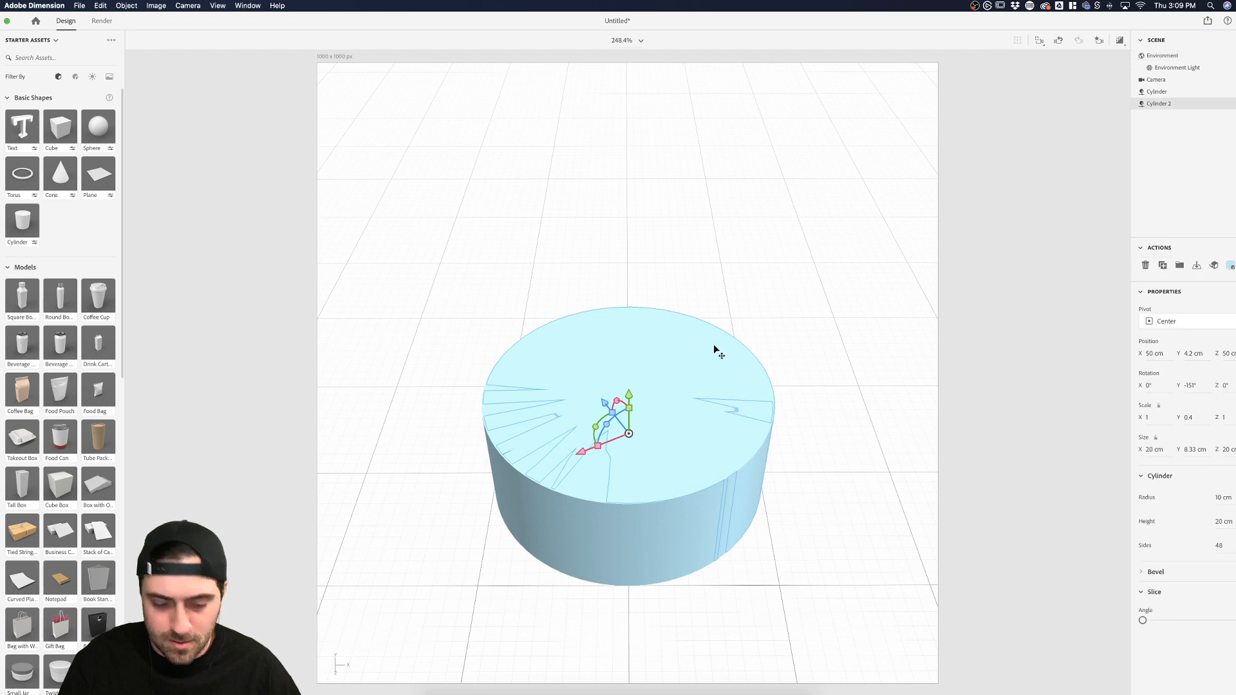
pyautogui.press('Delete')
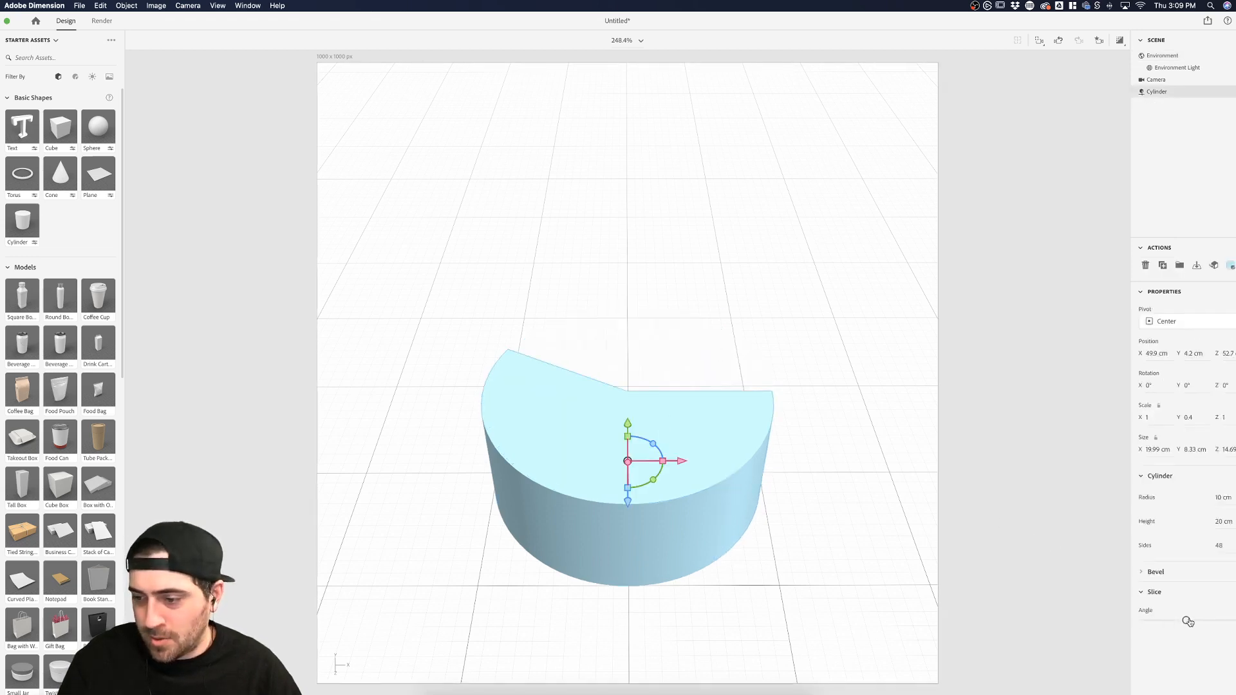
# Reduce the remaining cylinder's slice angle to its minimum to restore the full round shape
pyautogui.moveTo(1187, 622); pyautogui.dragTo(1045, 610)
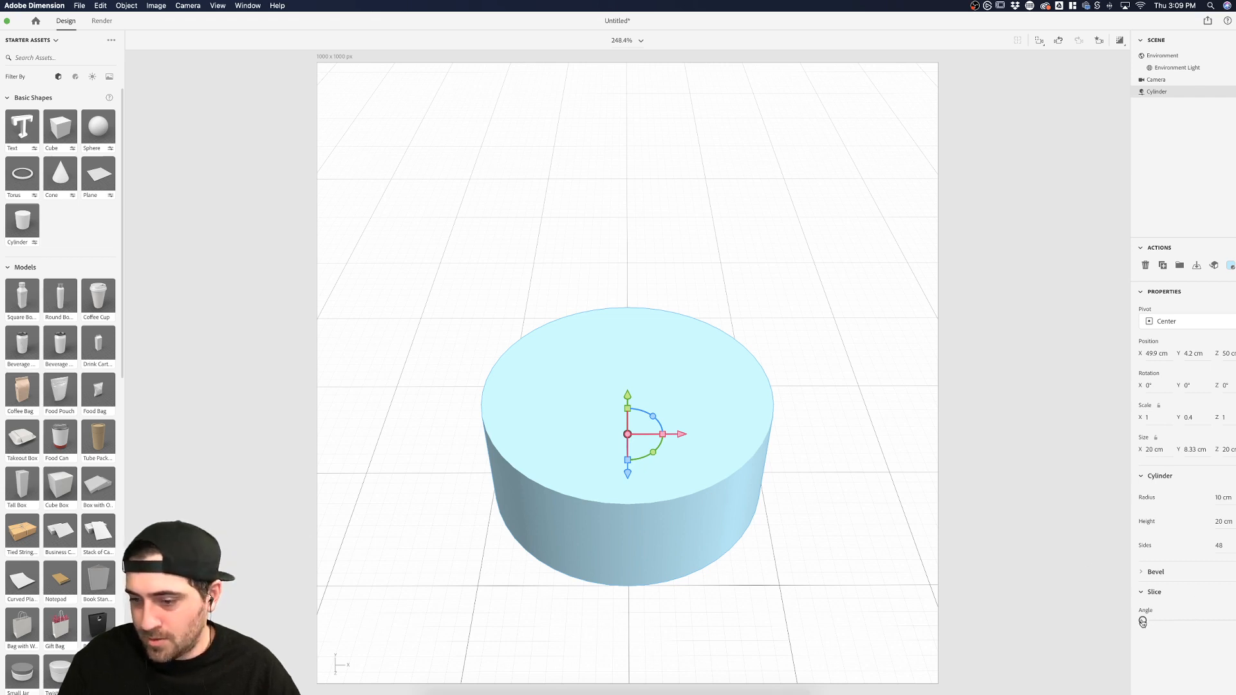
# Try cutting a wide slice and adding a full copy of the cylinder, and undo back to the unsliced cylinder
pyautogui.moveTo(1143, 622); pyautogui.dragTo(1185, 622)
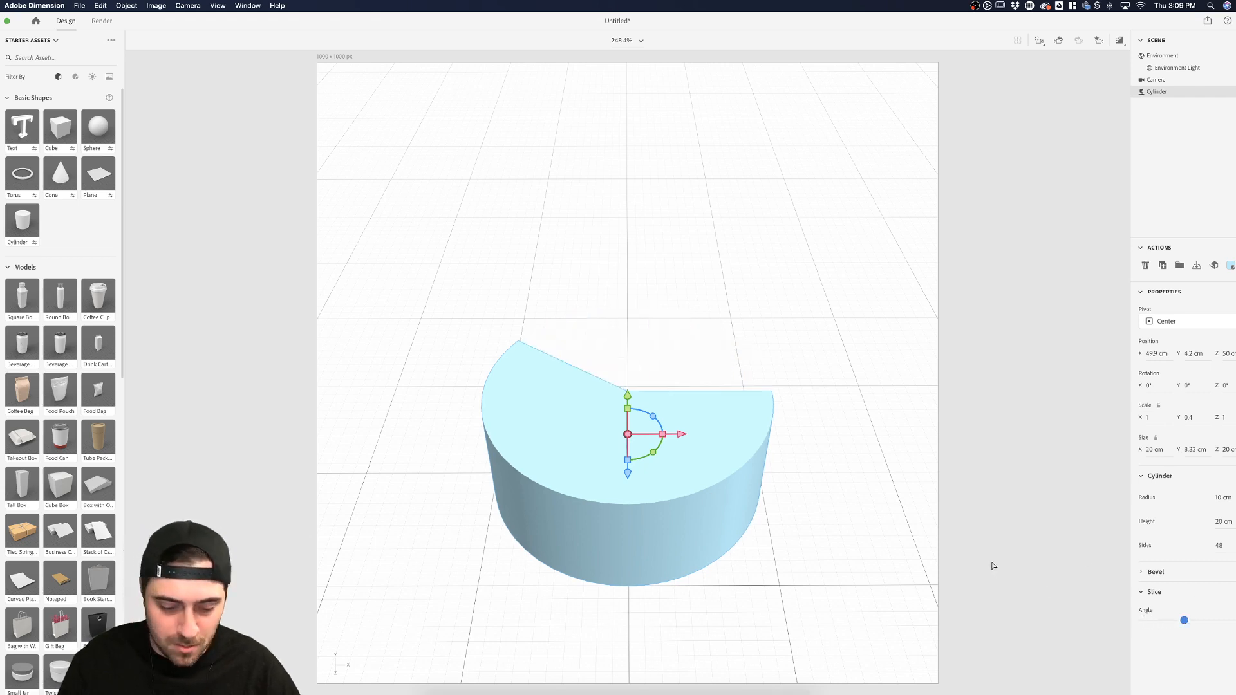
pyautogui.press('super+d')
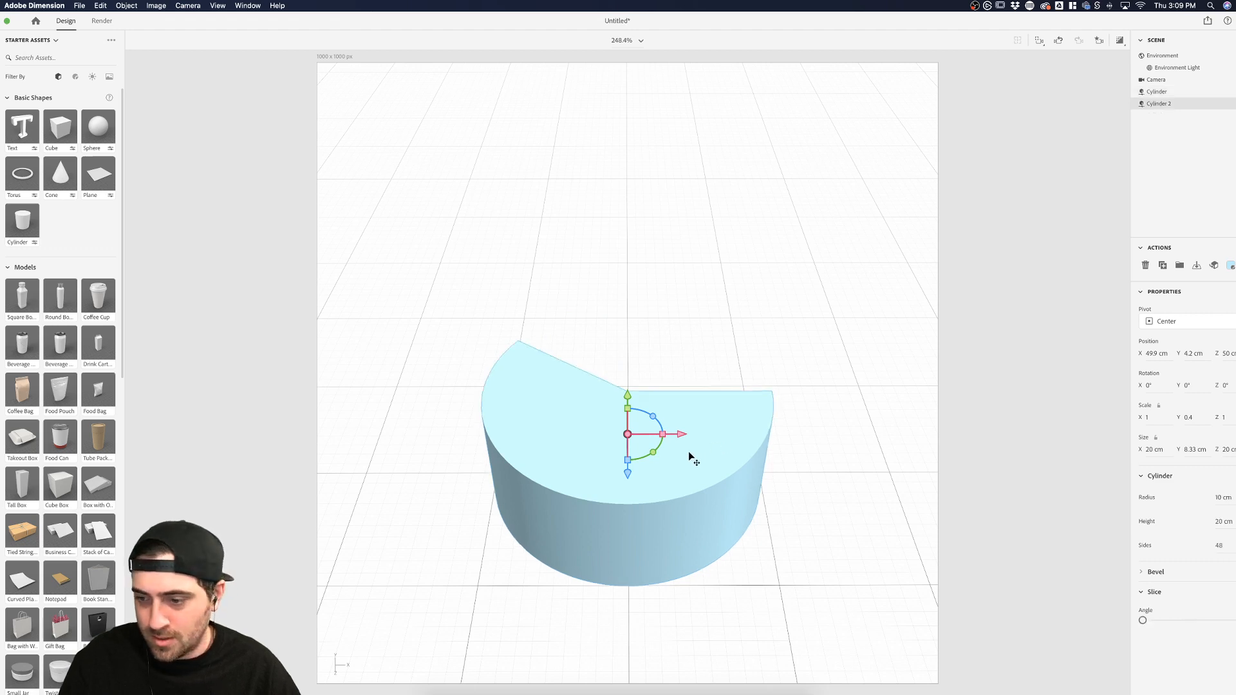
pyautogui.press('super+z')
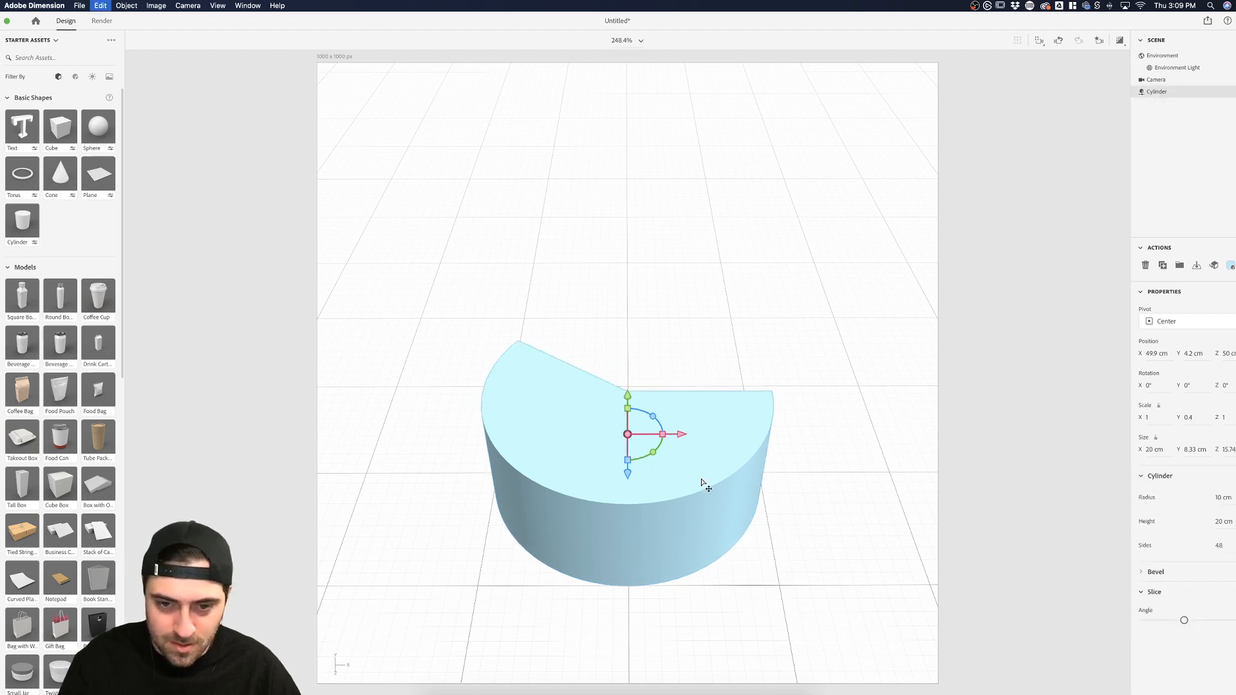
pyautogui.press('super+z')
pyautogui.press('super+z')
pyautogui.click(709, 476)
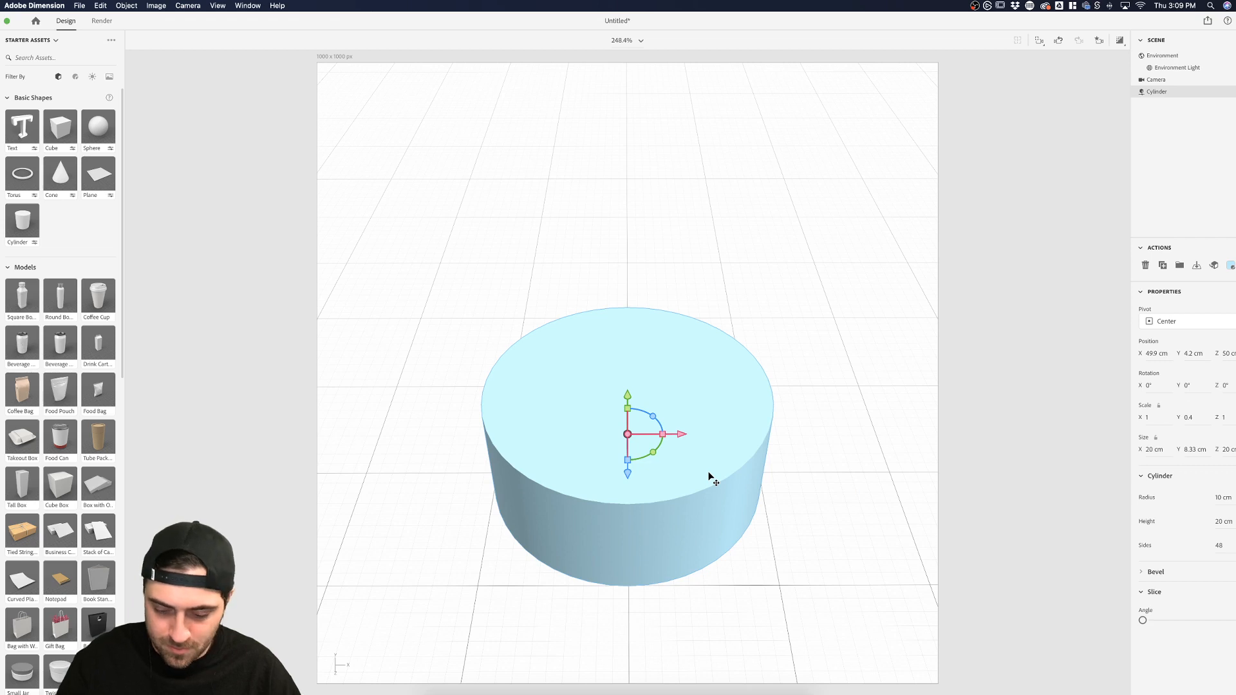
pyautogui.press('super+z')
pyautogui.press('super+shift+z')
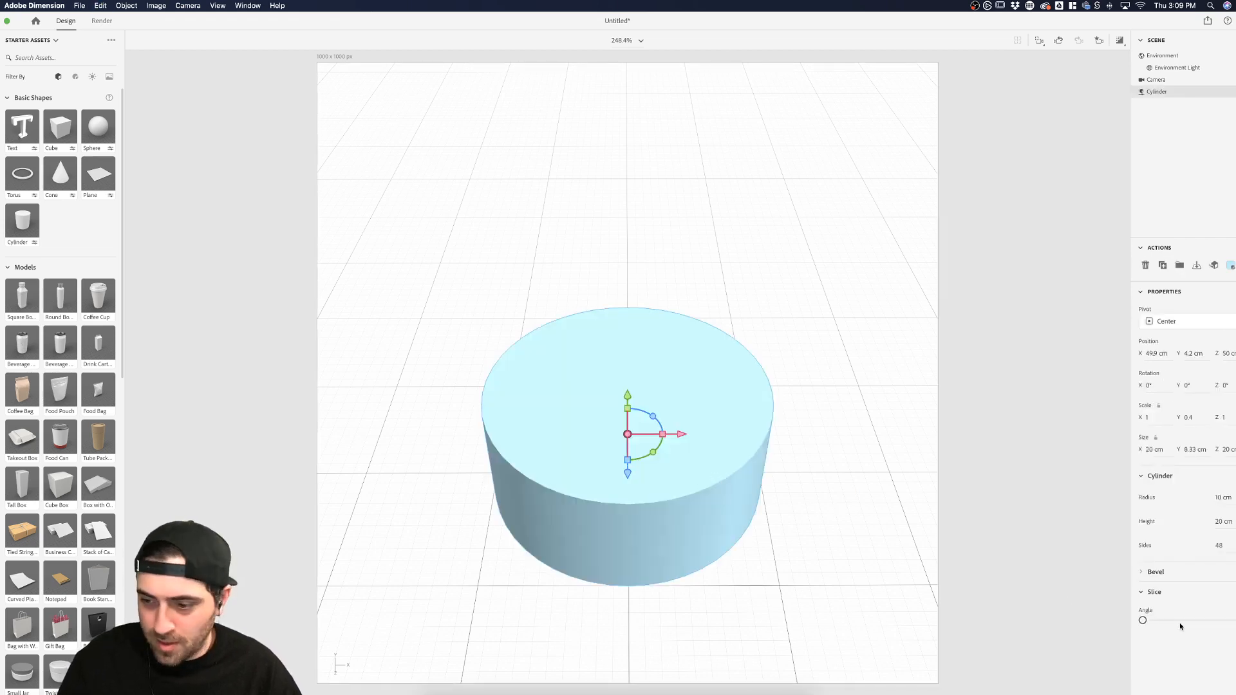
# Cut a slice of over a third out of the cylinder and paste a full, unsliced copy in the same position
pyautogui.moveTo(1143, 620); pyautogui.dragTo(1179, 620)
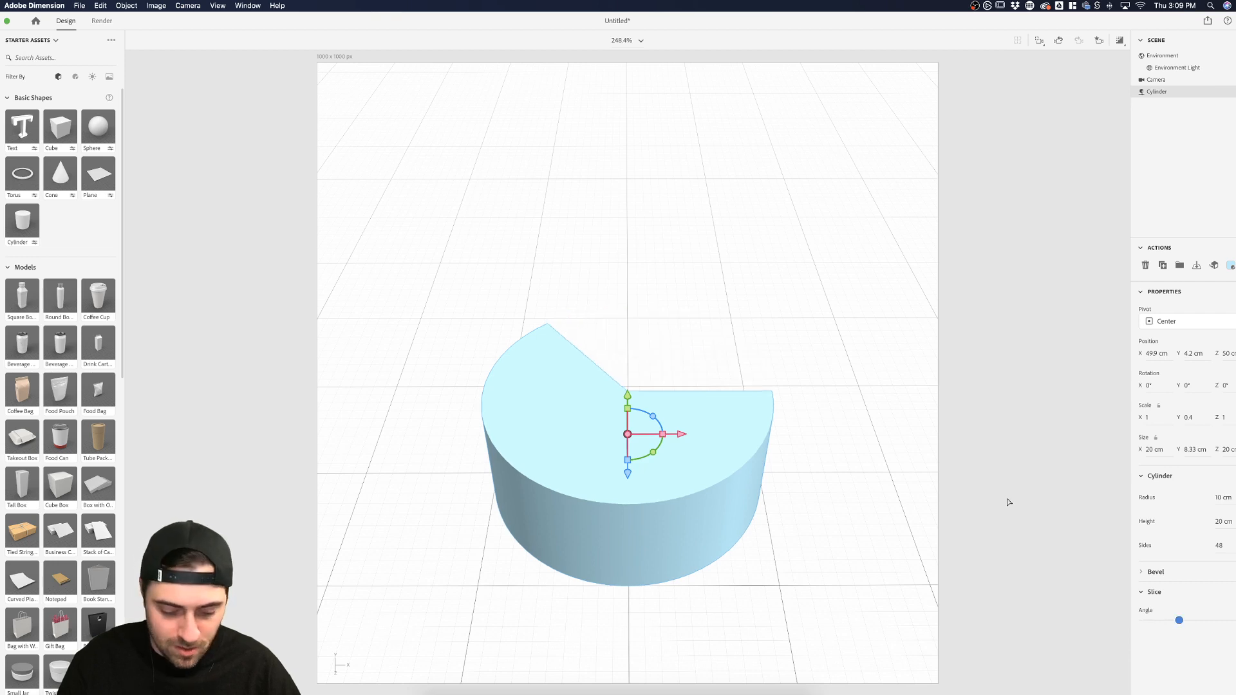
pyautogui.press('super+v')
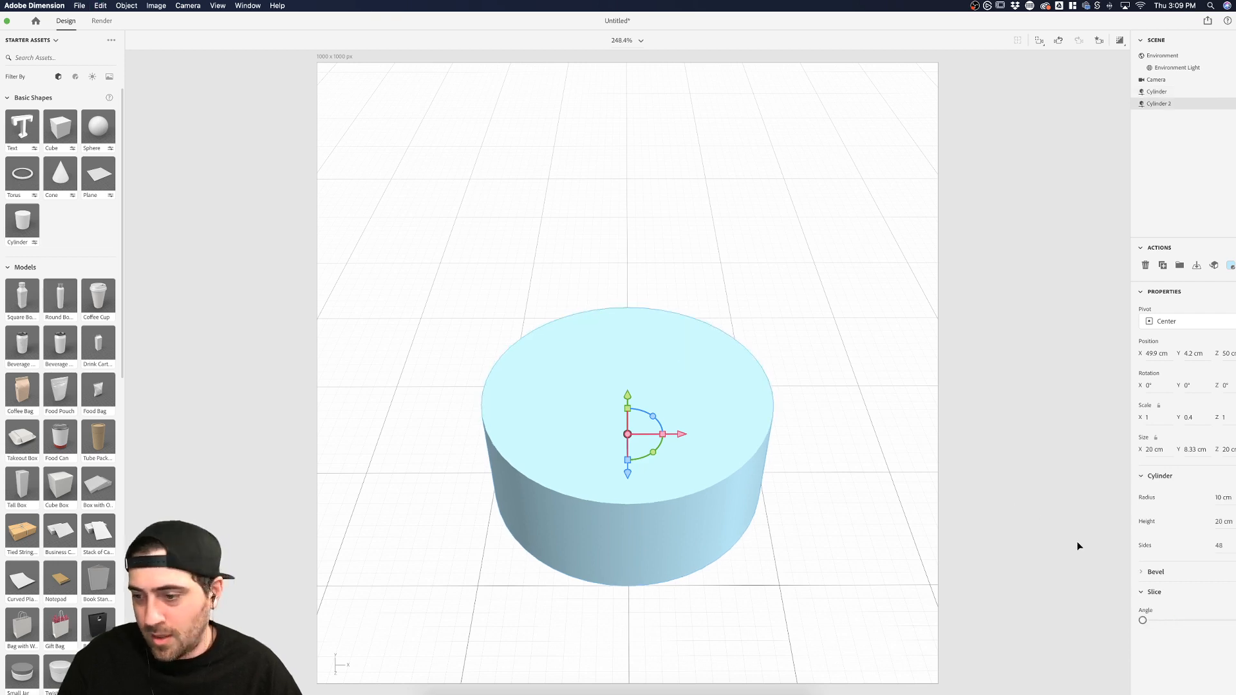
# Recolor the full copy's default material to magenta, RGB 219, 31, 200
pyautogui.click(1231, 264)
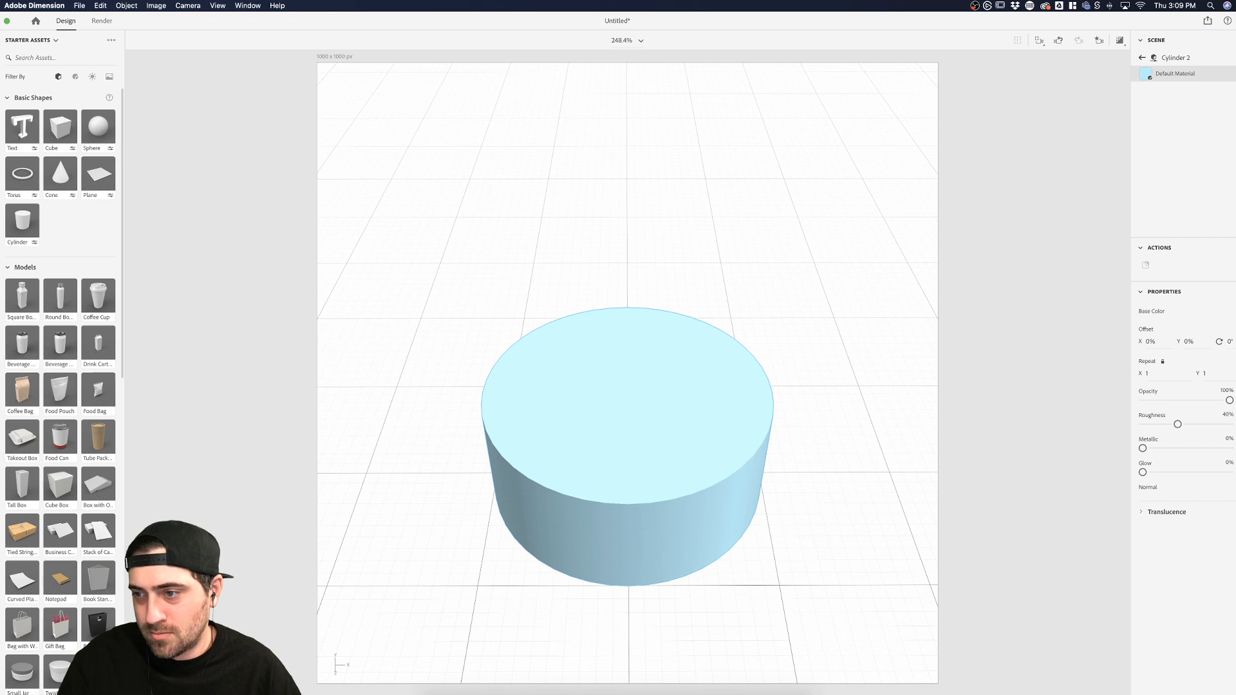
pyautogui.click(1228, 312)
pyautogui.moveTo(1133, 323)
pyautogui.mouseDown()
pyautogui.moveTo(1178, 286)
pyautogui.moveTo(1197, 287)
pyautogui.moveTo(1196, 298)
pyautogui.mouseUp()
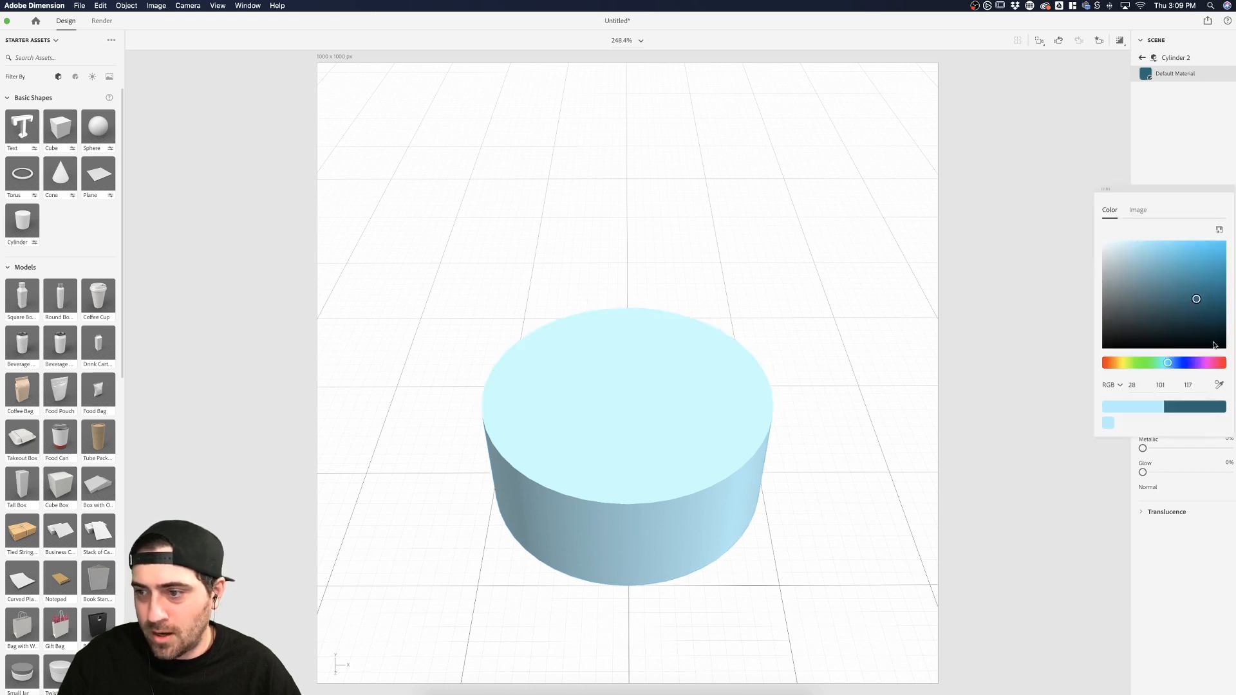
pyautogui.moveTo(1203, 363); pyautogui.dragTo(1207, 364)
pyautogui.click(1209, 256)
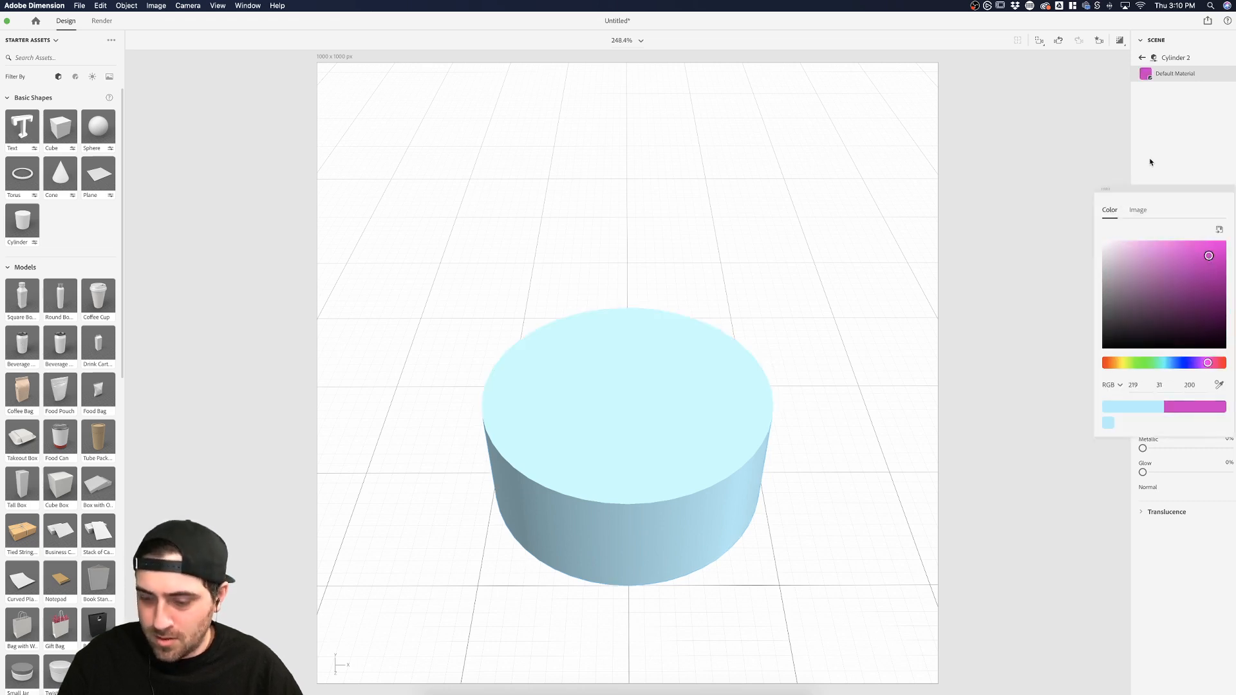
# Slice the magenta cylinder and rotate it 180° about Y so it fits into the cyan cylinder's cut-out
pyautogui.click(1191, 171)
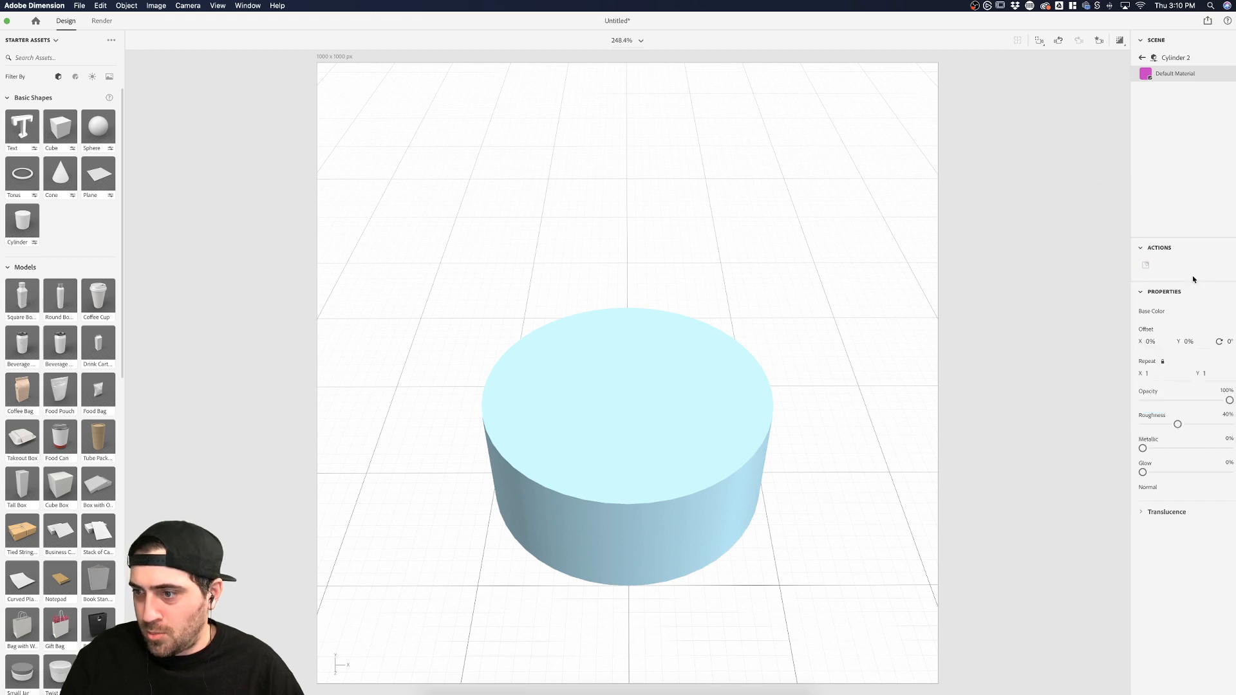
pyautogui.click(695, 345)
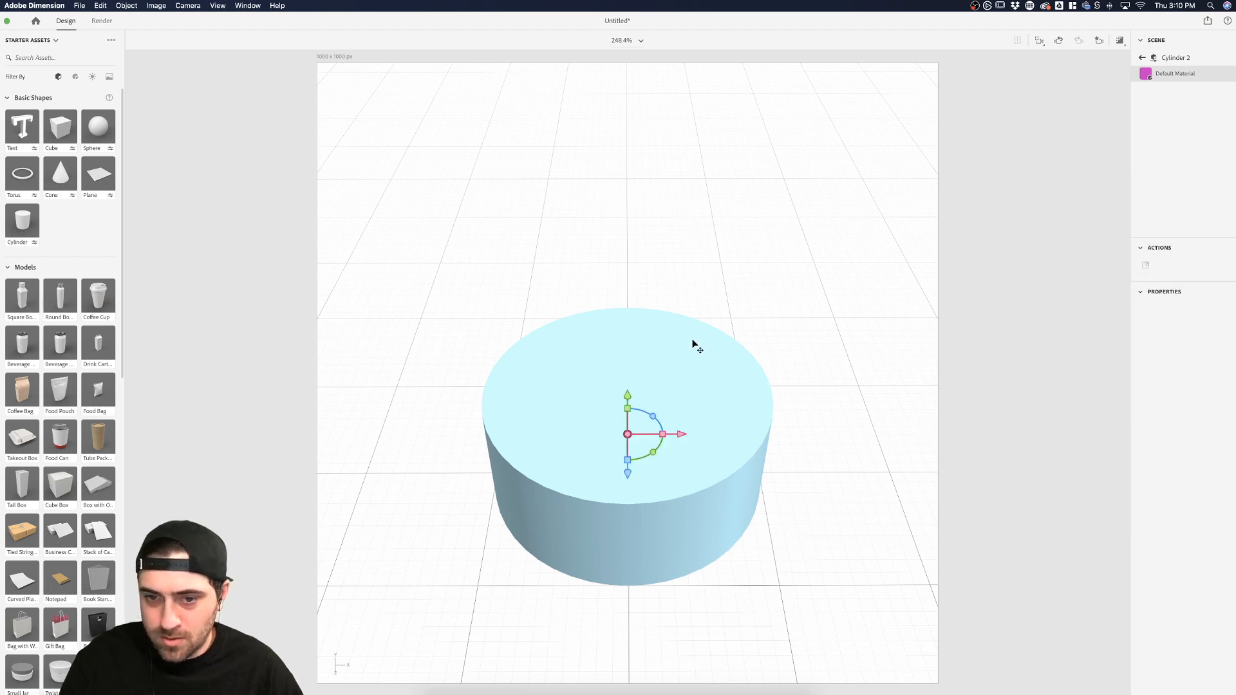
pyautogui.moveTo(695, 345); pyautogui.dragTo(717, 325)
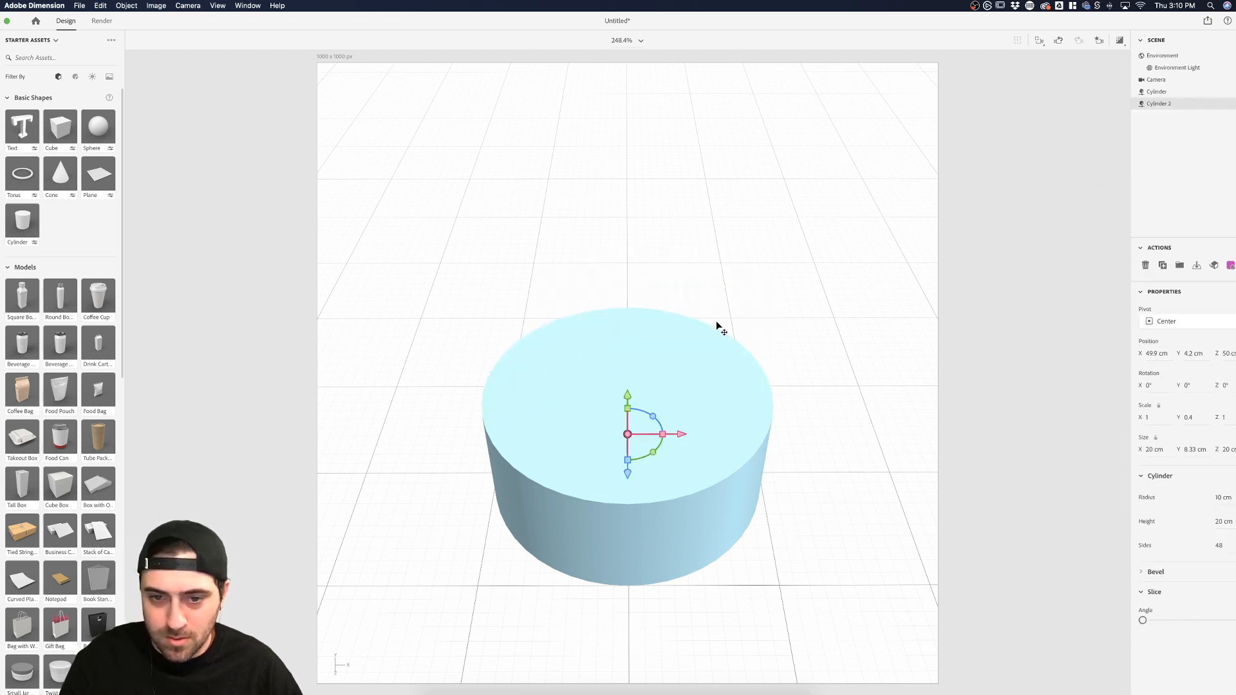
pyautogui.click(685, 513)
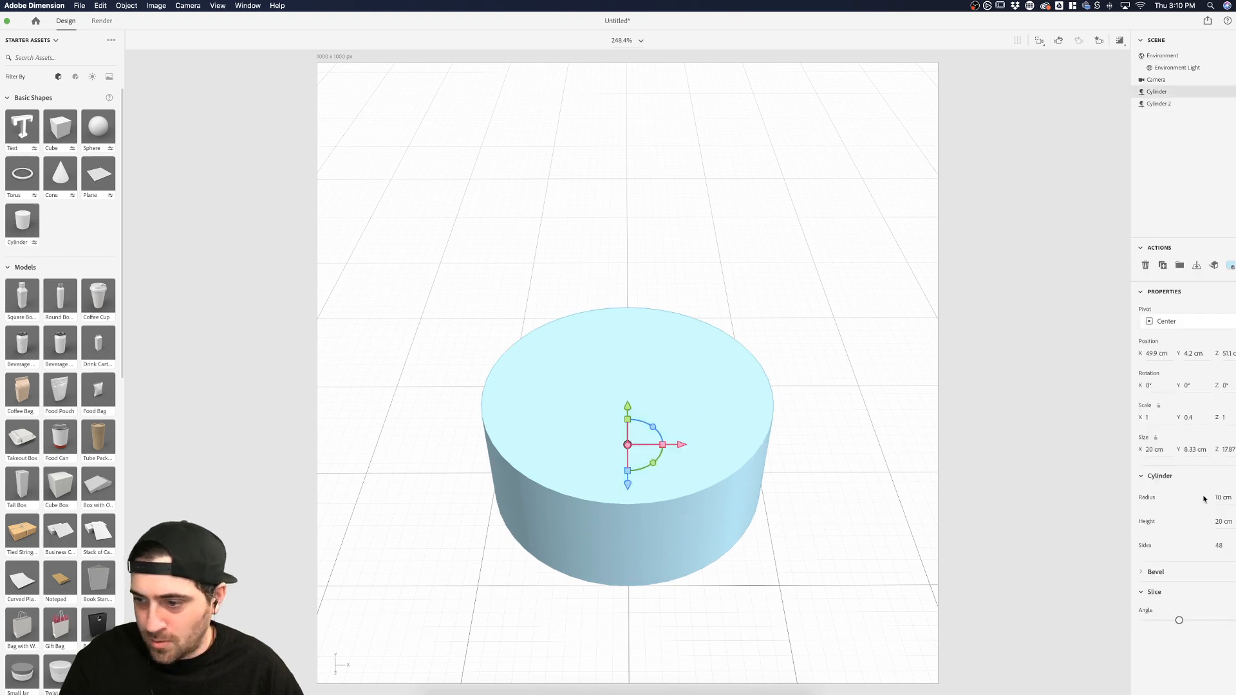
pyautogui.click(940, 434)
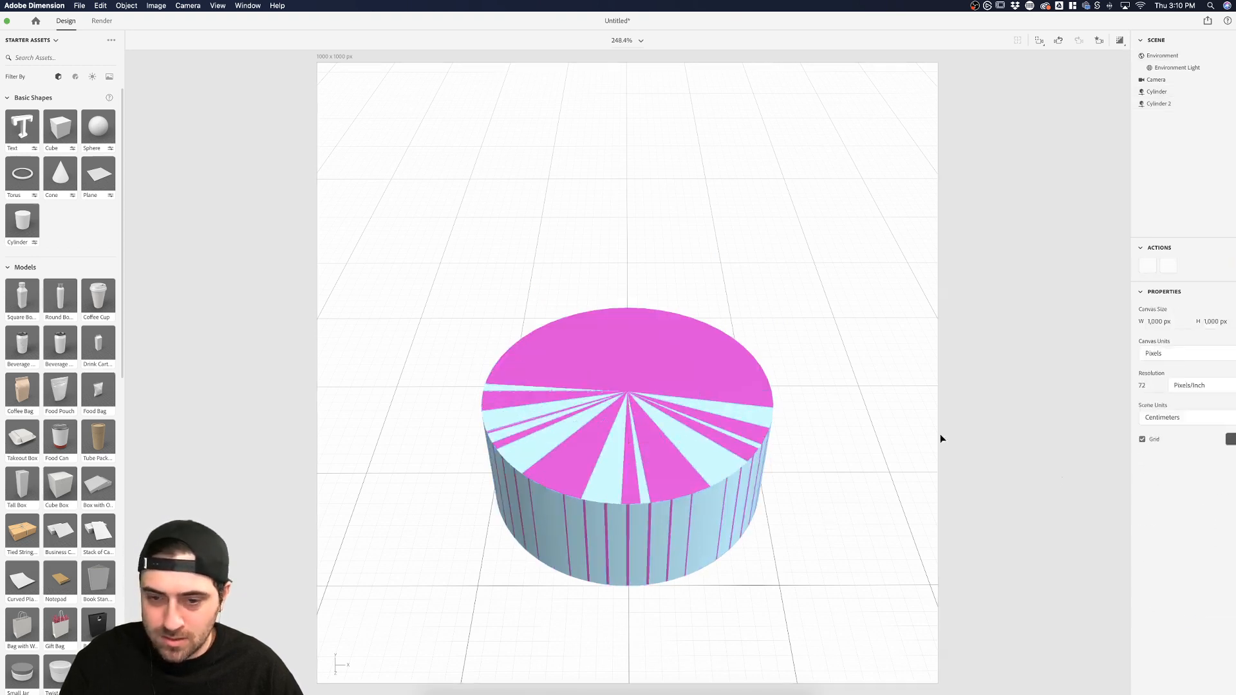
pyautogui.click(663, 354)
pyautogui.moveTo(1144, 620); pyautogui.dragTo(1195, 620)
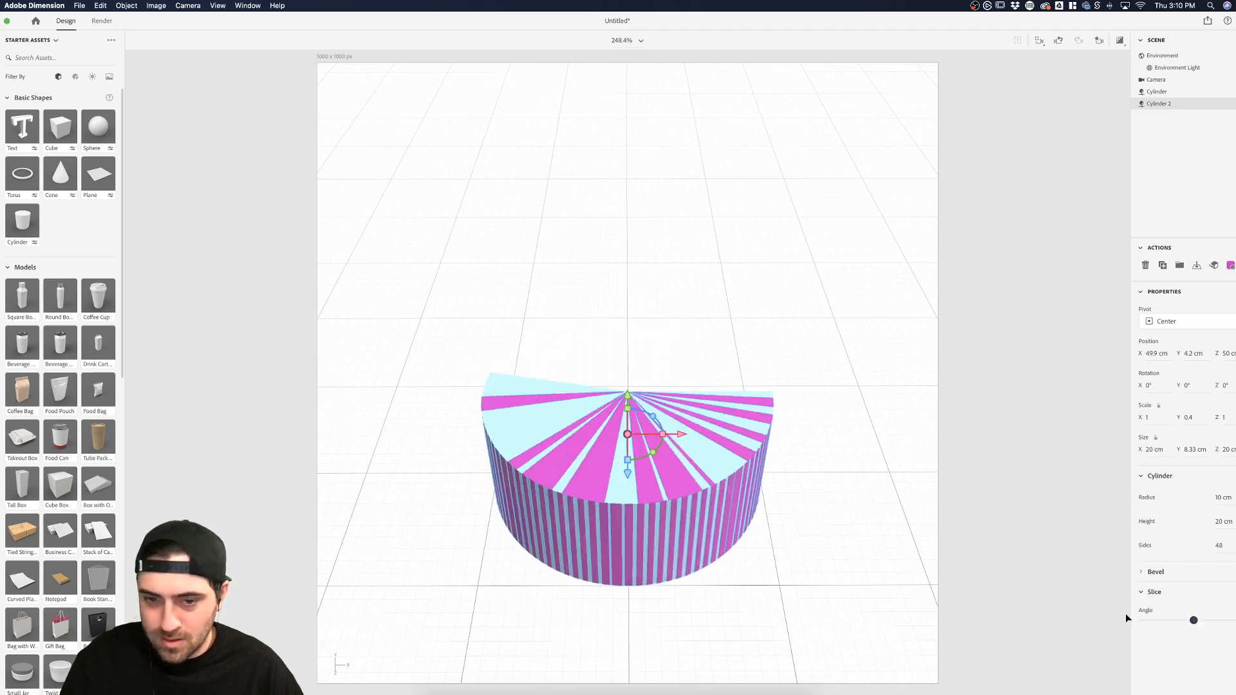
pyautogui.moveTo(655, 458); pyautogui.dragTo(543, 363)
pyautogui.moveTo(1195, 624); pyautogui.dragTo(1217, 621)
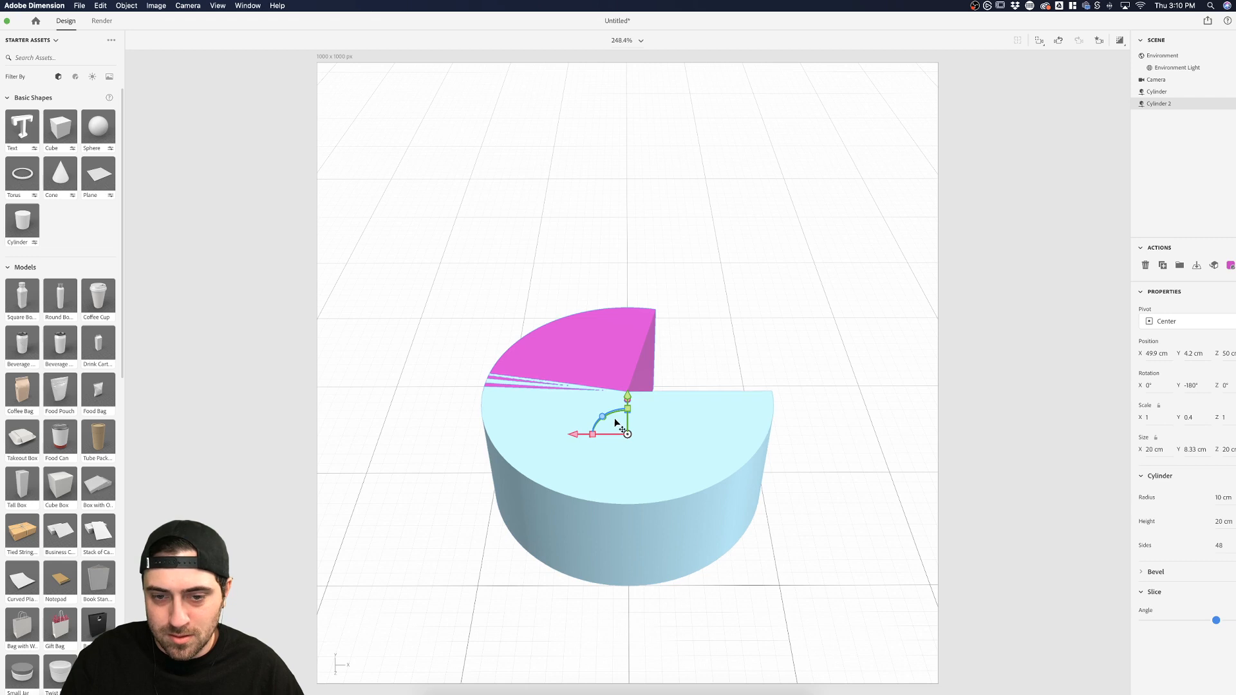
# Try to adjust the magenta slice by rotating it to 150° about Y, and undo the rotation
pyautogui.moveTo(616, 412); pyautogui.dragTo(634, 414)
pyautogui.press('super+z')
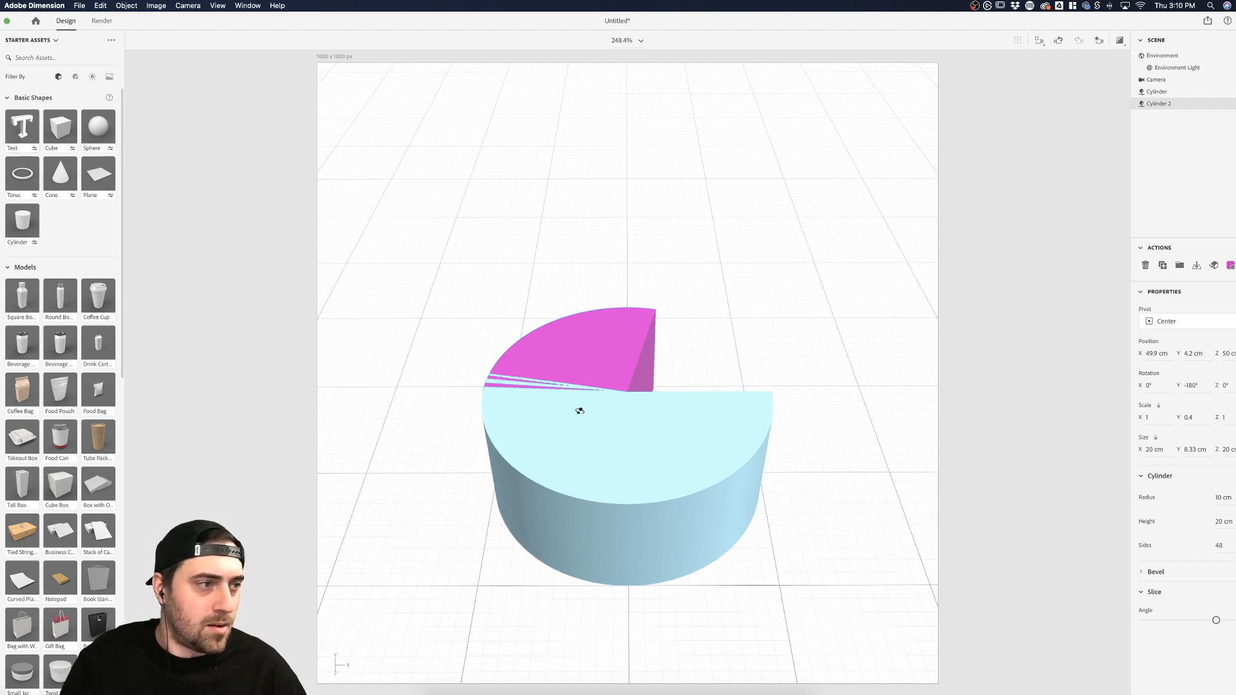
pyautogui.moveTo(580, 411); pyautogui.dragTo(493, 412)
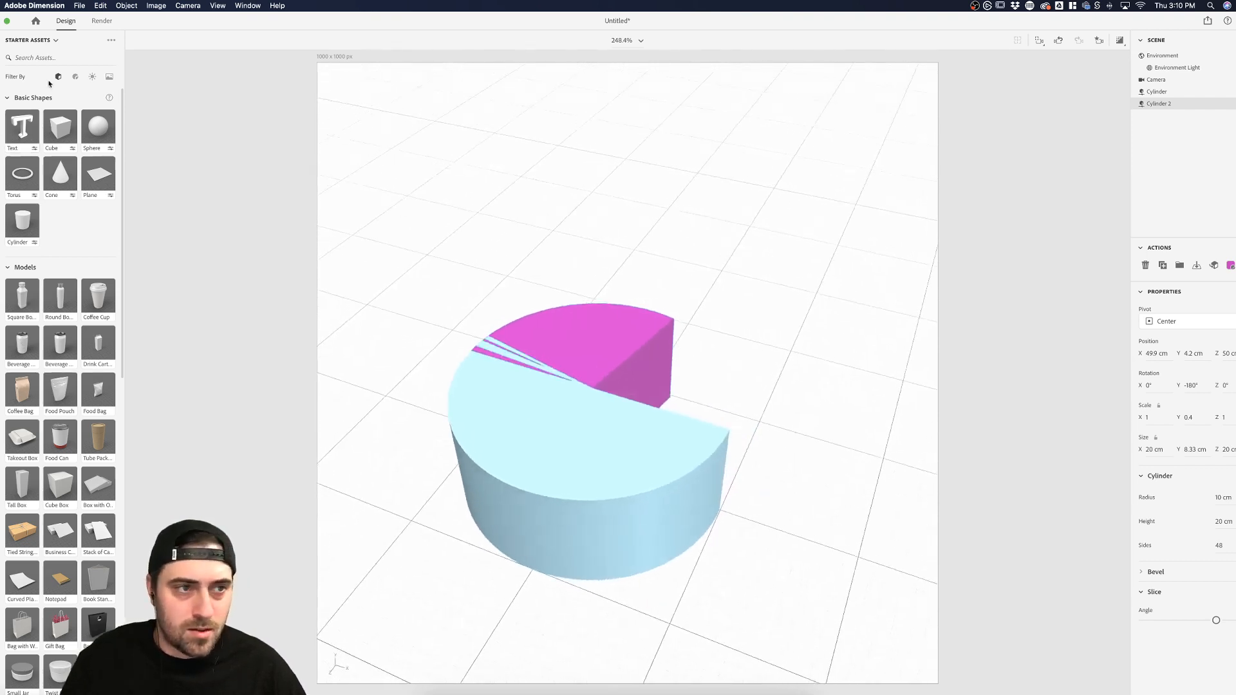
pyautogui.click(713, 357)
pyautogui.click(612, 377)
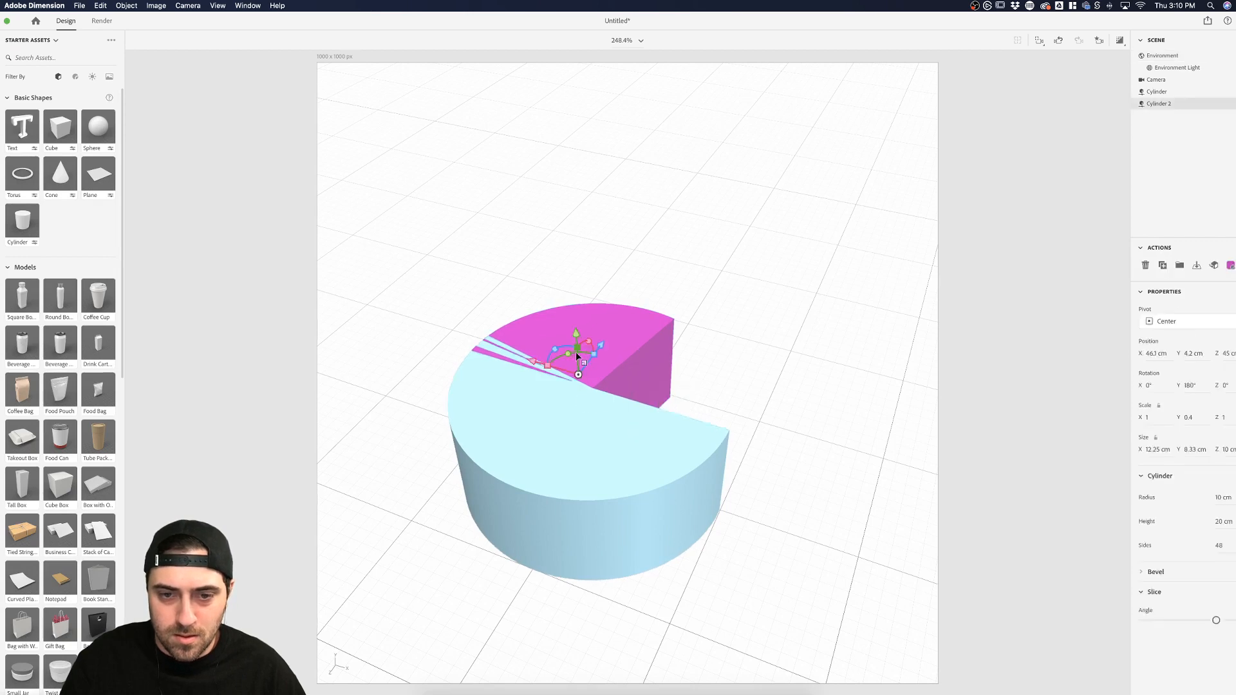
pyautogui.moveTo(576, 351); pyautogui.dragTo(587, 358)
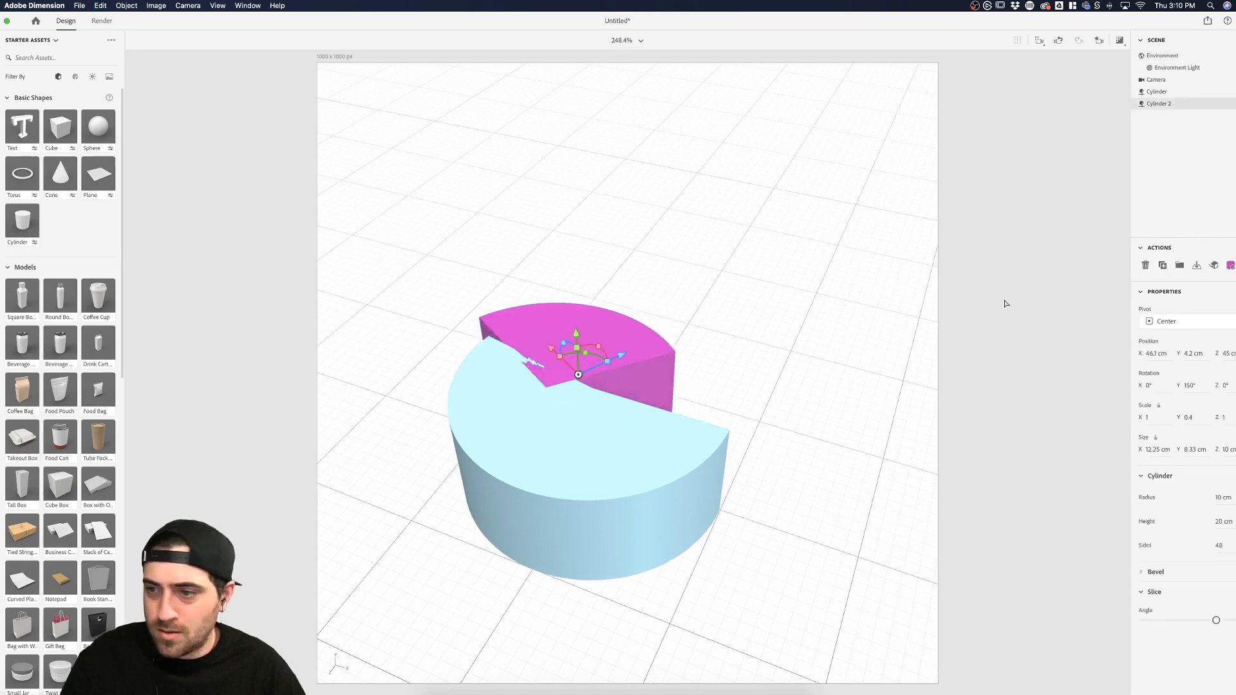
pyautogui.press('super+z')
# Set the pivot to Bottom and rotate the magenta slice to about 161° around Y, moving it behind the cyan piece
pyautogui.click(1178, 322)
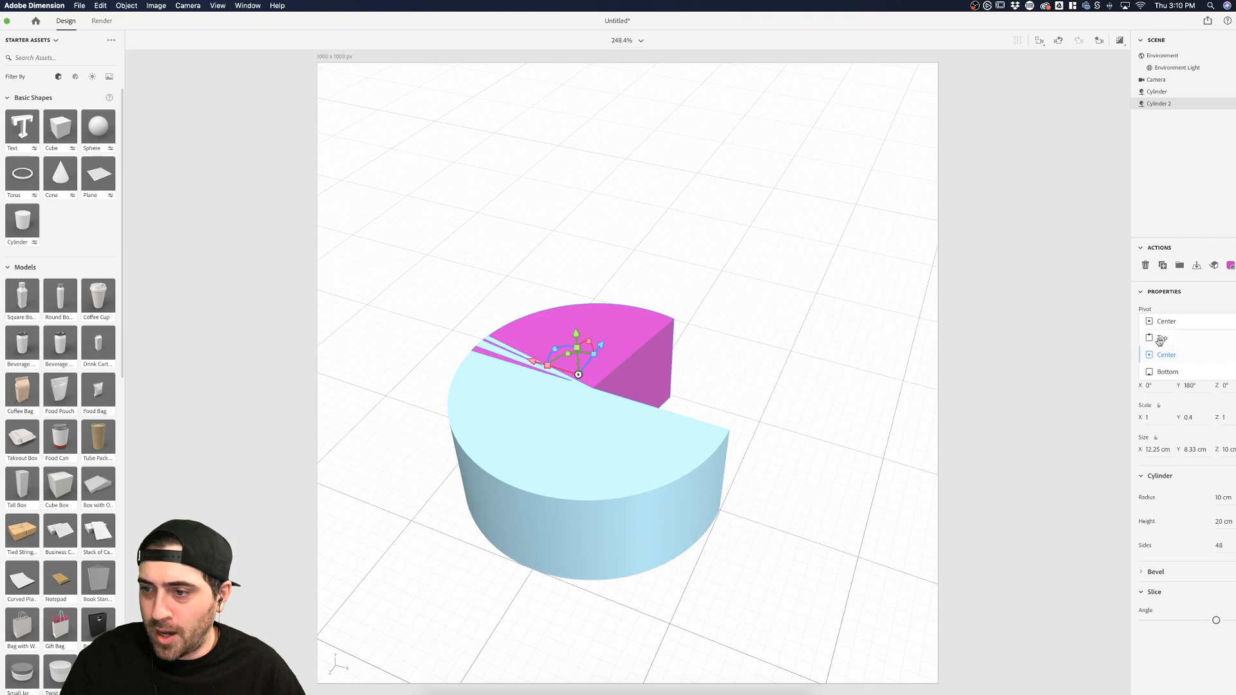
pyautogui.click(1167, 371)
pyautogui.moveTo(567, 353); pyautogui.dragTo(670, 329)
pyautogui.moveTo(612, 412); pyautogui.dragTo(703, 491)
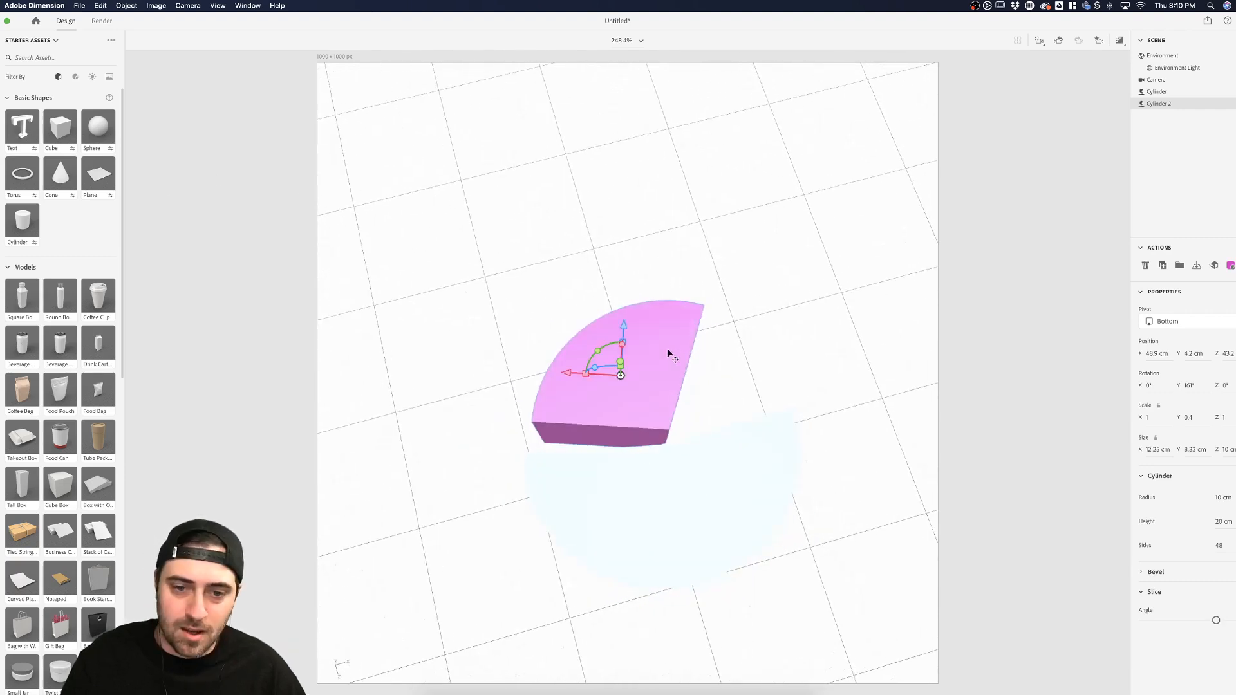
pyautogui.moveTo(667, 349); pyautogui.dragTo(647, 346)
# Delete the magenta slice and reduce the cyan cylinder's slice angle to its minimum, making it fully round
pyautogui.press('Delete')
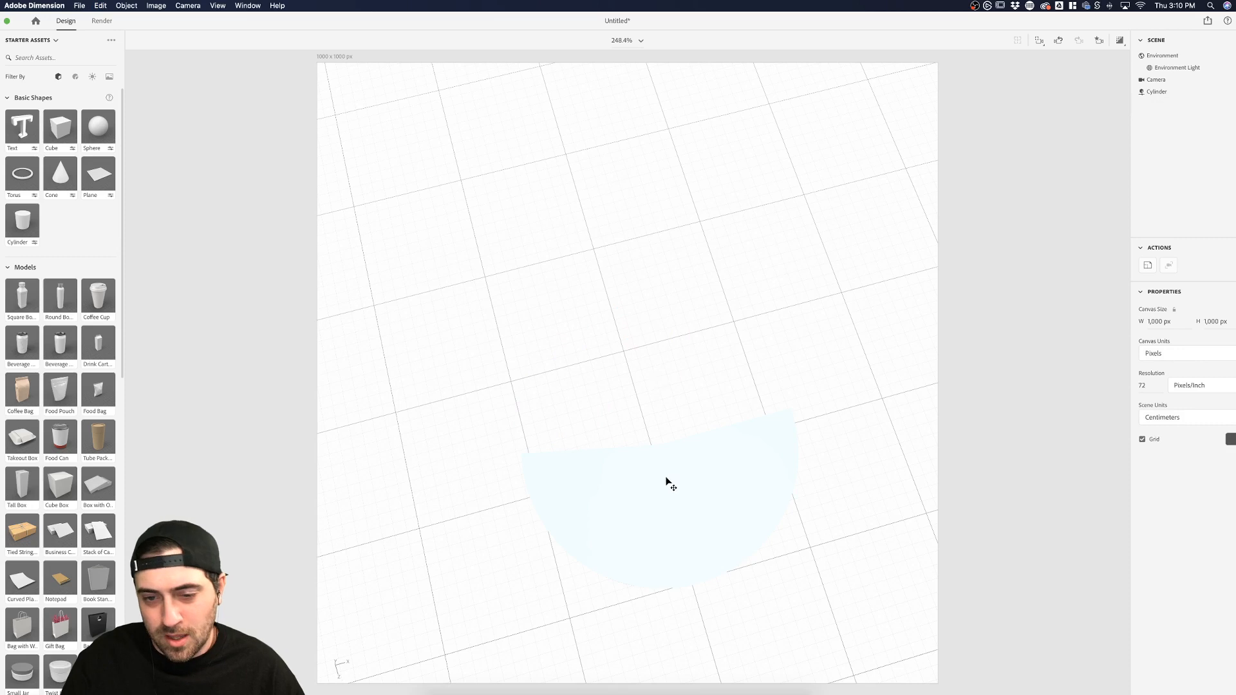
pyautogui.click(667, 480)
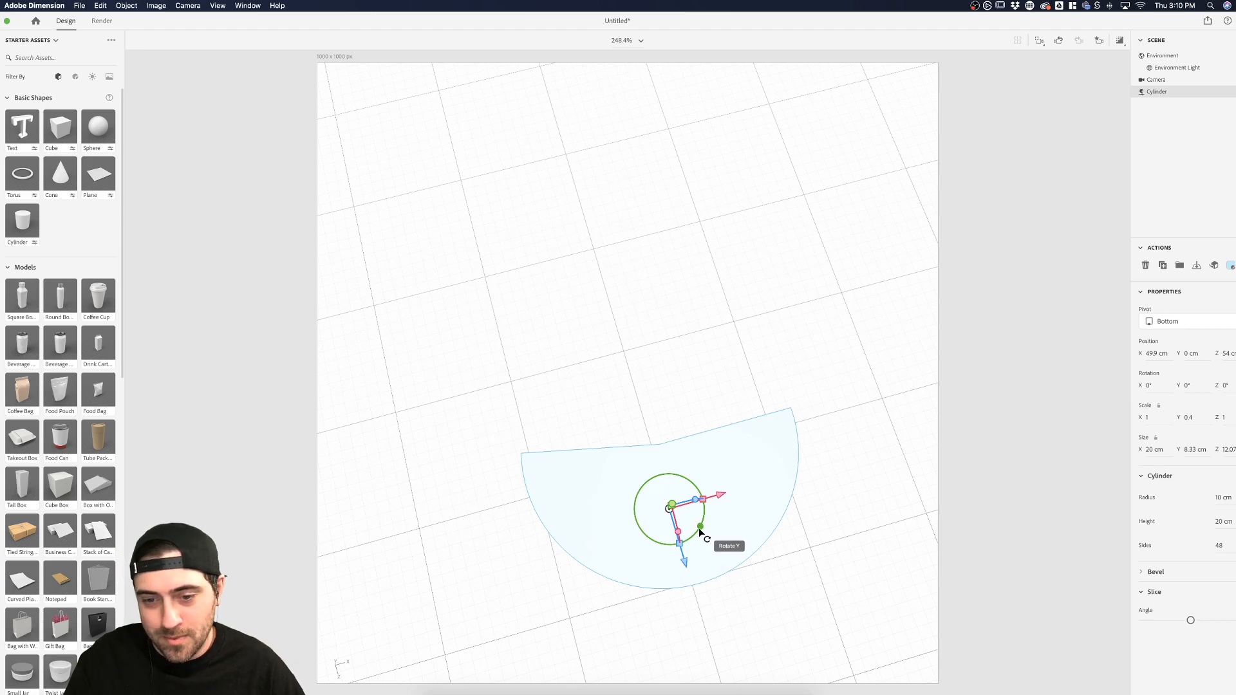
pyautogui.moveTo(700, 527); pyautogui.dragTo(657, 532)
pyautogui.press('super+z')
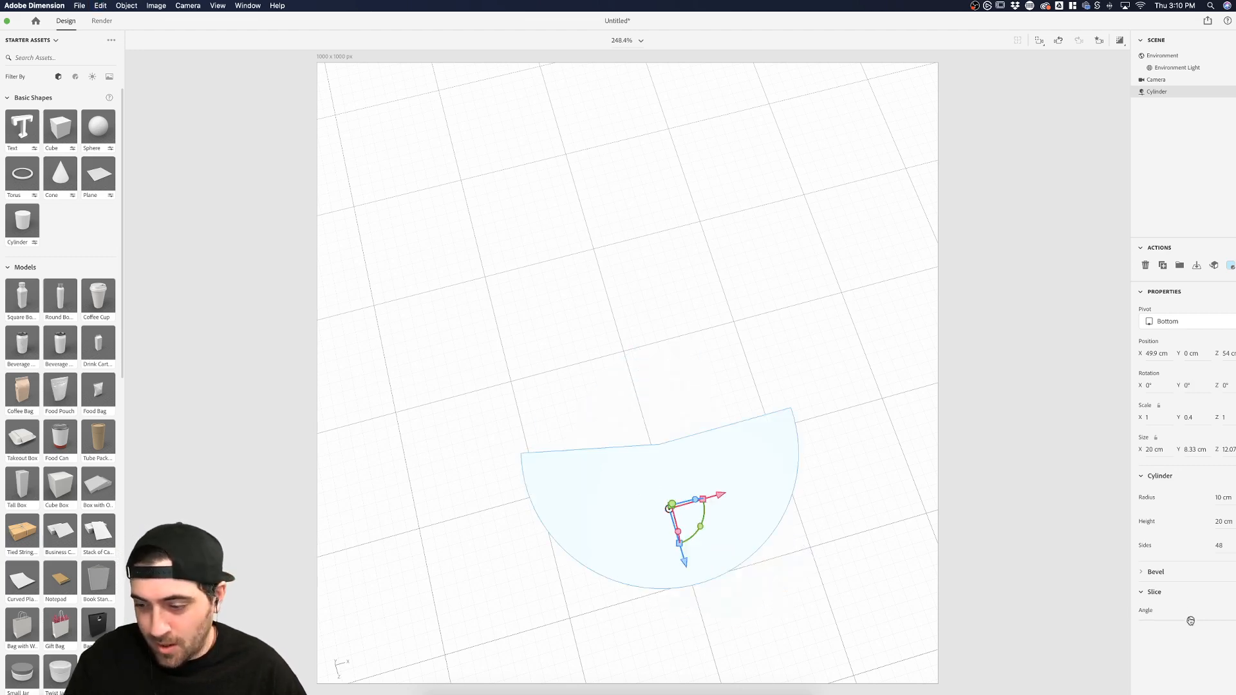
pyautogui.moveTo(1191, 621); pyautogui.dragTo(1116, 620)
pyautogui.click(1048, 534)
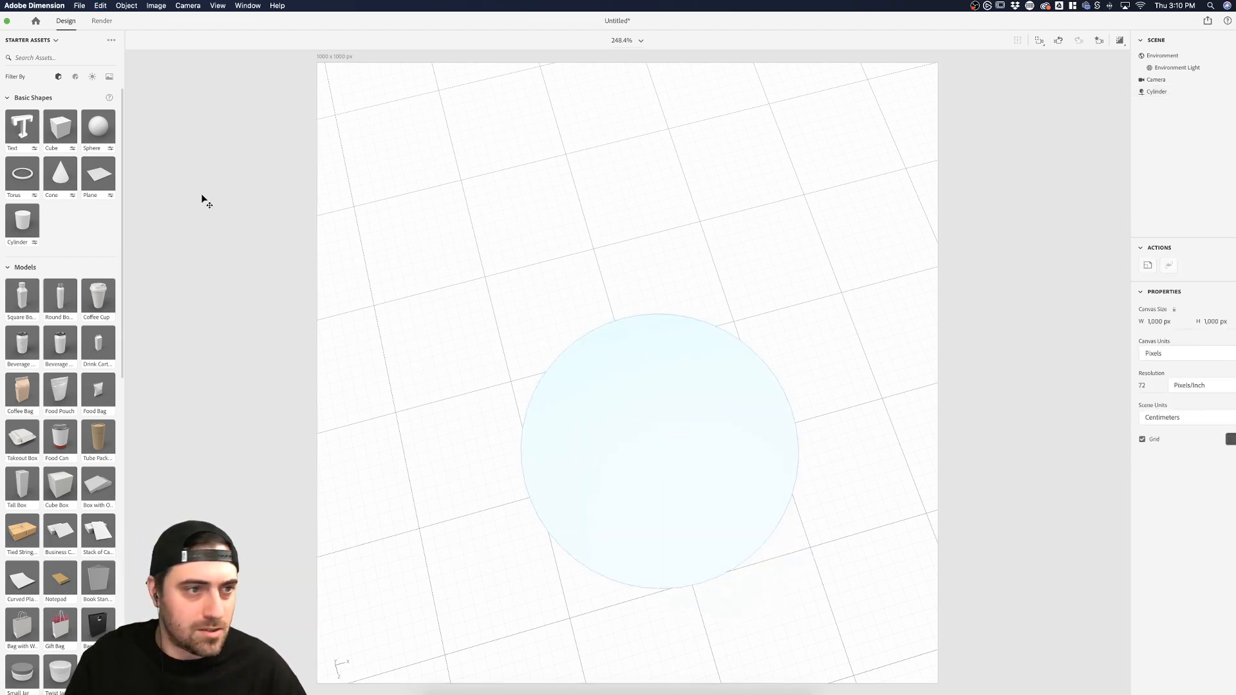
# View the cylinder from the Top camera bookmark and return to an angled view from above
pyautogui.click(1098, 41)
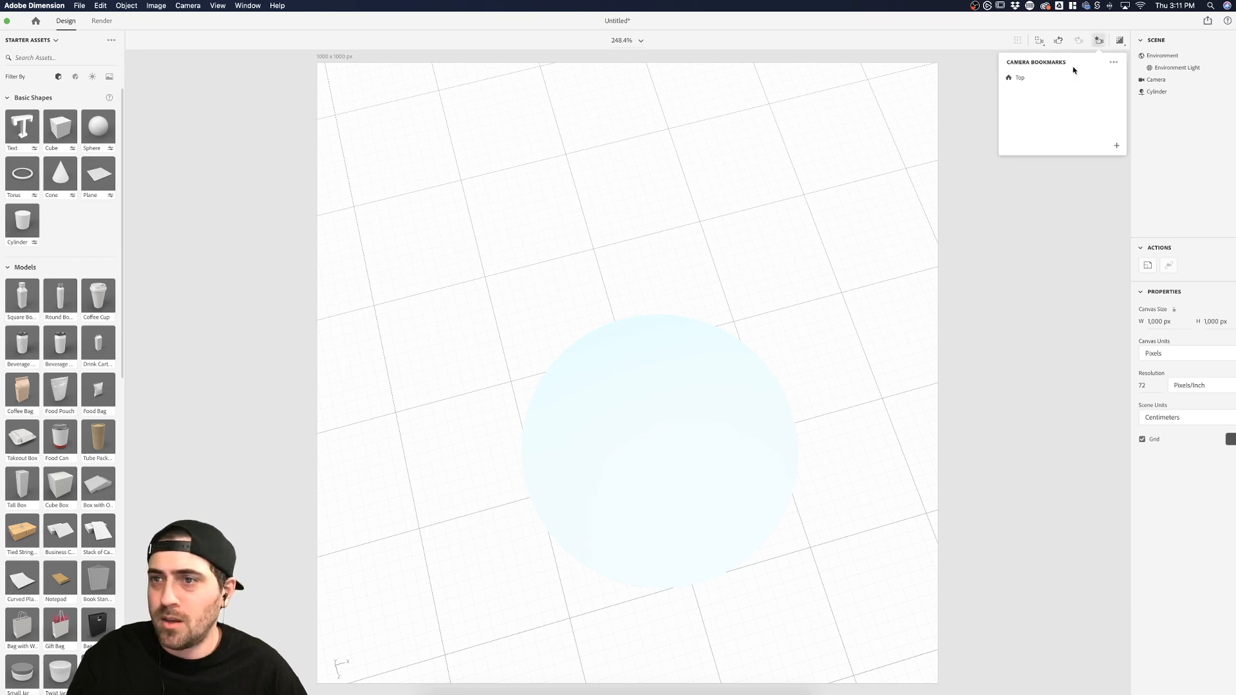
pyautogui.click(1056, 80)
pyautogui.click(726, 223)
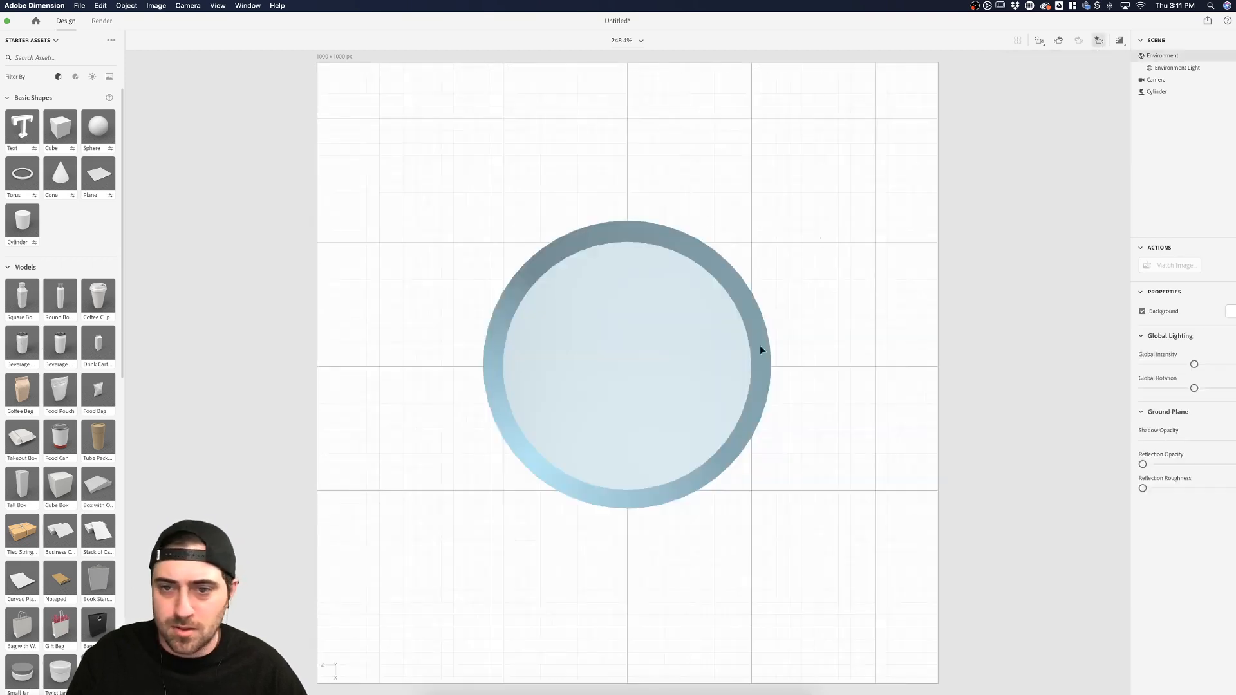
pyautogui.click(1027, 410)
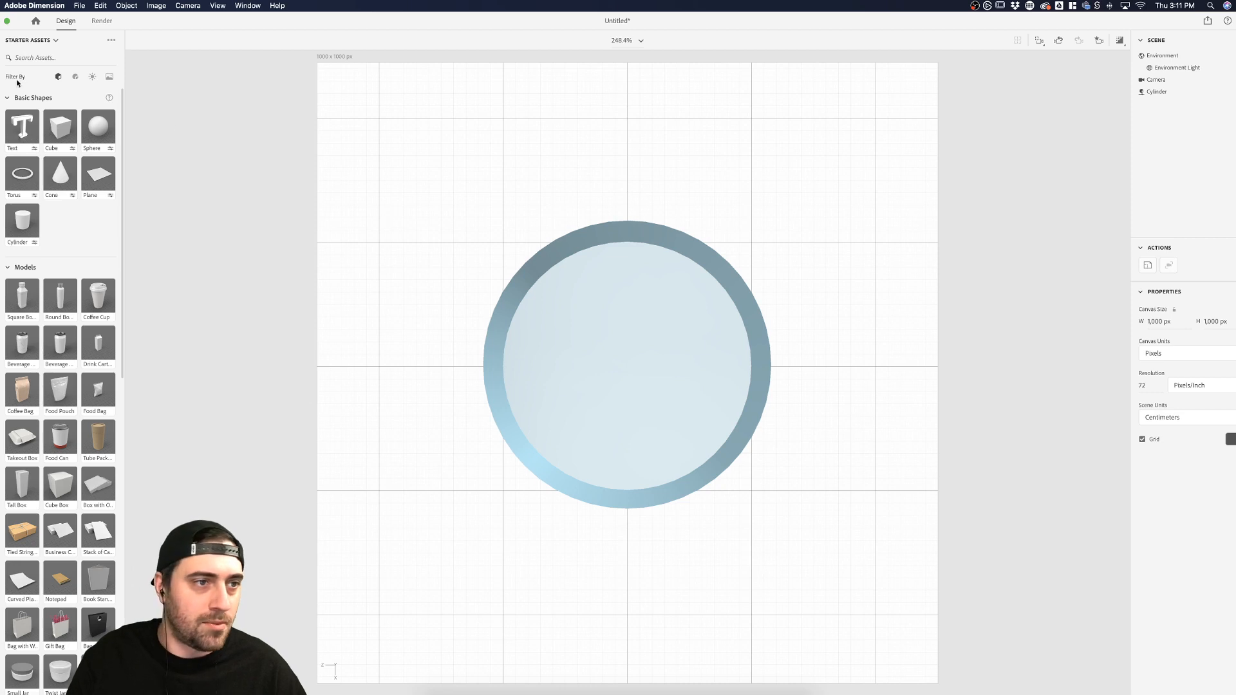
pyautogui.click(502, 289)
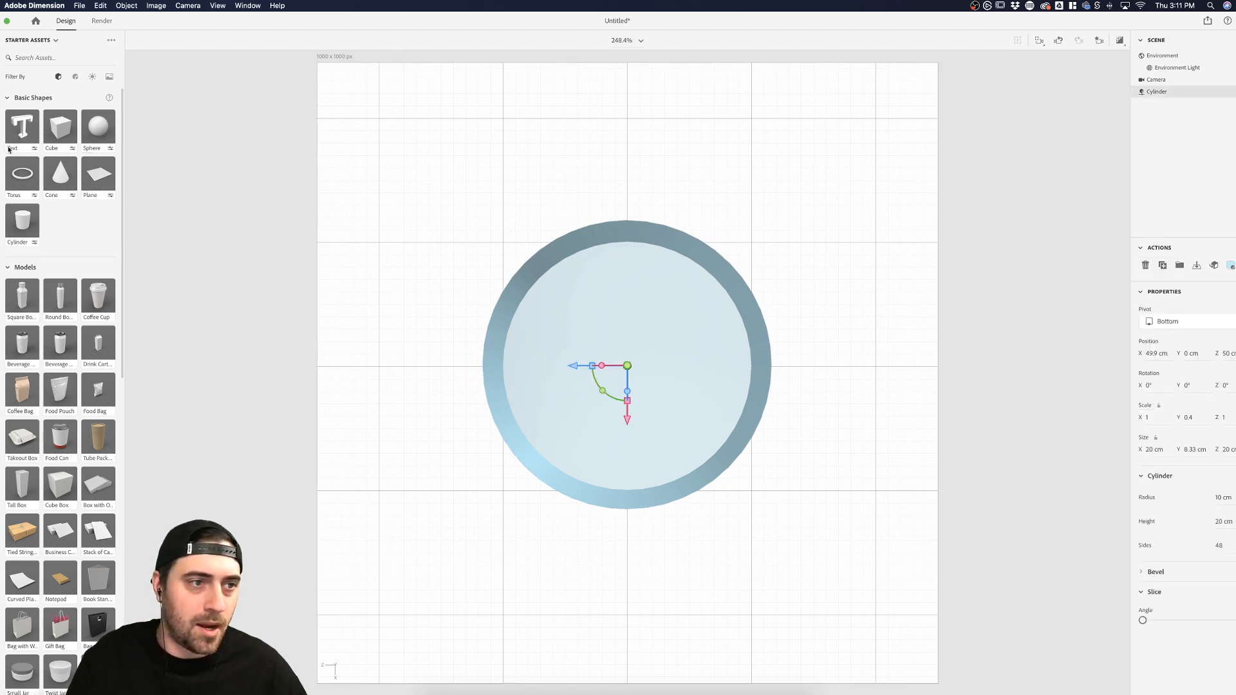
pyautogui.press('1')
pyautogui.moveTo(620, 382); pyautogui.dragTo(689, 222)
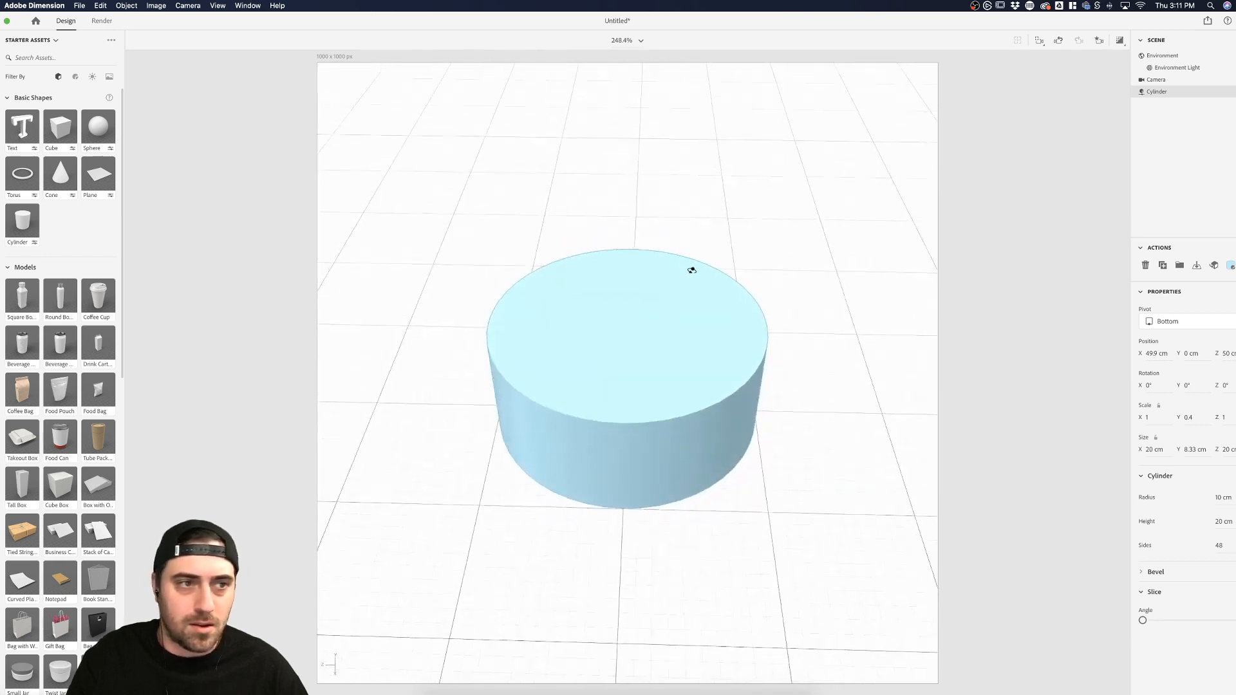
# Replace the cylinder with a cone placed near the middle of the canvas and set its sides to 71
pyautogui.click(214, 203)
pyautogui.moveTo(60, 175); pyautogui.dragTo(855, 534)
pyautogui.click(688, 384)
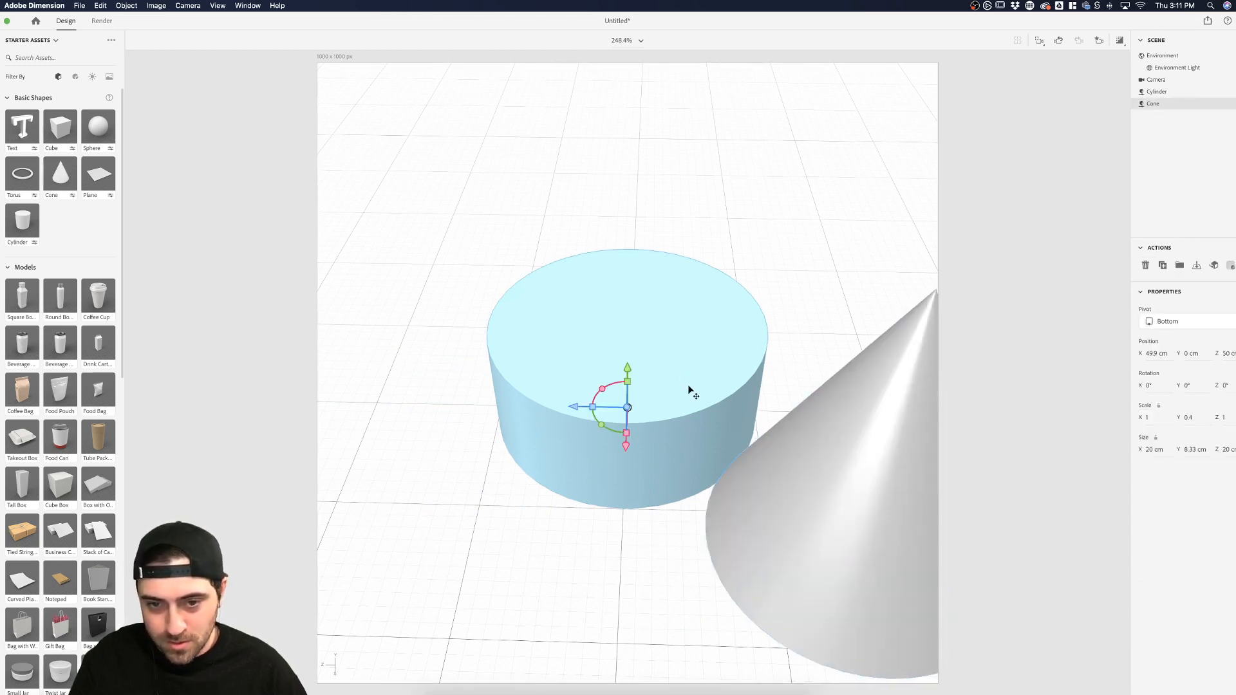
pyautogui.press('Delete')
pyautogui.moveTo(809, 472); pyautogui.dragTo(566, 286)
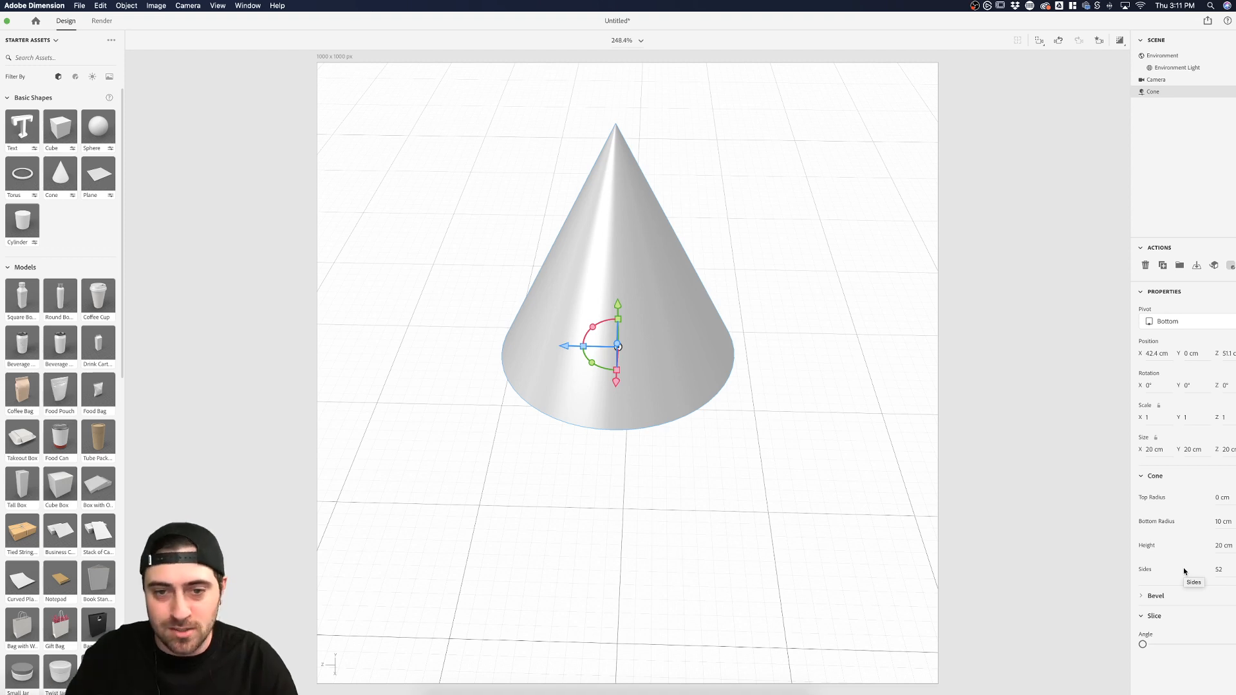
pyautogui.moveTo(1183, 566); pyautogui.dragTo(1202, 566)
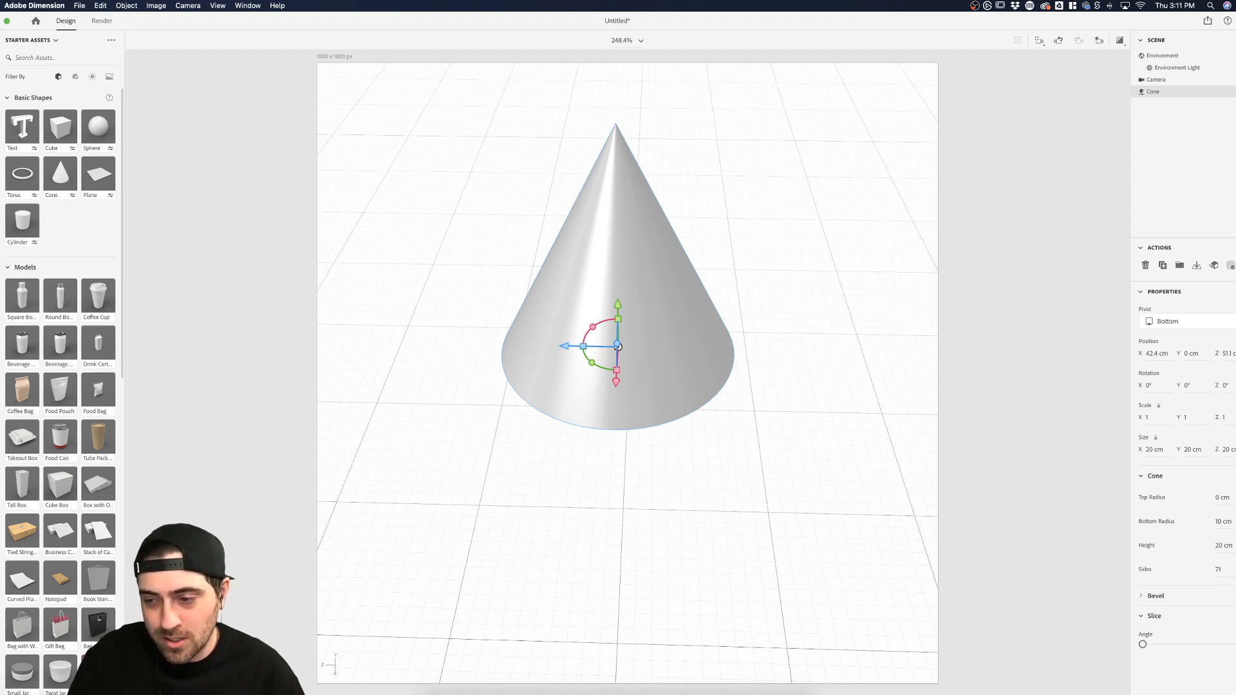
pyautogui.click(398, 277)
# Add a sphere, place it in front of the cone and reduce its sides to 15
pyautogui.moveTo(98, 127); pyautogui.dragTo(422, 464)
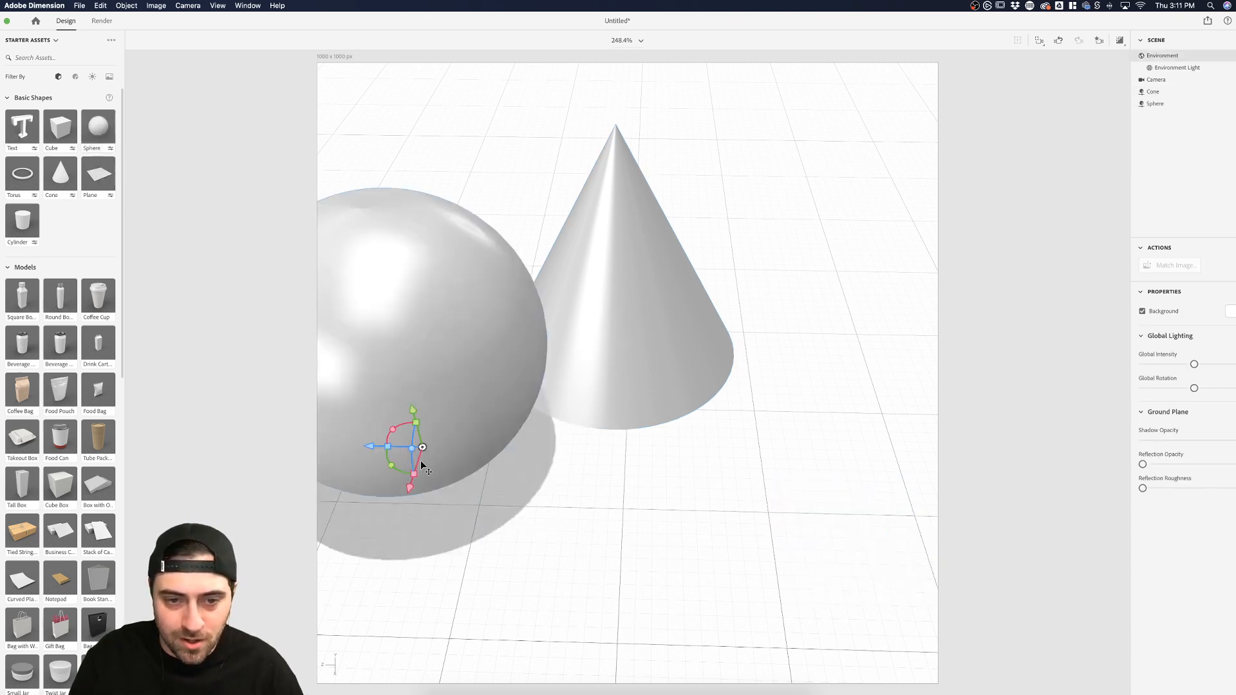
pyautogui.moveTo(409, 384); pyautogui.dragTo(871, 549)
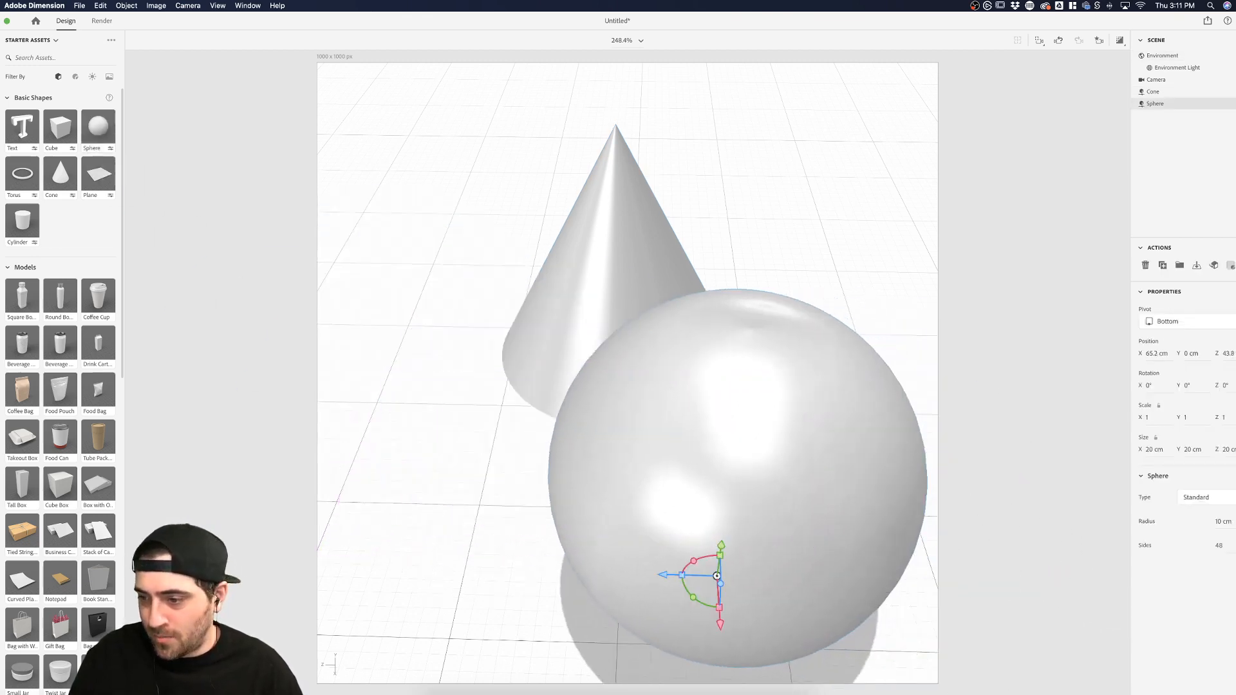
pyautogui.moveTo(1208, 552); pyautogui.dragTo(1179, 553)
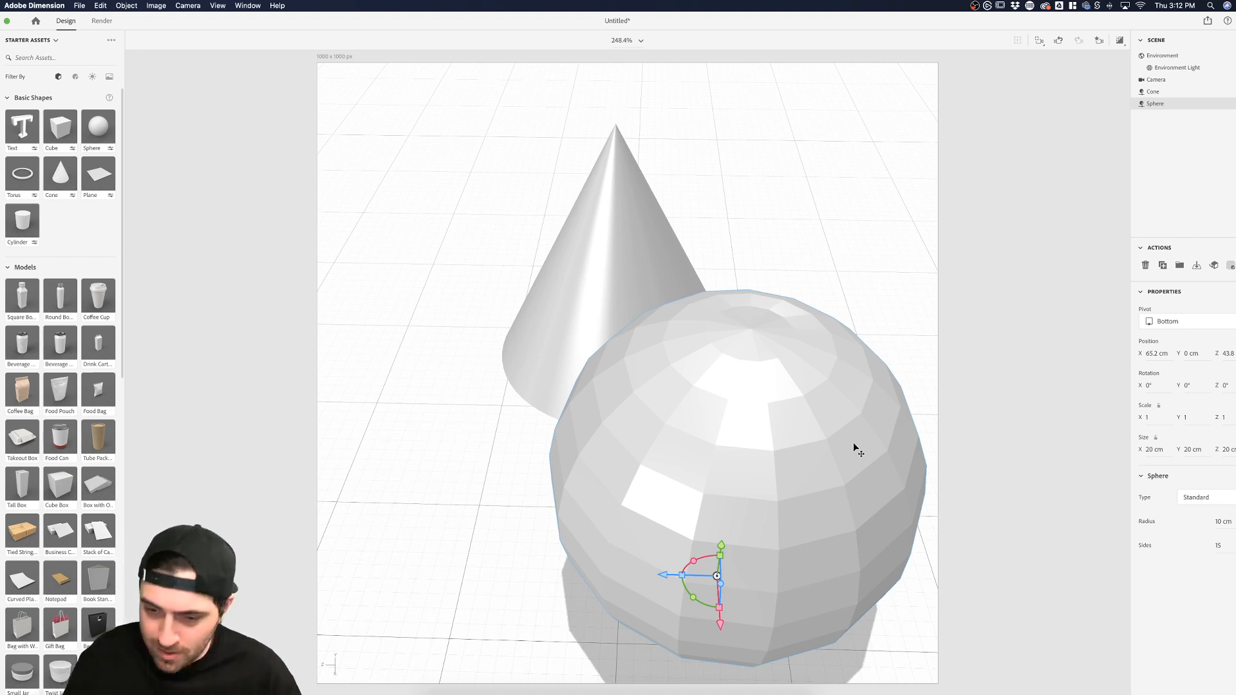
# Switch the sphere's type to Hexahedron and finally Octahedron, try fewer subdivisions and return them to 3
pyautogui.click(1213, 502)
pyautogui.click(1204, 530)
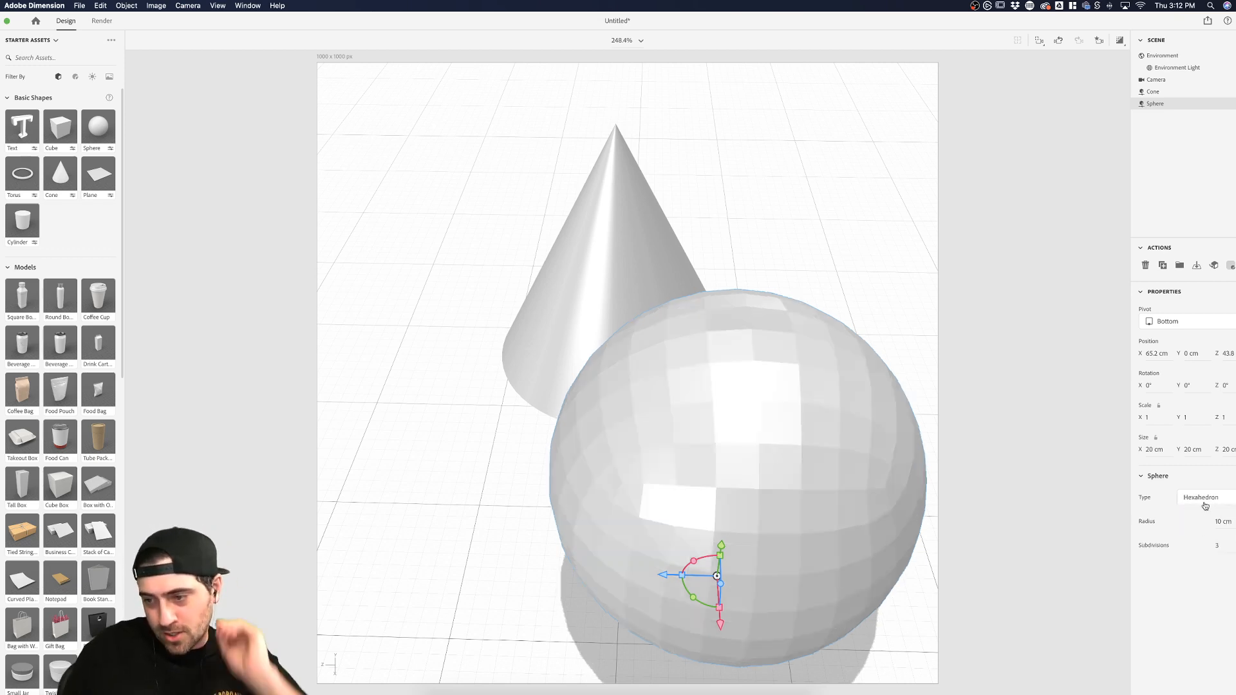
pyautogui.click(1206, 503)
pyautogui.click(1202, 545)
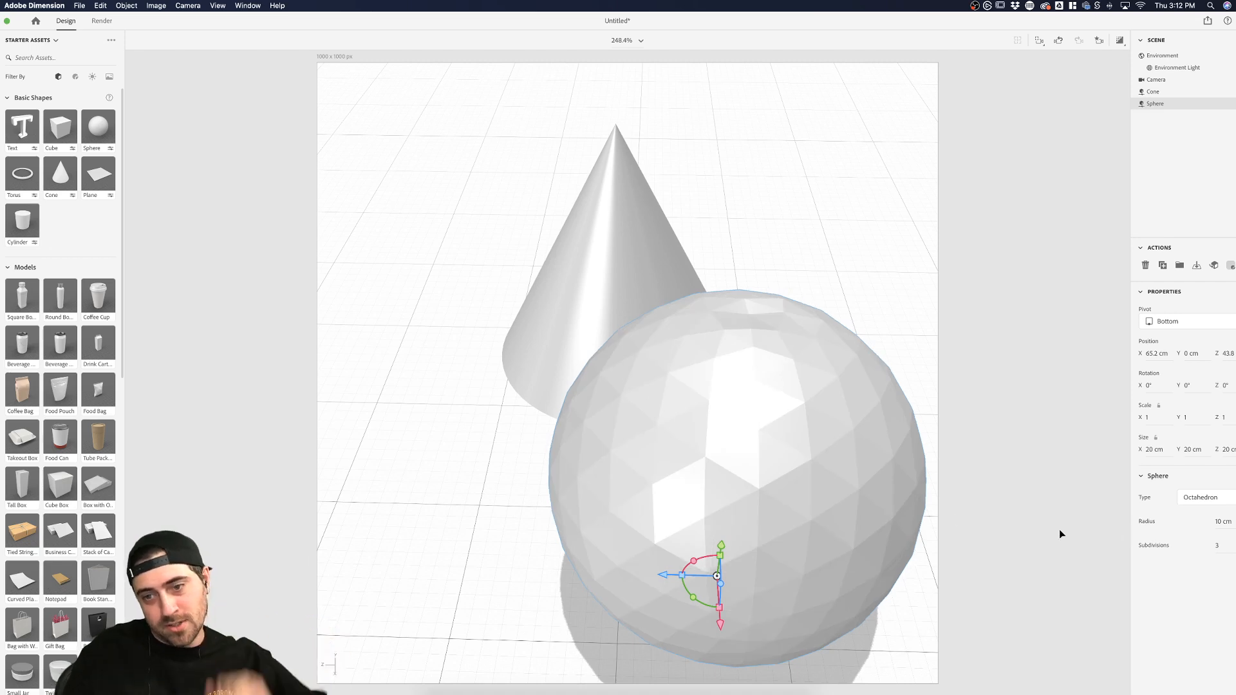
pyautogui.moveTo(1216, 547)
pyautogui.mouseDown()
pyautogui.moveTo(1232, 546)
pyautogui.moveTo(1209, 546)
pyautogui.moveTo(1220, 546)
pyautogui.mouseUp()
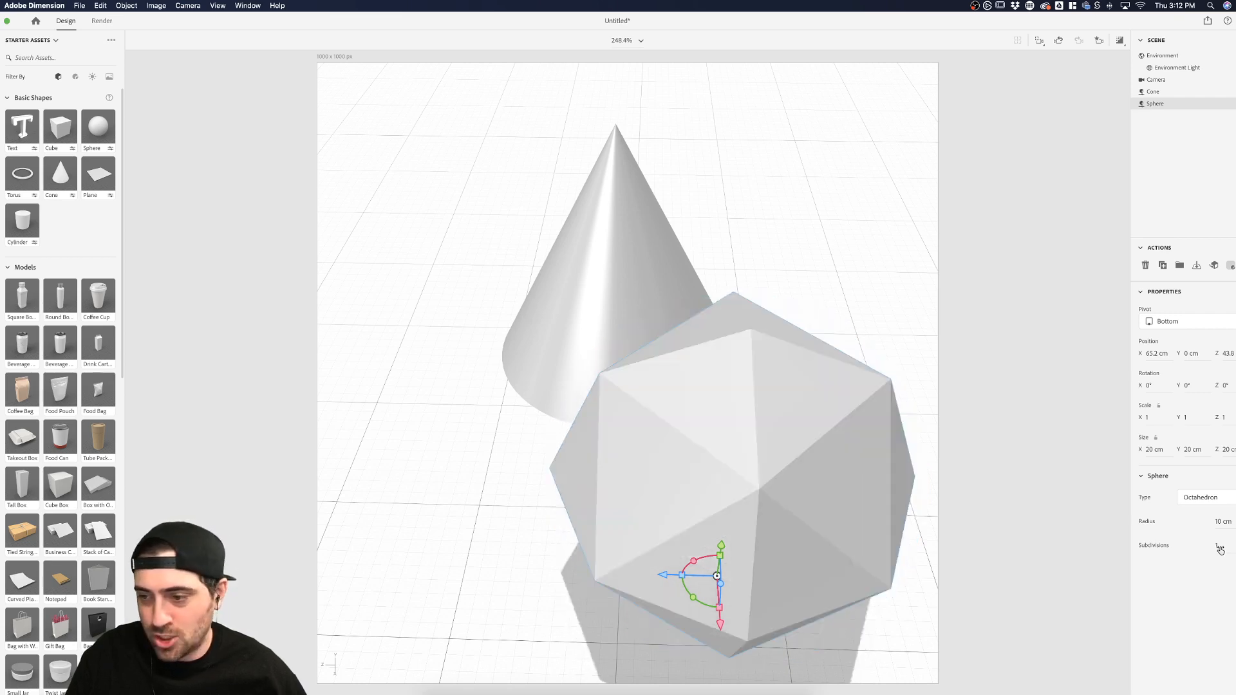
pyautogui.click(1088, 481)
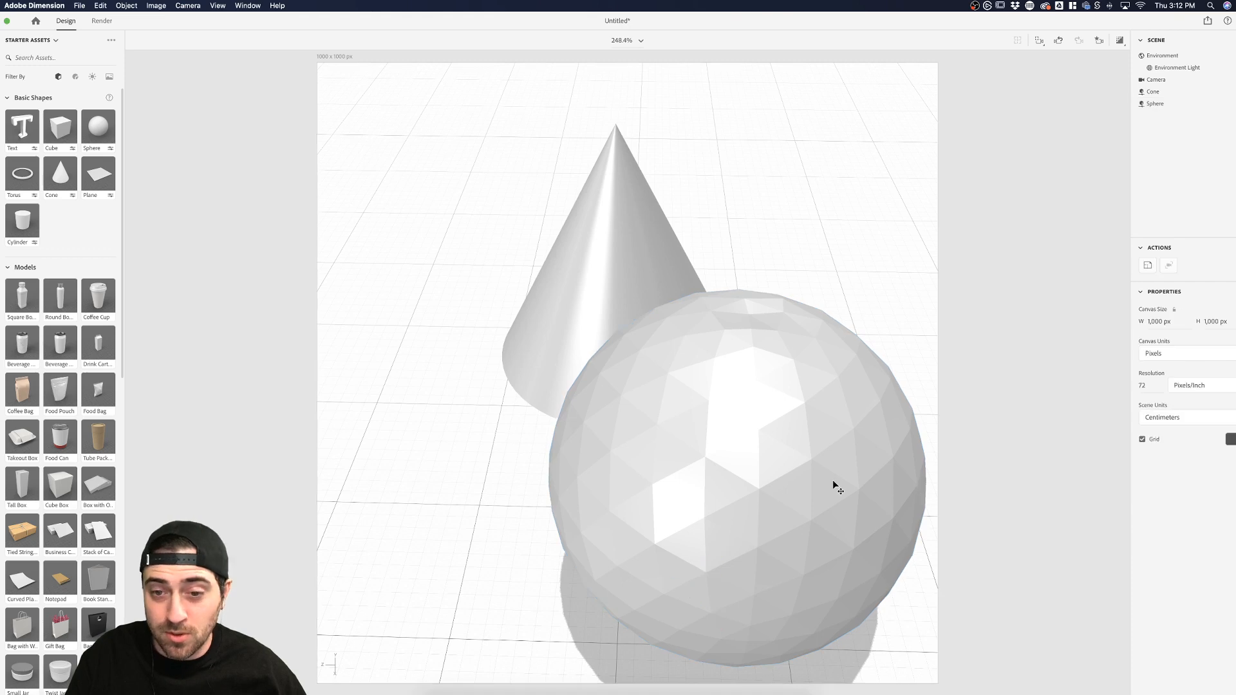
# Move the cone back and away from the sphere, and reduce its sides to 14 and finally to 6
pyautogui.click(833, 481)
pyautogui.click(631, 283)
pyautogui.moveTo(641, 271); pyautogui.dragTo(496, 252)
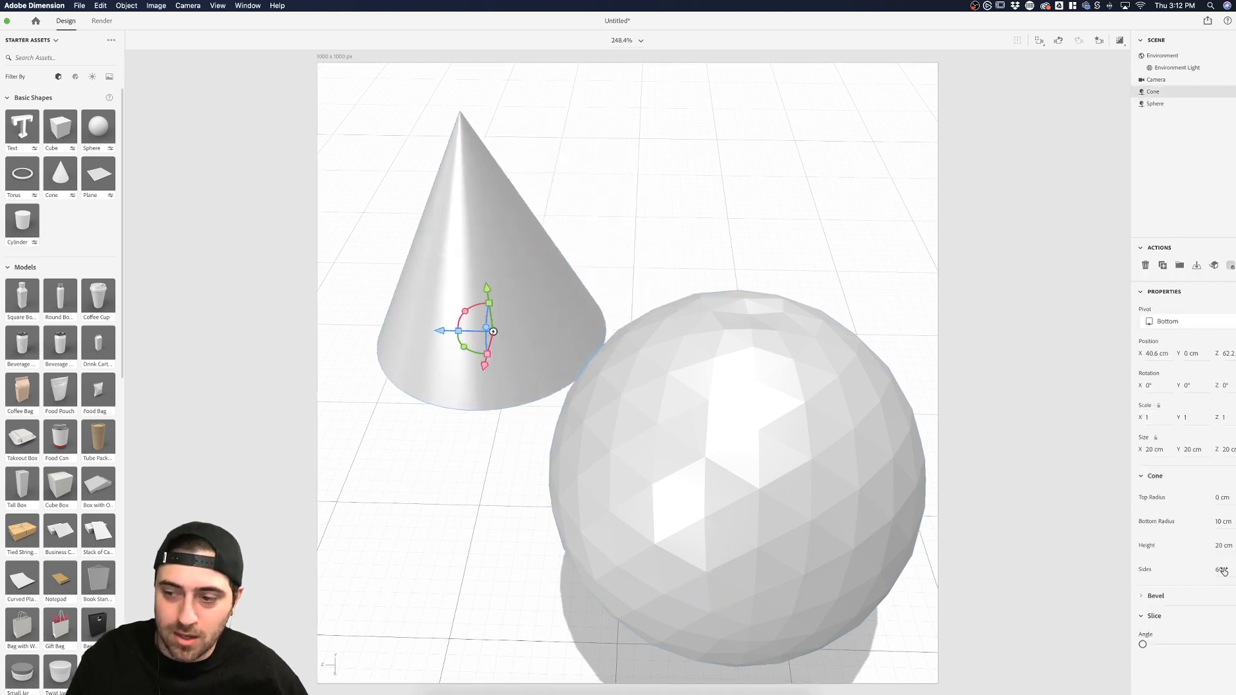
pyautogui.moveTo(1222, 571); pyautogui.dragTo(1204, 571)
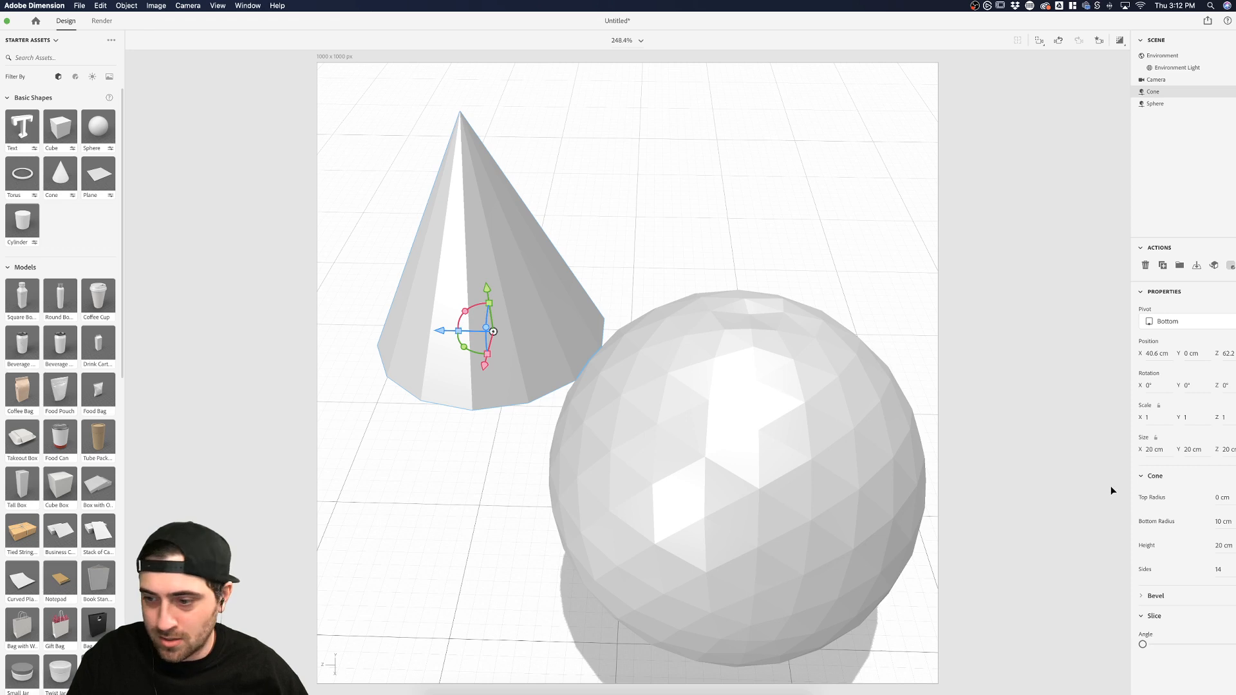
pyautogui.moveTo(1220, 571); pyautogui.dragTo(1210, 571)
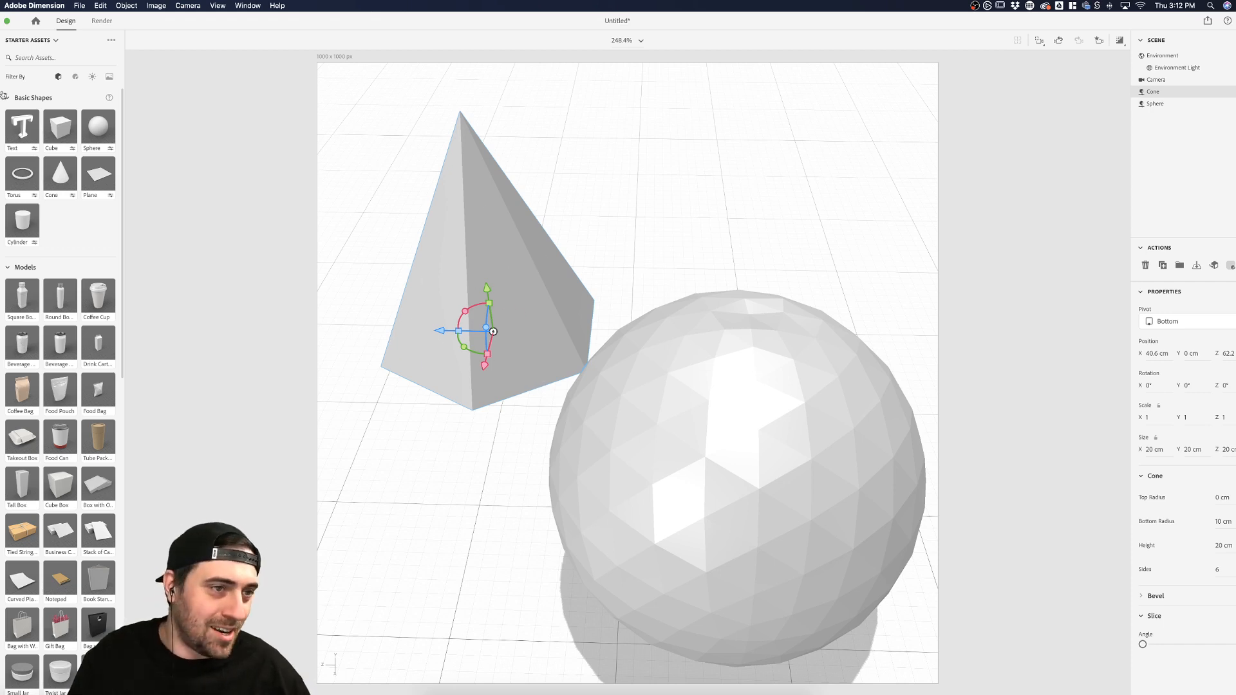
# Shift the cone slightly closer to the sphere and raise it to a Y position of about 13.3 cm
pyautogui.click(1, 147)
pyautogui.moveTo(395, 276); pyautogui.dragTo(421, 289)
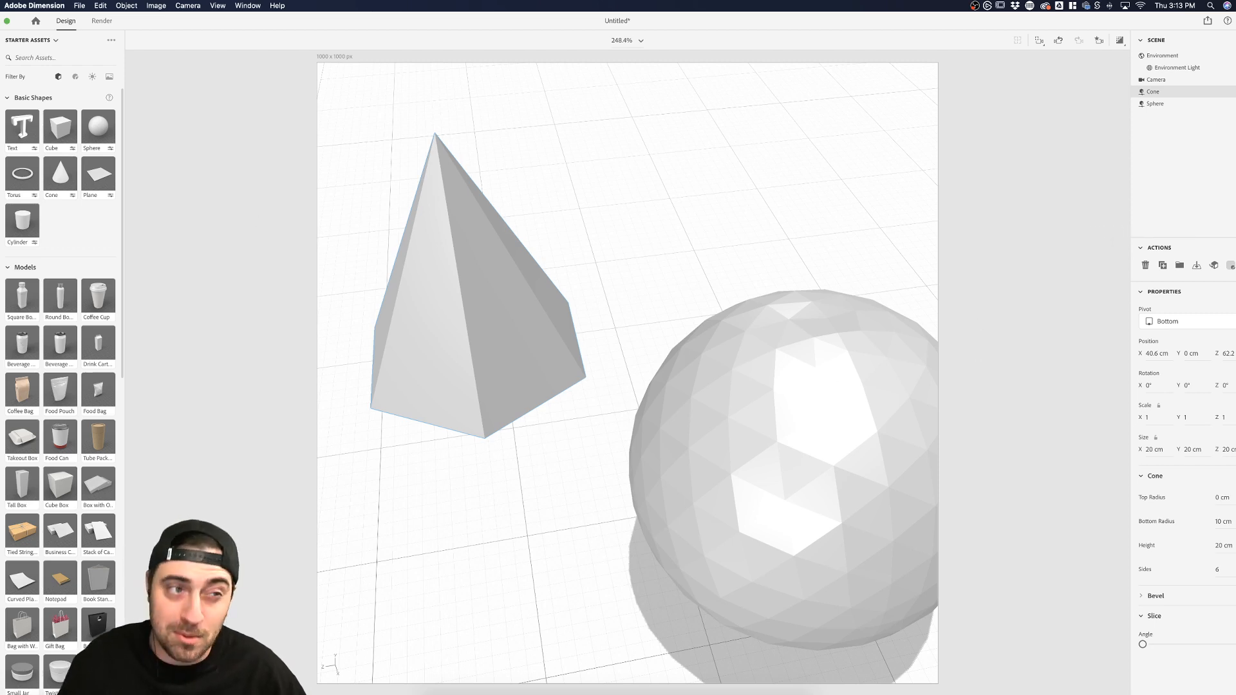
pyautogui.moveTo(445, 268); pyautogui.dragTo(494, 287)
pyautogui.moveTo(1143, 645); pyautogui.dragTo(1108, 649)
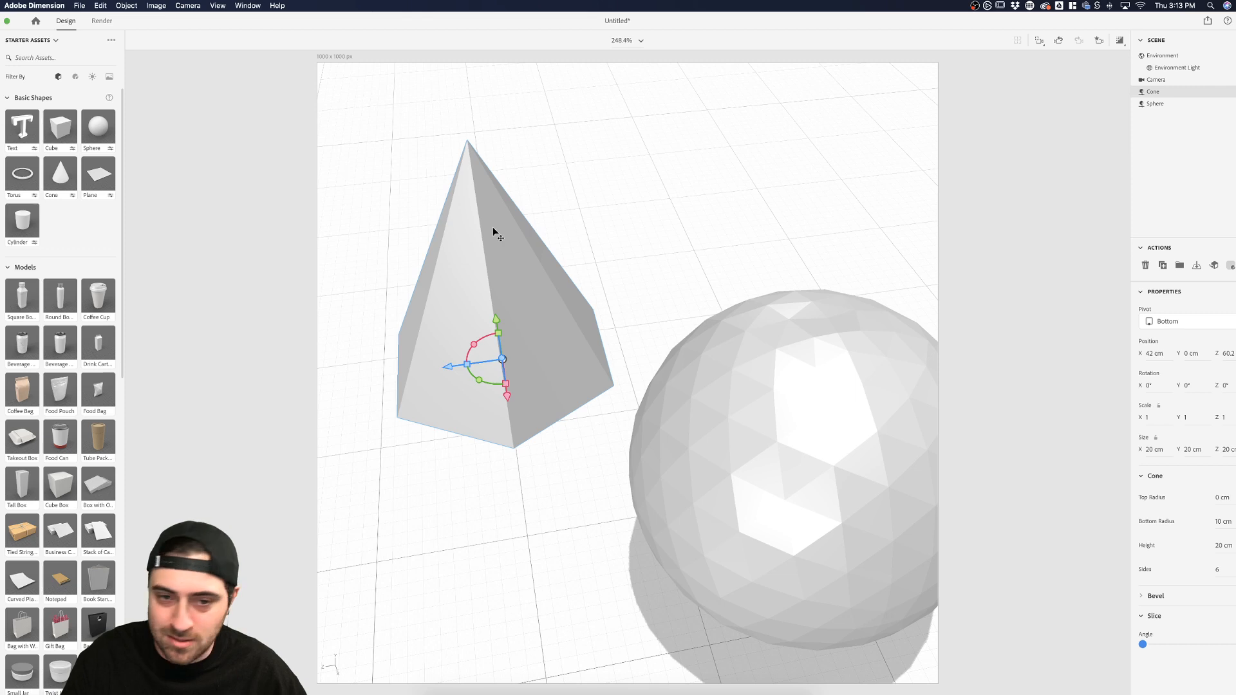
pyautogui.moveTo(549, 346); pyautogui.dragTo(560, 346)
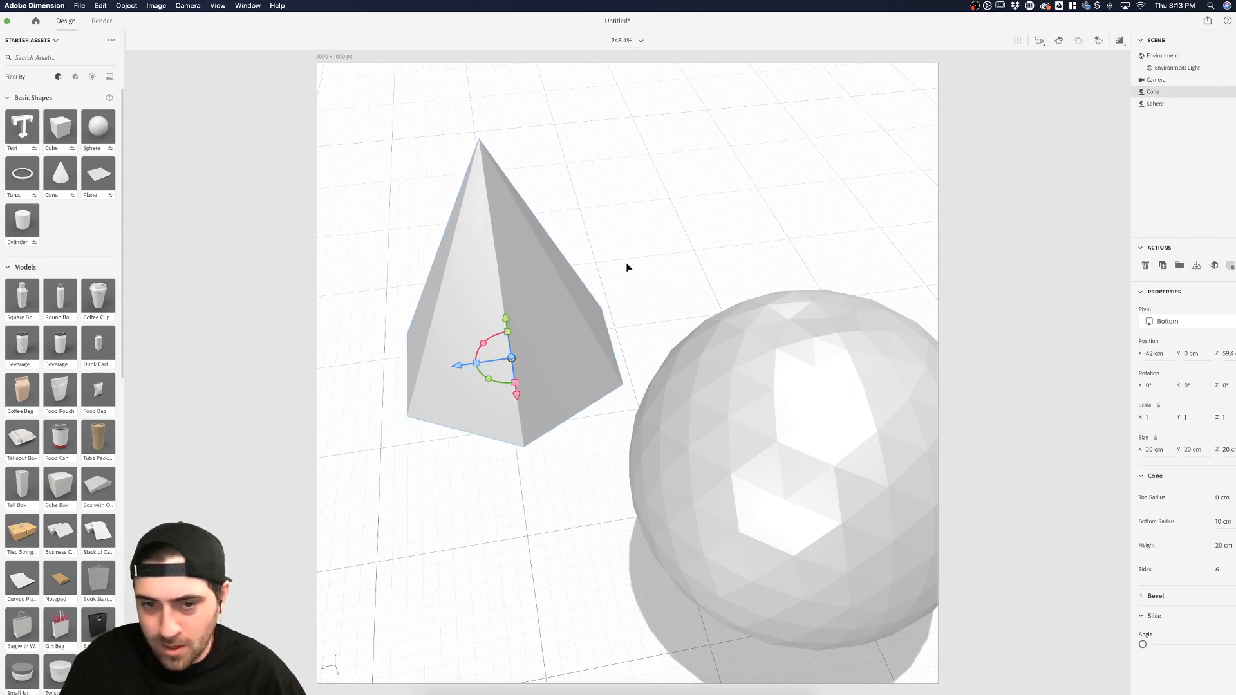
pyautogui.moveTo(506, 318); pyautogui.dragTo(493, 138)
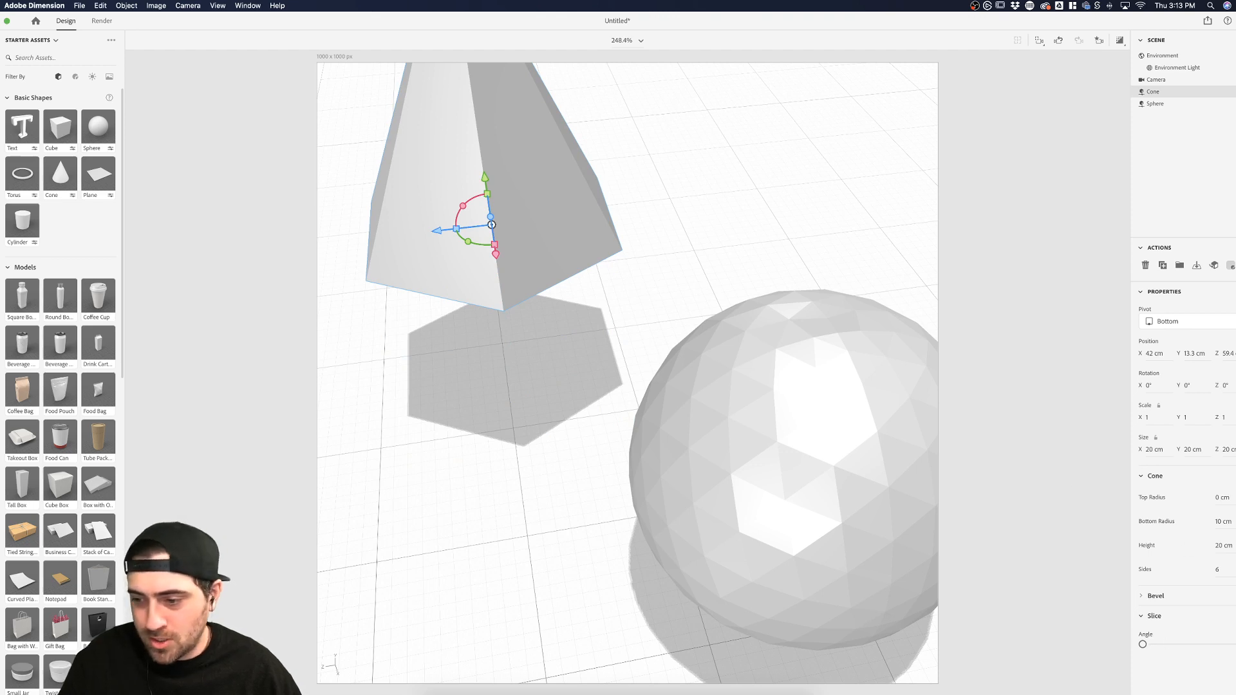
# Turn on the cone's bevel and reduce its height to 16 cm
pyautogui.click(1234, 597)
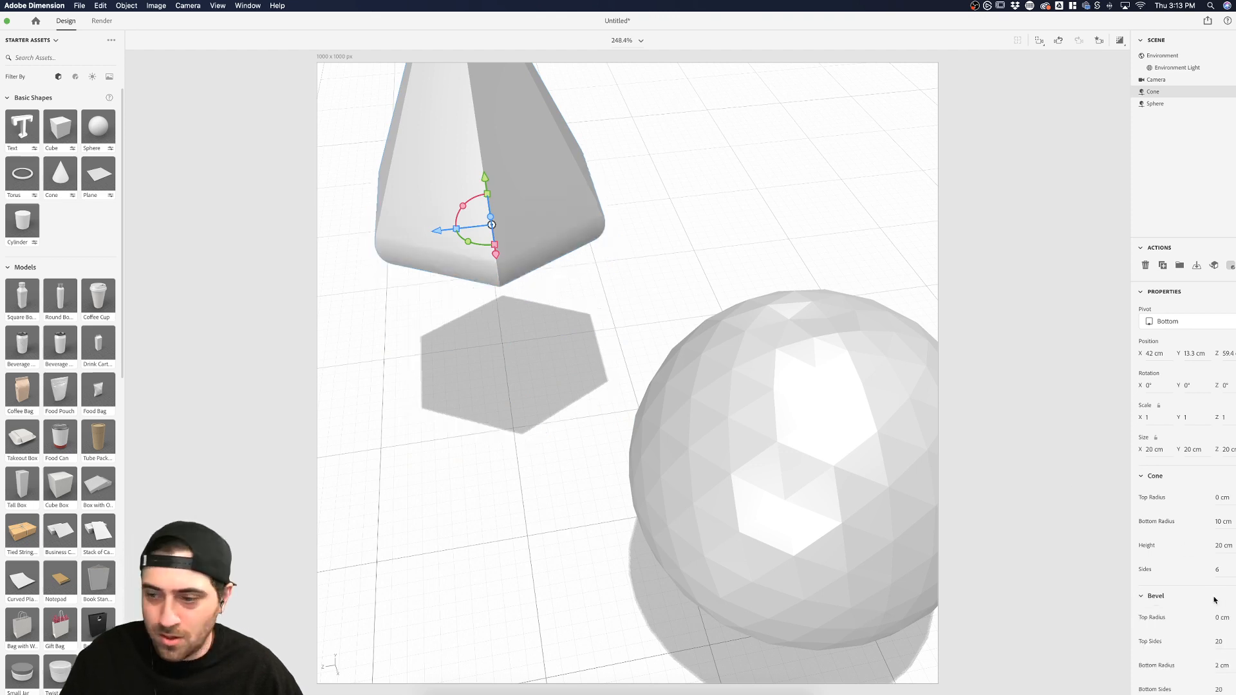
pyautogui.scroll(-3, 1181, 624)
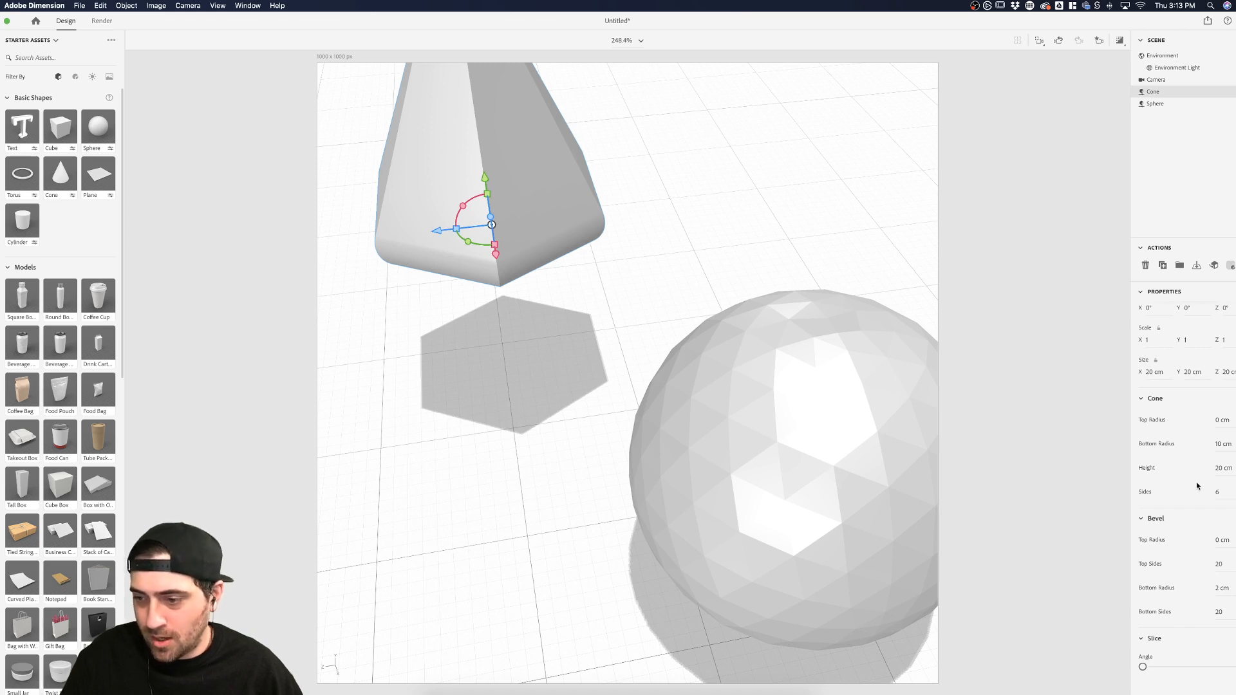
pyautogui.moveTo(1219, 470)
pyautogui.mouseDown()
pyautogui.moveTo(1232, 470)
pyautogui.moveTo(1213, 470)
pyautogui.mouseUp()
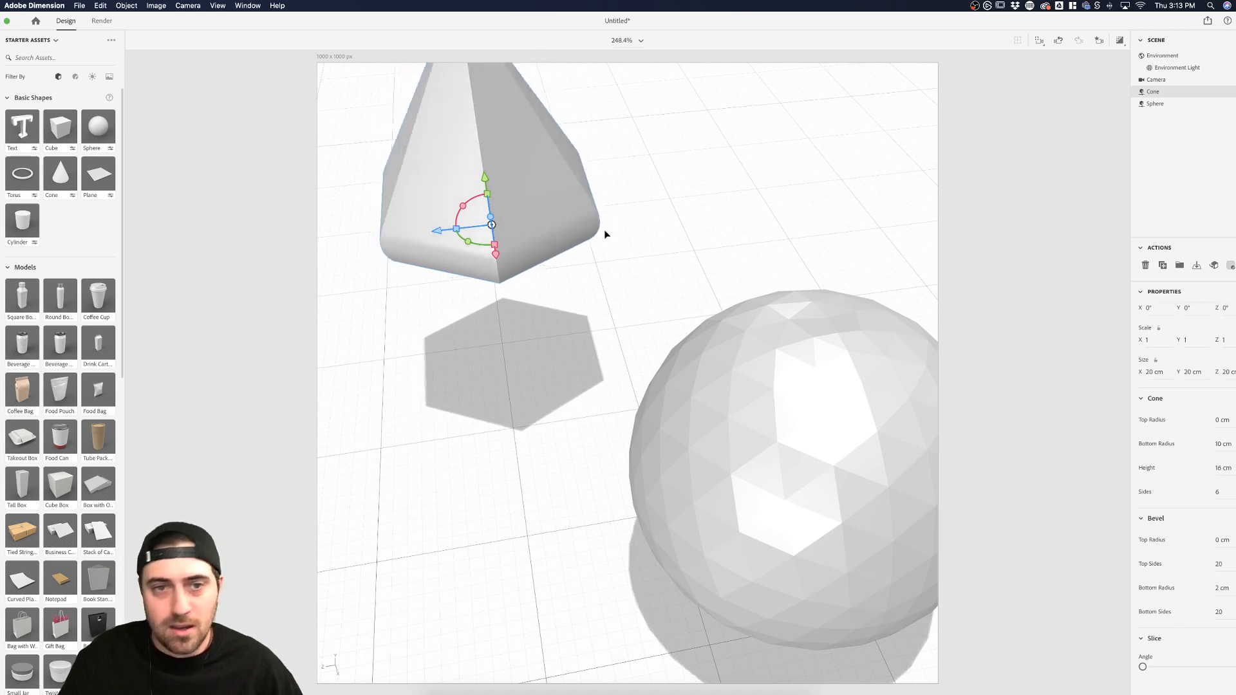
# Delete the sphere from the scene
pyautogui.press('1')
pyautogui.moveTo(421, 176); pyautogui.dragTo(346, 57)
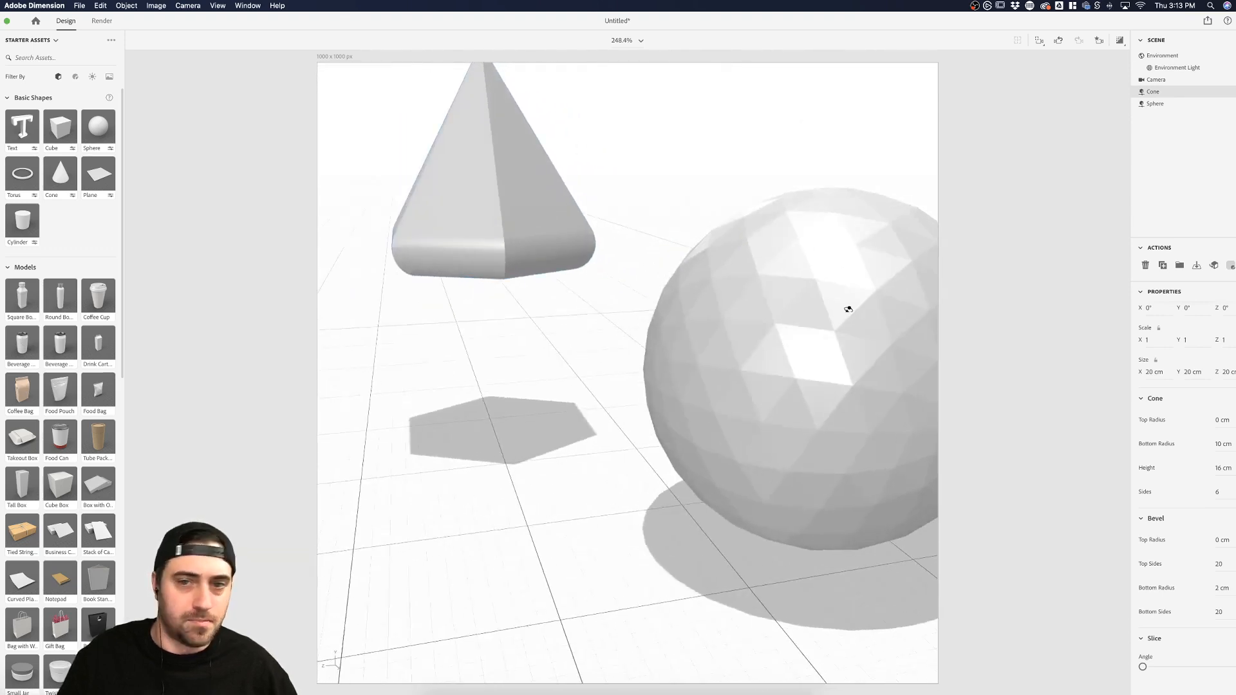
pyautogui.press('v')
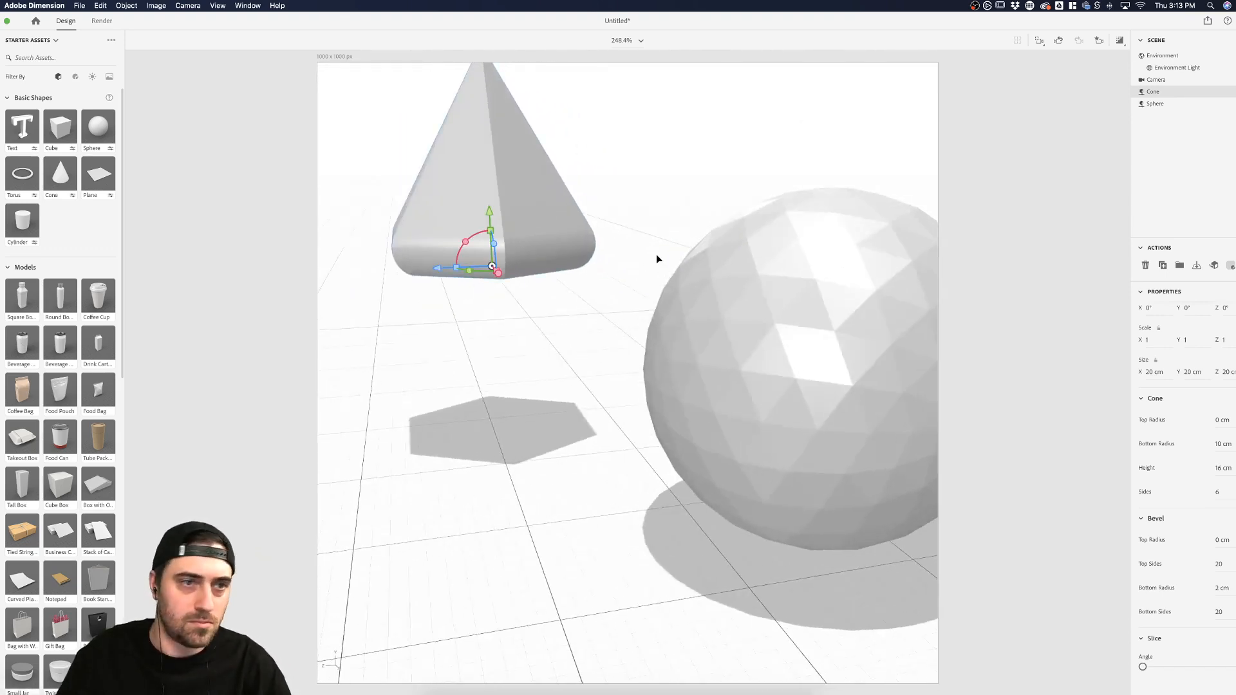
pyautogui.click(718, 282)
pyautogui.press('Delete')
# Move the cone toward the camera to an X position of about 60.4 cm and lower it slightly
pyautogui.scroll(3, 533, 261)
pyautogui.moveTo(533, 260); pyautogui.dragTo(602, 187)
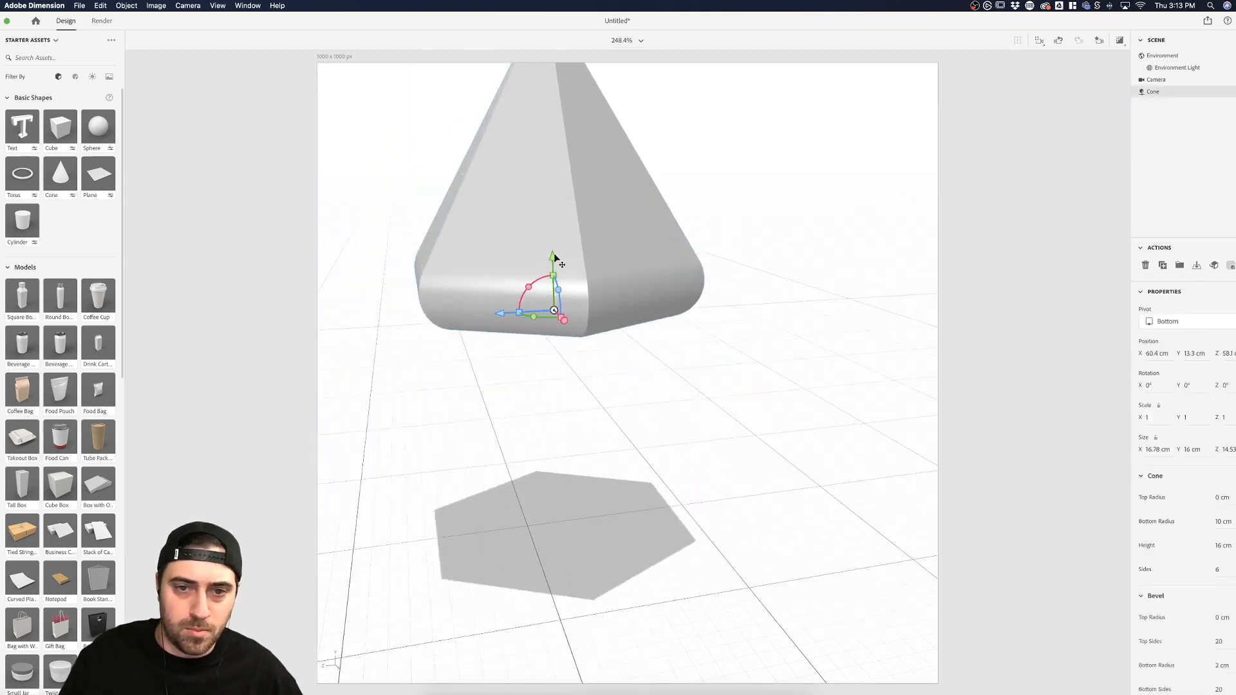
pyautogui.moveTo(553, 255); pyautogui.dragTo(553, 272)
# Set the top radius of the cone's bevel to 46 cm and reselect the cone
pyautogui.scroll(-3, 1211, 547)
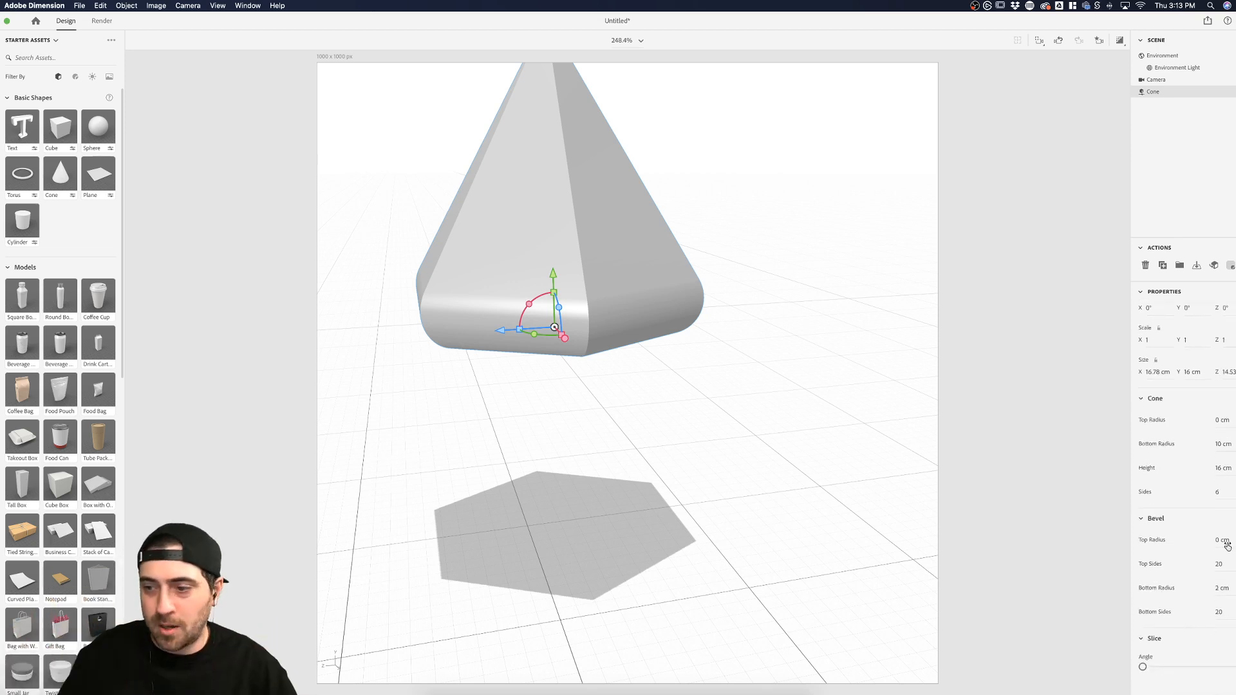
pyautogui.moveTo(1228, 546); pyautogui.dragTo(1235, 546)
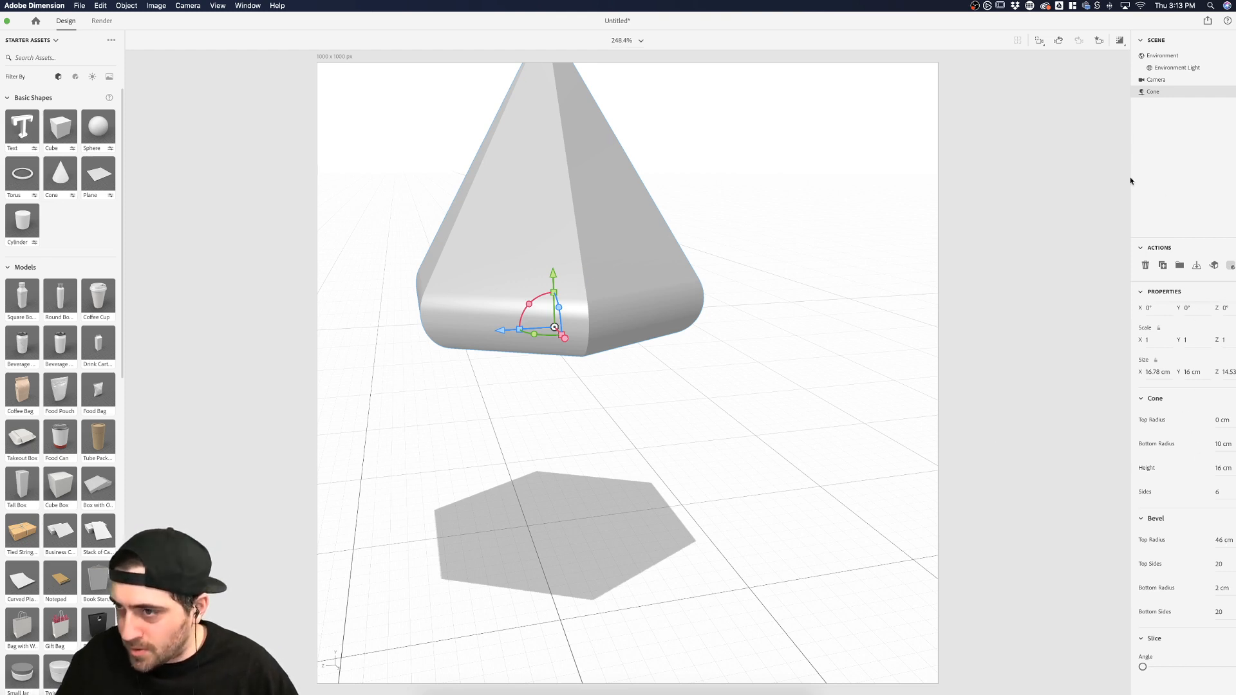
pyautogui.click(946, 258)
pyautogui.click(660, 277)
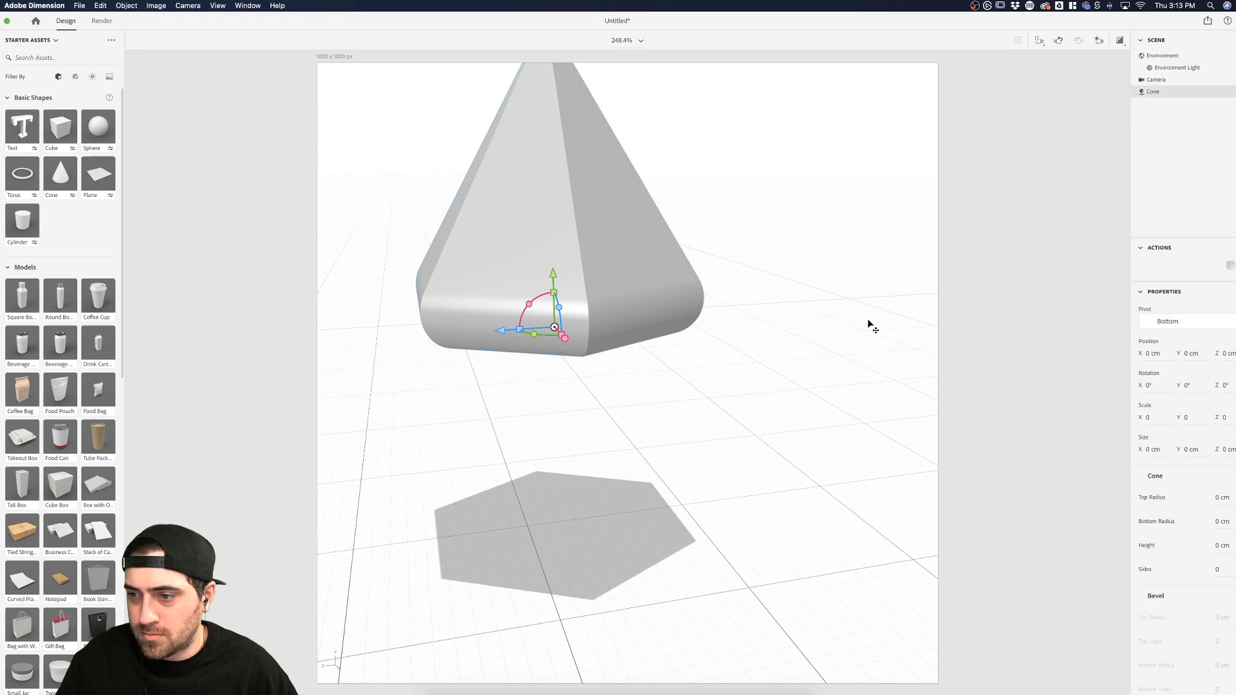
# Change the cone's pivot to Center and reselect the cone
pyautogui.click(1185, 321)
pyautogui.click(1175, 353)
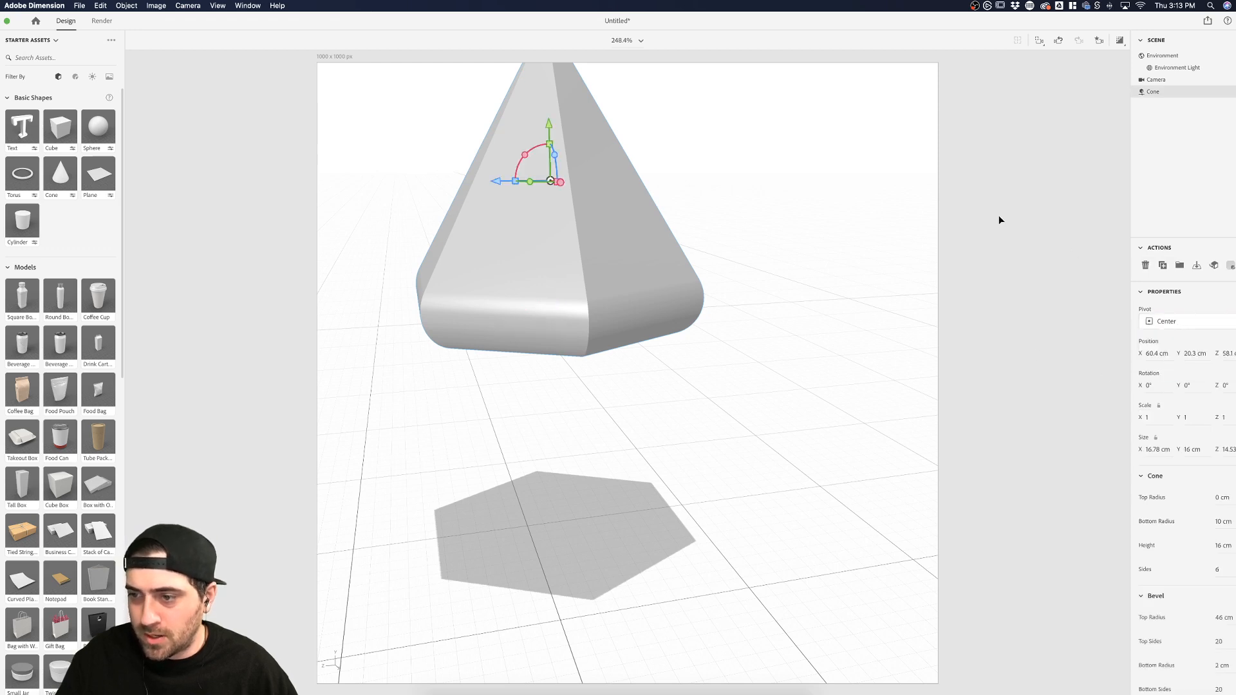
pyautogui.click(999, 215)
pyautogui.click(610, 216)
# Set the cone's top radius to 6 cm and its bevel's top radius to 45 cm
pyautogui.scroll(5, 610, 215)
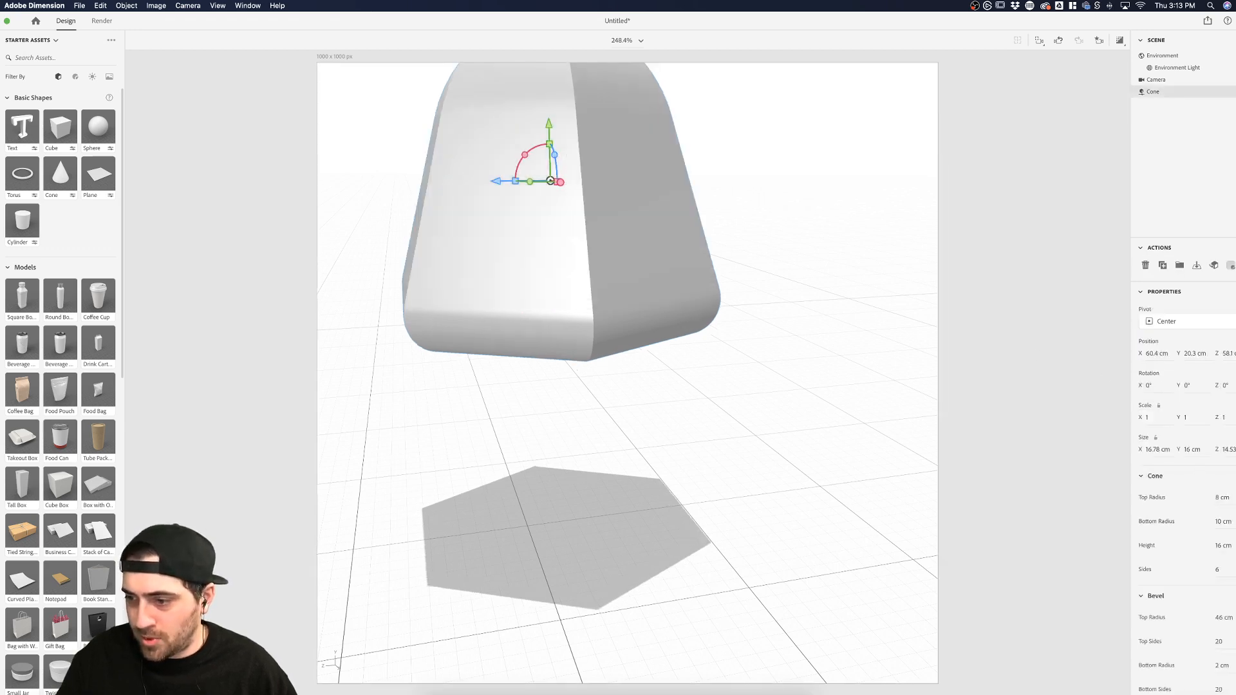
pyautogui.moveTo(1221, 497); pyautogui.dragTo(1196, 497)
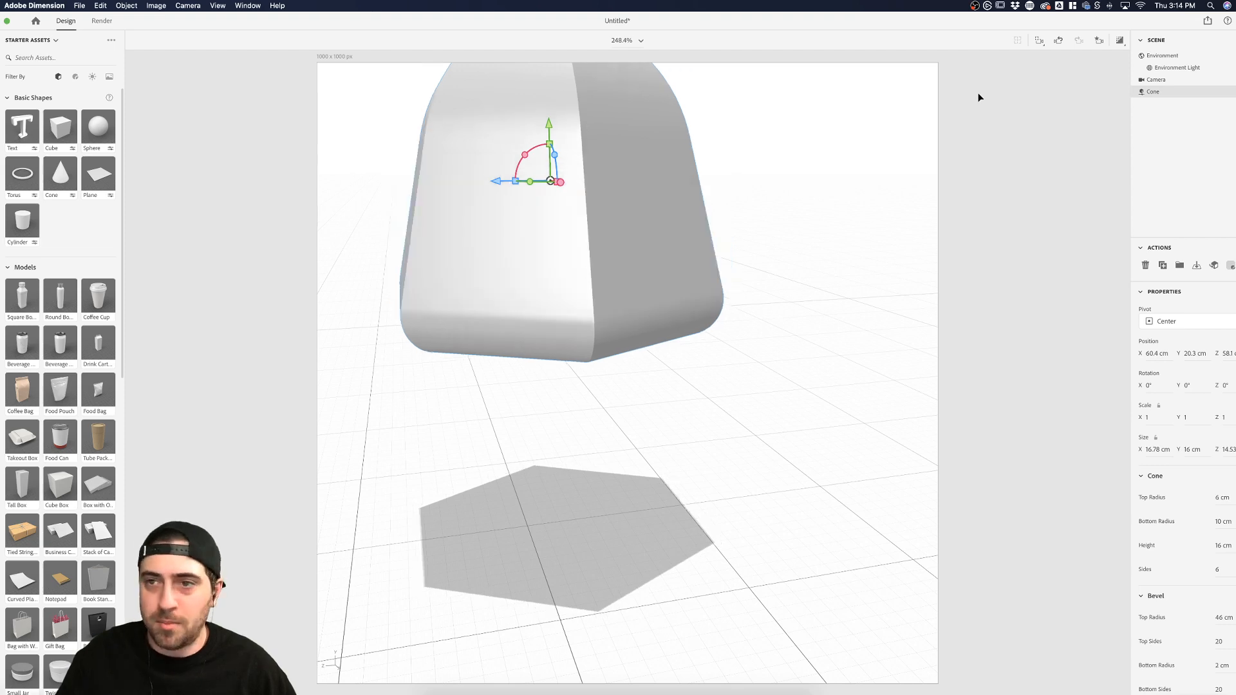
pyautogui.scroll(-5, 395, 235)
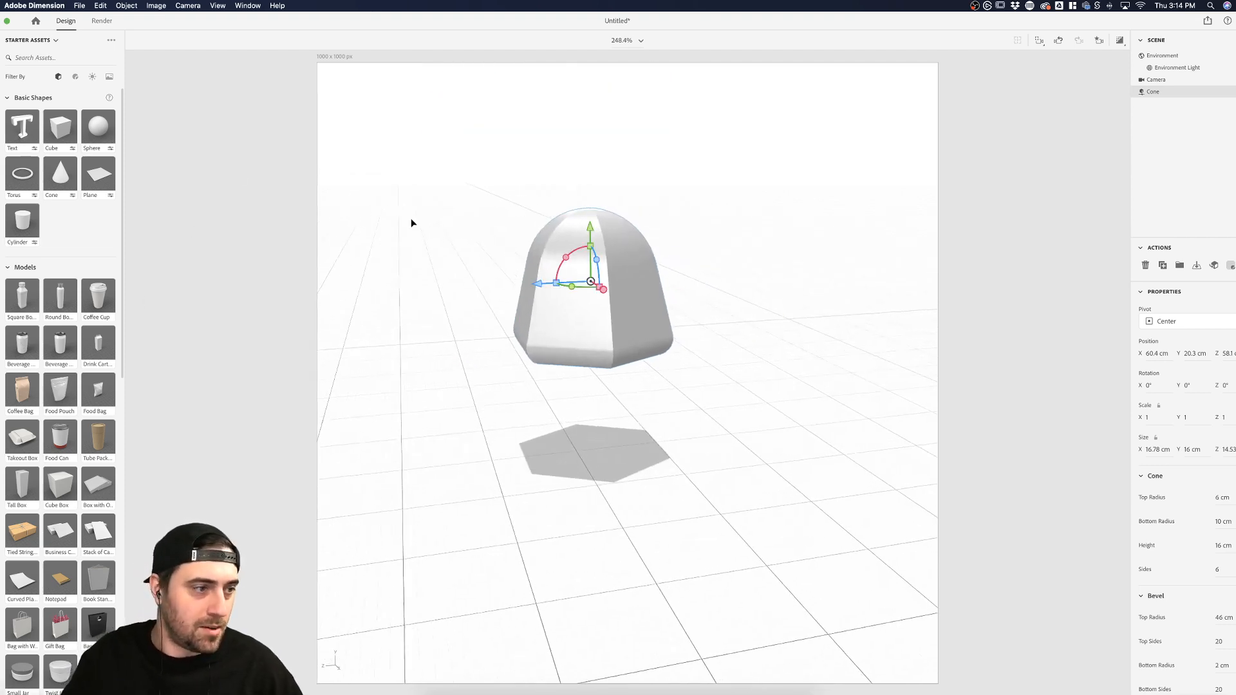
pyautogui.click(754, 243)
pyautogui.click(636, 296)
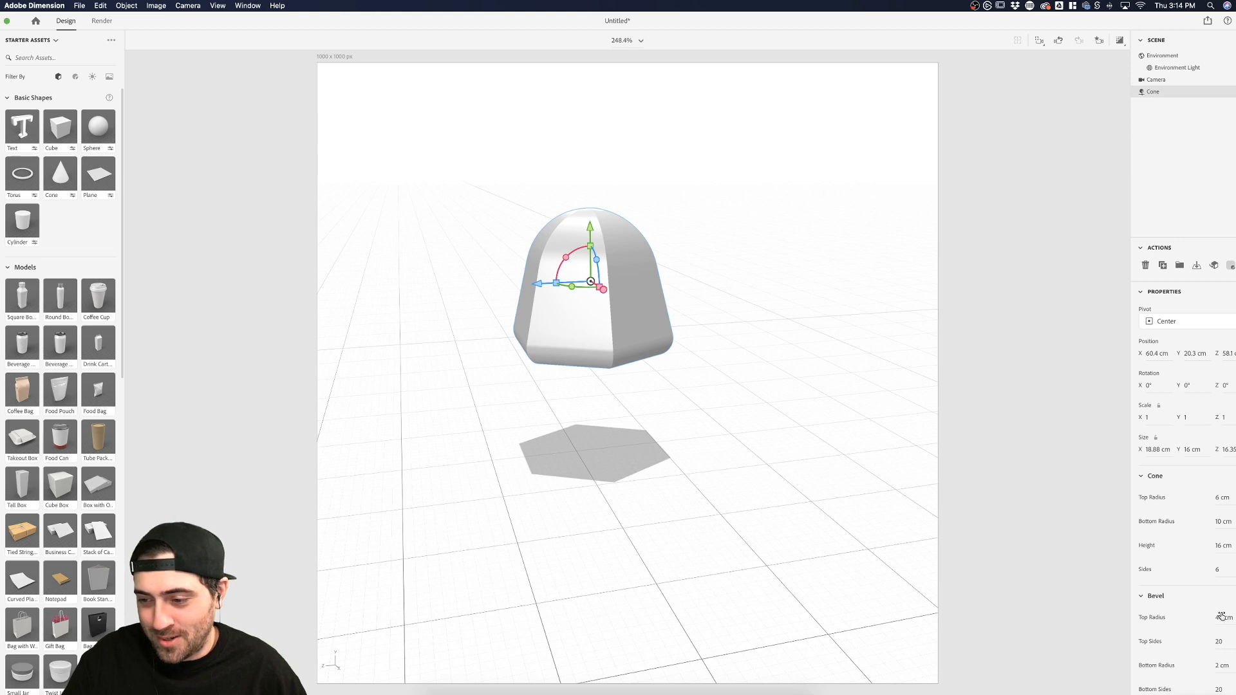
pyautogui.moveTo(1219, 620); pyautogui.dragTo(1230, 618)
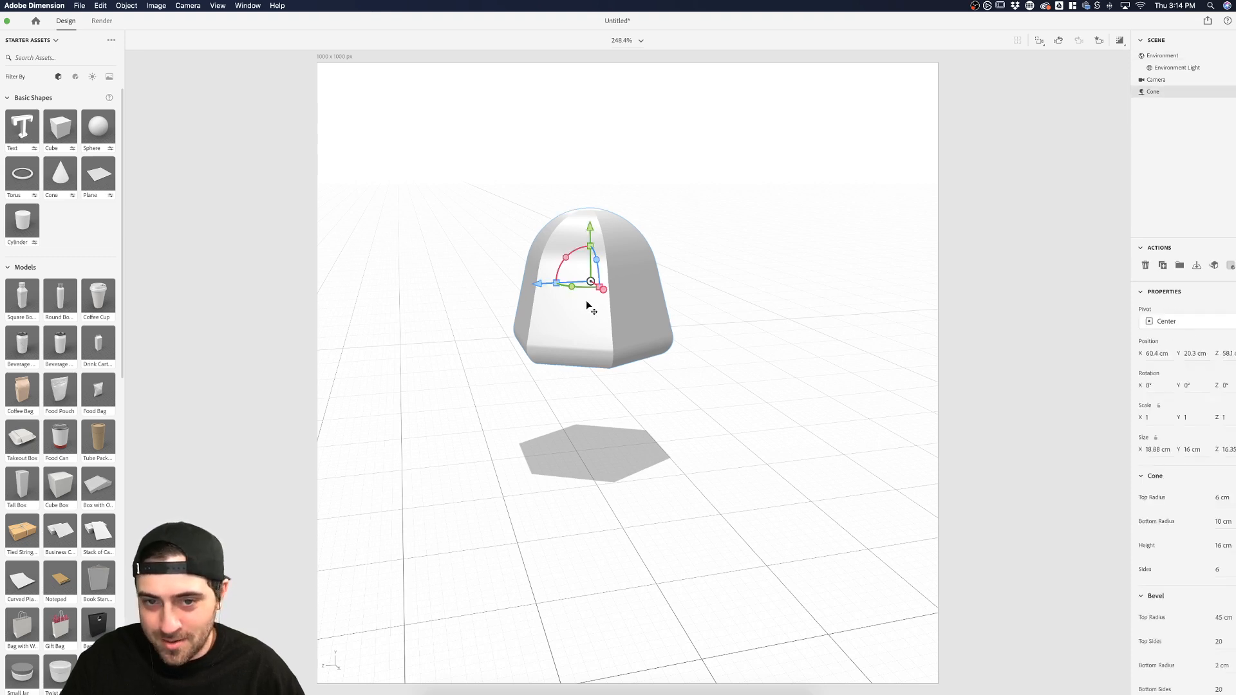
# Increase the cone's top radius to 11 cm and its sides to 18
pyautogui.scroll(-1, 1134, 528)
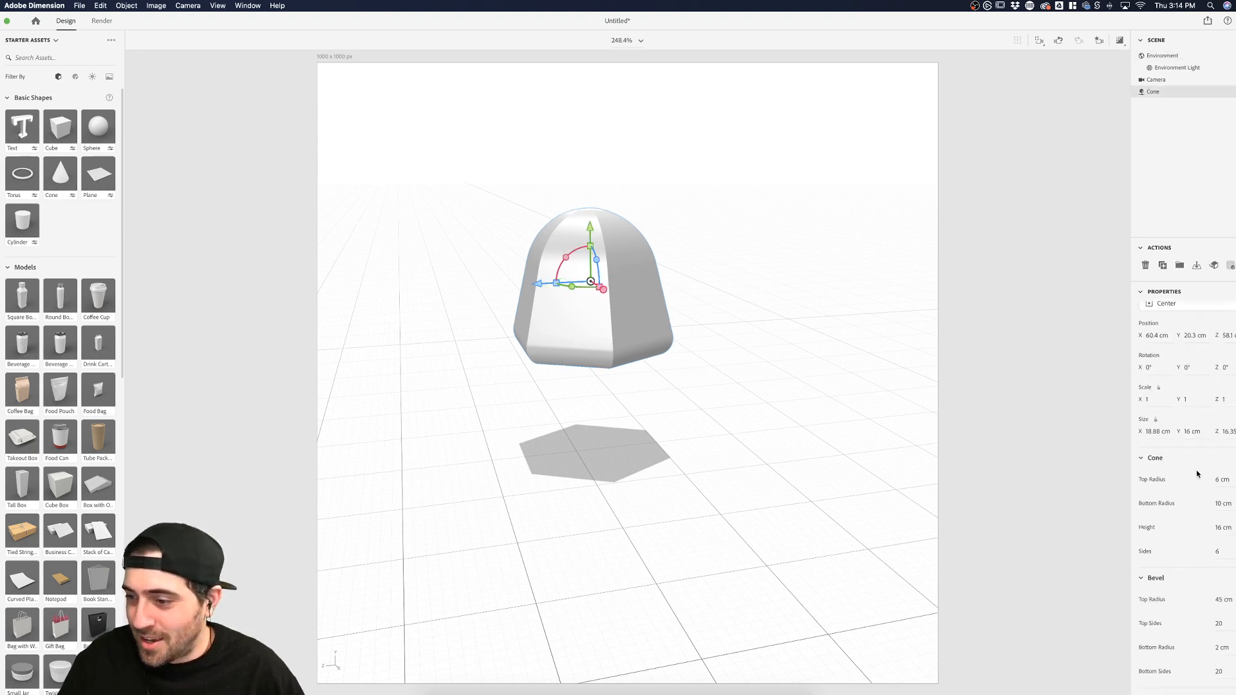
pyautogui.moveTo(1218, 480)
pyautogui.mouseDown()
pyautogui.moveTo(1234, 480)
pyautogui.moveTo(1217, 477)
pyautogui.mouseUp()
pyautogui.moveTo(1217, 551); pyautogui.dragTo(1222, 552)
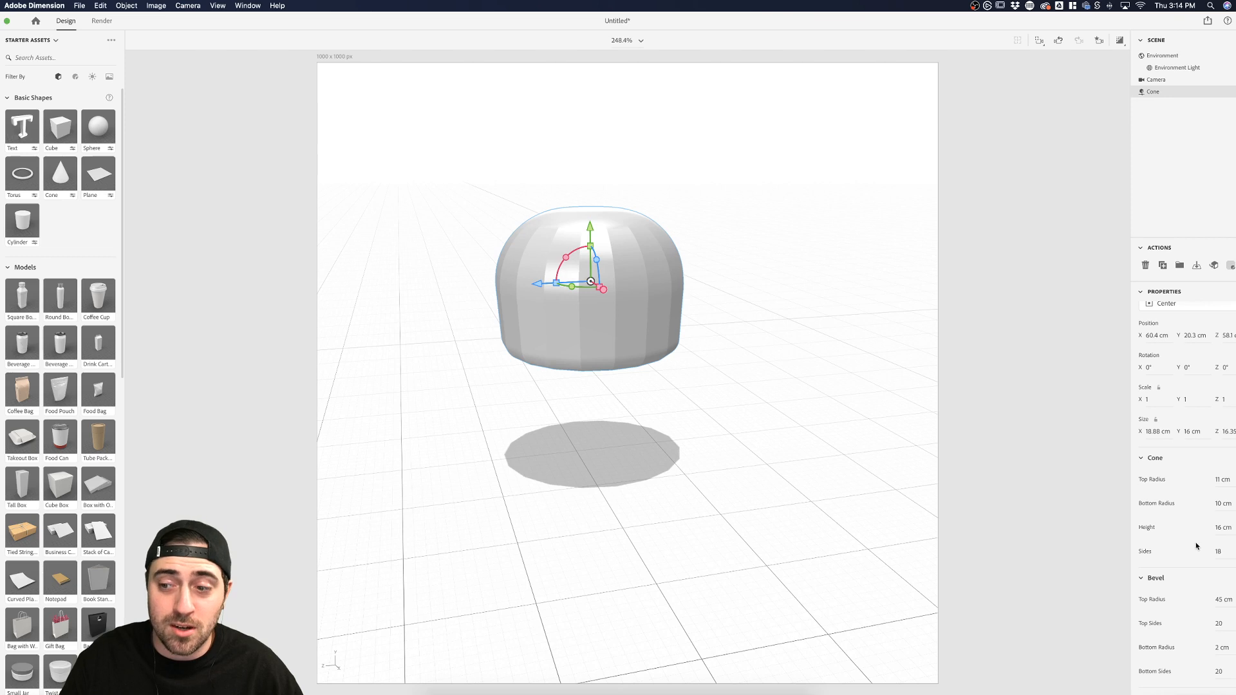
# Set the cone's sides to 9 and its top radius to 0 cm
pyautogui.scroll(-2, 1184, 564)
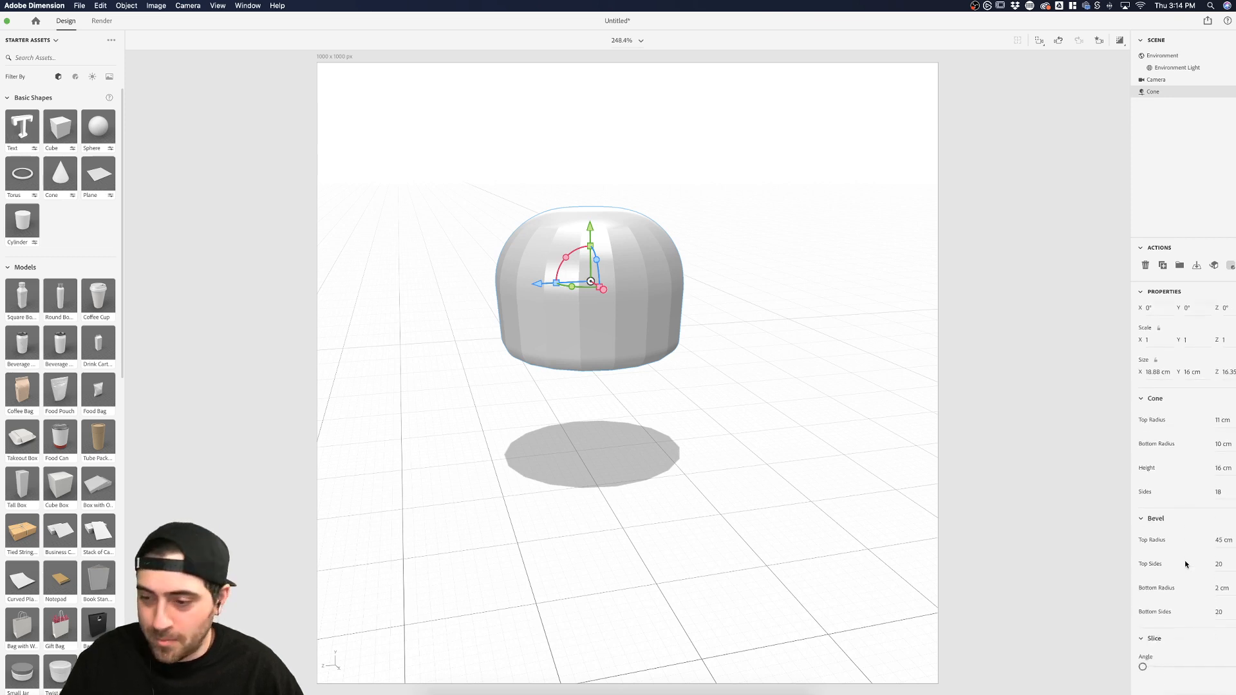
pyautogui.doubleClick(1217, 492)
pyautogui.write('3')
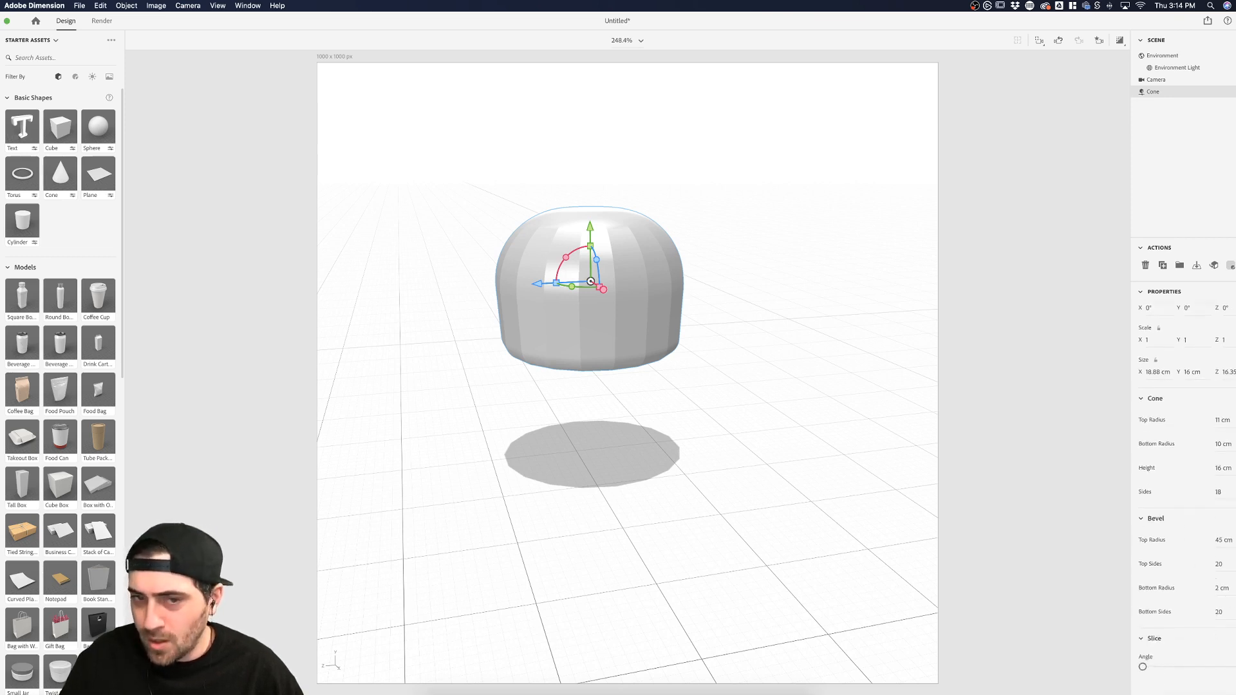
pyautogui.press('Return')
pyautogui.write('9')
pyautogui.press('Return')
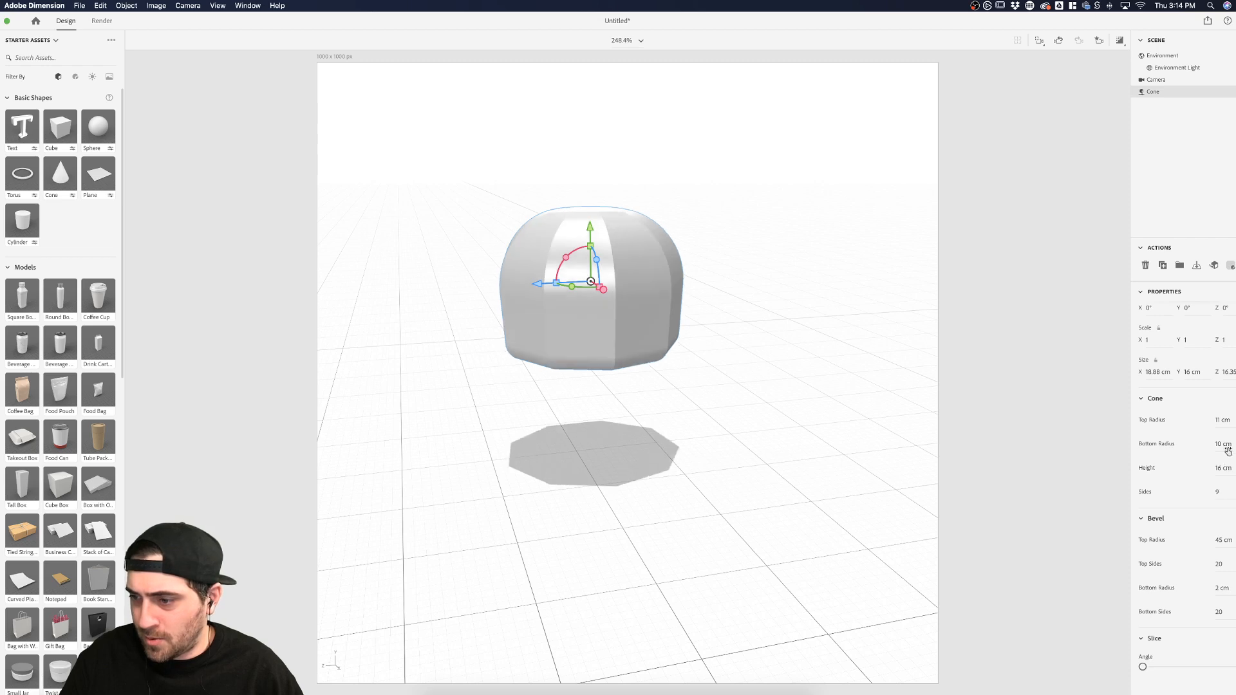
pyautogui.write('0')
pyautogui.press('Return')
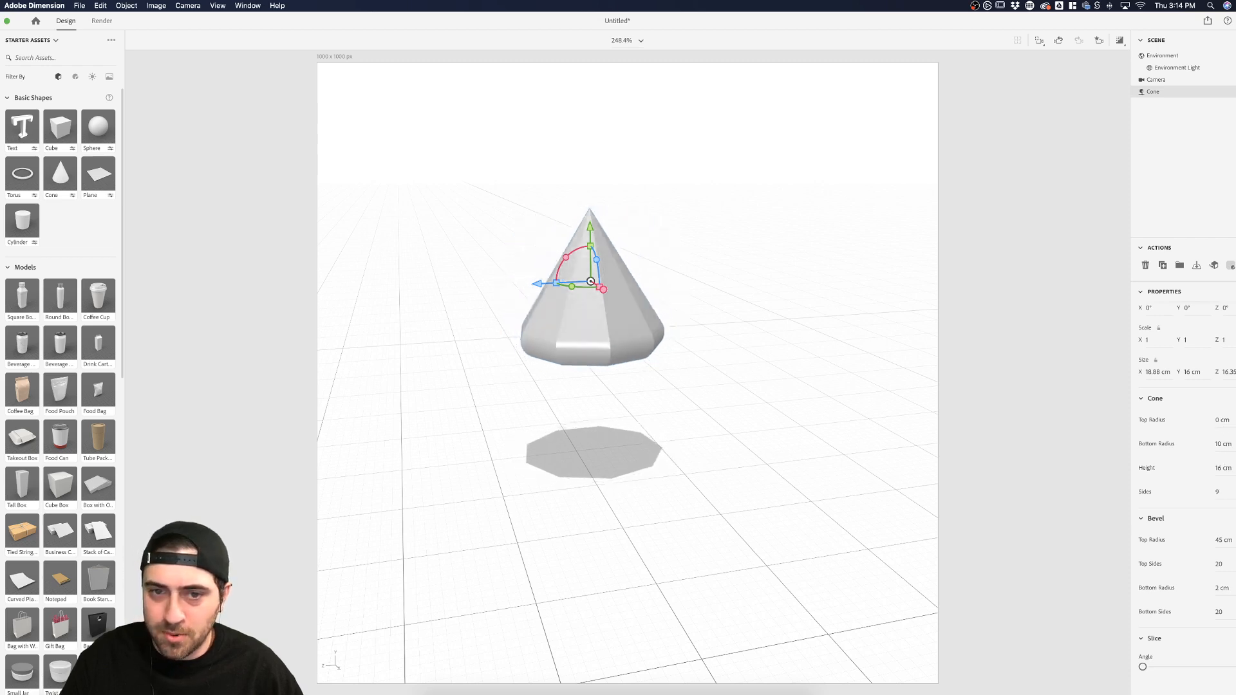
# Set the bottom radius of the cone's bevel to 9 cm to form a teardrop, and reselect it
pyautogui.doubleClick(1220, 591)
pyautogui.write('5')
pyautogui.press('Return')
pyautogui.write('8')
pyautogui.press('Return')
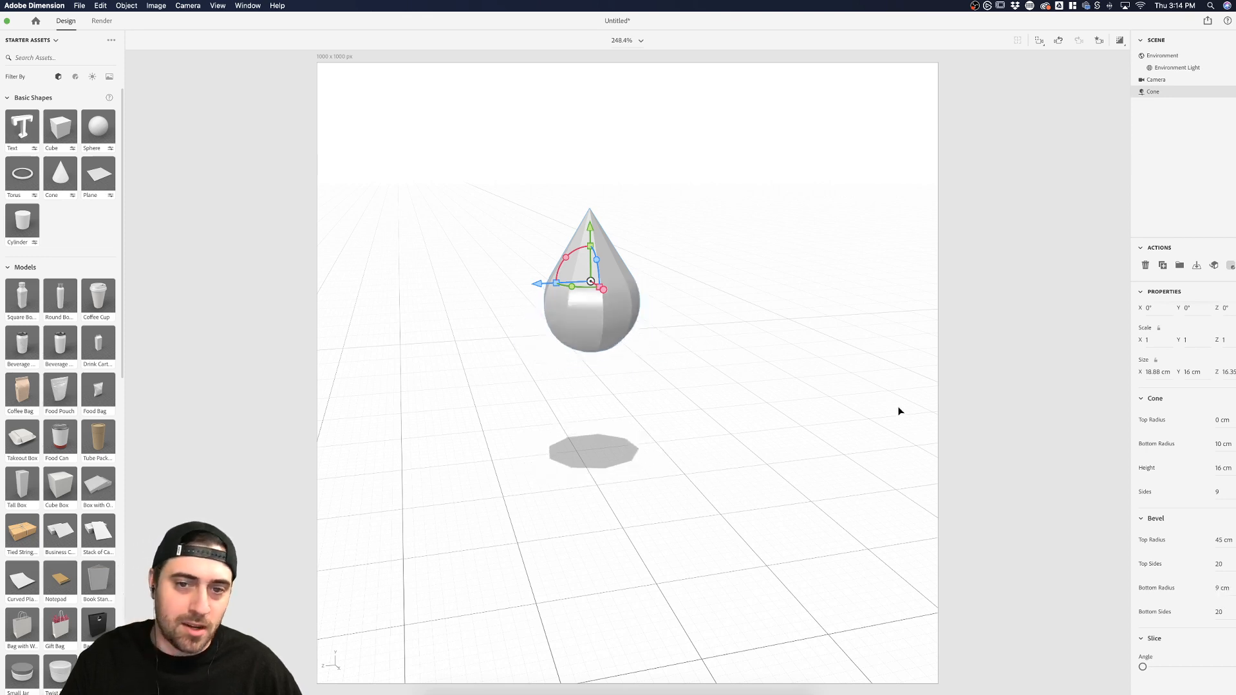
pyautogui.click(958, 386)
pyautogui.click(619, 285)
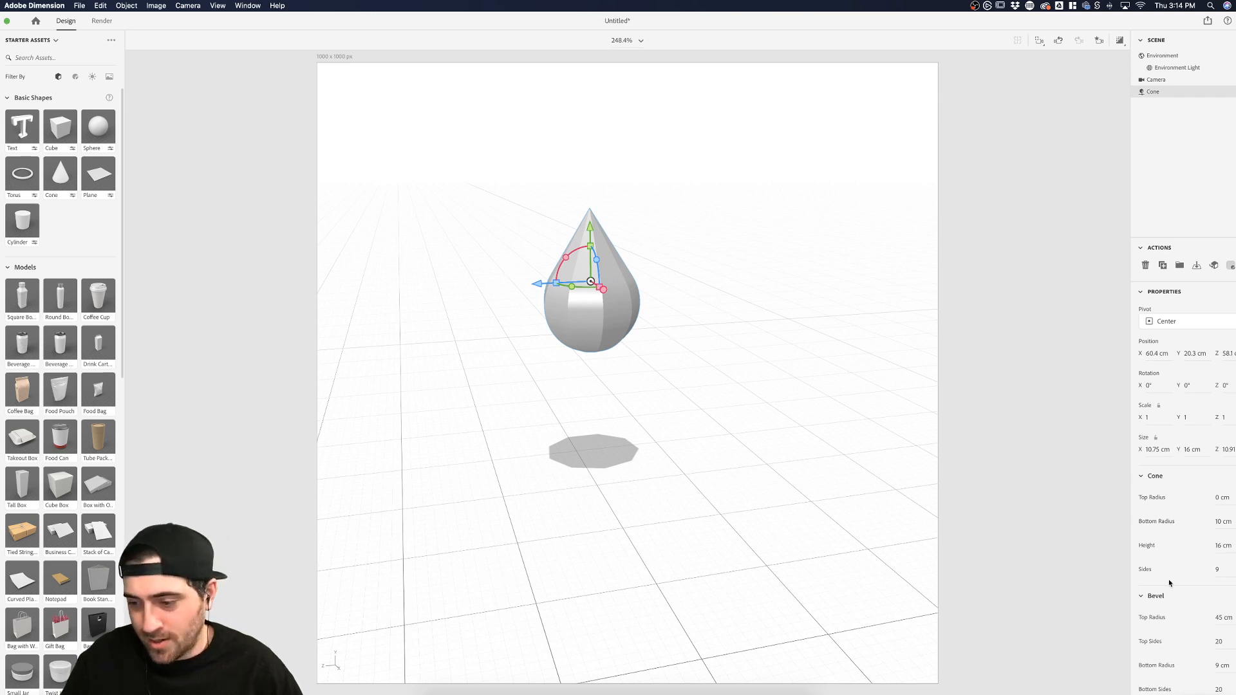
# Set the teardrop's bevel to 23 bottom sides, 24 top sides and a top radius of 43 cm
pyautogui.scroll(-3, 1170, 582)
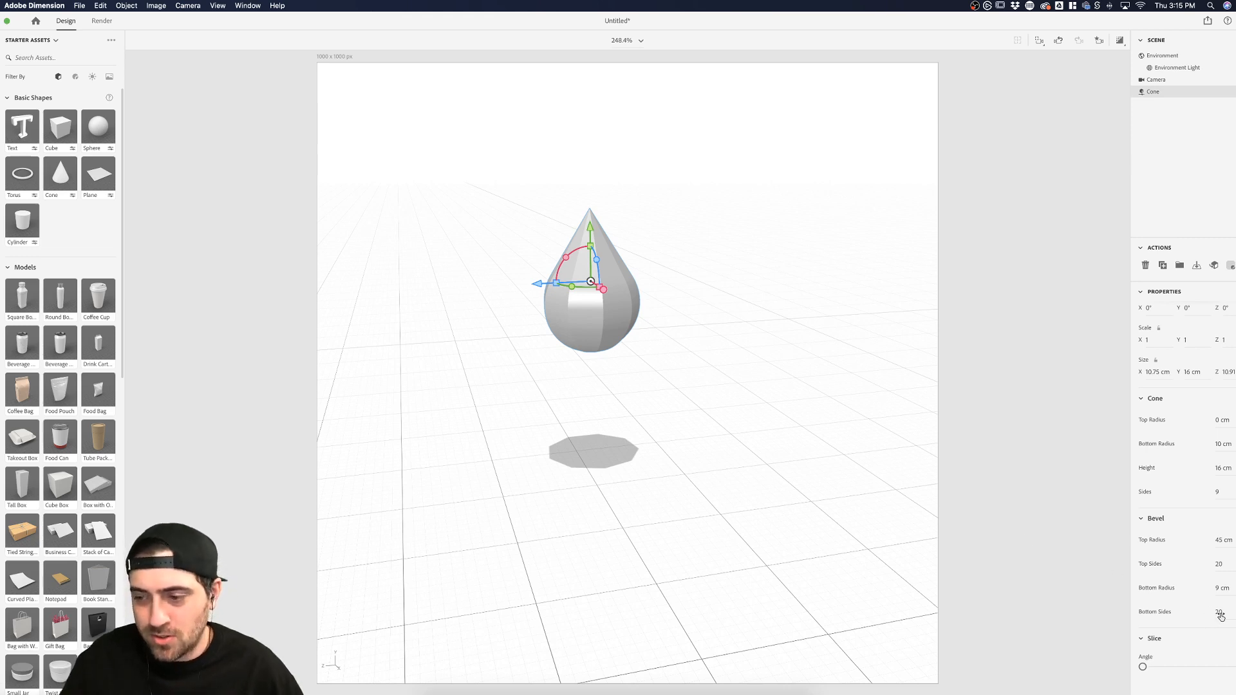
pyautogui.moveTo(1222, 615); pyautogui.dragTo(1217, 588)
pyautogui.moveTo(1219, 564); pyautogui.dragTo(1228, 541)
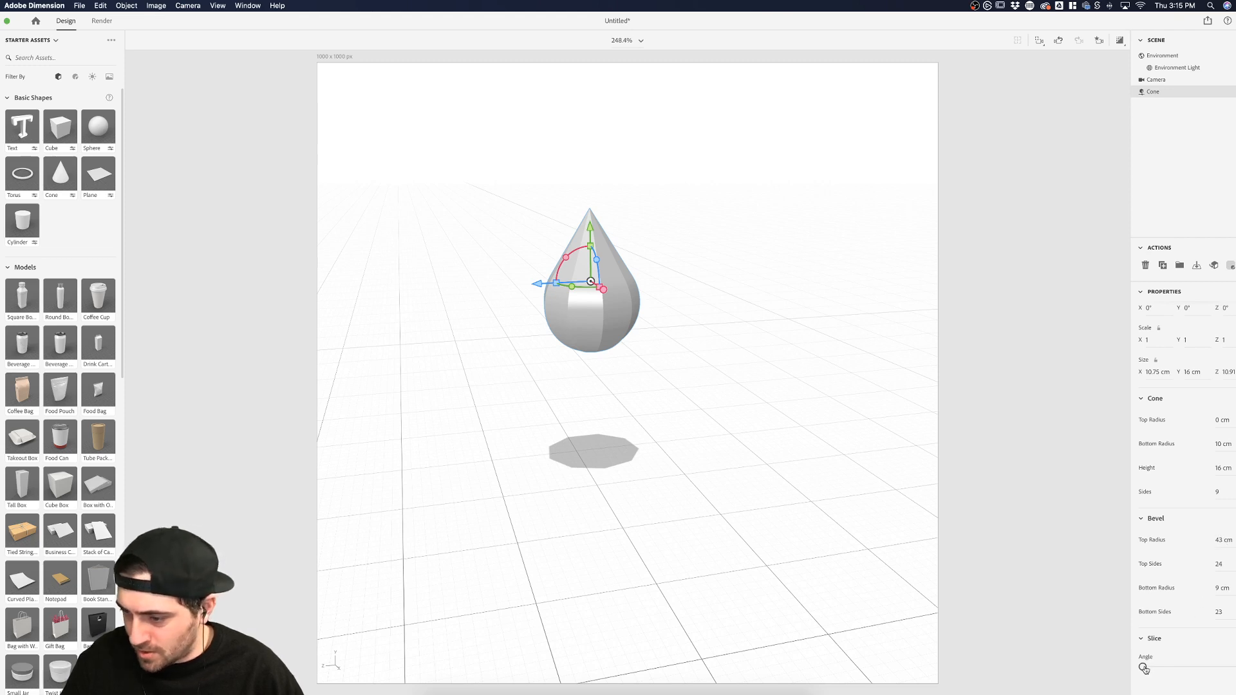
# Slice the teardrop roughly in half and rotate it to -45° around the Y axis, then deselect it
pyautogui.moveTo(1143, 667); pyautogui.dragTo(1192, 667)
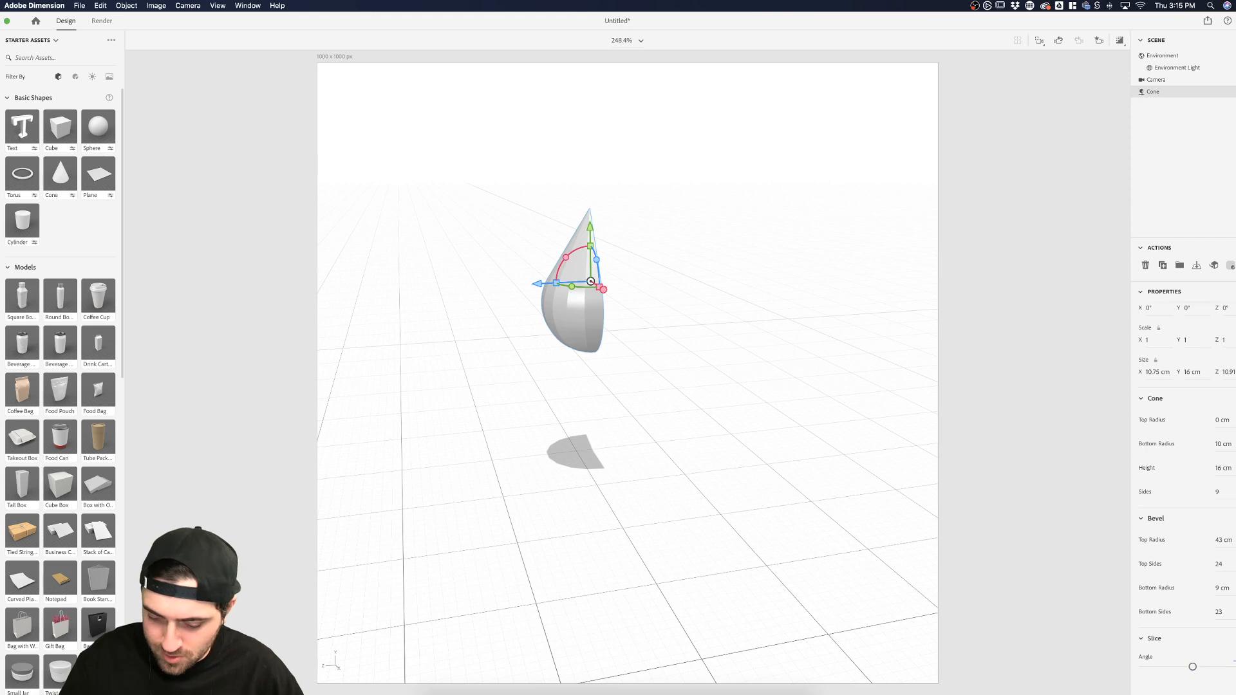
pyautogui.moveTo(1192, 667); pyautogui.dragTo(1195, 667)
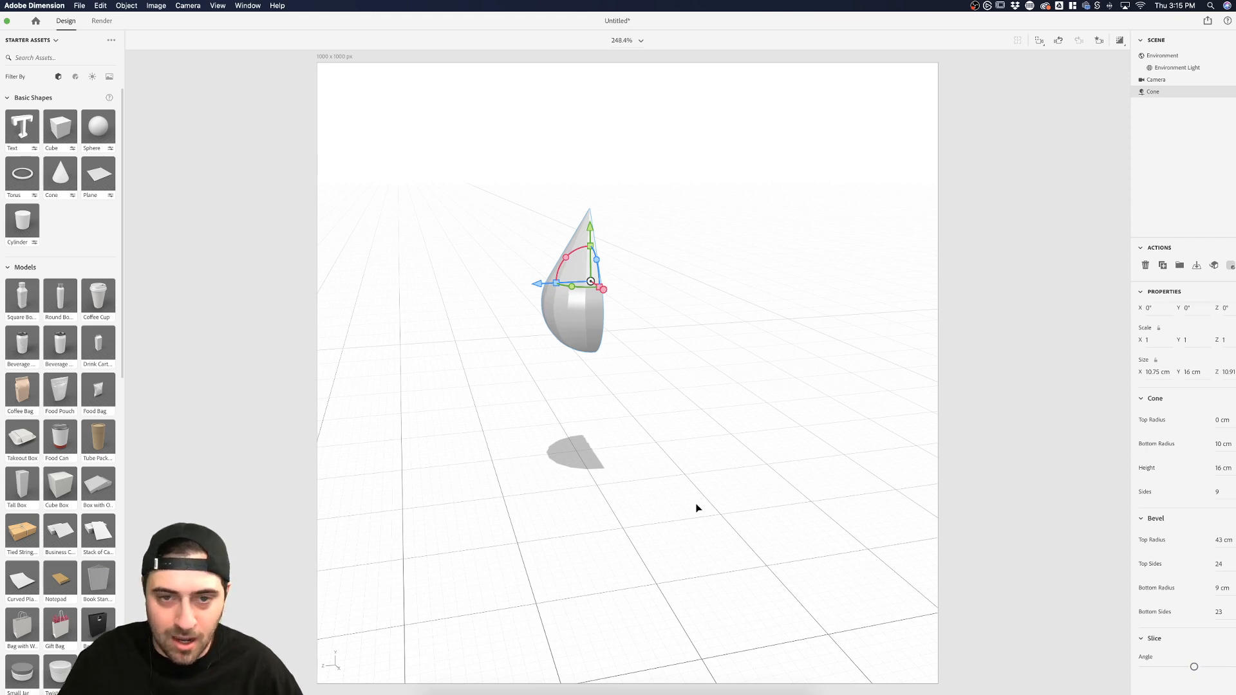
pyautogui.click(848, 423)
pyautogui.click(581, 303)
pyautogui.moveTo(572, 286); pyautogui.dragTo(413, 296)
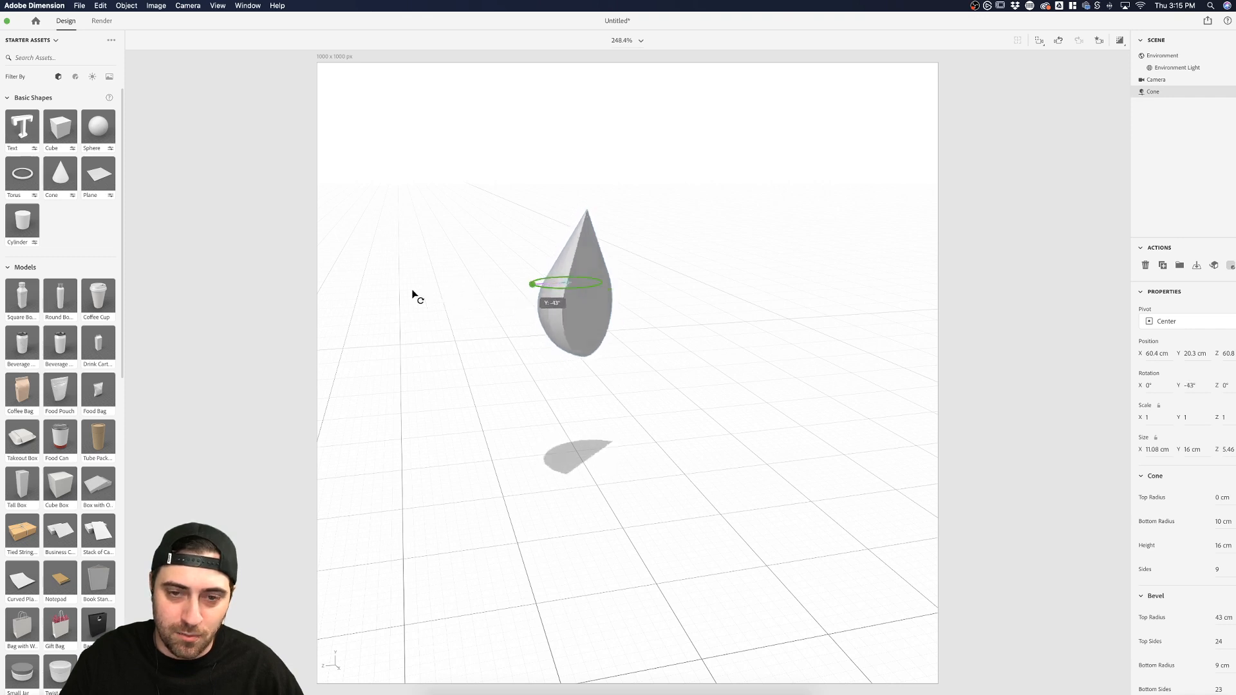
pyautogui.click(676, 325)
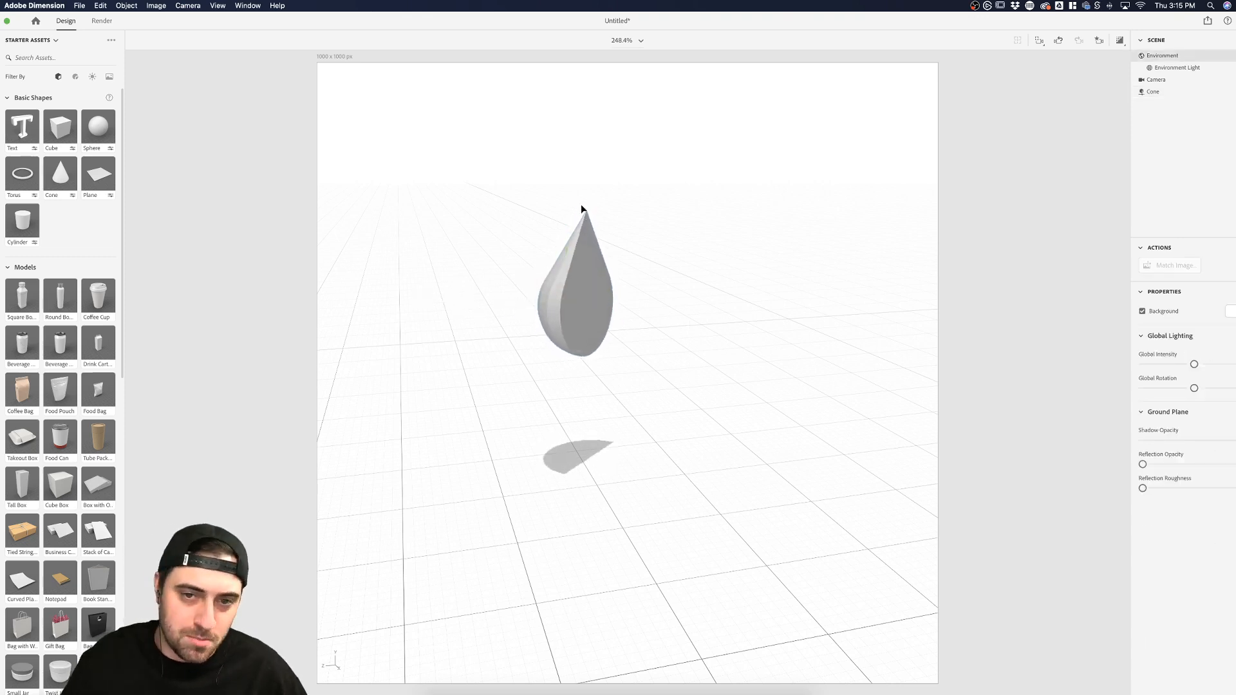
# Turn on the render preview and select the half teardrop
pyautogui.click(1120, 39)
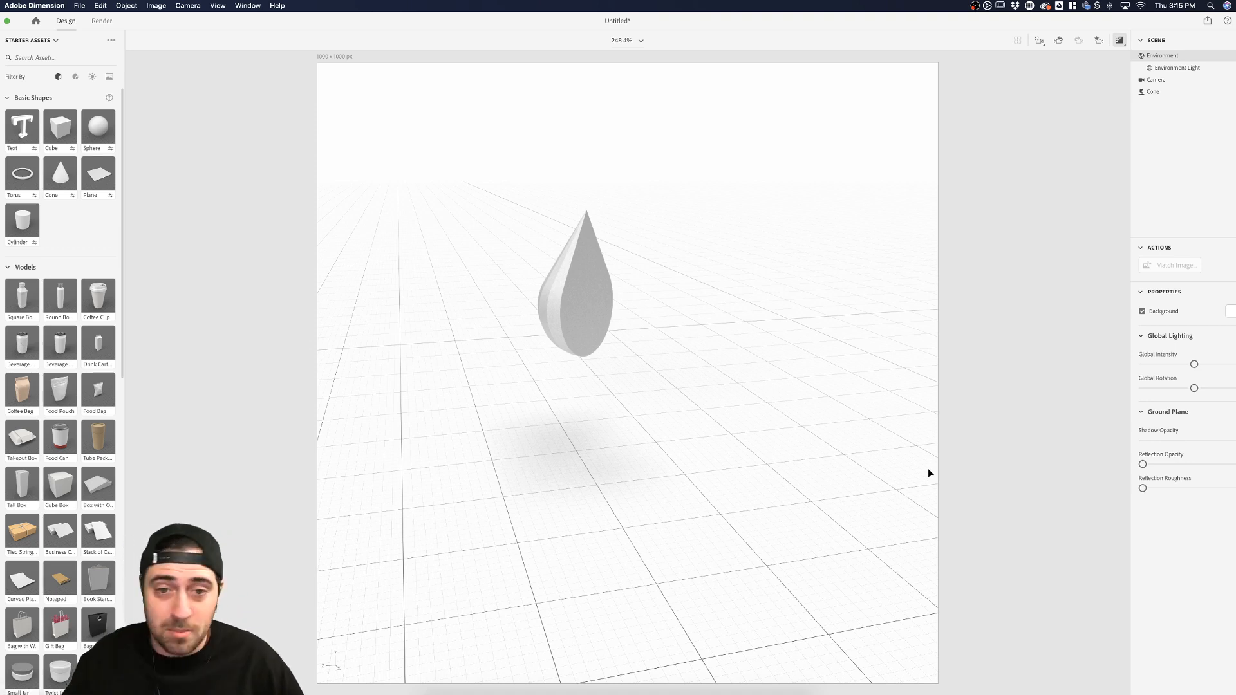
pyautogui.click(589, 304)
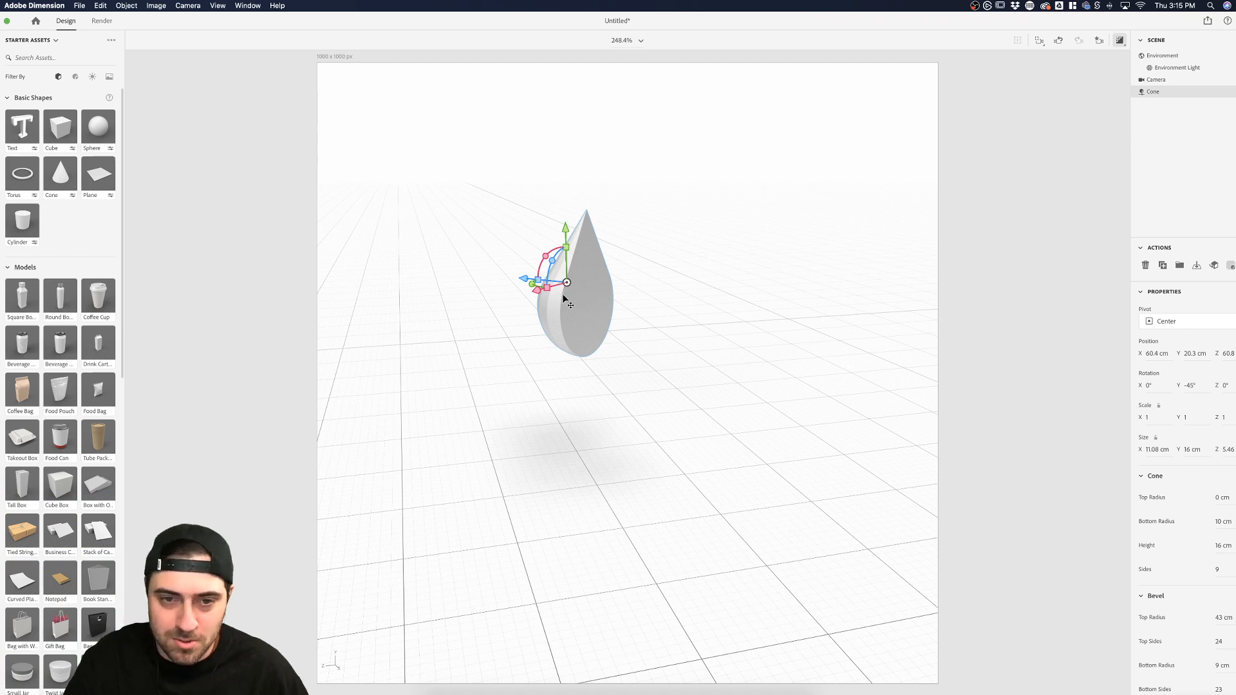
# Remove the teardrop's slice and set its cone sides to 22 and bottom bevel sides to 1, forming a diamond
pyautogui.scroll(-4, 1152, 609)
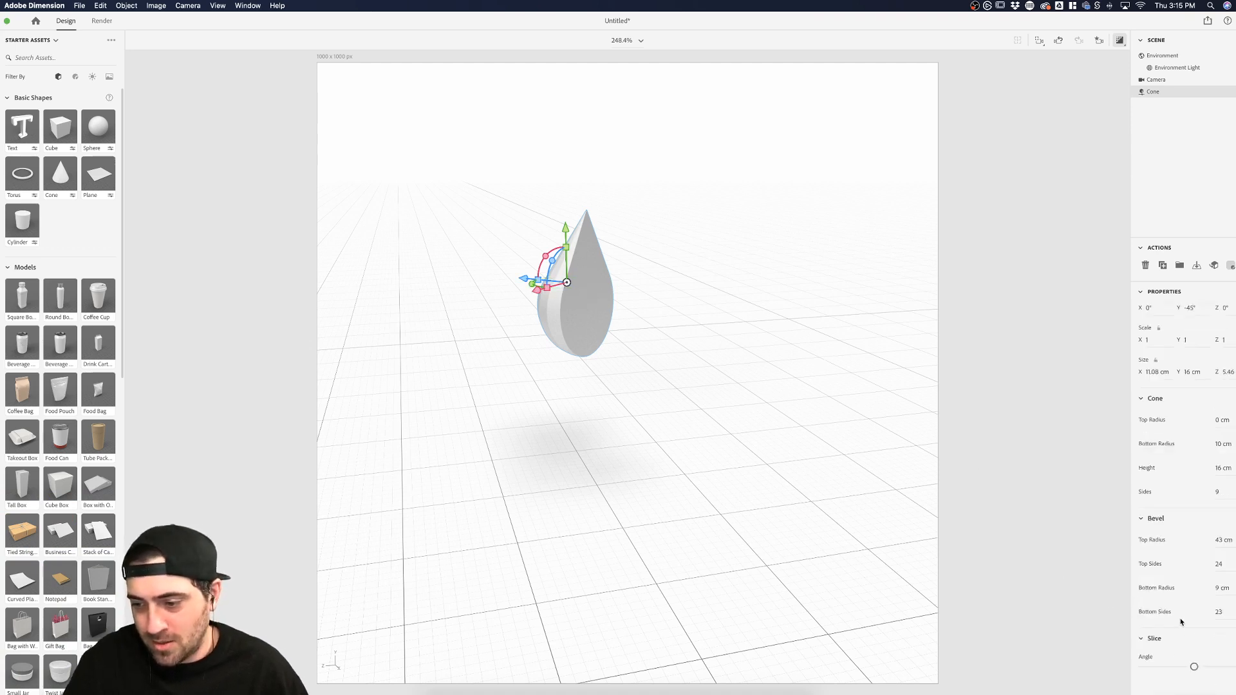
pyautogui.click(1194, 670)
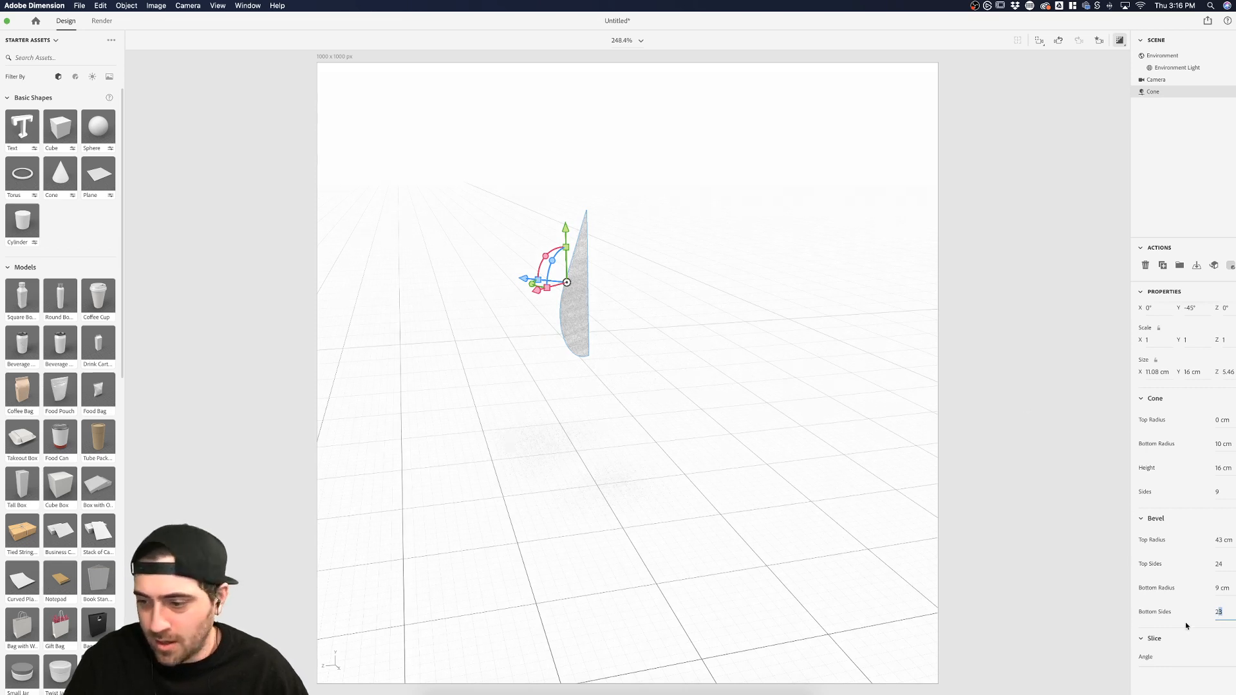
pyautogui.moveTo(1235, 667); pyautogui.dragTo(819, 488)
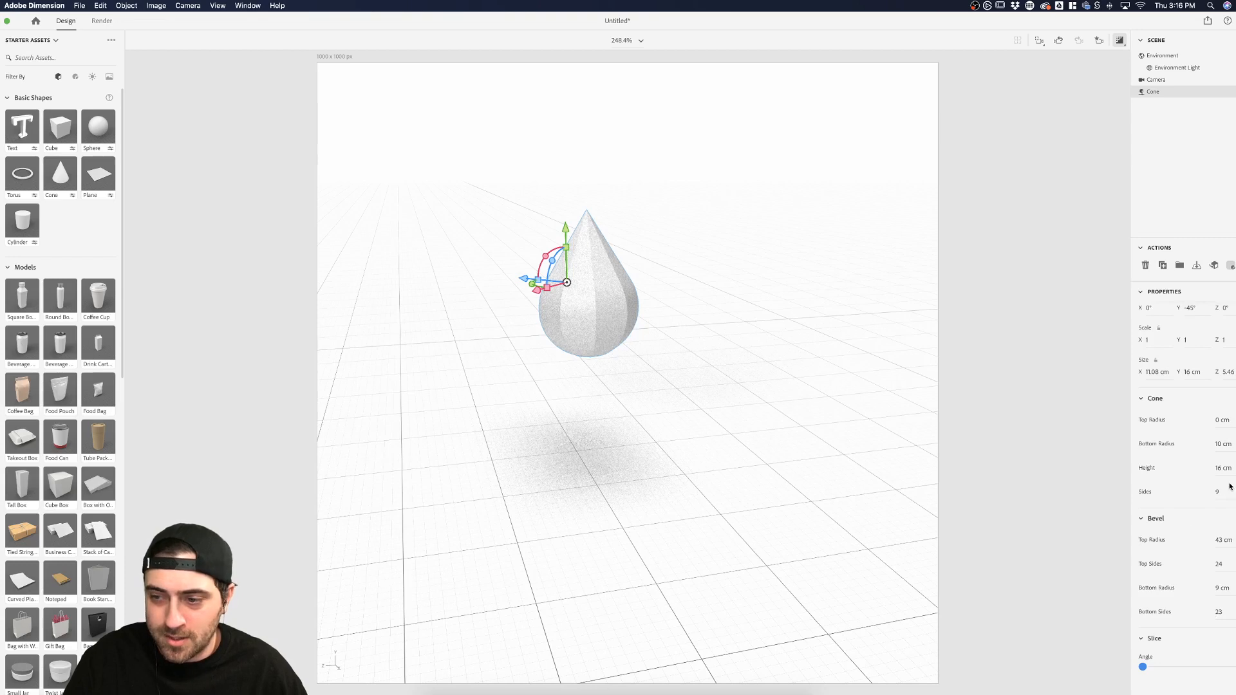
pyautogui.moveTo(1218, 495); pyautogui.dragTo(1234, 497)
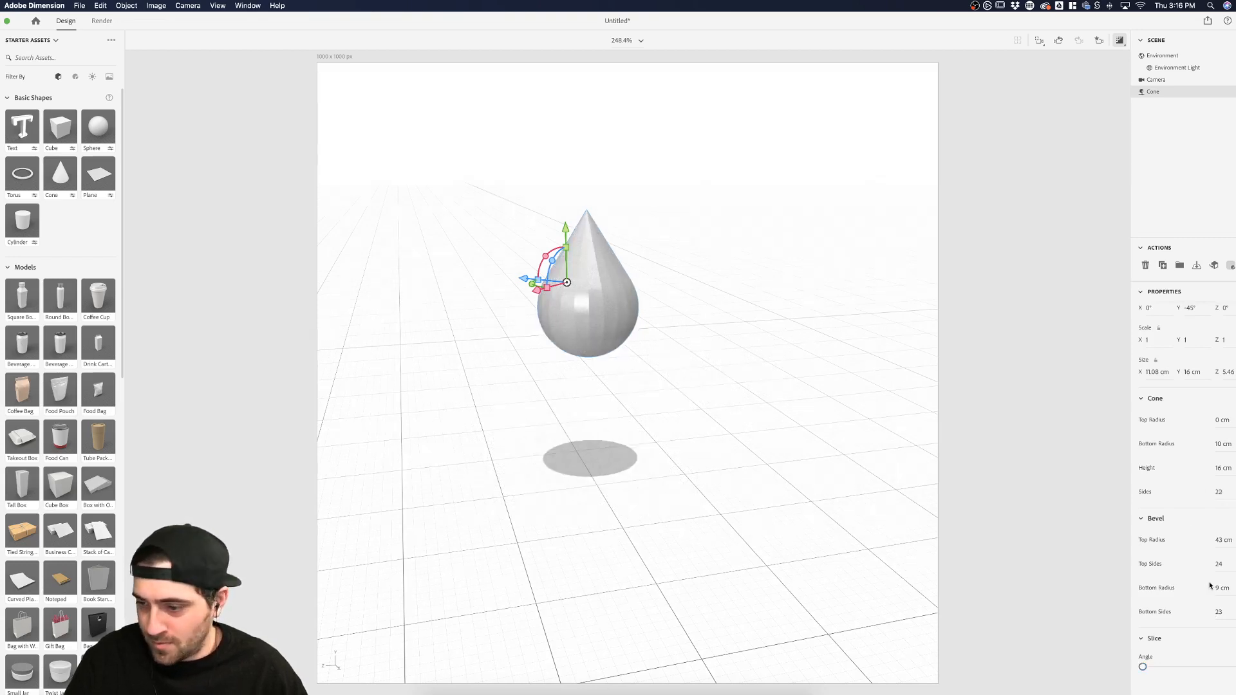
pyautogui.moveTo(1224, 618); pyautogui.dragTo(1188, 618)
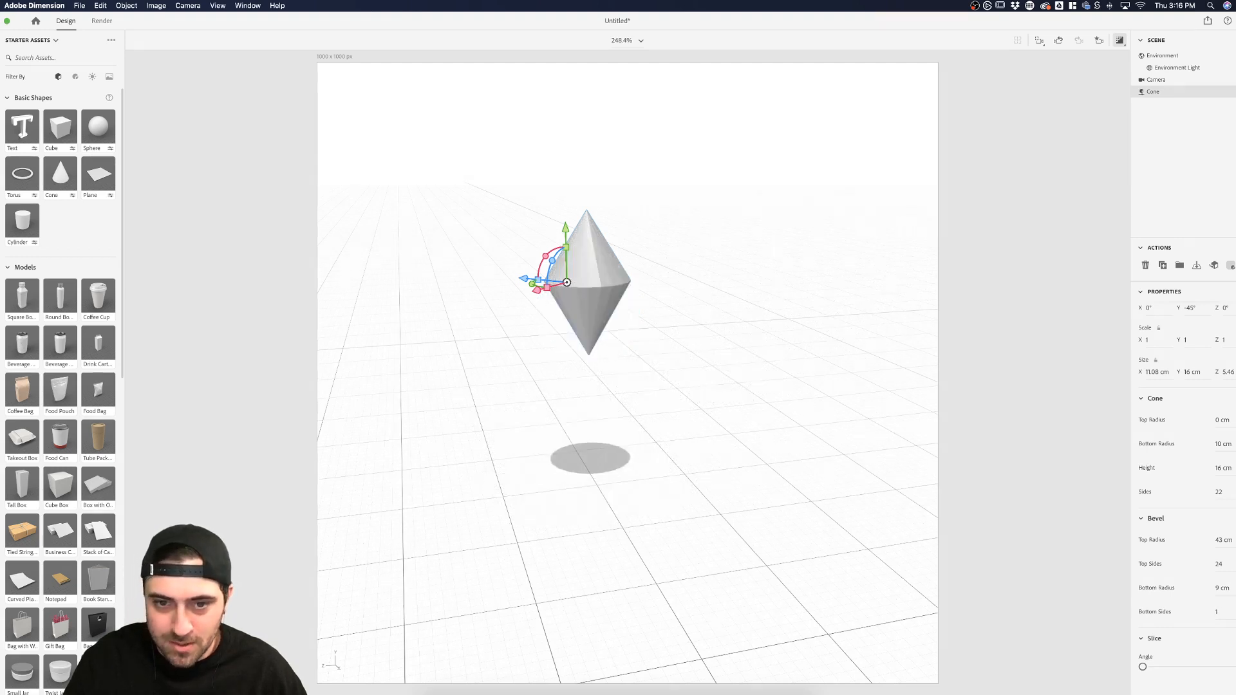
pyautogui.click(1027, 410)
pyautogui.click(596, 296)
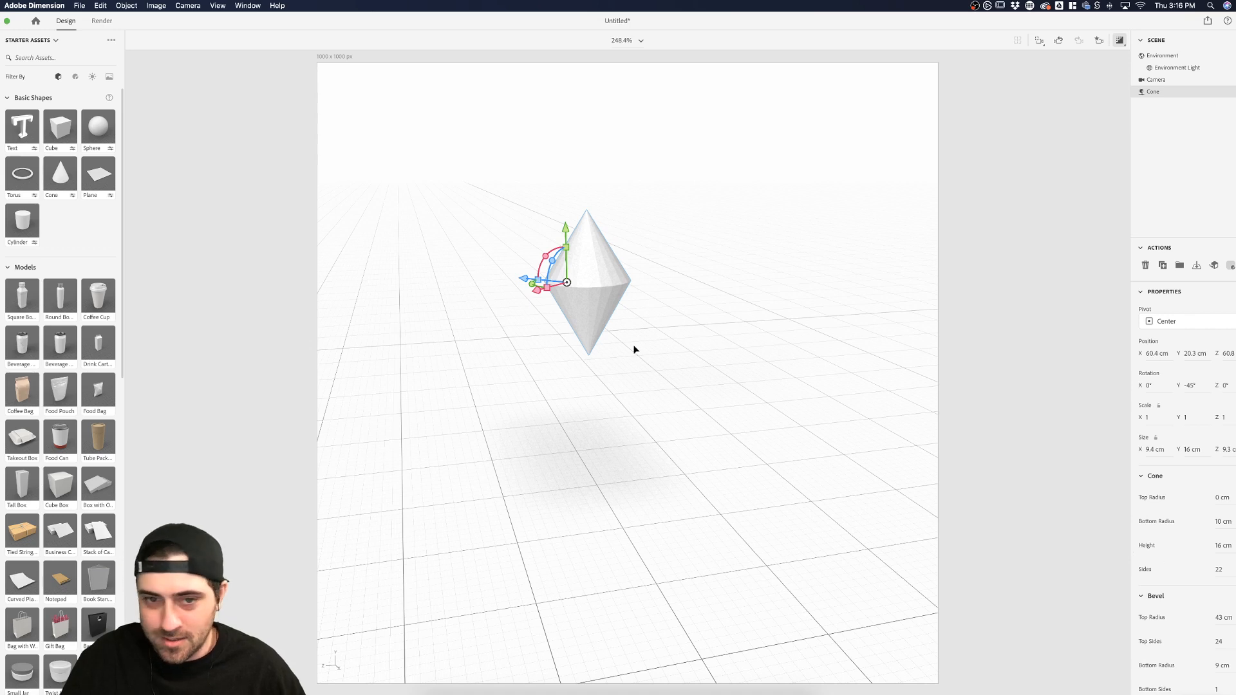
pyautogui.click(1001, 280)
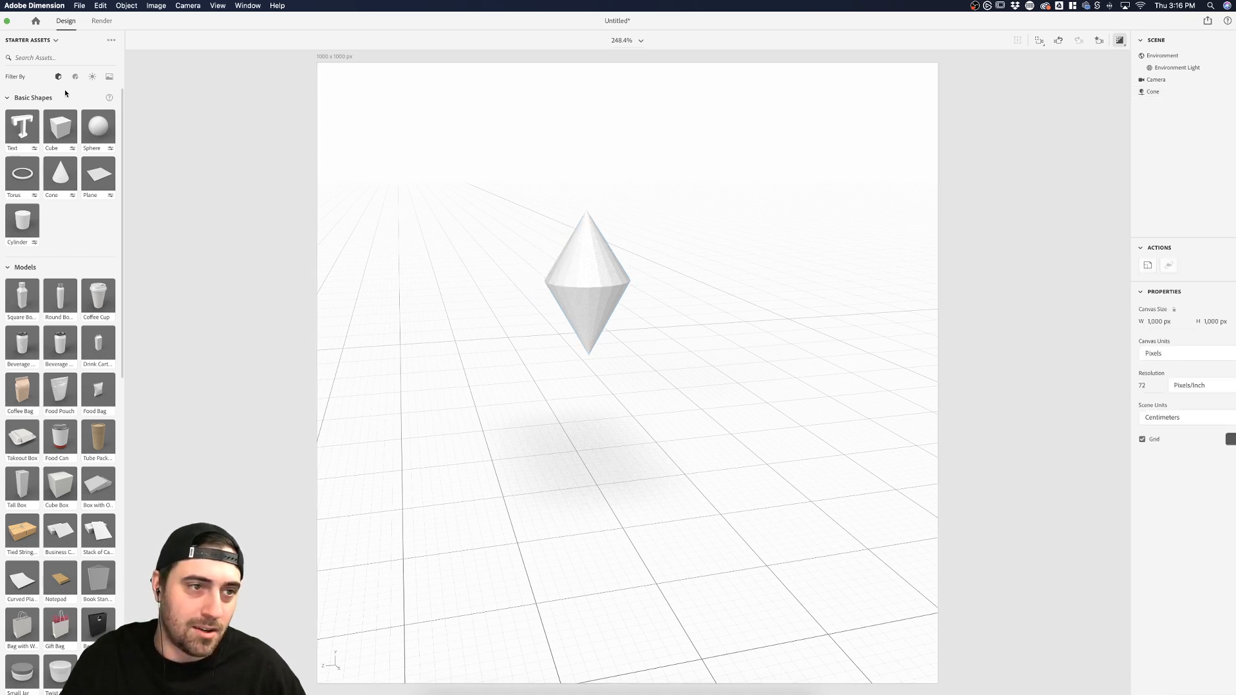
# Apply the Glowing material to the diamond and change its base color to a dark green, then deselect it
pyautogui.click(75, 77)
pyautogui.moveTo(60, 127); pyautogui.dragTo(605, 269)
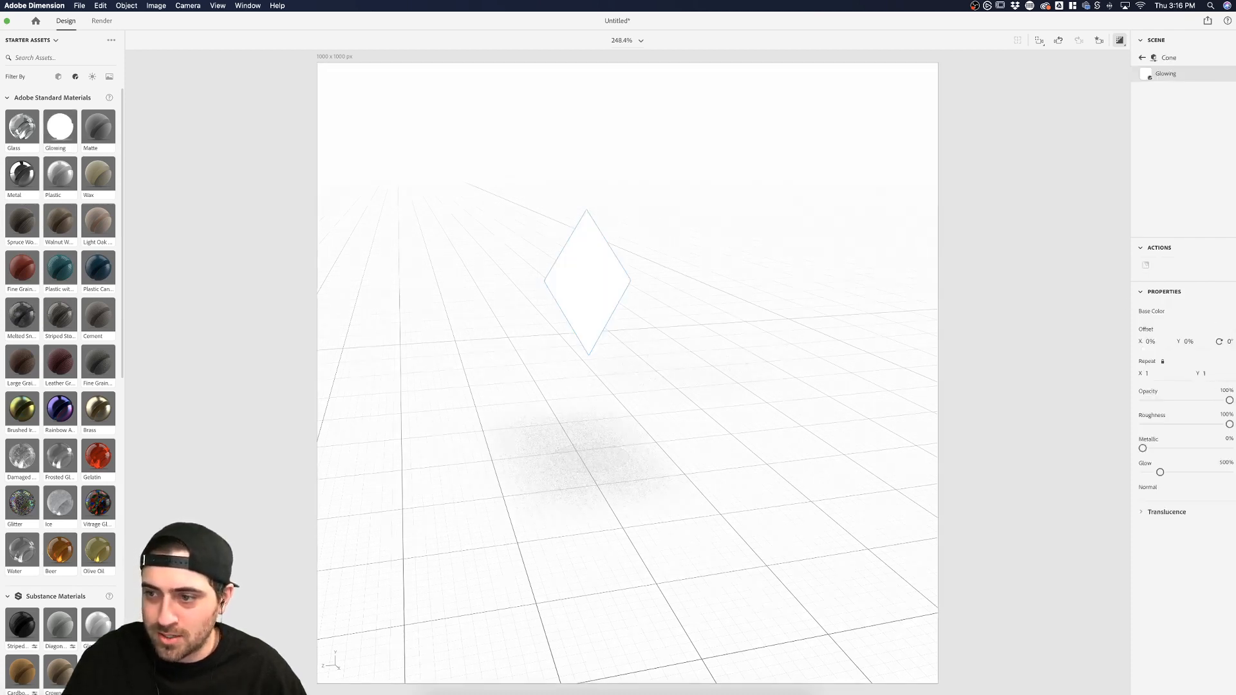
pyautogui.click(1225, 311)
pyautogui.click(1142, 348)
pyautogui.click(1141, 363)
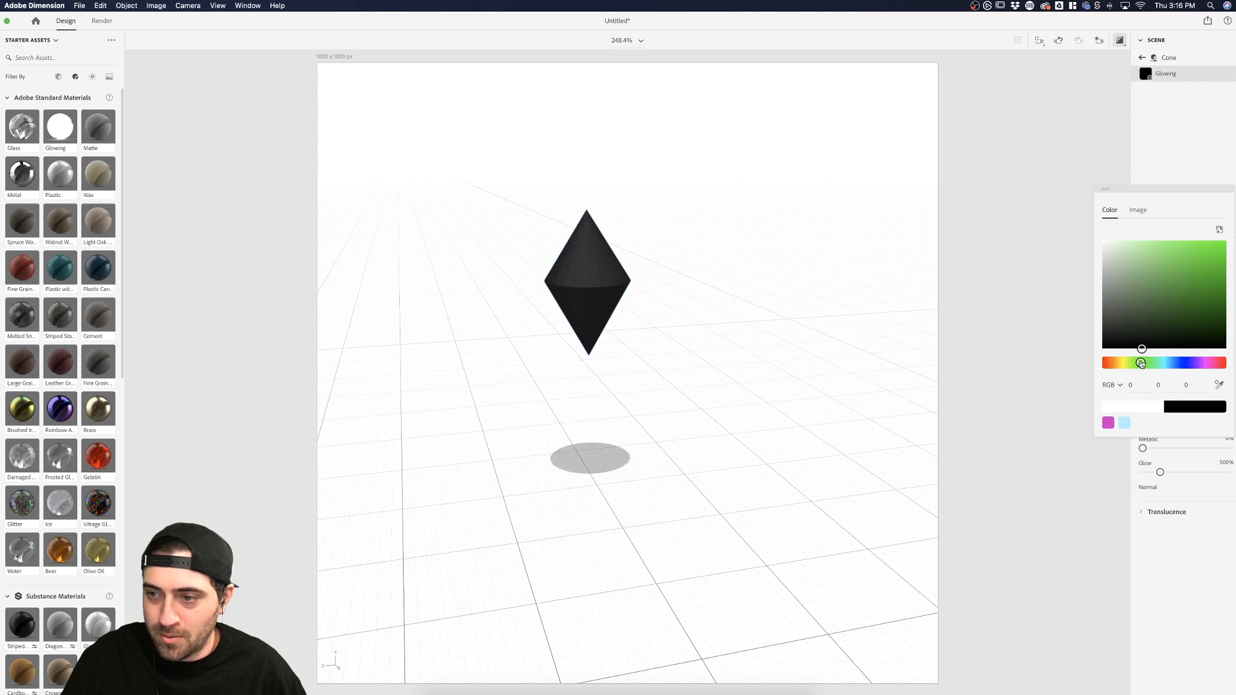
pyautogui.click(1182, 281)
pyautogui.moveTo(1182, 289); pyautogui.dragTo(1192, 311)
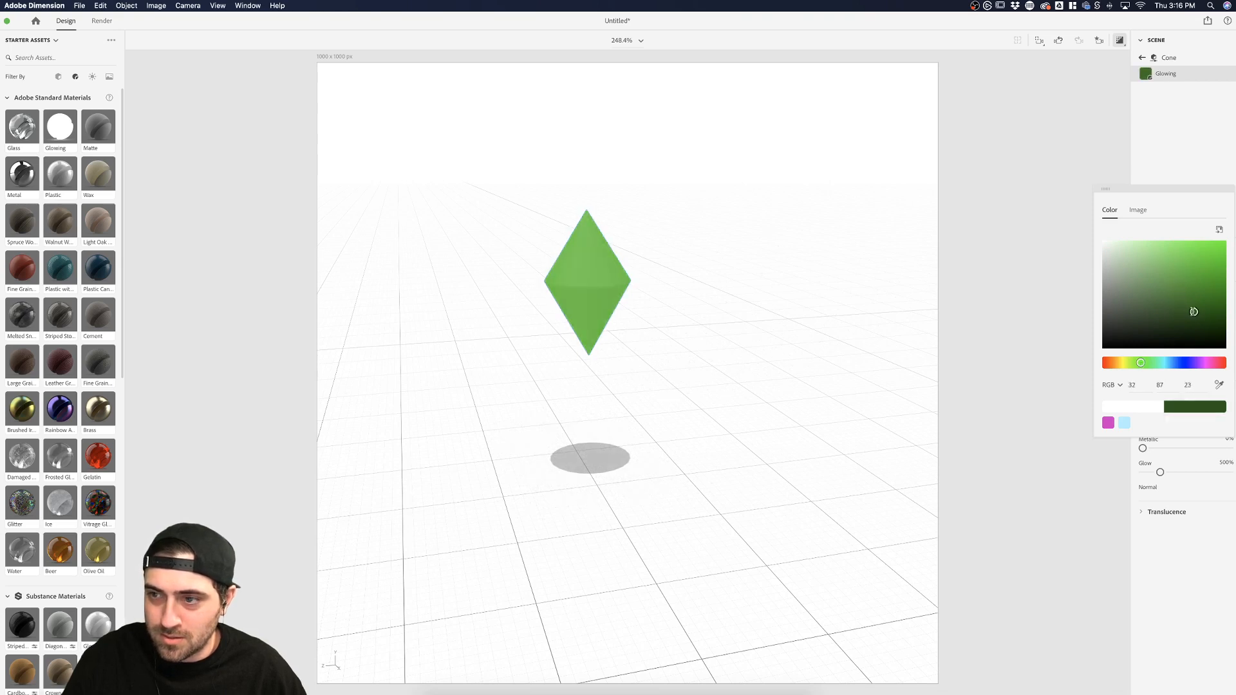
pyautogui.click(1152, 161)
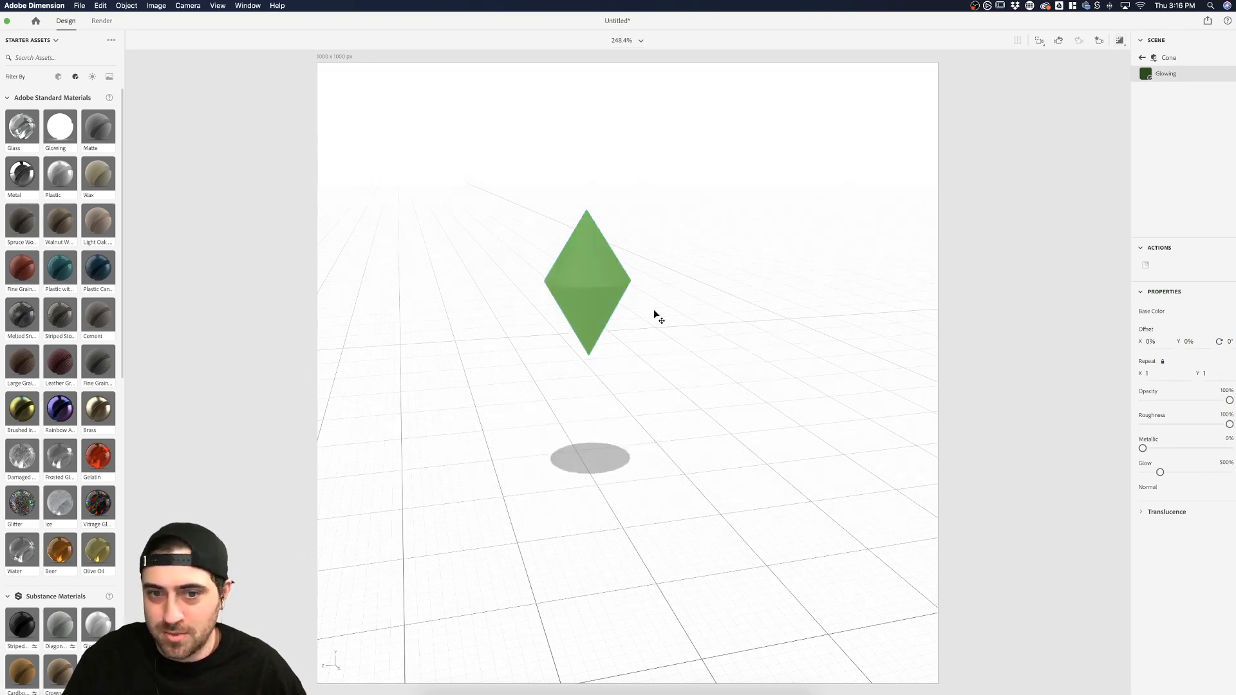
pyautogui.click(727, 328)
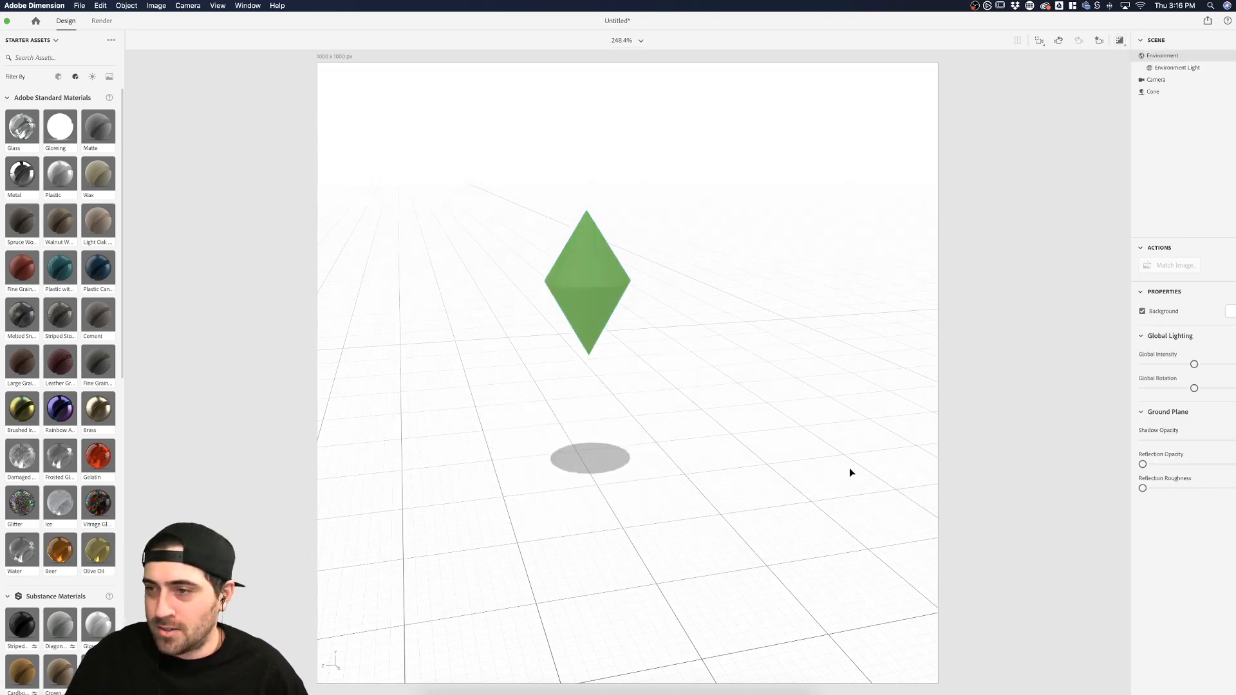
# Delete the green diamond and switch the camera to the Top bookmark, leaving nothing selected
pyautogui.click(579, 295)
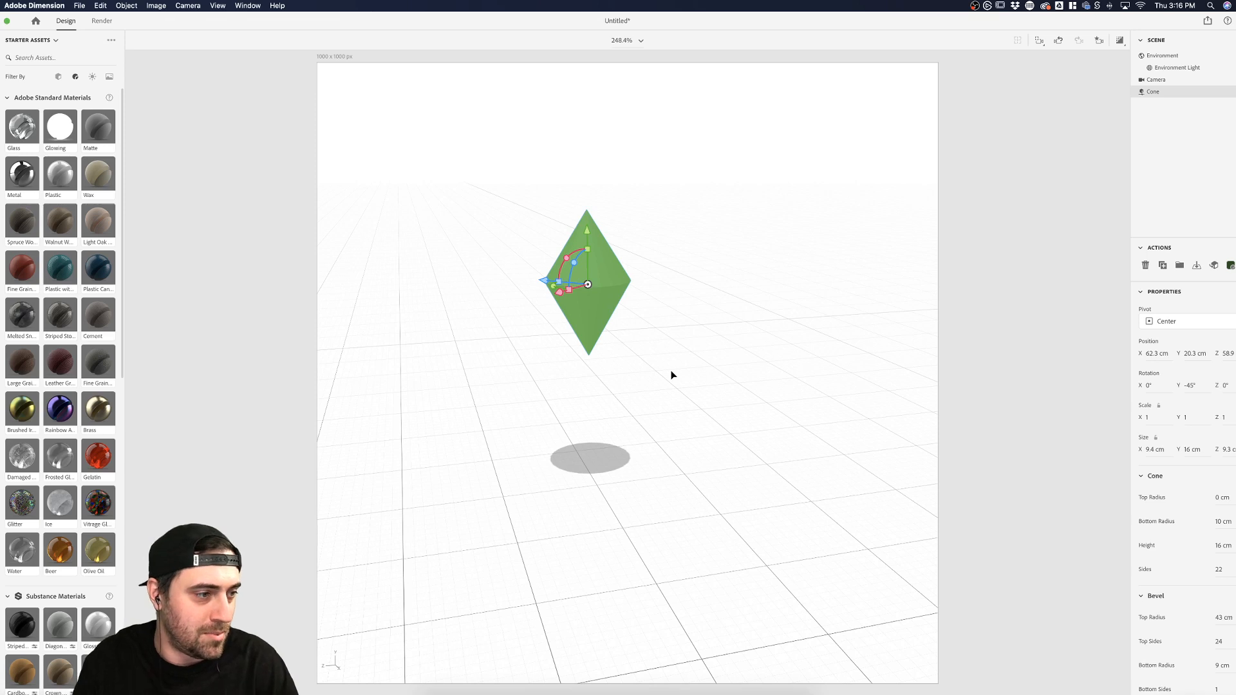
pyautogui.press('Delete')
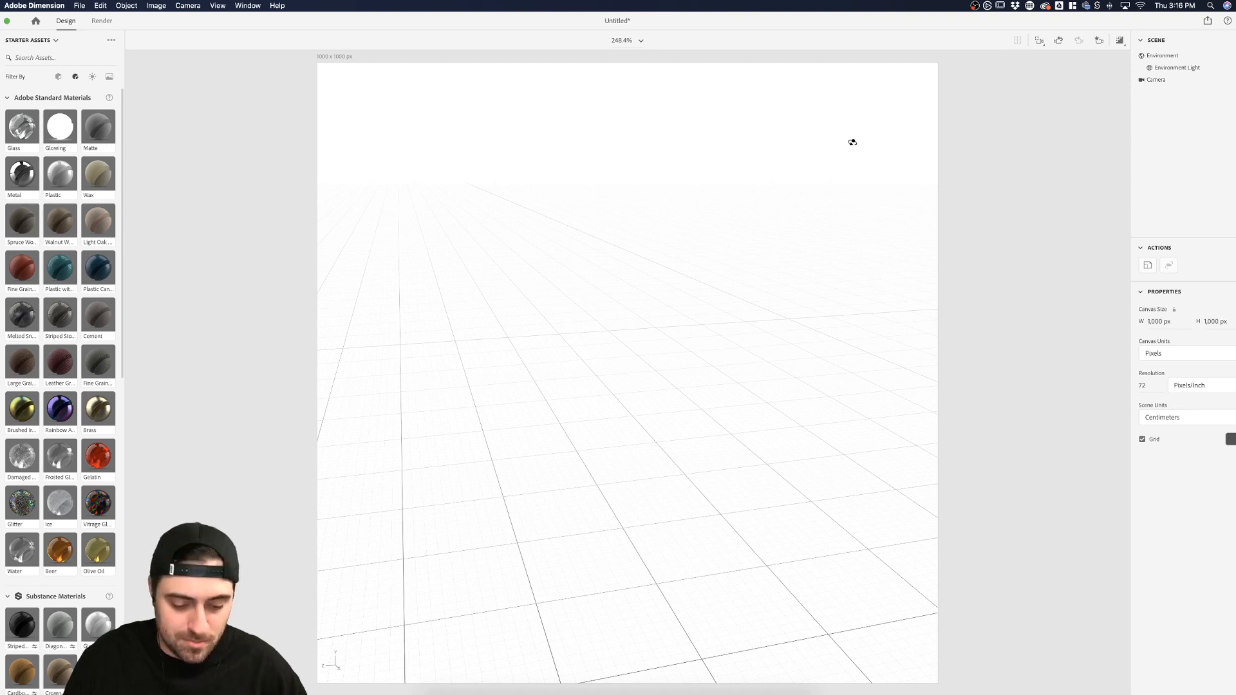
pyautogui.click(1099, 41)
pyautogui.click(1037, 78)
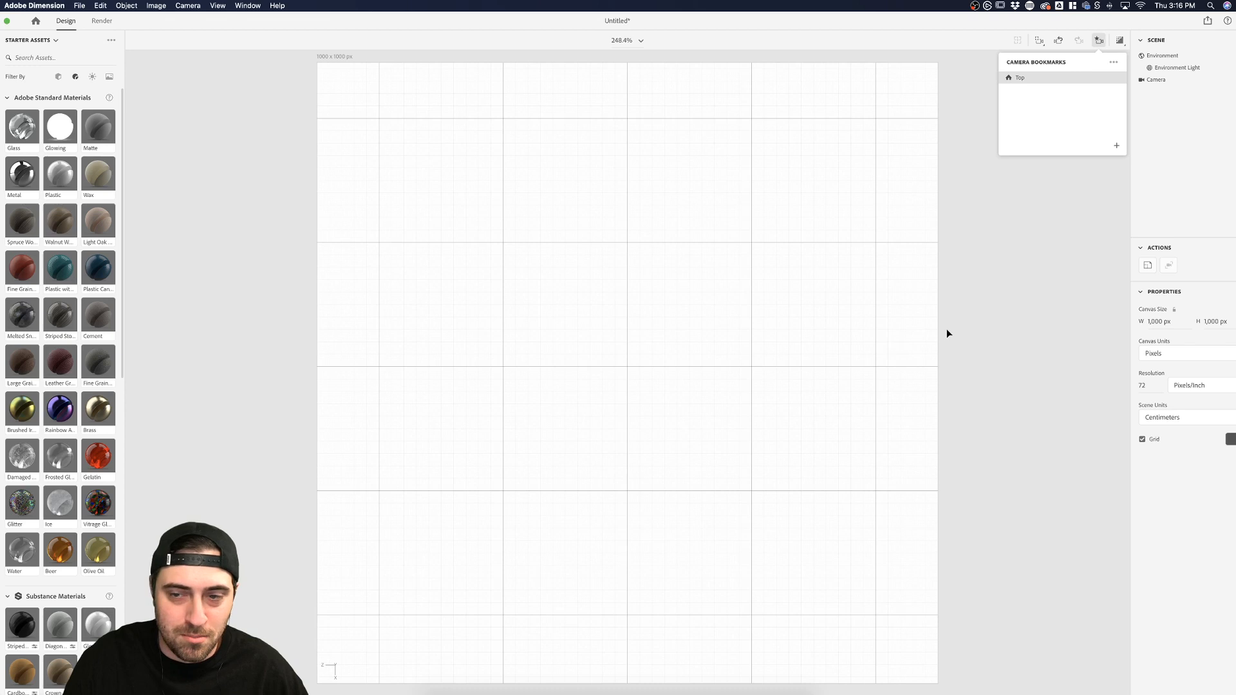
pyautogui.click(977, 305)
pyautogui.click(322, 220)
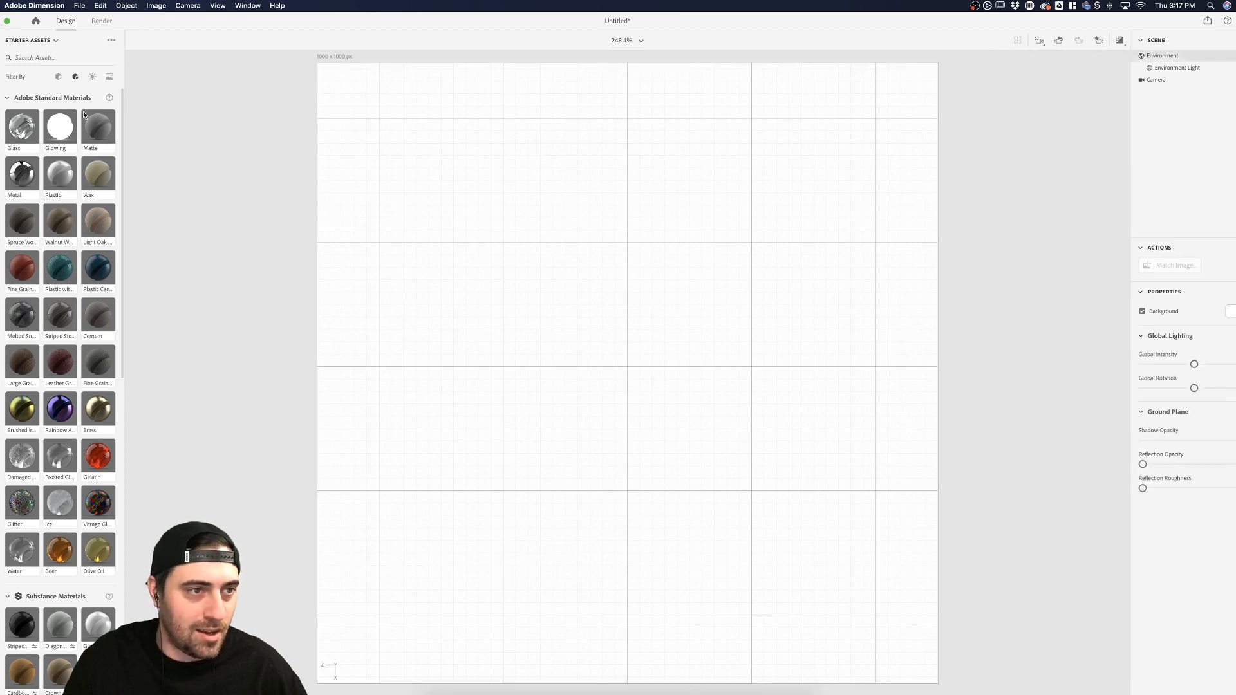
pyautogui.click(222, 261)
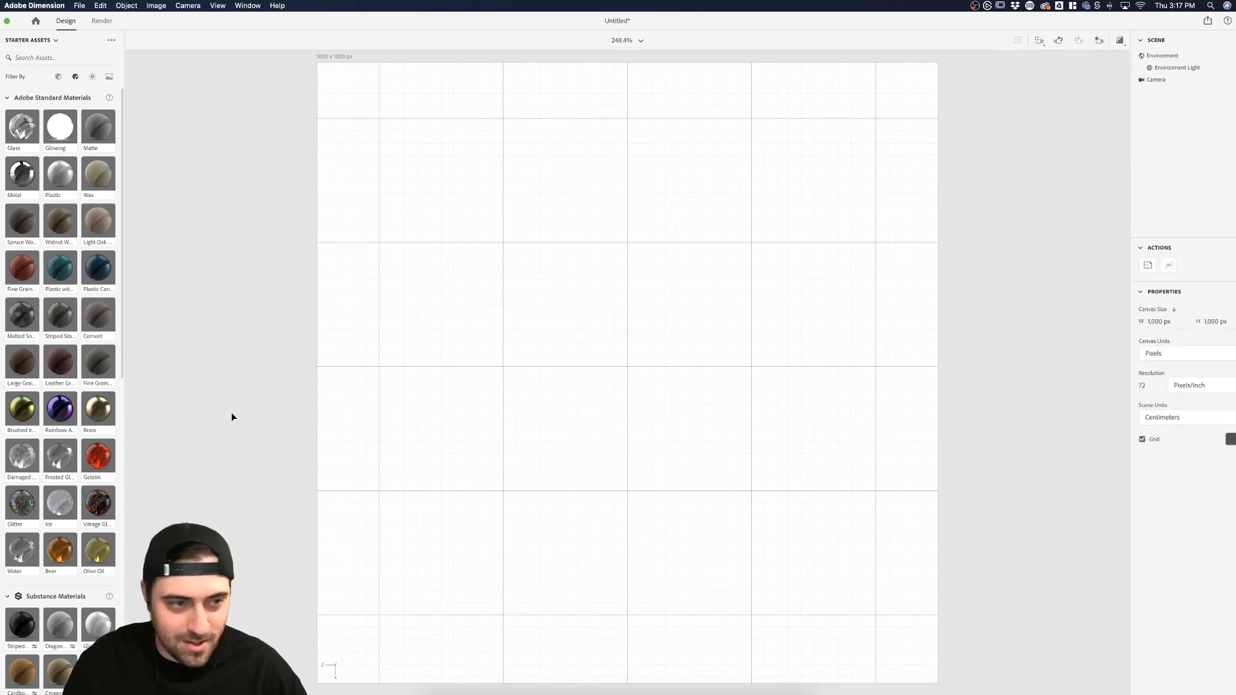
# Add a cylinder from the basic shapes, set its radius to 13 cm and raise its sides to about 100
pyautogui.click(58, 76)
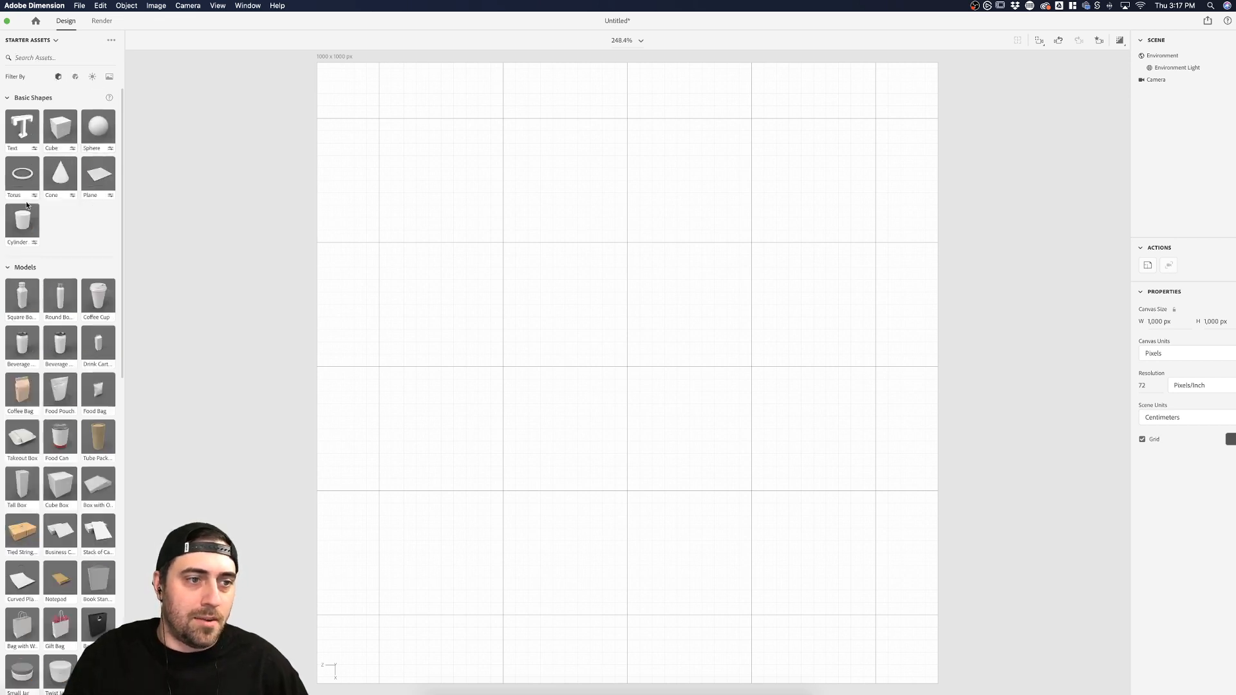
pyautogui.moveTo(27, 206); pyautogui.dragTo(627, 369)
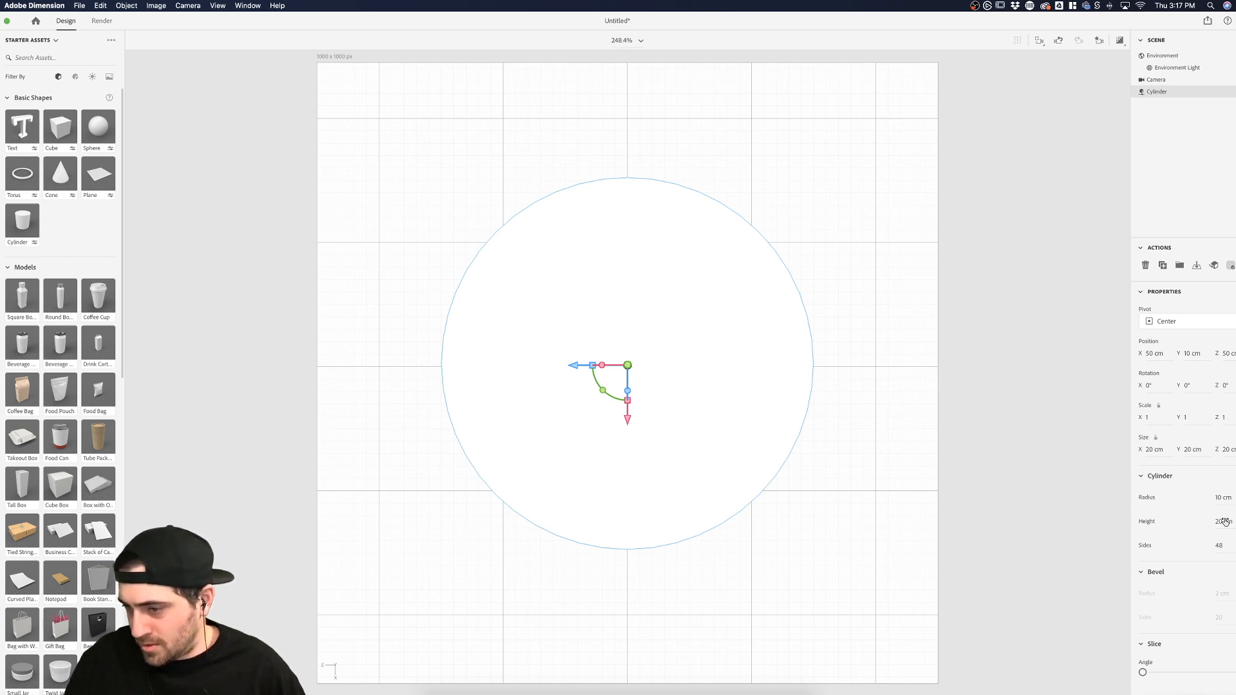
pyautogui.moveTo(1221, 502); pyautogui.dragTo(1226, 502)
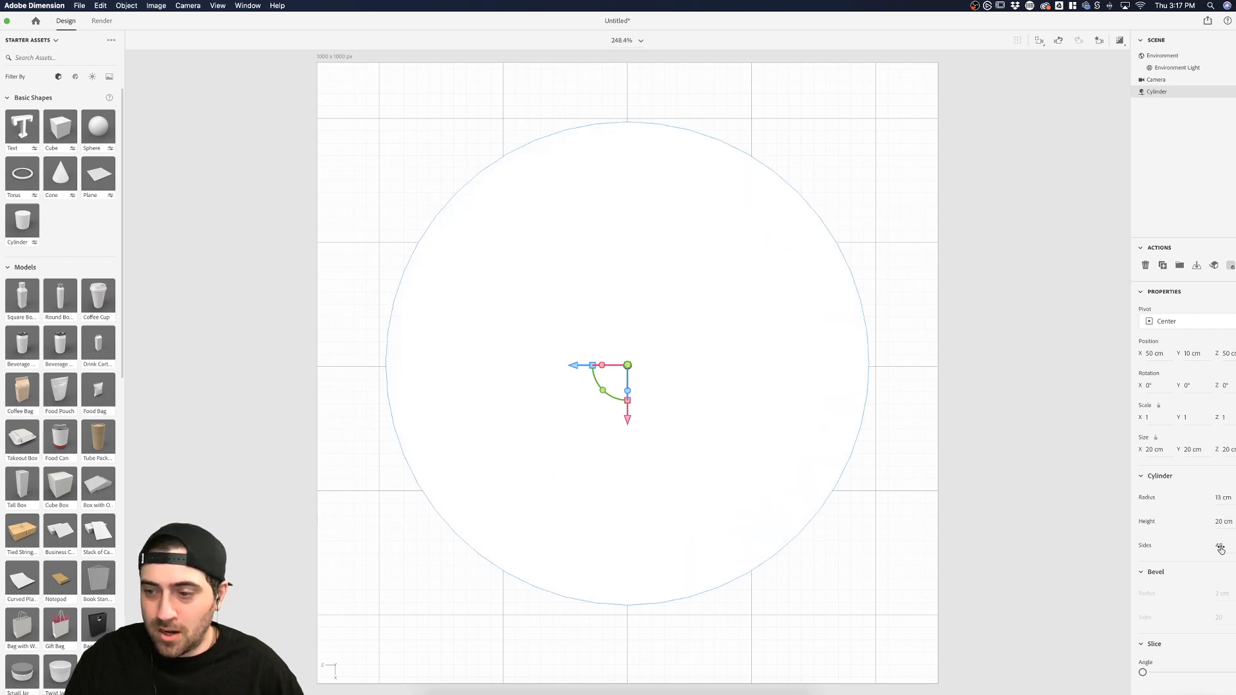
pyautogui.moveTo(1219, 546); pyautogui.dragTo(1229, 545)
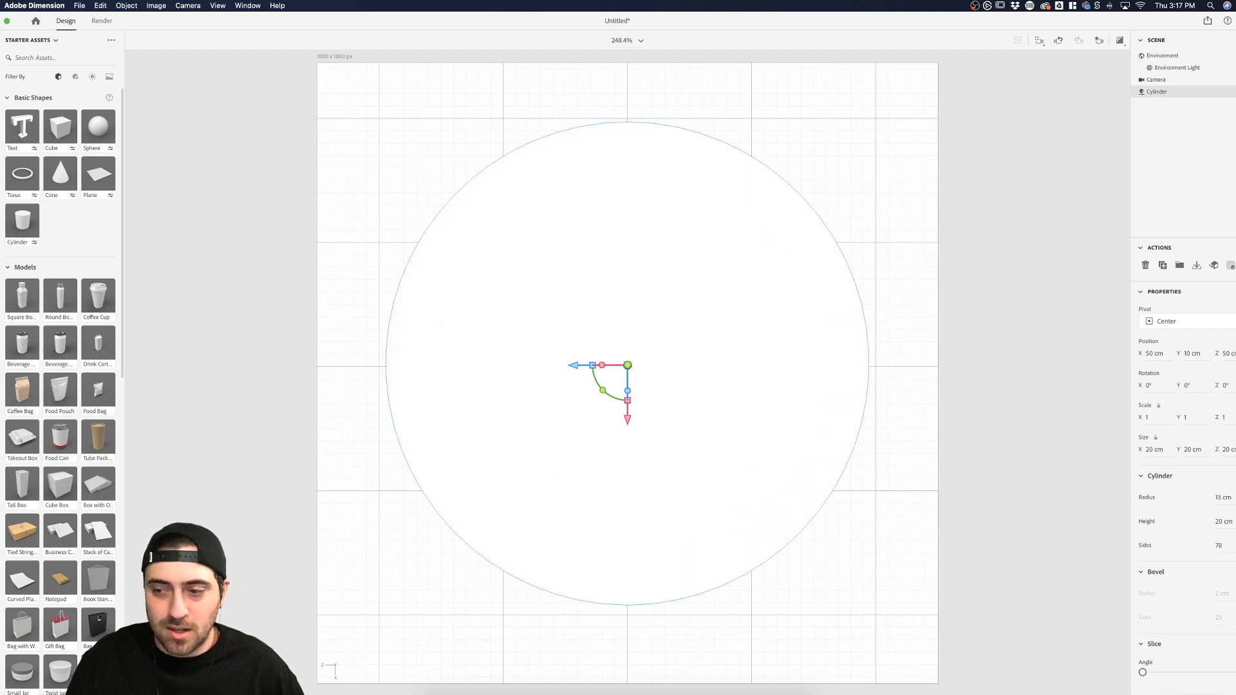
pyautogui.click(917, 333)
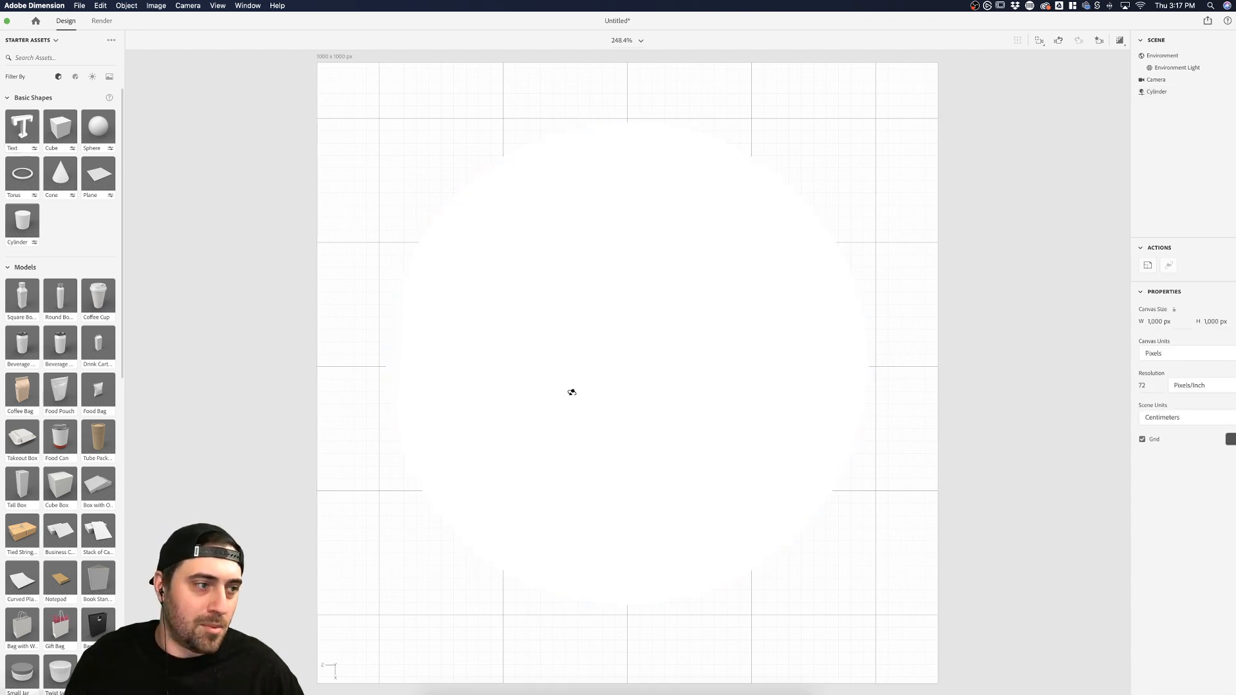
# Try stretching the cylinder vertically about its center pivot to a Y scale of 2.9, and undo it
pyautogui.moveTo(551, 411); pyautogui.dragTo(577, 226)
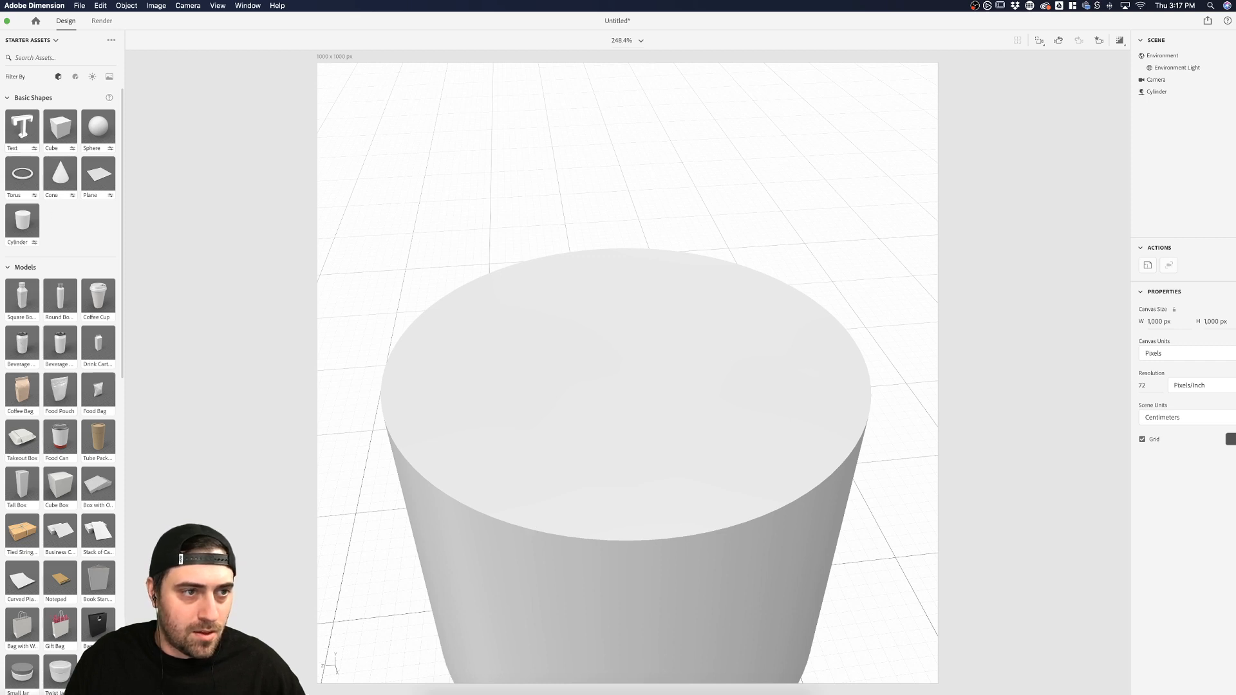
pyautogui.moveTo(568, 302); pyautogui.dragTo(566, 378)
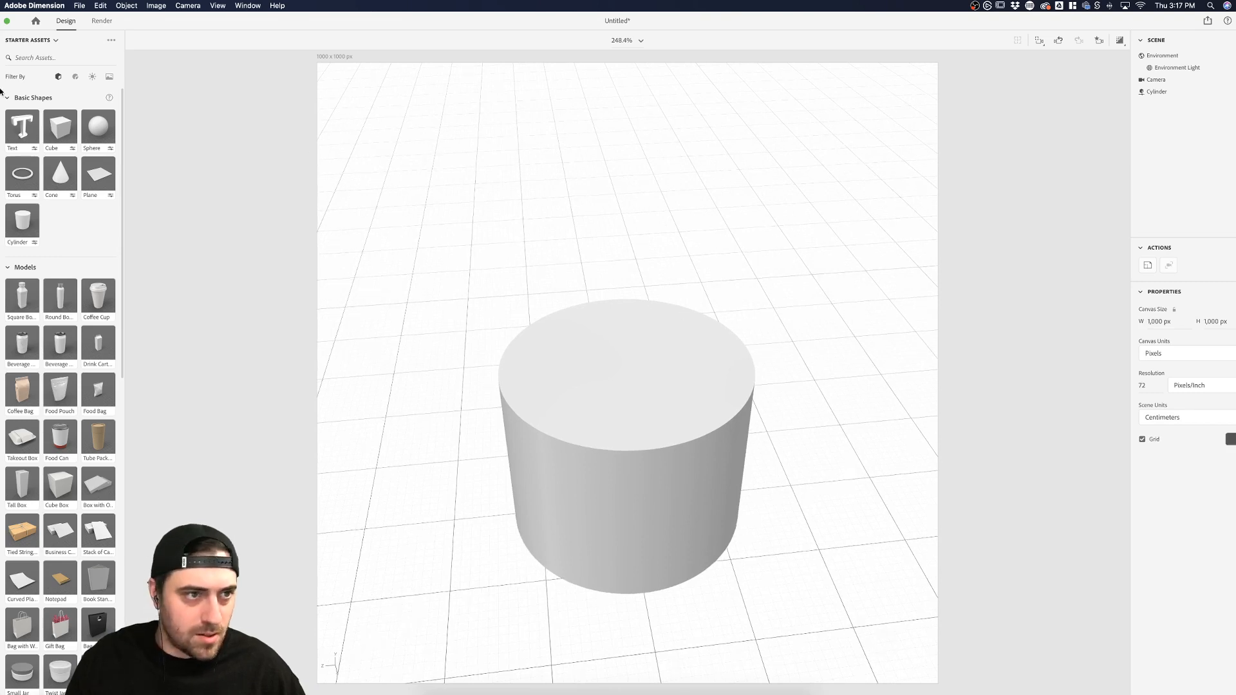
pyautogui.click(708, 420)
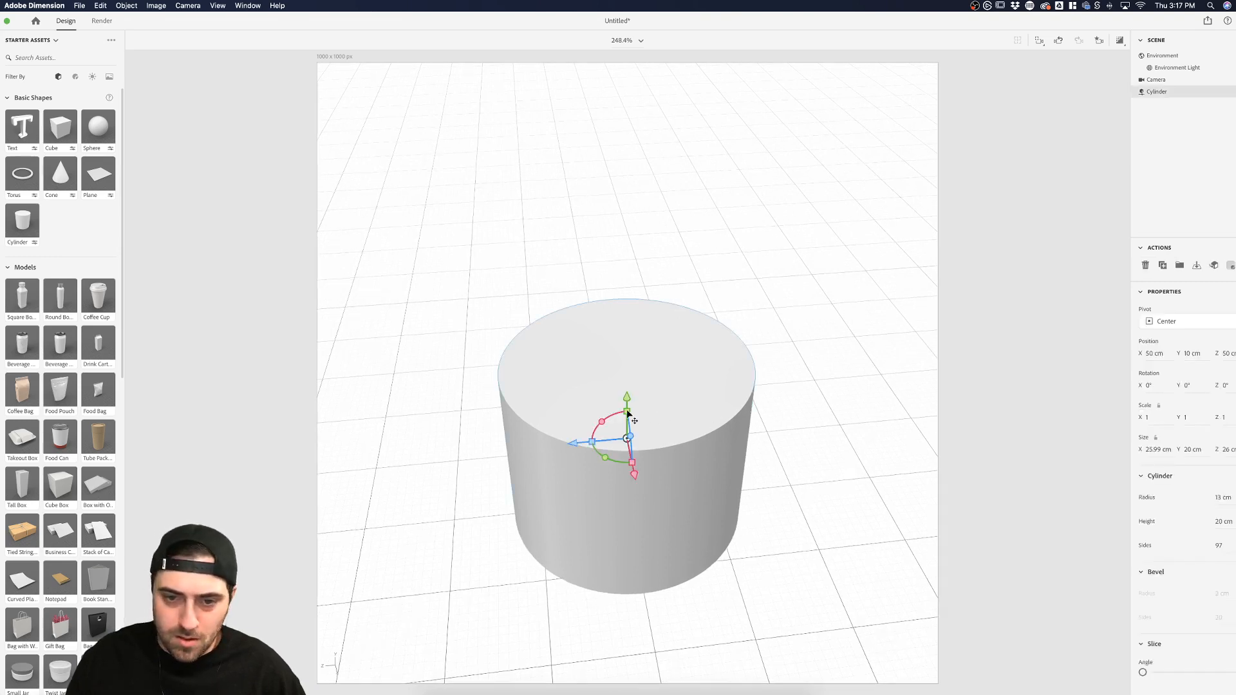
pyautogui.moveTo(628, 413); pyautogui.dragTo(656, 348)
pyautogui.press('super+z')
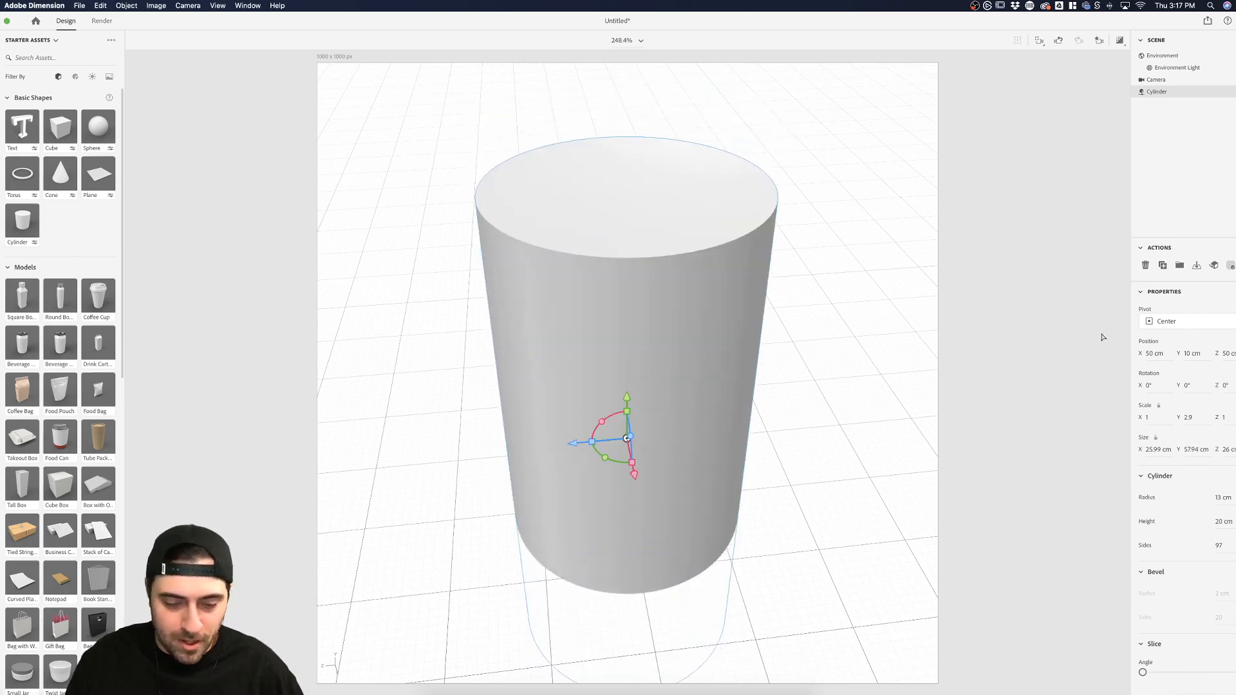
pyautogui.press('super+z')
# Set the cylinder's pivot to Bottom and reselect the cylinder, undoing a trial vertical scale
pyautogui.click(1192, 322)
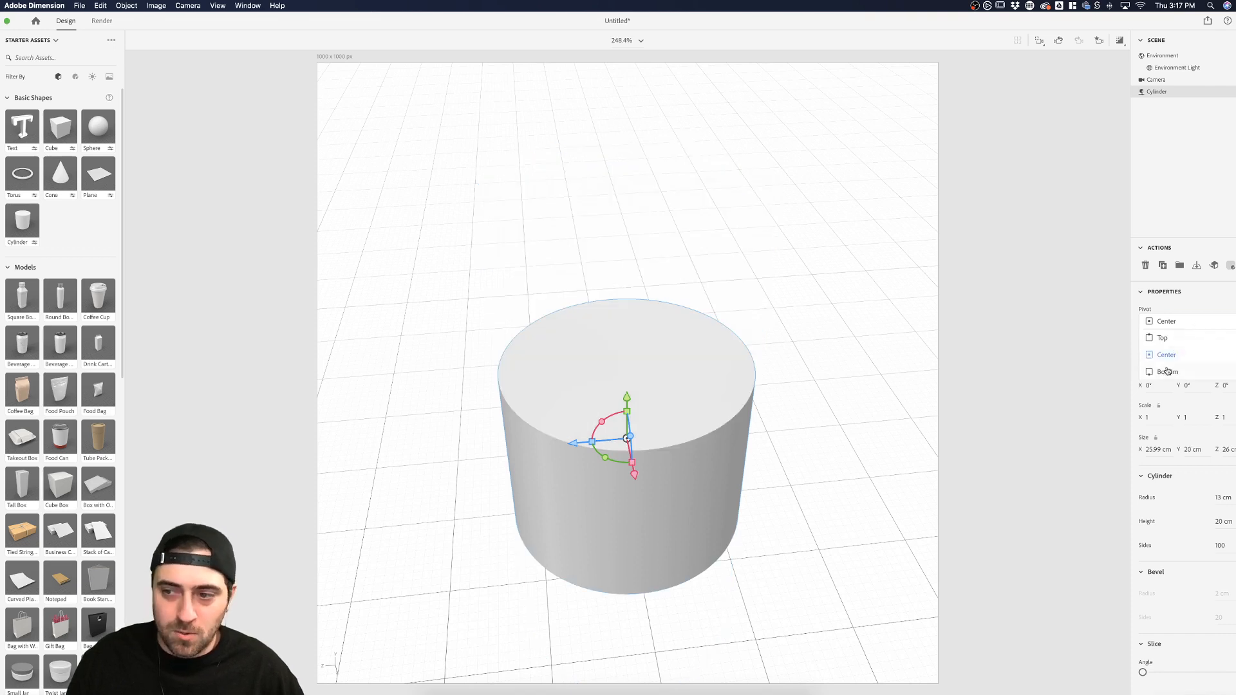
pyautogui.click(1167, 371)
pyautogui.click(1191, 324)
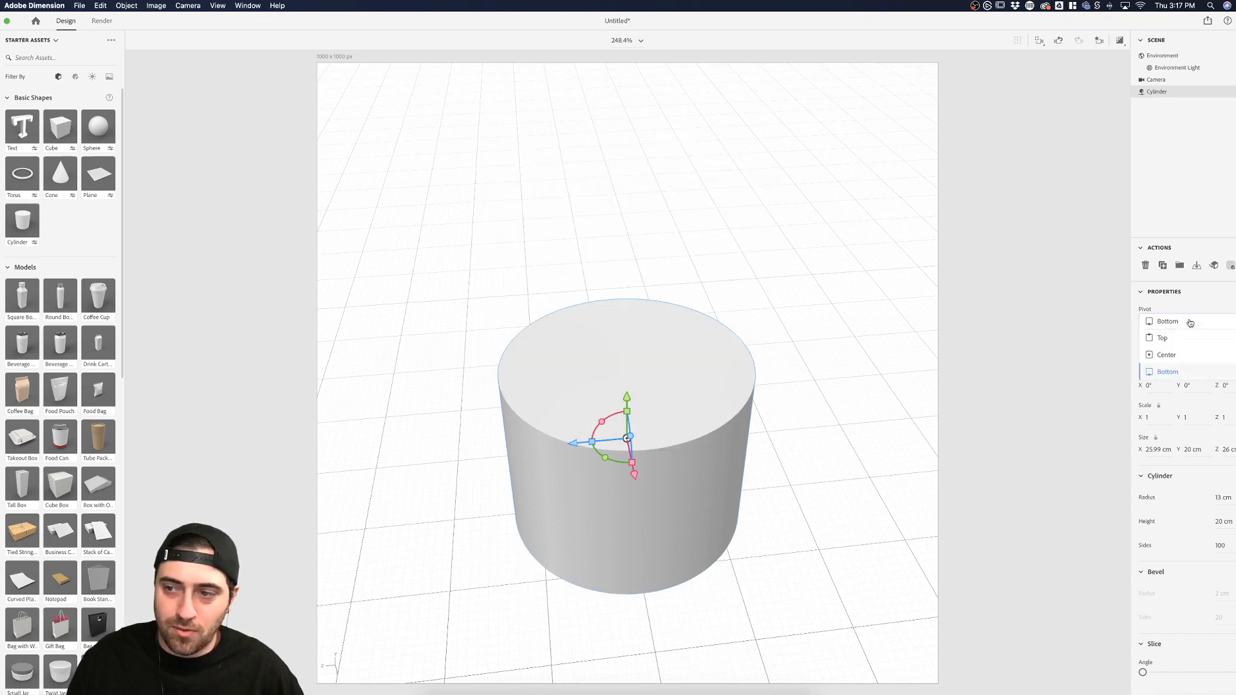
pyautogui.click(1167, 372)
pyautogui.moveTo(622, 410); pyautogui.dragTo(635, 432)
pyautogui.press('super+z')
pyautogui.click(896, 277)
pyautogui.click(705, 434)
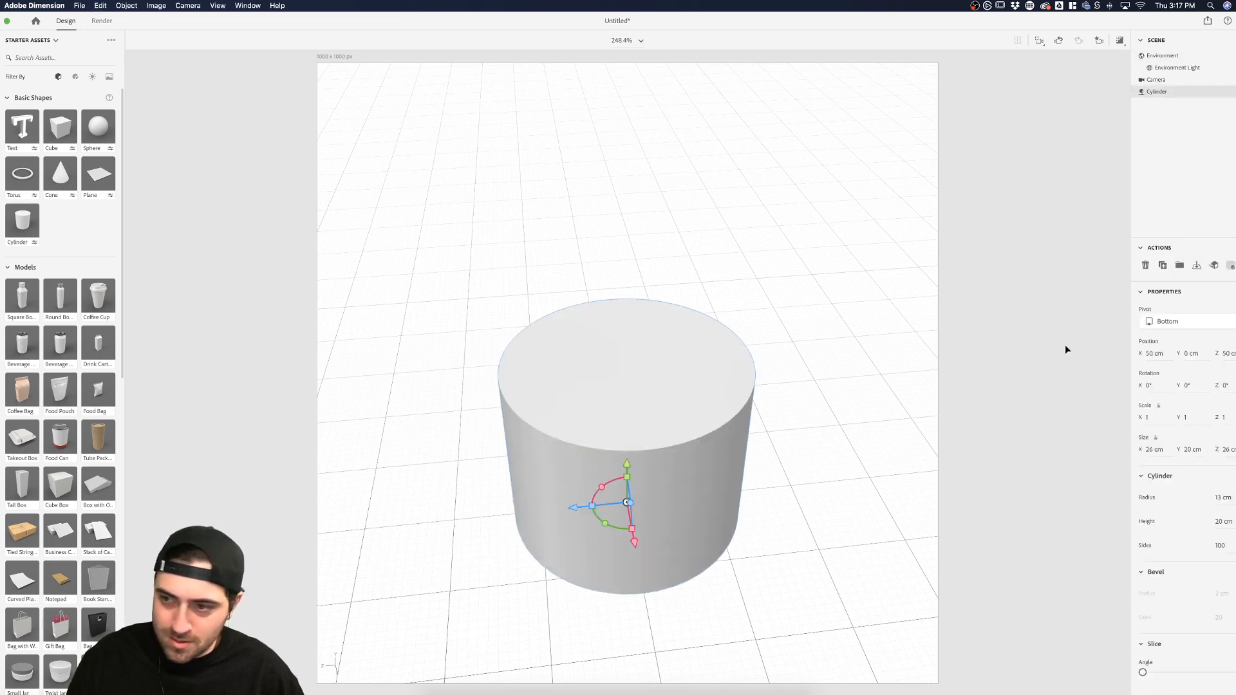
pyautogui.click(1191, 322)
# Flatten the cylinder along its Y axis into a thin disc about 0.6 cm high, and deselect it
pyautogui.moveTo(642, 493)
pyautogui.mouseDown()
pyautogui.moveTo(635, 480)
pyautogui.moveTo(626, 500)
pyautogui.mouseUp()
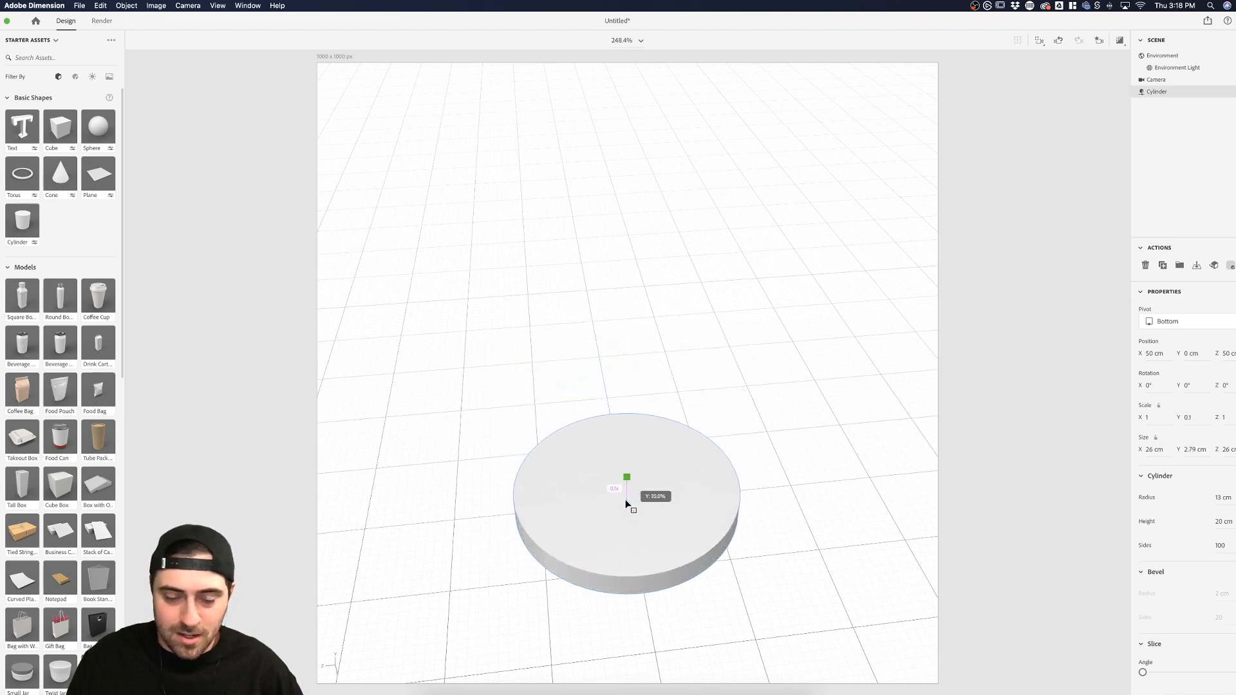
pyautogui.moveTo(624, 498)
pyautogui.mouseDown()
pyautogui.moveTo(635, 443)
pyautogui.moveTo(617, 508)
pyautogui.mouseUp()
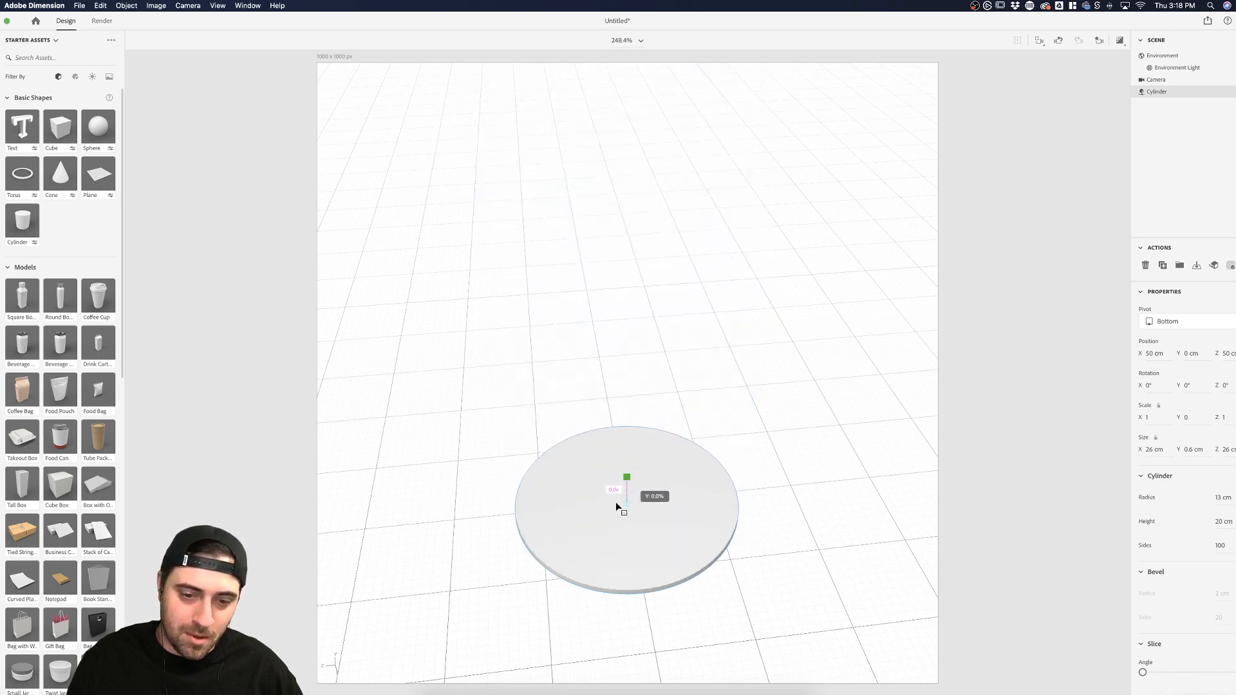
pyautogui.click(790, 362)
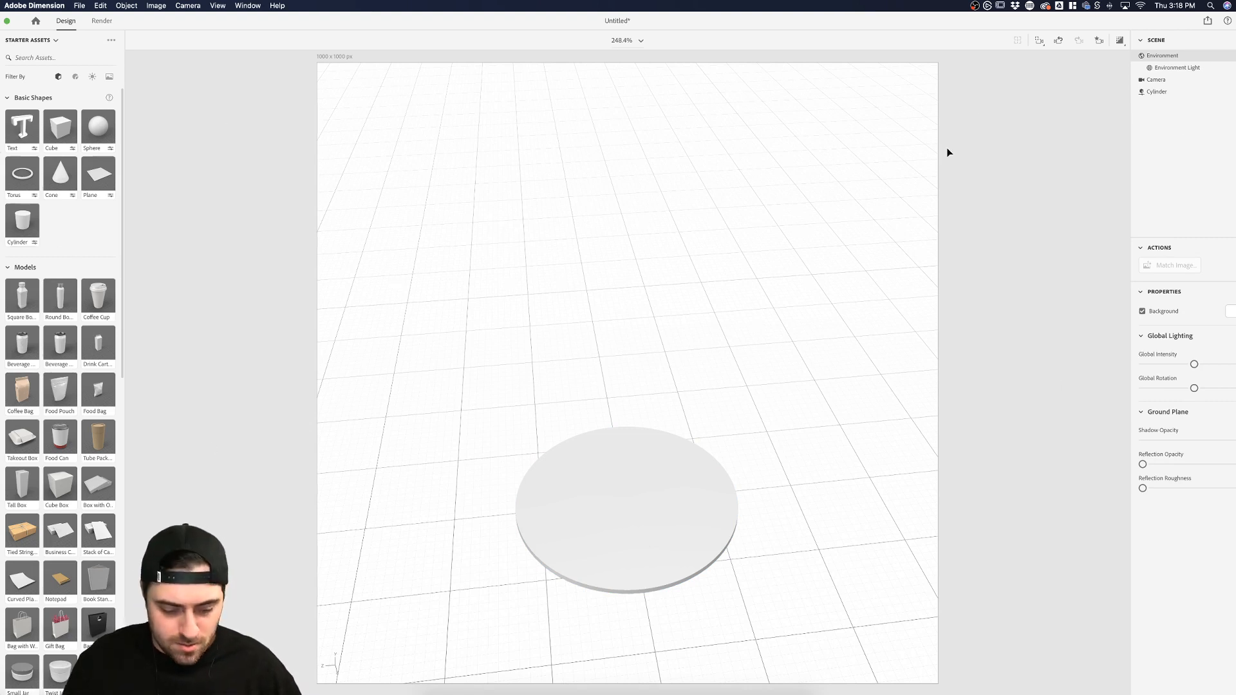
# Return the camera to the Top bookmark so the disc is seen from above, and deselect the disc
pyautogui.press('t')
pyautogui.click(673, 312)
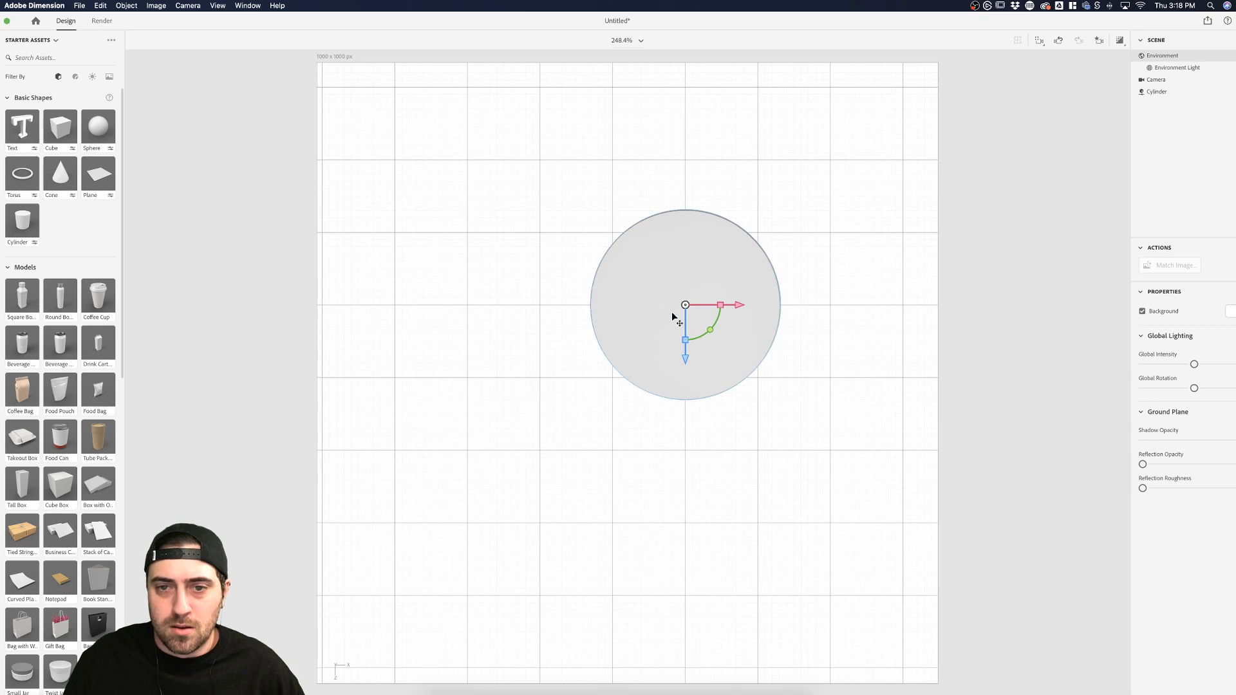
pyautogui.click(1099, 40)
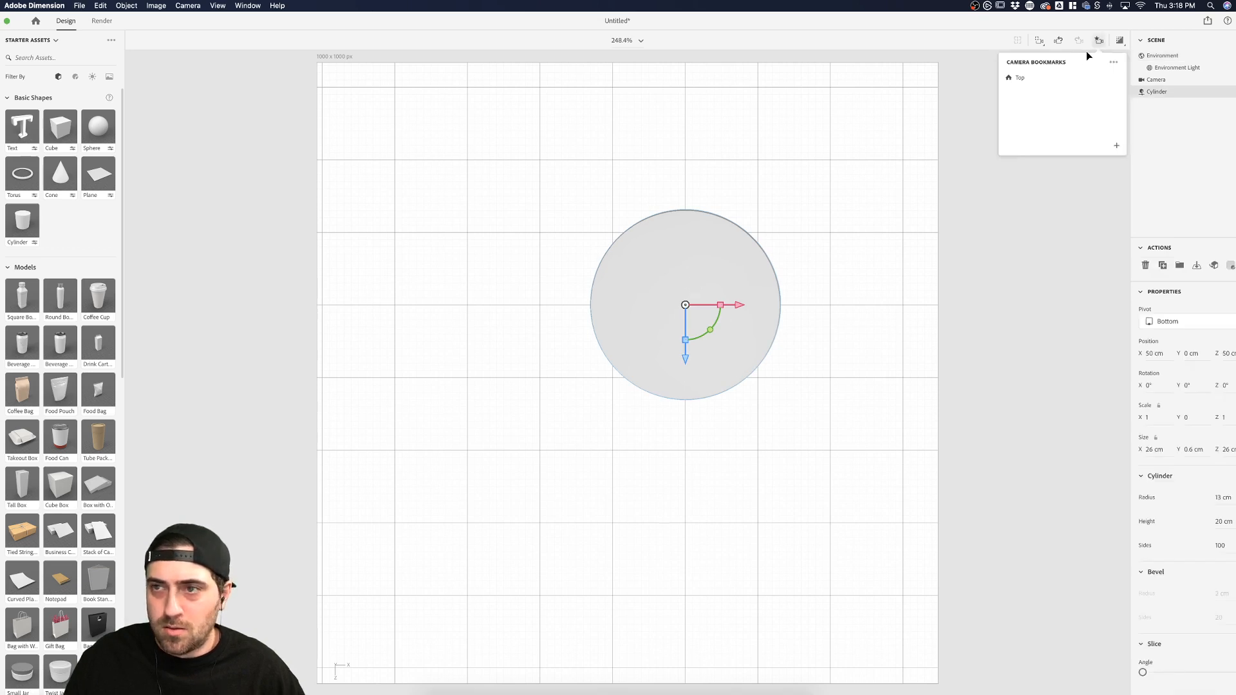
pyautogui.click(1028, 77)
pyautogui.click(791, 290)
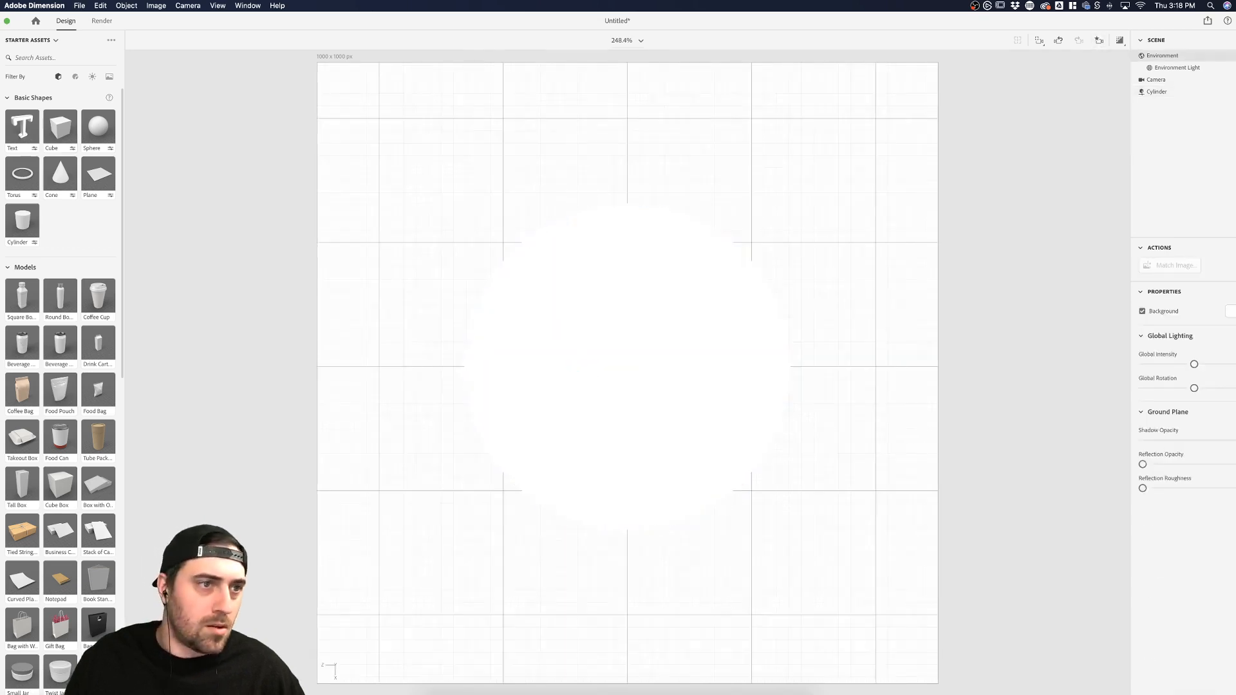
# Change the disc's base color to light cyan, RGB 120, 240, 240, and deselect the disc
pyautogui.click(749, 280)
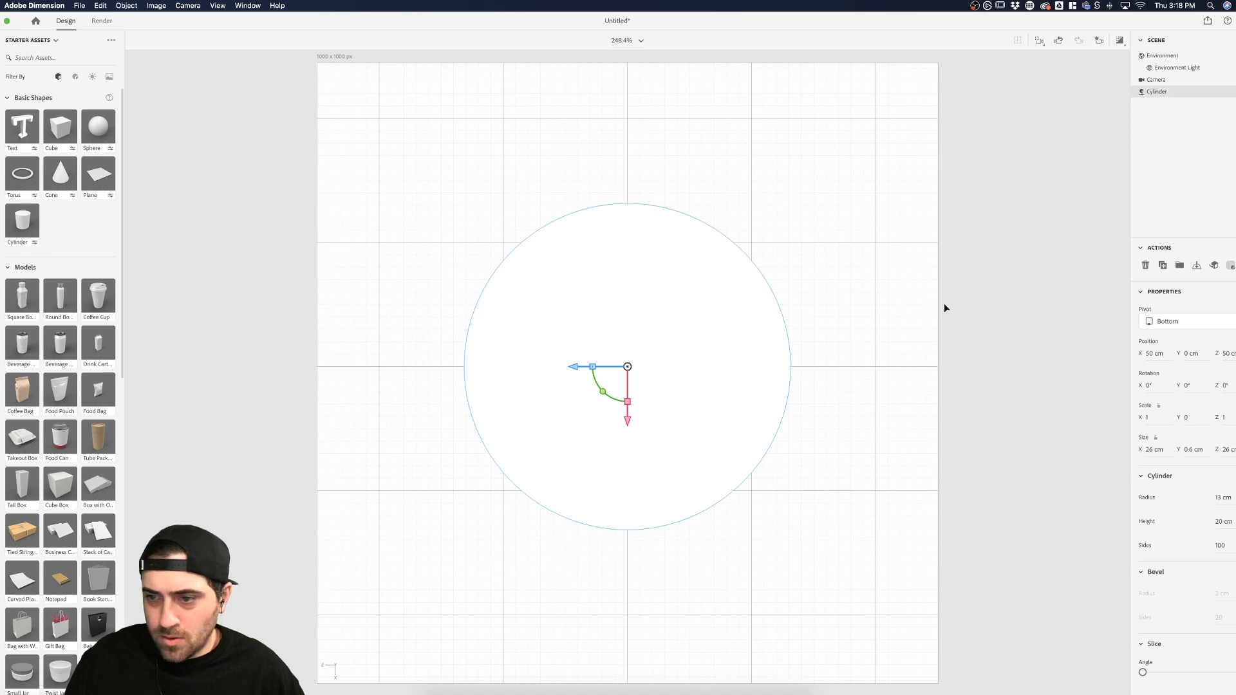
pyautogui.click(1231, 267)
pyautogui.click(1191, 320)
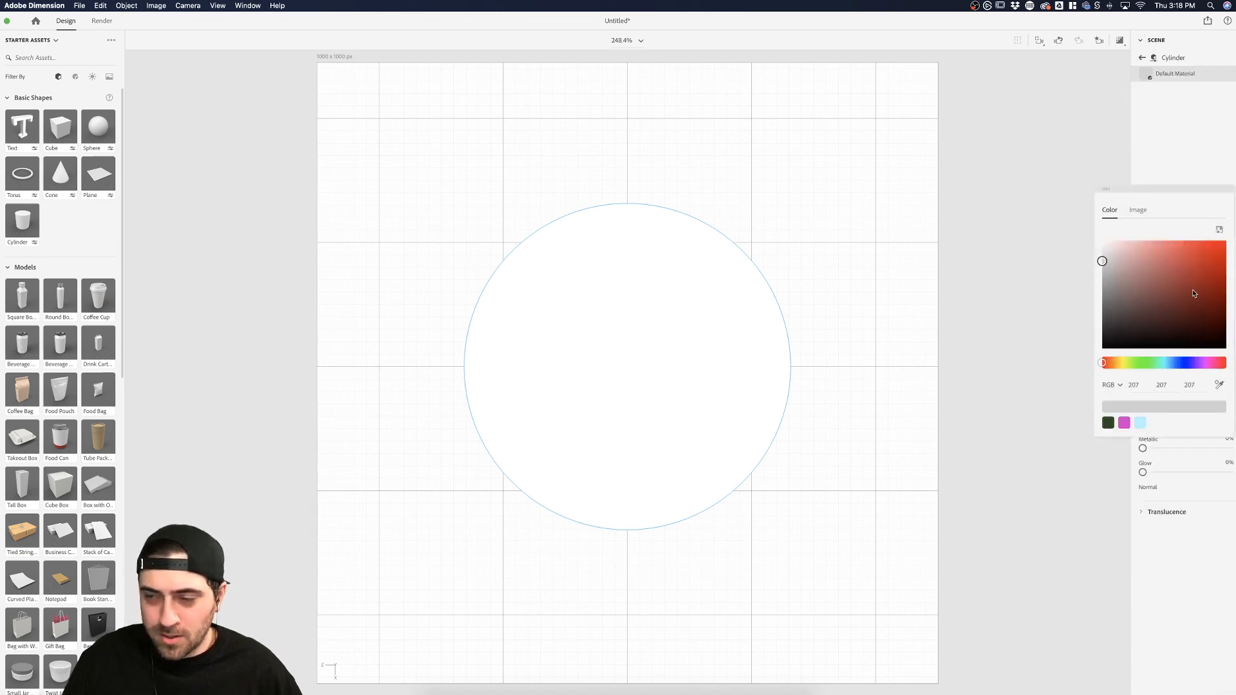
pyautogui.click(1165, 364)
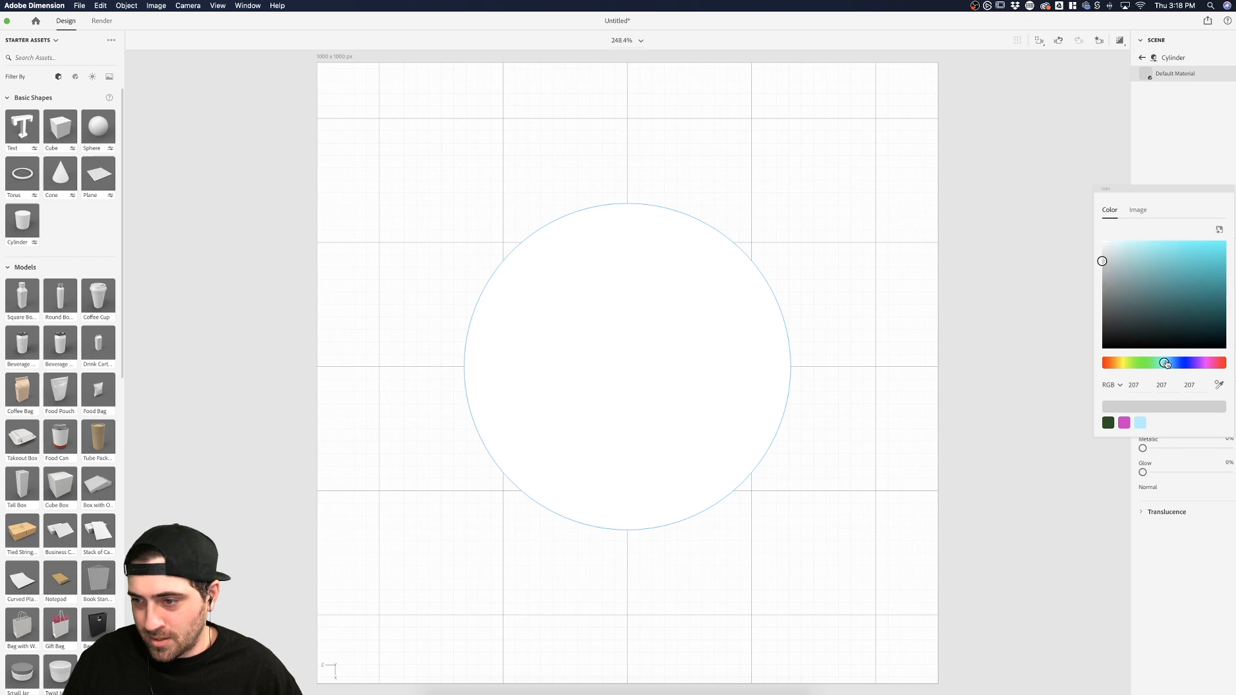
pyautogui.click(1164, 250)
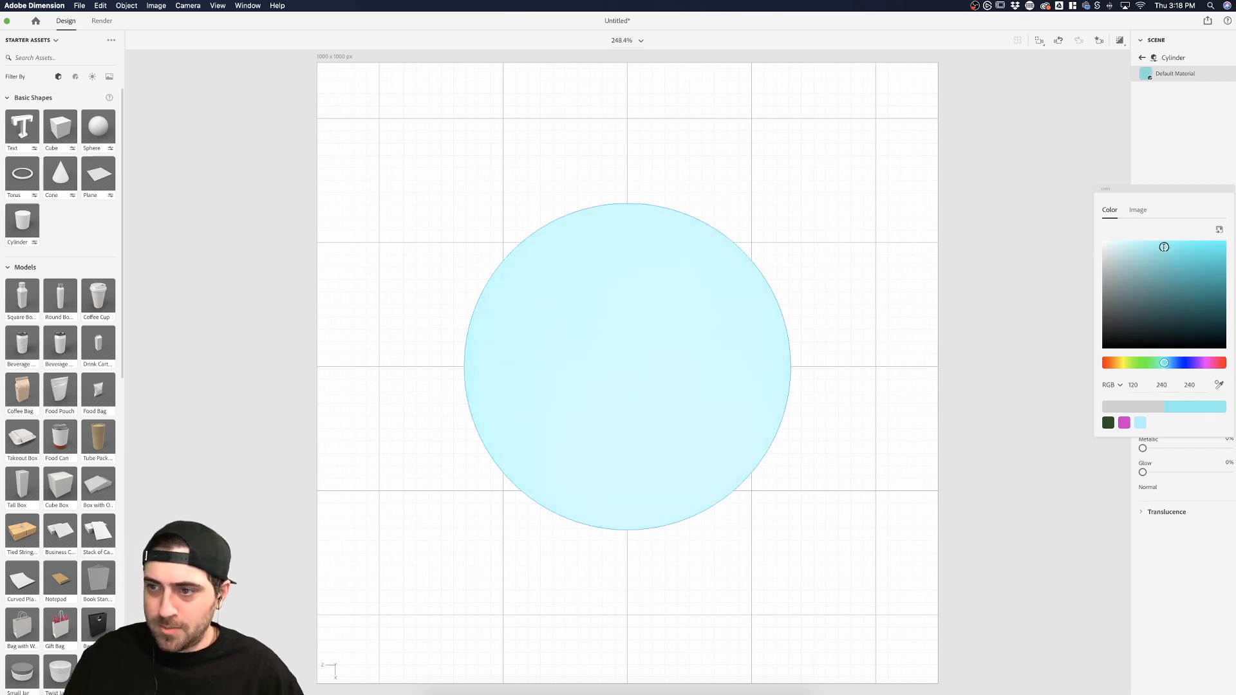
pyautogui.click(1161, 162)
pyautogui.click(1082, 204)
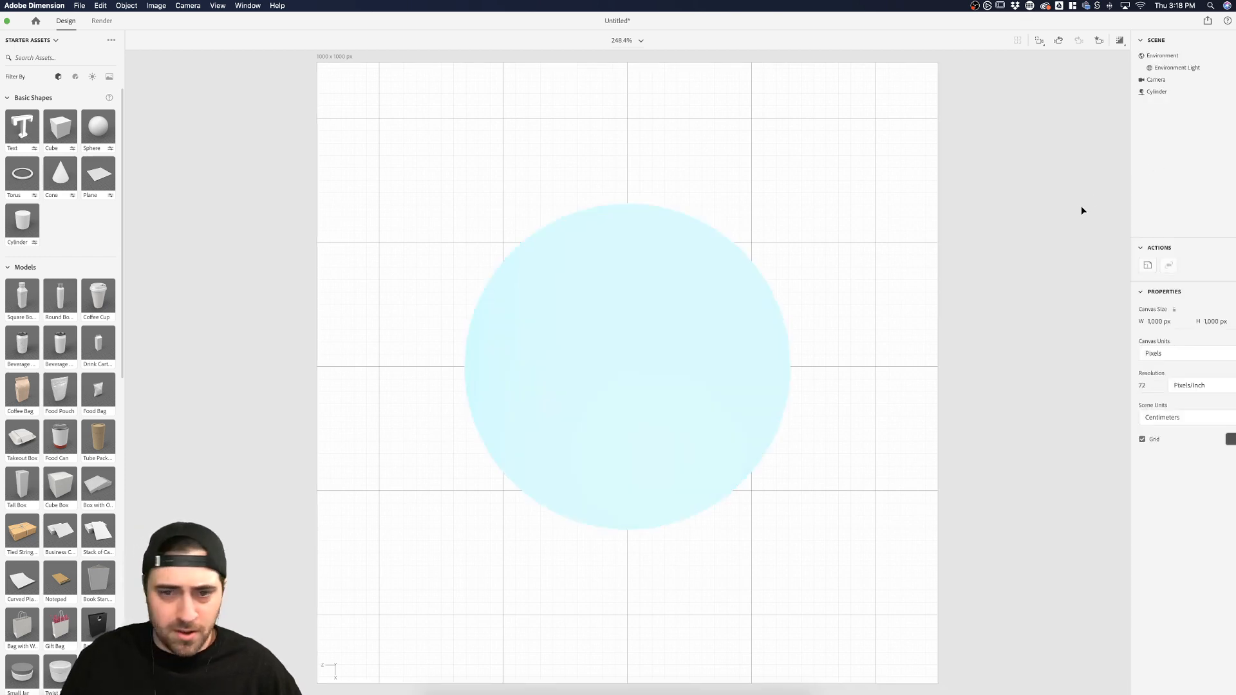
pyautogui.click(524, 332)
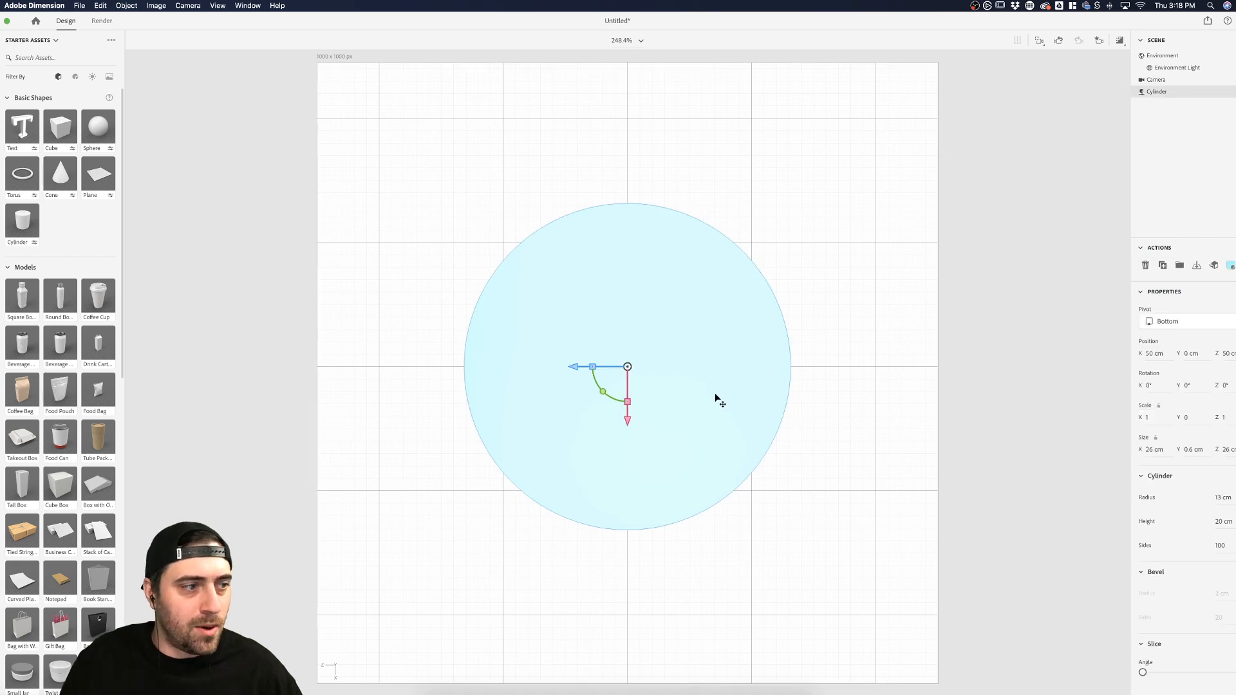
pyautogui.click(761, 242)
pyautogui.click(616, 262)
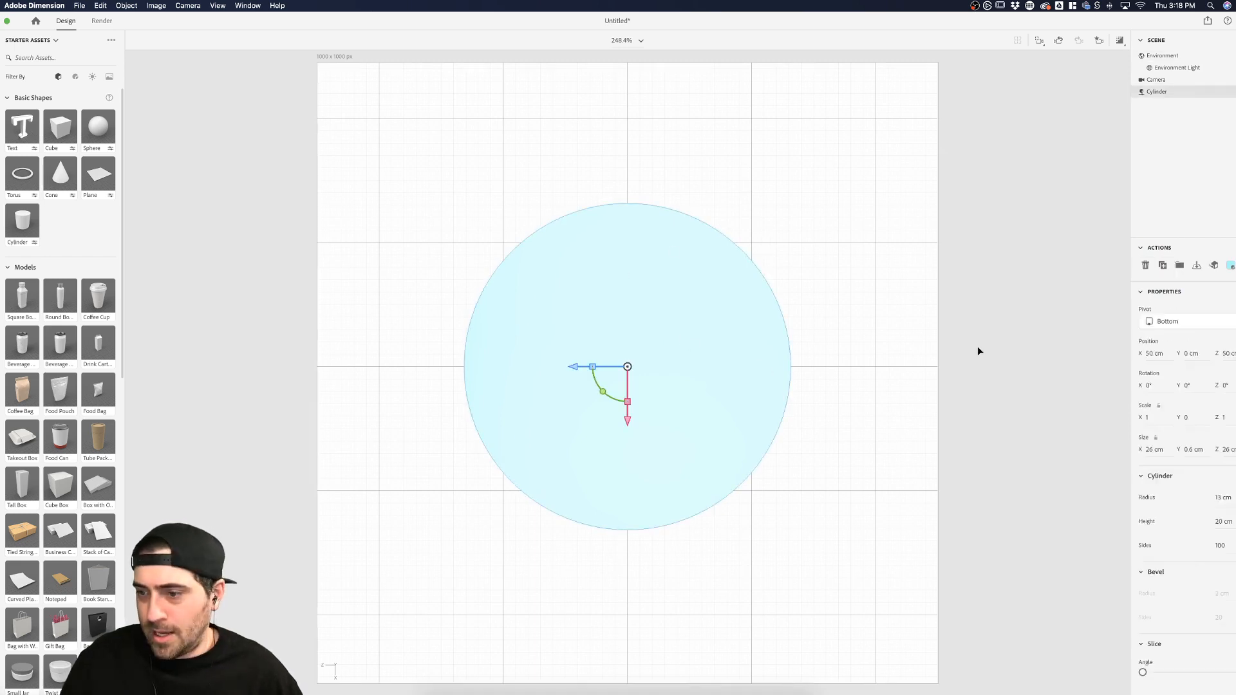
pyautogui.click(398, 187)
pyautogui.click(548, 285)
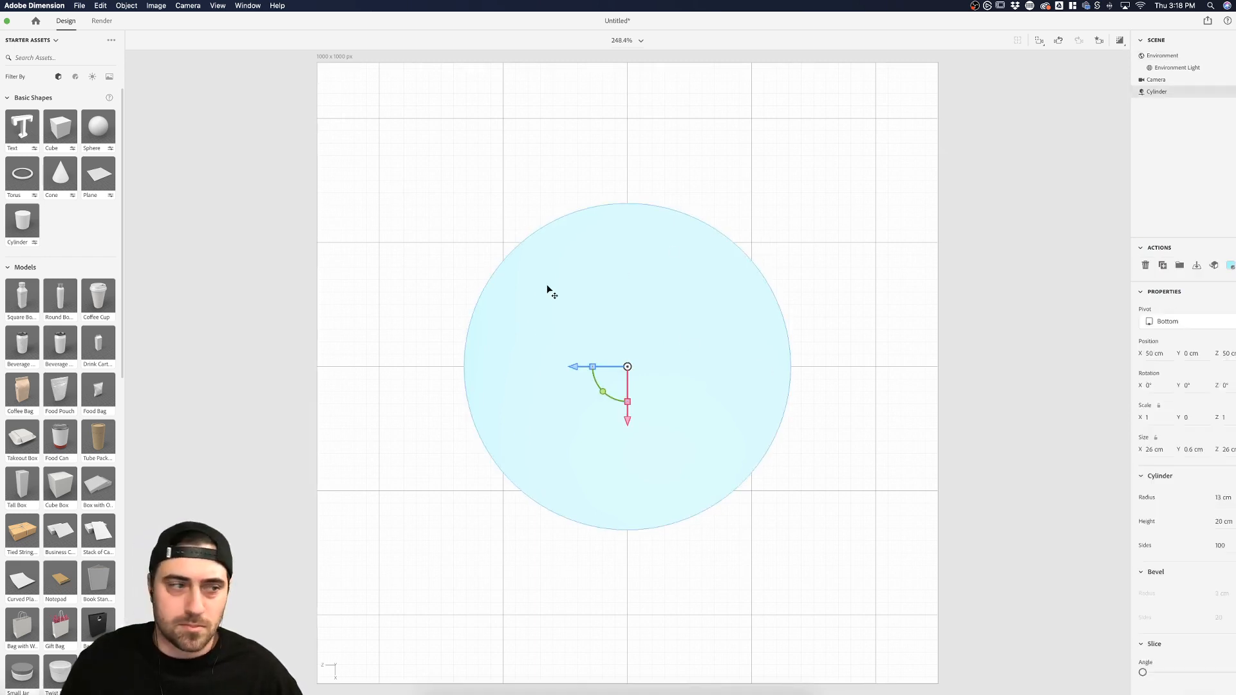
pyautogui.click(929, 320)
# Set the cylinder disc's radius to 15 cm and clear the selection
pyautogui.click(541, 330)
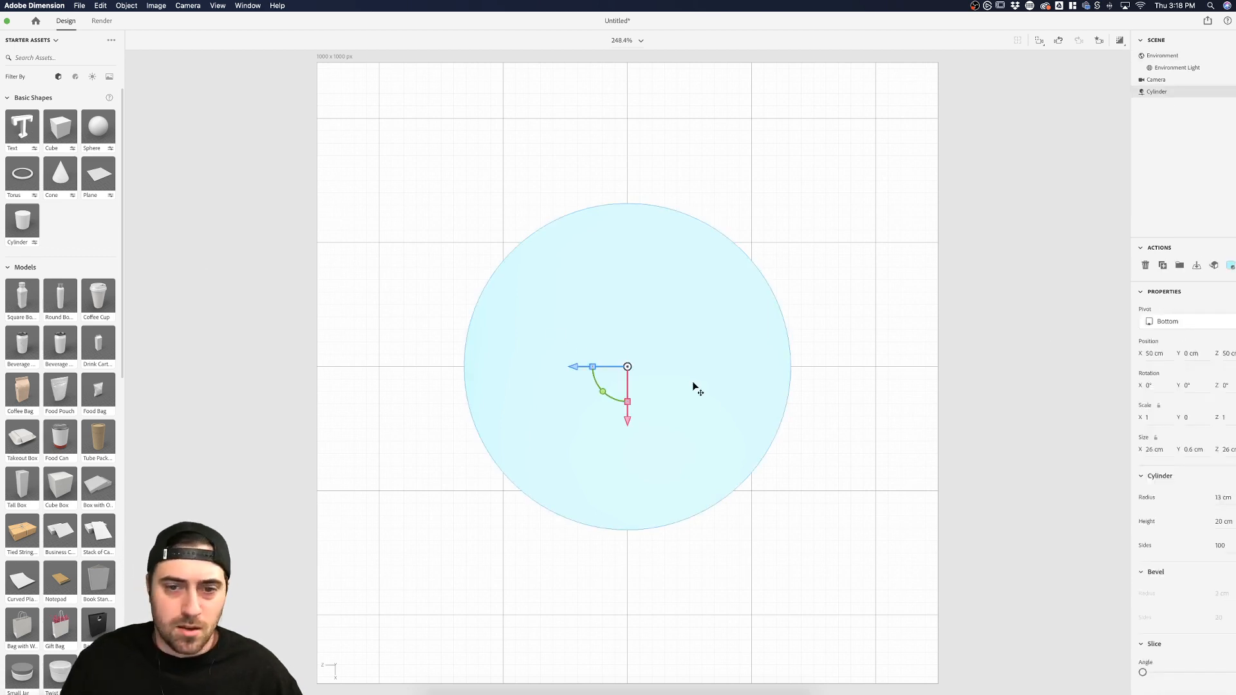
pyautogui.moveTo(1221, 504); pyautogui.dragTo(1227, 504)
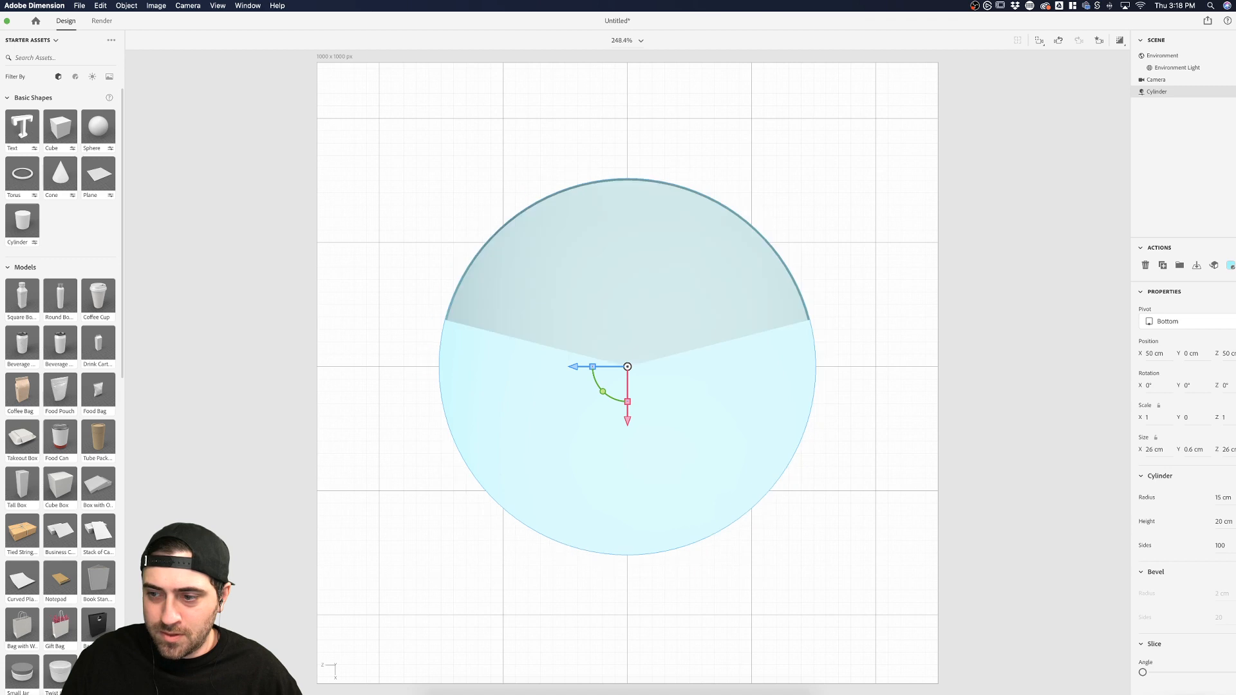
pyautogui.click(958, 388)
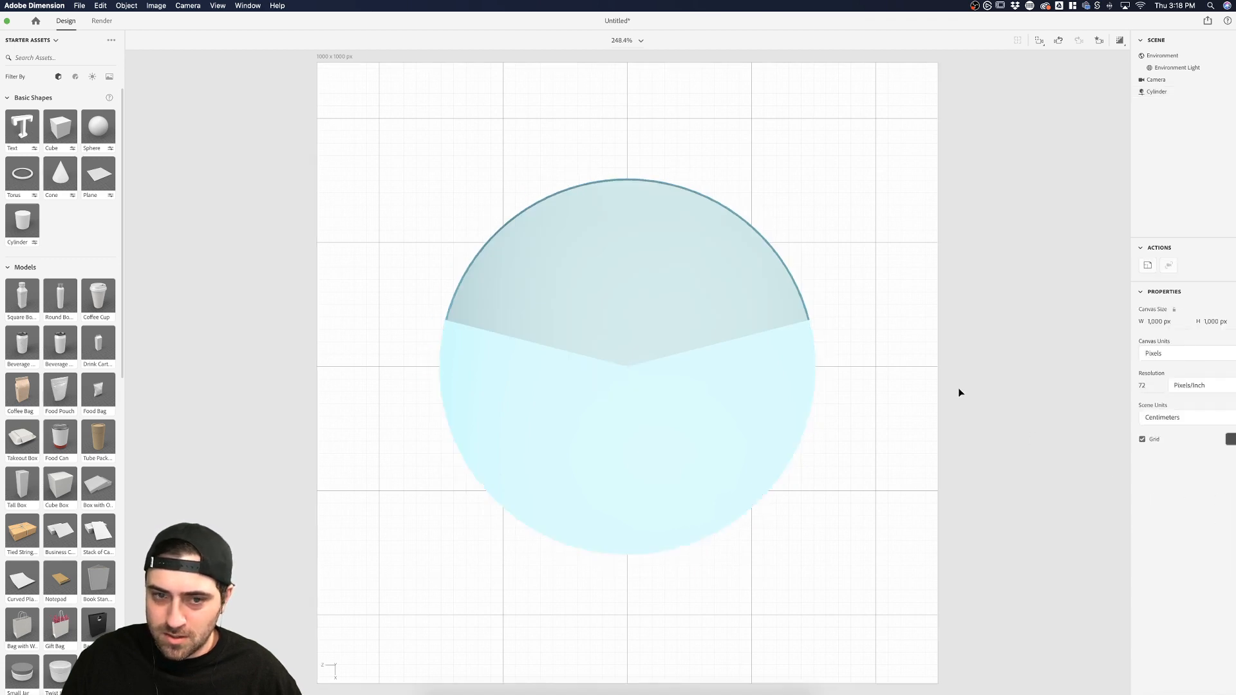
pyautogui.click(723, 309)
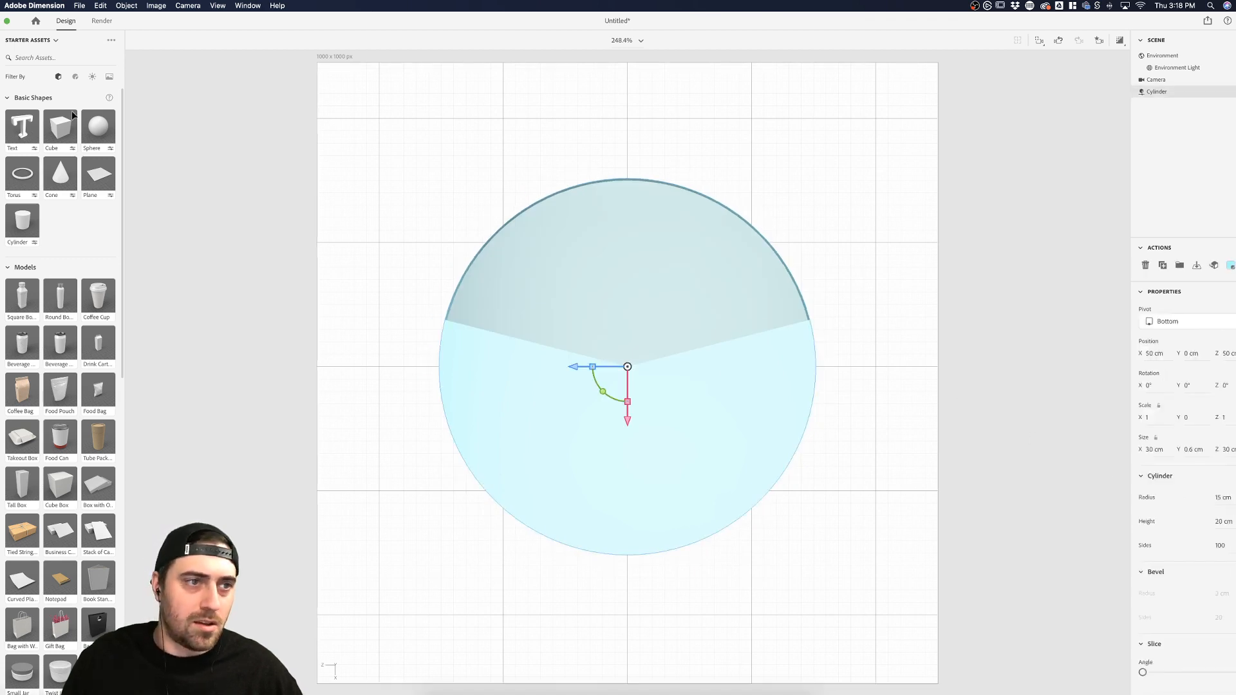
pyautogui.press('Escape')
# Return the camera to the Top bookmark and add a torus resting on the center of the disc
pyautogui.moveTo(760, 334)
pyautogui.mouseDown()
pyautogui.moveTo(751, 298)
pyautogui.moveTo(742, 349)
pyautogui.mouseUp()
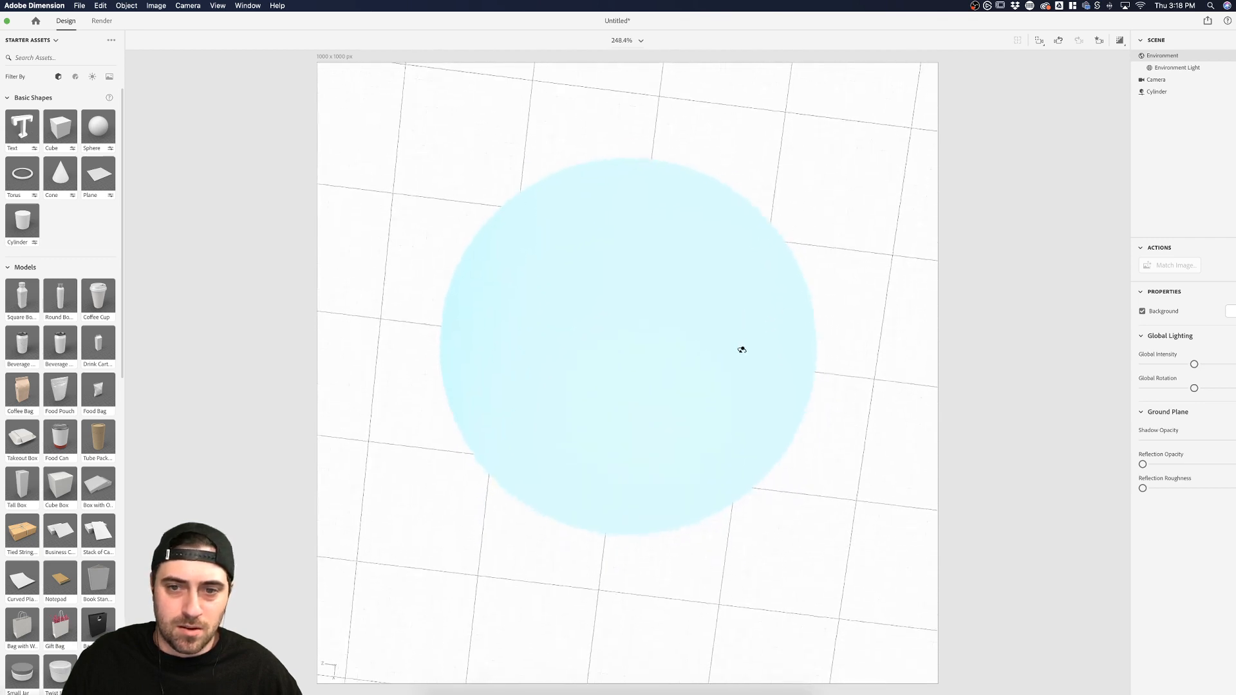
pyautogui.click(1099, 40)
pyautogui.click(1033, 78)
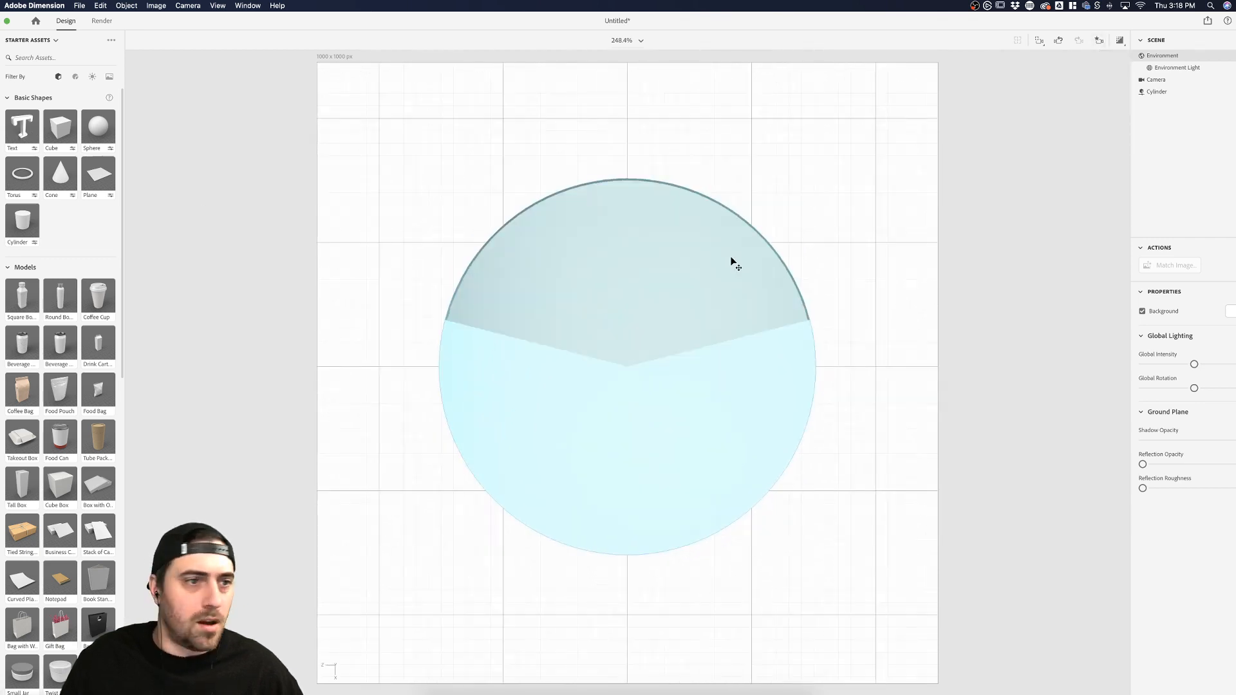
pyautogui.moveTo(22, 174); pyautogui.dragTo(628, 375)
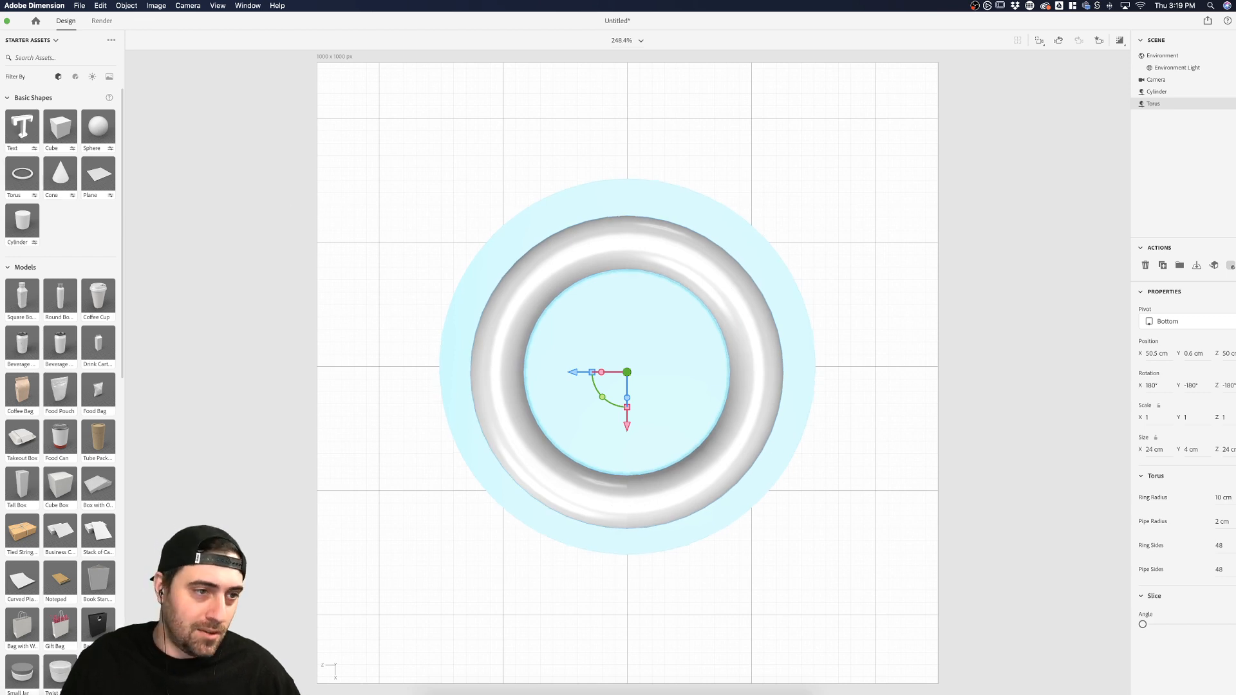
# Try moving the torus off the disc toward its far edge, and undo the move
pyautogui.press('3')
pyautogui.moveTo(726, 249); pyautogui.dragTo(723, 320)
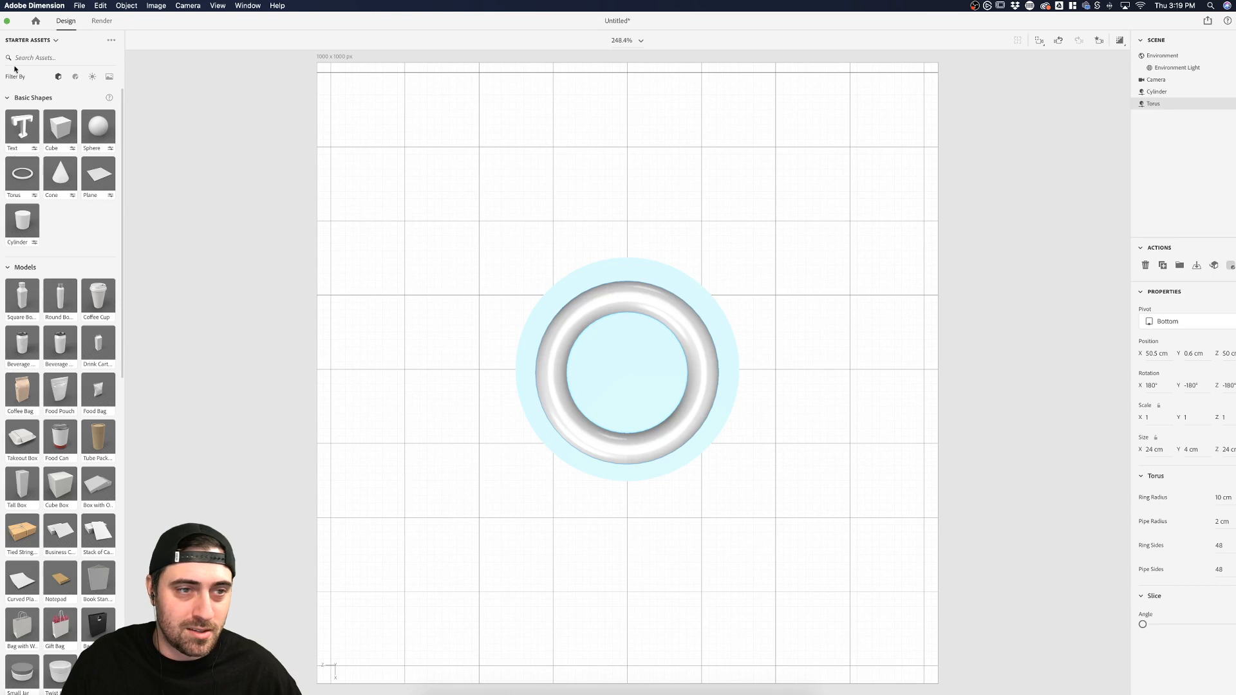
pyautogui.press('v')
pyautogui.moveTo(678, 370); pyautogui.dragTo(710, 257)
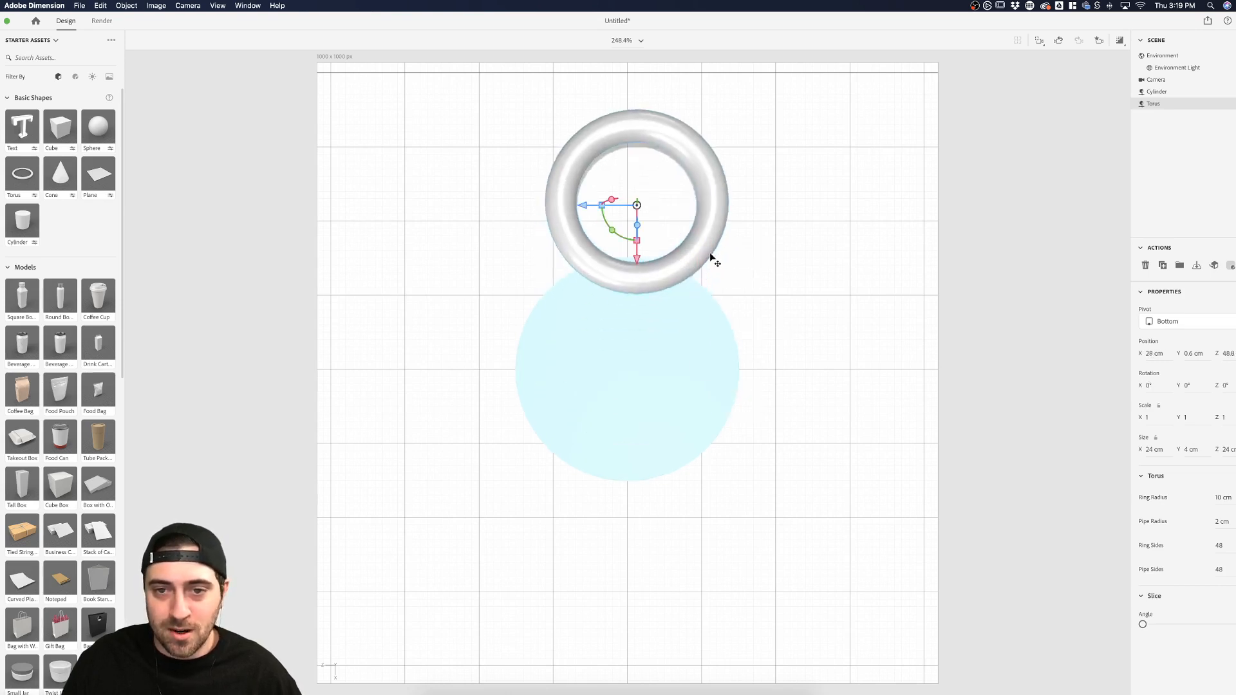
pyautogui.press('super+z')
# Duplicate the torus and stand one of the two upright on the ground beyond the disc, rotated -90° about Z
pyautogui.press('super+d')
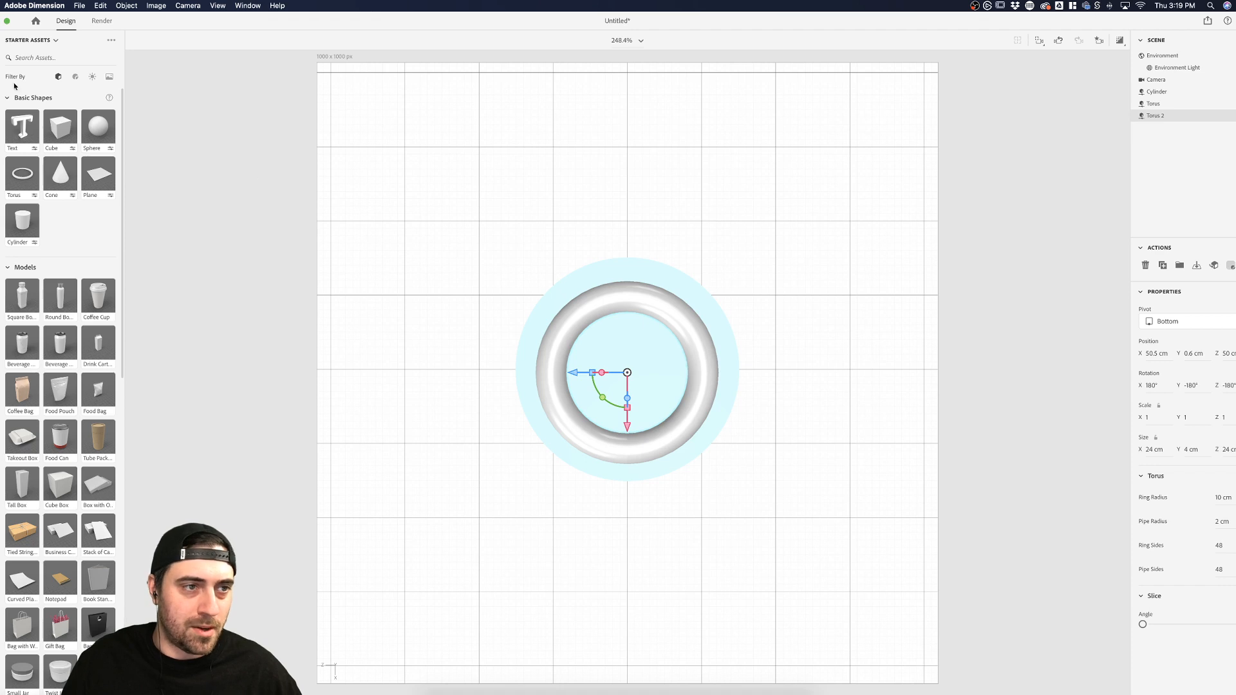
pyautogui.moveTo(678, 320); pyautogui.dragTo(747, 545)
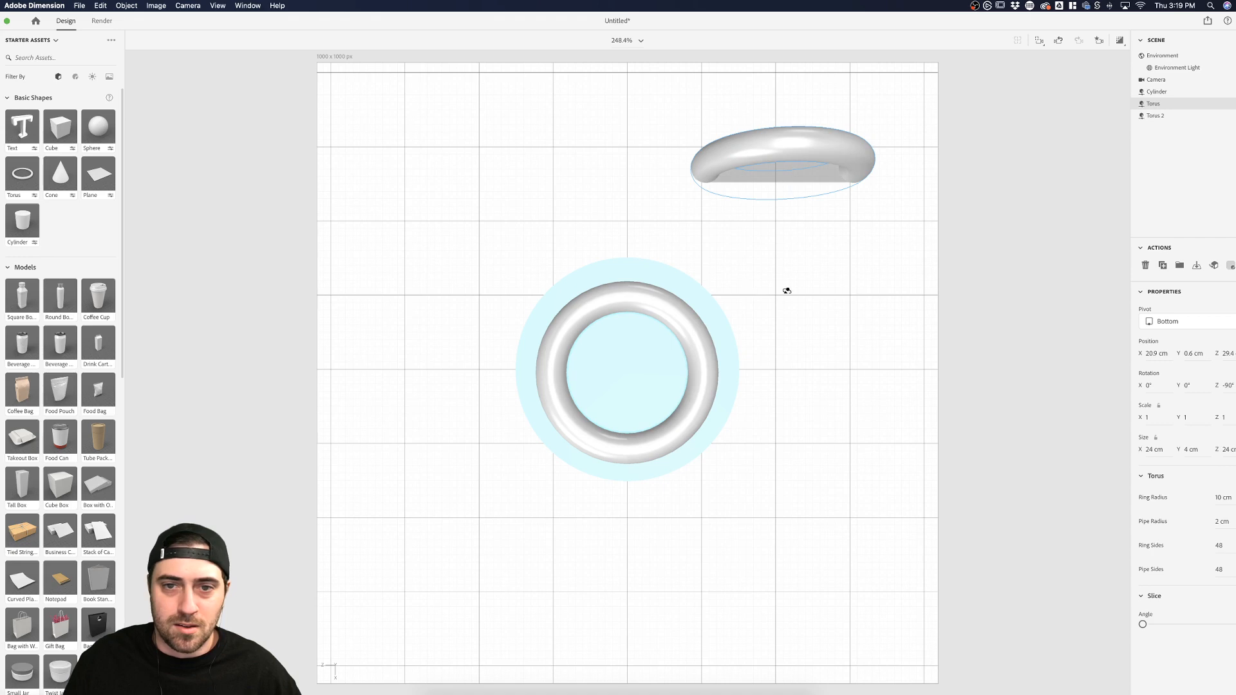
pyautogui.moveTo(786, 290); pyautogui.dragTo(802, 152)
# Apply the Glowing material to the upright torus, raise it to about 17.3 cm, and angle it toward the disc
pyautogui.click(75, 77)
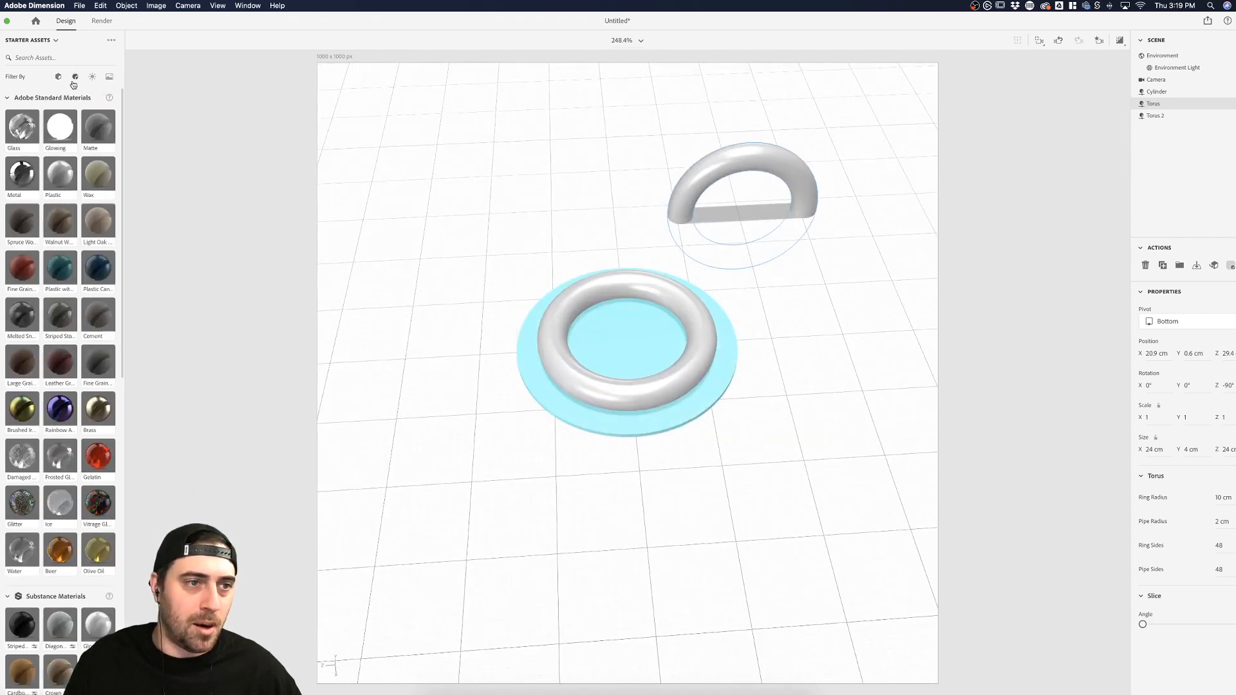
pyautogui.moveTo(72, 131); pyautogui.dragTo(759, 157)
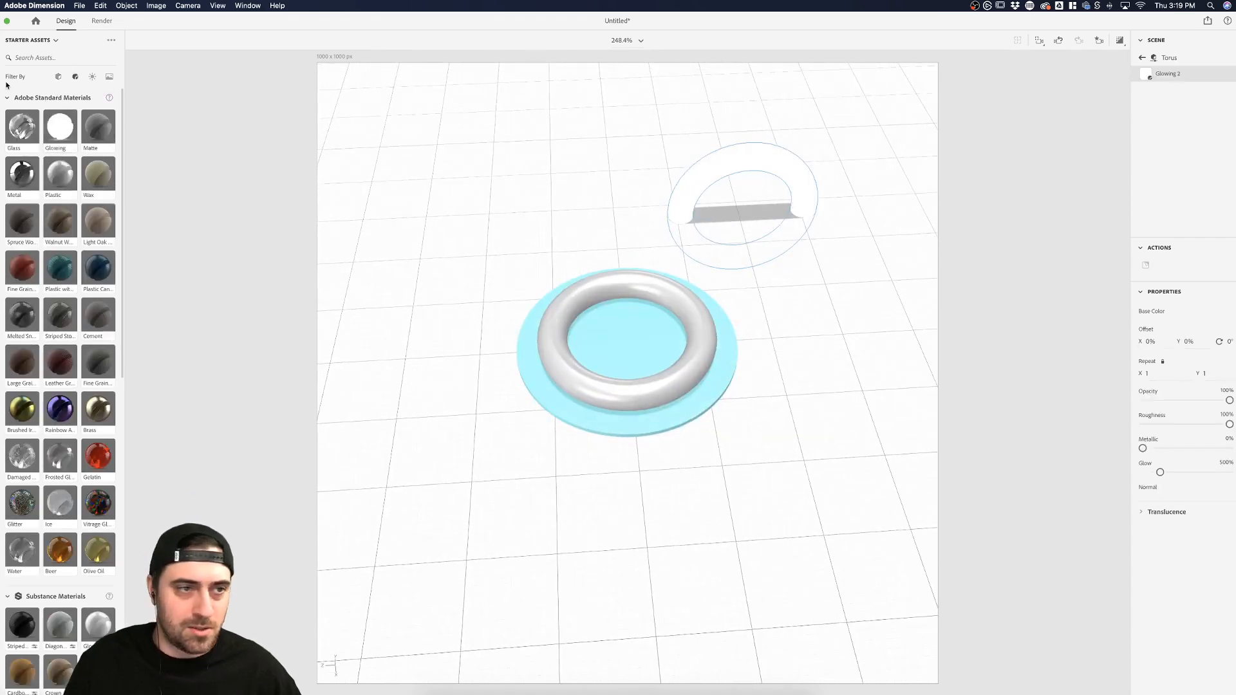
pyautogui.click(790, 184)
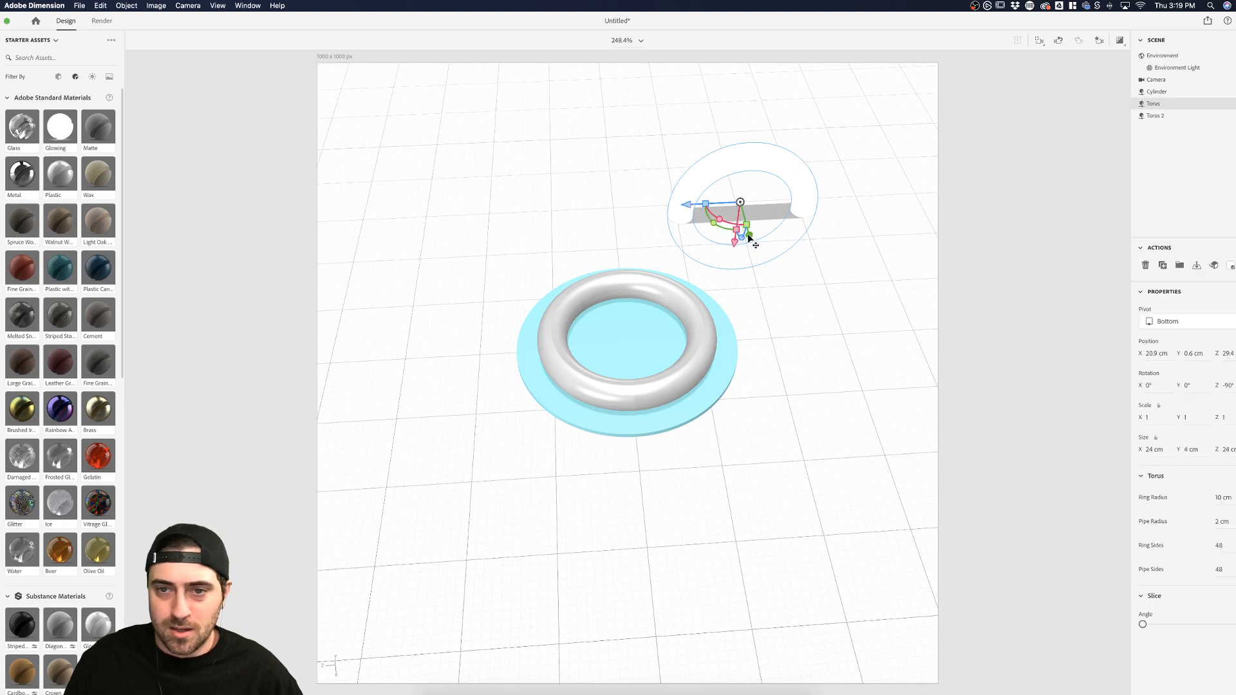
pyautogui.moveTo(734, 249); pyautogui.dragTo(621, 106)
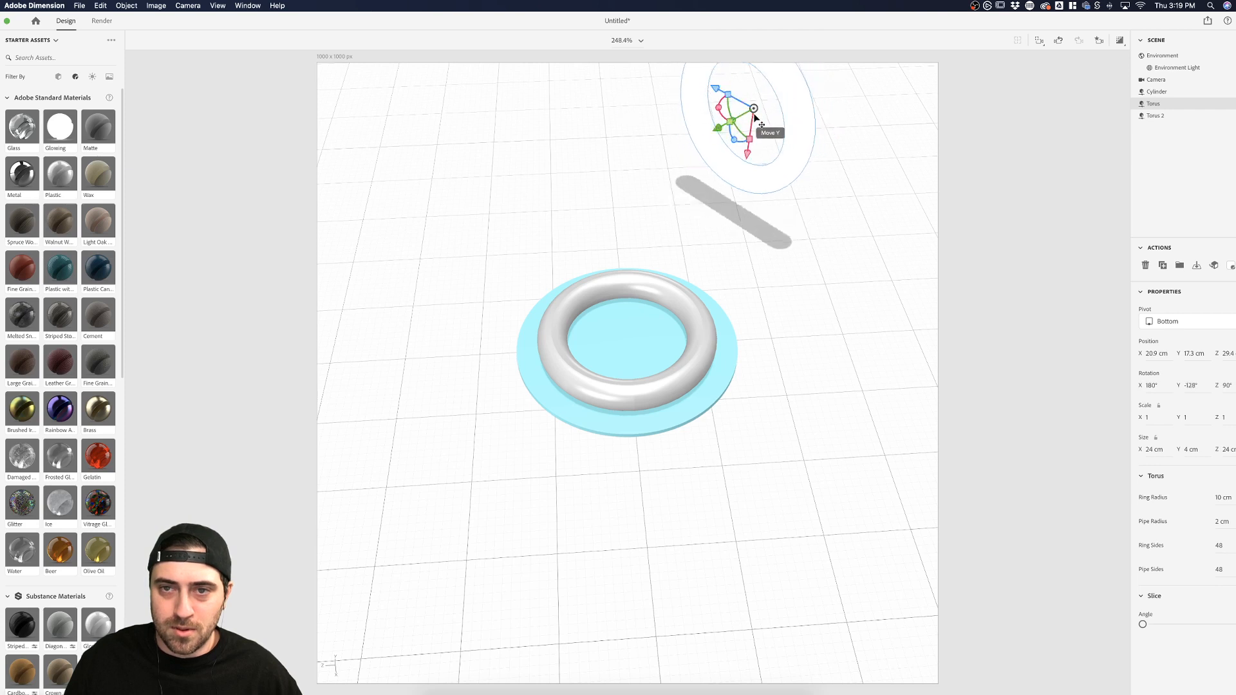
pyautogui.moveTo(734, 139); pyautogui.dragTo(816, 130)
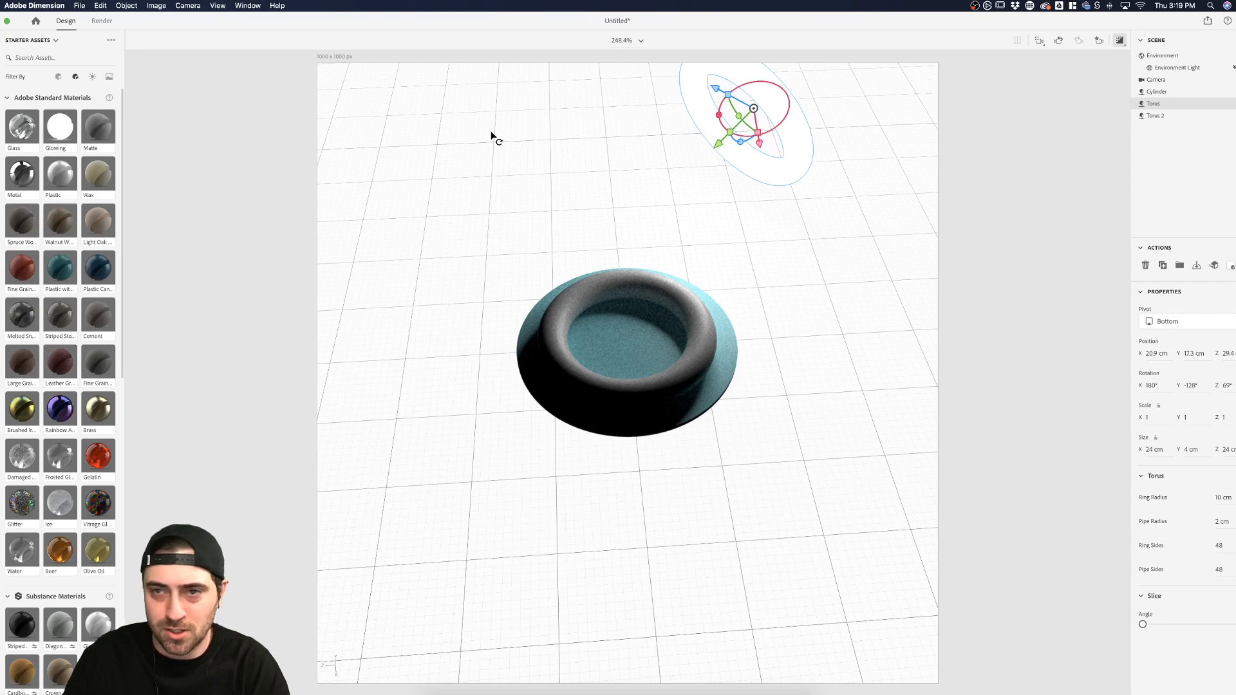
# Delete the glowing torus and turn off the render preview
pyautogui.press('Delete')
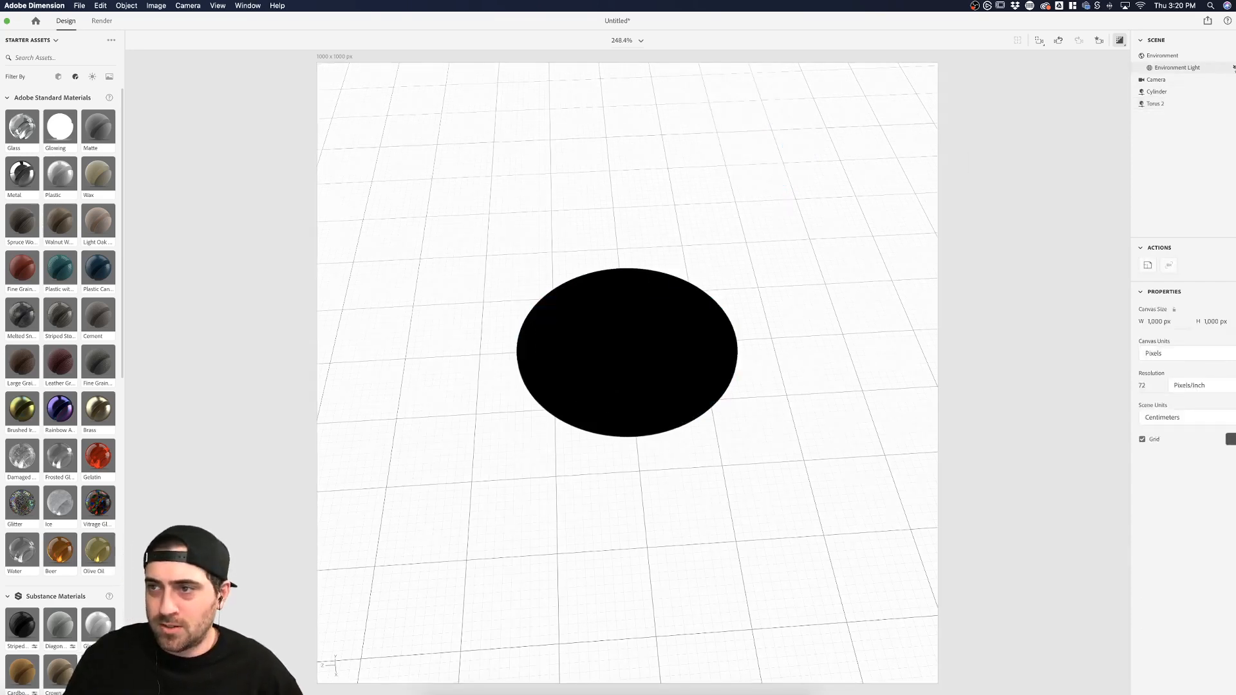
pyautogui.click(1119, 41)
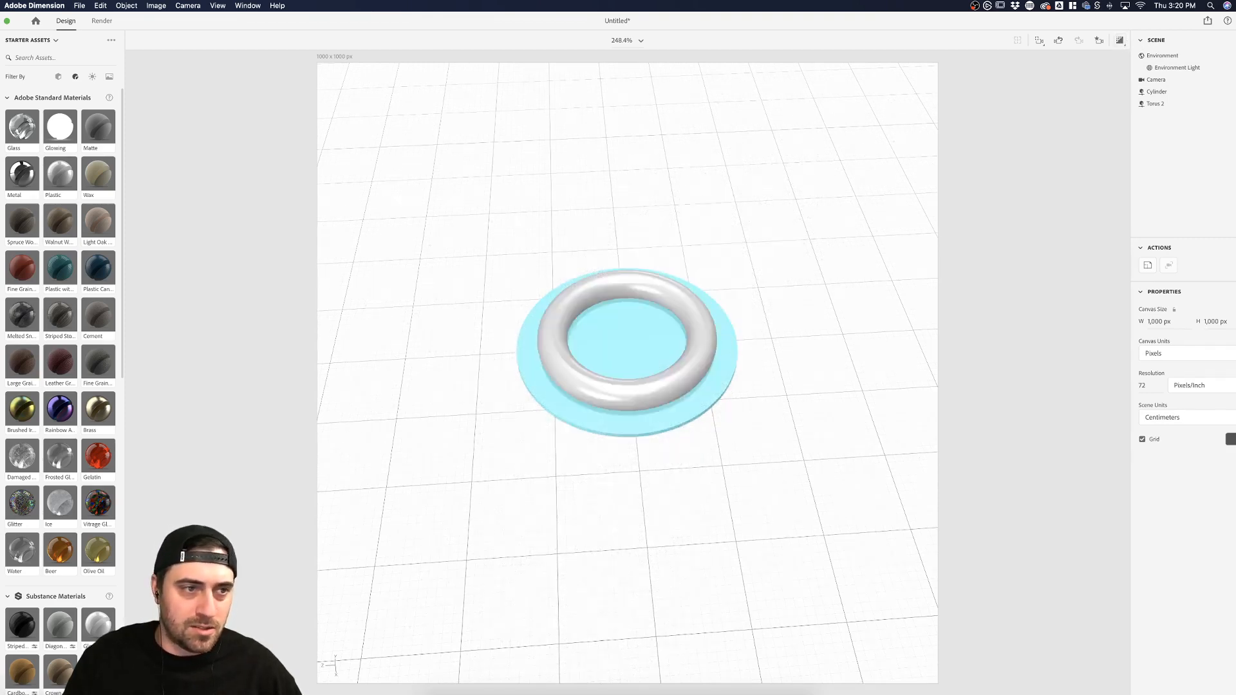
pyautogui.click(425, 72)
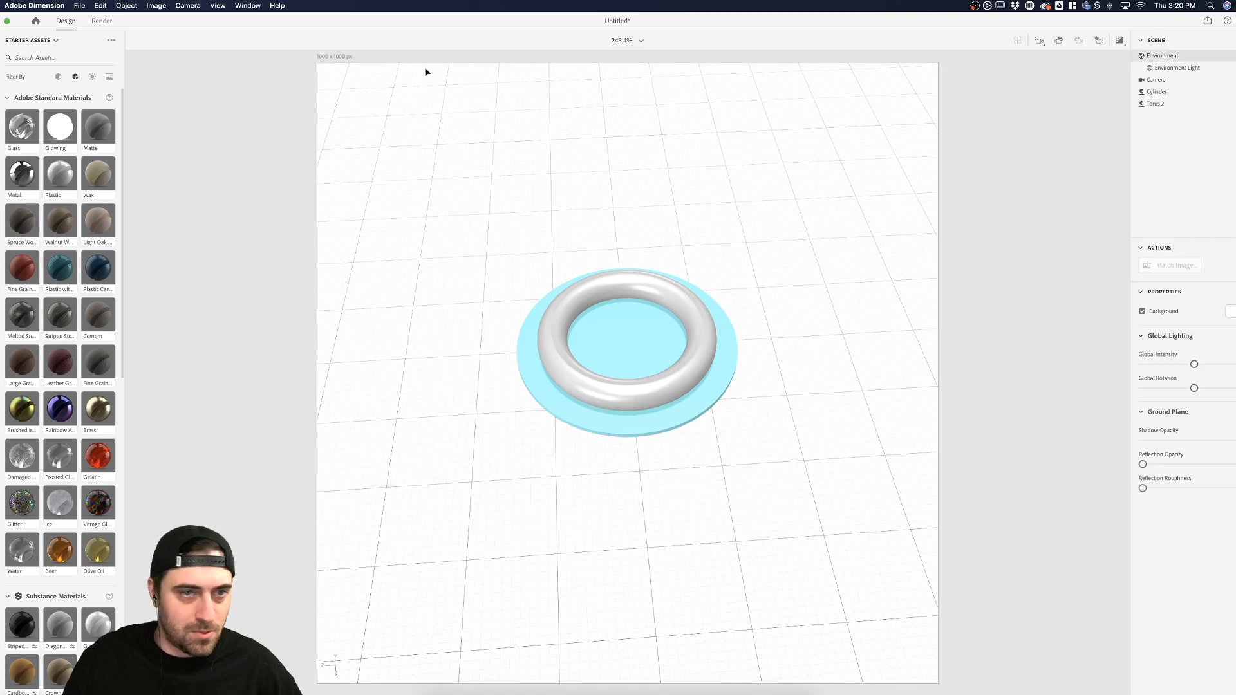
# Return the camera to the Top bookmark and try adjusting the disc's slice angle
pyautogui.click(1099, 40)
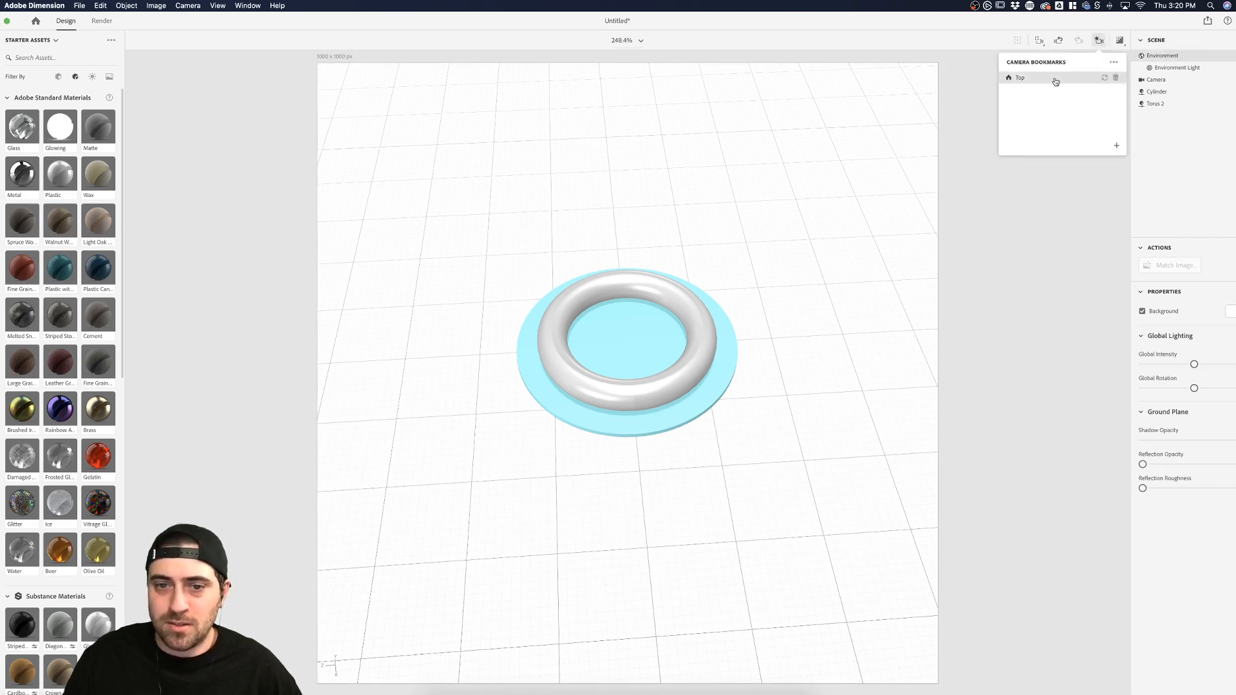
pyautogui.click(1056, 78)
pyautogui.click(718, 344)
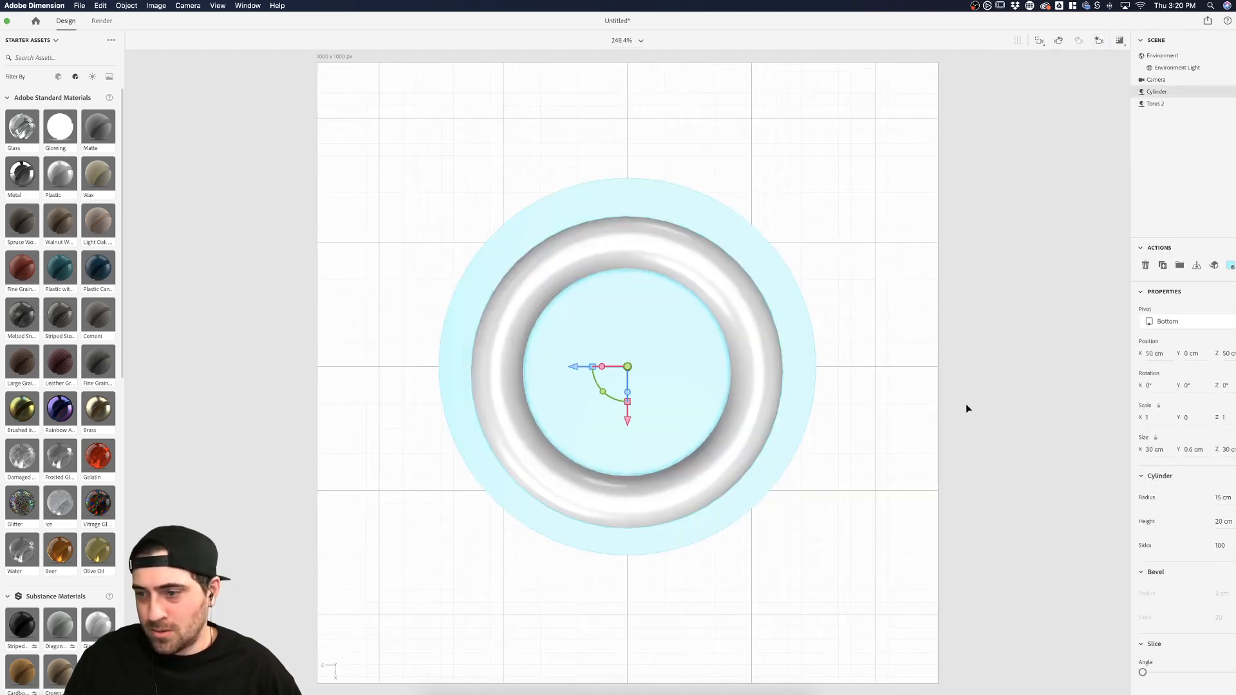
pyautogui.moveTo(1144, 673); pyautogui.dragTo(1011, 657)
# Set the torus's ring radius to 6 cm and its pipe radius to 1 cm, and deselect it
pyautogui.click(769, 390)
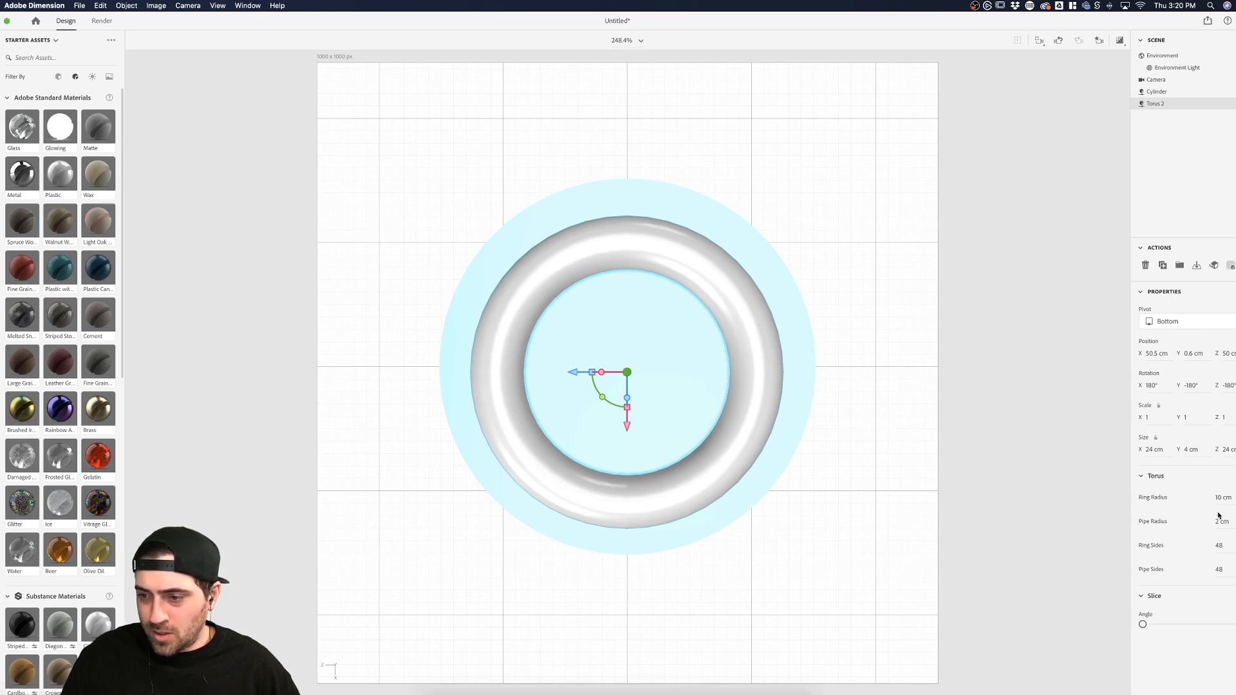
pyautogui.moveTo(1225, 503); pyautogui.dragTo(1198, 502)
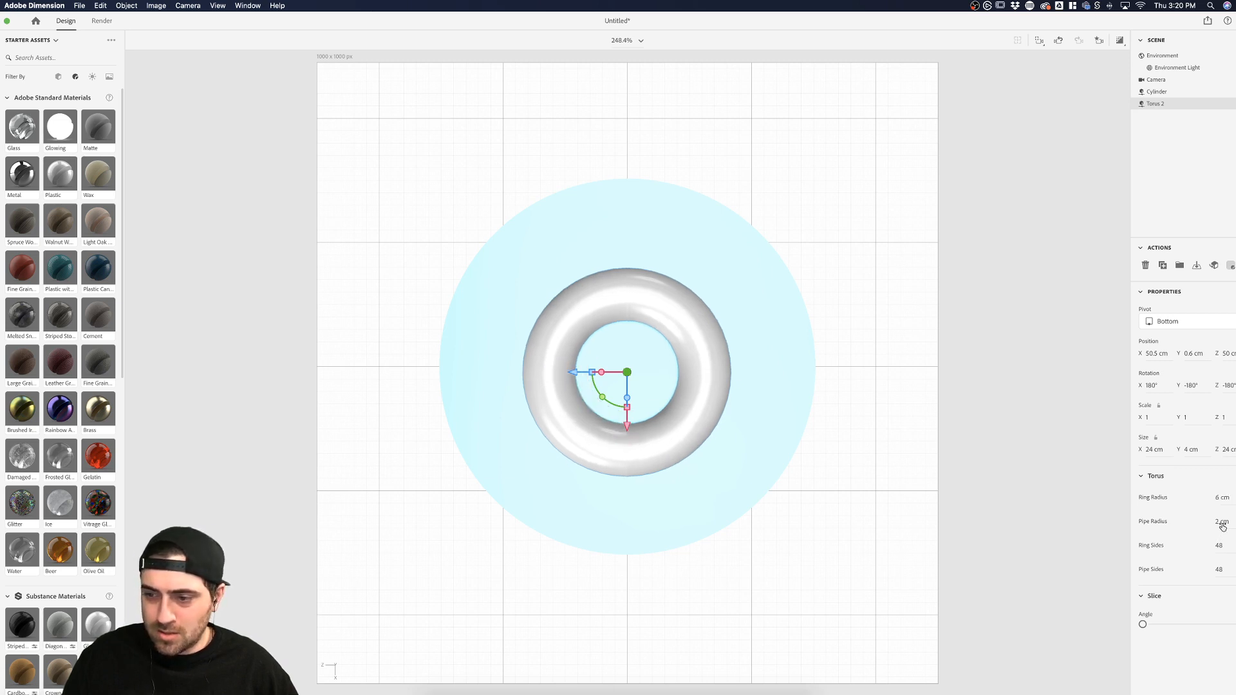
pyautogui.moveTo(1222, 523); pyautogui.dragTo(1215, 522)
pyautogui.click(984, 374)
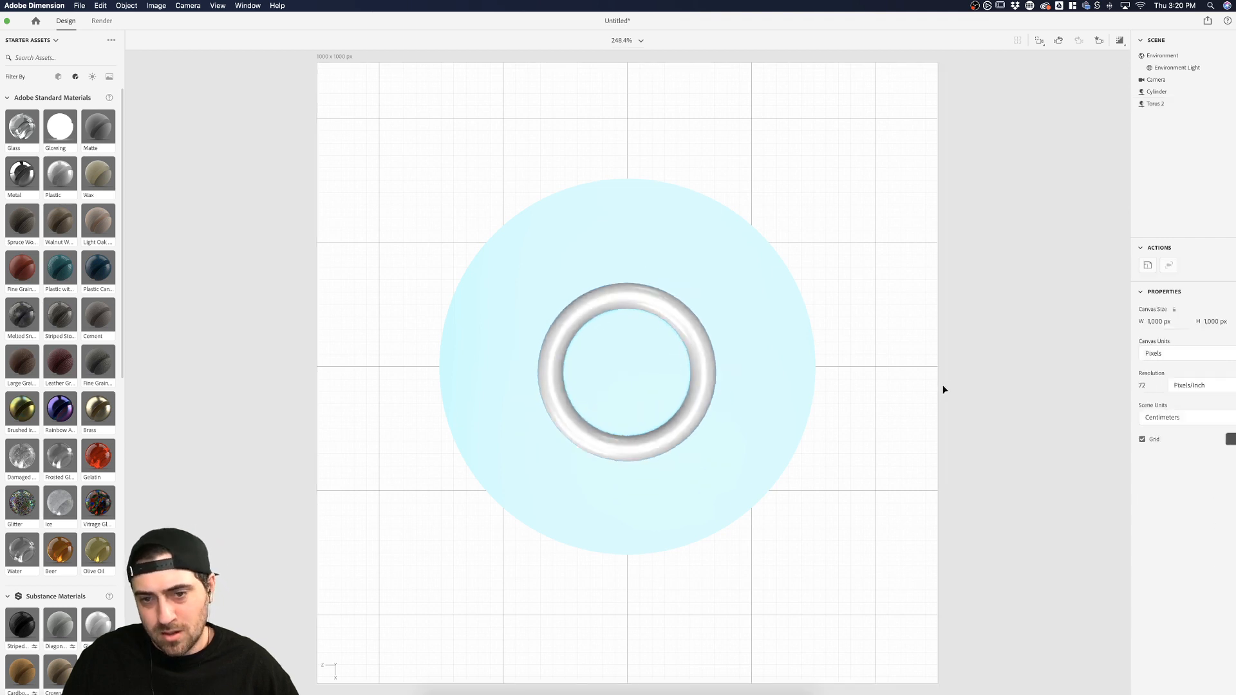
# Paste a full-size torus so it encircles the small torus on the disc, and deselect it
pyautogui.click(698, 344)
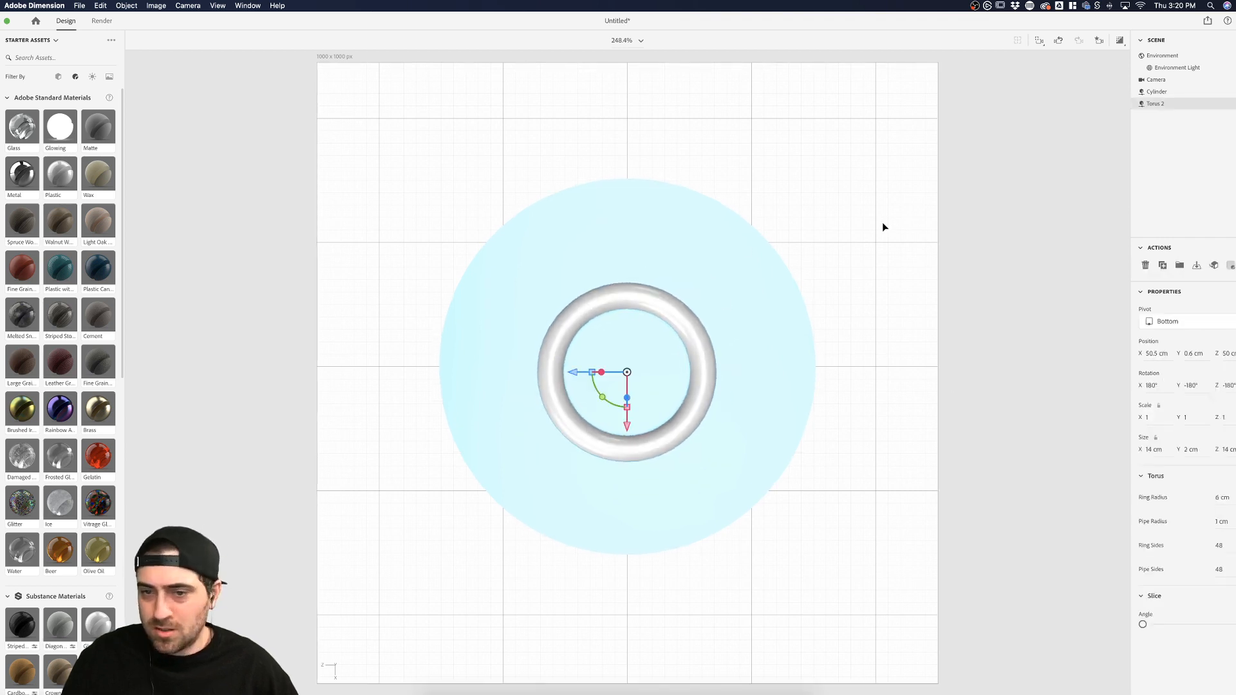
pyautogui.click(883, 227)
pyautogui.click(692, 325)
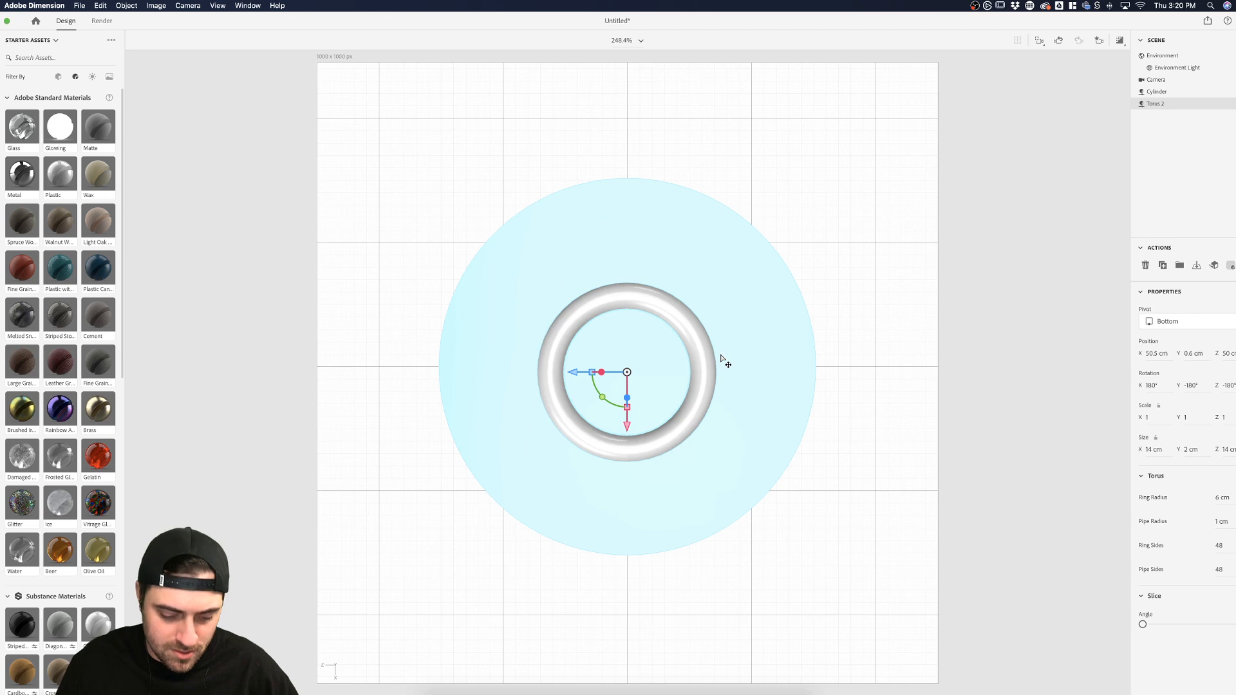
pyautogui.press('super+v')
pyautogui.click(871, 346)
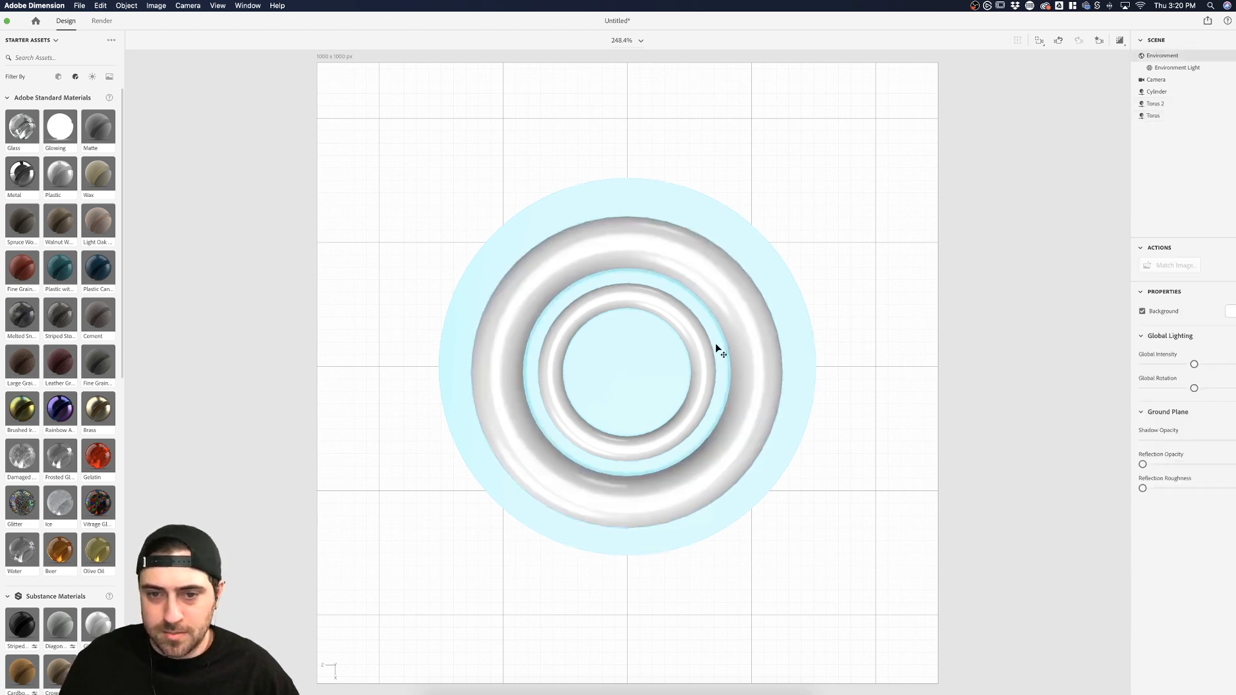
# Align the disc and both torus rings to their shared centre along the X axis, and deselect them
pyautogui.click(709, 344)
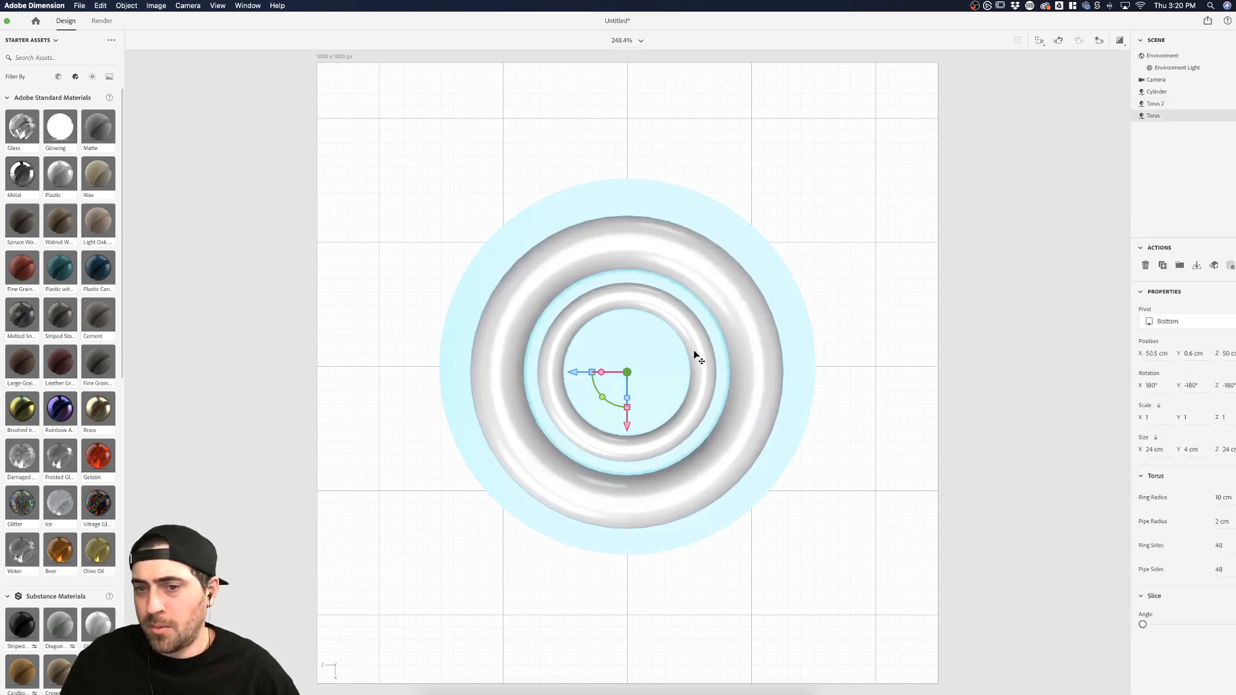
pyautogui.click(800, 216)
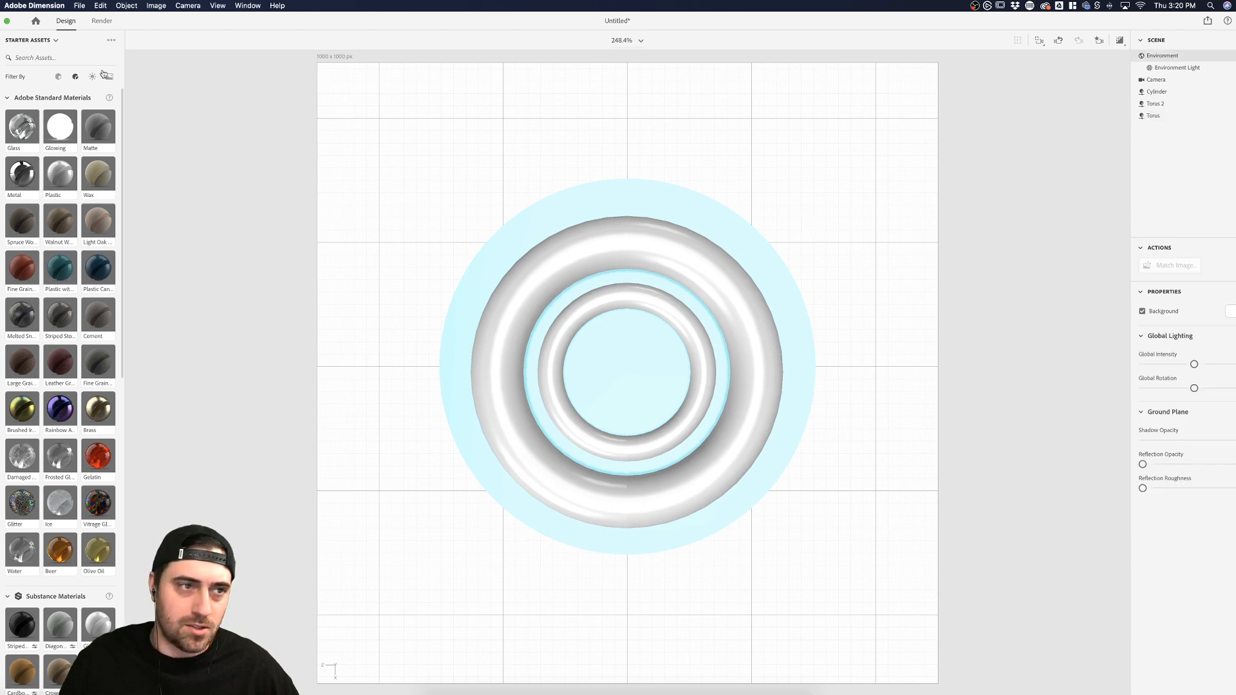
pyautogui.moveTo(412, 156); pyautogui.dragTo(730, 504)
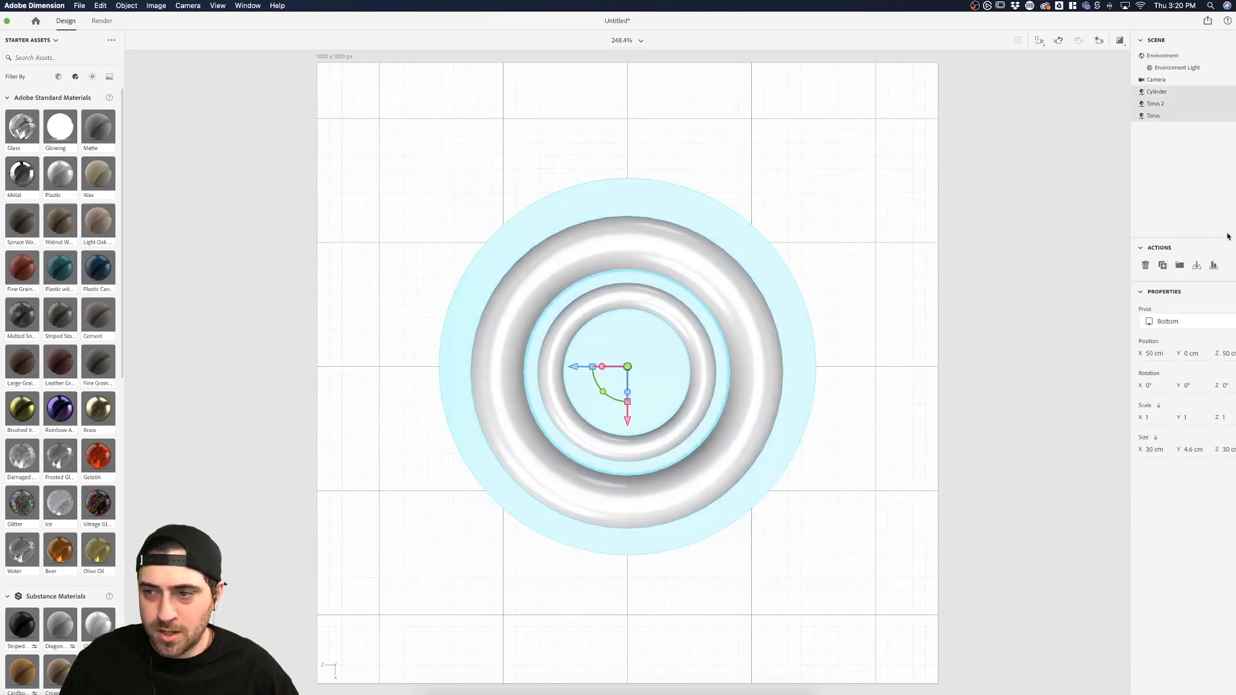
pyautogui.click(1215, 265)
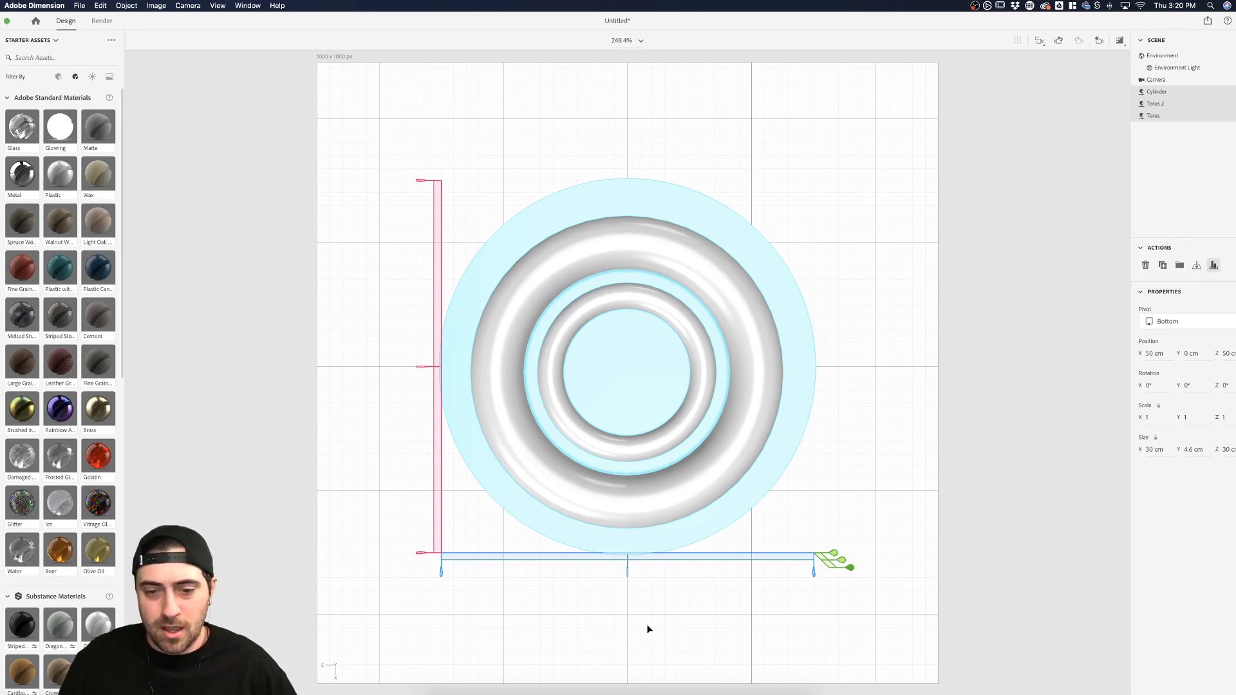
pyautogui.click(423, 368)
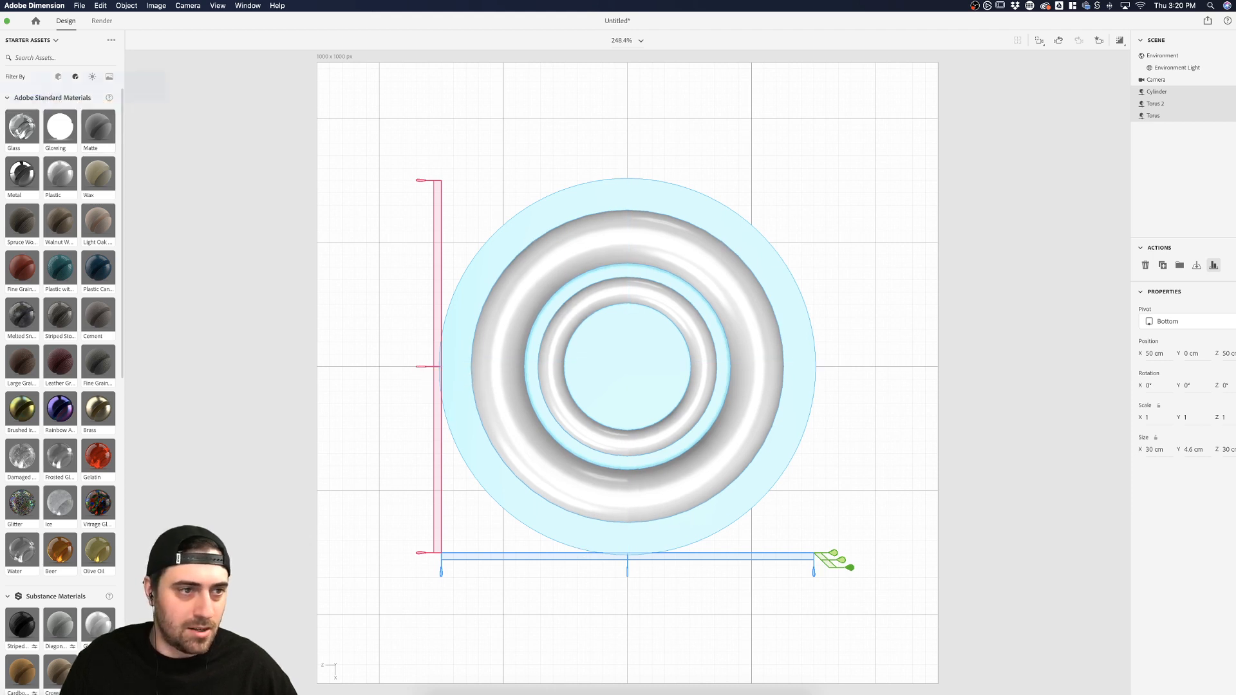
pyautogui.press('v')
pyautogui.click(710, 578)
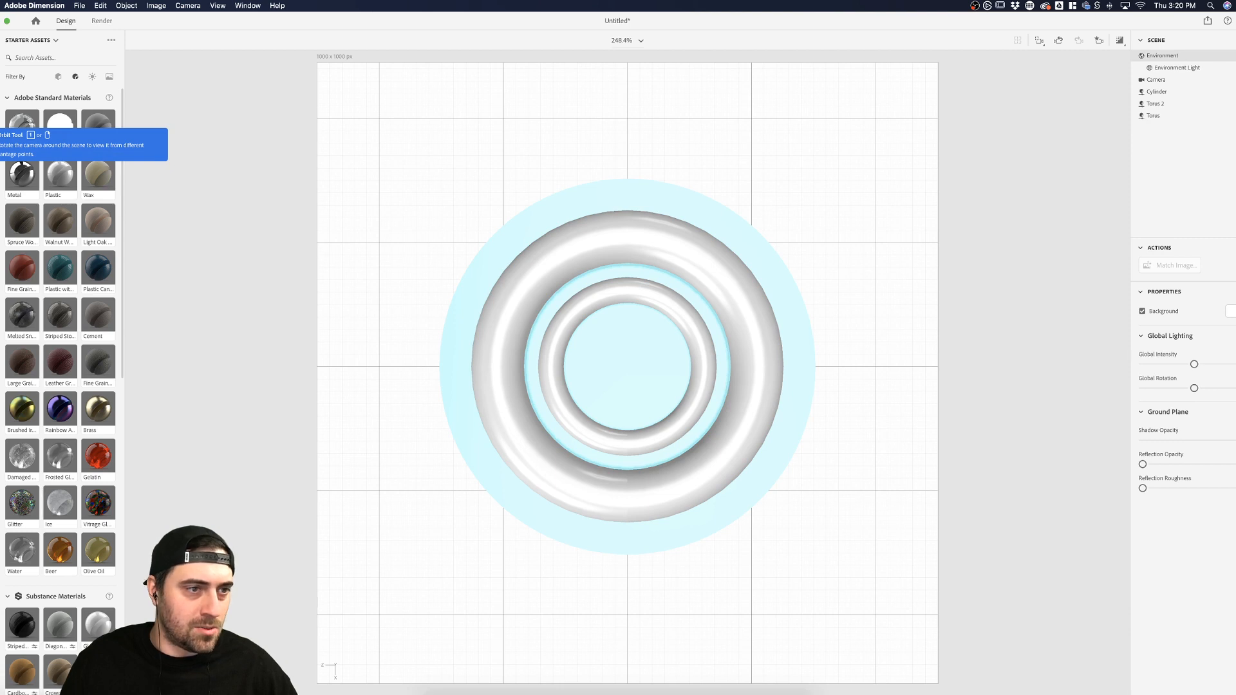
# Raise both torus rings together above the disc to a Y position of about 5.8 cm, and deselect them
pyautogui.moveTo(751, 513); pyautogui.dragTo(666, 292)
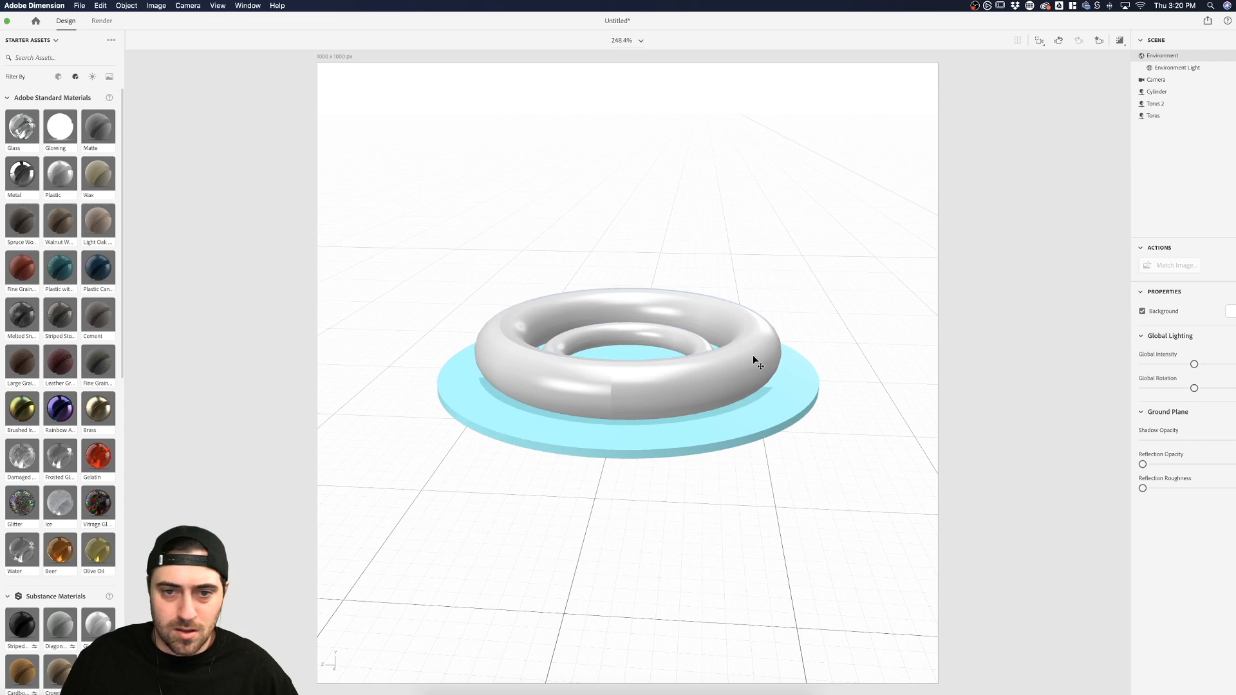
pyautogui.click(683, 330)
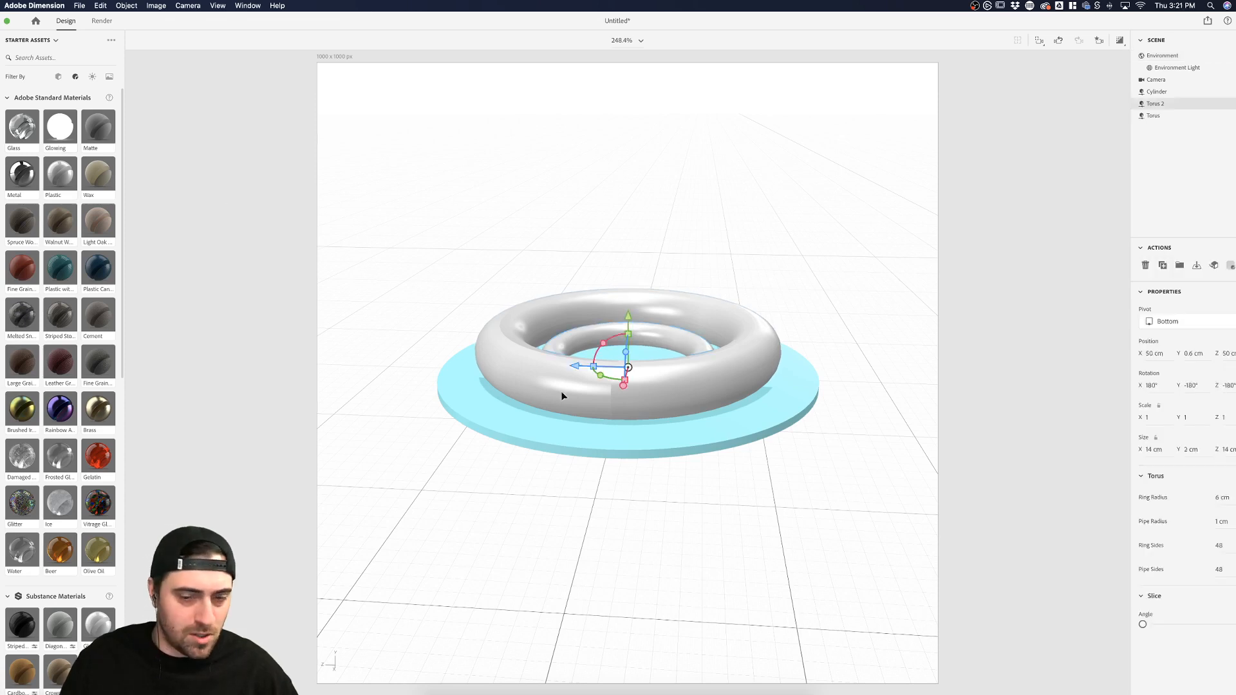
pyautogui.click(589, 396)
pyautogui.keyDown('shift'); pyautogui.click(692, 336); pyautogui.keyUp('shift')
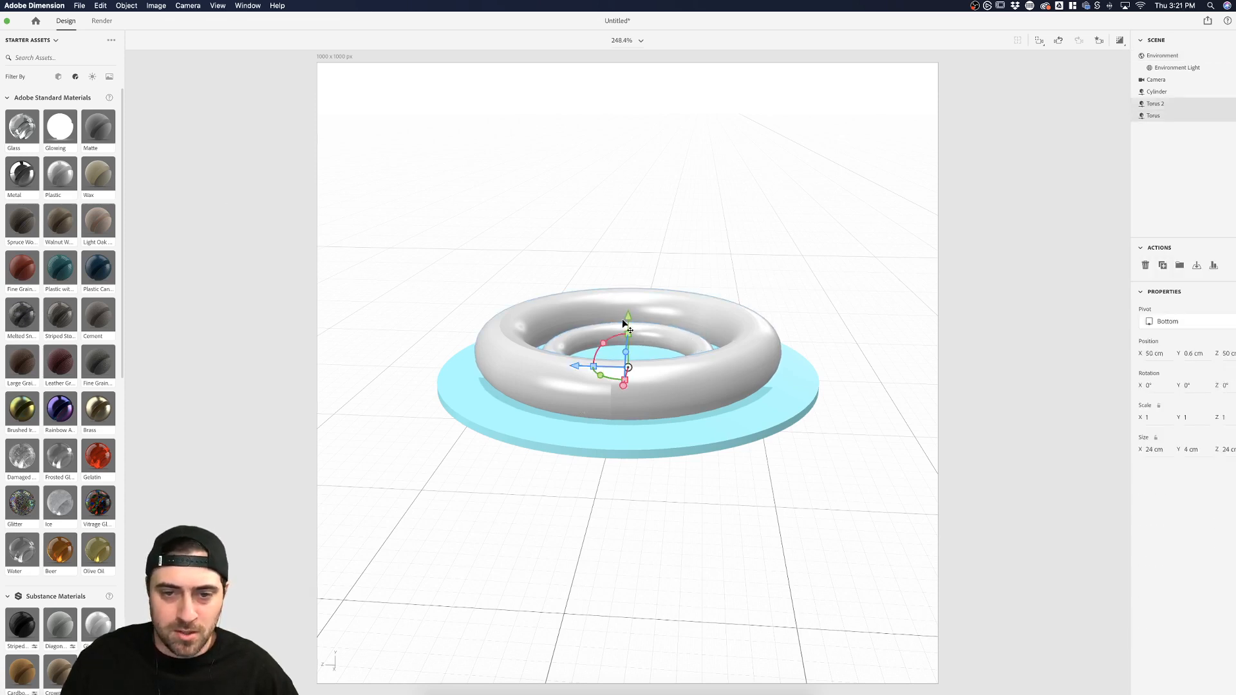
pyautogui.moveTo(626, 318); pyautogui.dragTo(628, 233)
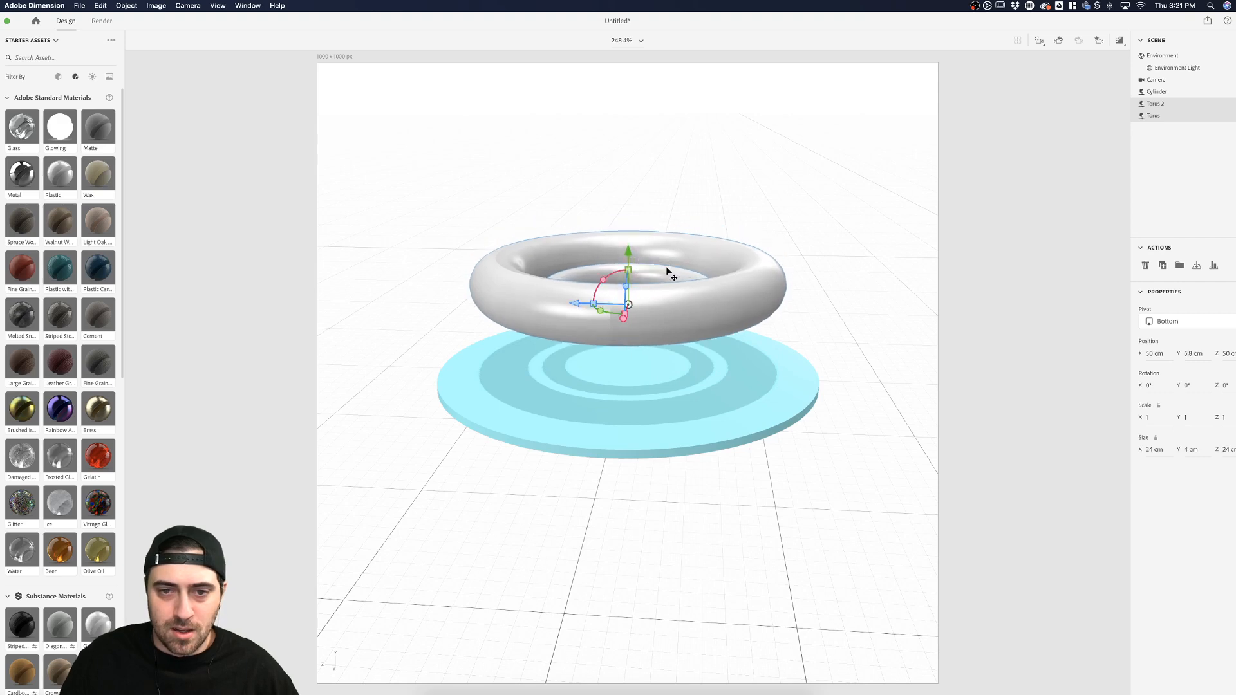
pyautogui.moveTo(684, 239); pyautogui.dragTo(711, 488, button='right')
pyautogui.click(273, 121)
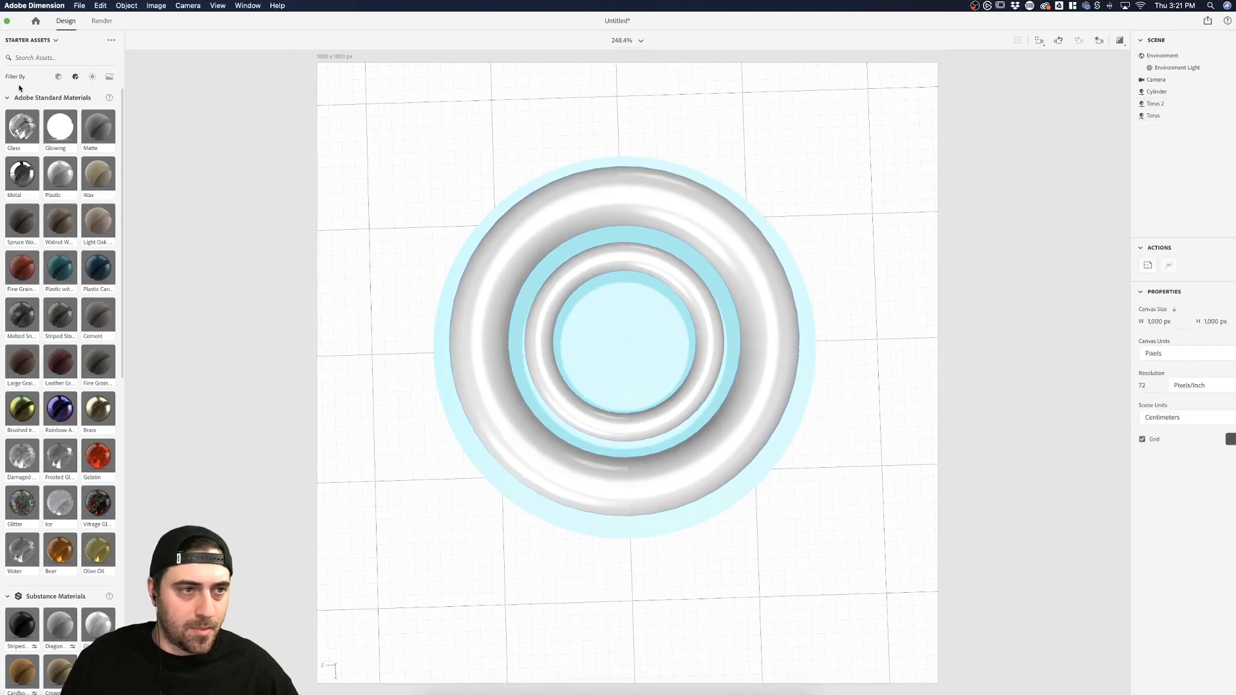
# Slice matching gaps of slightly under a quarter turn into the small torus and the large torus
pyautogui.click(57, 78)
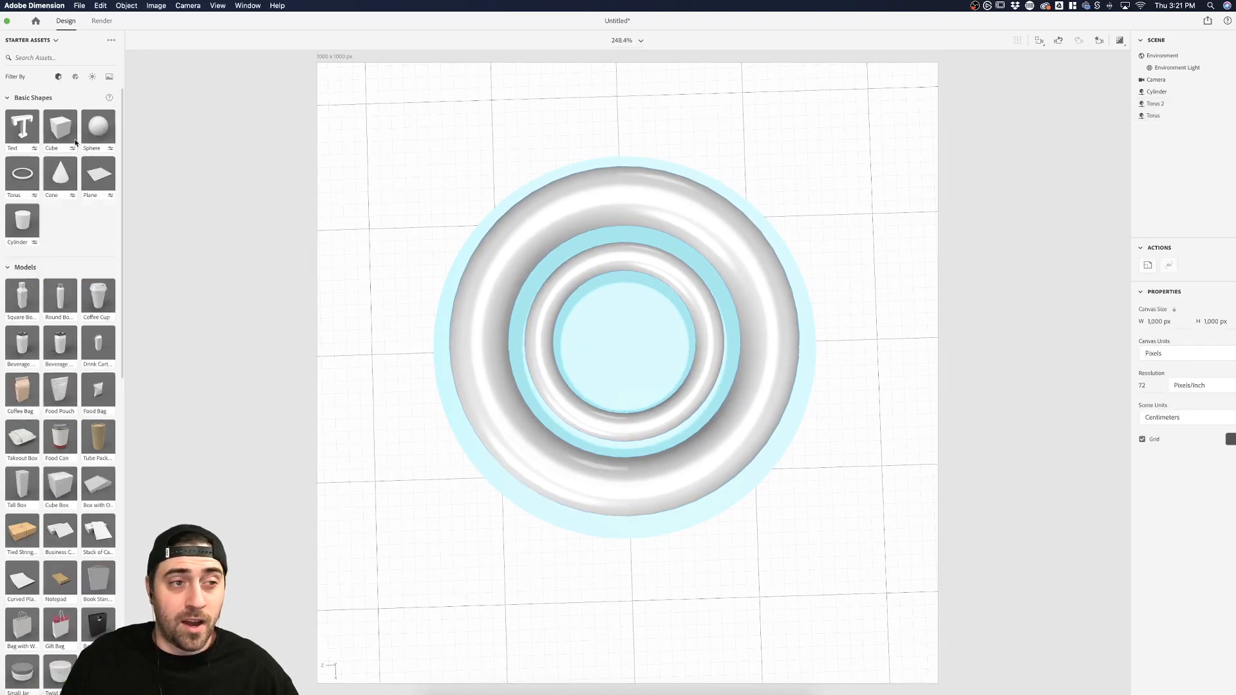
pyautogui.click(720, 324)
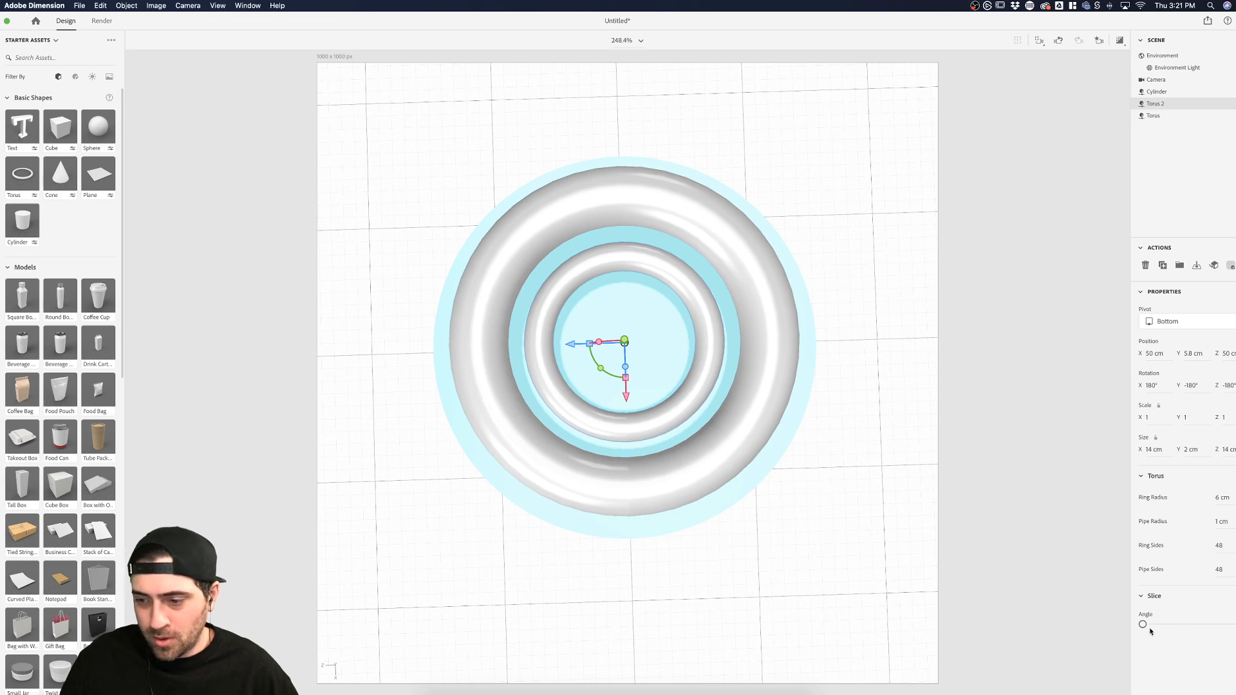
pyautogui.moveTo(1151, 627); pyautogui.dragTo(1165, 628)
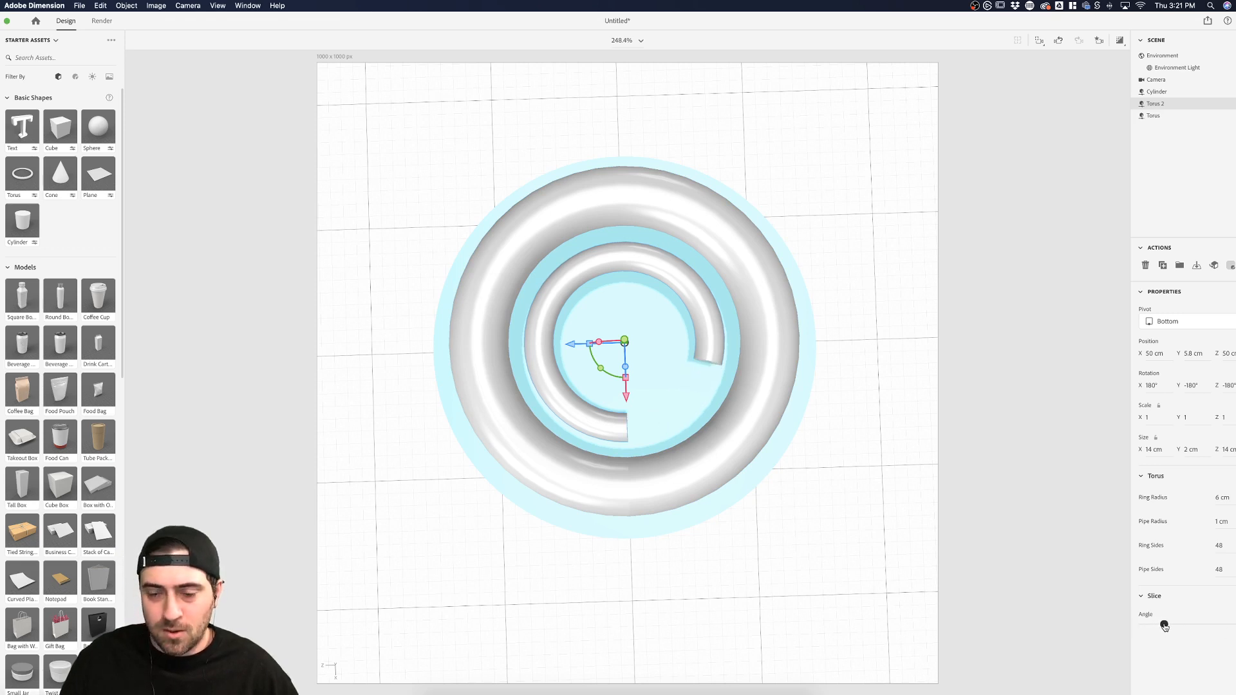
pyautogui.click(774, 394)
pyautogui.moveTo(1152, 628); pyautogui.dragTo(1166, 625)
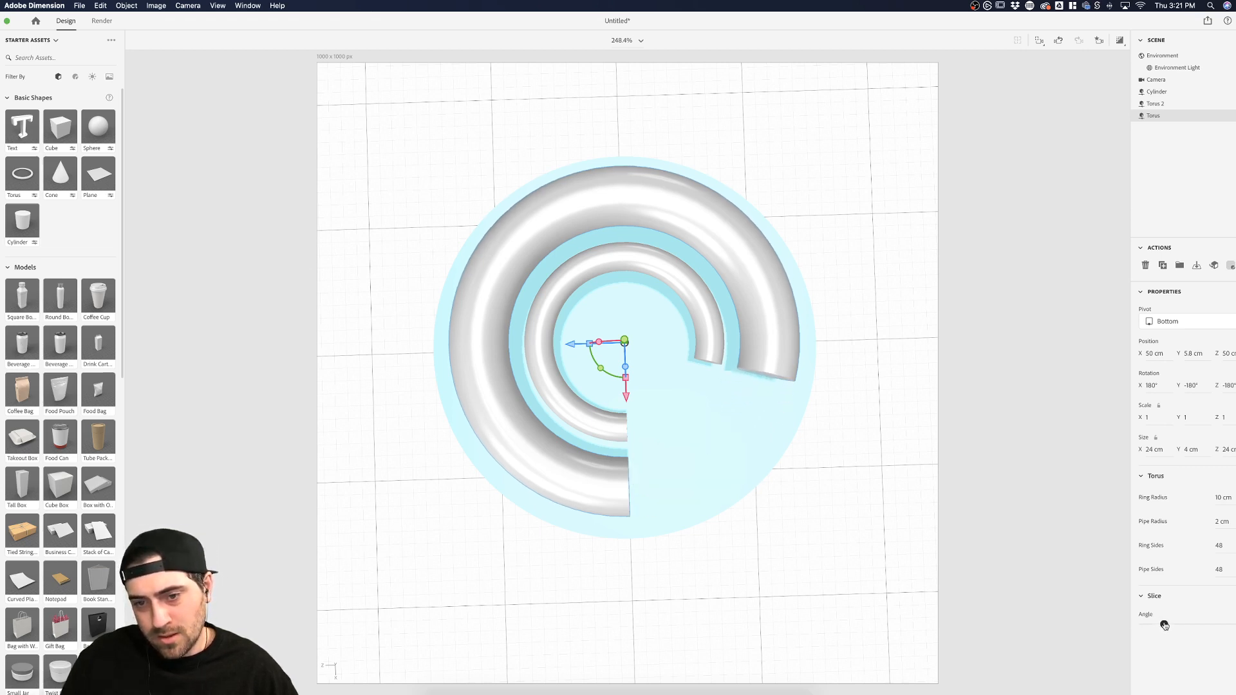
pyautogui.click(1034, 540)
# Rotate both sliced torus rings together 45° about the Y axis and return the camera to the Top bookmark
pyautogui.click(599, 423)
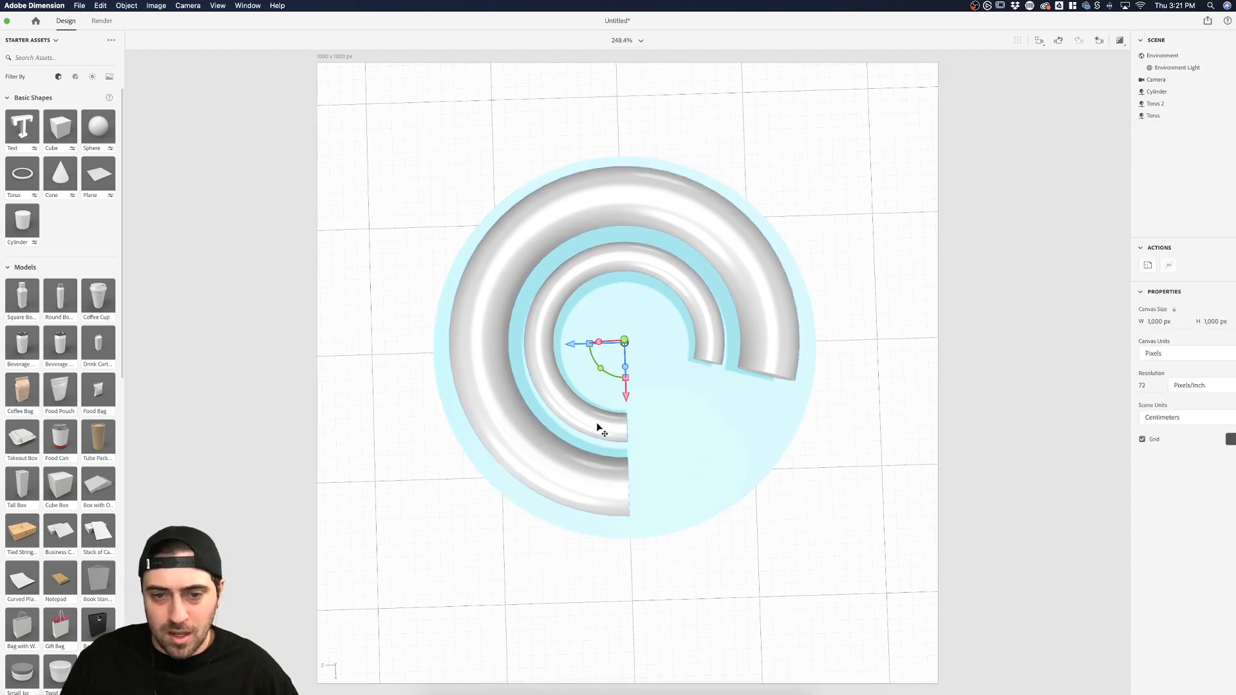
pyautogui.keyDown('shift'); pyautogui.click(714, 345); pyautogui.keyUp('shift')
pyautogui.moveTo(608, 368)
pyautogui.mouseDown()
pyautogui.moveTo(643, 375)
pyautogui.moveTo(628, 378)
pyautogui.mouseUp()
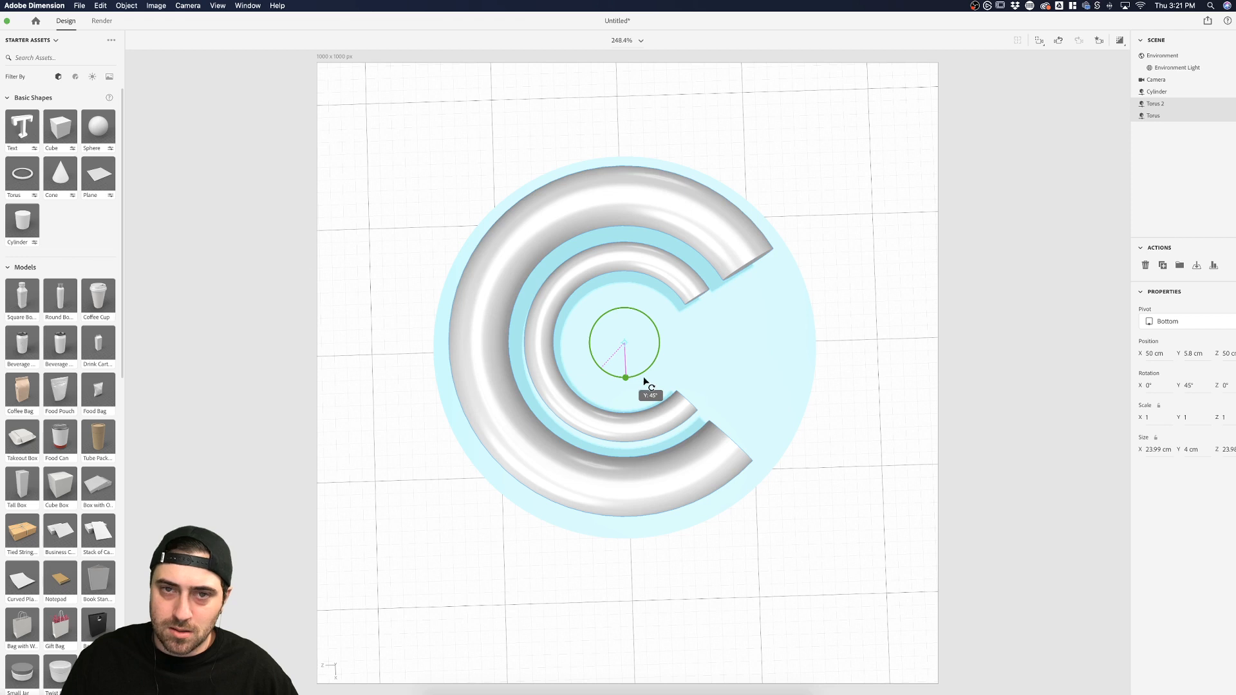
pyautogui.click(971, 287)
pyautogui.click(1098, 40)
pyautogui.click(1069, 77)
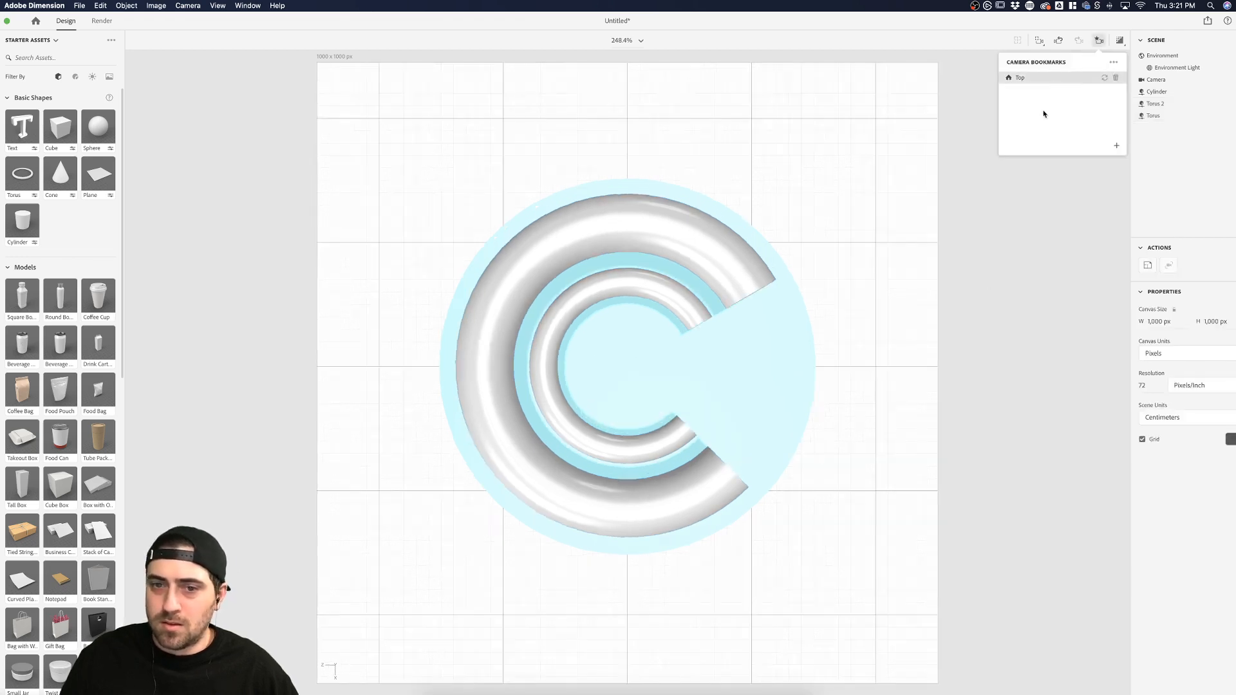
pyautogui.click(960, 301)
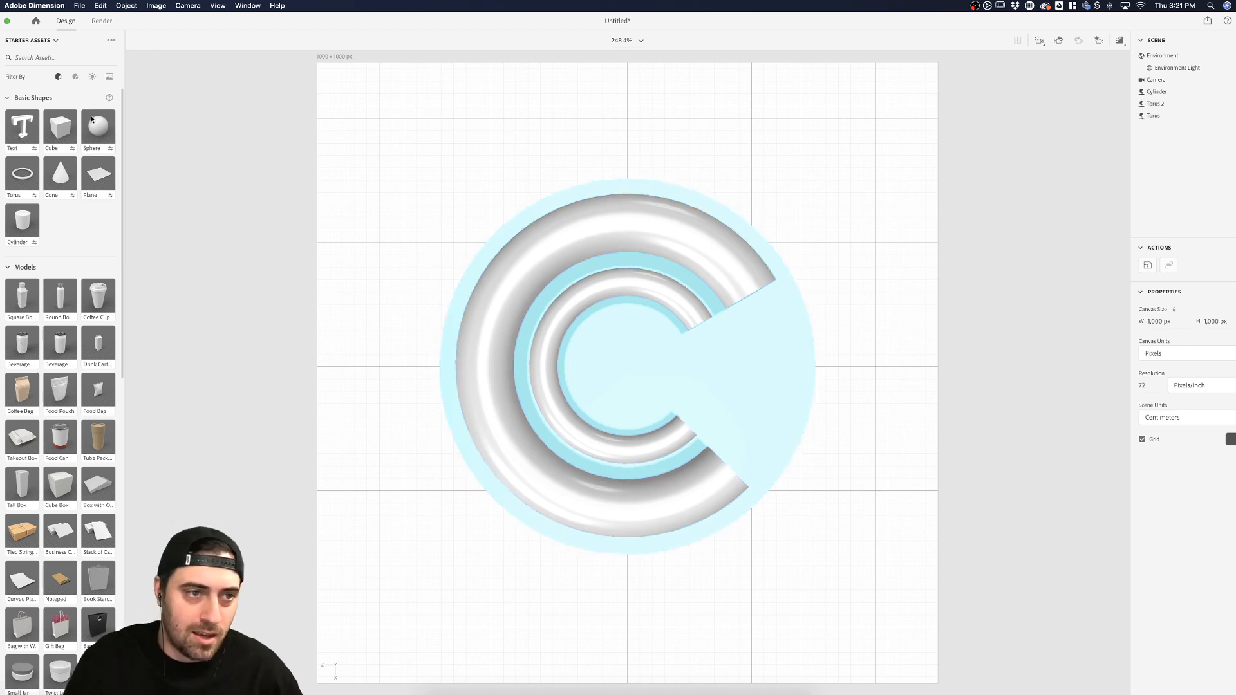
# Add a sphere at the centre of the disc and set its sides to 100
pyautogui.moveTo(93, 119); pyautogui.dragTo(626, 370)
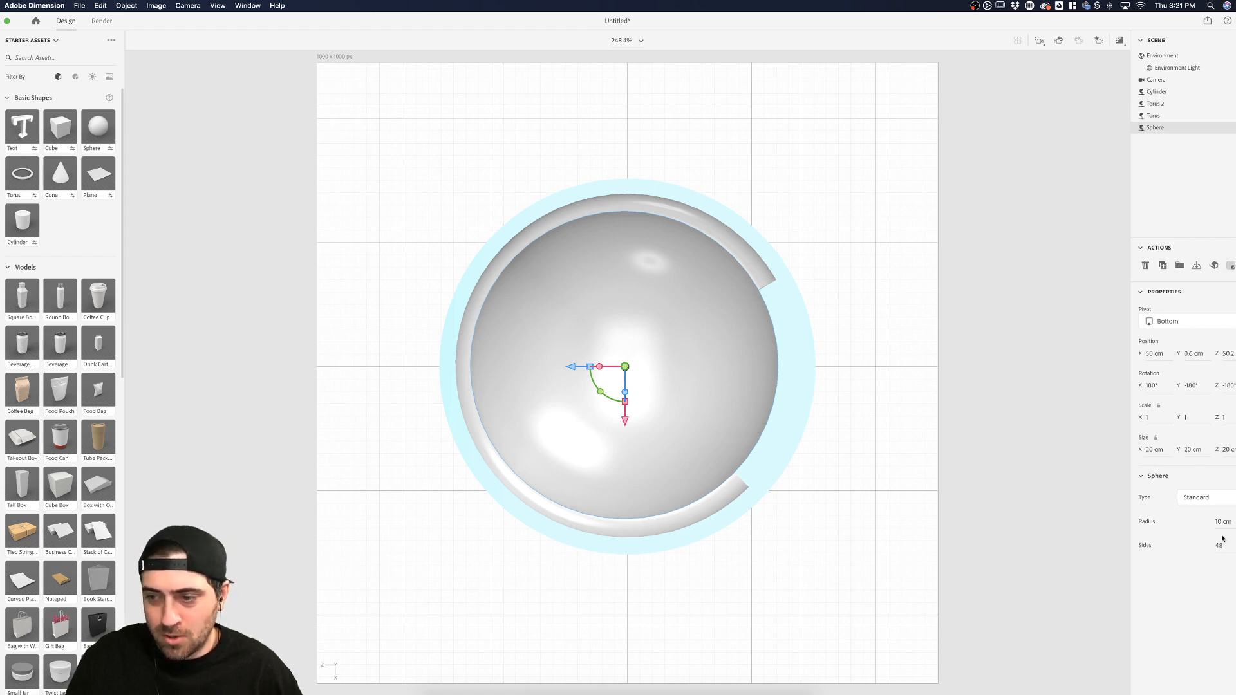
pyautogui.moveTo(1221, 548); pyautogui.dragTo(1231, 548)
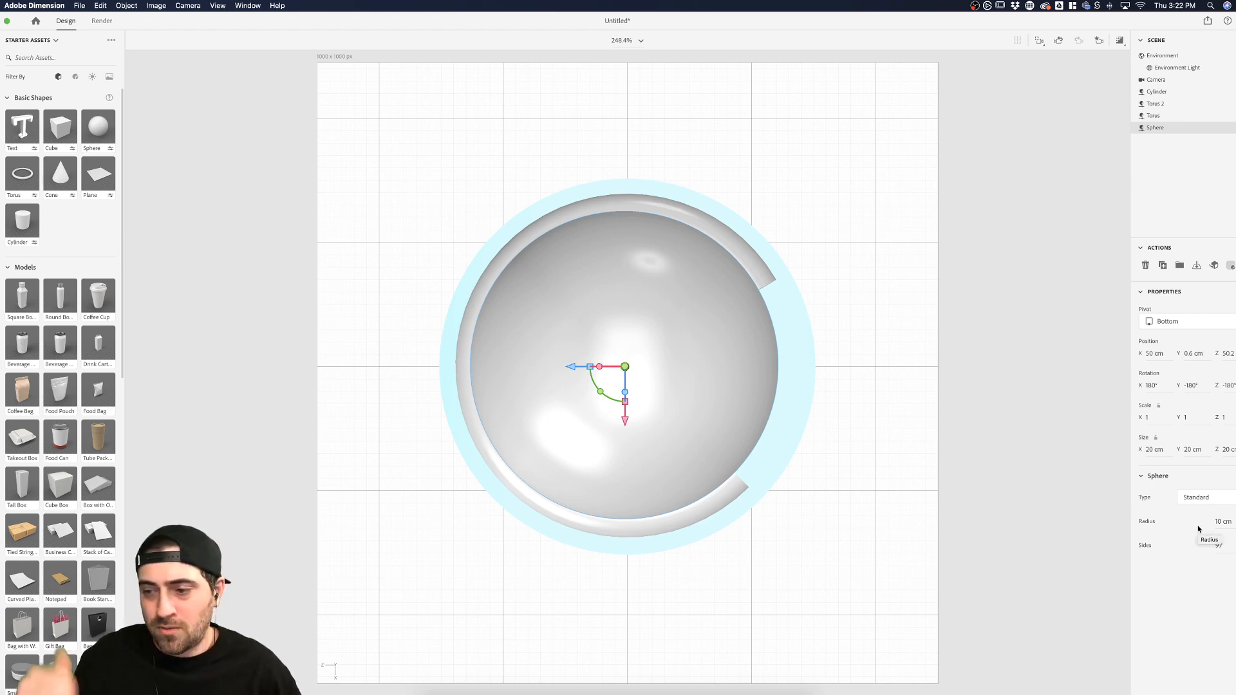
pyautogui.moveTo(1229, 546); pyautogui.dragTo(1232, 546)
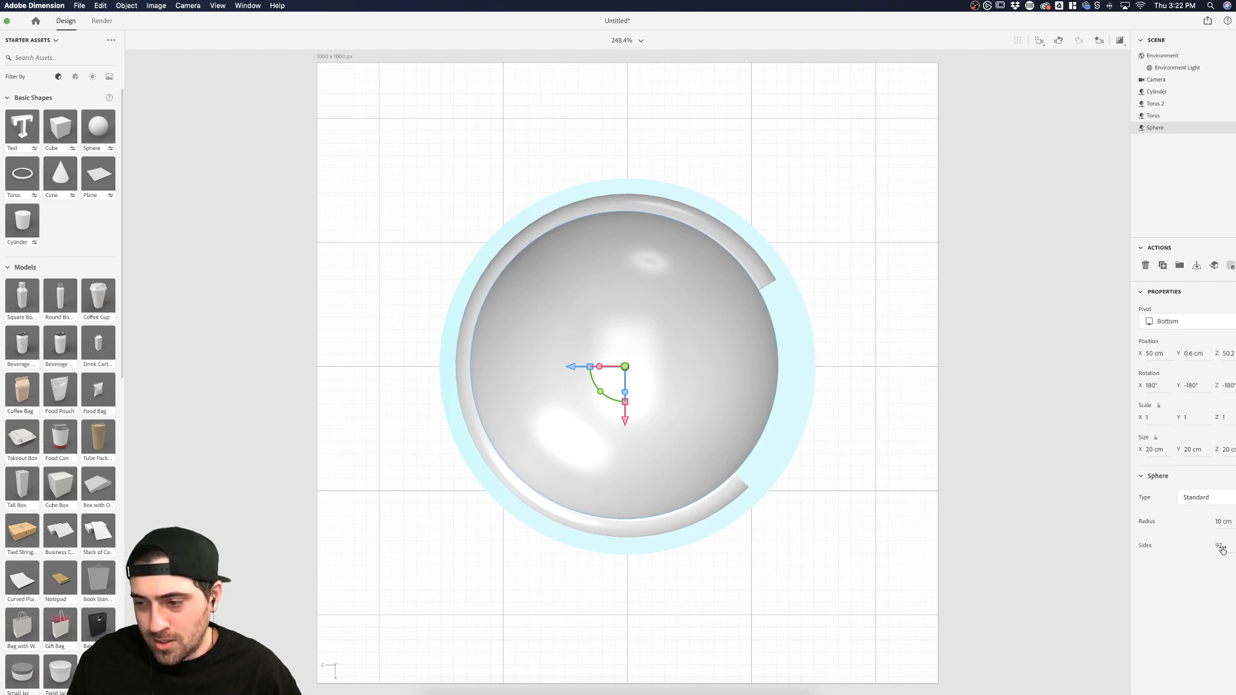
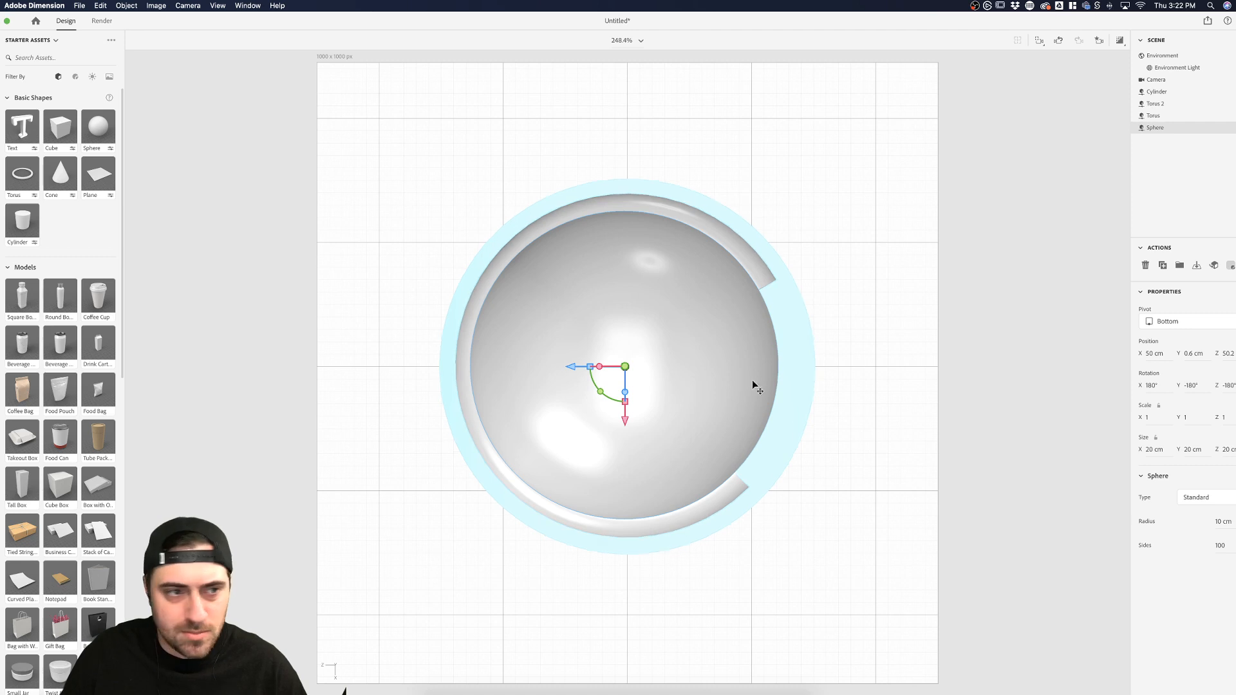
# Set the sphere's radius to 3 cm so it sits inside the small ring, and deselect it
pyautogui.click(1047, 298)
pyautogui.click(657, 414)
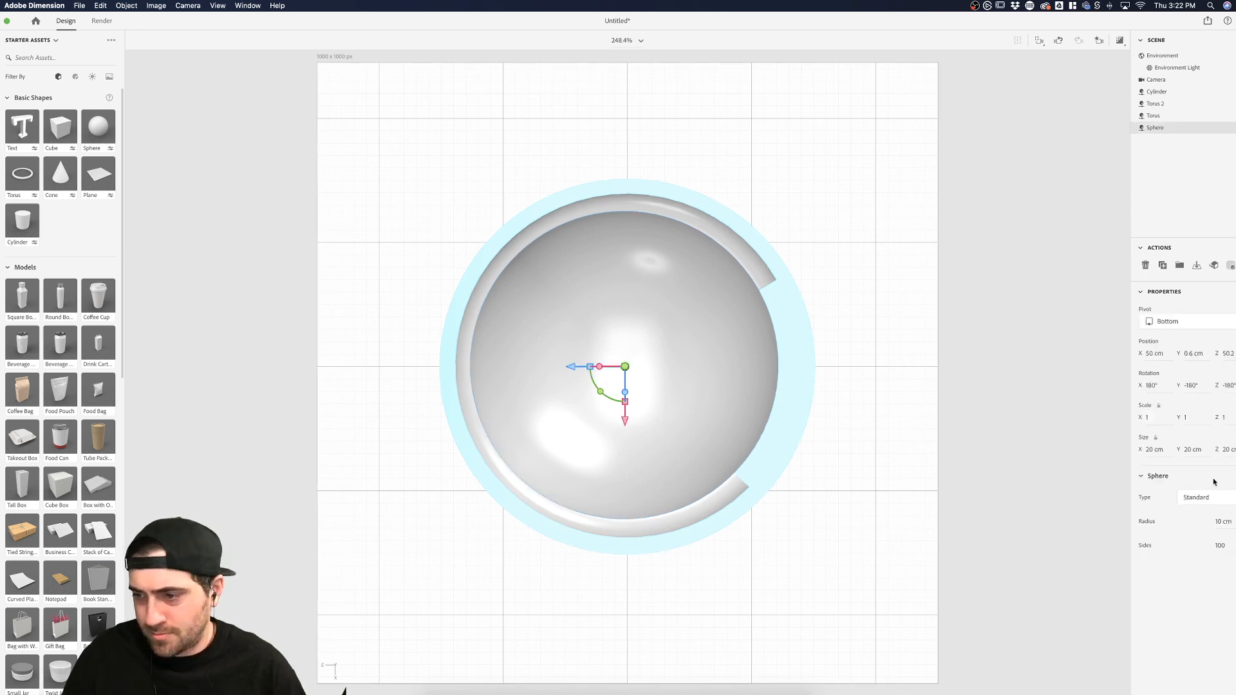
pyautogui.click(1218, 521)
pyautogui.write('4')
pyautogui.press('Return')
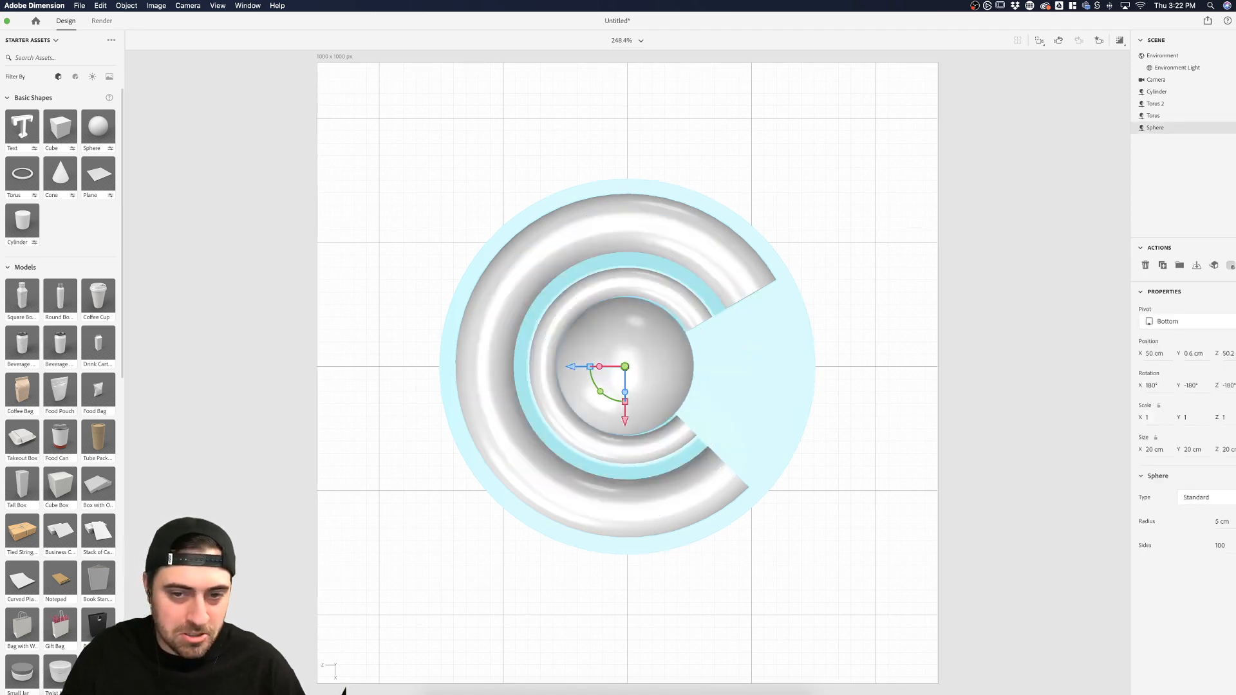
pyautogui.press('Down')
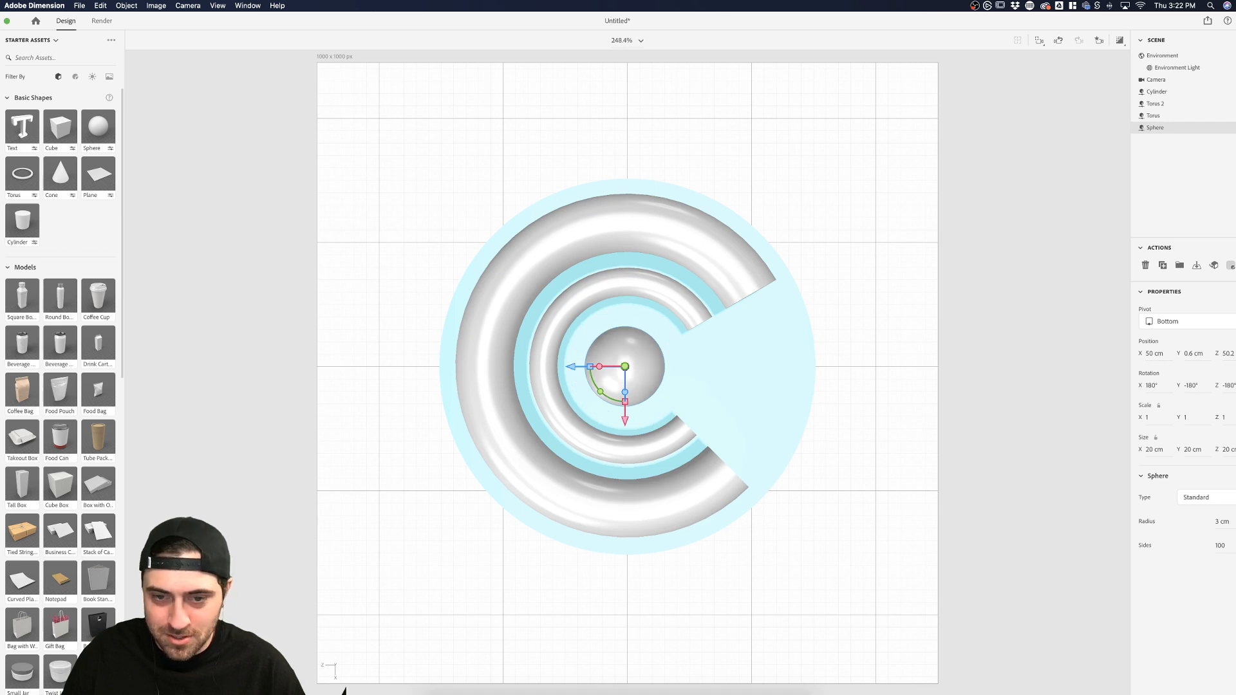
pyautogui.click(1027, 424)
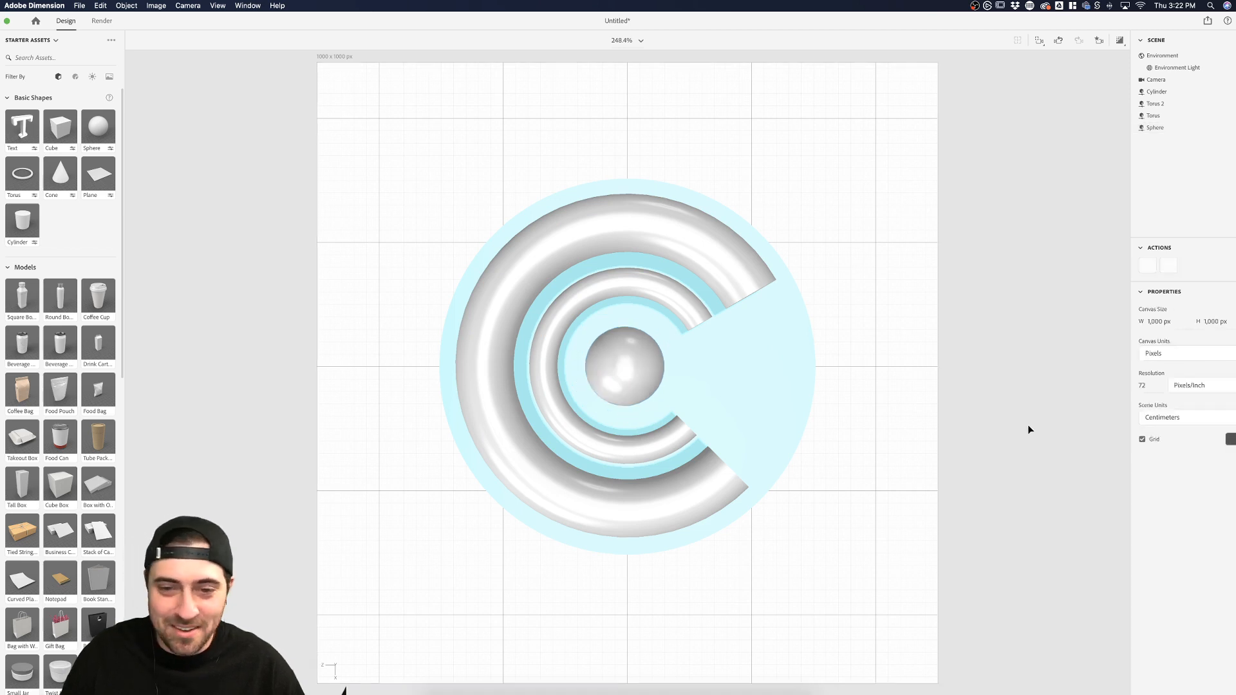
# Apply the Glowing material to the central sphere and deselect it
pyautogui.click(75, 78)
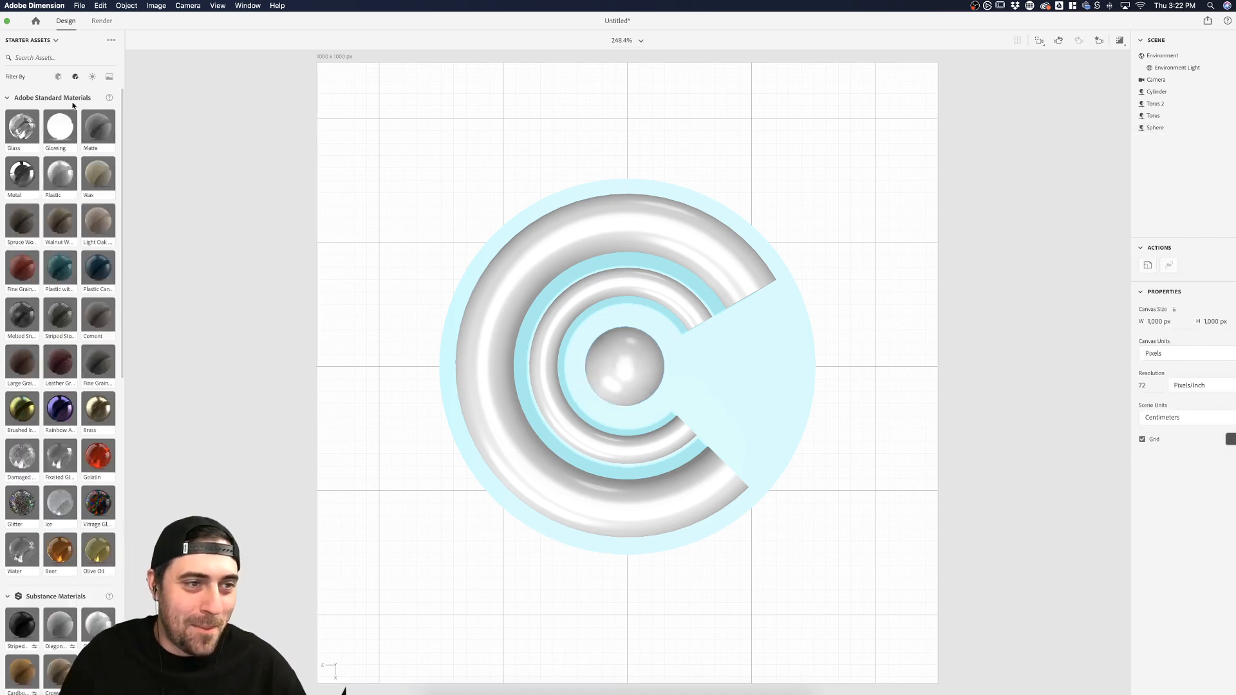
pyautogui.moveTo(63, 125); pyautogui.dragTo(622, 363)
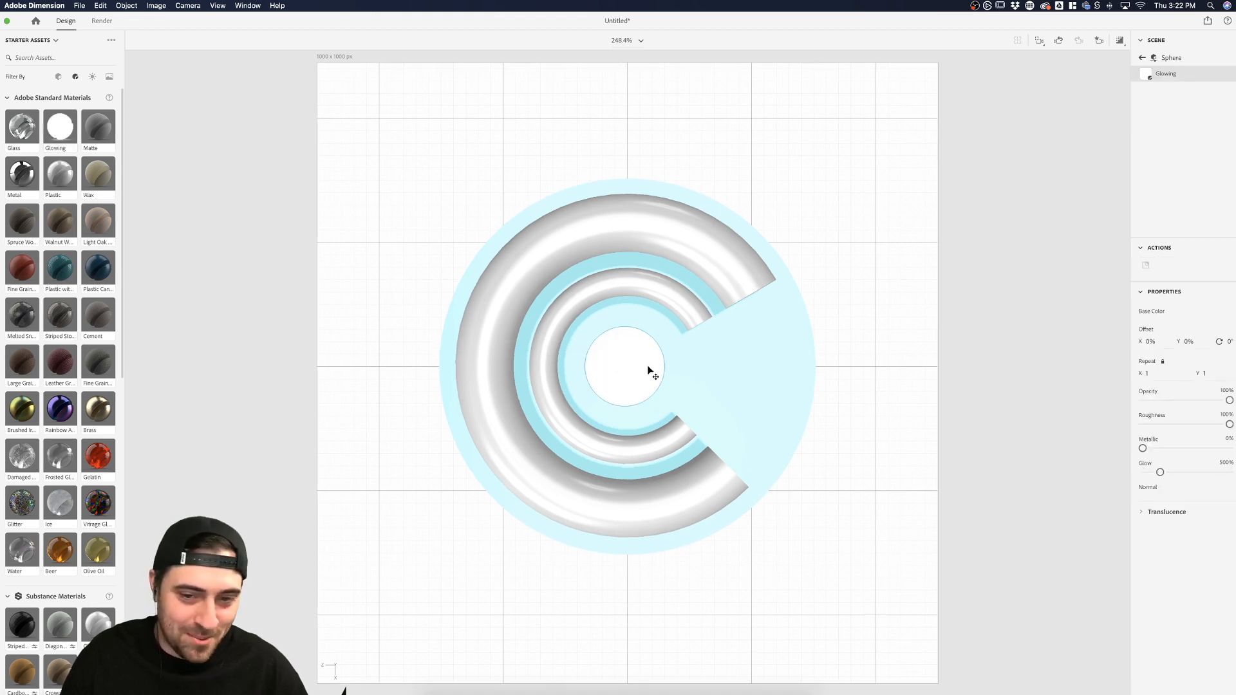
pyautogui.click(1020, 295)
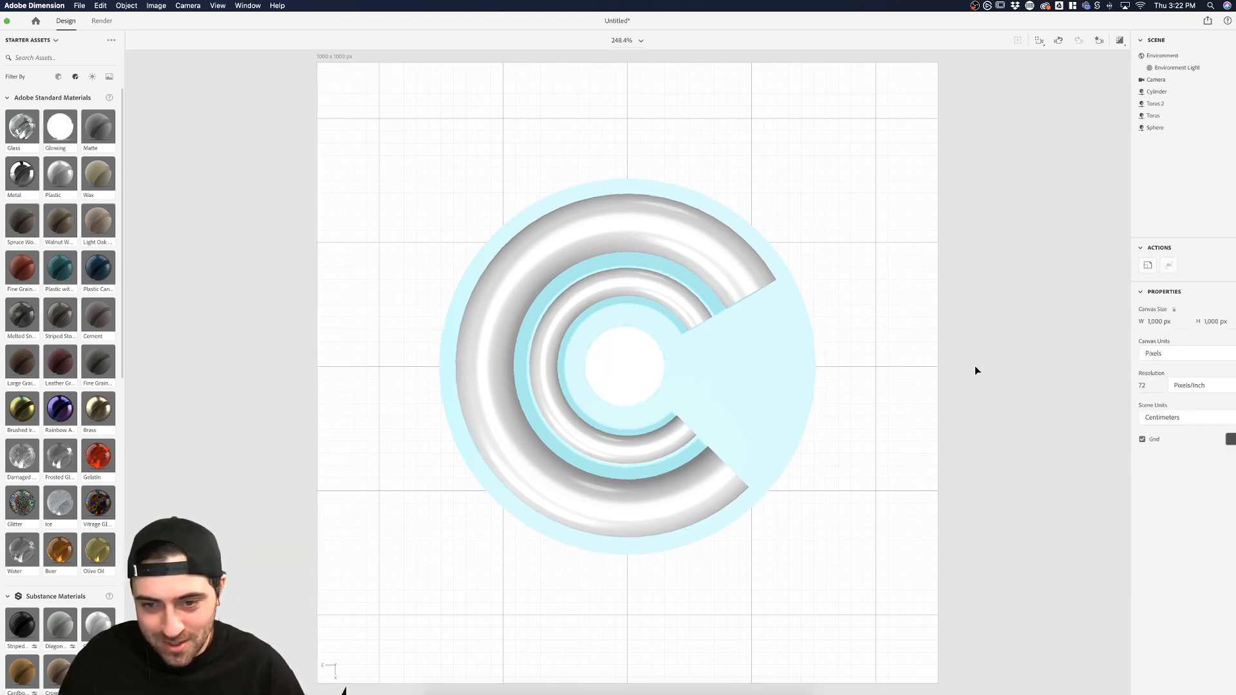
pyautogui.click(813, 368)
pyautogui.click(996, 353)
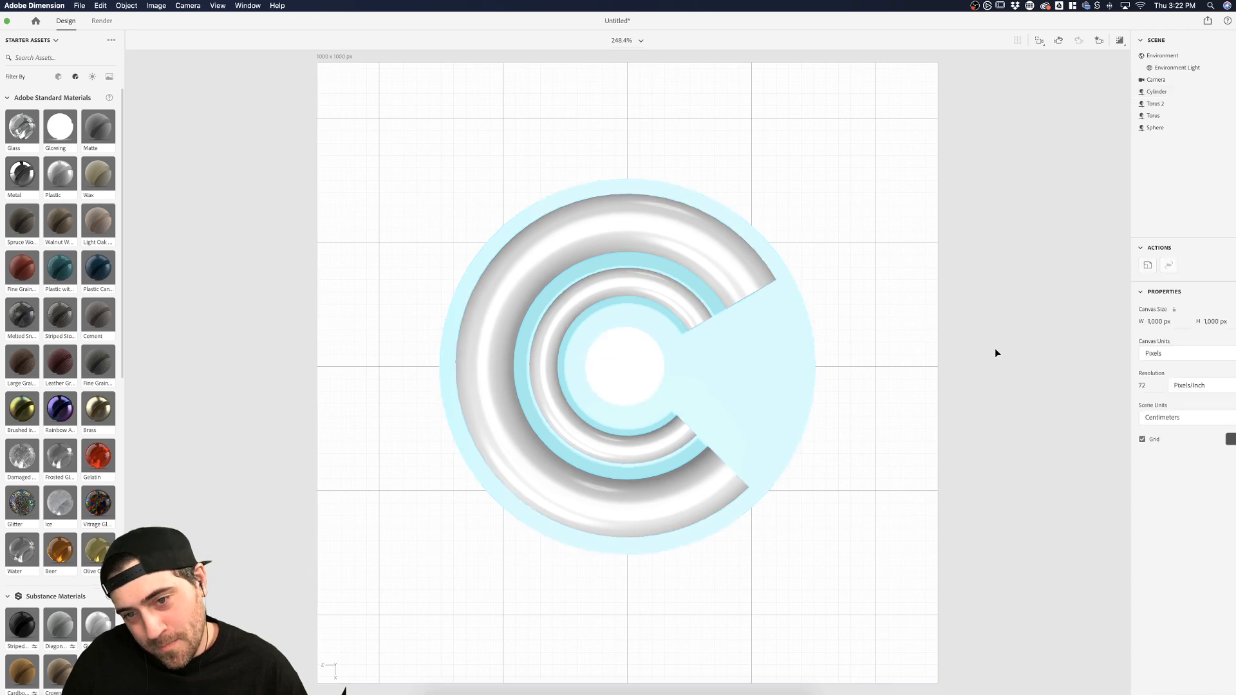
pyautogui.click(775, 348)
pyautogui.click(884, 305)
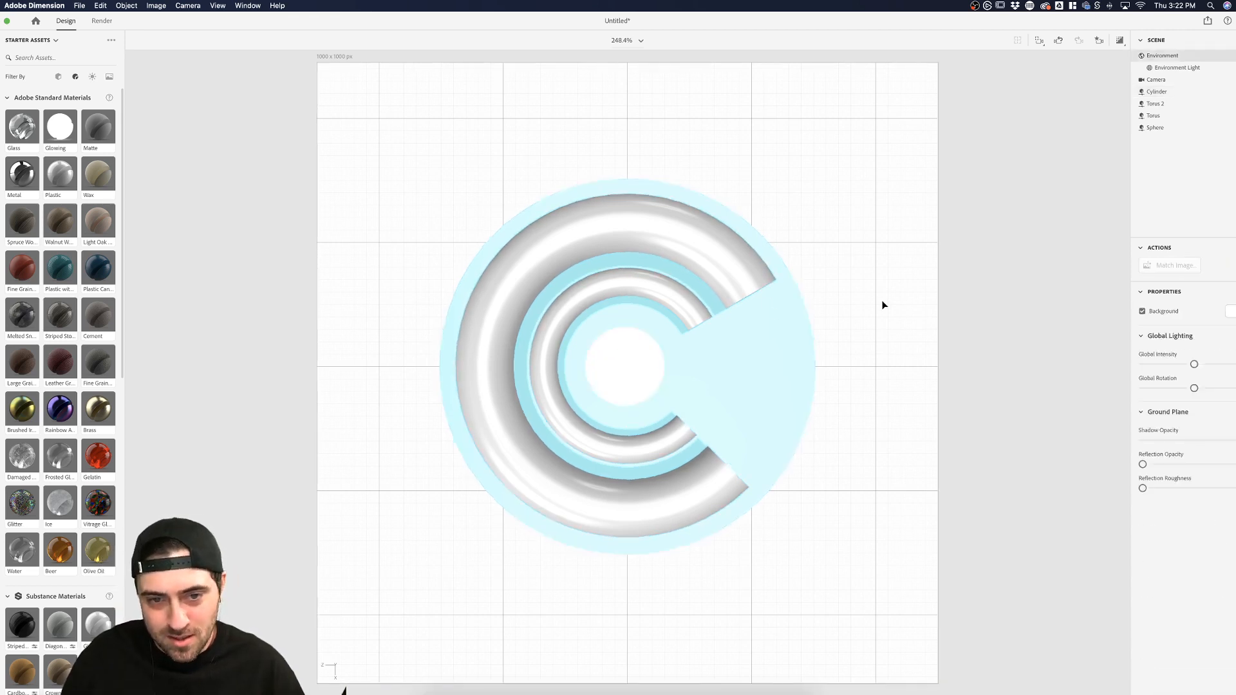
# Align the glowing sphere and the cyan disc by their centres on both the X and Z axes, and deselect them
pyautogui.click(629, 372)
pyautogui.keyDown('shift'); pyautogui.click(662, 187); pyautogui.keyUp('shift')
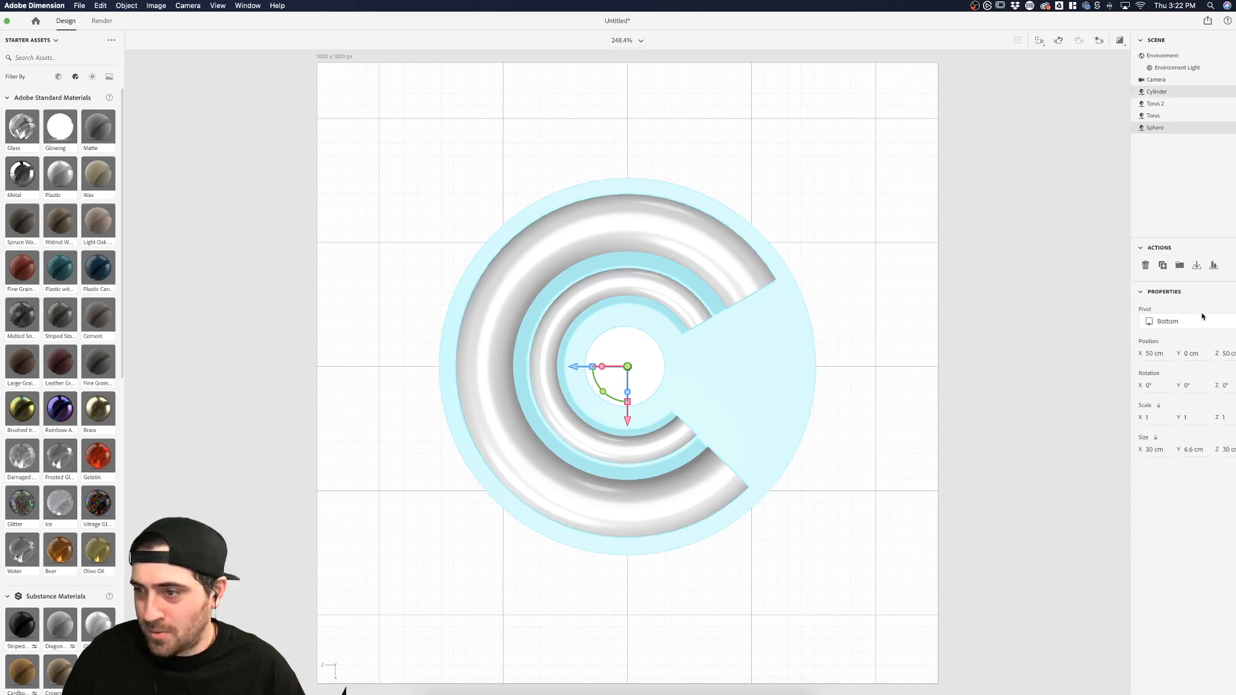
pyautogui.click(1214, 265)
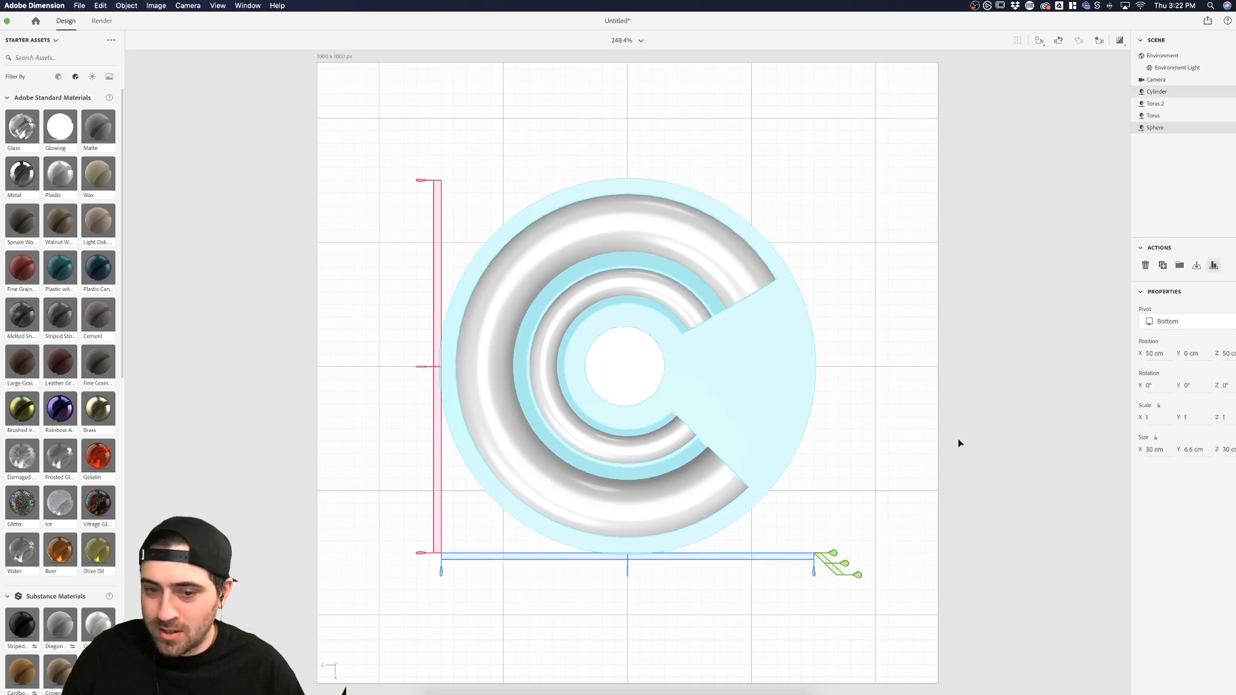
pyautogui.click(627, 572)
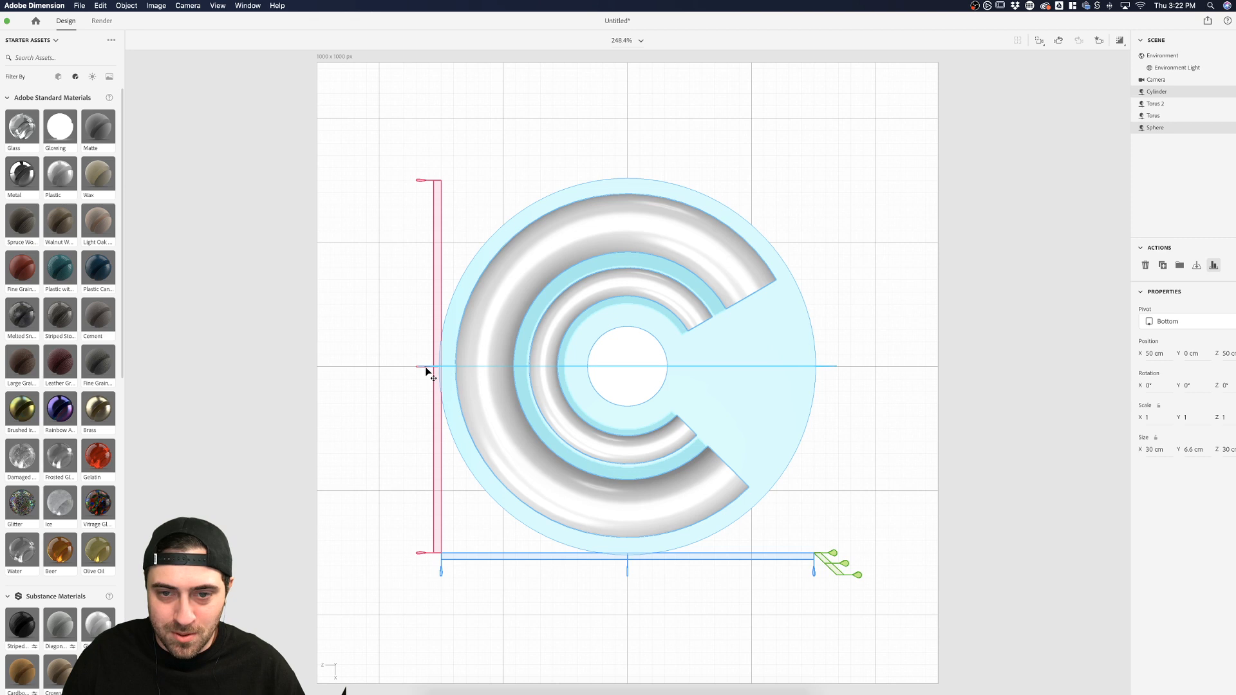
pyautogui.click(992, 323)
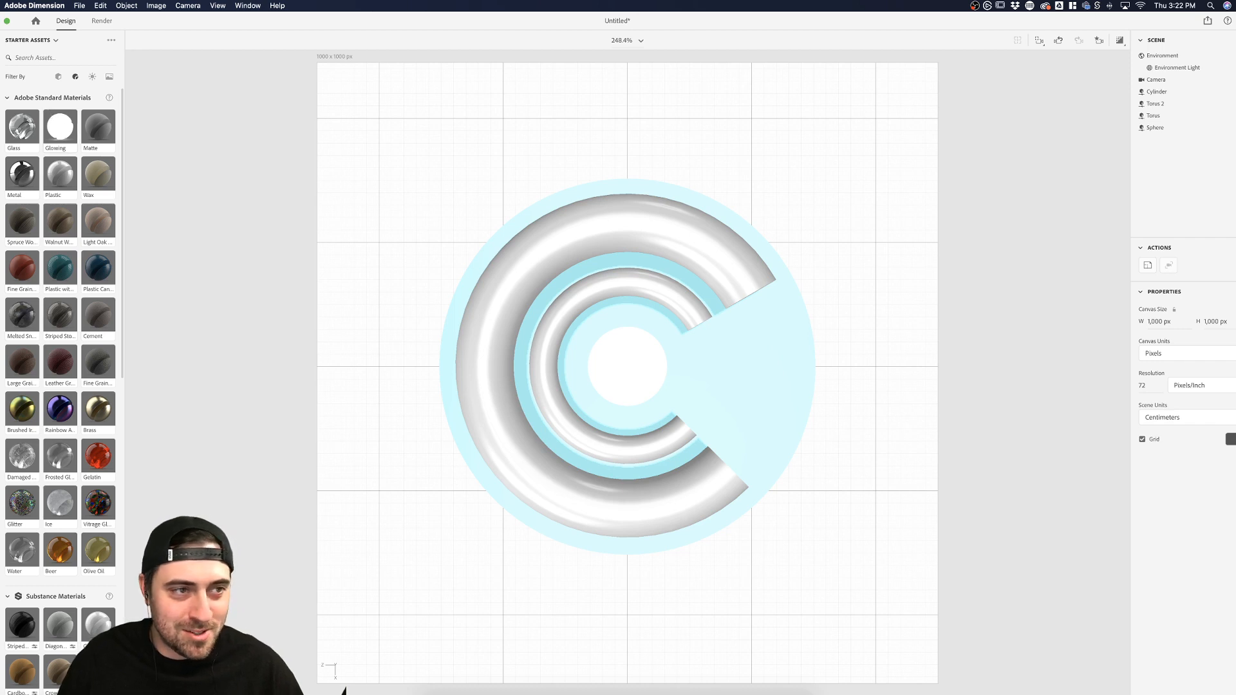
# Align the tops of the glowing sphere and the small sliced ring vertically, and deselect them
pyautogui.click(870, 282)
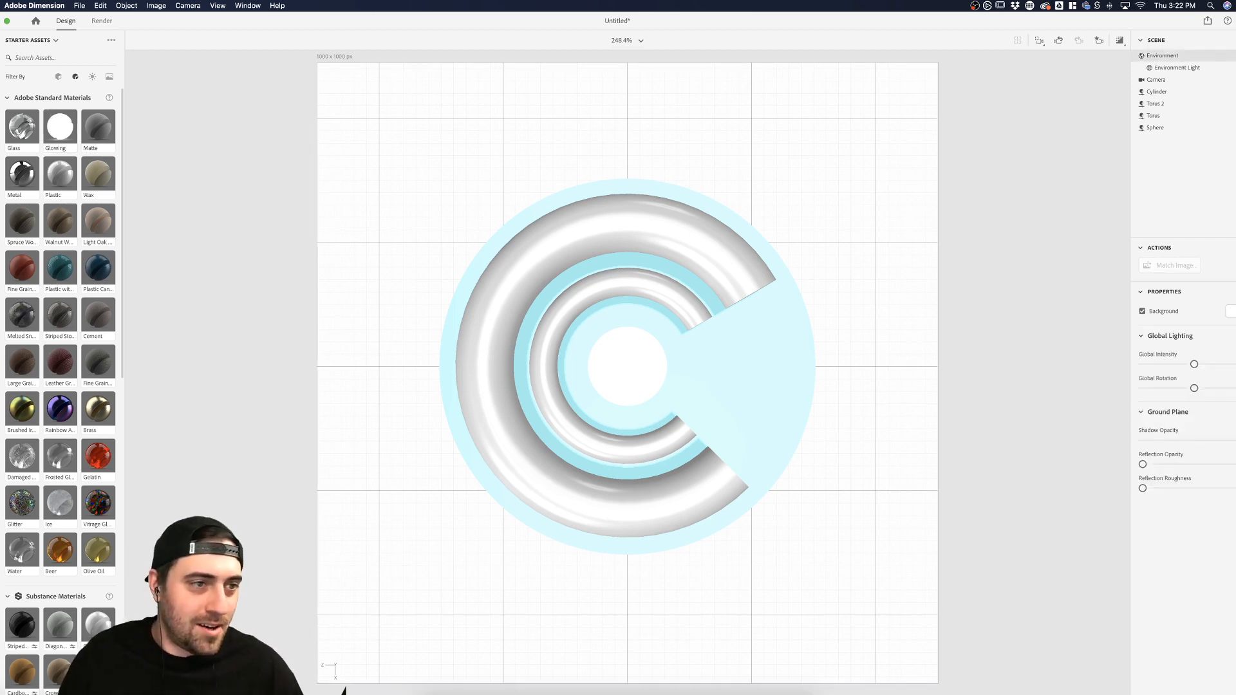
pyautogui.moveTo(746, 351); pyautogui.dragTo(636, 212)
pyautogui.click(641, 387)
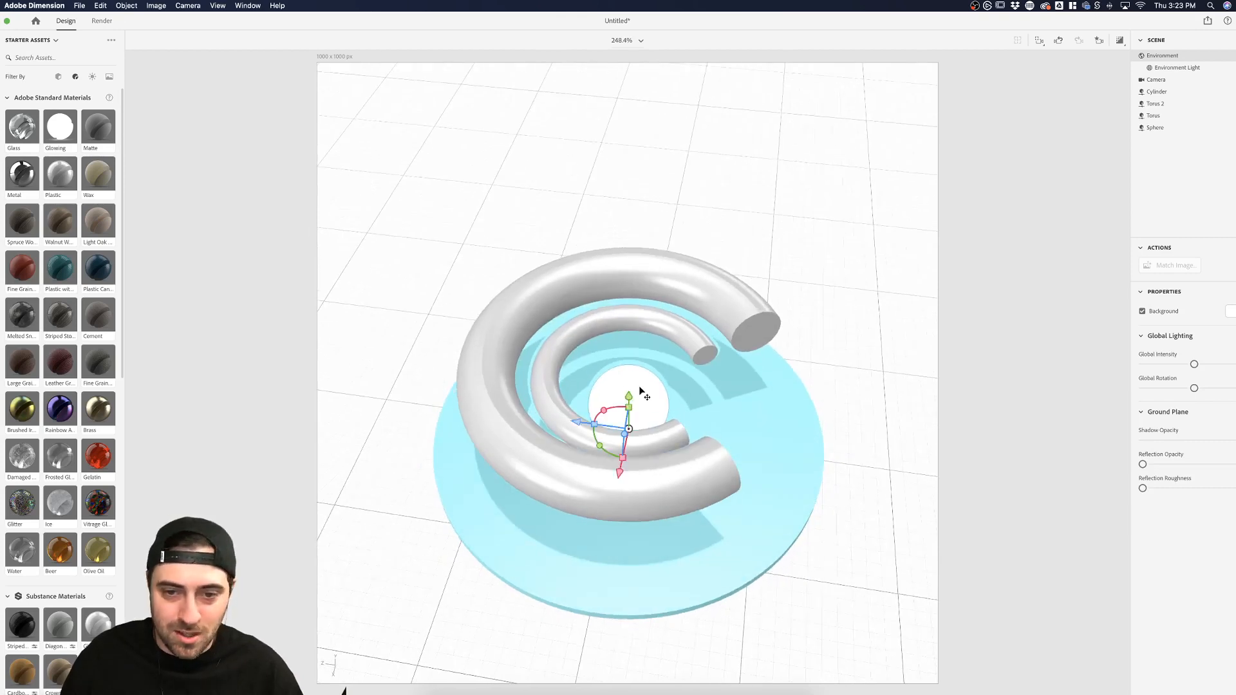
pyautogui.keyDown('shift'); pyautogui.click(658, 293); pyautogui.keyUp('shift')
pyautogui.click(1079, 321)
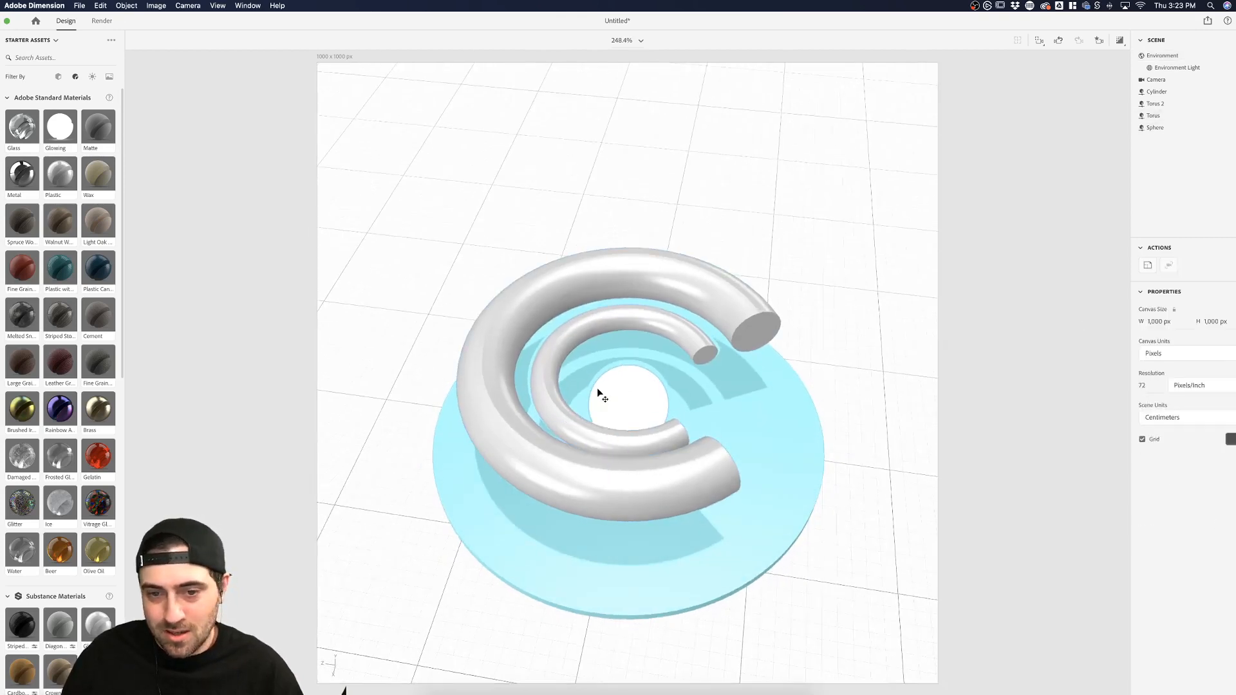
pyautogui.click(600, 390)
pyautogui.keyDown('shift'); pyautogui.click(633, 327); pyautogui.keyUp('shift')
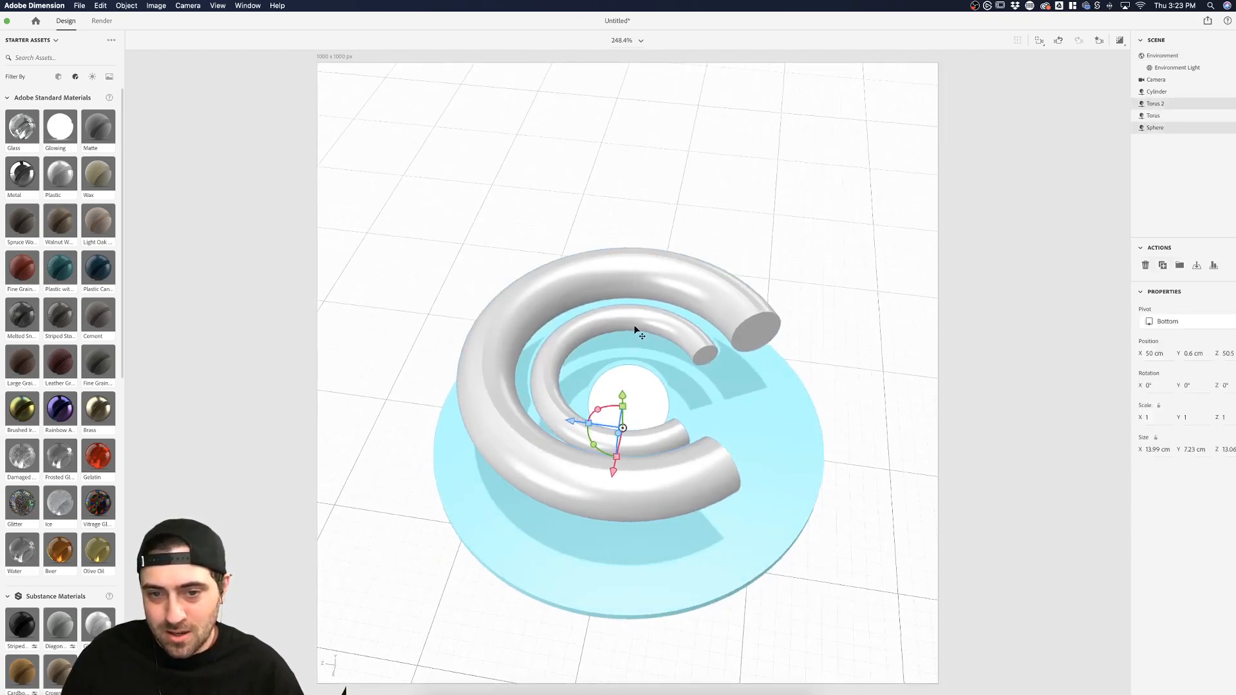
pyautogui.click(1213, 266)
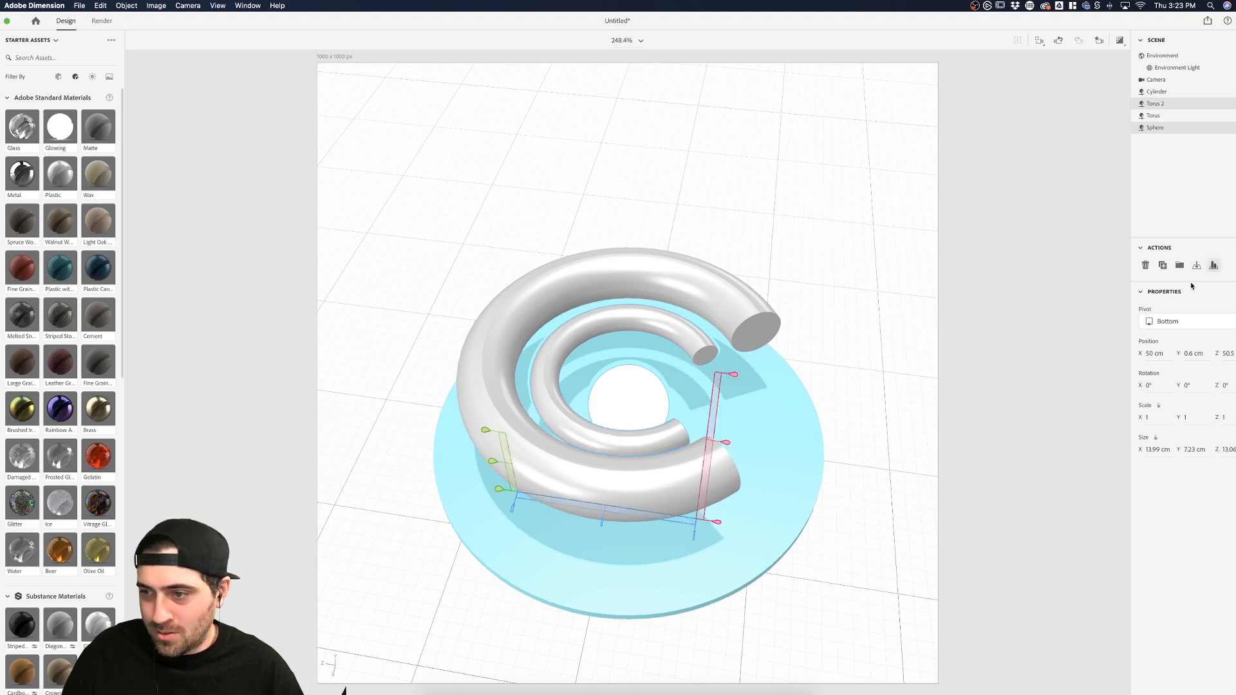
pyautogui.click(488, 433)
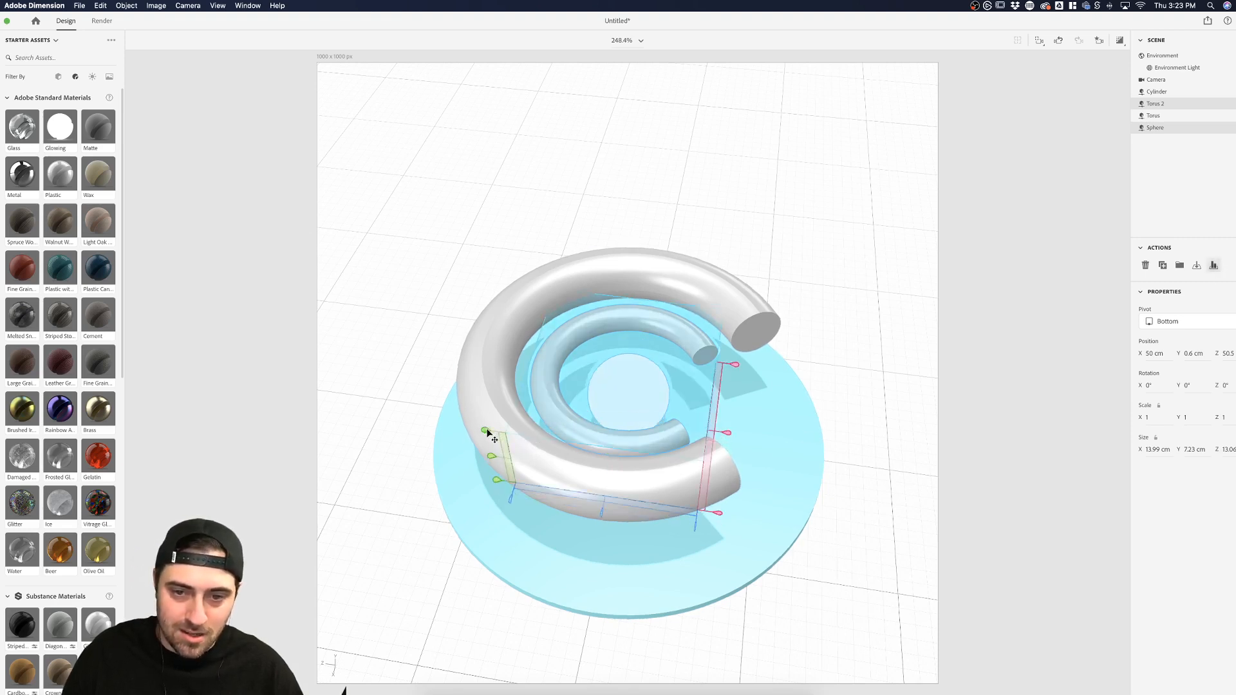
pyautogui.click(996, 331)
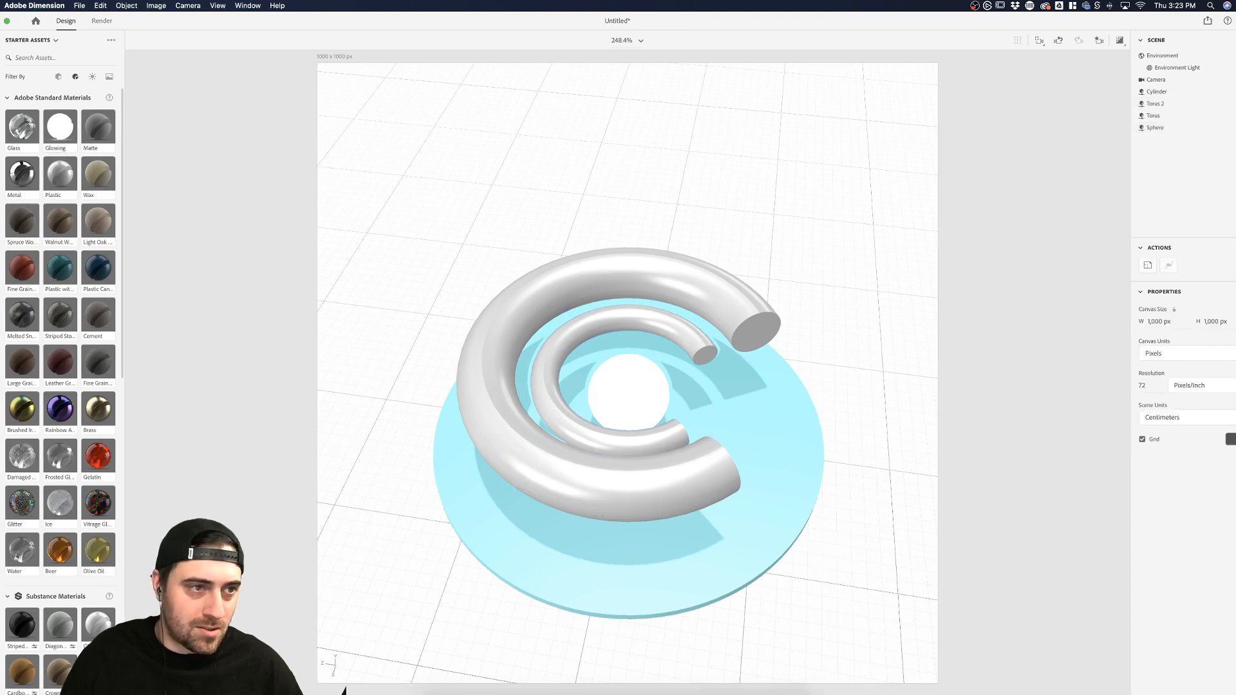
# Check the sphere's height from an angled view and return the camera to the Top bookmark
pyautogui.moveTo(803, 511); pyautogui.dragTo(789, 571)
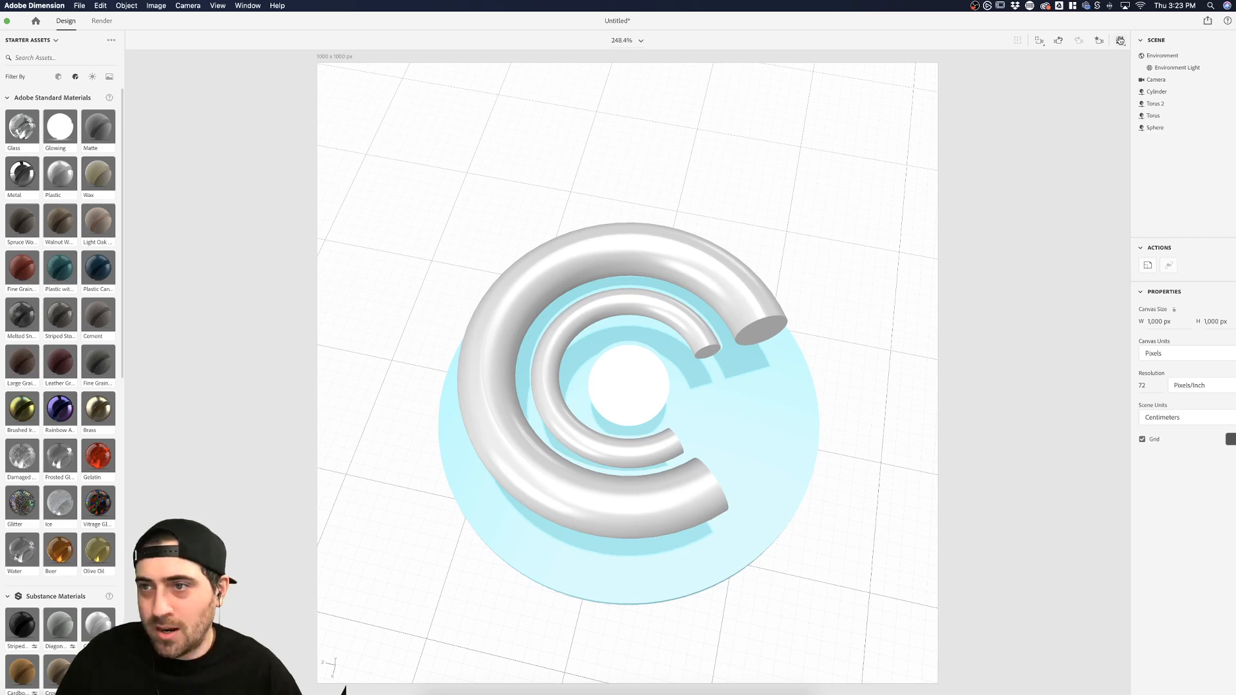
pyautogui.click(1100, 40)
pyautogui.click(1034, 79)
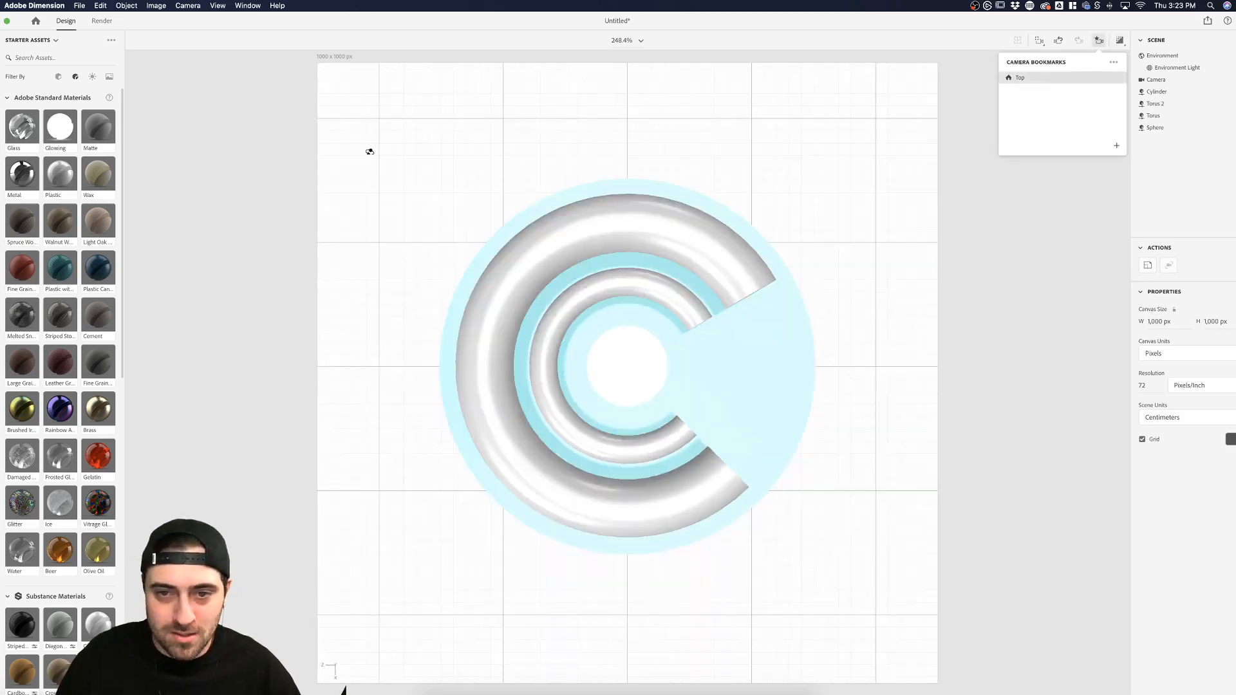
# Smooth the small sliced ring by raising its ring sides and setting its pipe sides to 100
pyautogui.click(699, 331)
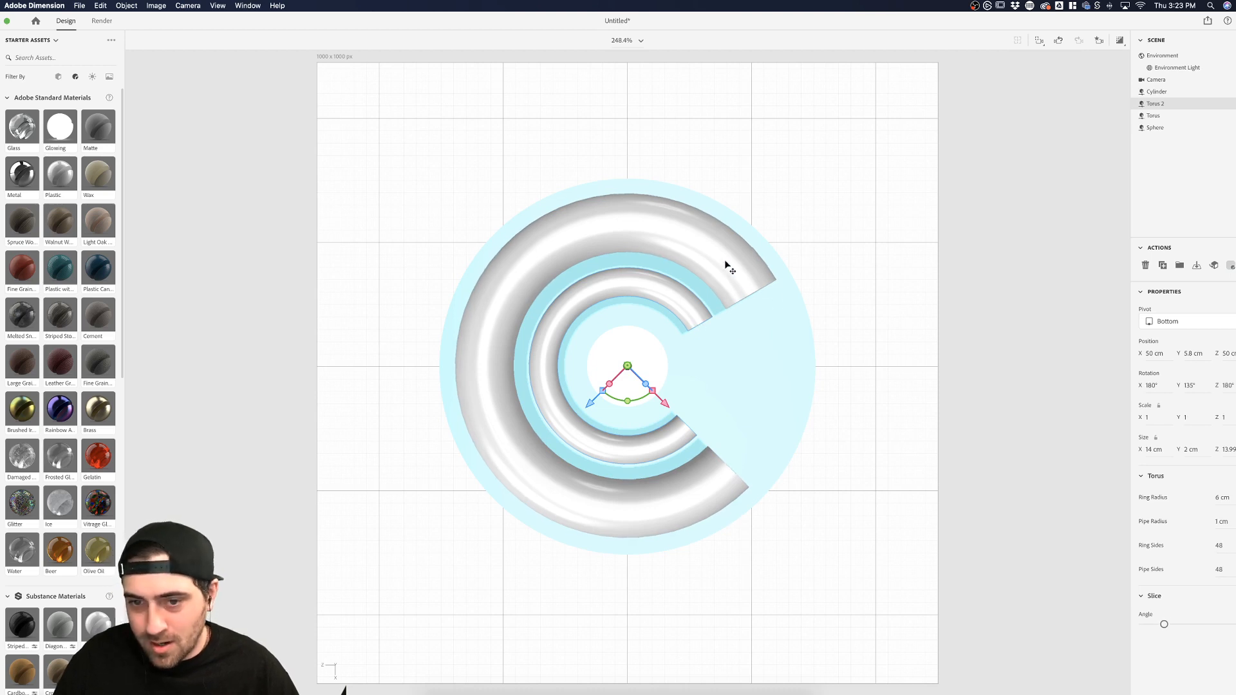
pyautogui.moveTo(1219, 571); pyautogui.dragTo(1233, 545)
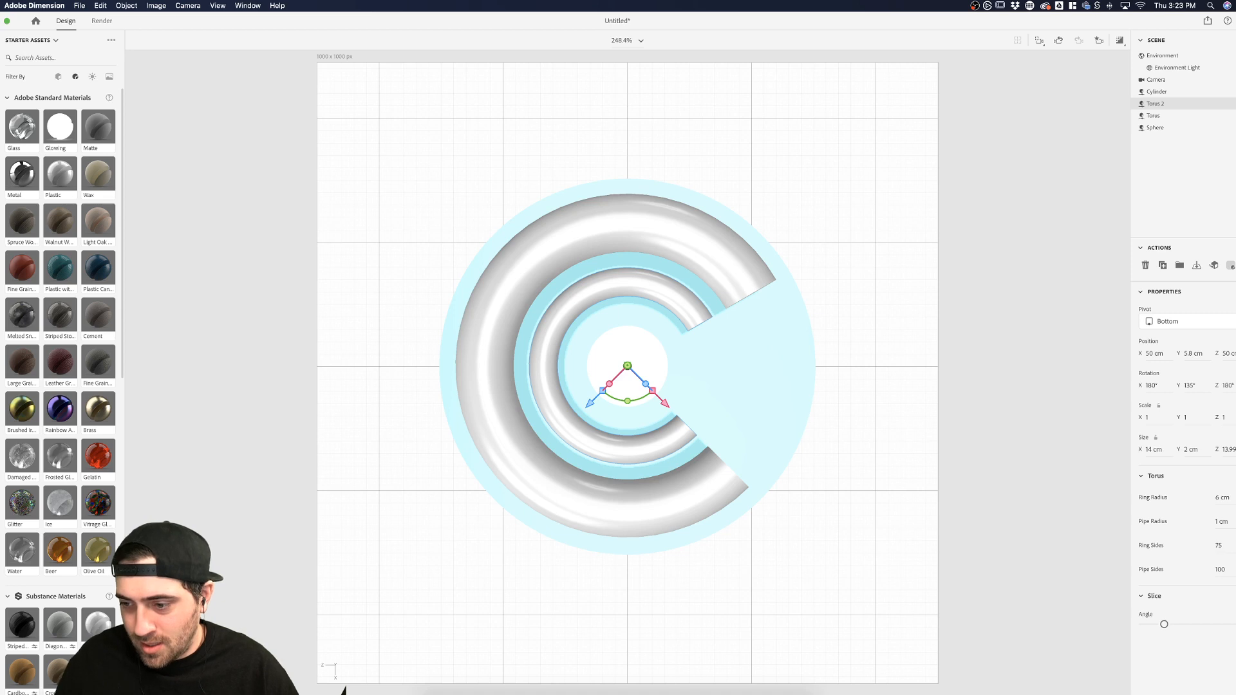
pyautogui.click(1002, 359)
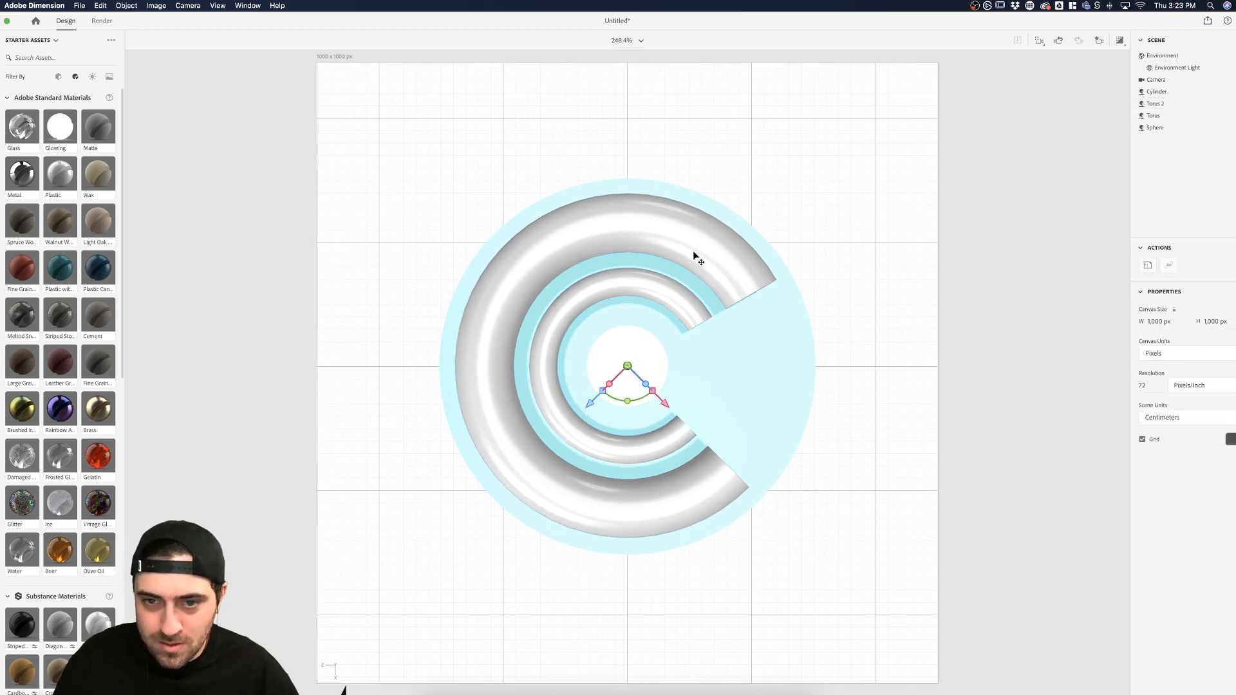
# Smooth the large sliced ring by setting its ring sides to 100 and raising its pipe sides
pyautogui.click(696, 254)
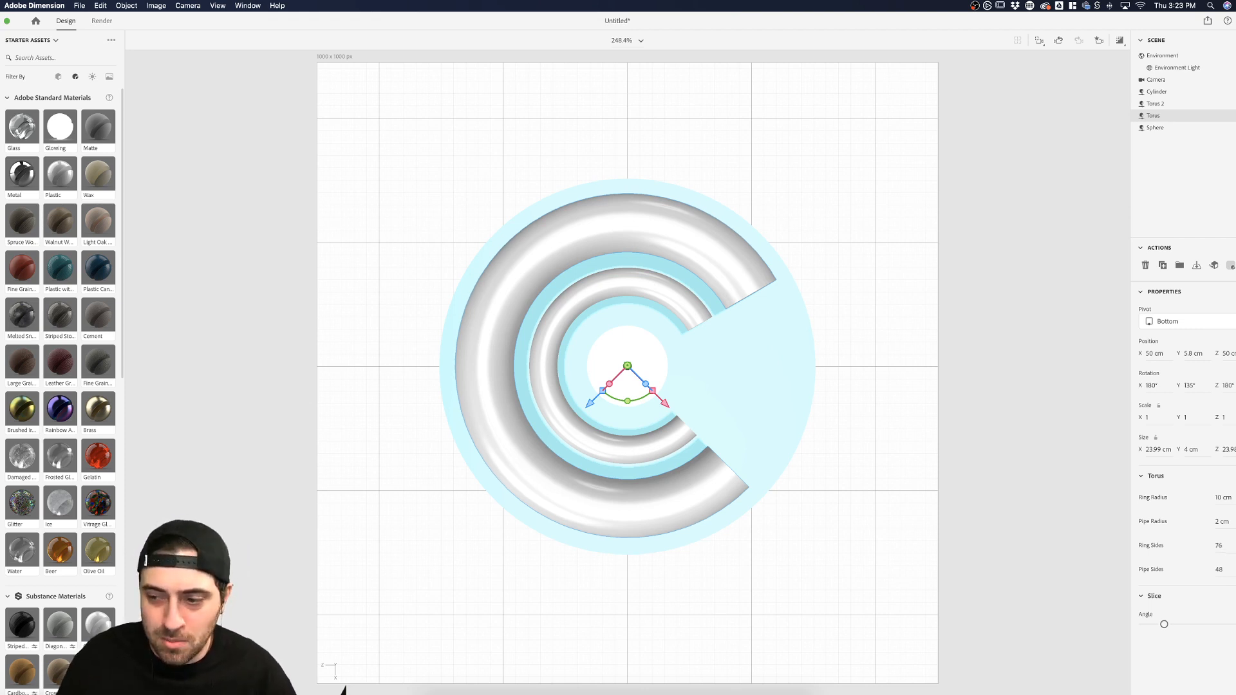
pyautogui.moveTo(1227, 555); pyautogui.dragTo(1235, 564)
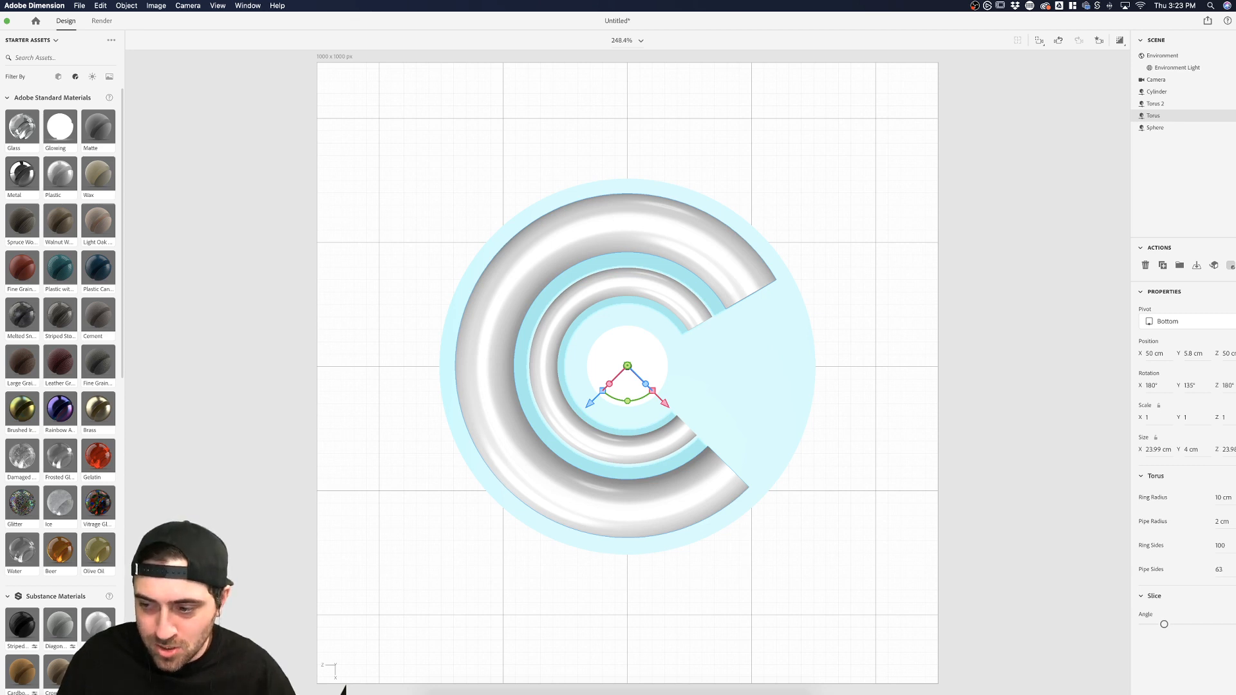
pyautogui.click(1011, 366)
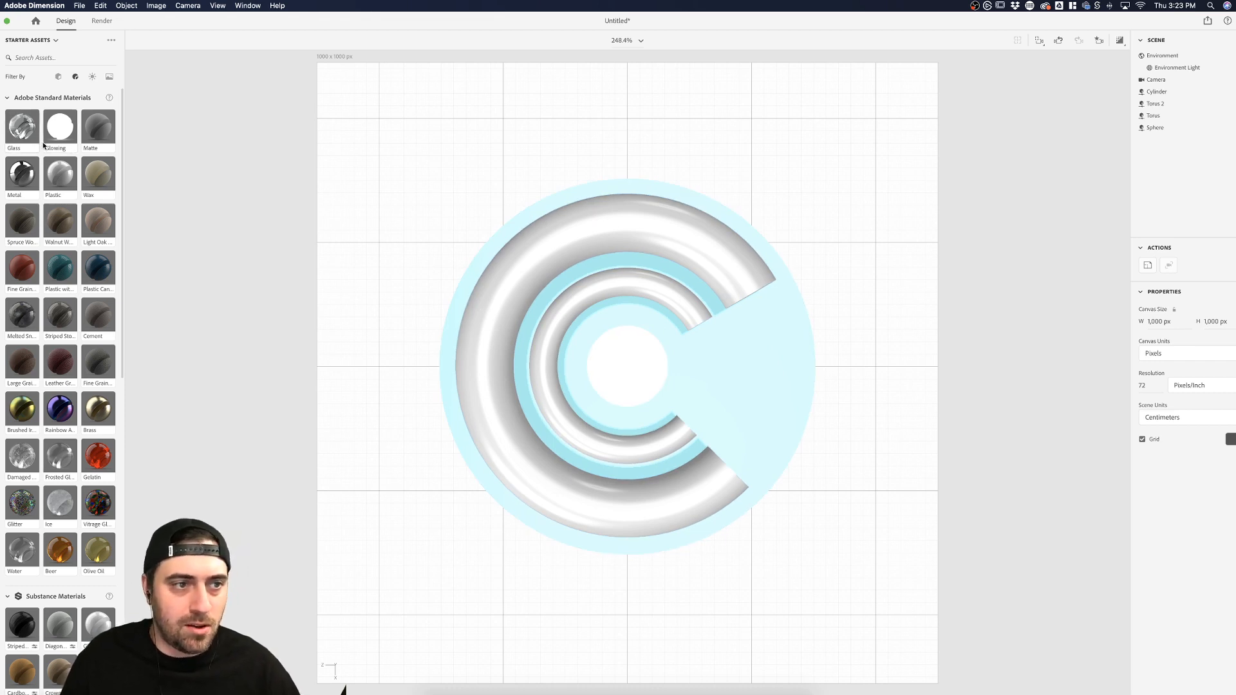
# Add a cone over the opening of the rings, reduce it to 3 sides and rotate it 30° about the Y axis
pyautogui.click(58, 77)
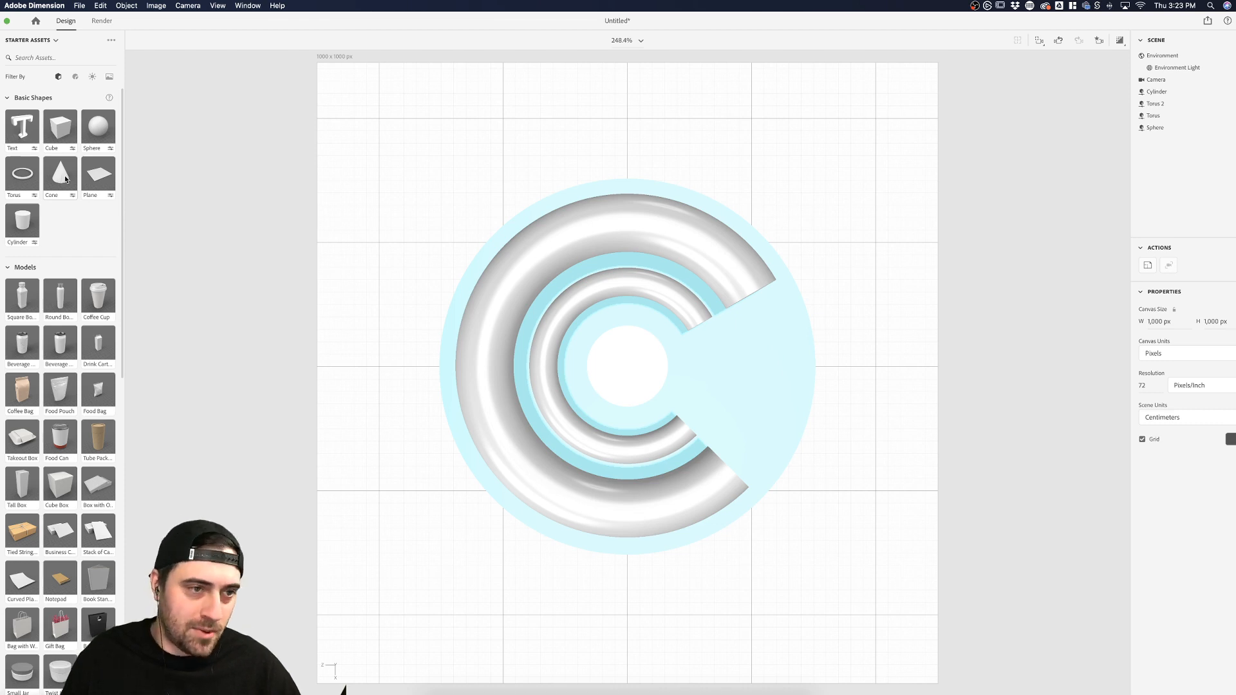
pyautogui.moveTo(66, 179); pyautogui.dragTo(758, 384)
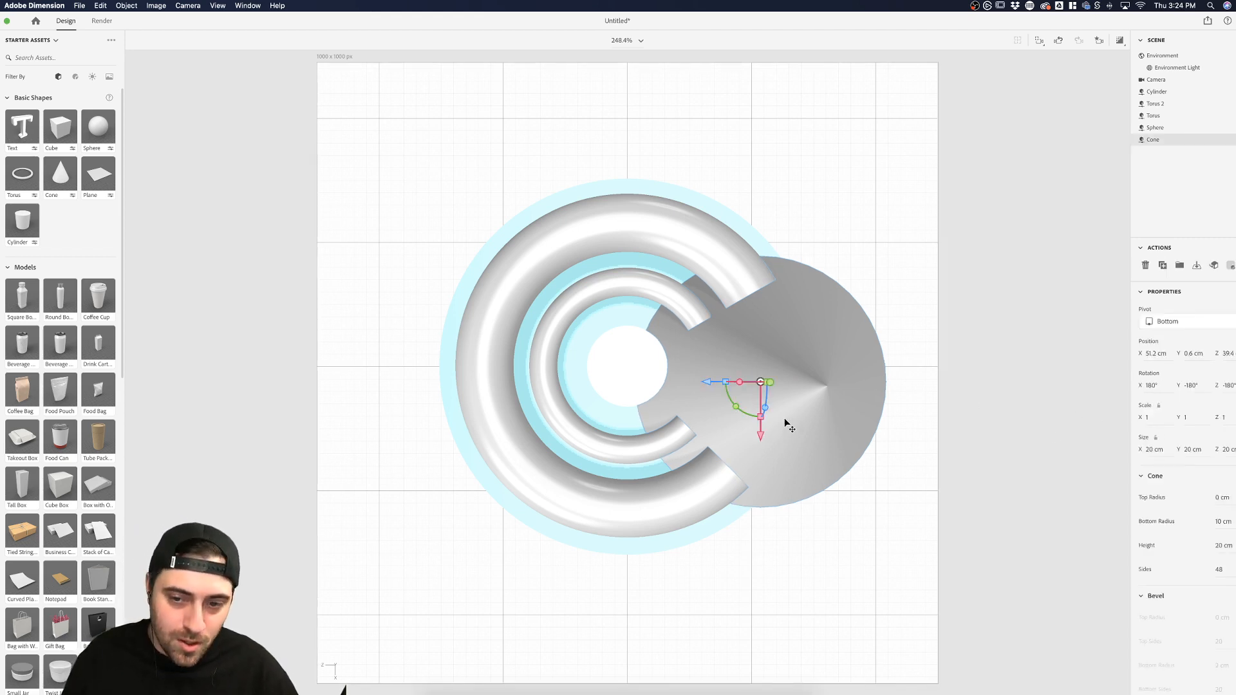
pyautogui.click(1219, 569)
pyautogui.write('14')
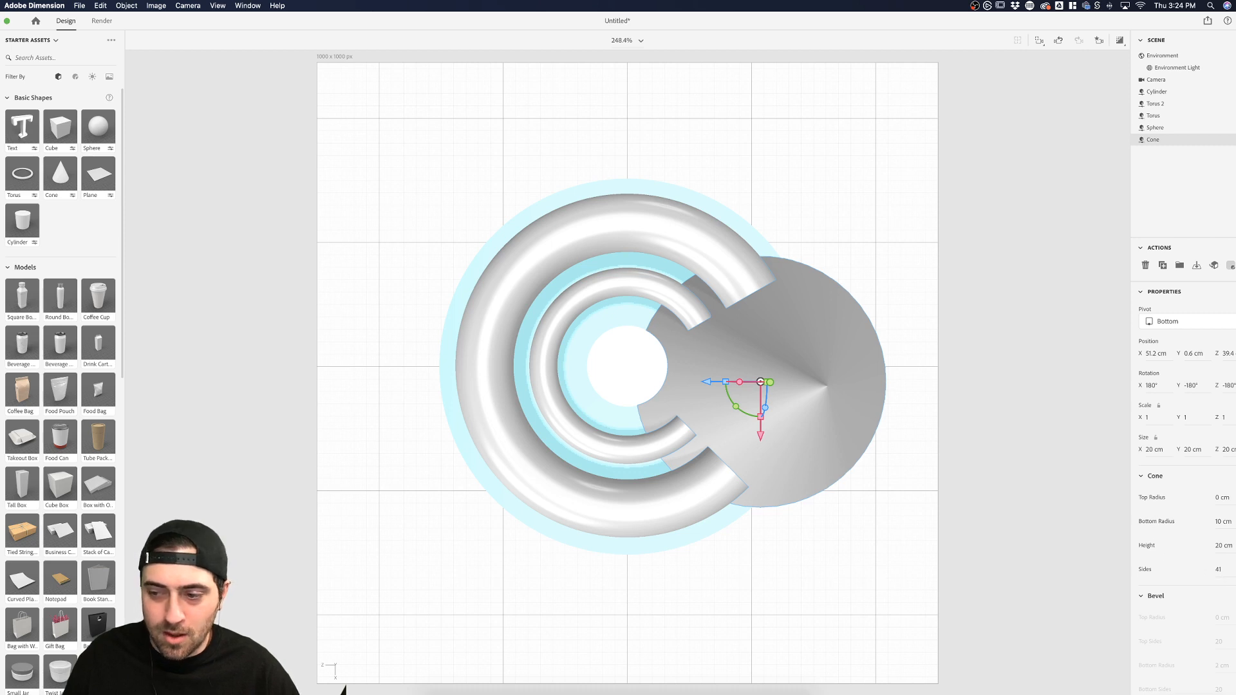
pyautogui.press('Return')
pyautogui.moveTo(1218, 570); pyautogui.dragTo(1211, 569)
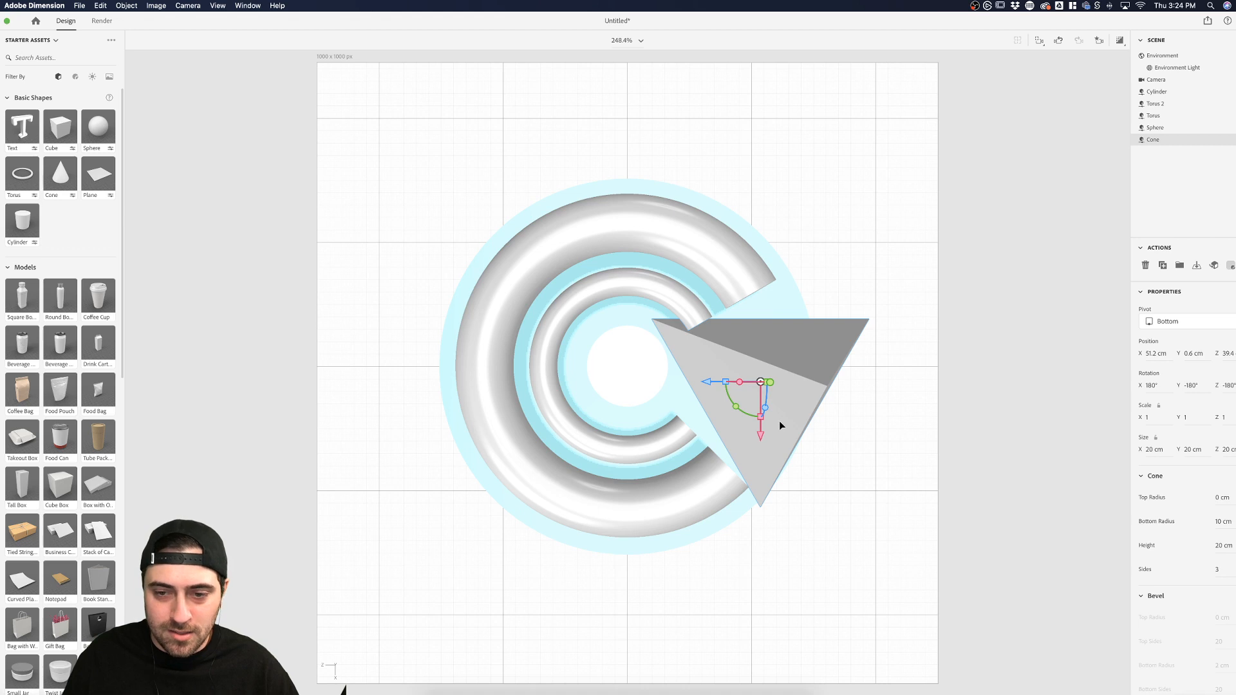
pyautogui.moveTo(734, 407)
pyautogui.mouseDown()
pyautogui.moveTo(758, 419)
pyautogui.moveTo(743, 417)
pyautogui.mouseUp()
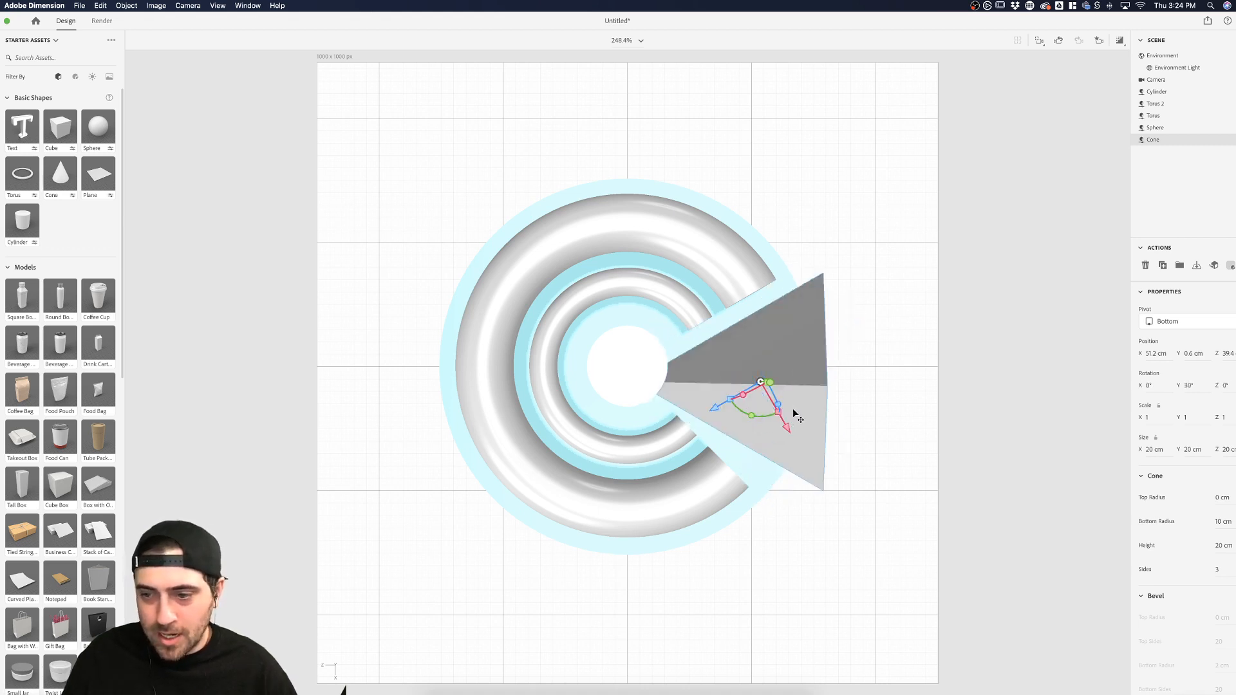
# Move the cone off the disc and place a new sphere with a 1 cm radius in the opening beside the glowing sphere
pyautogui.moveTo(806, 385); pyautogui.dragTo(975, 166)
pyautogui.moveTo(98, 127); pyautogui.dragTo(716, 384)
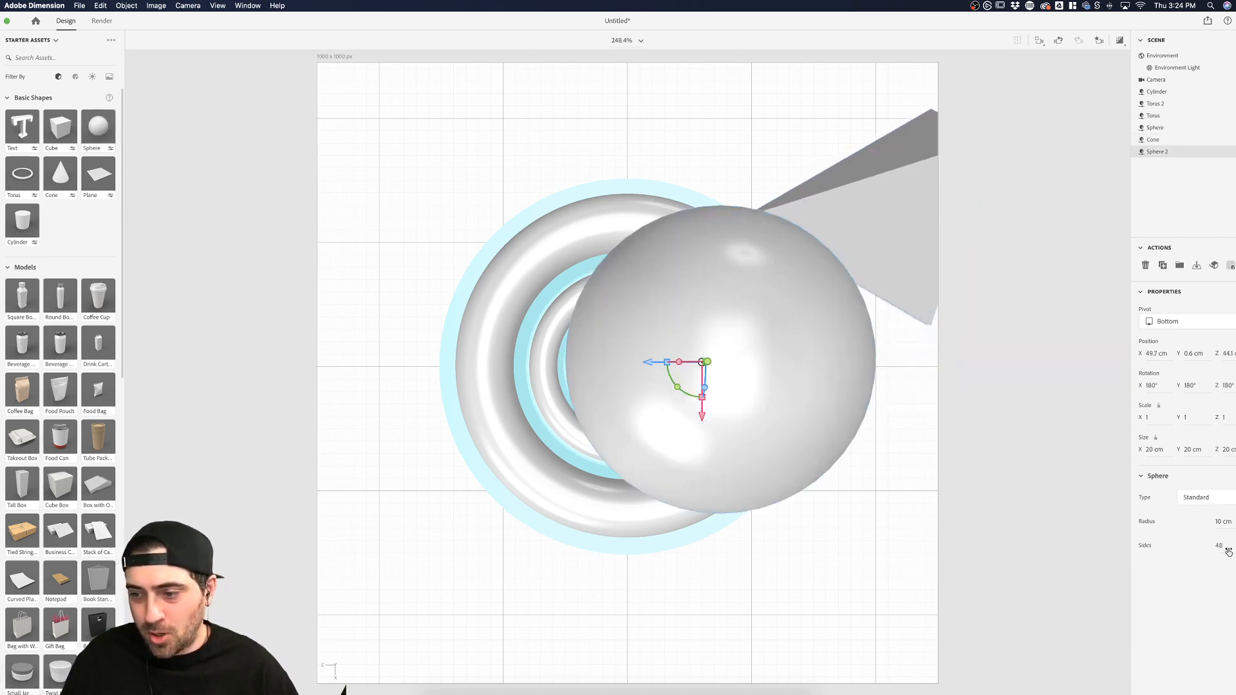
pyautogui.moveTo(1223, 521)
pyautogui.mouseDown()
pyautogui.moveTo(1172, 521)
pyautogui.moveTo(1216, 521)
pyautogui.mouseUp()
pyautogui.click(1045, 416)
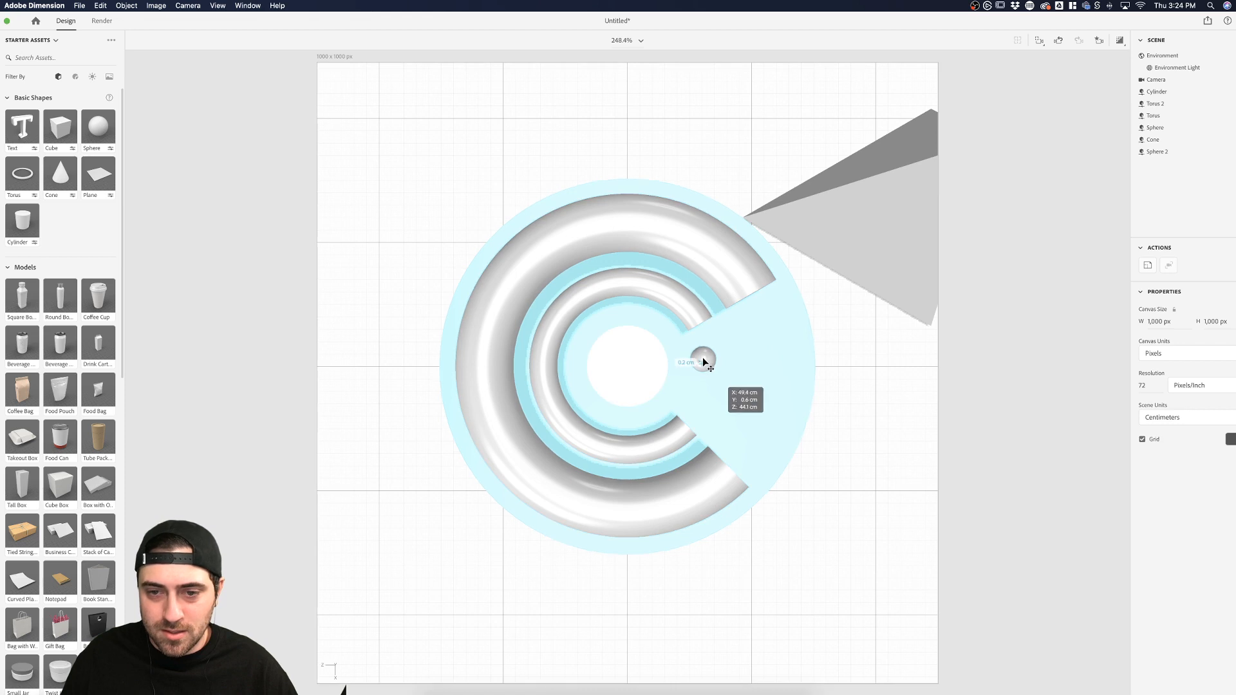
pyautogui.moveTo(704, 355); pyautogui.dragTo(710, 352)
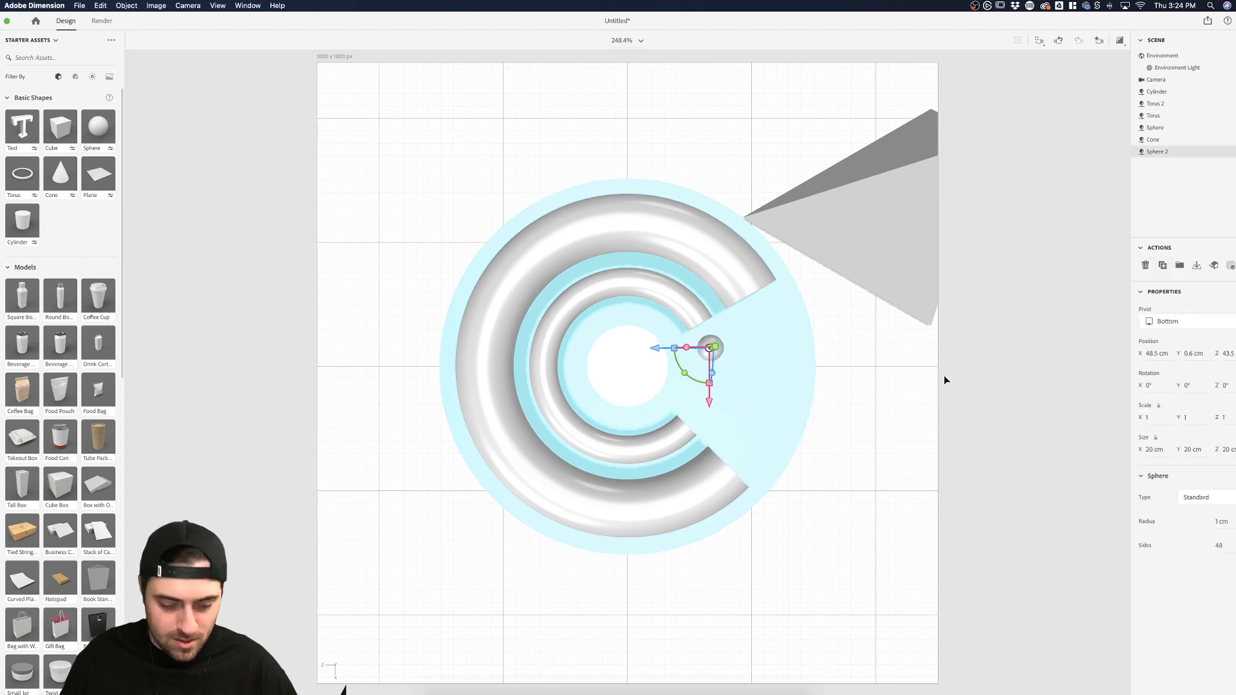
# Duplicate the 1 cm sphere and place one of the two just below the other in the opening
pyautogui.press('super+d')
pyautogui.click(762, 357)
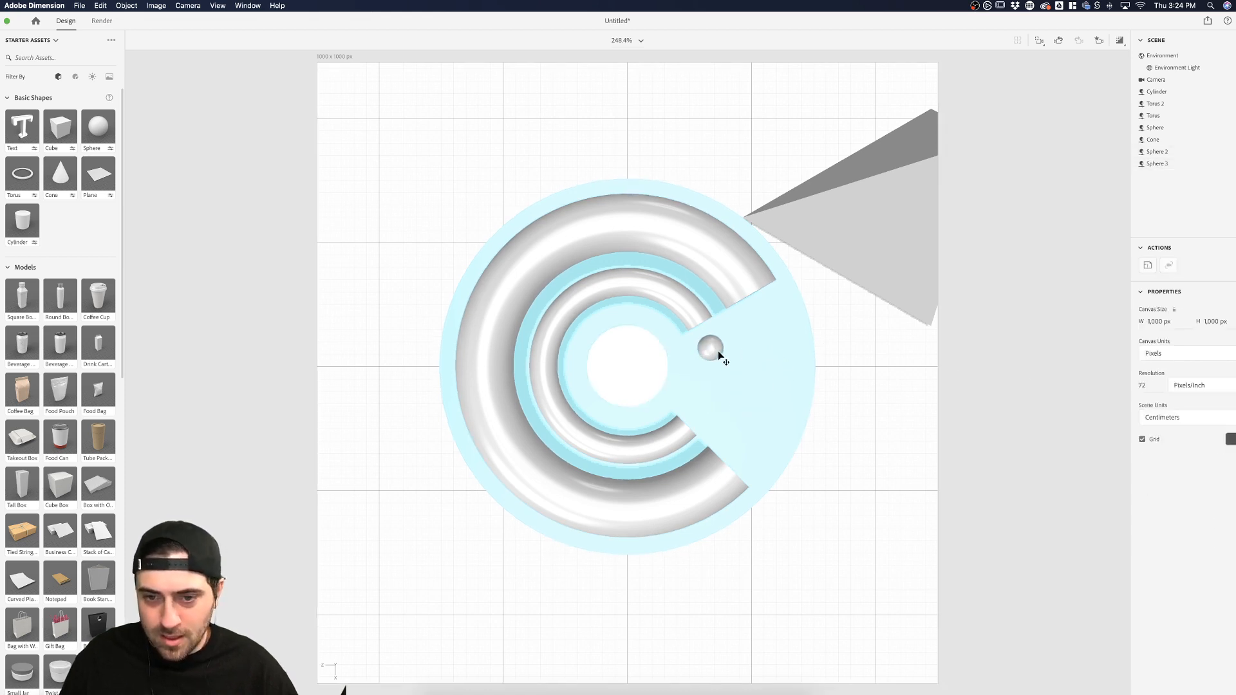
pyautogui.click(718, 354)
pyautogui.click(1001, 378)
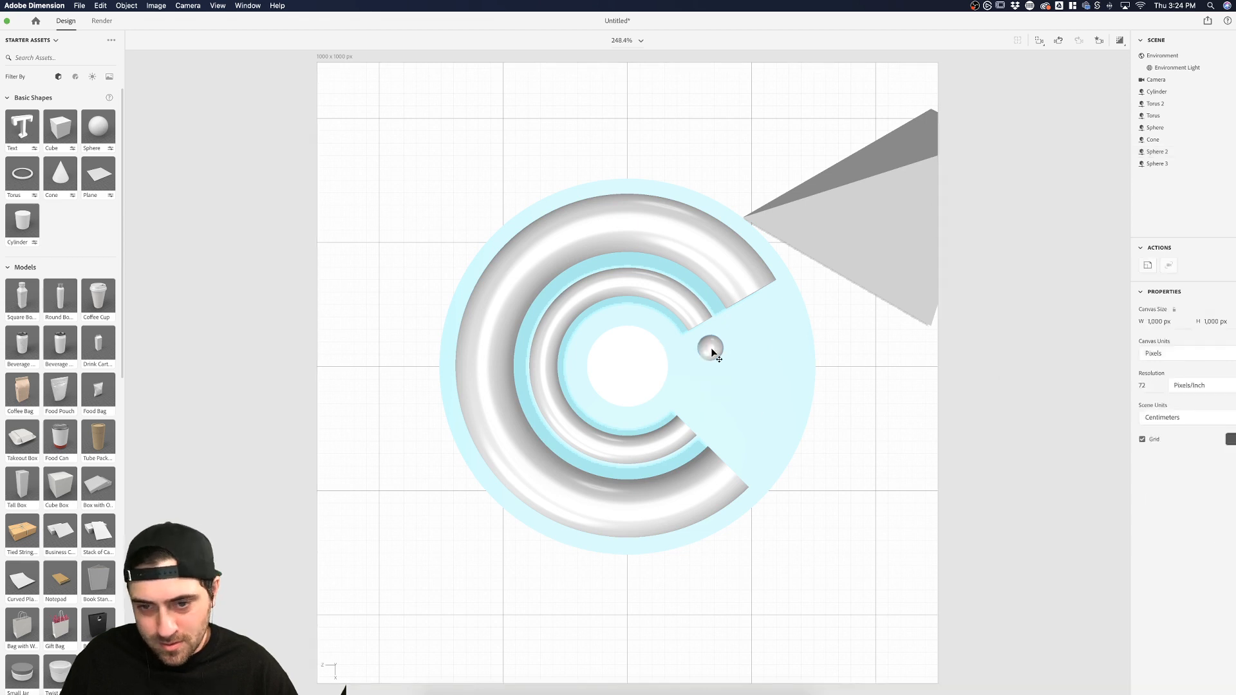
pyautogui.moveTo(710, 348); pyautogui.dragTo(705, 389)
pyautogui.click(995, 392)
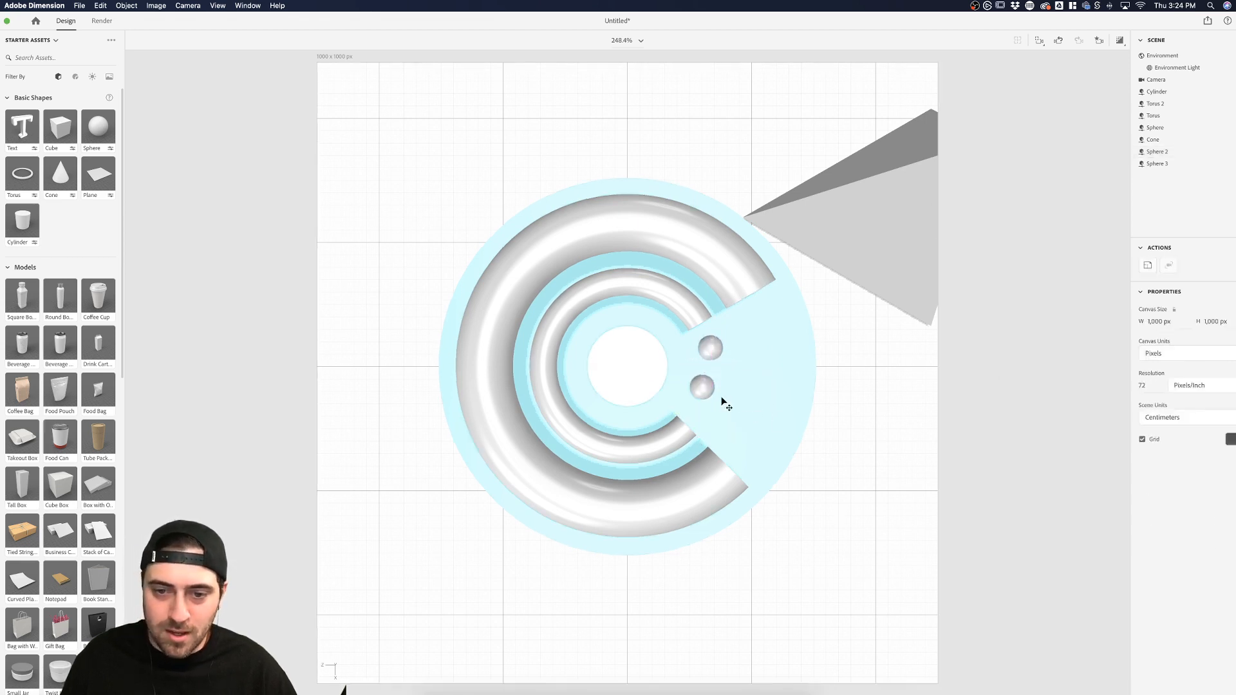
pyautogui.click(703, 389)
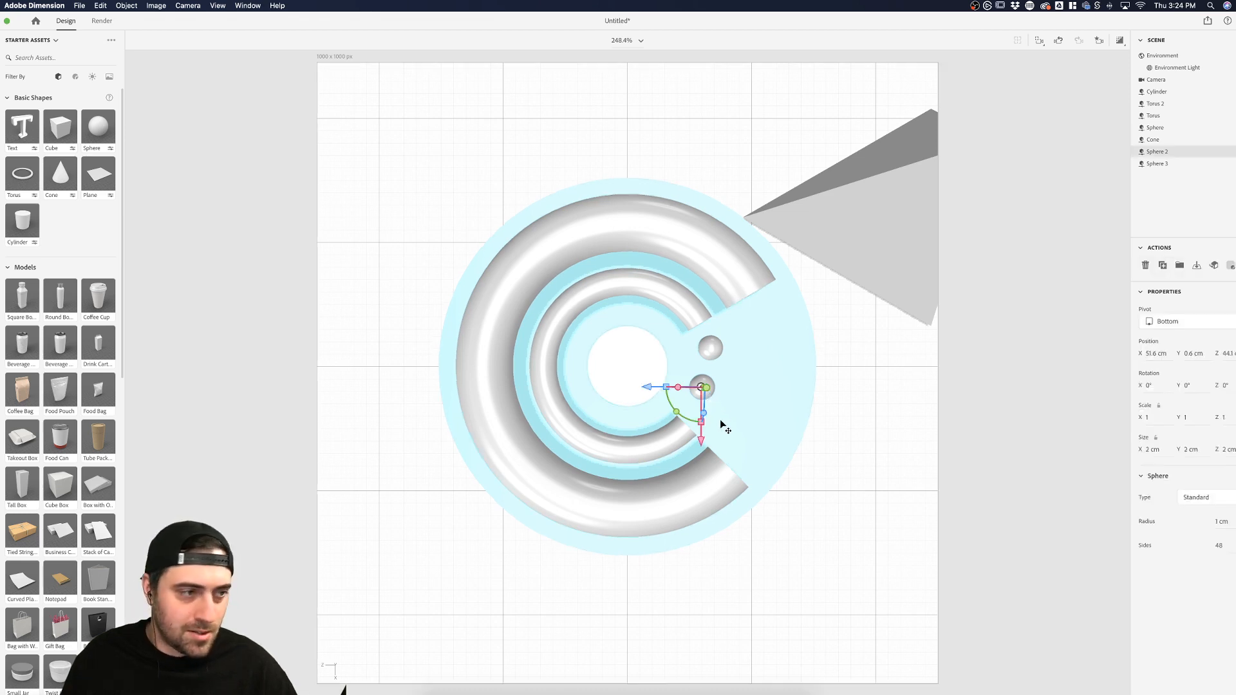
pyautogui.click(1025, 407)
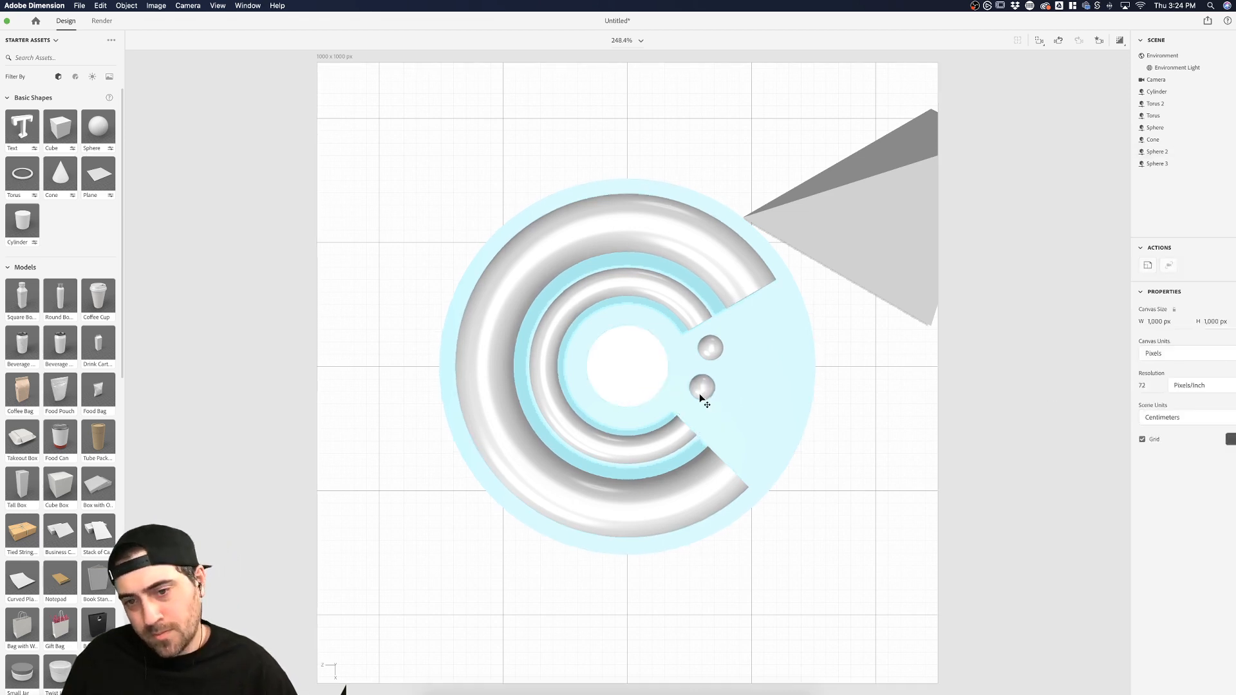
pyautogui.click(700, 392)
pyautogui.click(1104, 368)
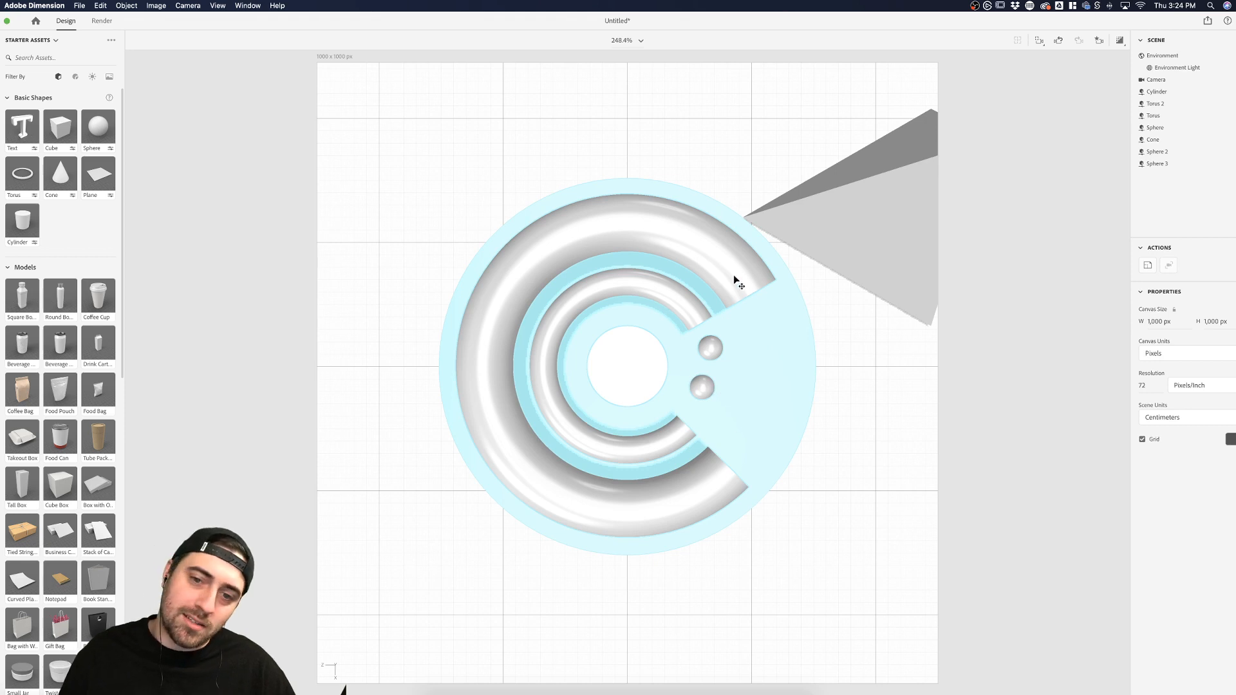
# Delete both 1 cm spheres from the opening of the rings
pyautogui.click(696, 380)
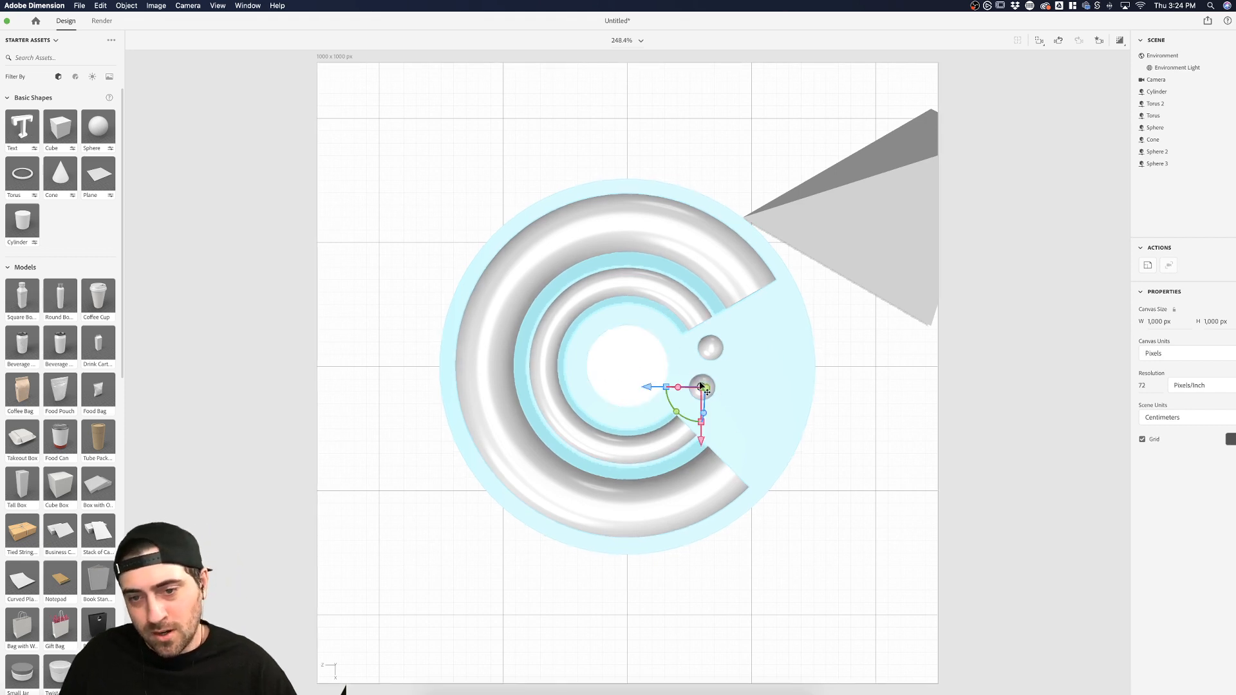
pyautogui.press('Delete')
pyautogui.click(712, 347)
pyautogui.press('Delete')
# Move the three-sided cone back over the opening of the rings, with its tip edge at the glowing sphere
pyautogui.moveTo(871, 241); pyautogui.dragTo(747, 418)
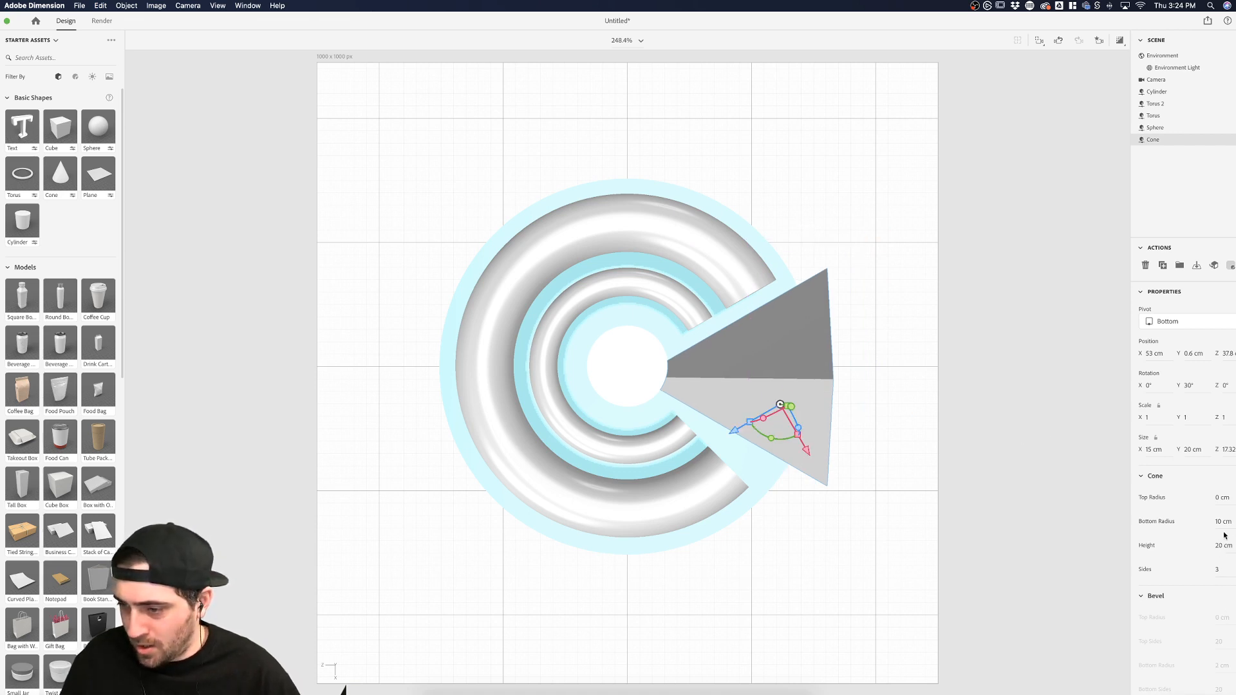
# Set the three-sided cone's bottom radius to 4 cm and rotate it to 22° about Y
pyautogui.moveTo(1221, 526); pyautogui.dragTo(1197, 527)
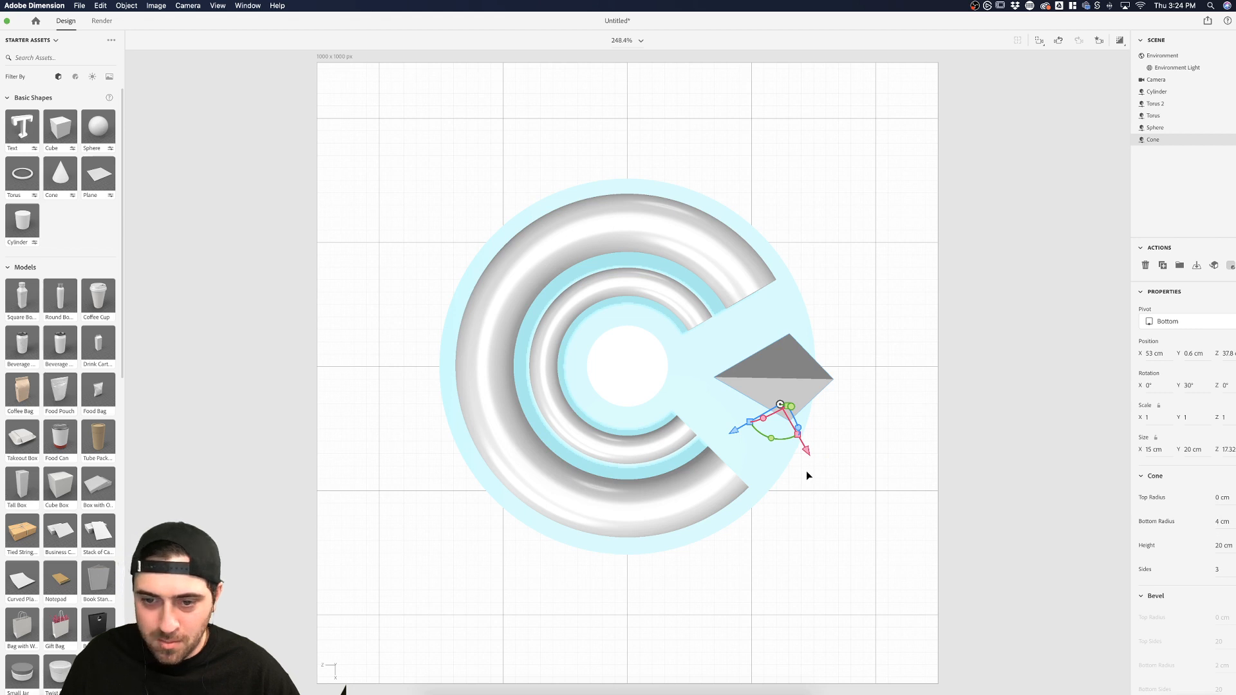
pyautogui.moveTo(771, 439); pyautogui.dragTo(768, 437)
pyautogui.click(1050, 389)
# Move the cone closer to the glowing sphere inside the ring opening, to about X 52.1 cm and Z 39.9 cm
pyautogui.click(798, 389)
pyautogui.moveTo(798, 389)
pyautogui.mouseDown()
pyautogui.moveTo(764, 384)
pyautogui.moveTo(782, 387)
pyautogui.mouseUp()
pyautogui.keyDown('shift'); pyautogui.click(640, 381); pyautogui.keyUp('shift')
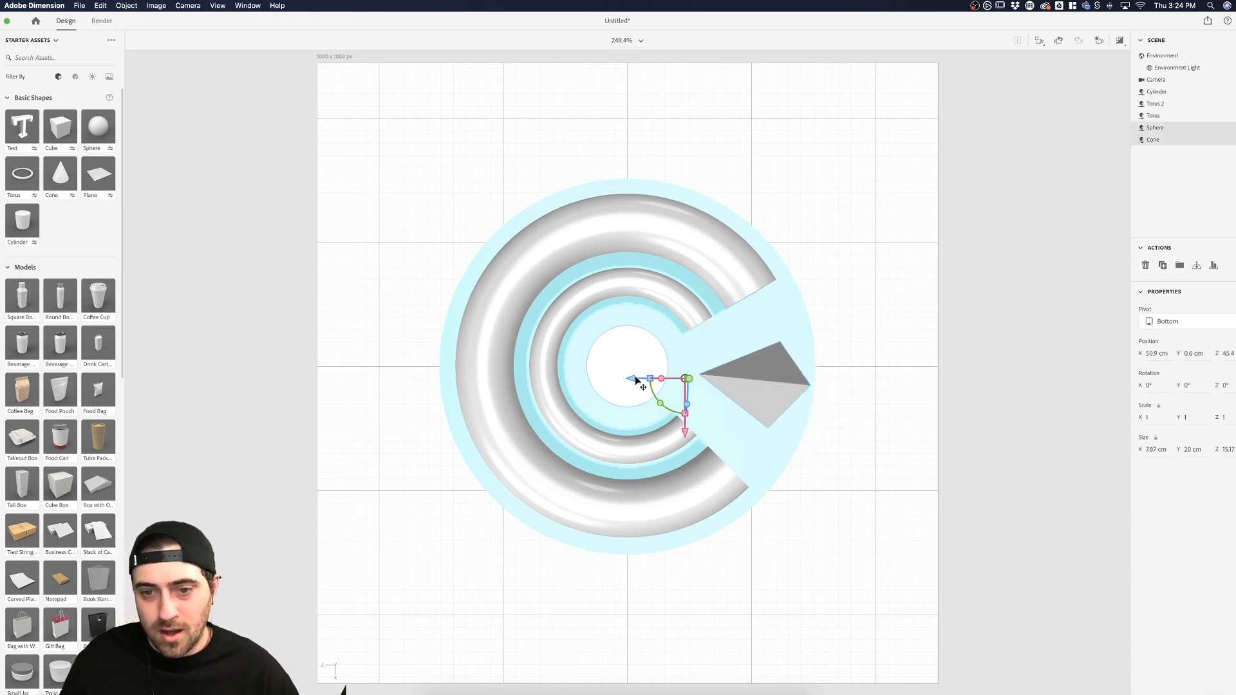
pyautogui.click(891, 357)
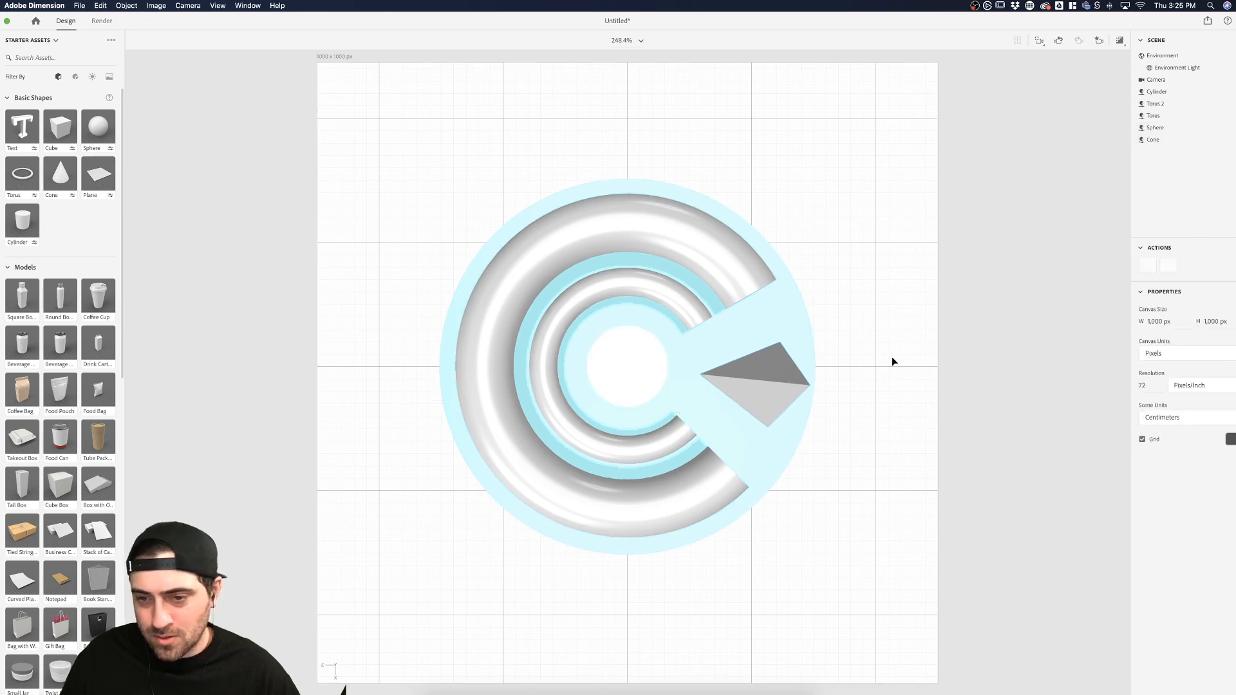
pyautogui.click(782, 389)
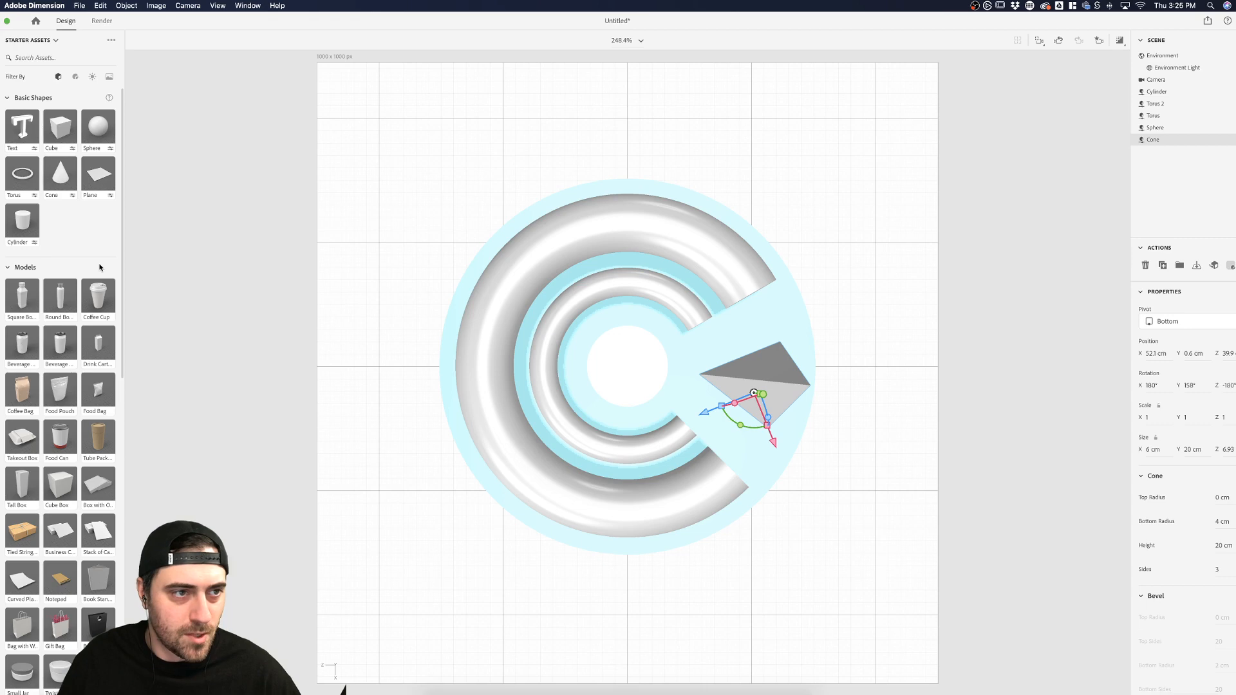
pyautogui.press('1')
pyautogui.moveTo(763, 475); pyautogui.dragTo(1036, 79)
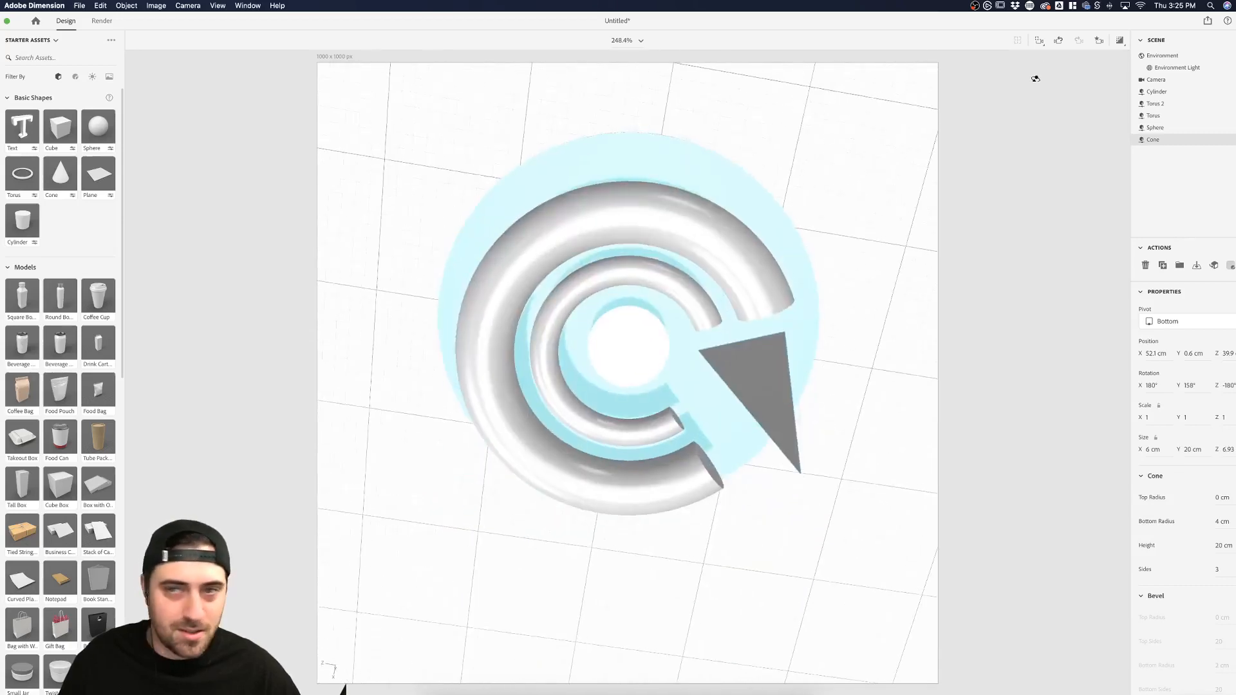
pyautogui.click(1101, 42)
pyautogui.click(1064, 79)
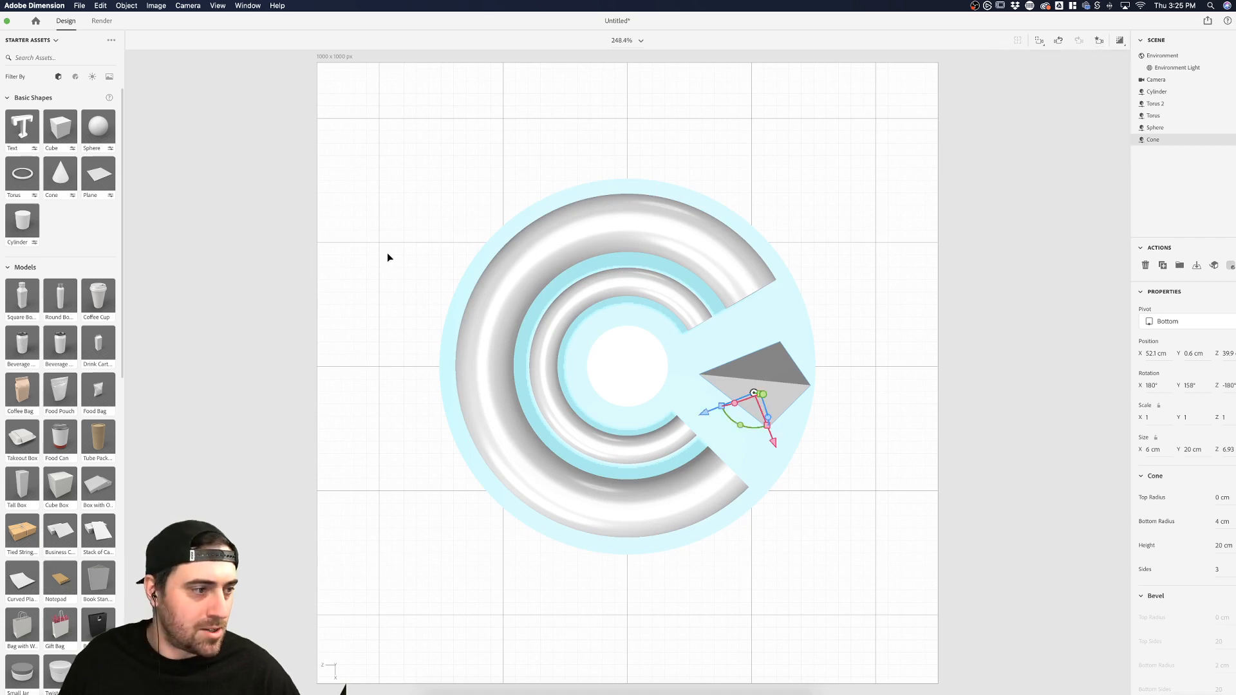
pyautogui.click(946, 313)
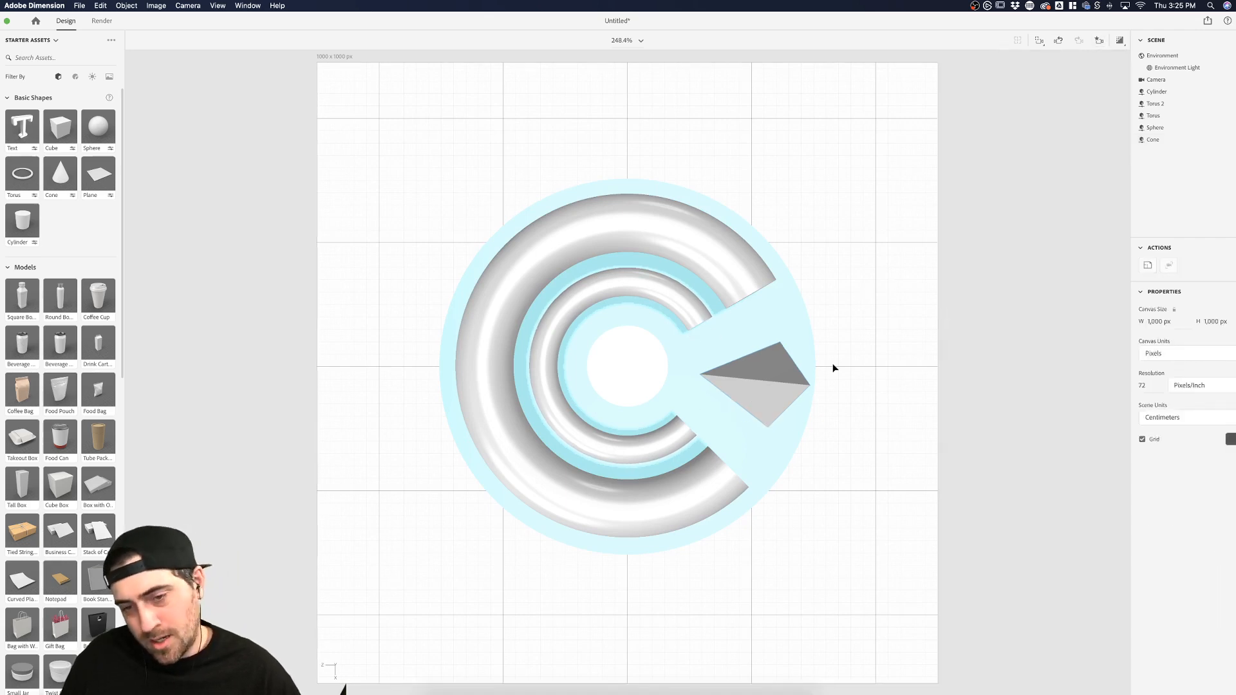
# Try aligning the cone and the glowing sphere by their centers along X, and undo the alignment
pyautogui.click(784, 384)
pyautogui.keyDown('shift'); pyautogui.click(658, 385); pyautogui.keyUp('shift')
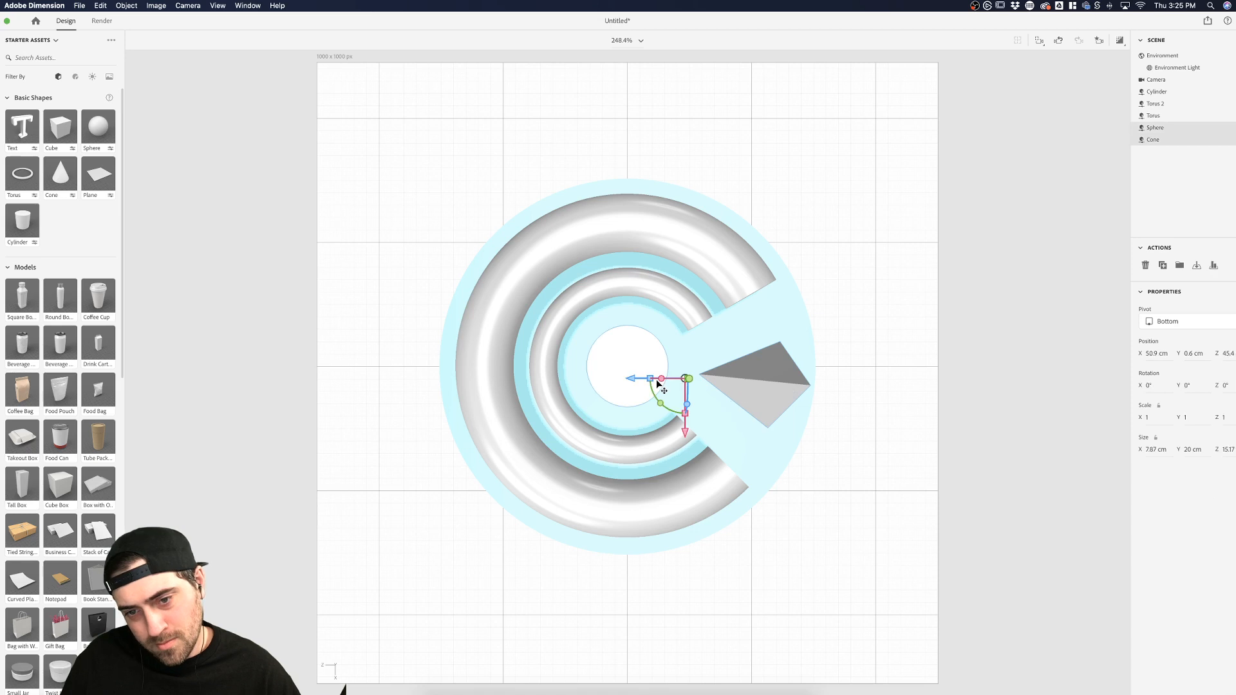
pyautogui.click(1213, 266)
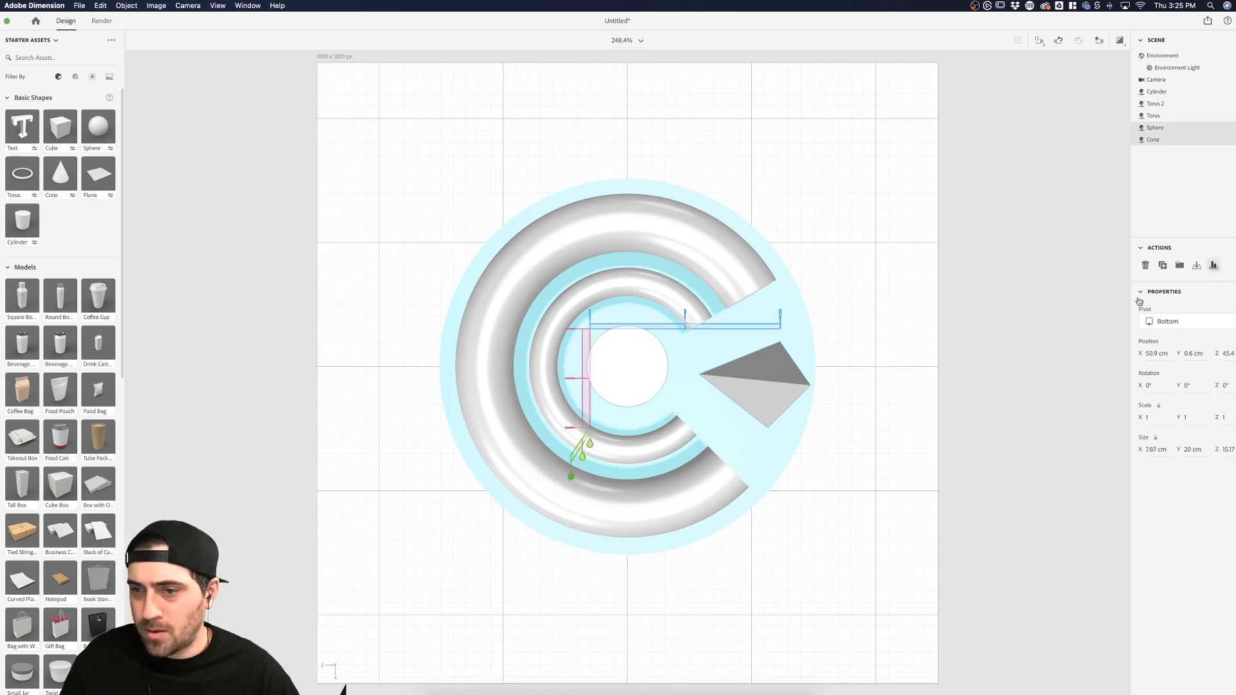
pyautogui.click(571, 381)
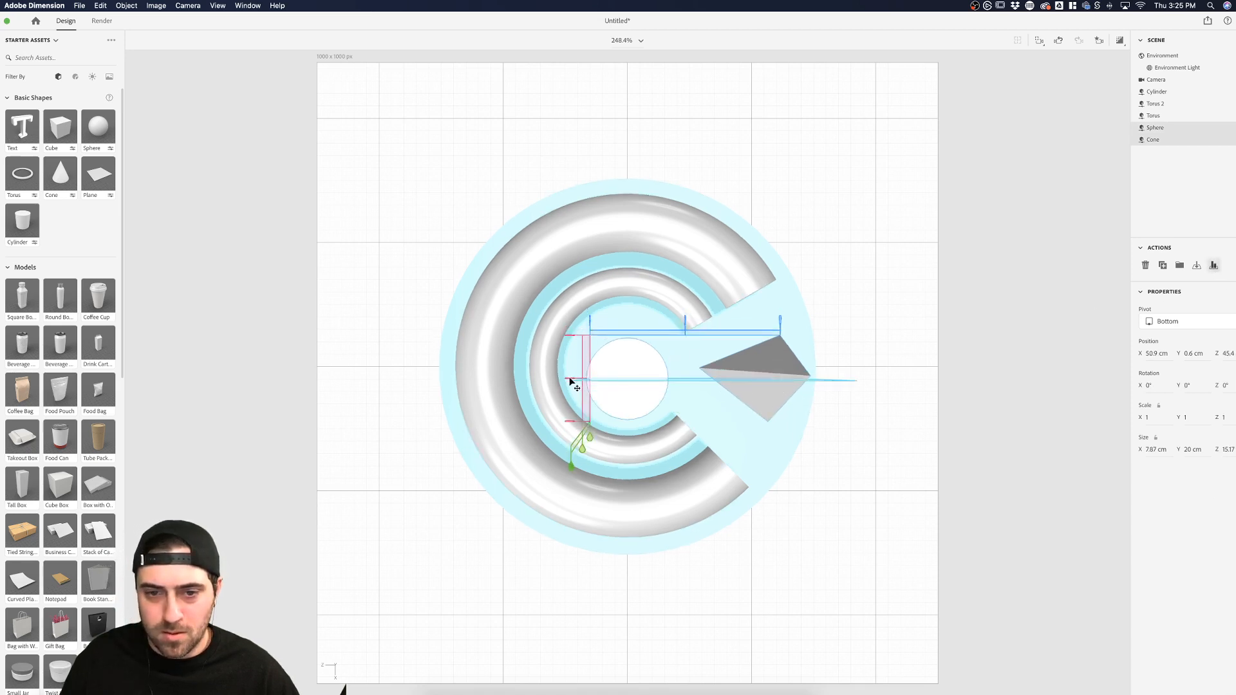
pyautogui.press('super+z')
# Align the cone with the center of the cyan disc along the X axis
pyautogui.click(896, 350)
pyautogui.click(772, 378)
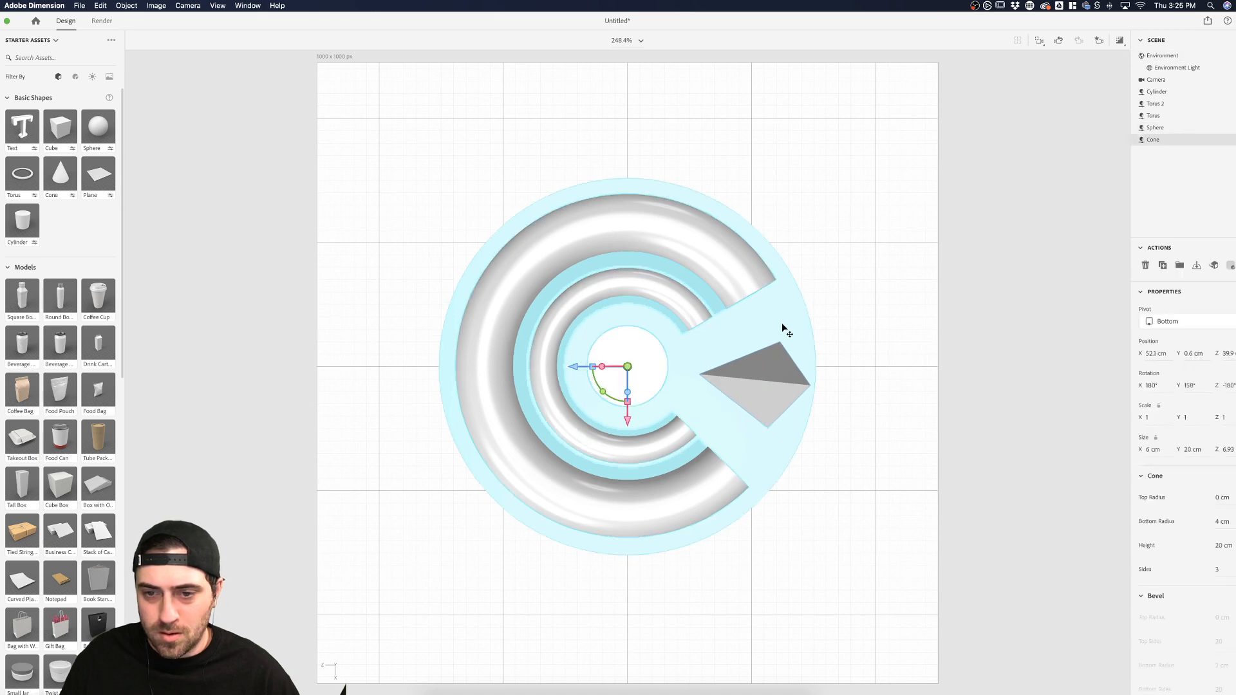
pyautogui.keyDown('shift'); pyautogui.click(783, 324); pyautogui.keyUp('shift')
pyautogui.click(1213, 265)
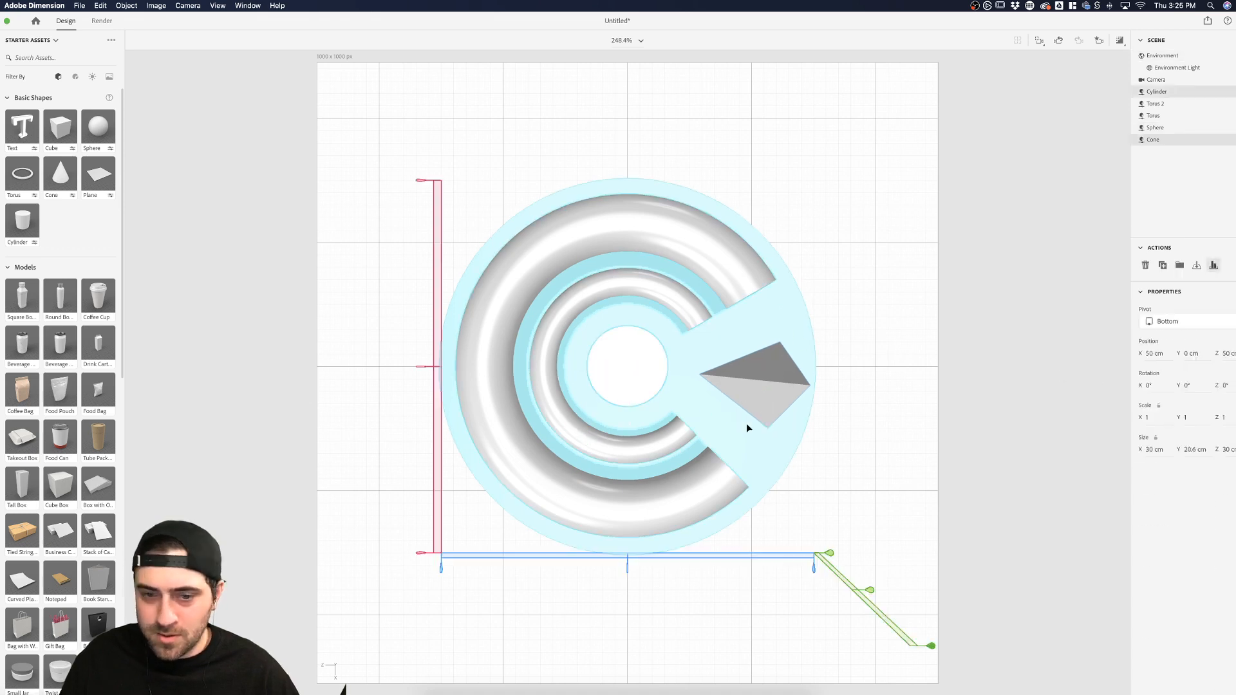
pyautogui.click(427, 372)
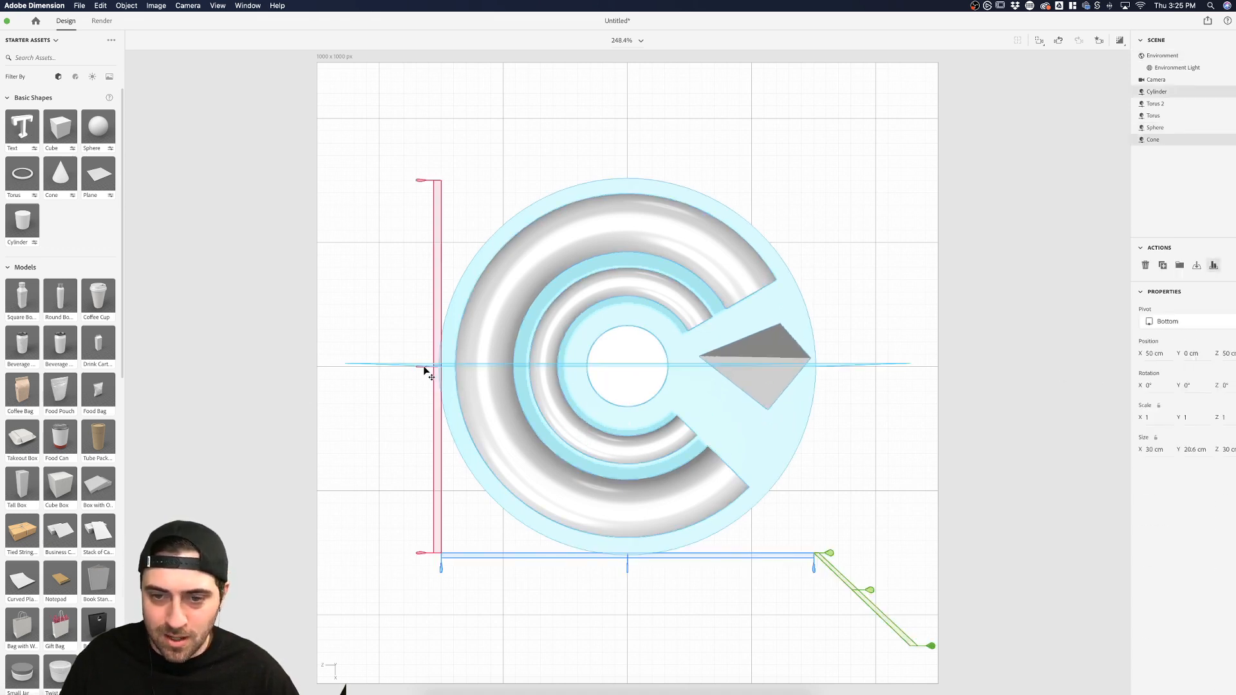
pyautogui.click(965, 356)
# Close the slices of the inner and outer torus so both form complete rings
pyautogui.click(686, 436)
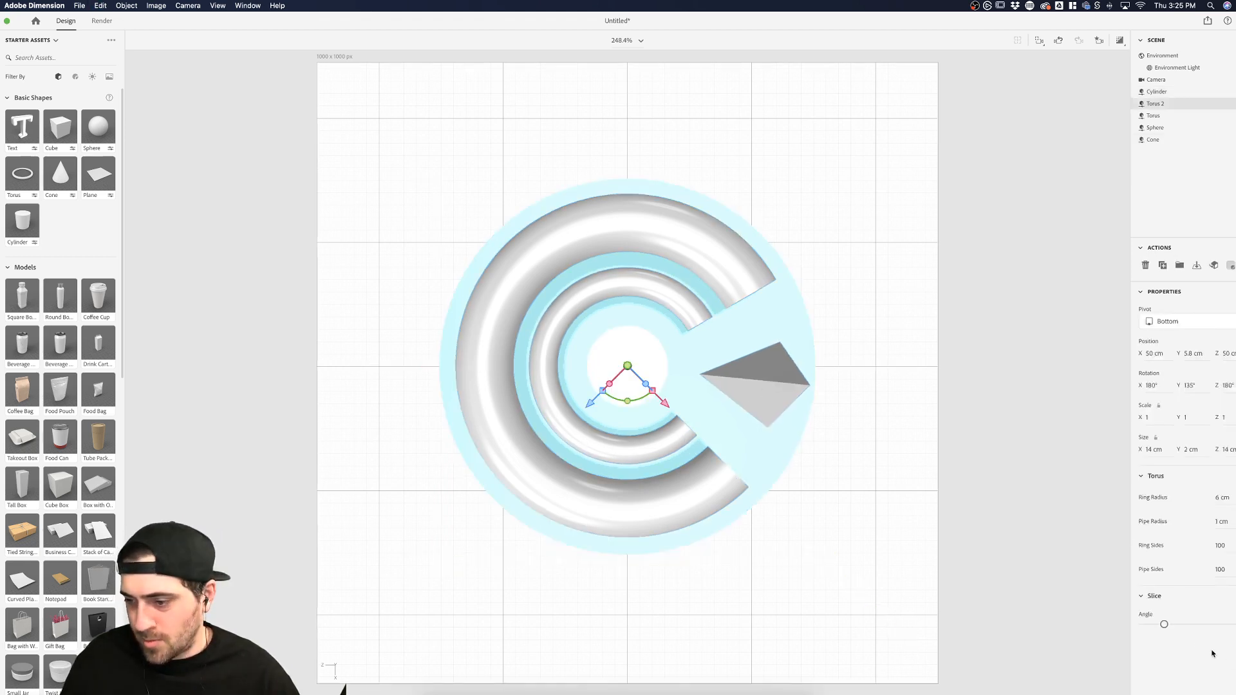
pyautogui.moveTo(1164, 626); pyautogui.dragTo(880, 604)
pyautogui.click(727, 497)
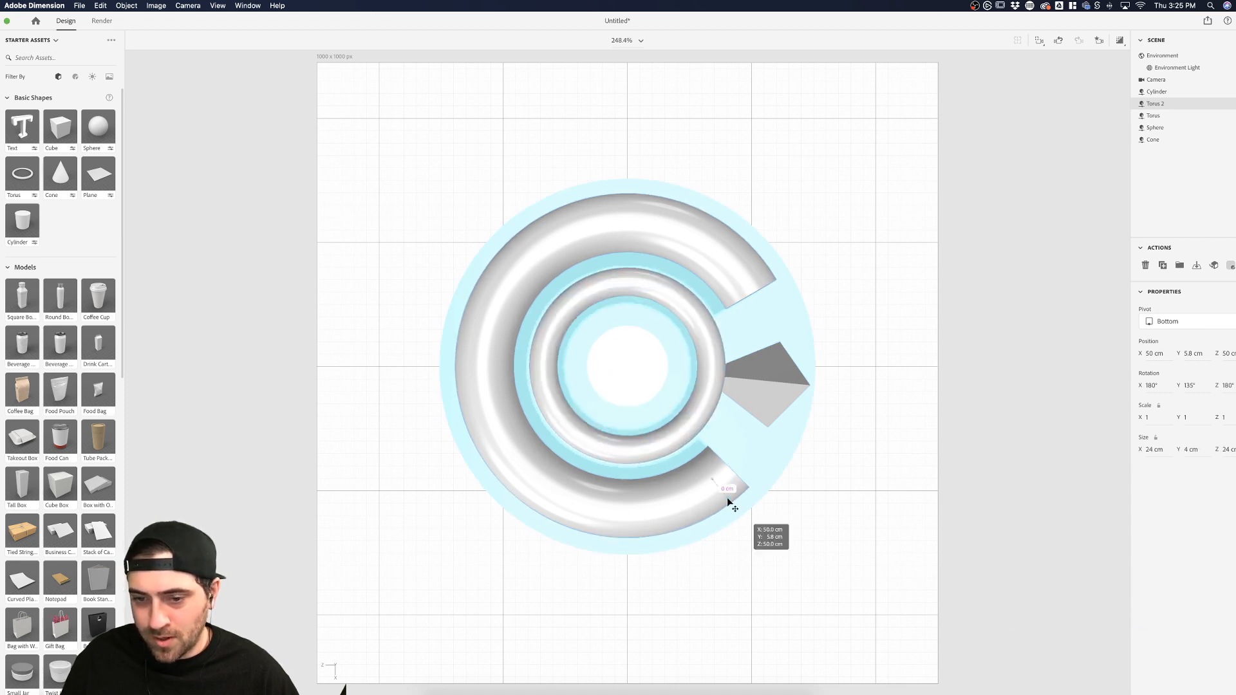
pyautogui.moveTo(1135, 626); pyautogui.dragTo(1019, 619)
pyautogui.click(840, 465)
pyautogui.moveTo(851, 551); pyautogui.dragTo(483, 160)
pyautogui.click(1214, 266)
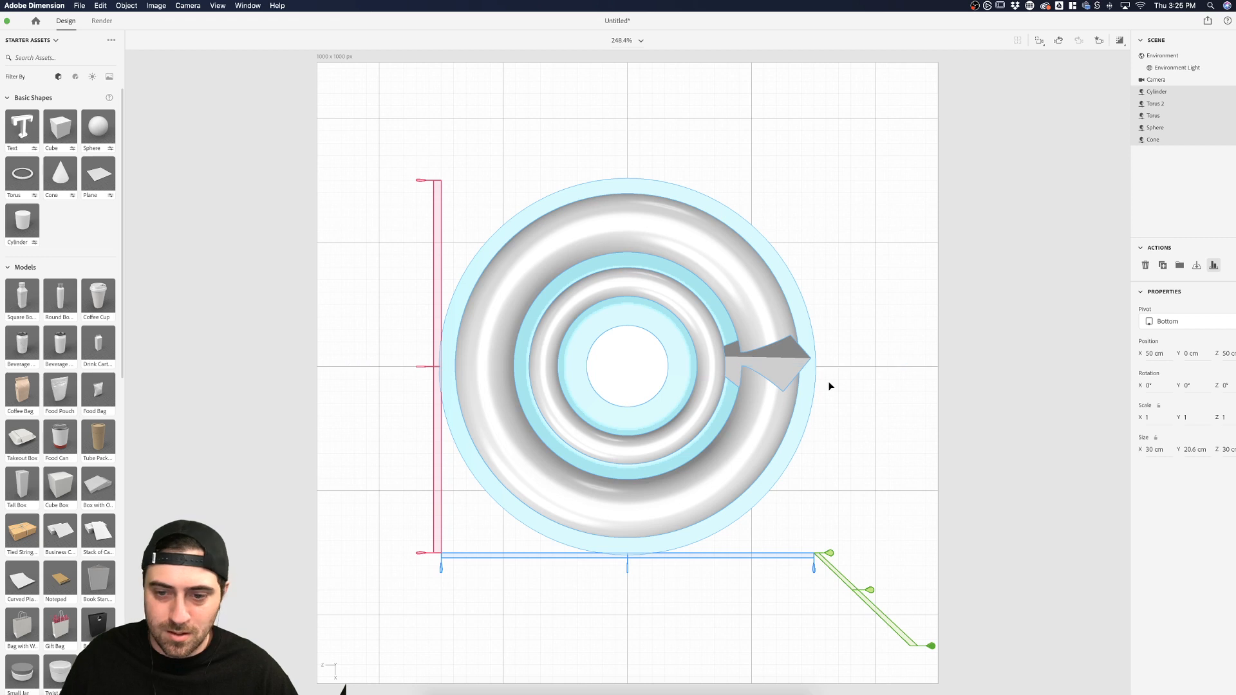
pyautogui.click(880, 386)
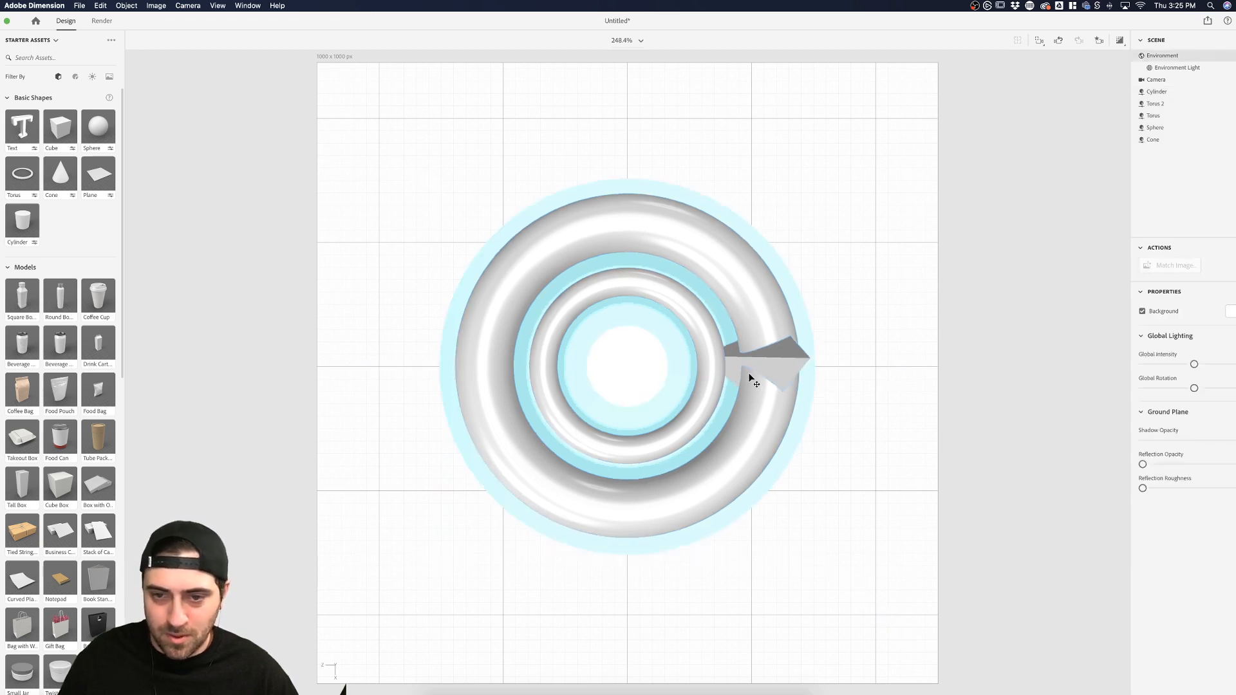
# Reopen the slices of the inner and outer torus, matching the outer ring's gap to the inner ring's edges
pyautogui.click(777, 412)
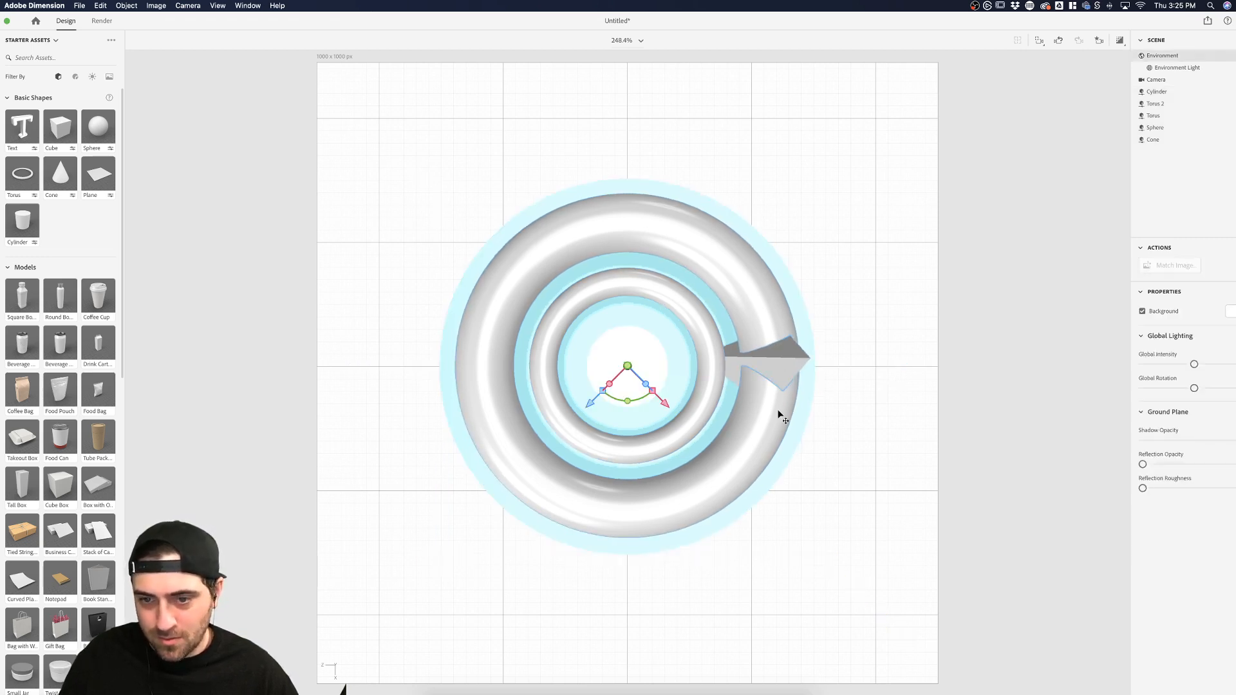
pyautogui.keyDown('shift'); pyautogui.click(694, 408); pyautogui.keyUp('shift')
pyautogui.click(658, 420)
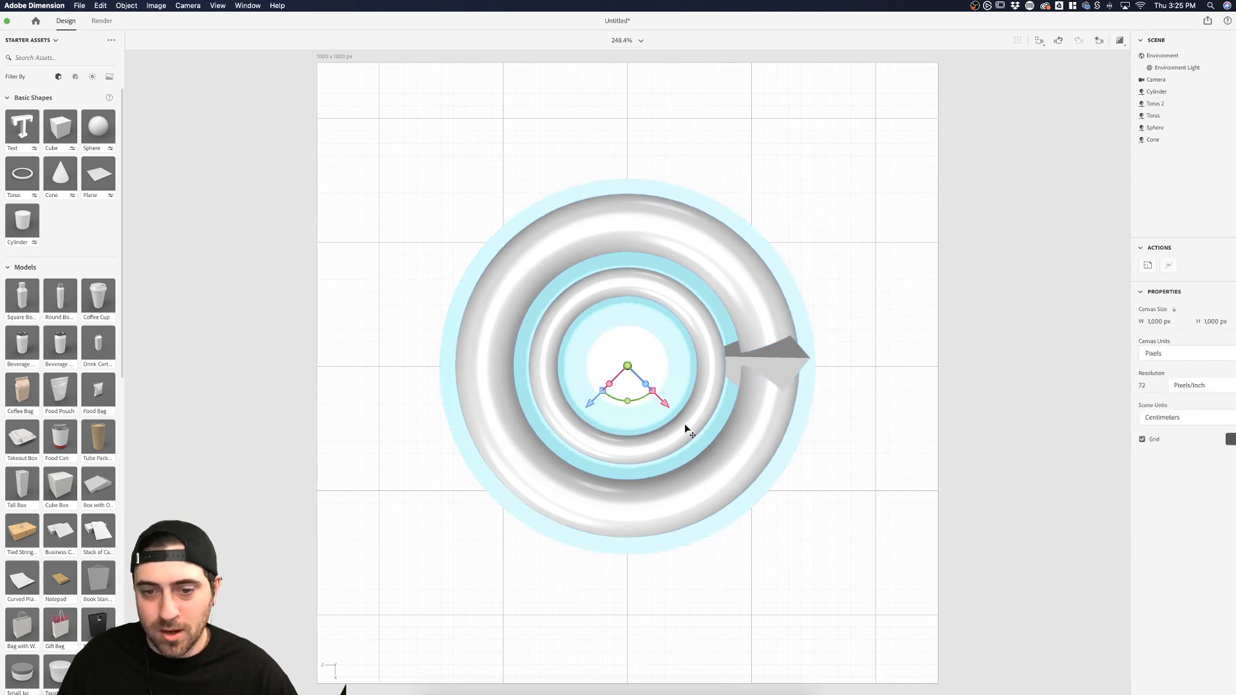
pyautogui.moveTo(1143, 625)
pyautogui.mouseDown()
pyautogui.moveTo(1177, 626)
pyautogui.moveTo(1164, 628)
pyautogui.mouseUp()
pyautogui.click(768, 440)
pyautogui.click(1030, 520)
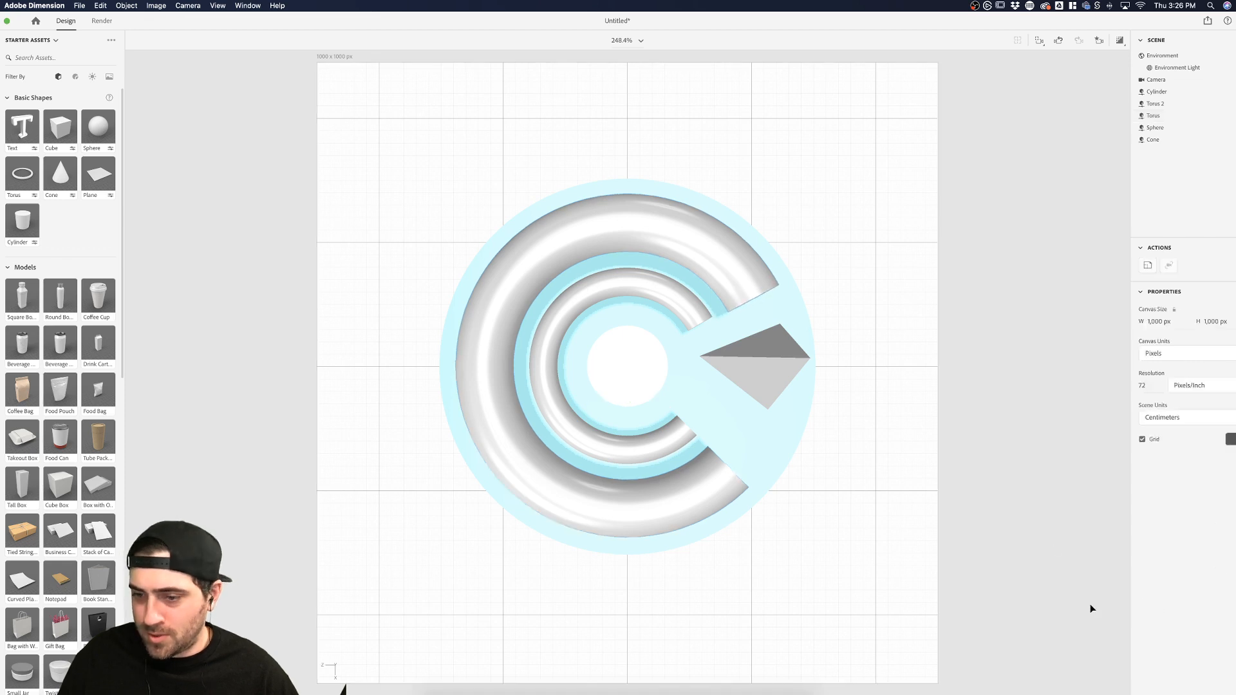
pyautogui.click(707, 476)
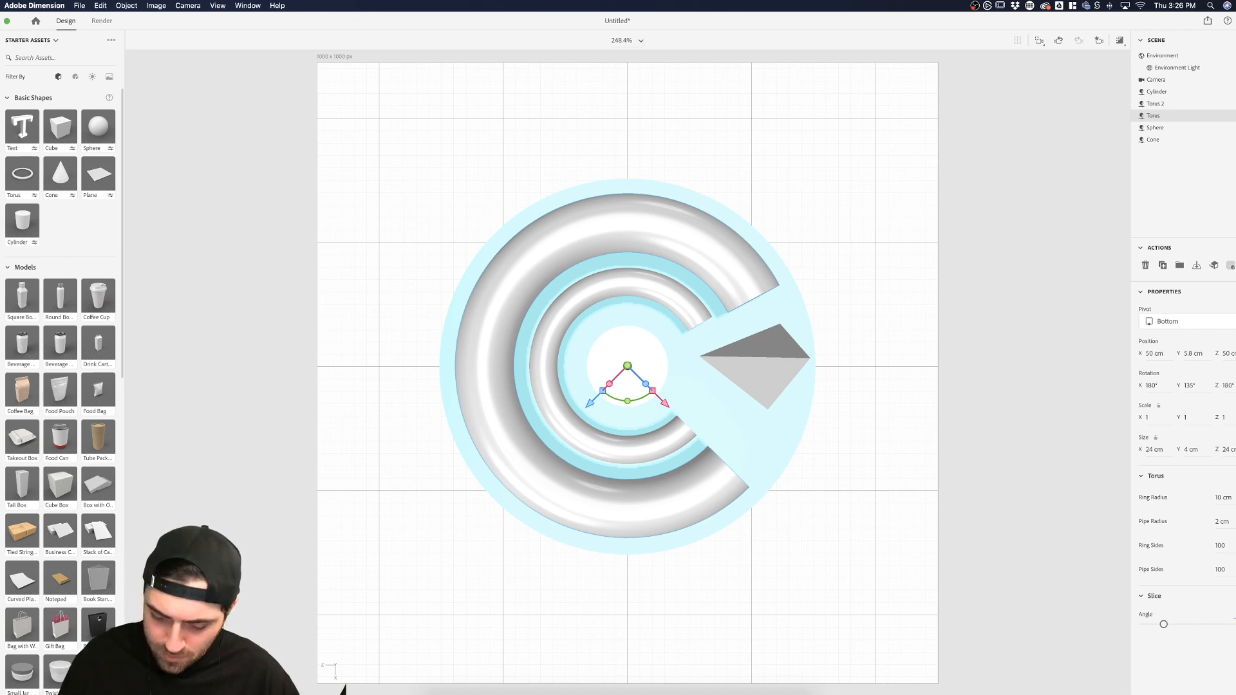
pyautogui.click(995, 505)
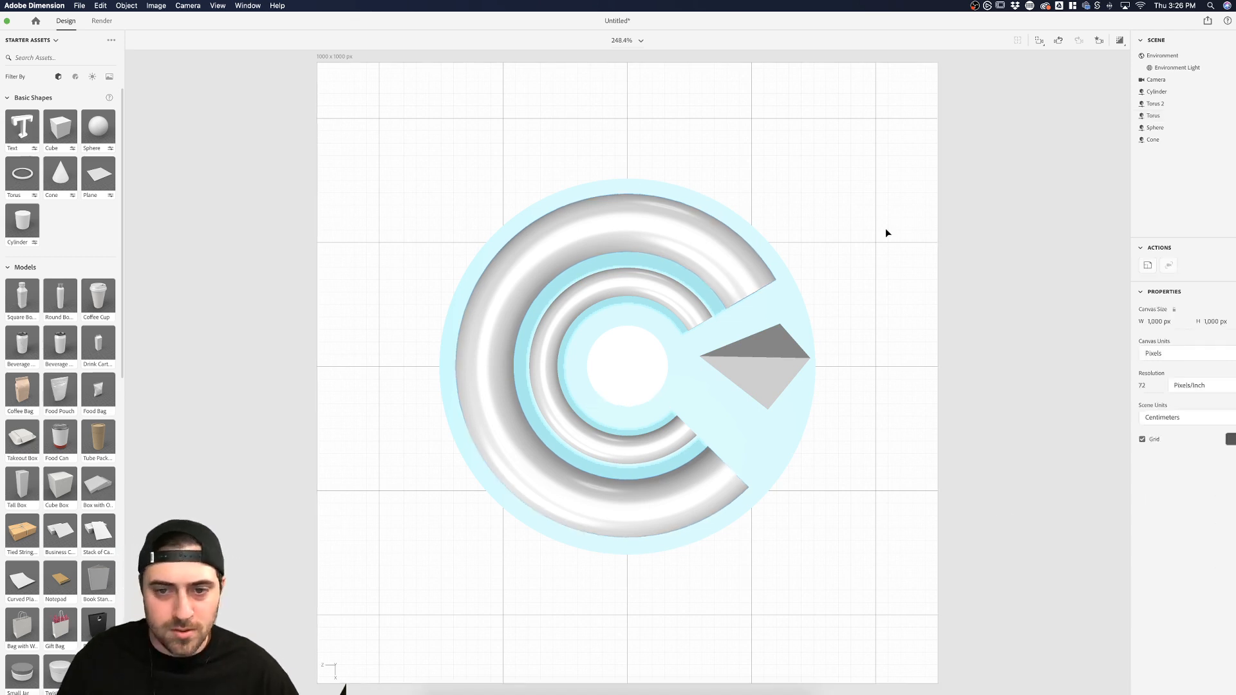
# Move the cone slightly toward the middle of the ring opening, to about X 51.3 cm
pyautogui.click(778, 368)
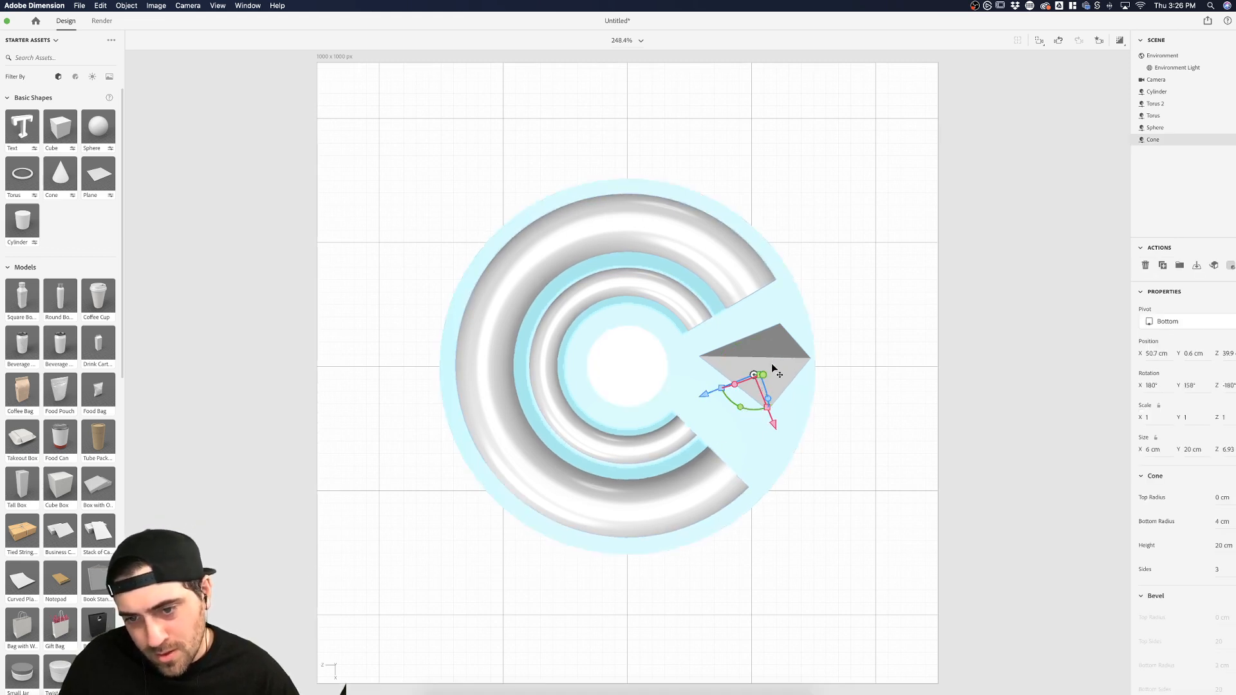
pyautogui.moveTo(755, 354); pyautogui.dragTo(754, 361)
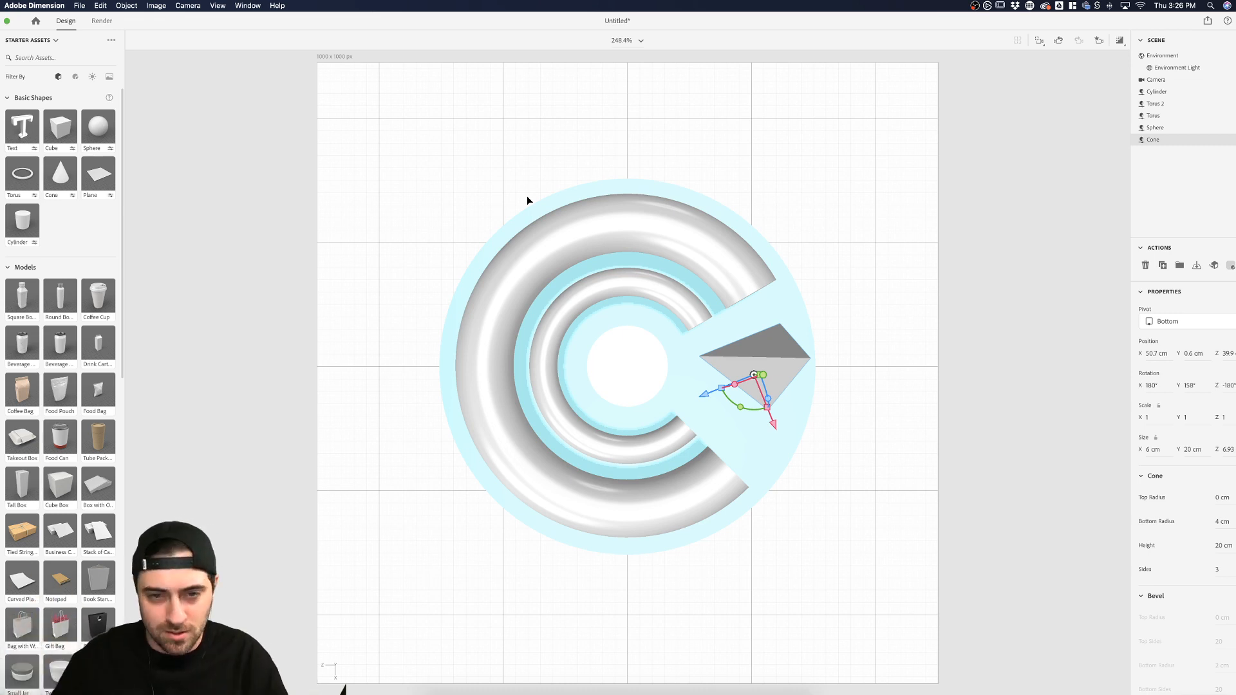
pyautogui.click(984, 292)
pyautogui.click(717, 400)
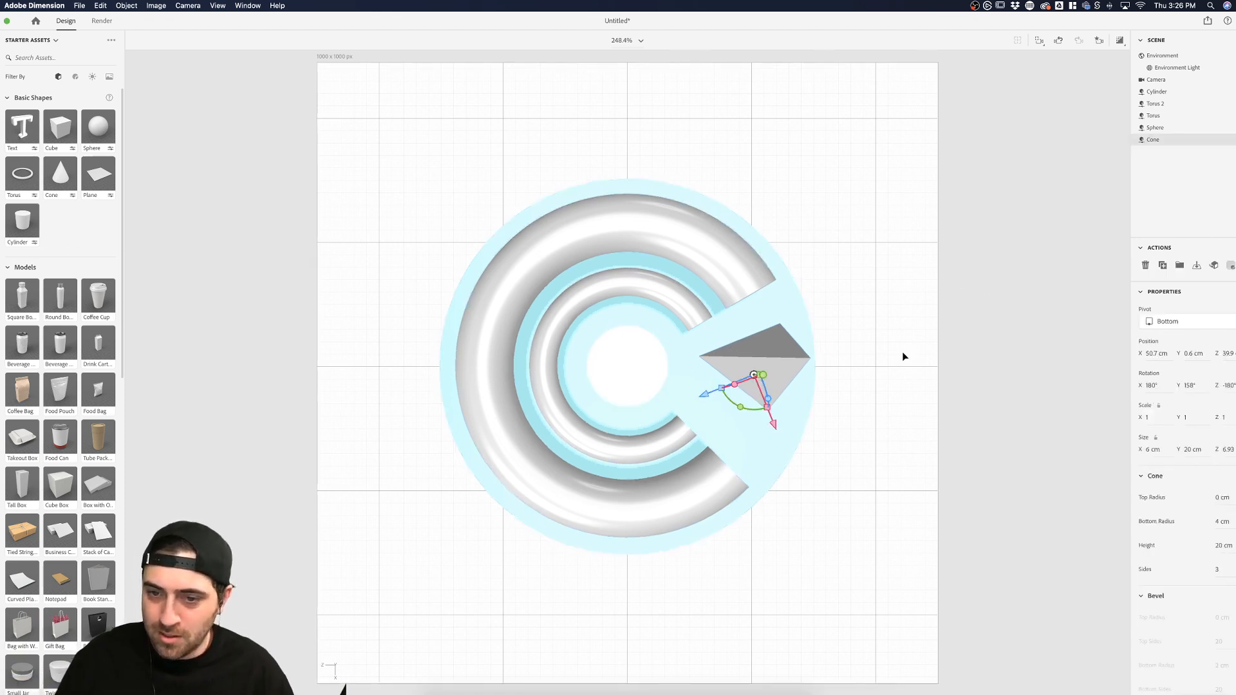
pyautogui.click(902, 356)
pyautogui.click(781, 362)
pyautogui.moveTo(781, 361); pyautogui.dragTo(782, 376)
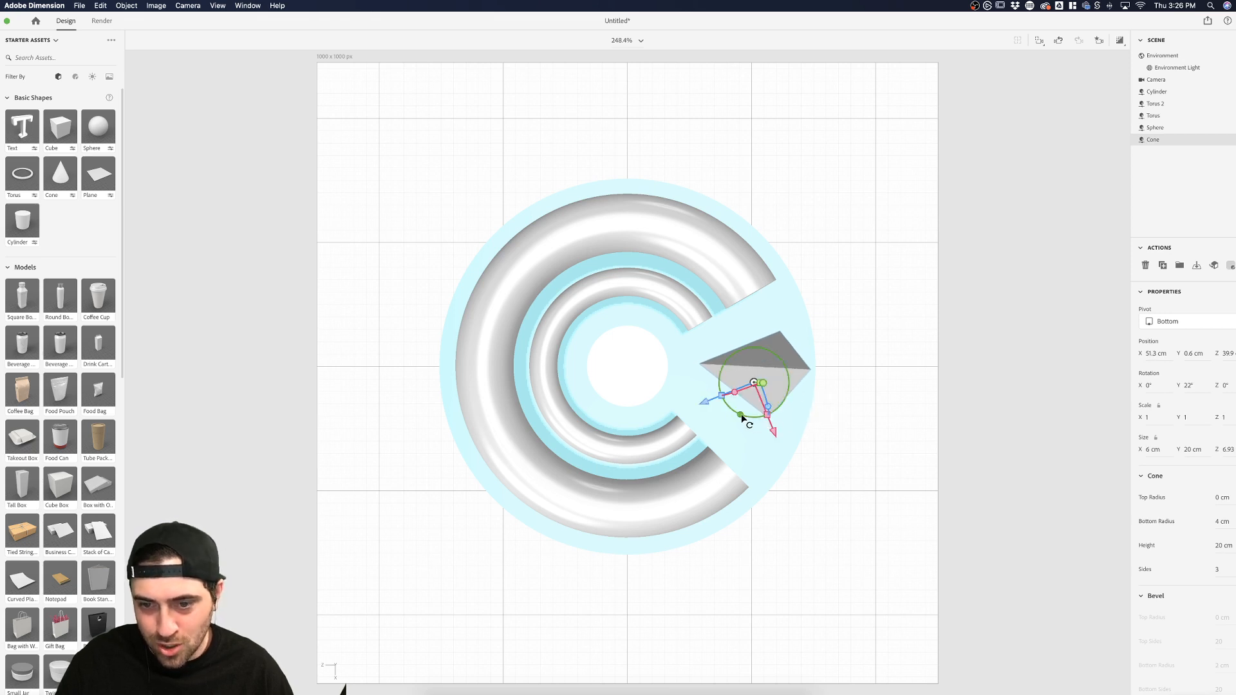
# Fine-tune the cone's Y rotation and position so its central ridge runs horizontally in the opening of the rings
pyautogui.moveTo(742, 419); pyautogui.dragTo(743, 418)
pyautogui.click(901, 375)
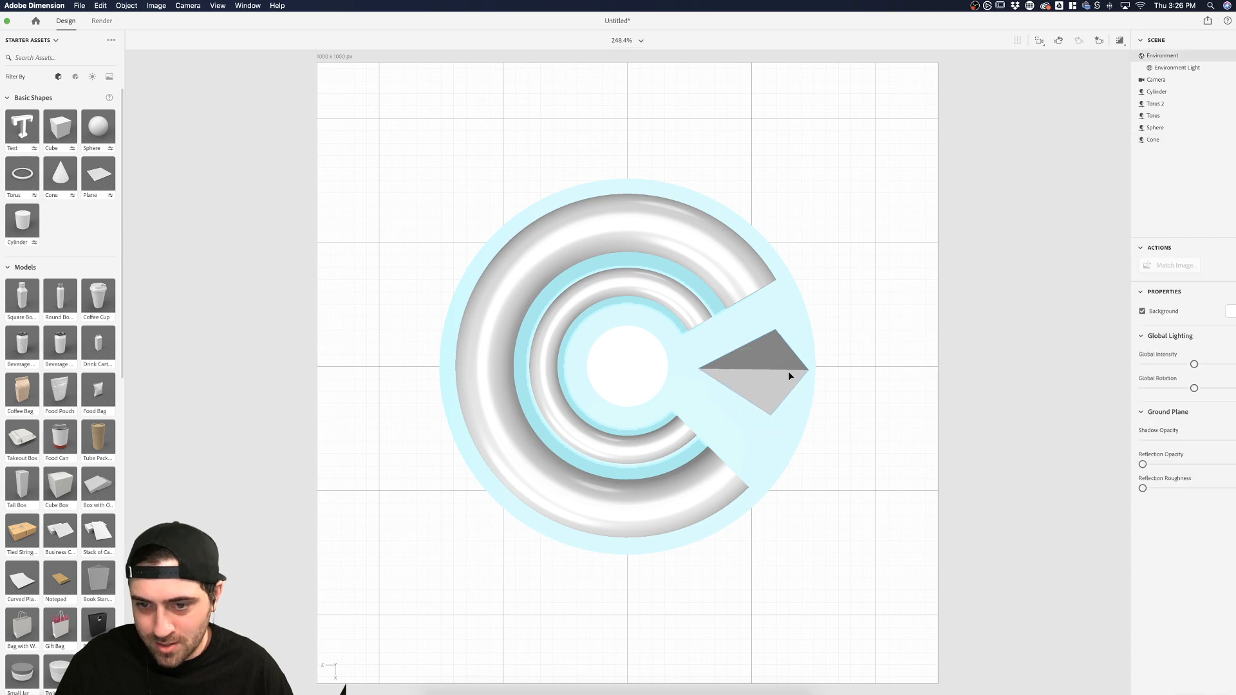
pyautogui.click(787, 371)
pyautogui.moveTo(782, 374); pyautogui.dragTo(780, 370)
pyautogui.moveTo(741, 413); pyautogui.dragTo(740, 414)
pyautogui.click(924, 318)
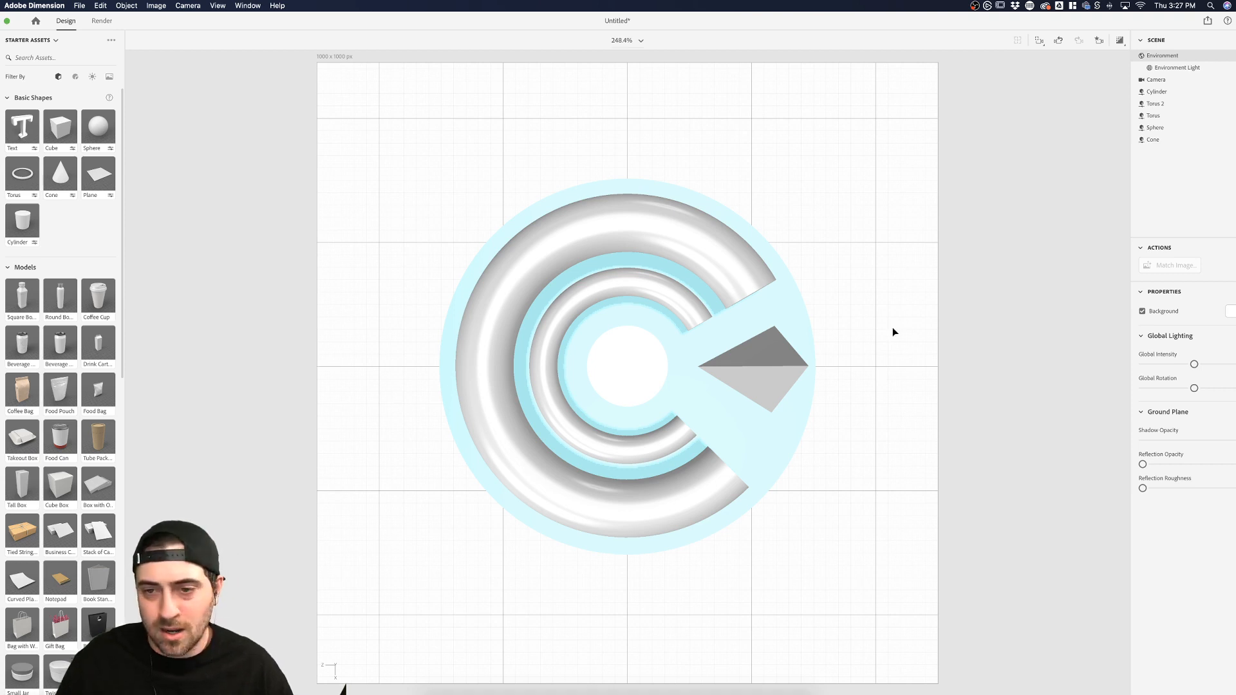
# Inspect the scene at an angle, restore the Top camera bookmark and briefly preview the render
pyautogui.moveTo(807, 525); pyautogui.dragTo(819, 463, button='right')
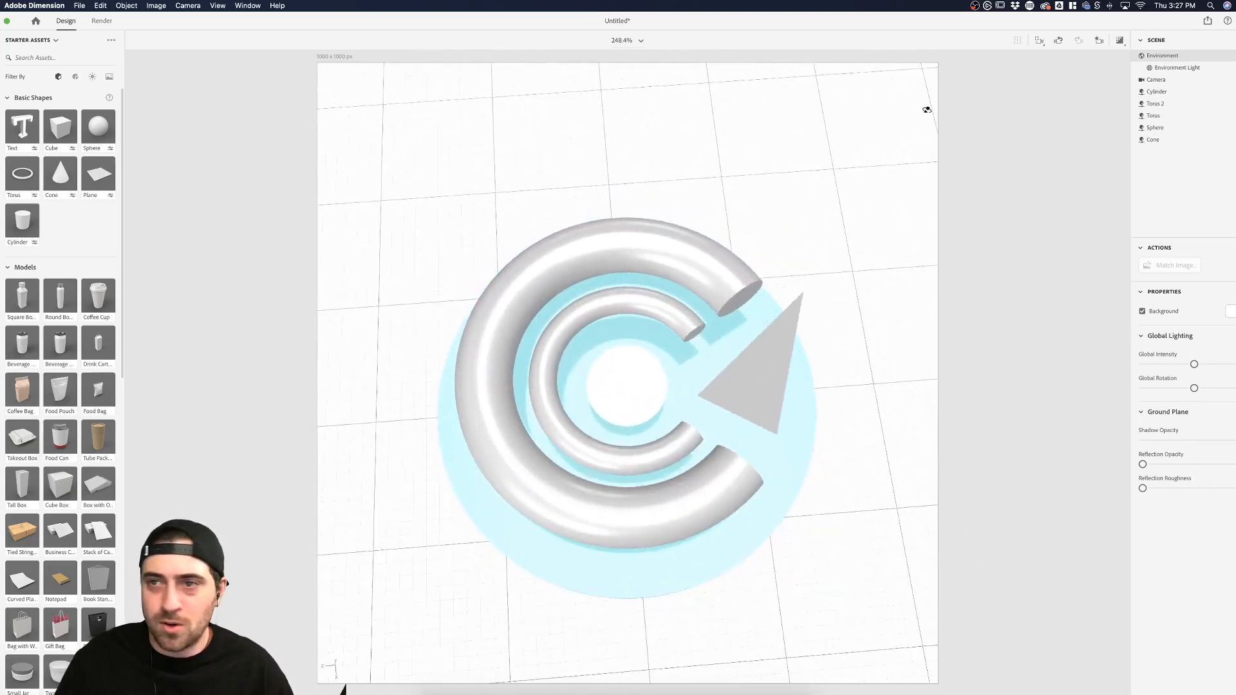
pyautogui.click(1099, 40)
pyautogui.click(1017, 78)
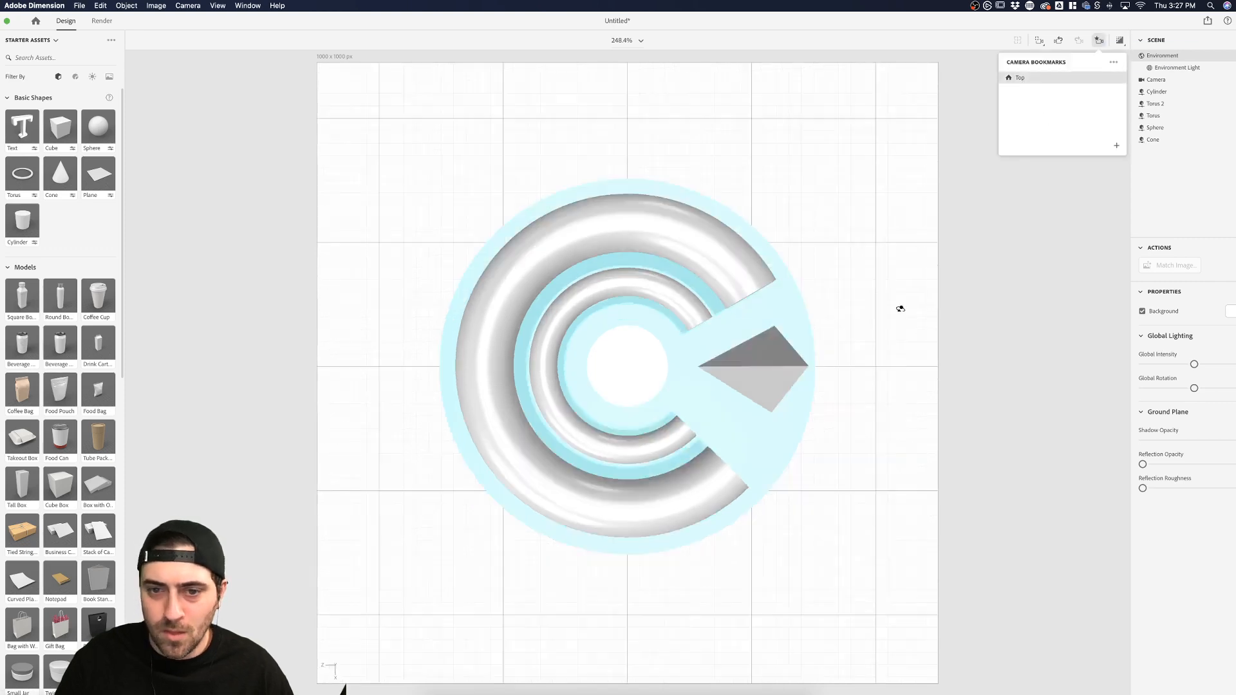
pyautogui.click(1120, 41)
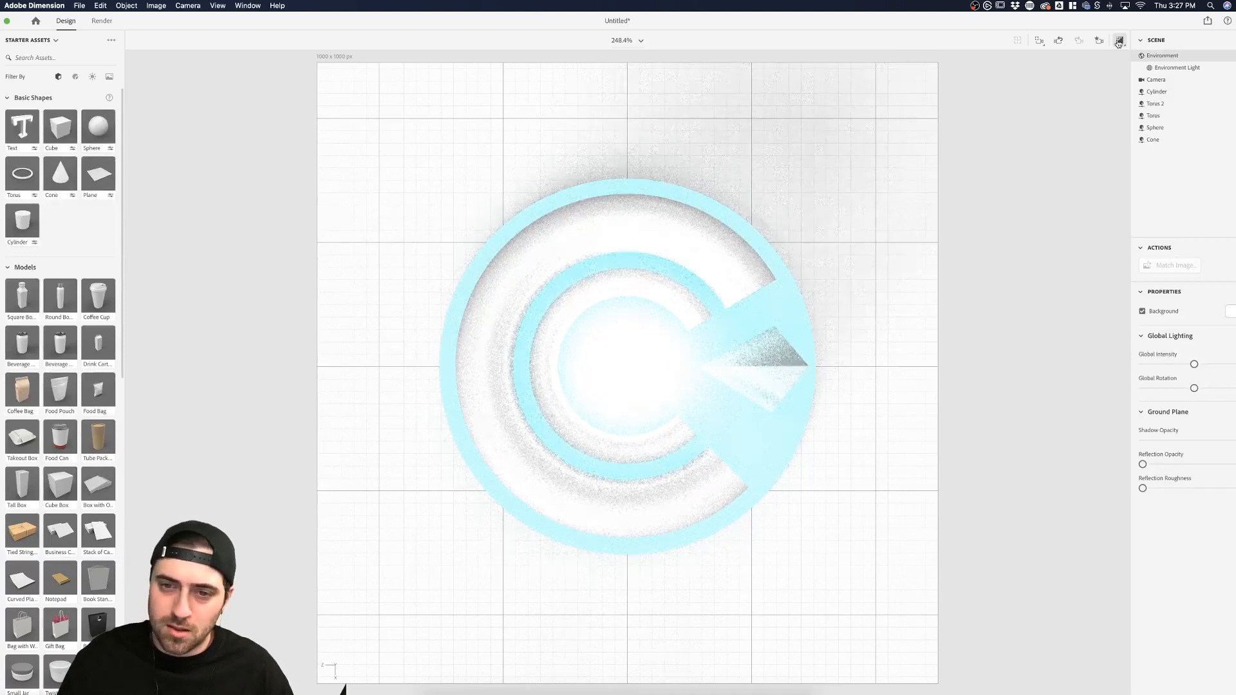
pyautogui.click(1119, 41)
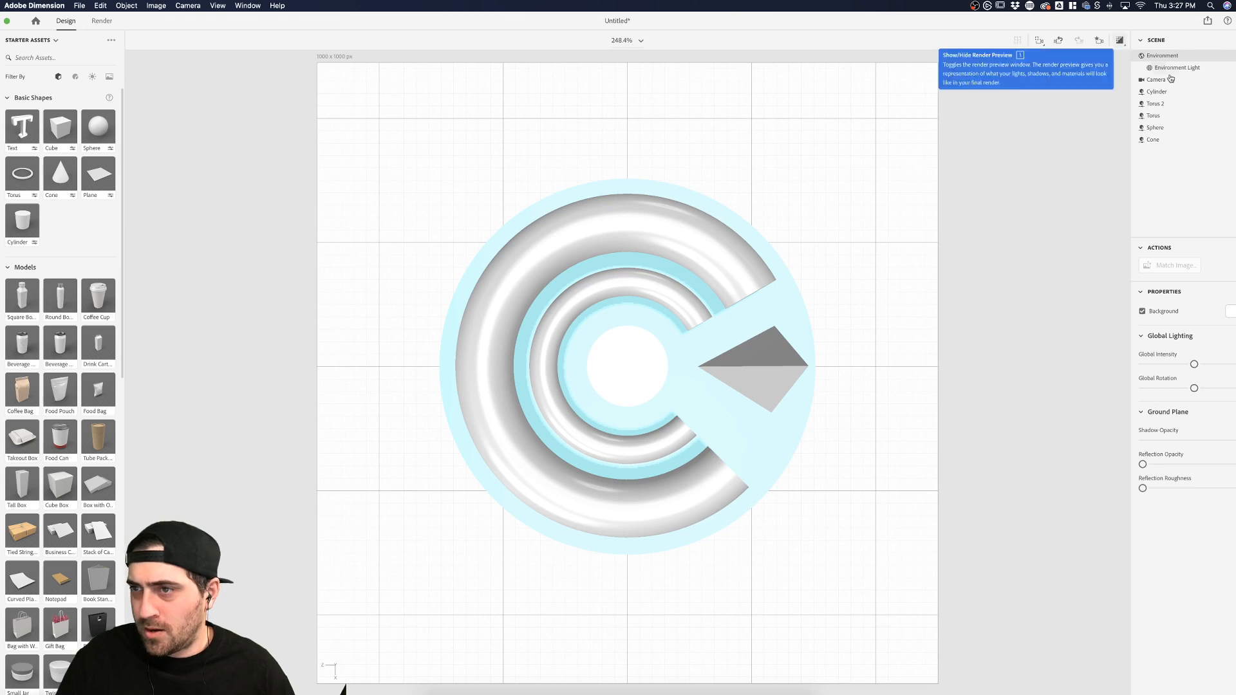
# Set the glow of the central sphere's Glowing material to 200%
pyautogui.click(643, 376)
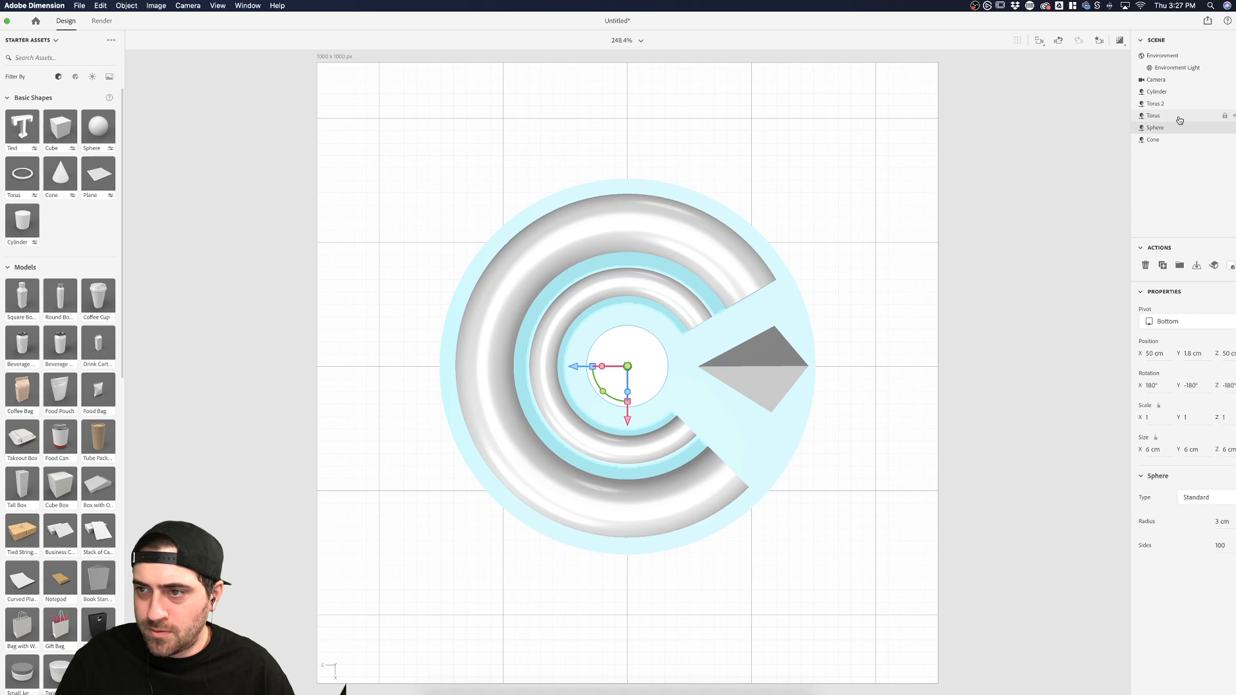
pyautogui.doubleClick(1156, 128)
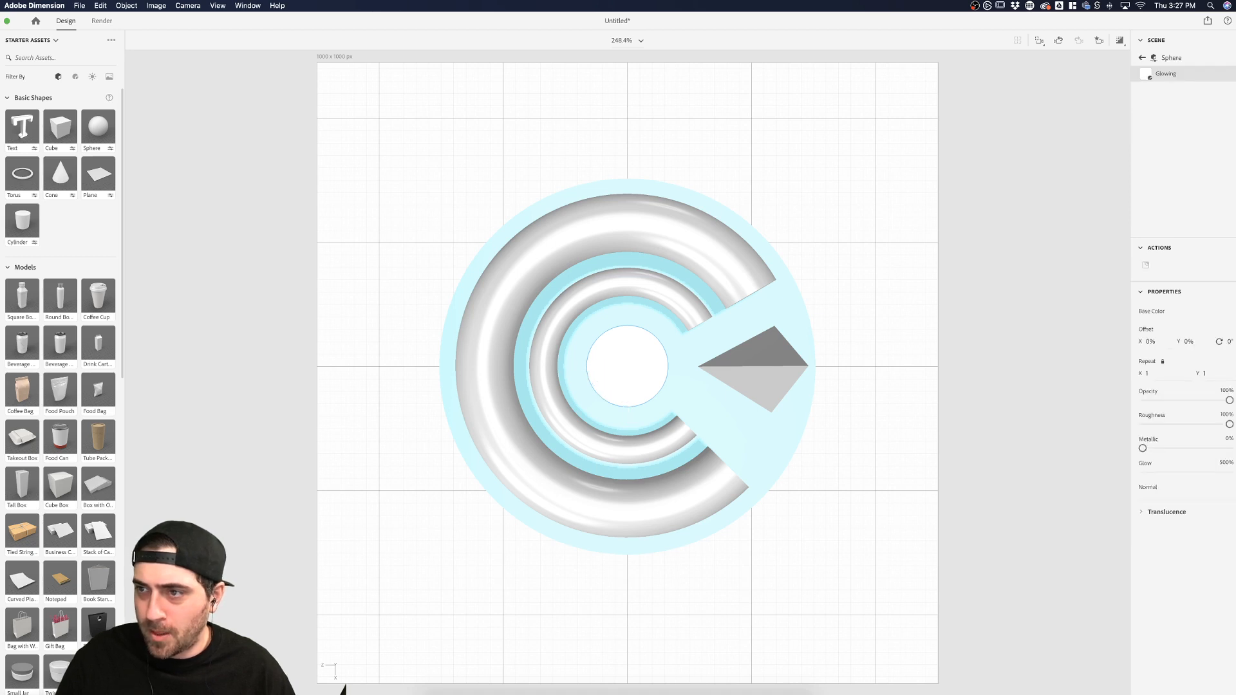
pyautogui.click(1226, 464)
pyautogui.write('200')
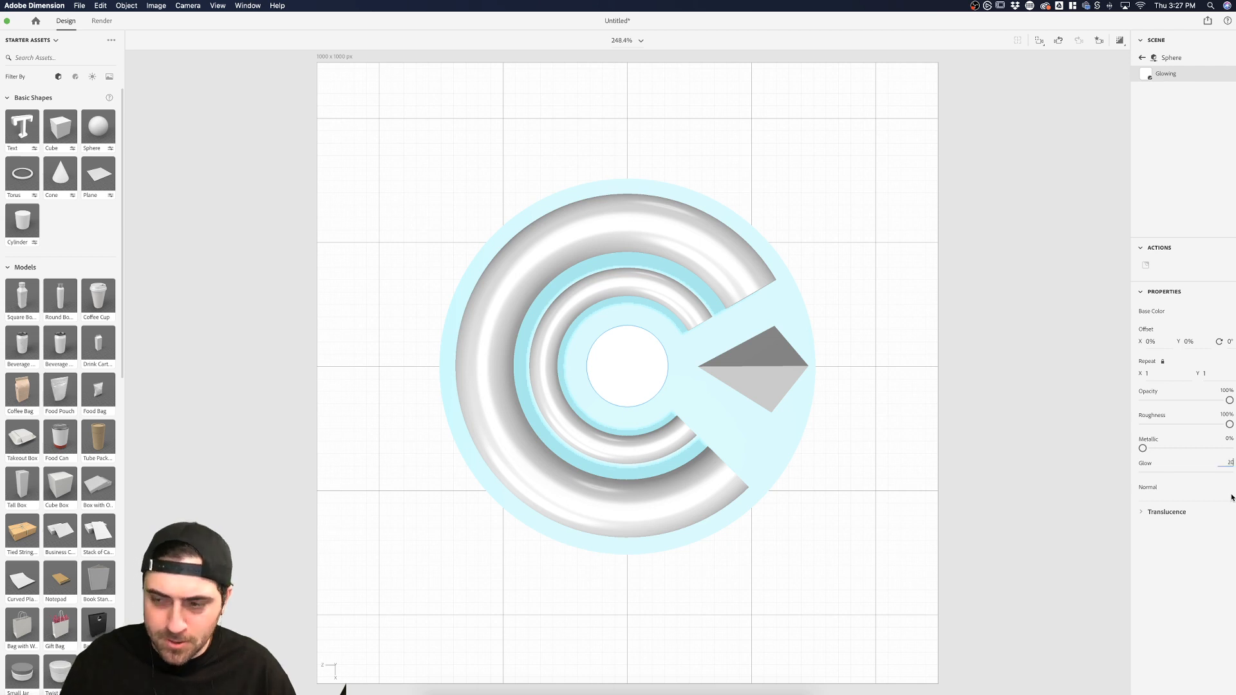
pyautogui.press('Return')
pyautogui.click(1037, 450)
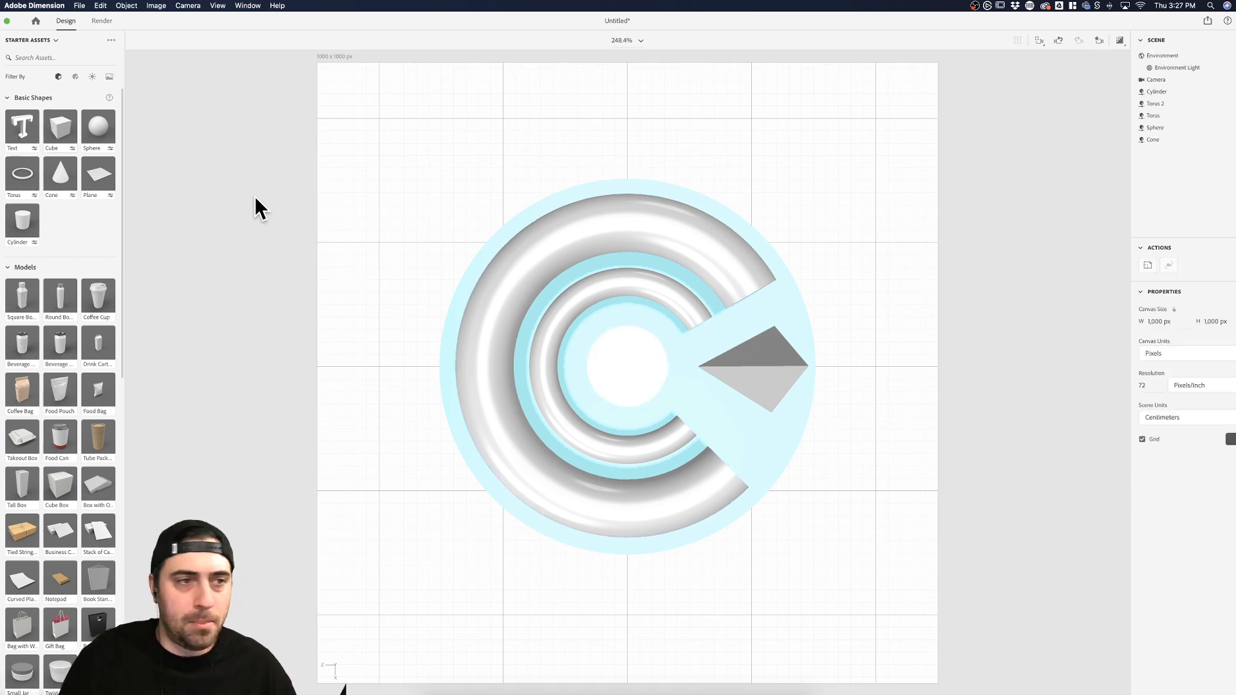
# Add a cube beyond the disc's upper-right edge and flatten it into a thin panel about 22.5 cm wide and 0.56 cm deep
pyautogui.moveTo(803, 224); pyautogui.dragTo(773, 288)
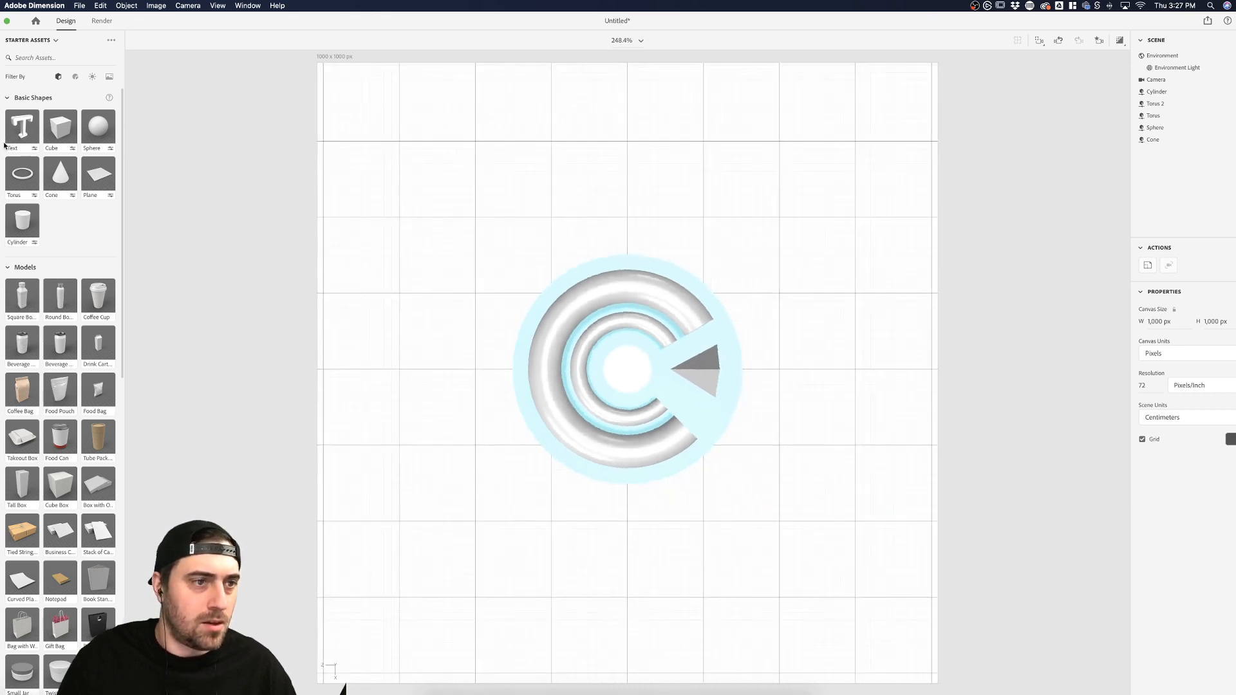
pyautogui.moveTo(57, 132); pyautogui.dragTo(795, 264)
pyautogui.press('super+z')
pyautogui.click(788, 247)
# Rotate the flattened cube 26° about the Y axis so it slants toward the disc
pyautogui.moveTo(795, 297); pyautogui.dragTo(755, 255)
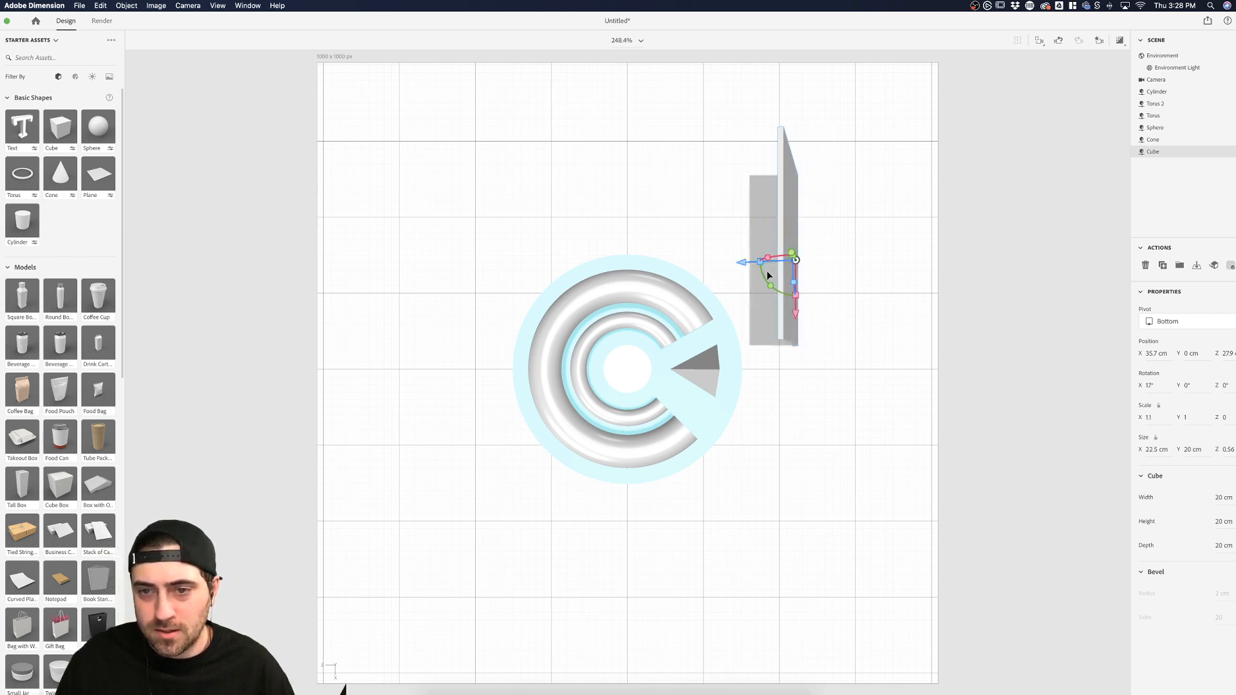
pyautogui.press('super+z')
pyautogui.moveTo(771, 285); pyautogui.dragTo(805, 253)
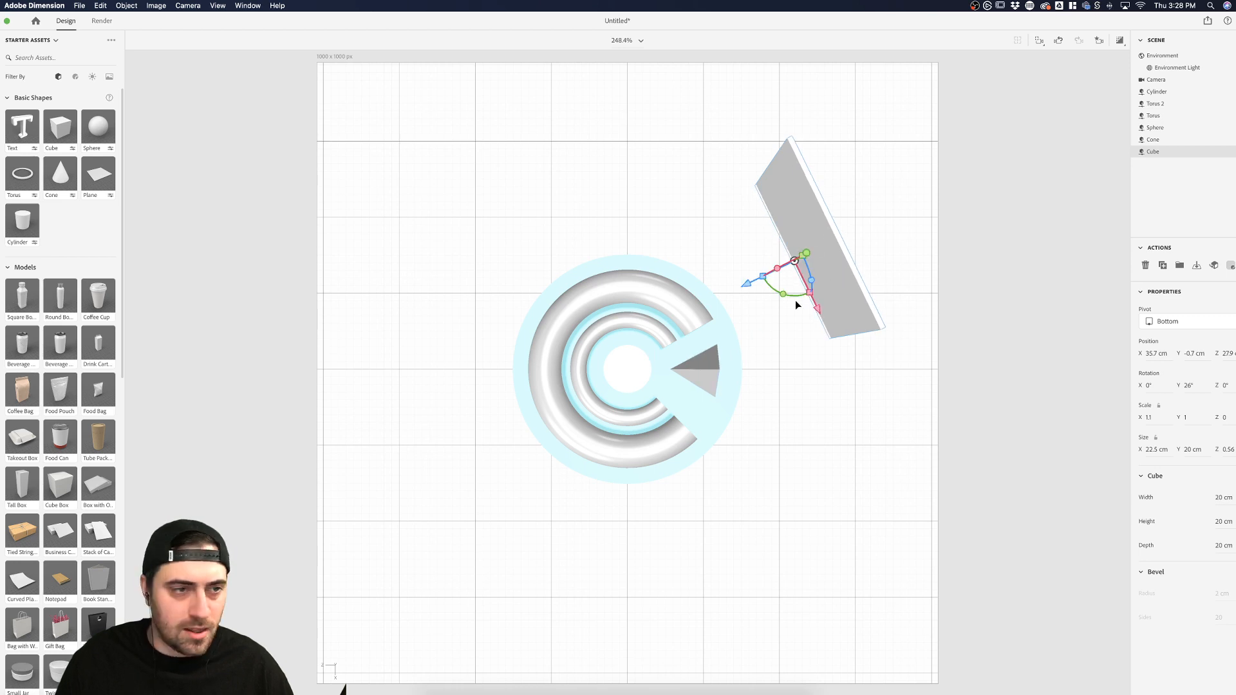
# Apply the Glowing material to the flattened cube and return to the Top camera bookmark
pyautogui.click(75, 77)
pyautogui.moveTo(60, 127); pyautogui.dragTo(824, 214)
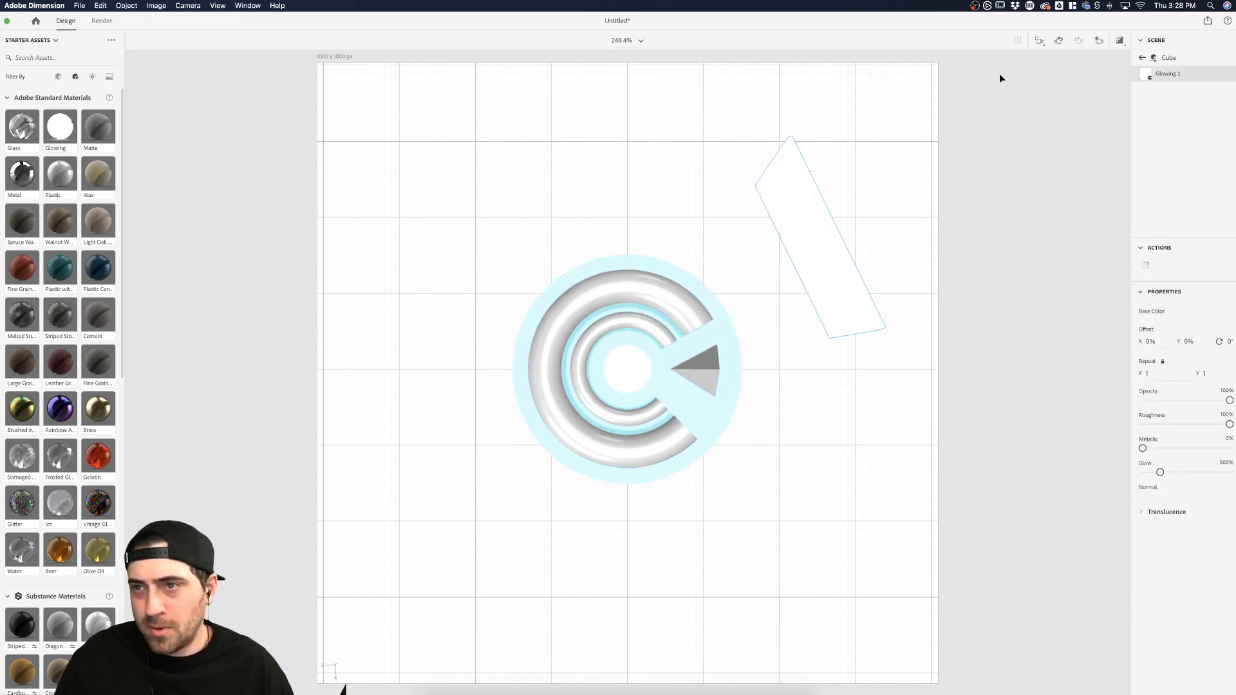
pyautogui.click(1101, 42)
pyautogui.click(1030, 78)
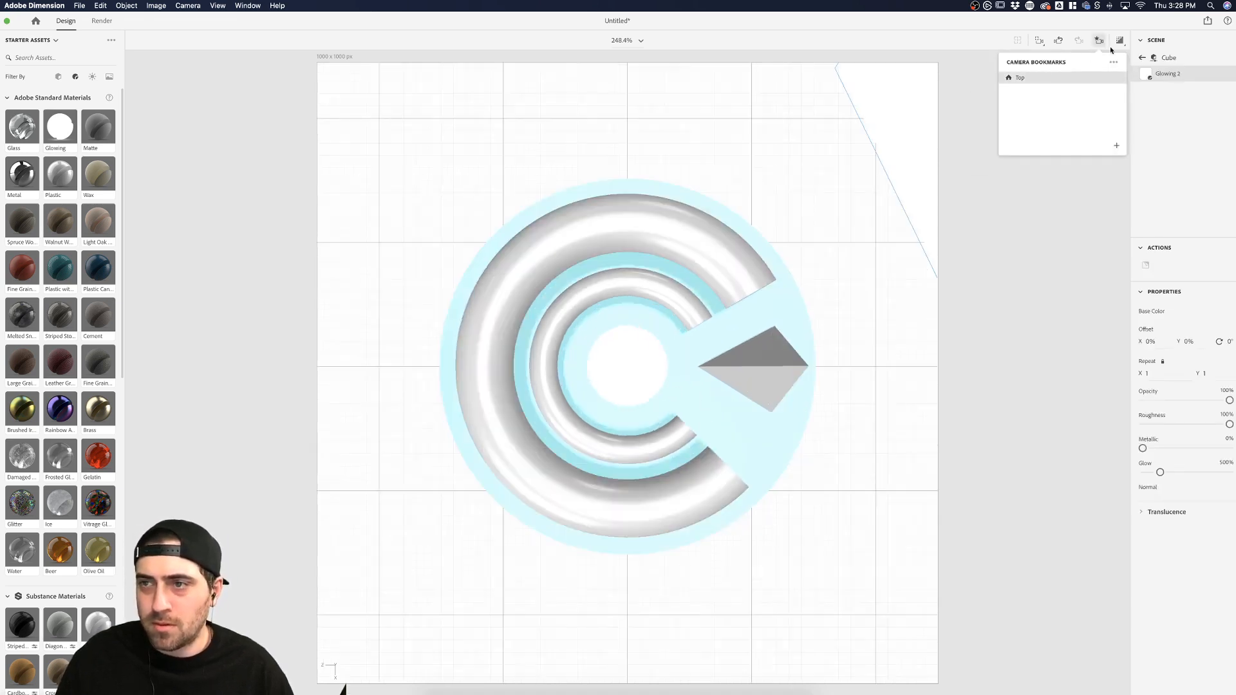
# Turn on the render preview and hide the Environment Light
pyautogui.click(1118, 42)
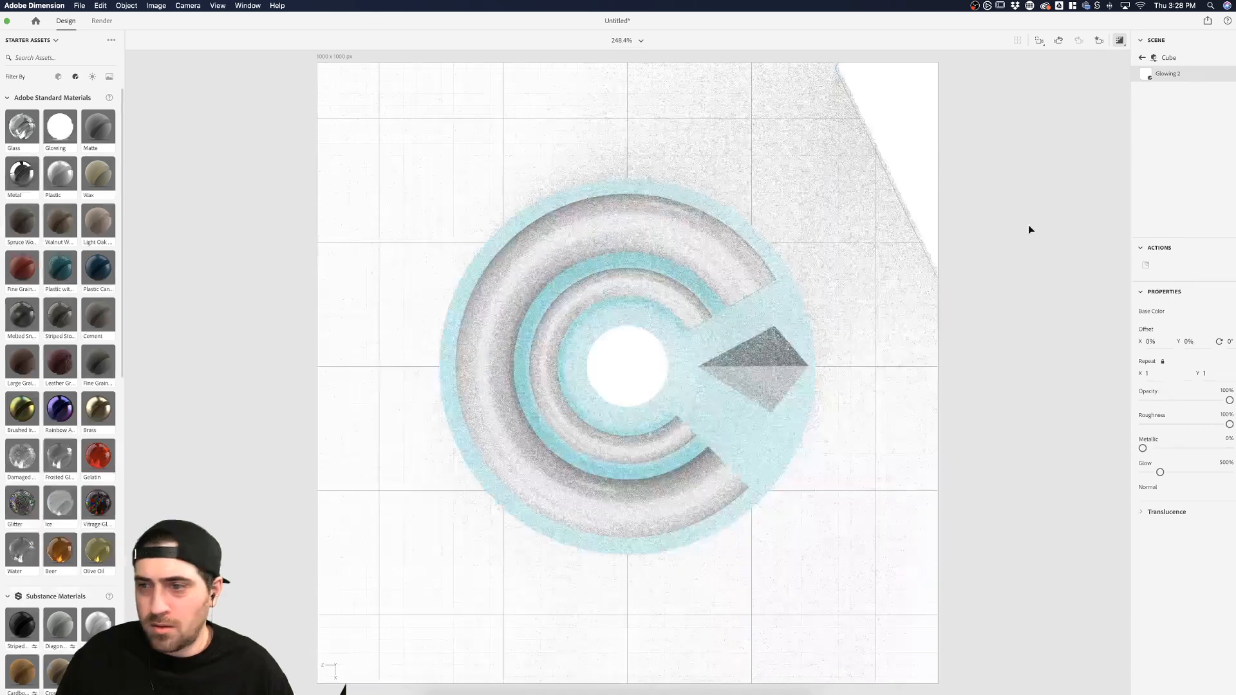
pyautogui.click(1143, 58)
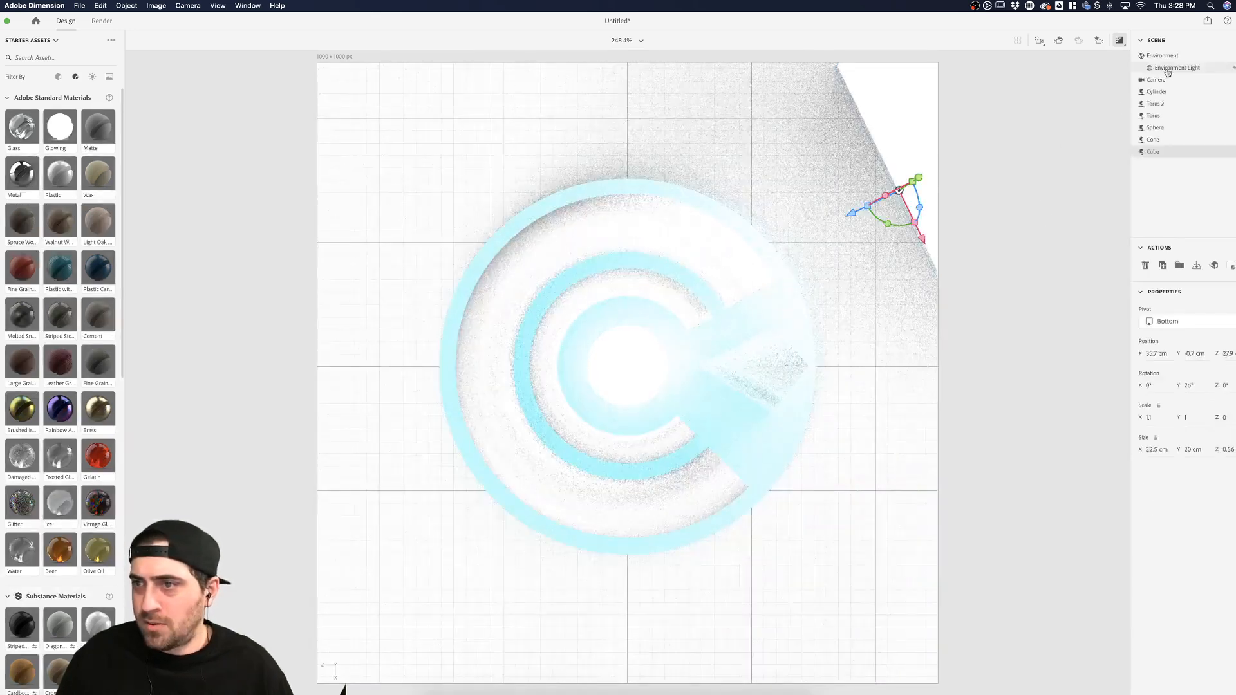
pyautogui.click(1234, 69)
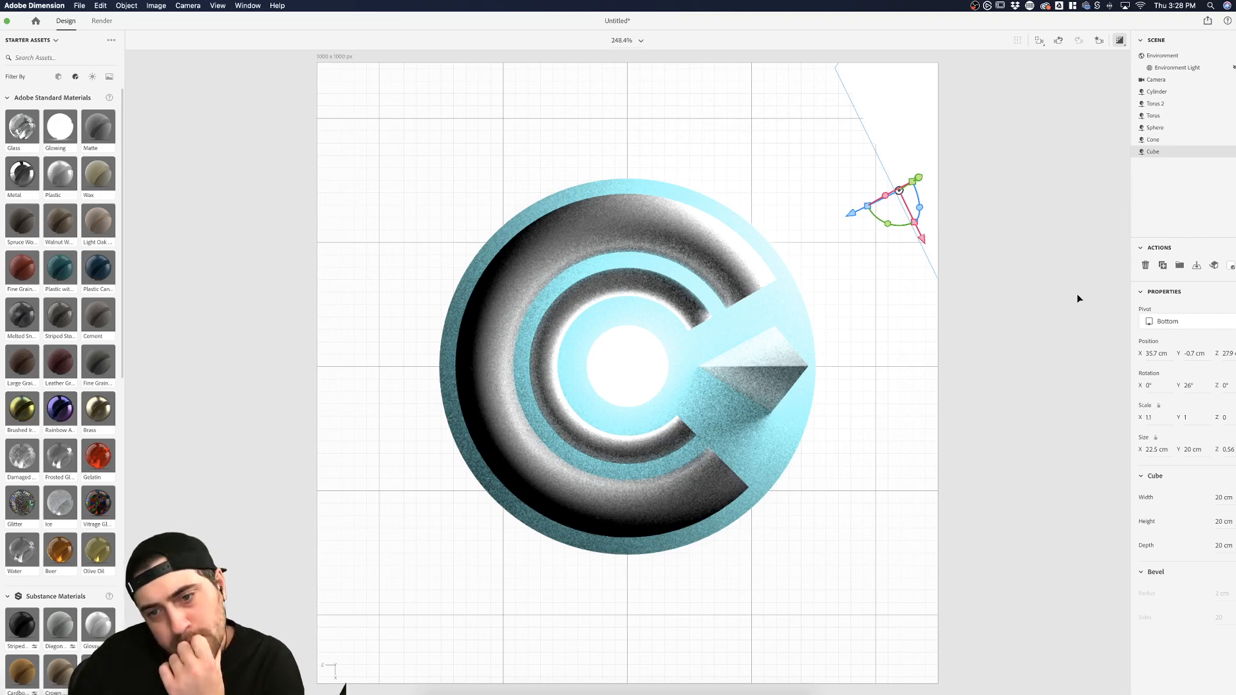
pyautogui.click(974, 386)
# Rotate the inner and outer rings together by about 3° about the Y axis
pyautogui.click(687, 443)
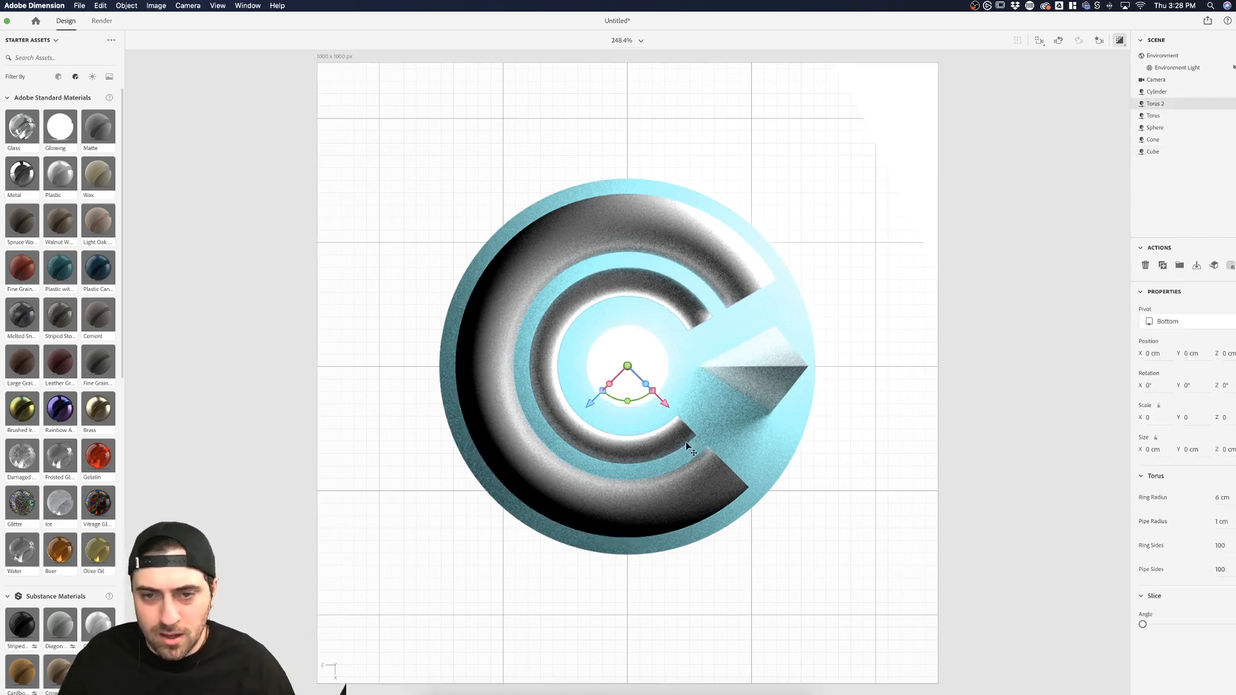
pyautogui.keyDown('shift'); pyautogui.click(704, 476); pyautogui.keyUp('shift')
pyautogui.moveTo(591, 390); pyautogui.dragTo(593, 395)
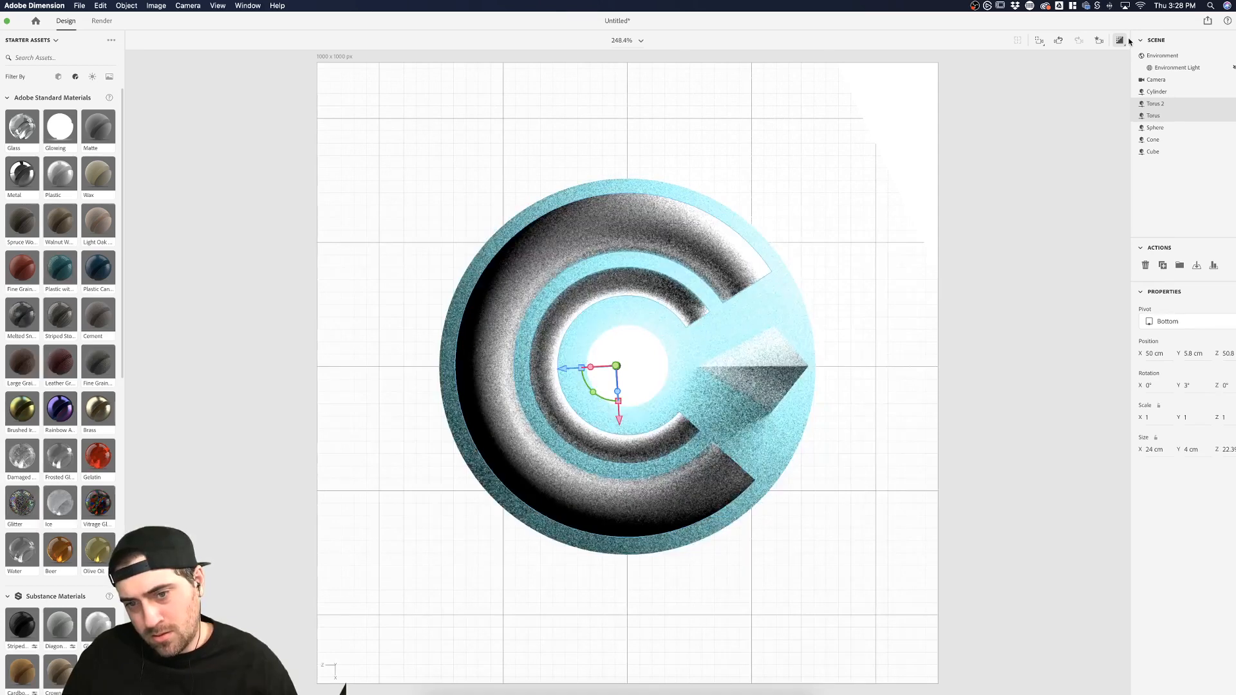
pyautogui.click(1026, 291)
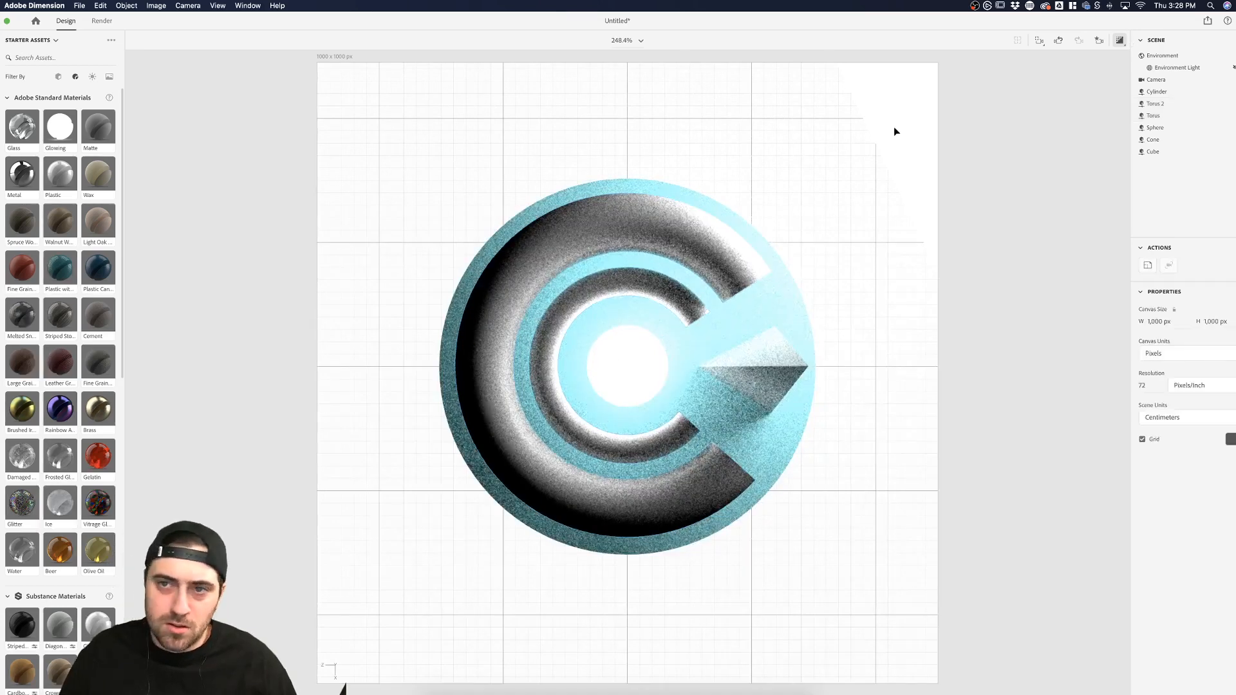
# Change the base color of the flattened cube's Glowing 2 material to pink, RGB 255, 110, 240
pyautogui.click(851, 80)
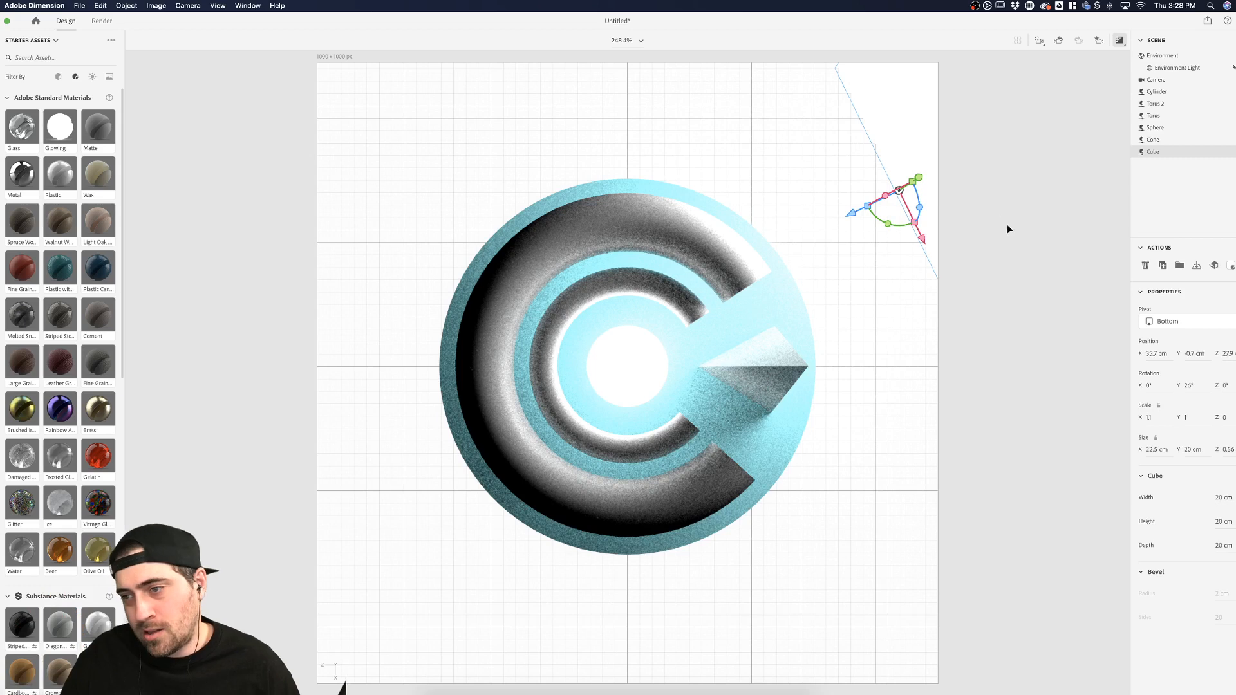
pyautogui.doubleClick(1152, 151)
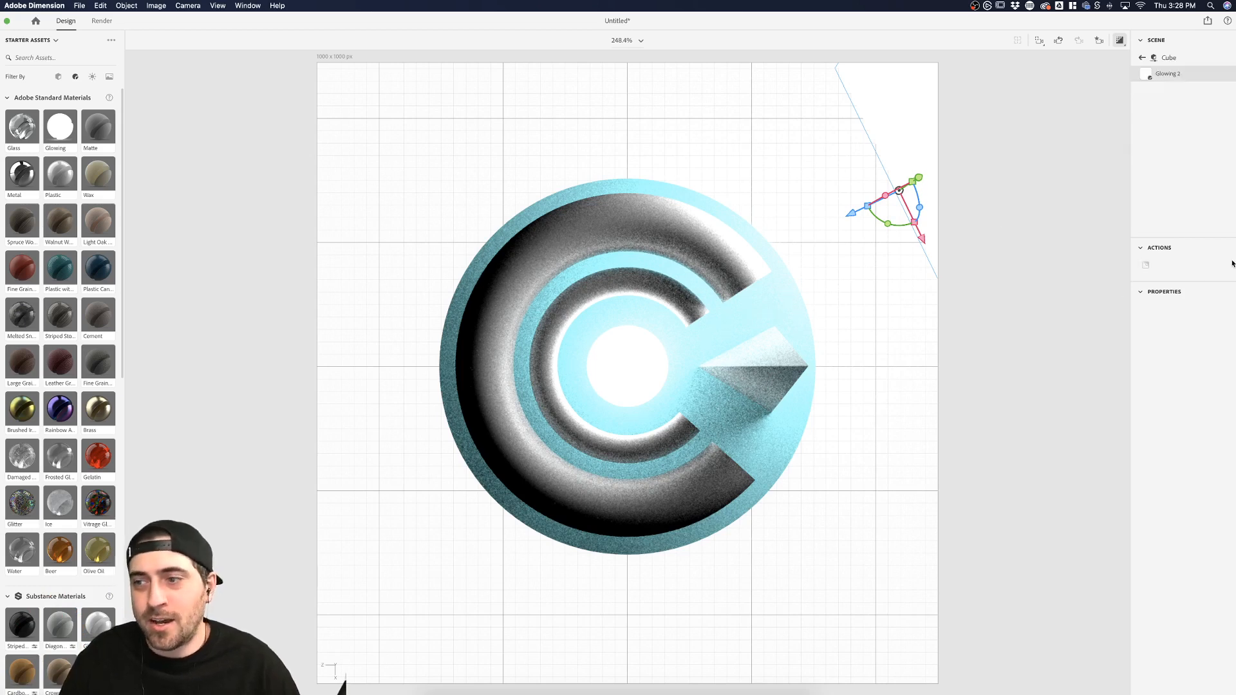
pyautogui.click(1144, 80)
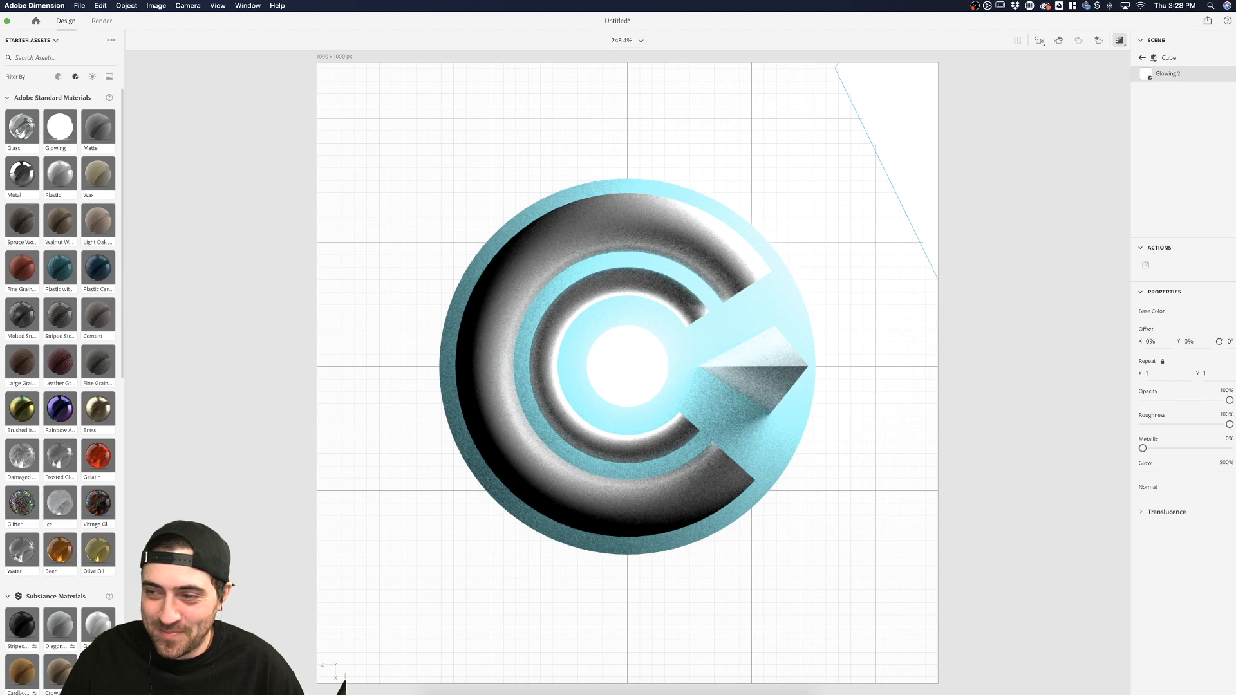
pyautogui.click(1233, 311)
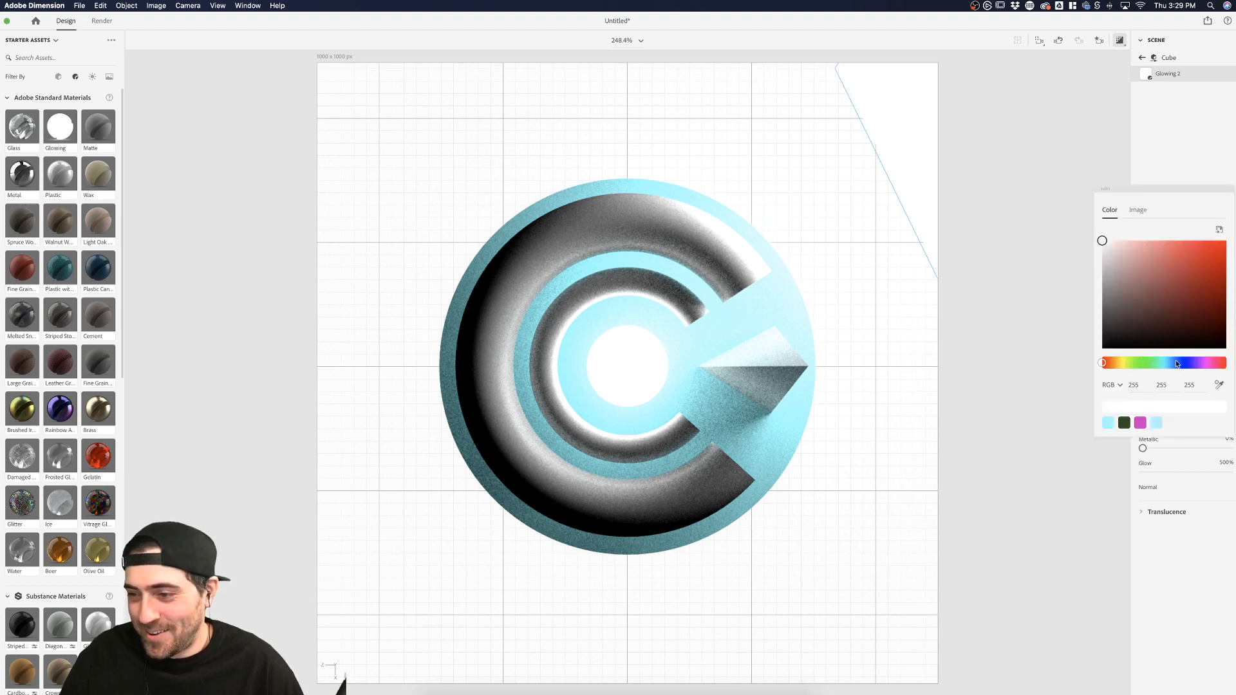
pyautogui.moveTo(1177, 363); pyautogui.dragTo(1209, 363)
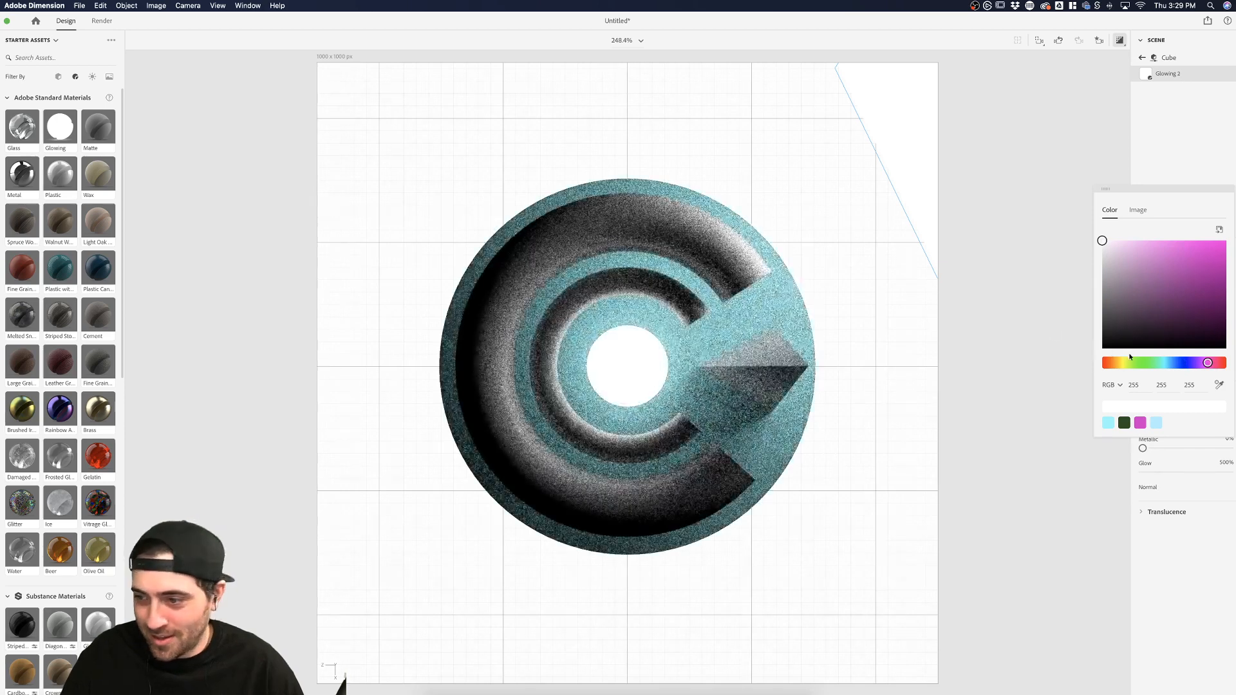
pyautogui.moveTo(1157, 269); pyautogui.dragTo(1173, 241)
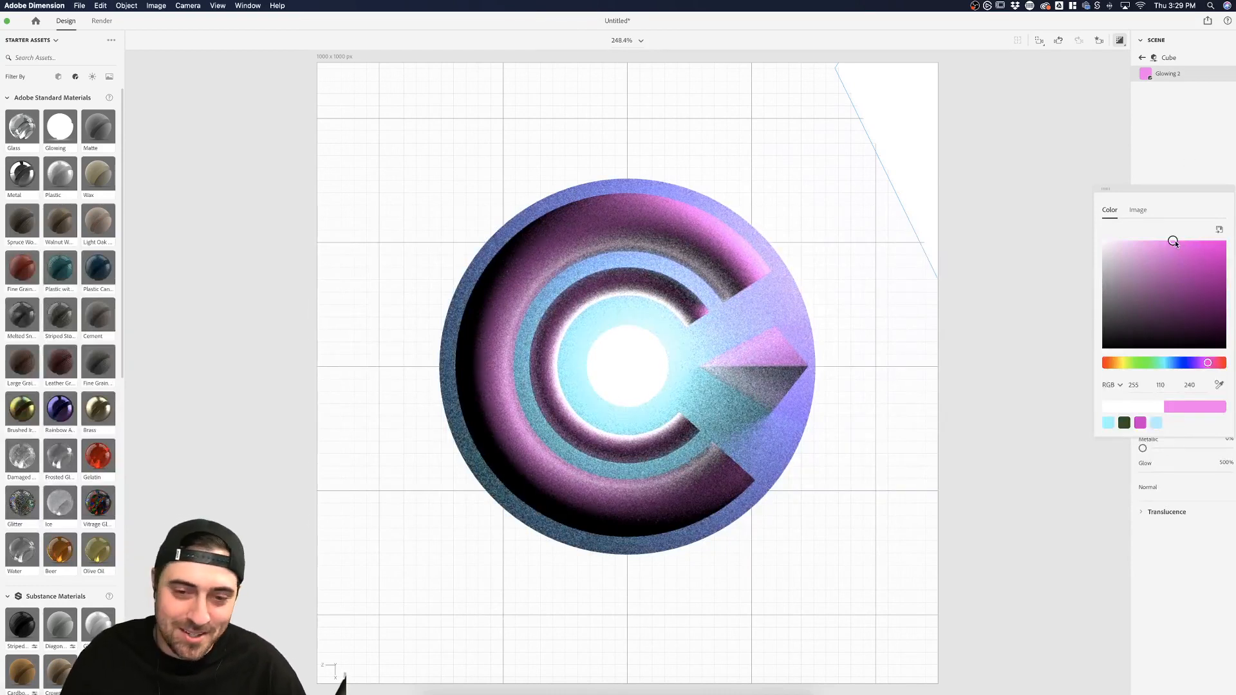
pyautogui.click(1024, 202)
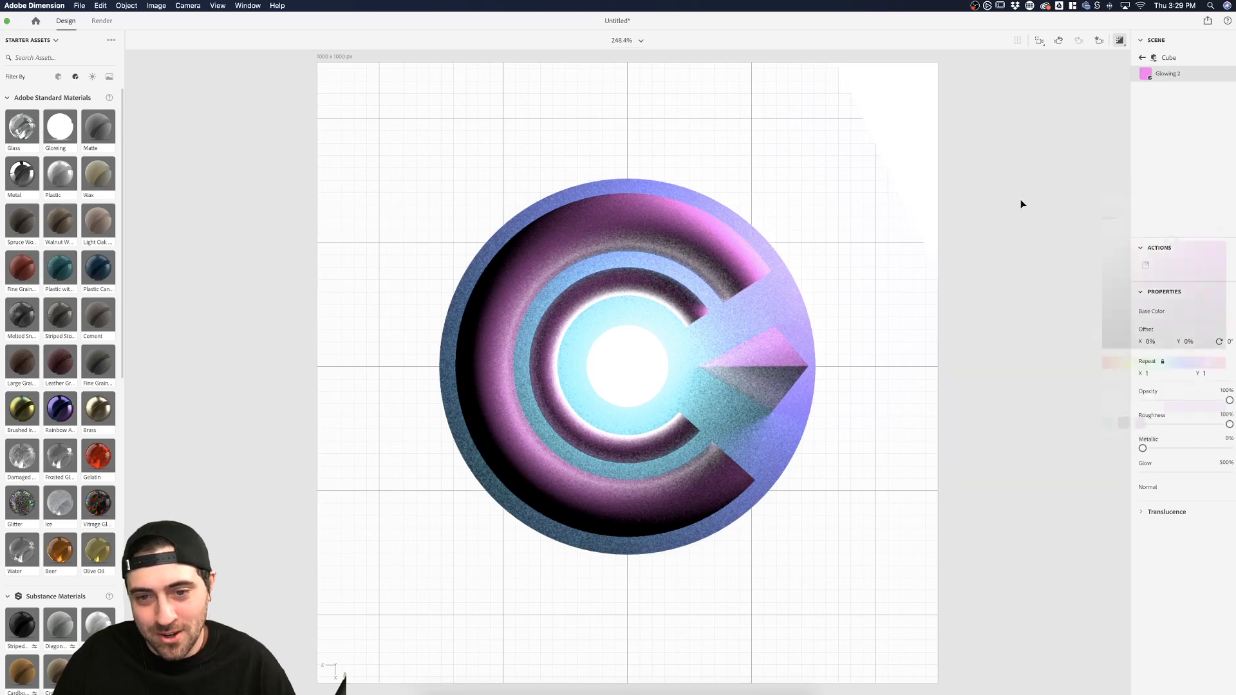
pyautogui.click(901, 184)
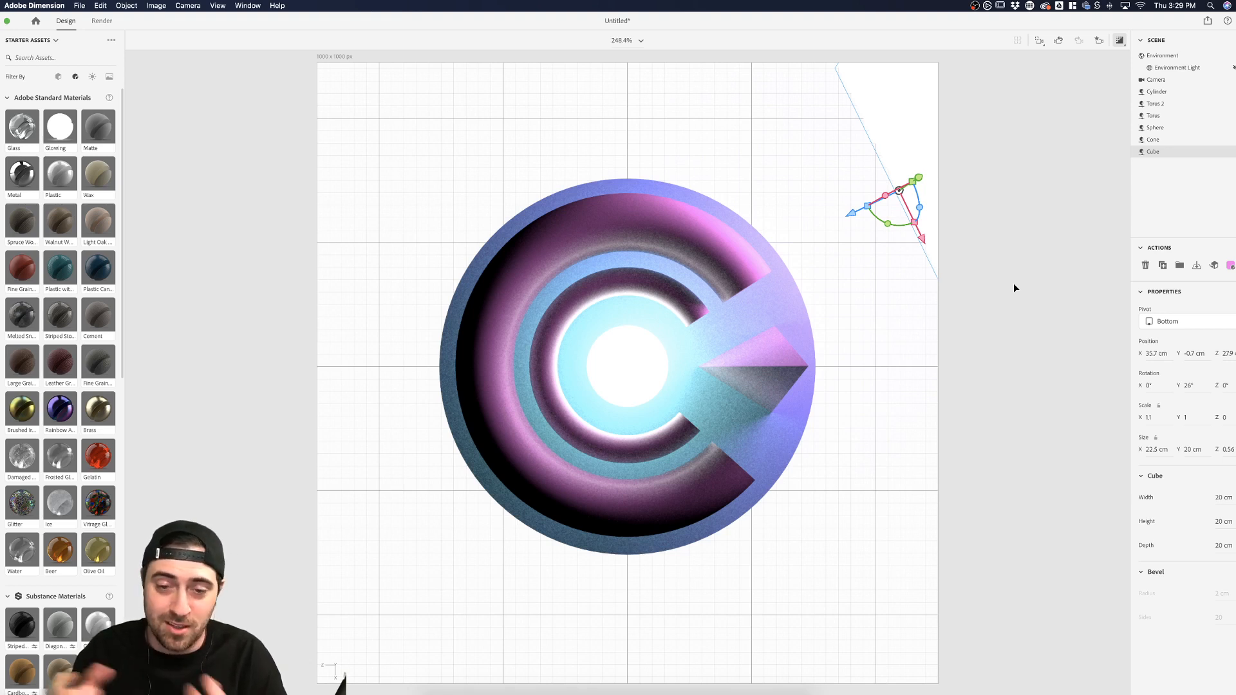
pyautogui.click(725, 319)
pyautogui.click(885, 111)
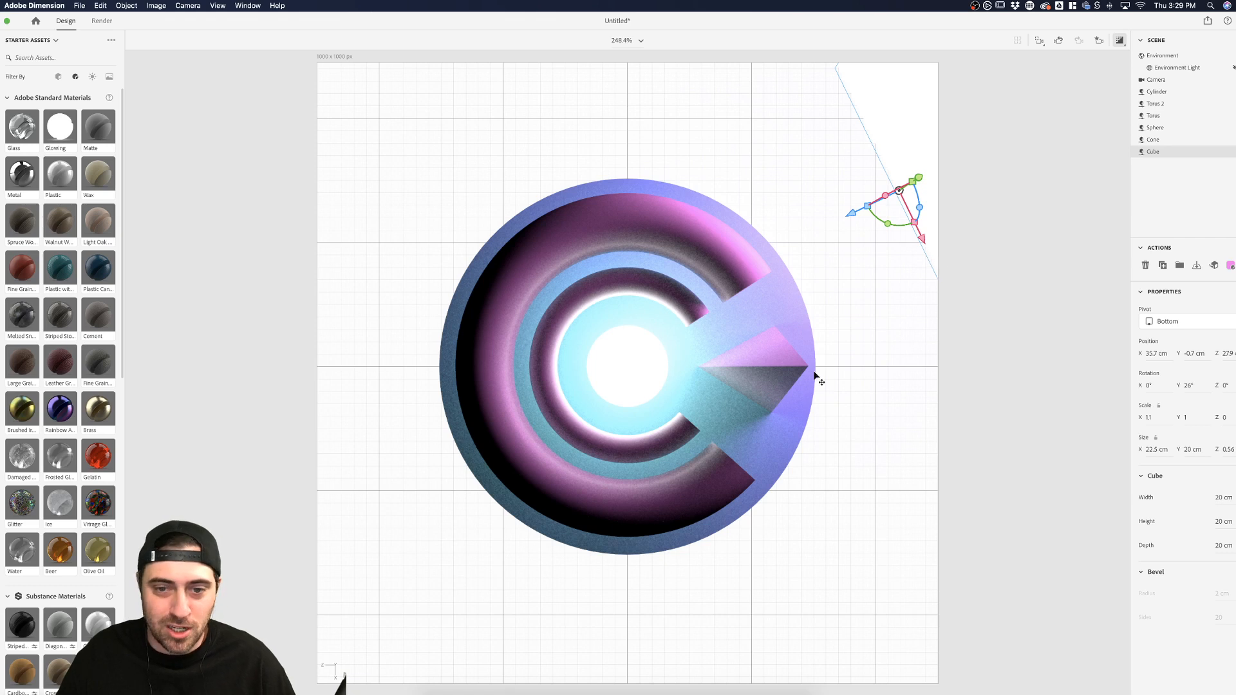
pyautogui.click(908, 348)
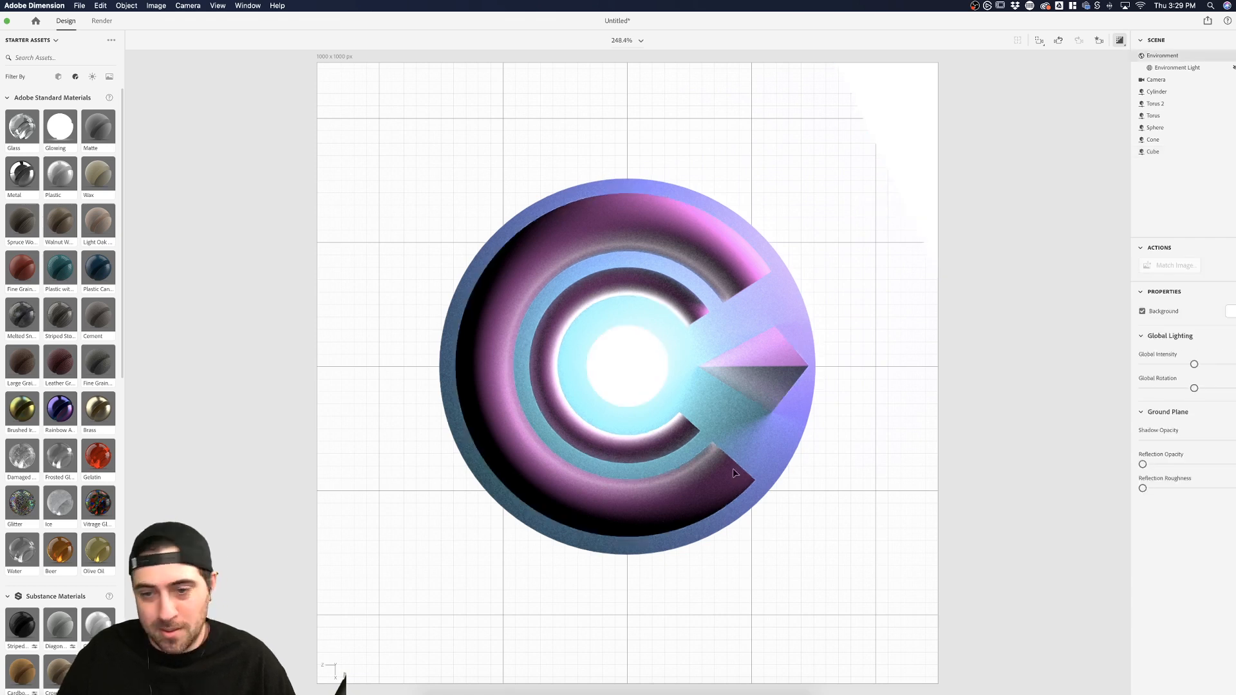
# Try rotating the inner and outer rings together by 2° about the Y axis
pyautogui.click(708, 493)
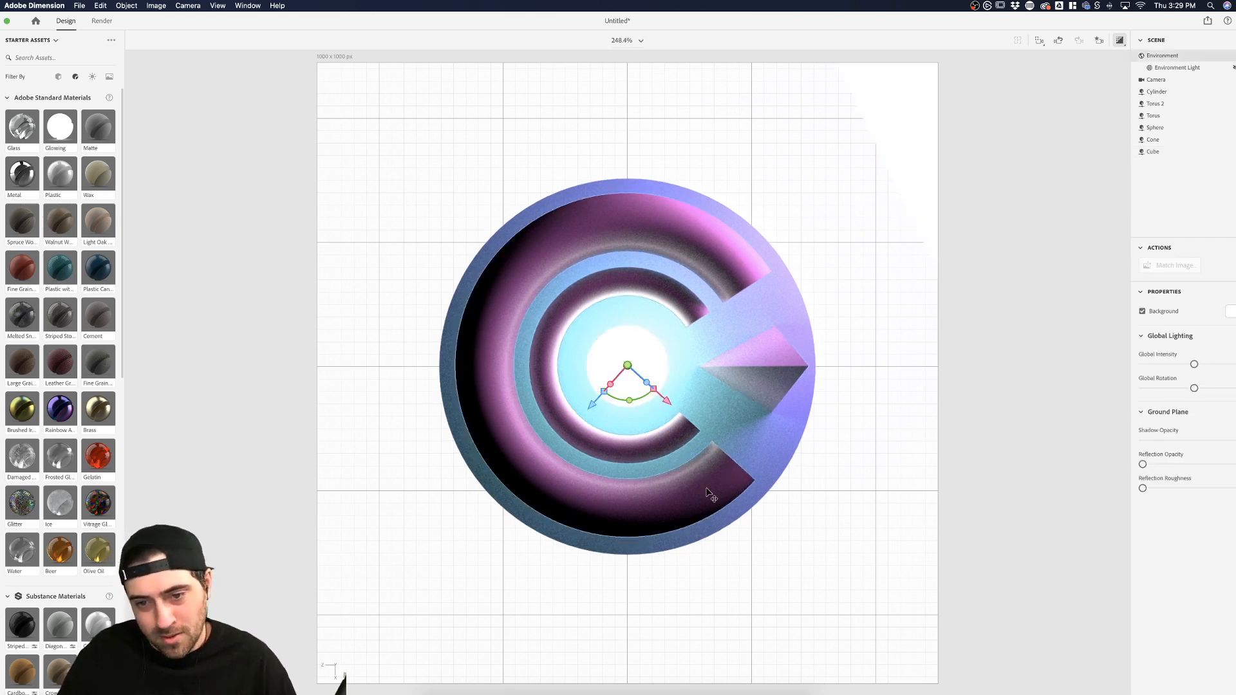
pyautogui.keyDown('shift'); pyautogui.click(670, 448); pyautogui.keyUp('shift')
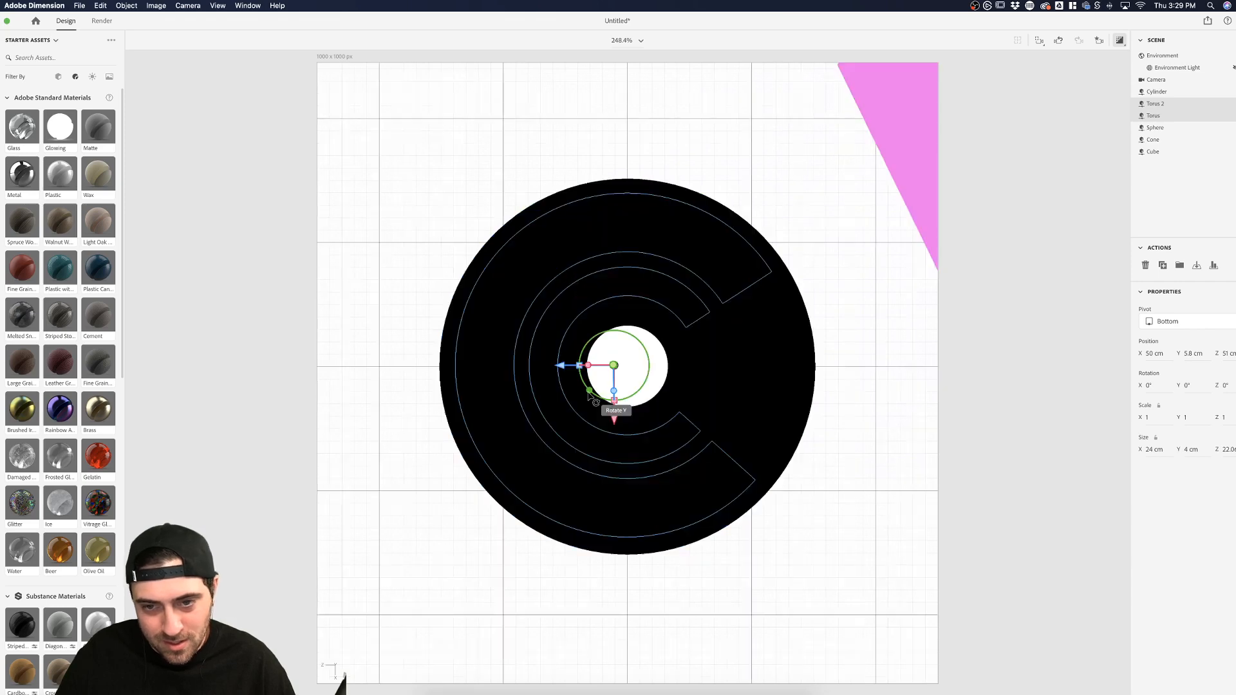
pyautogui.moveTo(589, 396); pyautogui.dragTo(589, 399)
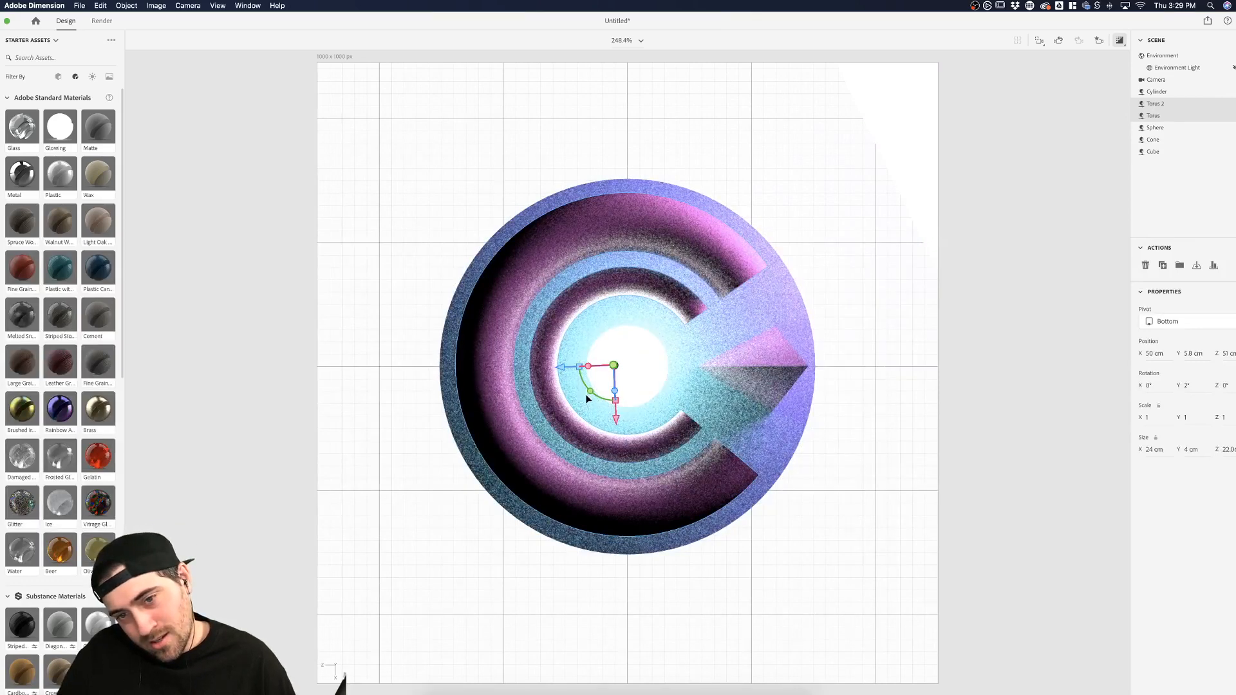
pyautogui.press('super+z')
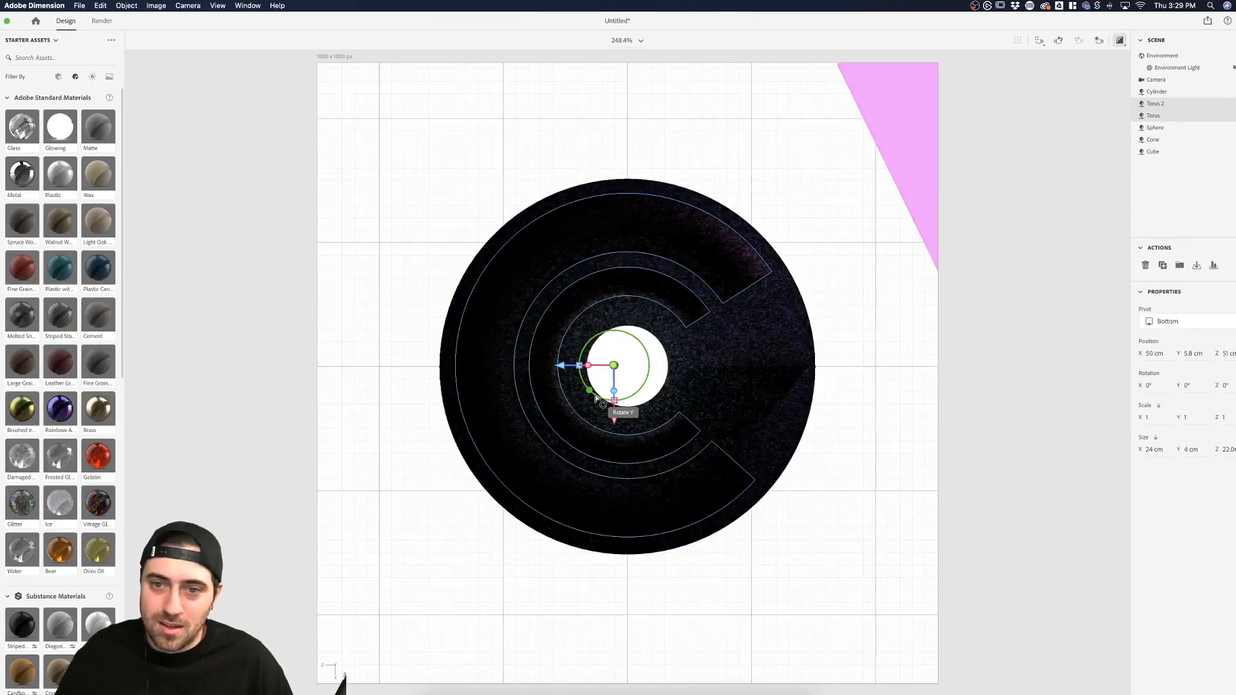
pyautogui.click(1016, 395)
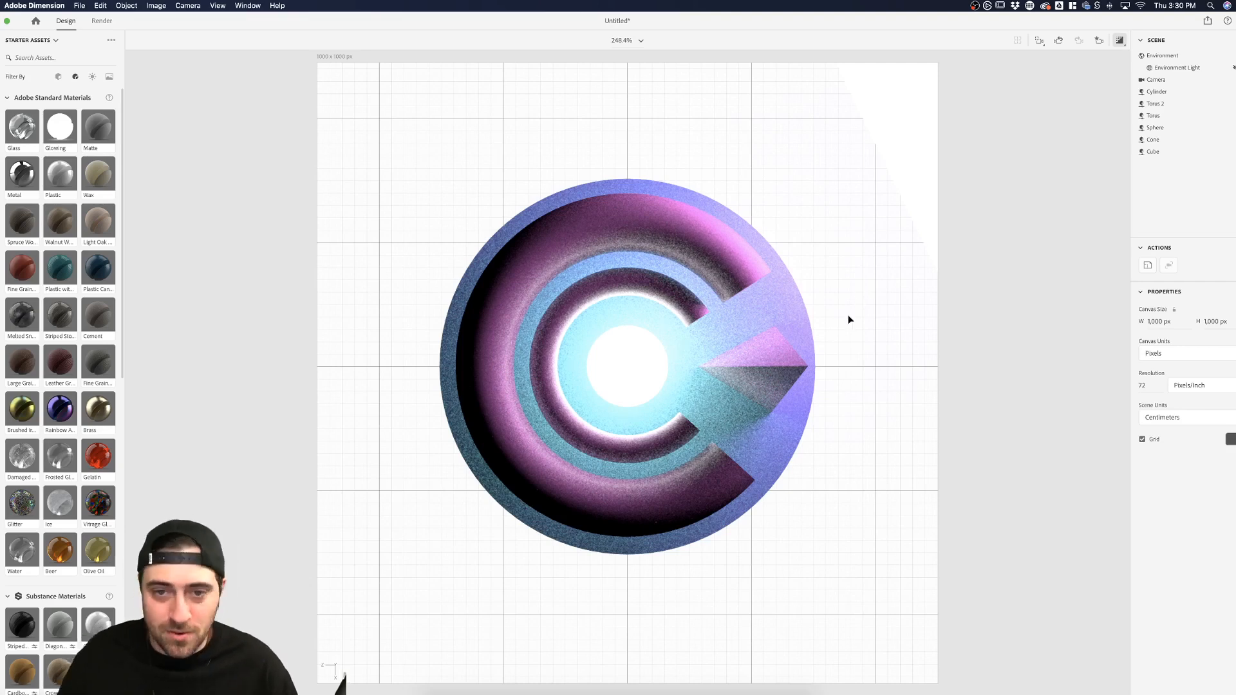
pyautogui.click(728, 267)
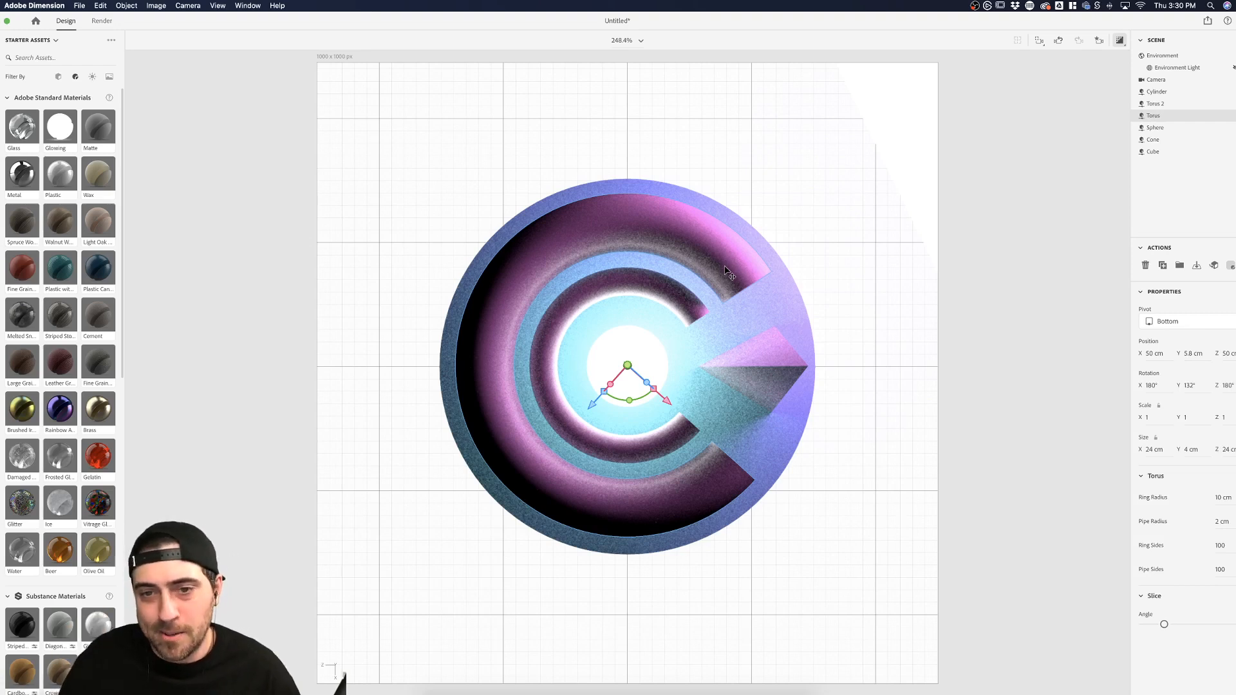
pyautogui.click(789, 431)
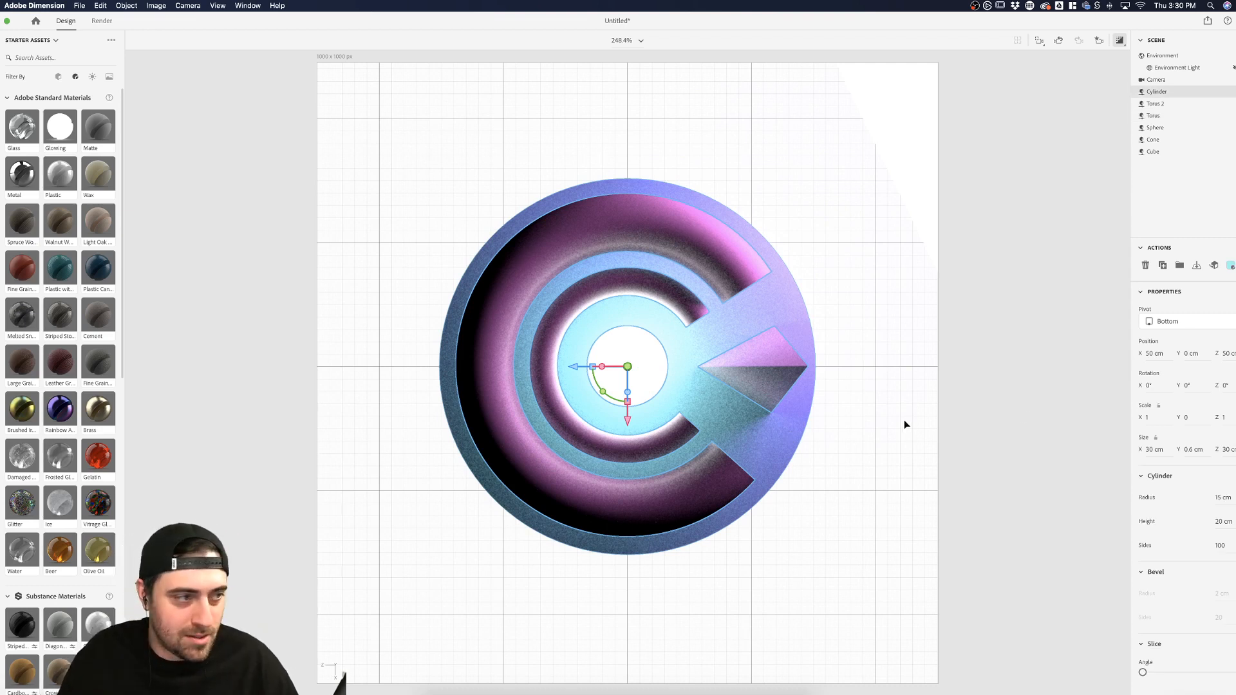
pyautogui.moveTo(789, 448); pyautogui.dragTo(861, 533)
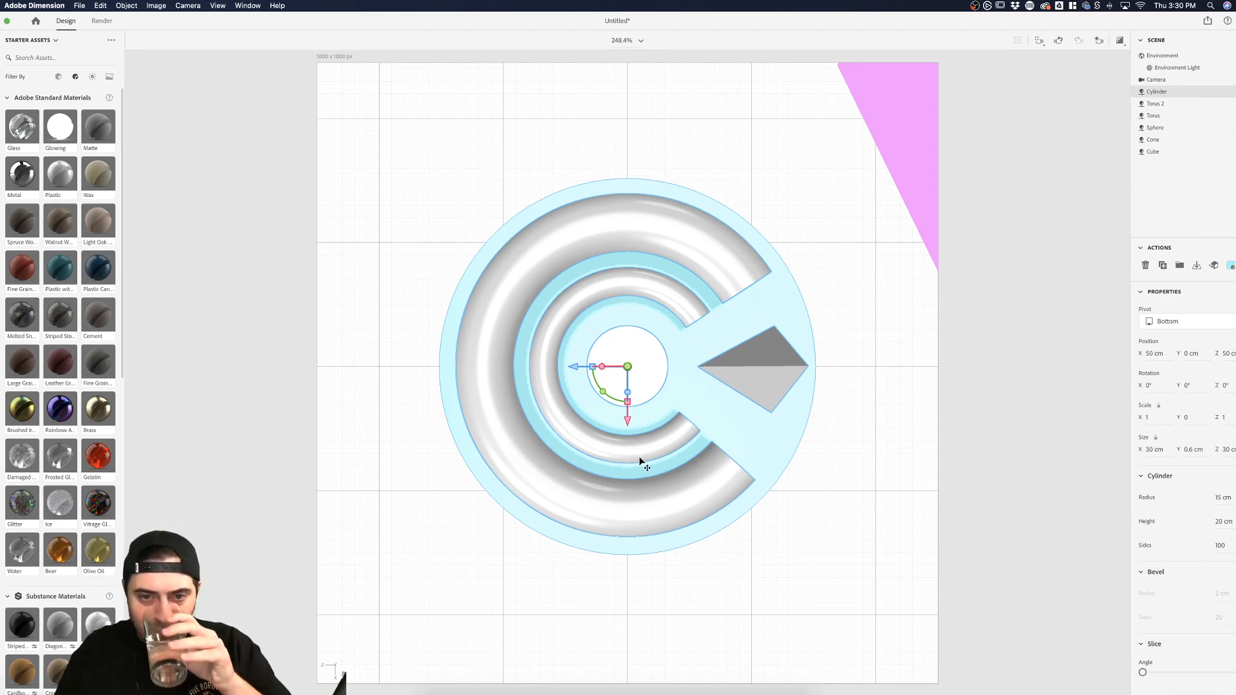
# Try reducing the outer ring's pipe radius to 1 cm and 1.5 cm, checking the thinner ring in the render preview
pyautogui.click(648, 491)
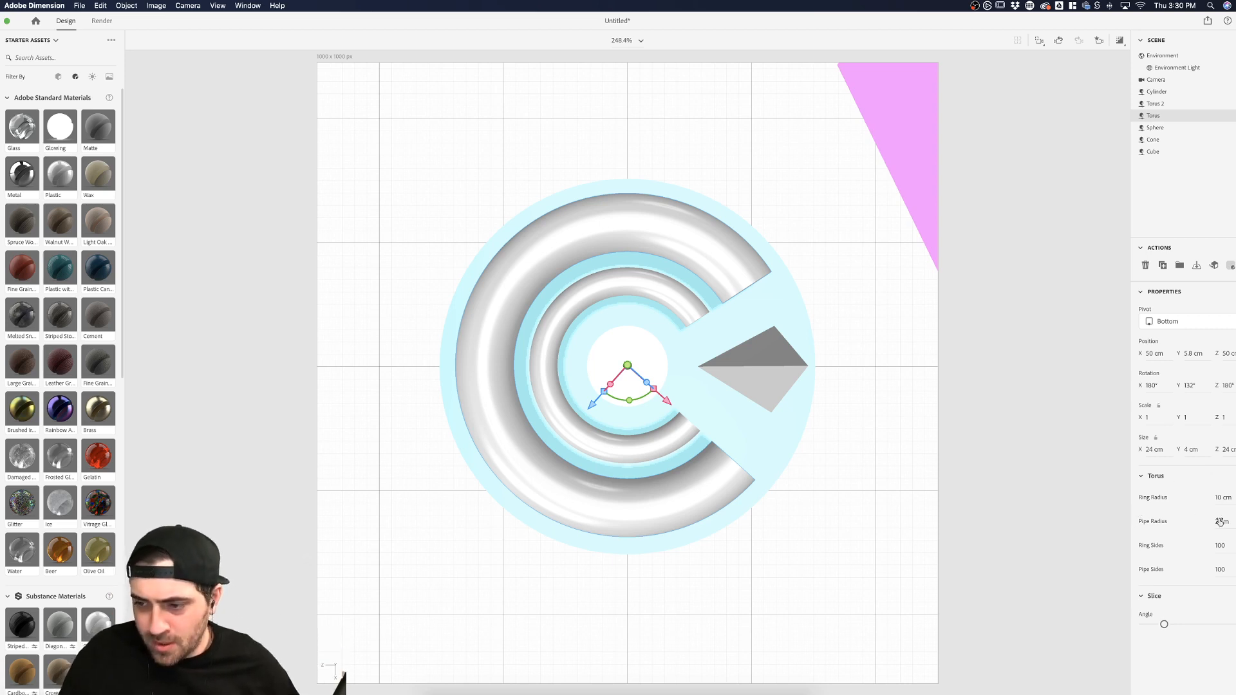
pyautogui.moveTo(1223, 525); pyautogui.dragTo(1204, 524)
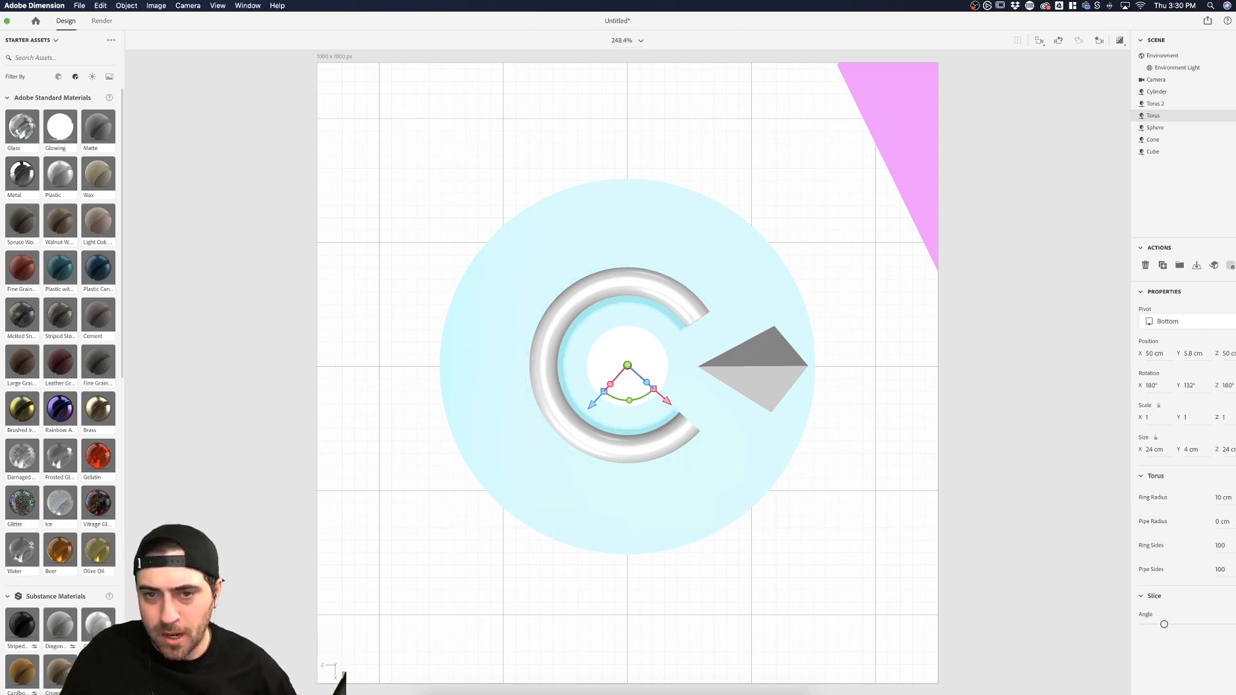
pyautogui.click(1221, 522)
pyautogui.write('1')
pyautogui.press('Return')
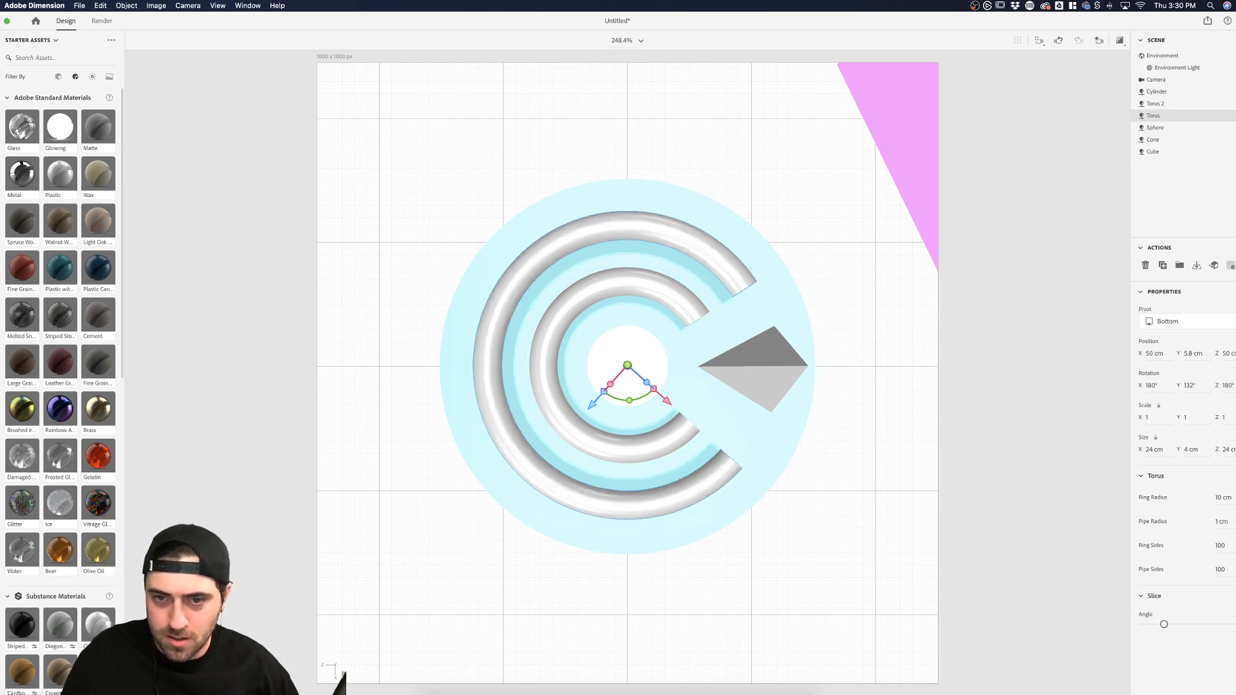
pyautogui.click(1221, 522)
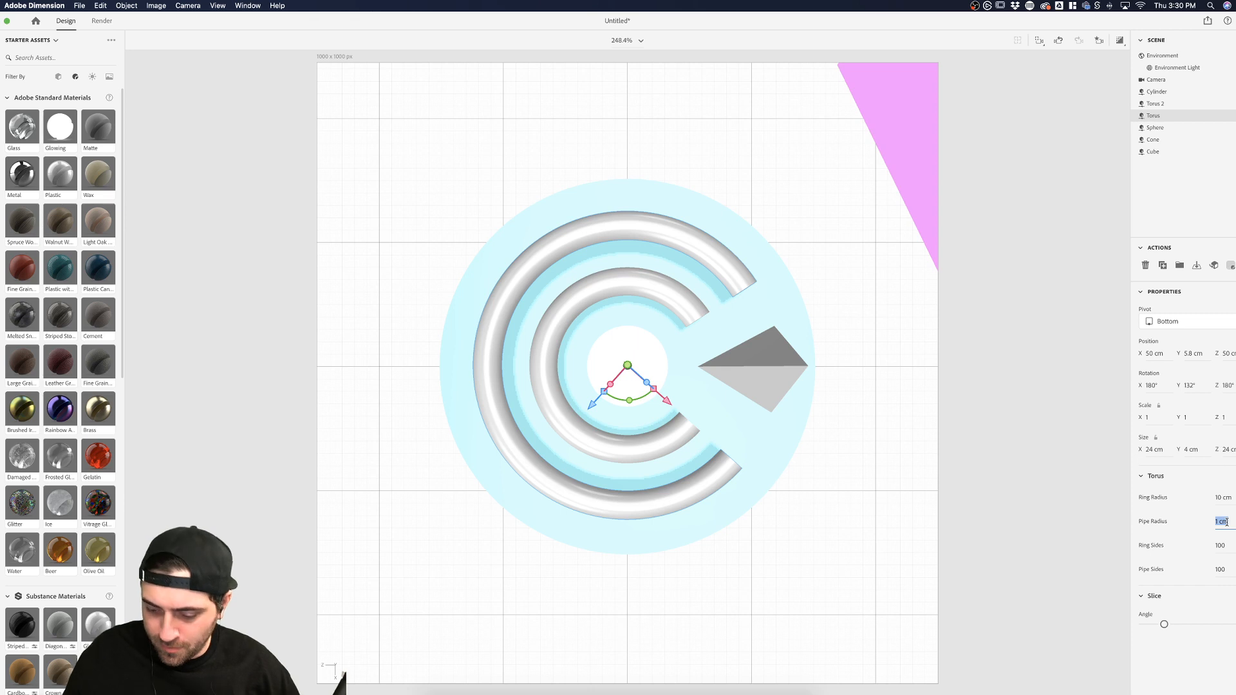
pyautogui.write('.5')
pyautogui.press('Return')
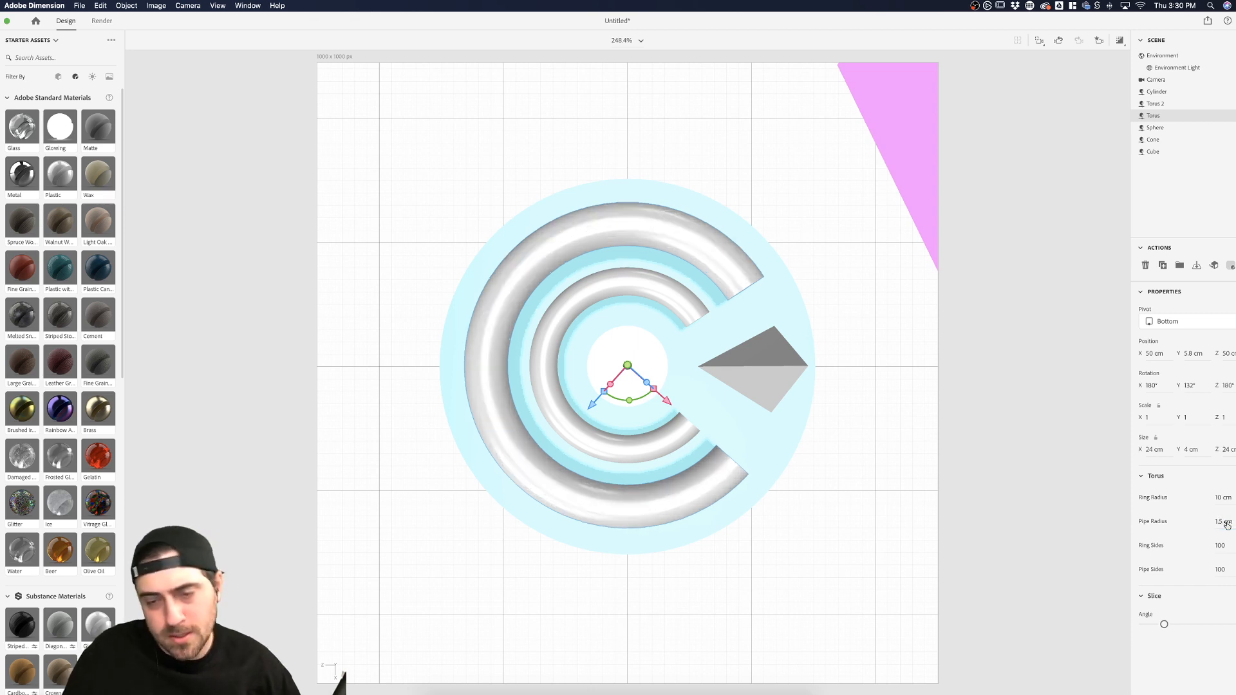
pyautogui.click(1052, 488)
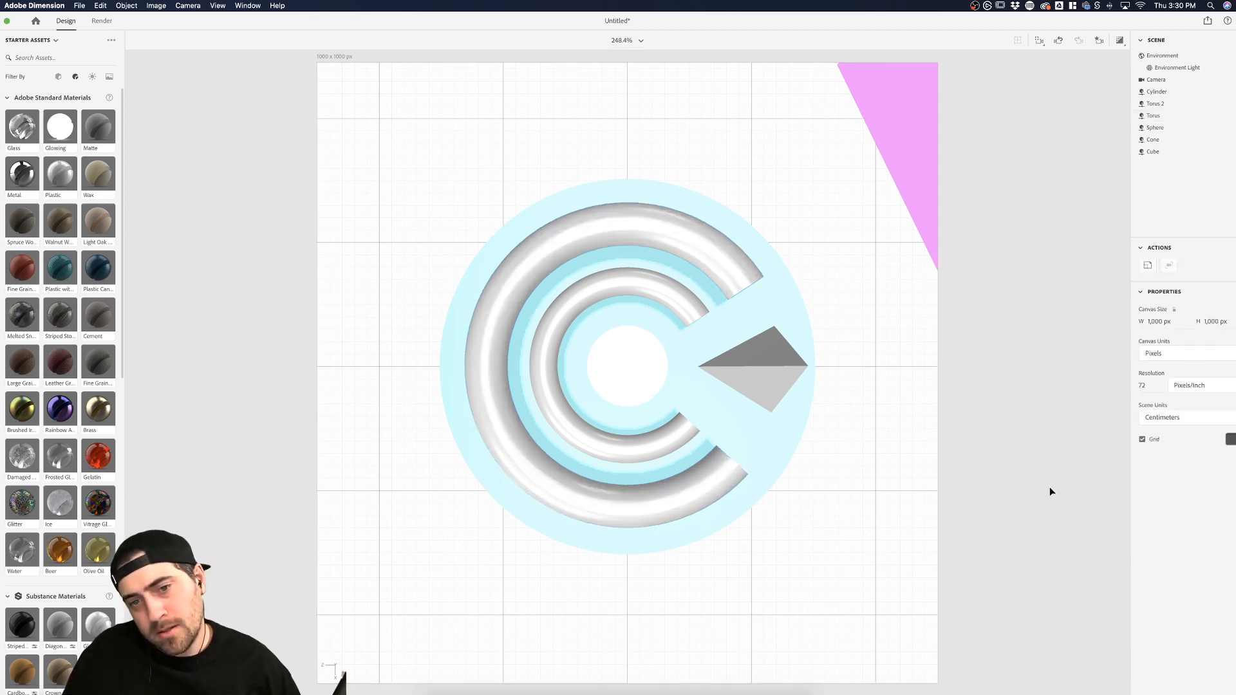
pyautogui.click(1119, 40)
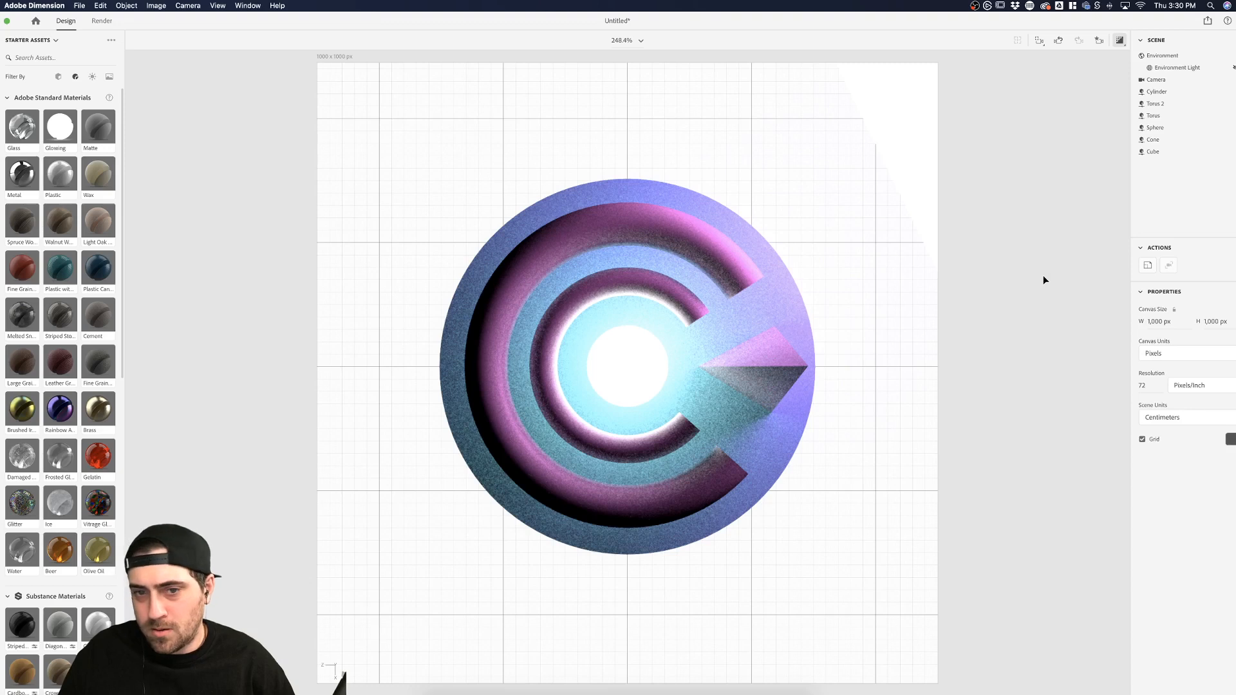
# Set the outer ring's pipe radius to 1.7 cm
pyautogui.click(714, 478)
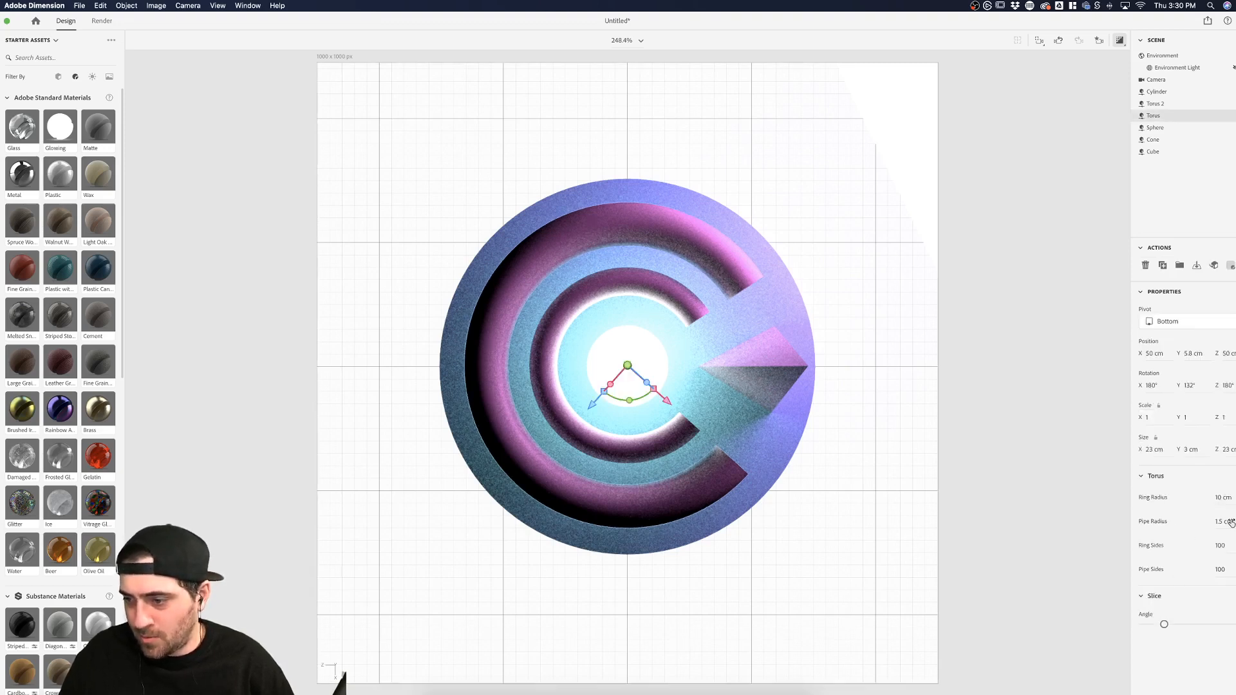
pyautogui.click(1231, 522)
pyautogui.write('1')
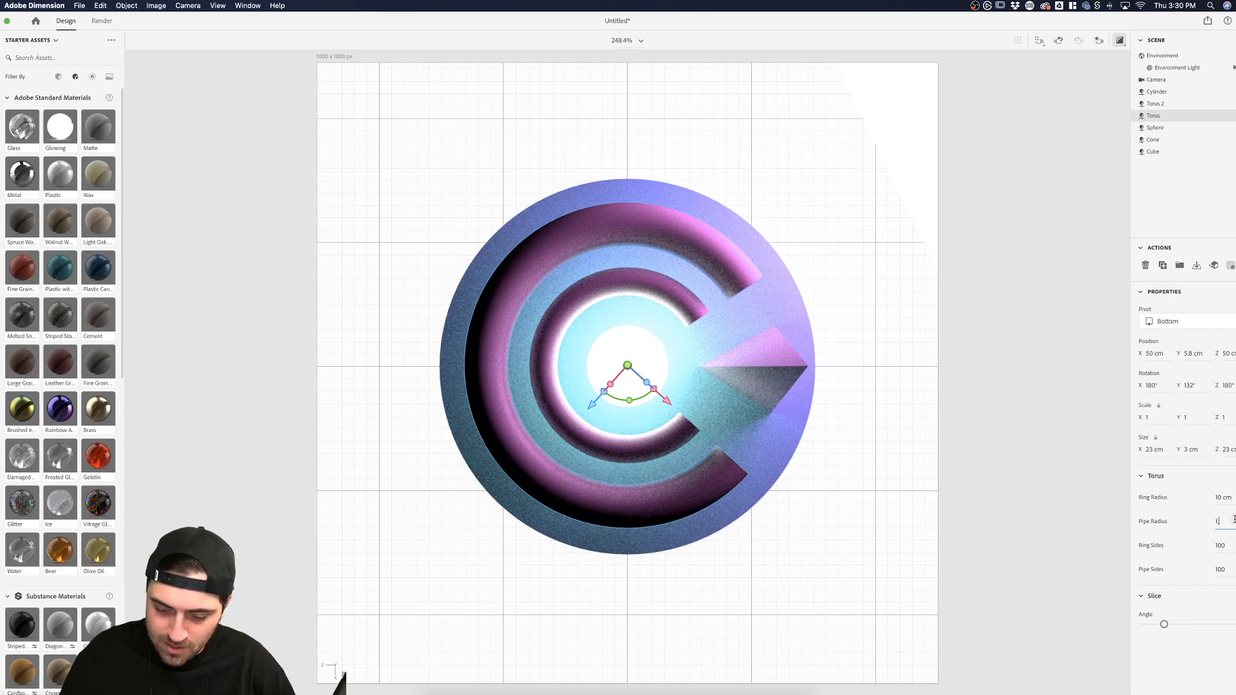
pyautogui.write('.7')
pyautogui.press('Return')
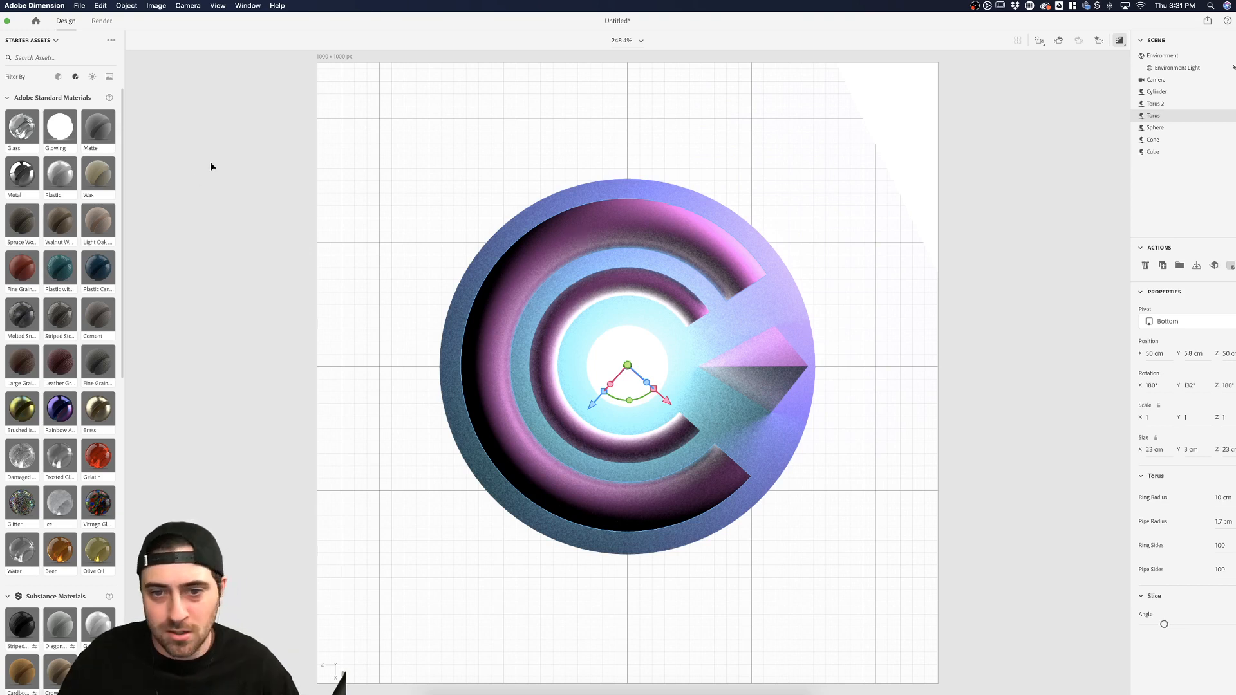
pyautogui.click(982, 343)
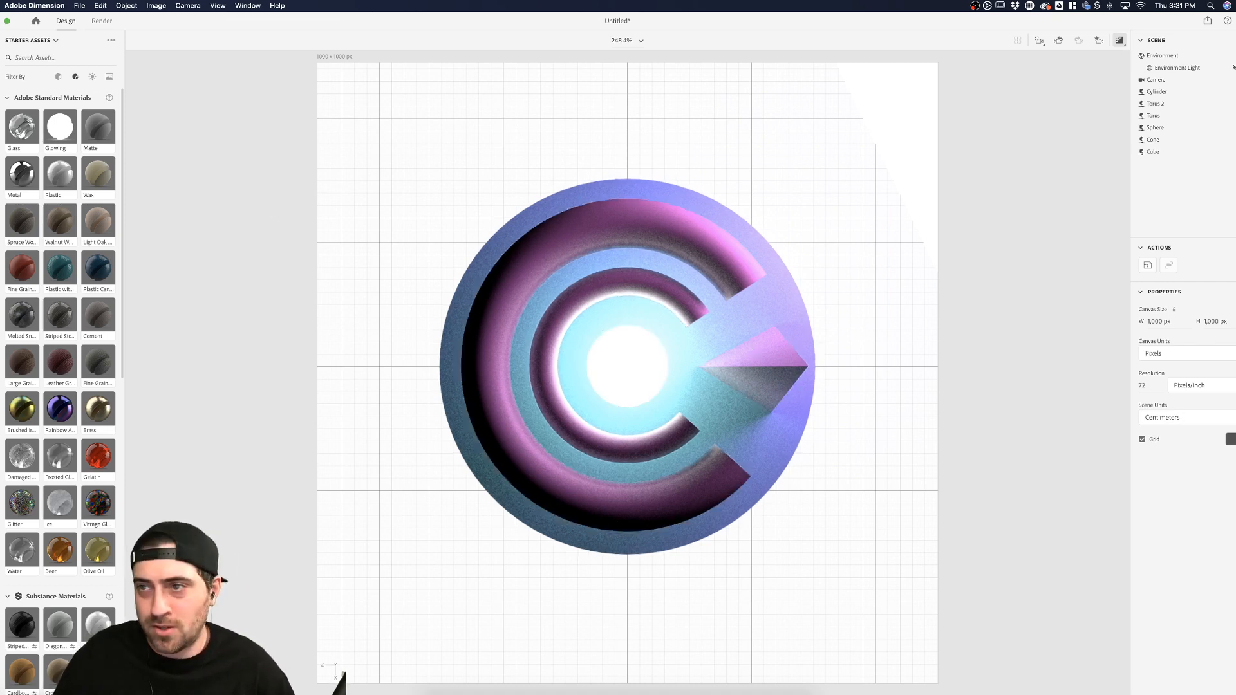
# Make the Environment Light visible again, list the light assets, and turn off the render preview
pyautogui.click(1233, 68)
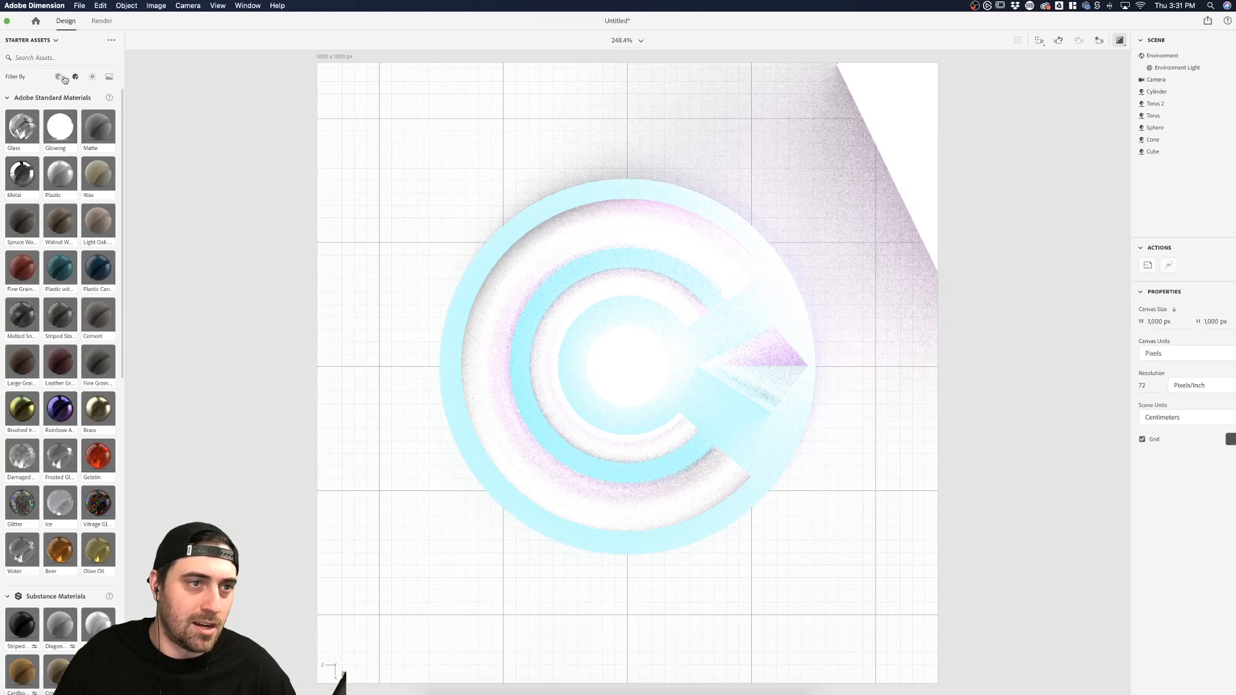
pyautogui.click(92, 77)
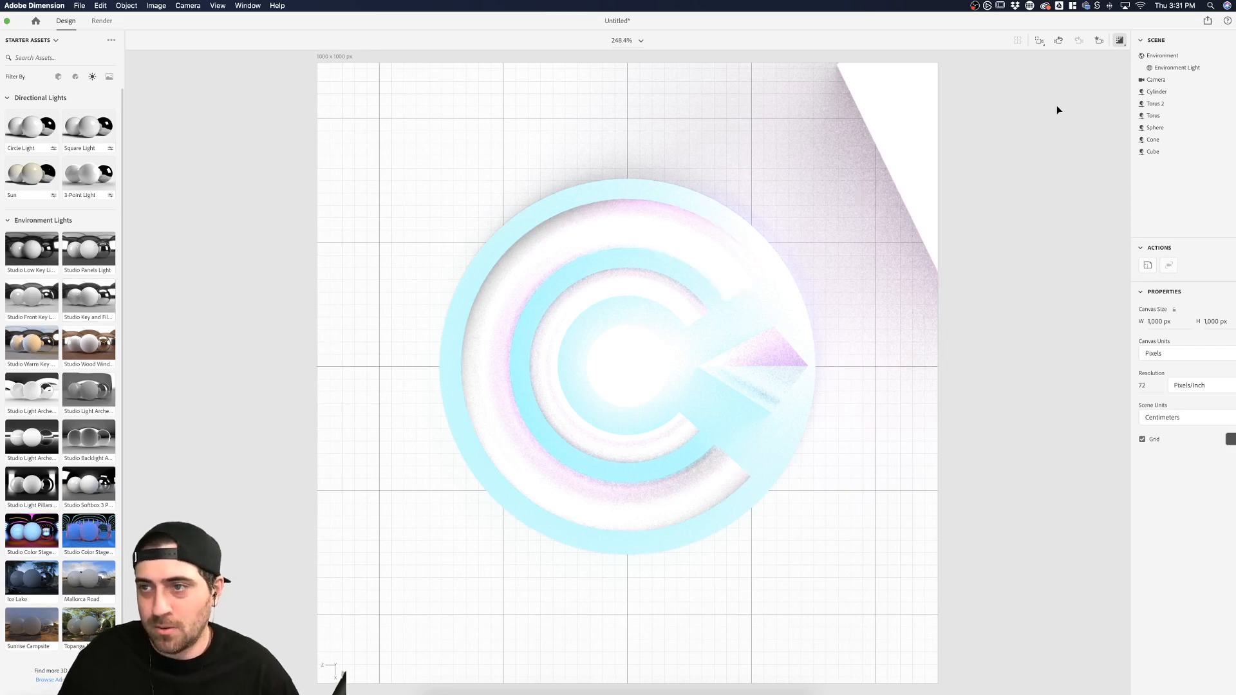
pyautogui.click(1120, 40)
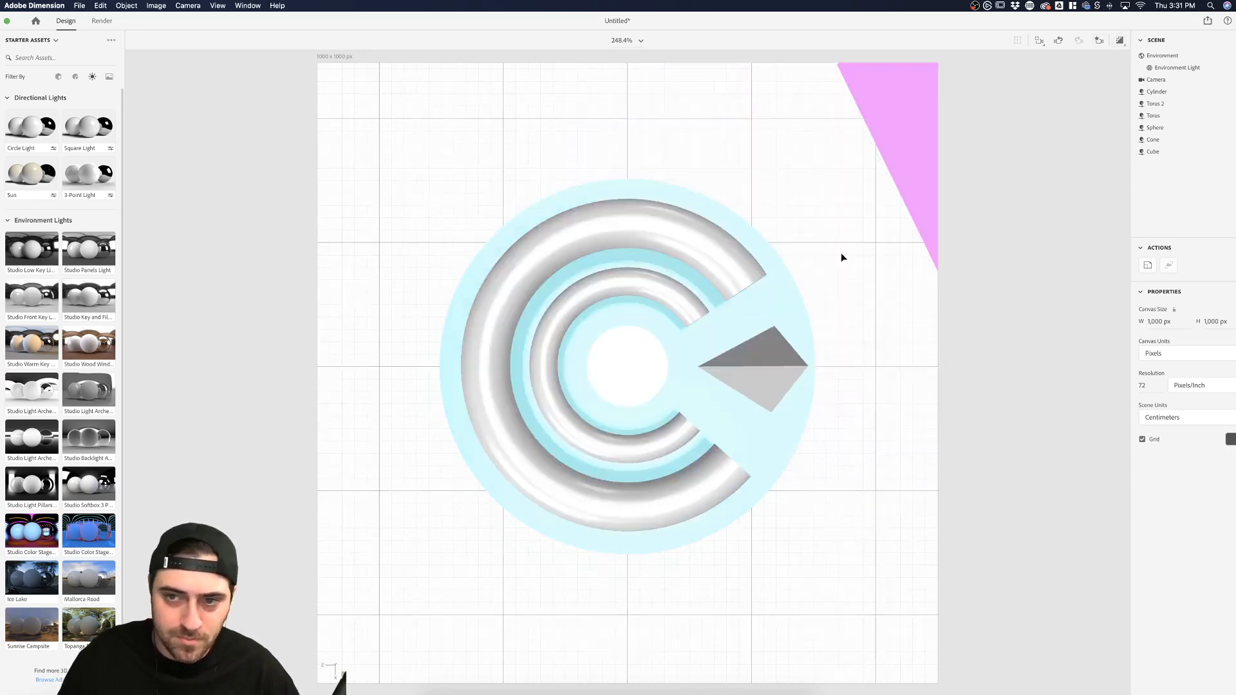
pyautogui.click(828, 258)
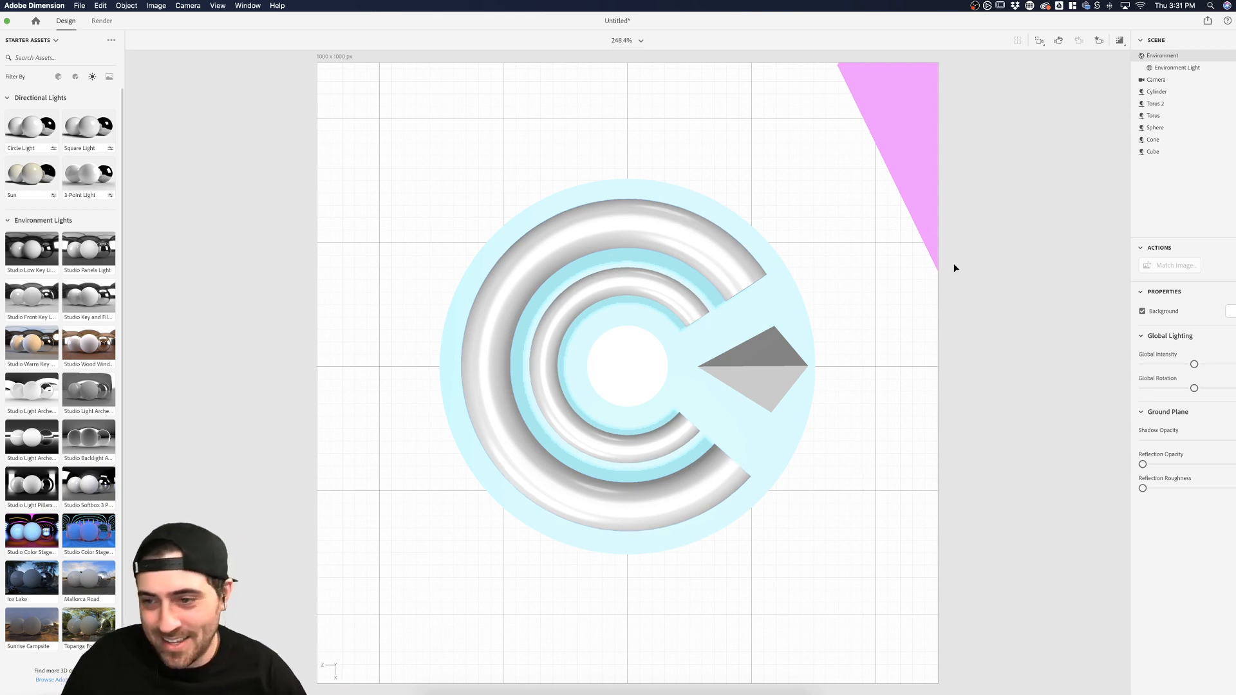
pyautogui.click(940, 182)
pyautogui.click(921, 186)
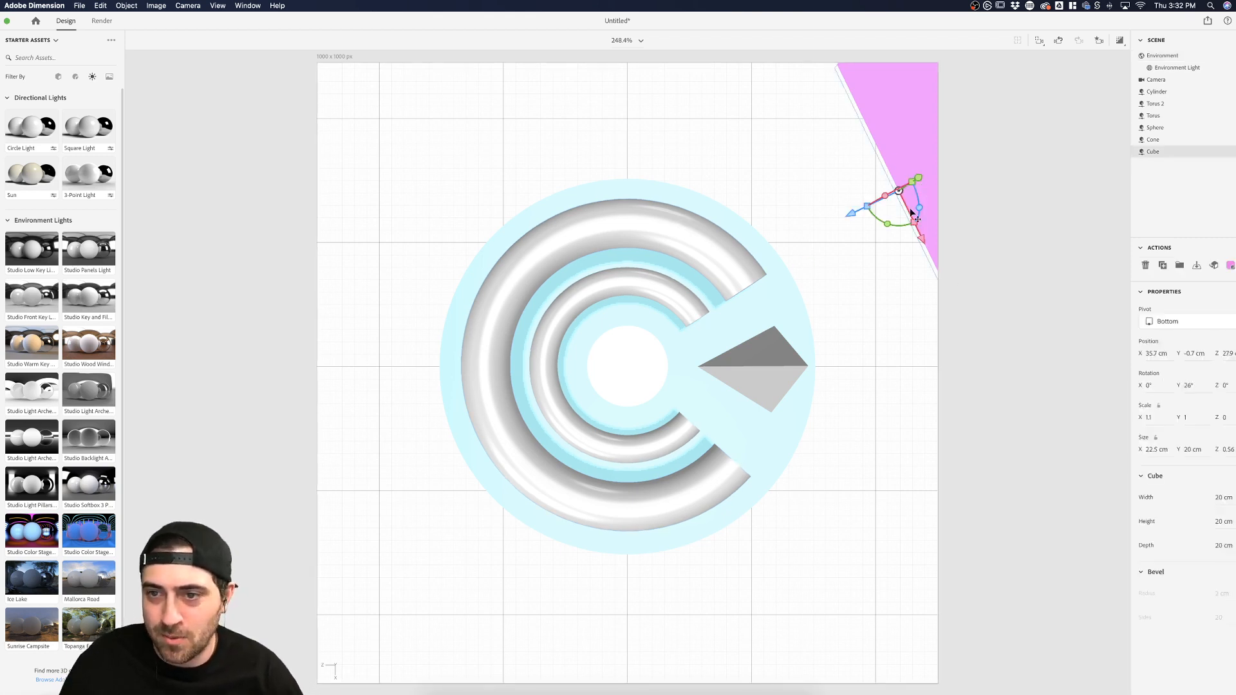
pyautogui.click(849, 421)
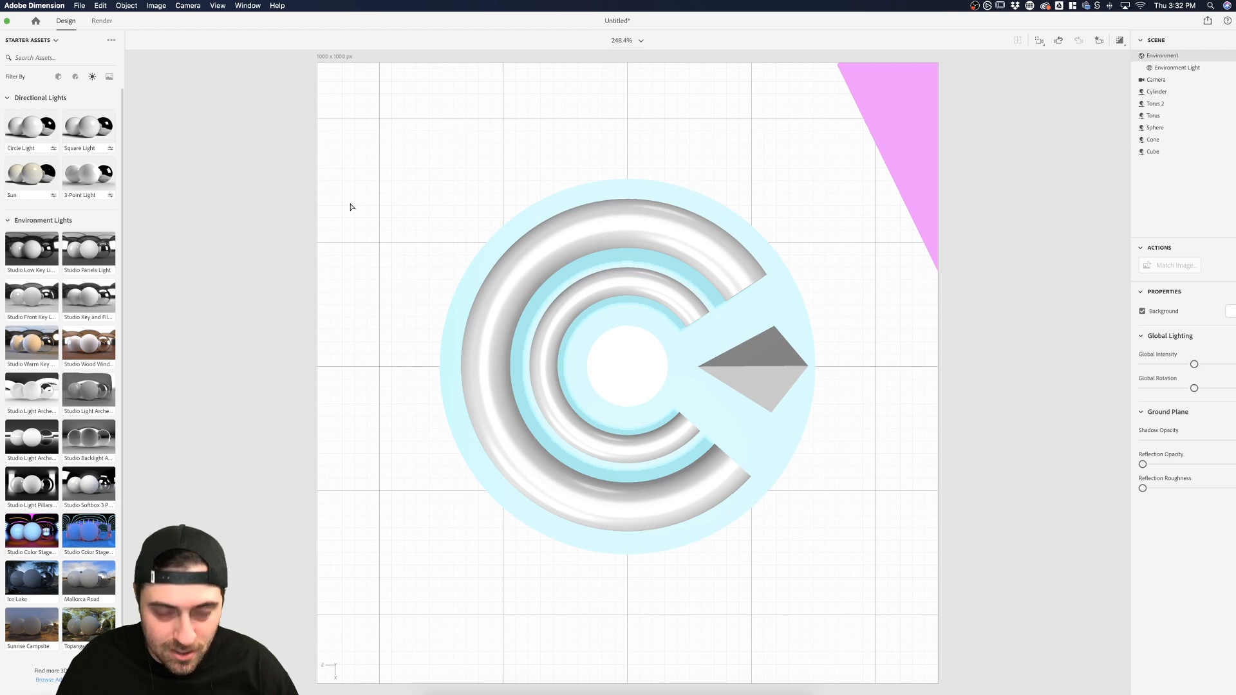
# Save the scene as CProper in the Dimension folder
pyautogui.press('super+s')
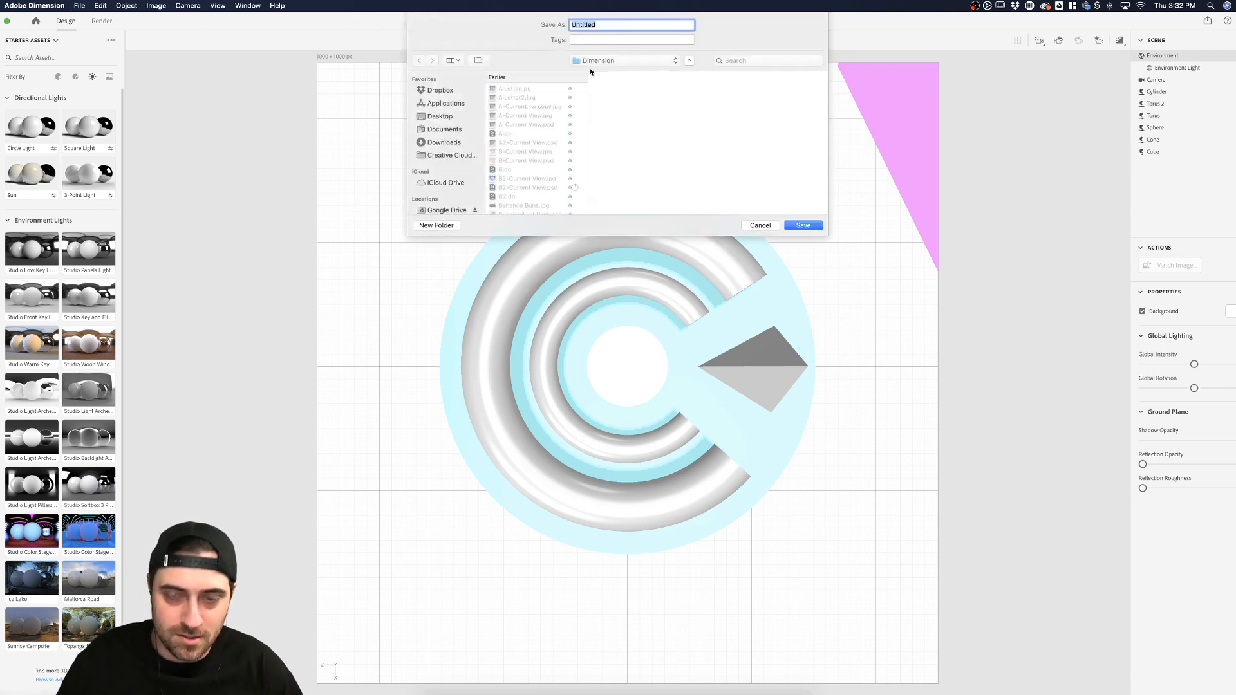
pyautogui.write('C')
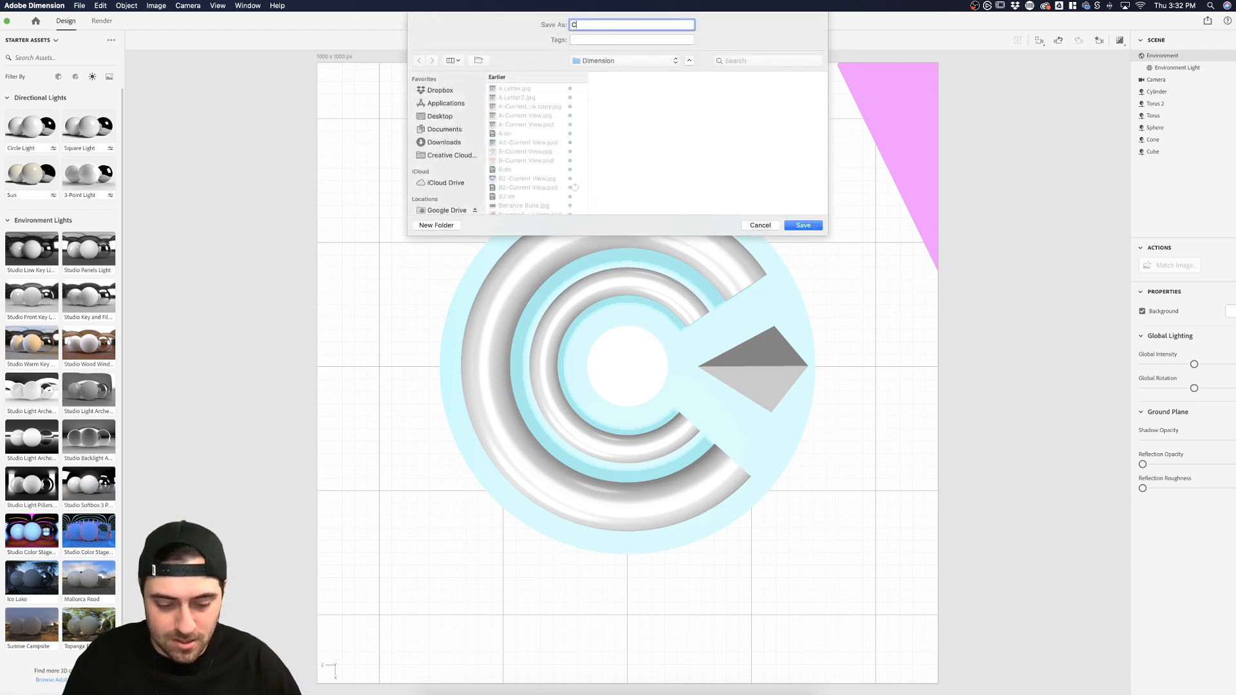
pyautogui.write('Proper')
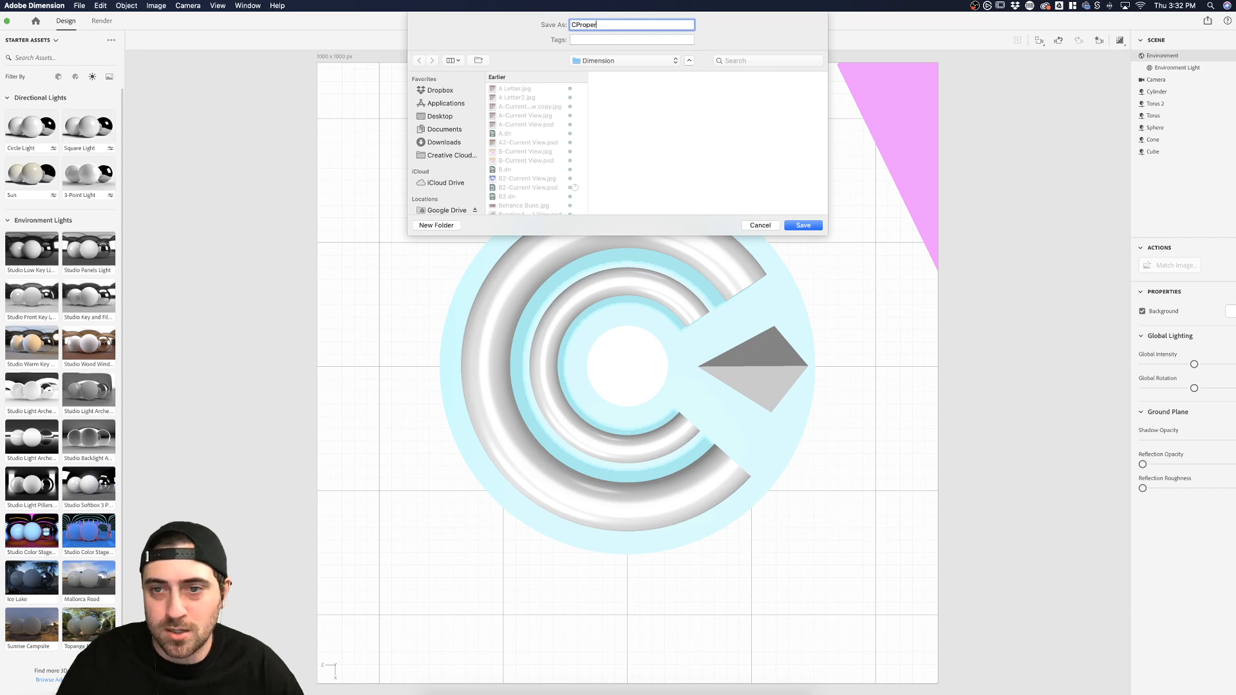
pyautogui.click(804, 226)
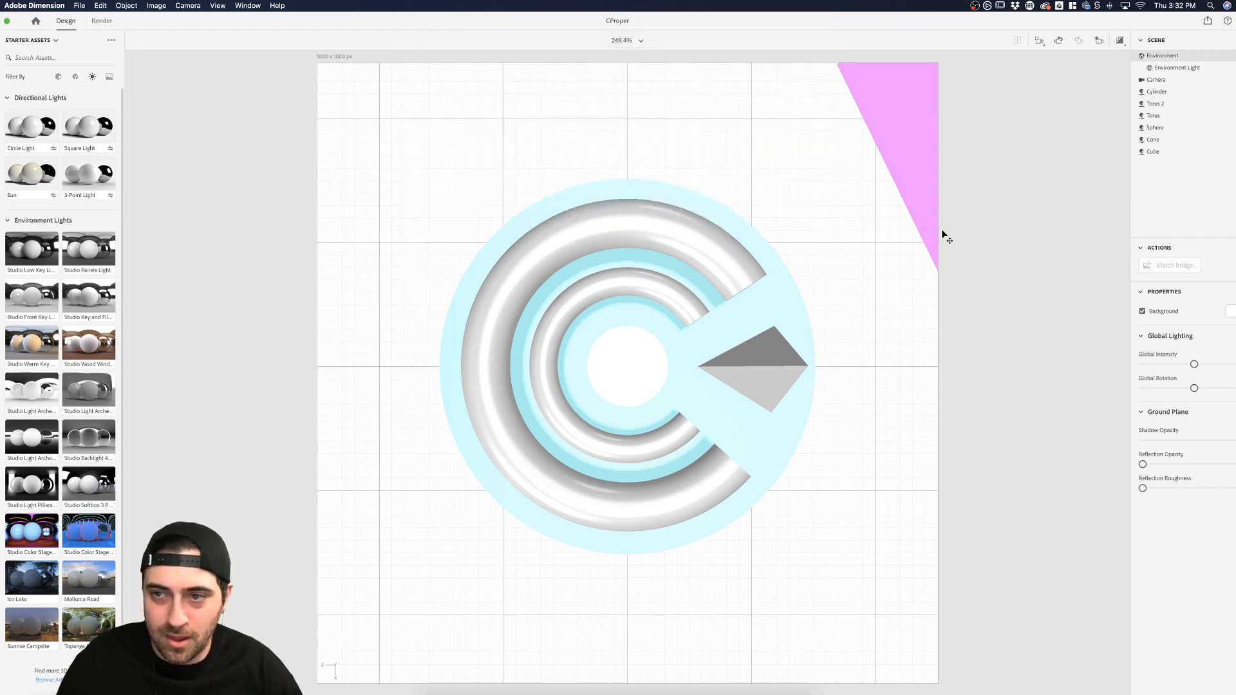
# Check the emblem in the render preview, and delete the cone from the opening of the rings
pyautogui.click(1120, 41)
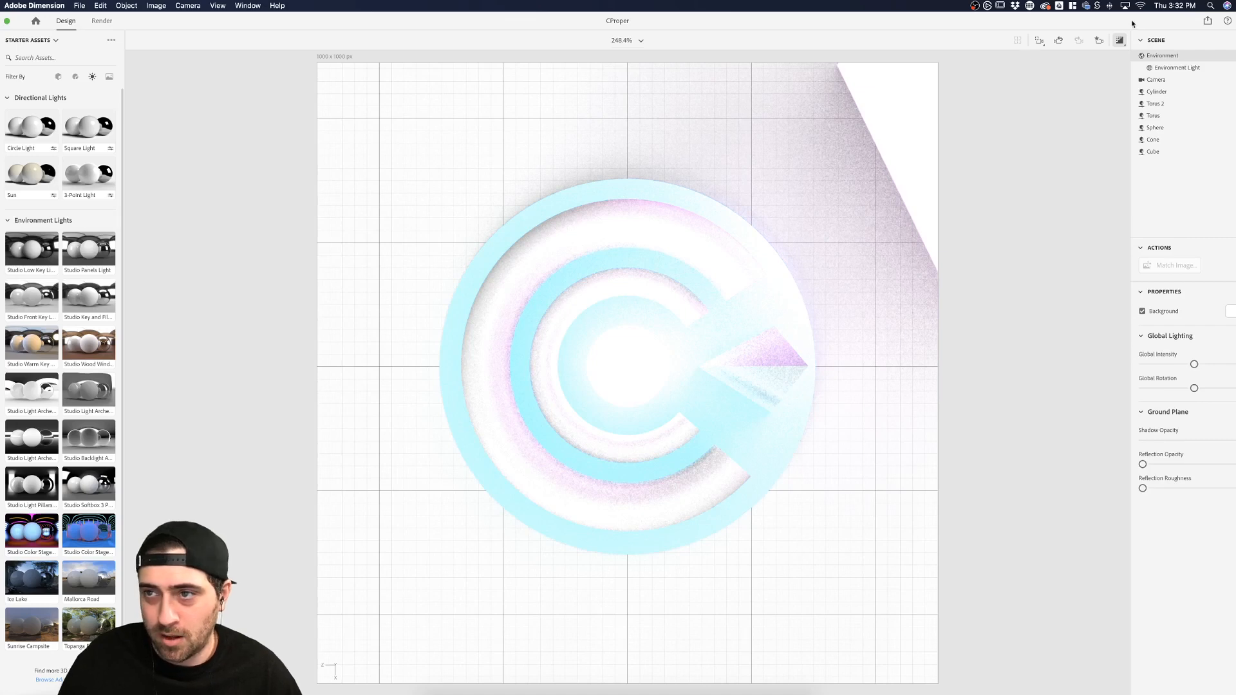
pyautogui.click(1120, 41)
pyautogui.click(795, 362)
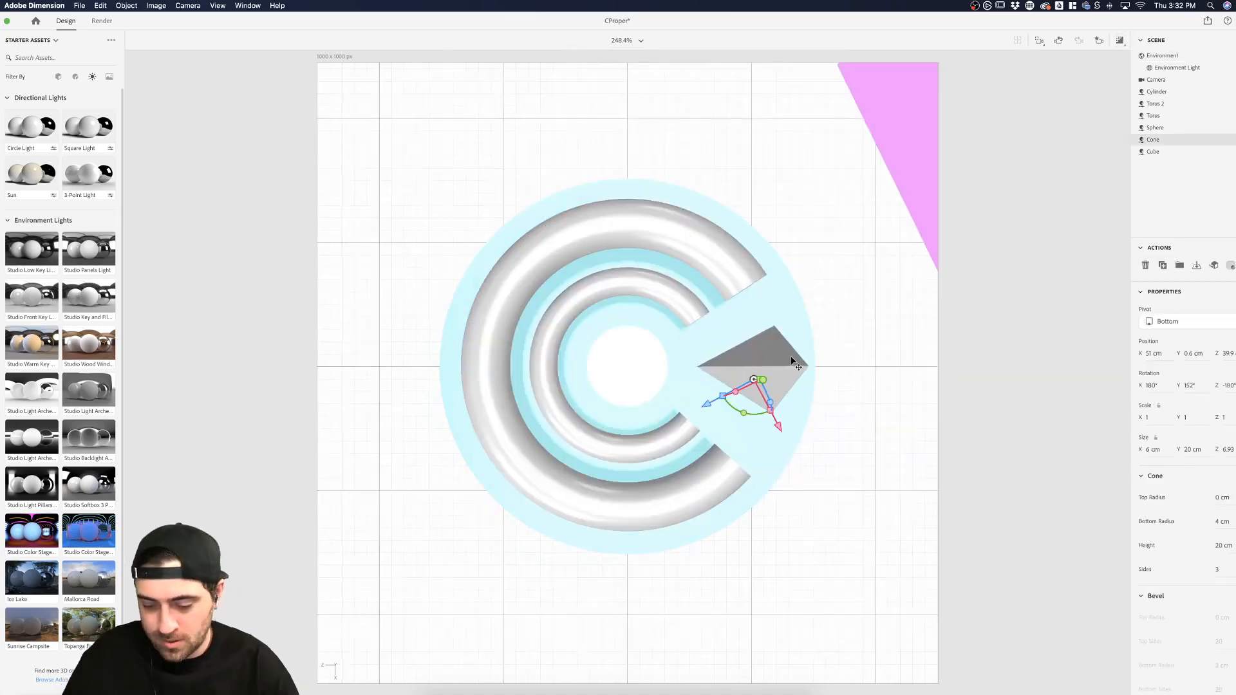
pyautogui.press('Delete')
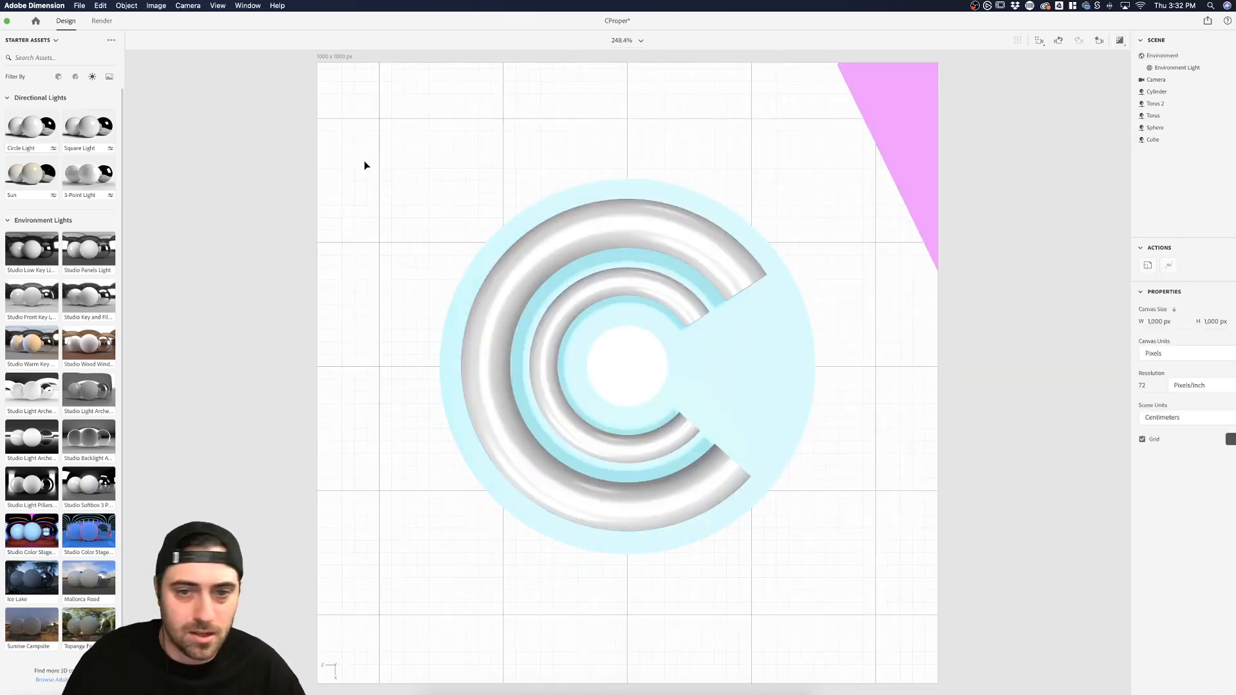
# Filter the starter assets to show materials
pyautogui.click(699, 317)
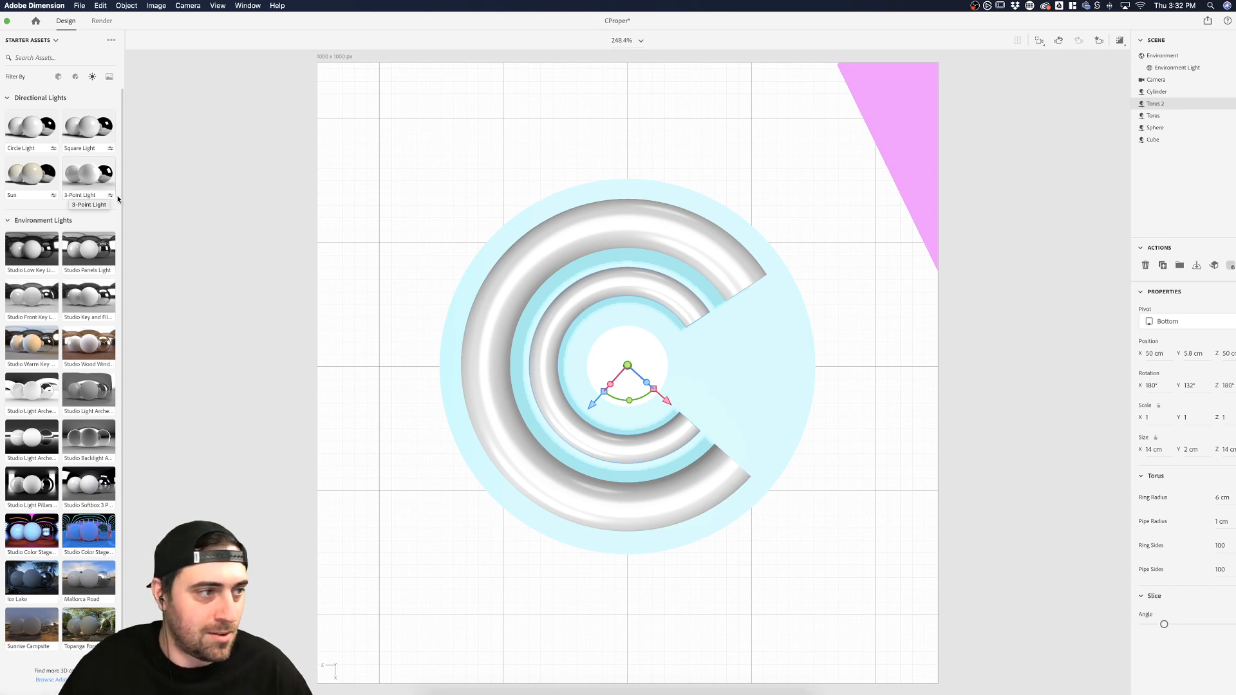
pyautogui.click(160, 199)
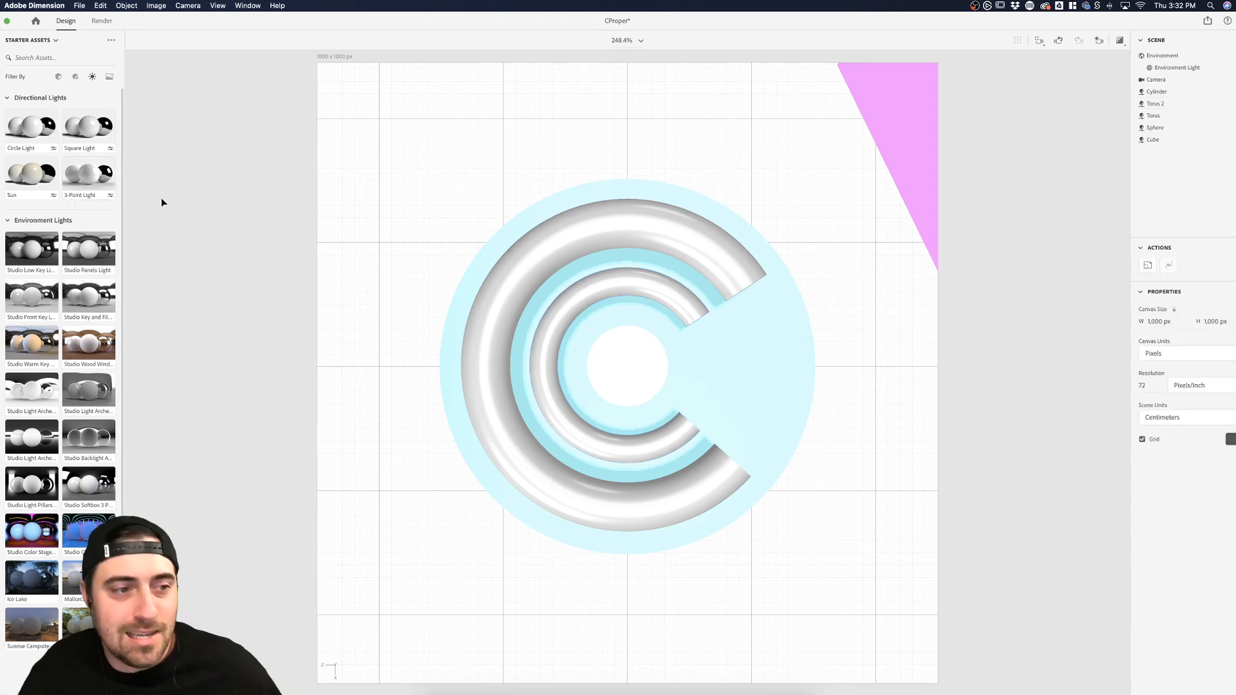
pyautogui.click(75, 76)
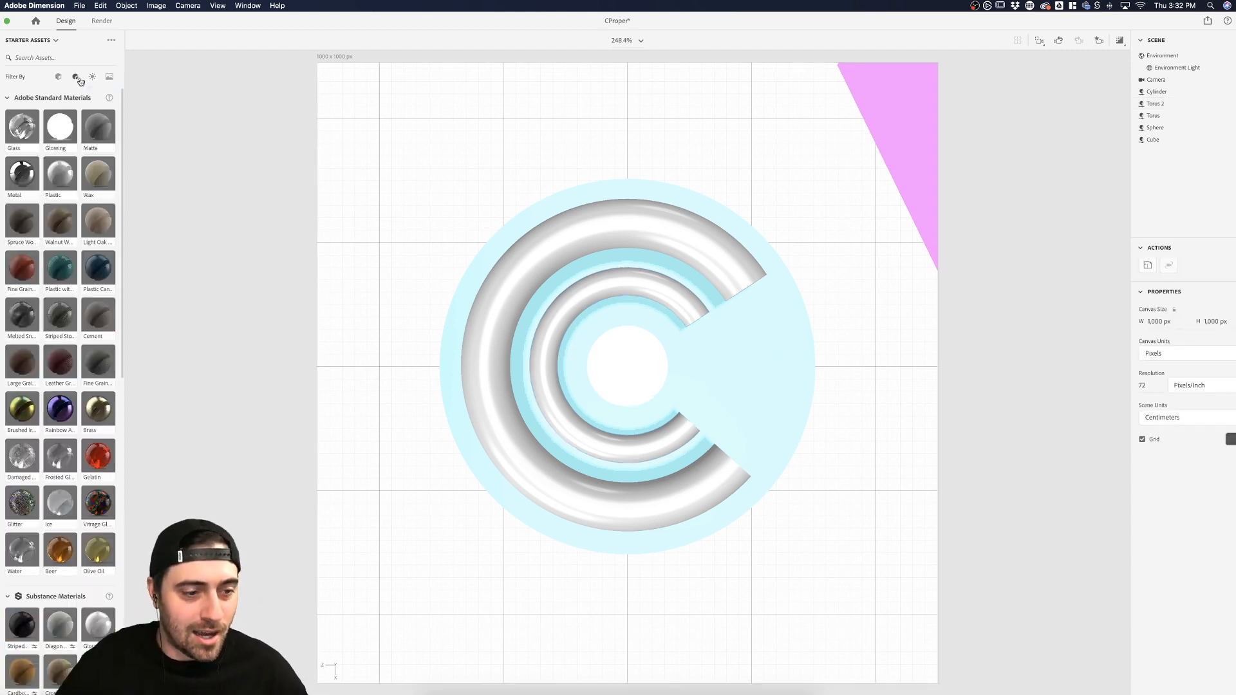
pyautogui.click(327, 209)
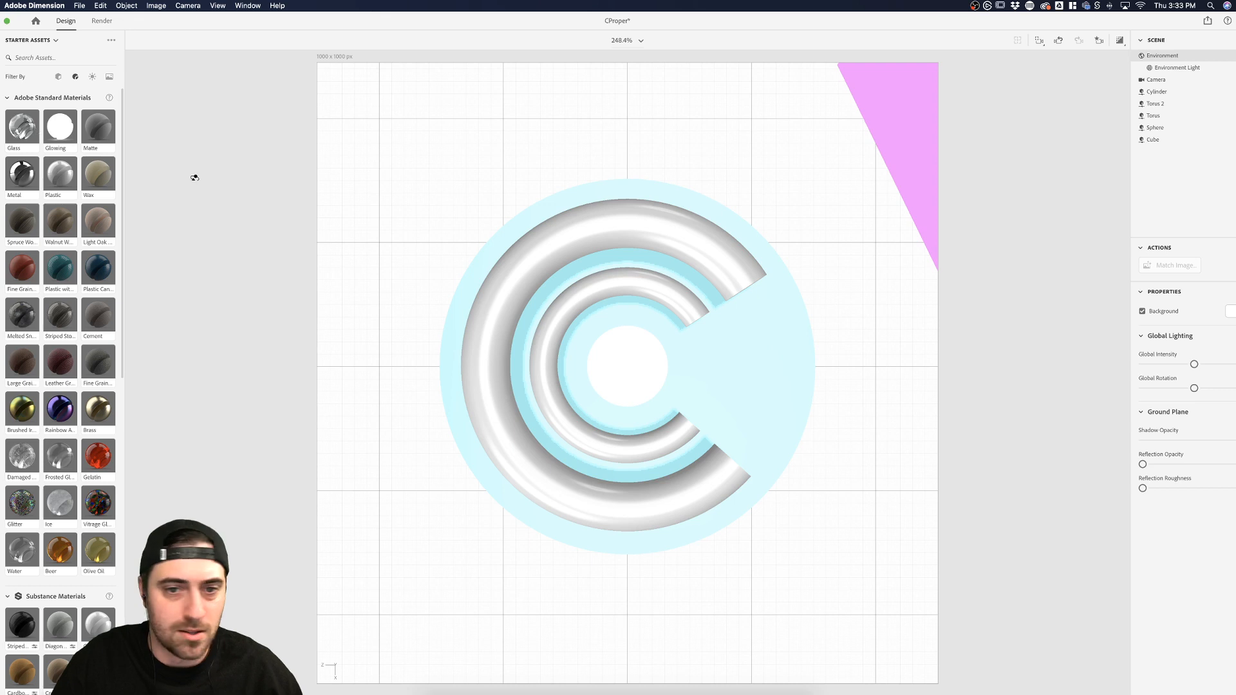
# Duplicate the inner ring and reduce the copy's slice angle to its minimum to make it a full closed ring
pyautogui.click(671, 309)
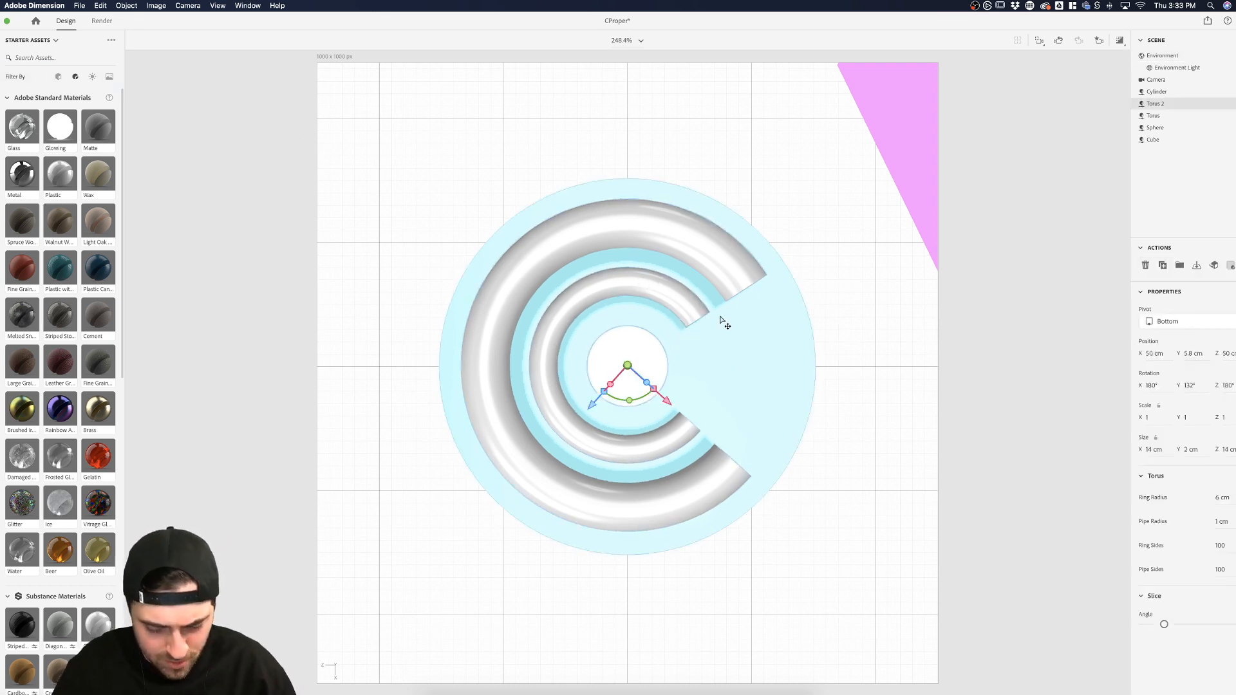
pyautogui.press('super+d')
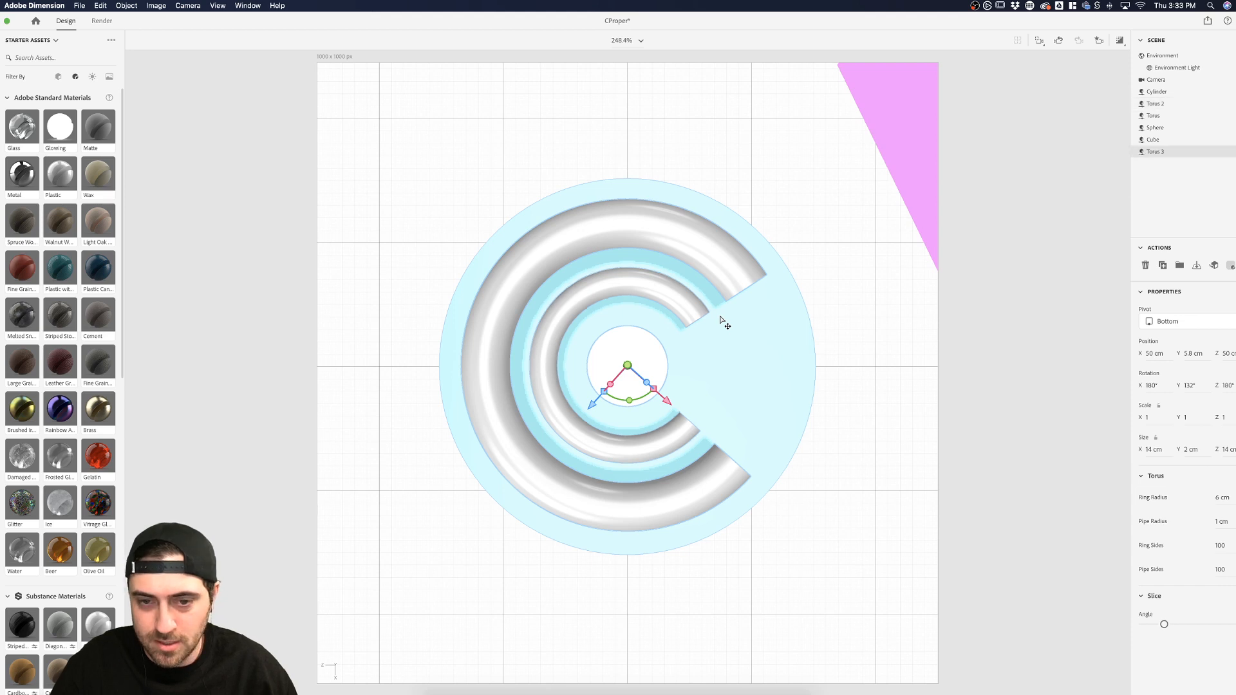
pyautogui.moveTo(1164, 624); pyautogui.dragTo(1143, 624)
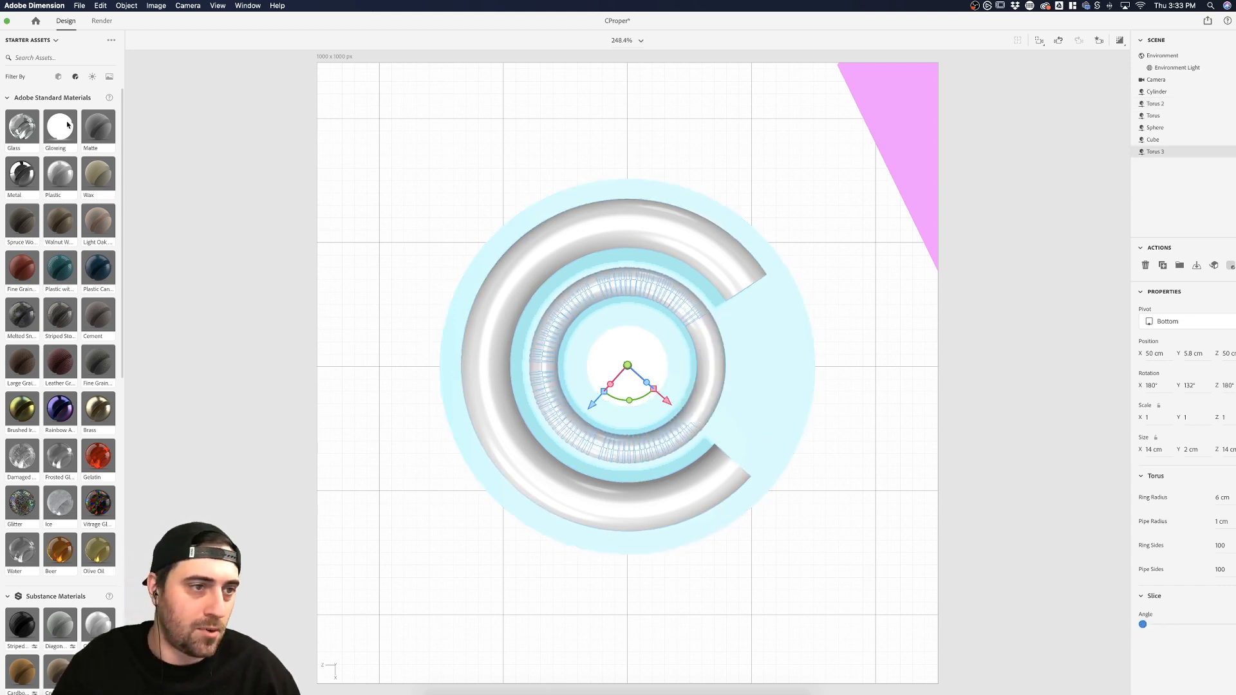
# Apply the Glass material to the copied inner ring and increase its slice angle to leave only a short arc
pyautogui.moveTo(68, 125); pyautogui.dragTo(714, 357)
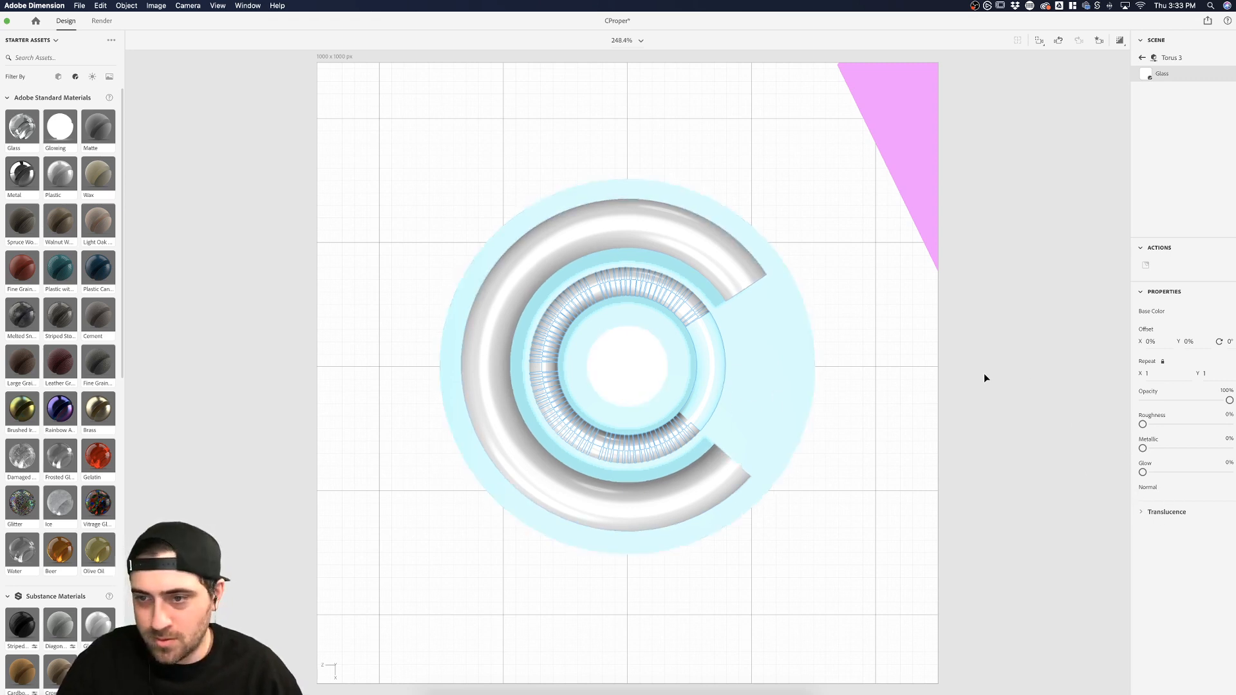
pyautogui.click(720, 369)
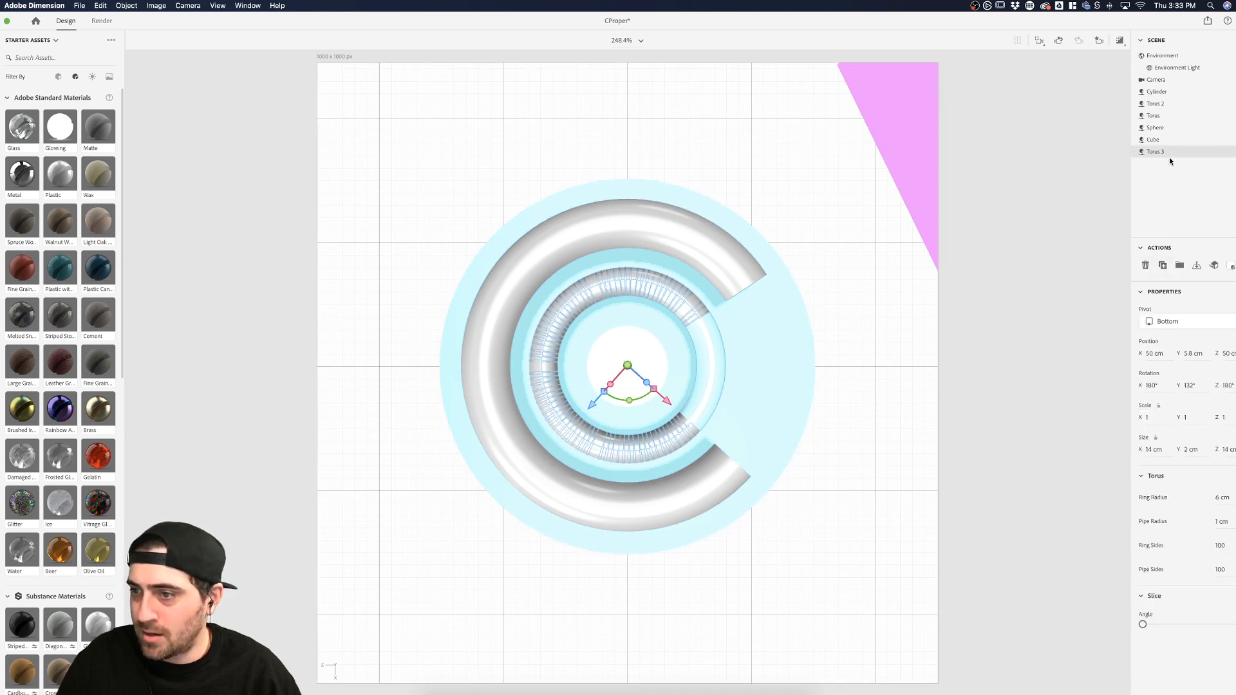
pyautogui.moveTo(1143, 624); pyautogui.dragTo(1218, 623)
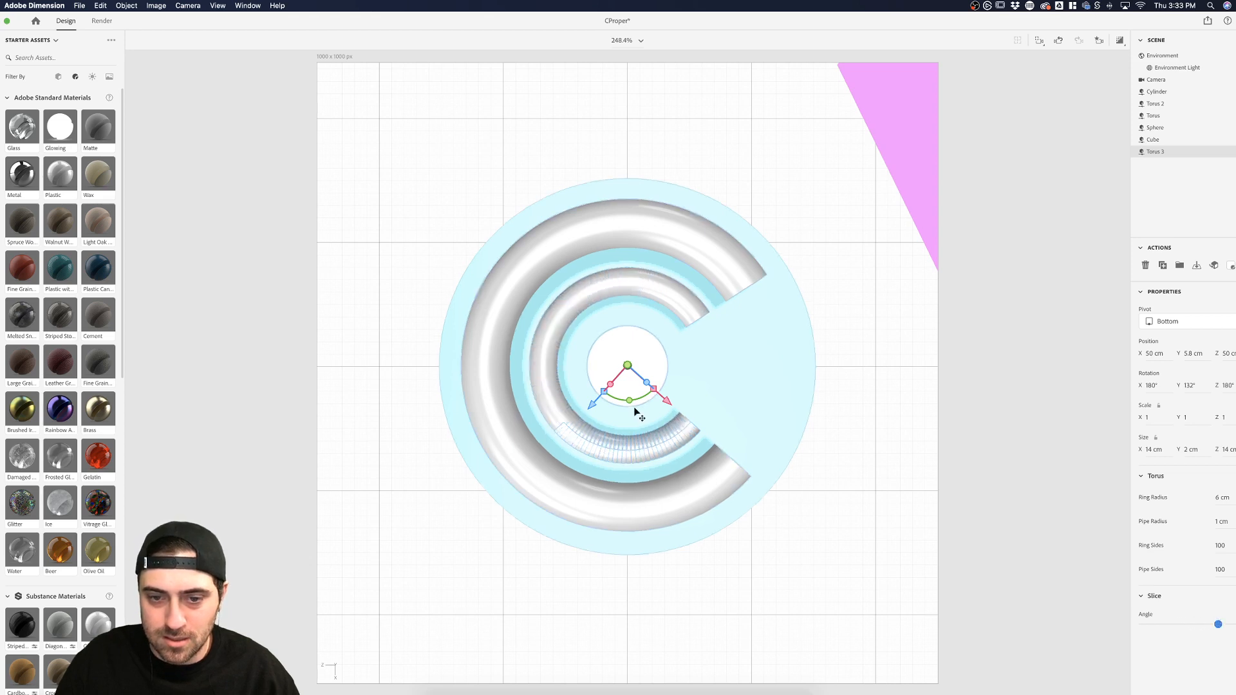
# Rotate the glass arc to 57° about Y and fine-tune its slice angle so it fills the inner ring's opening
pyautogui.moveTo(629, 401); pyautogui.dragTo(670, 369)
pyautogui.moveTo(1218, 625)
pyautogui.mouseDown()
pyautogui.moveTo(1207, 624)
pyautogui.moveTo(1222, 625)
pyautogui.mouseUp()
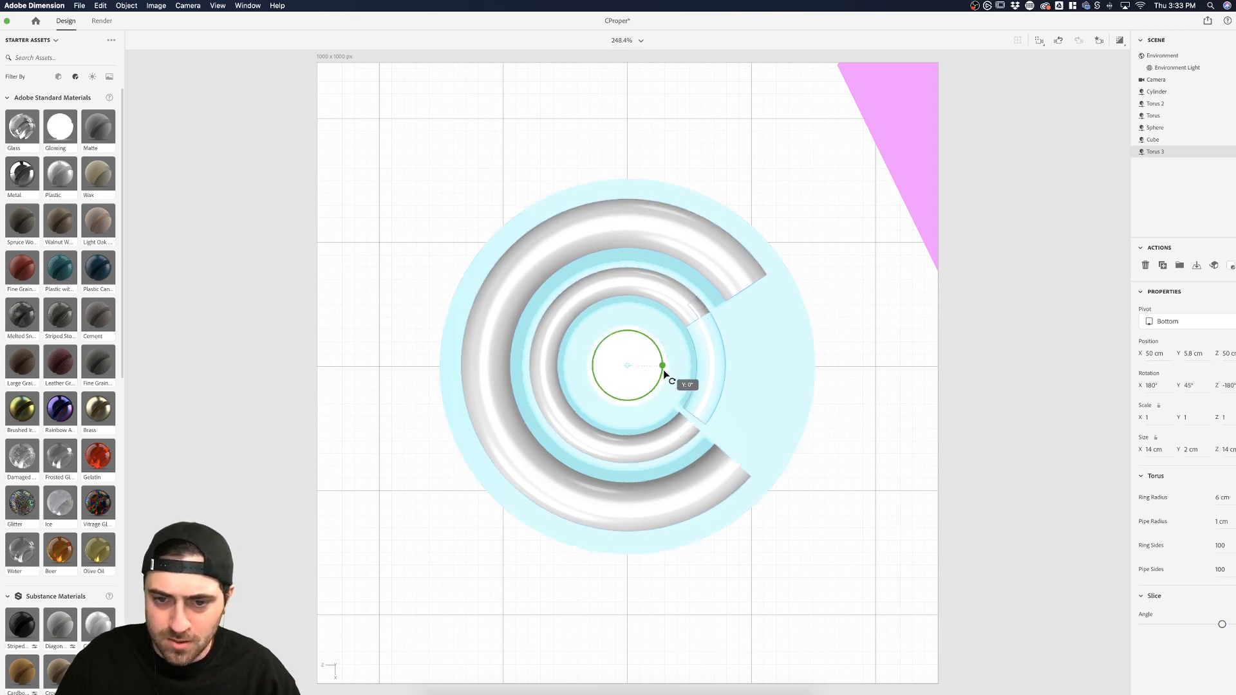
pyautogui.moveTo(663, 369); pyautogui.dragTo(661, 376)
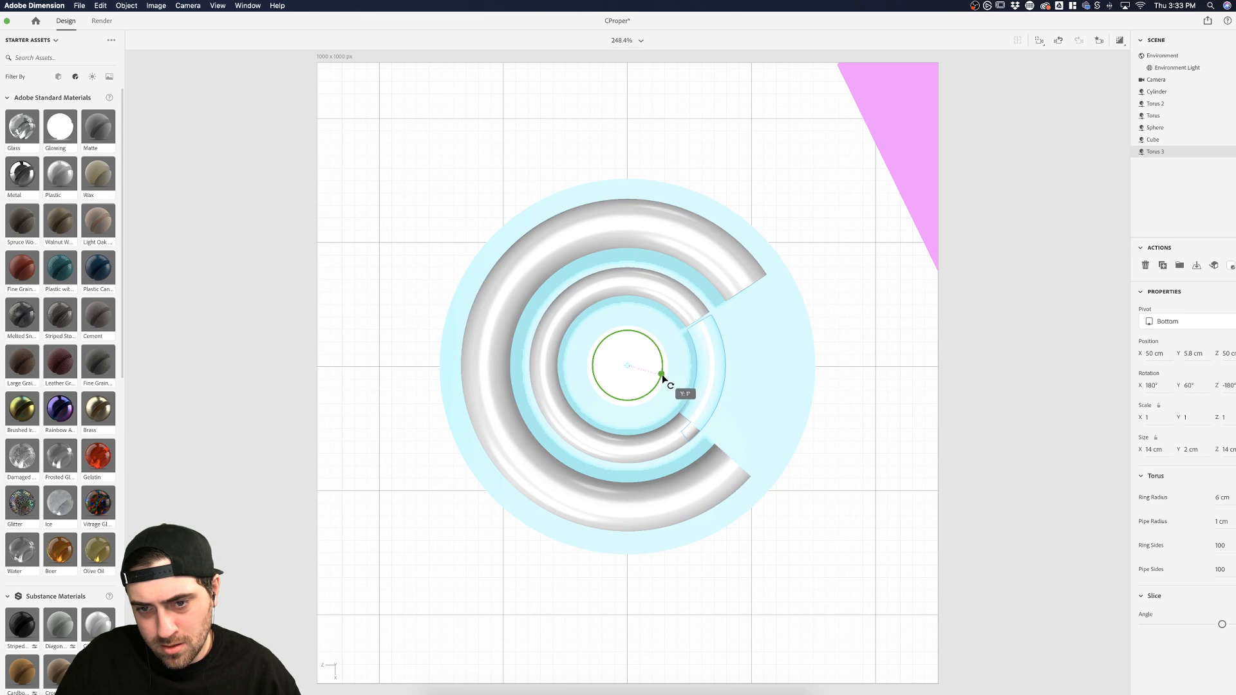
pyautogui.moveTo(662, 373); pyautogui.dragTo(662, 367)
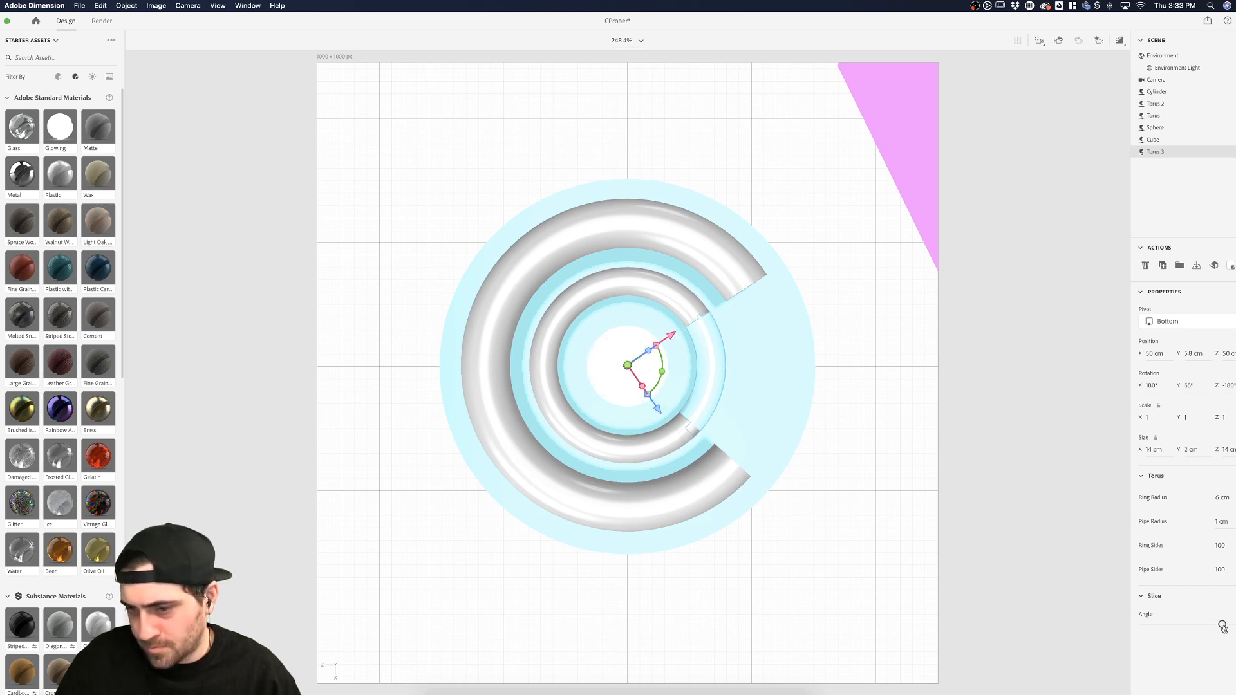
pyautogui.moveTo(1222, 627); pyautogui.dragTo(1225, 628)
pyautogui.moveTo(662, 372); pyautogui.dragTo(662, 374)
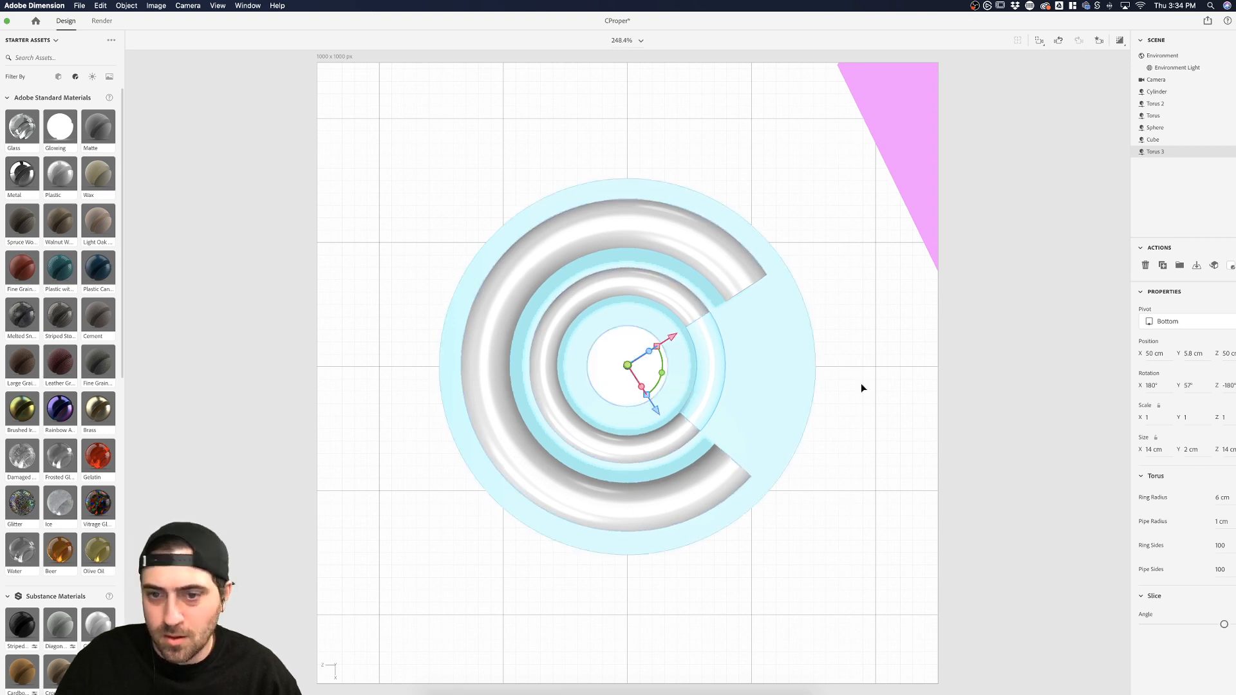
pyautogui.click(860, 384)
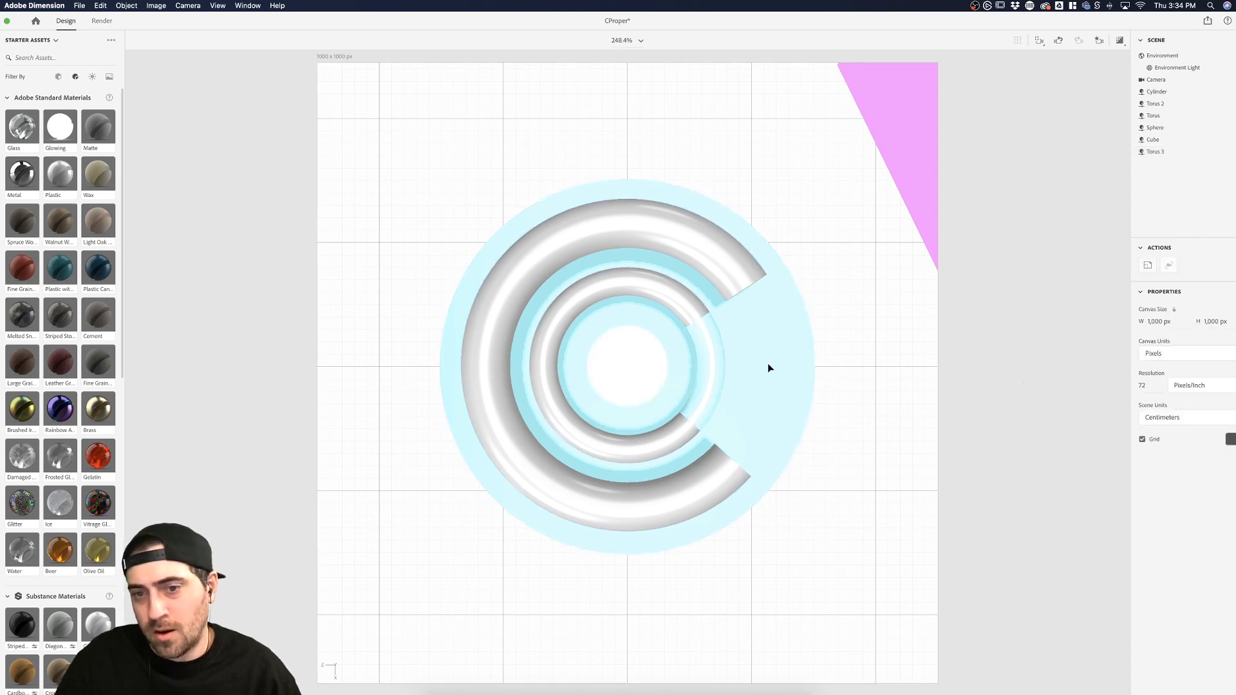
# Turn on the render preview and hide the environment light
pyautogui.click(1120, 41)
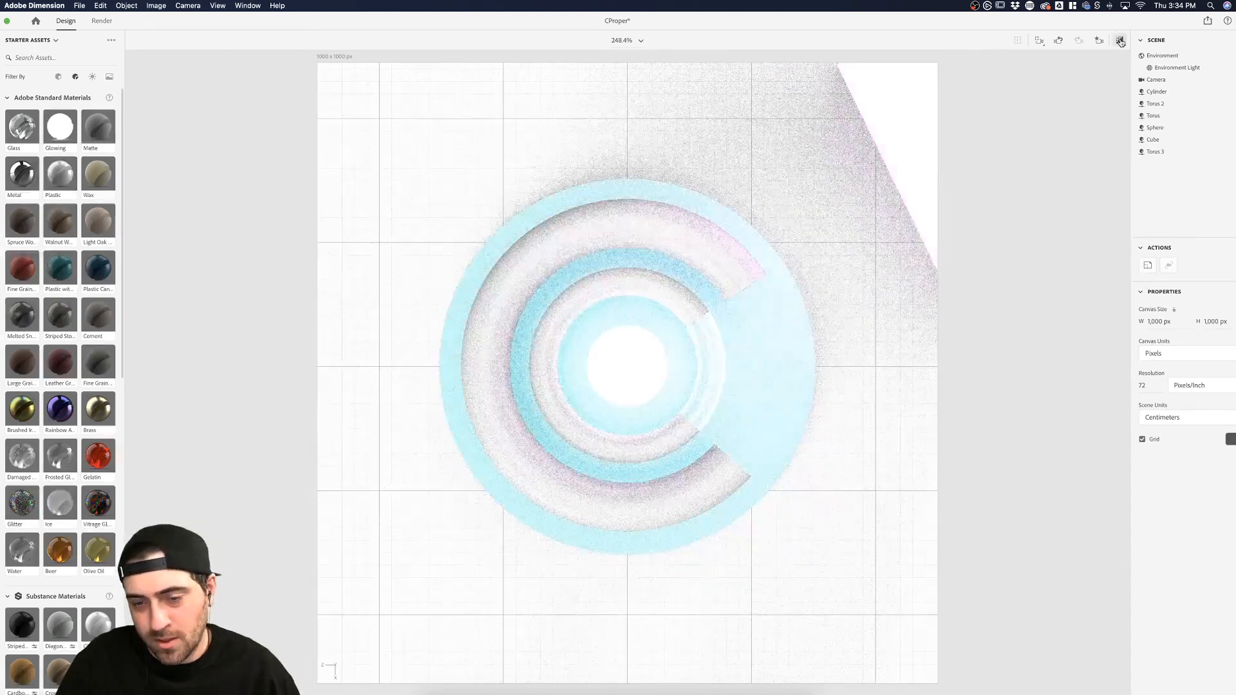
pyautogui.click(1234, 69)
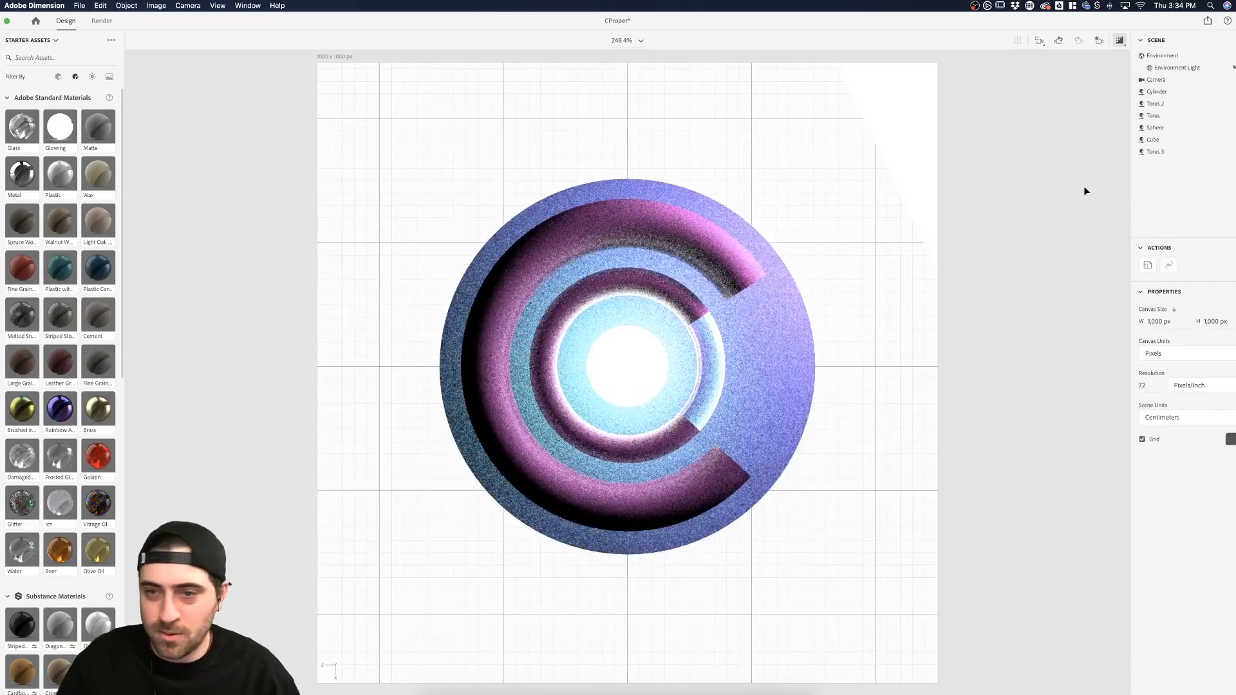
# Inspect the cube light and the central sphere's properties and Glowing material settings
pyautogui.click(918, 156)
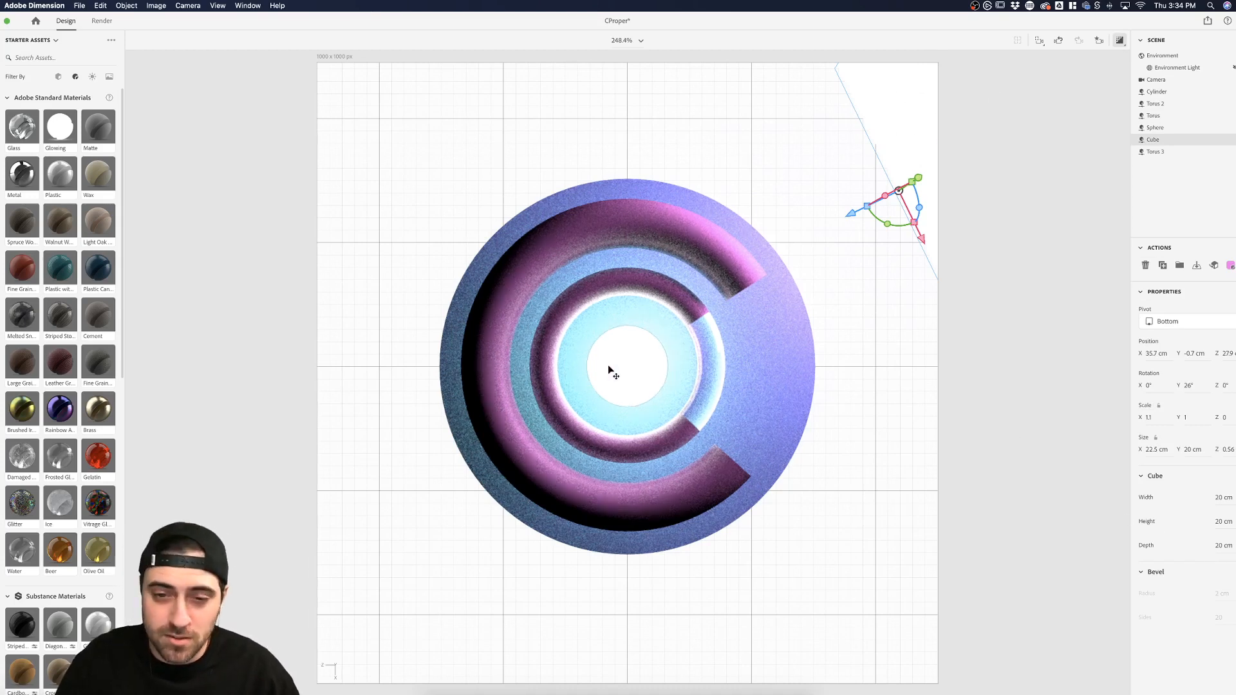
pyautogui.click(628, 371)
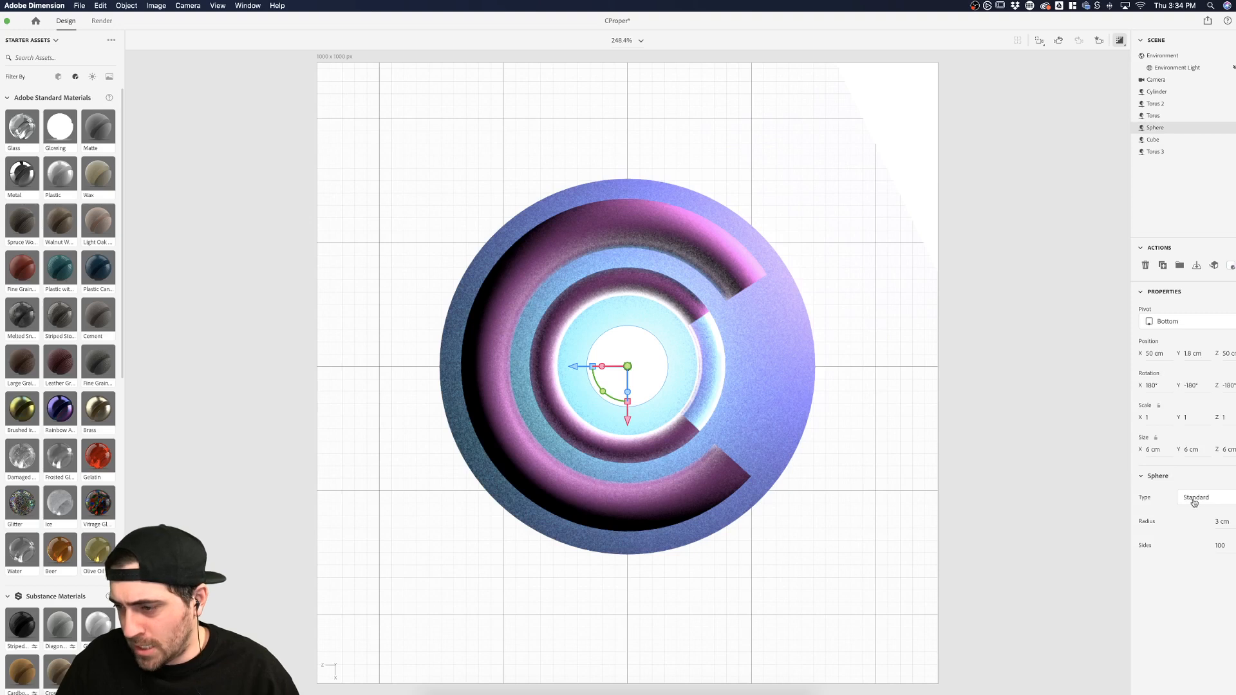
pyautogui.click(1220, 546)
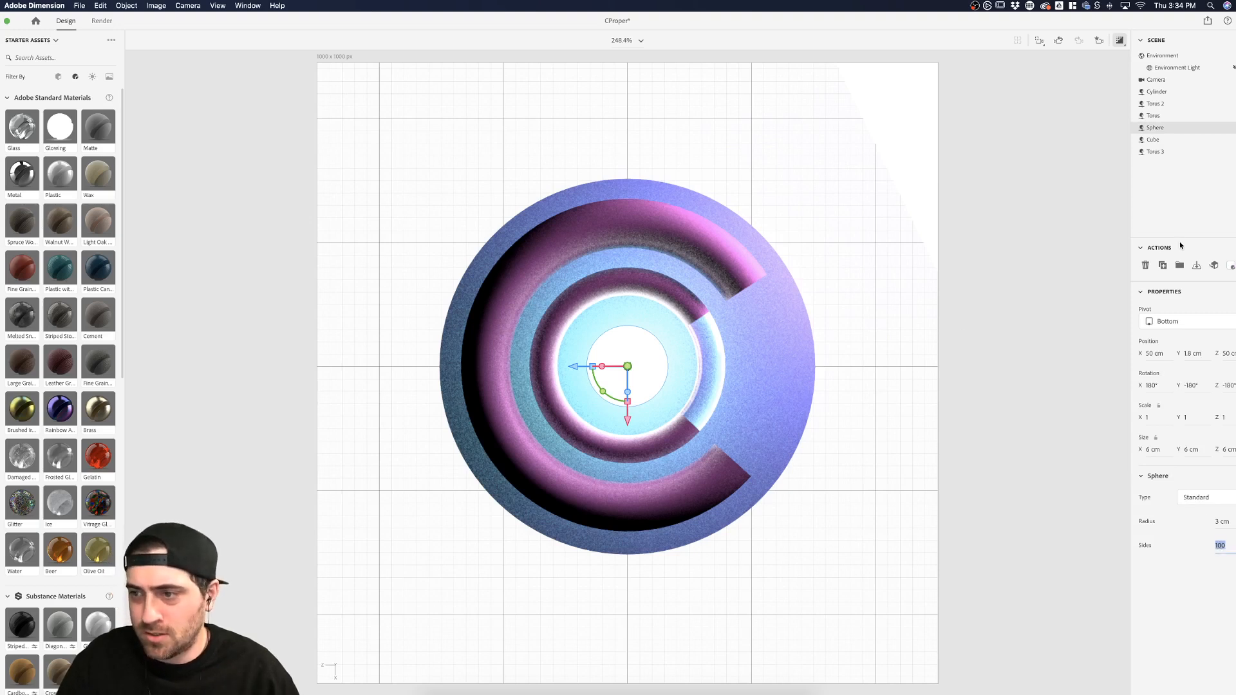
pyautogui.click(1231, 266)
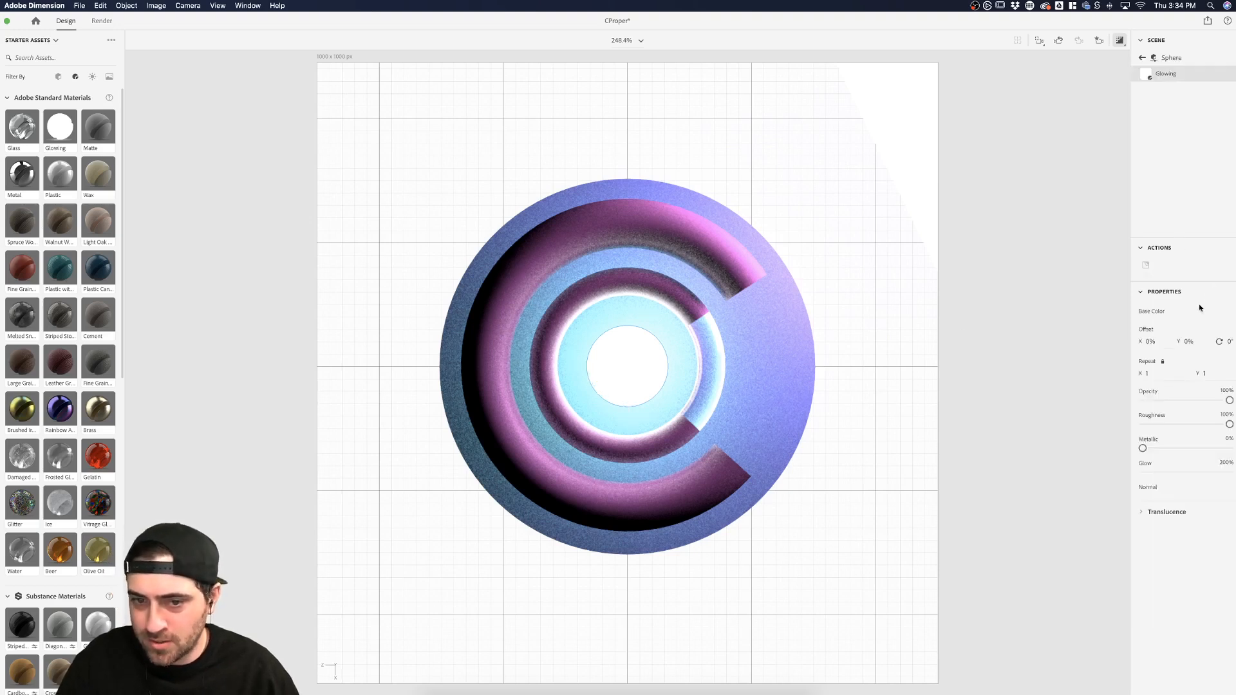
pyautogui.click(1087, 389)
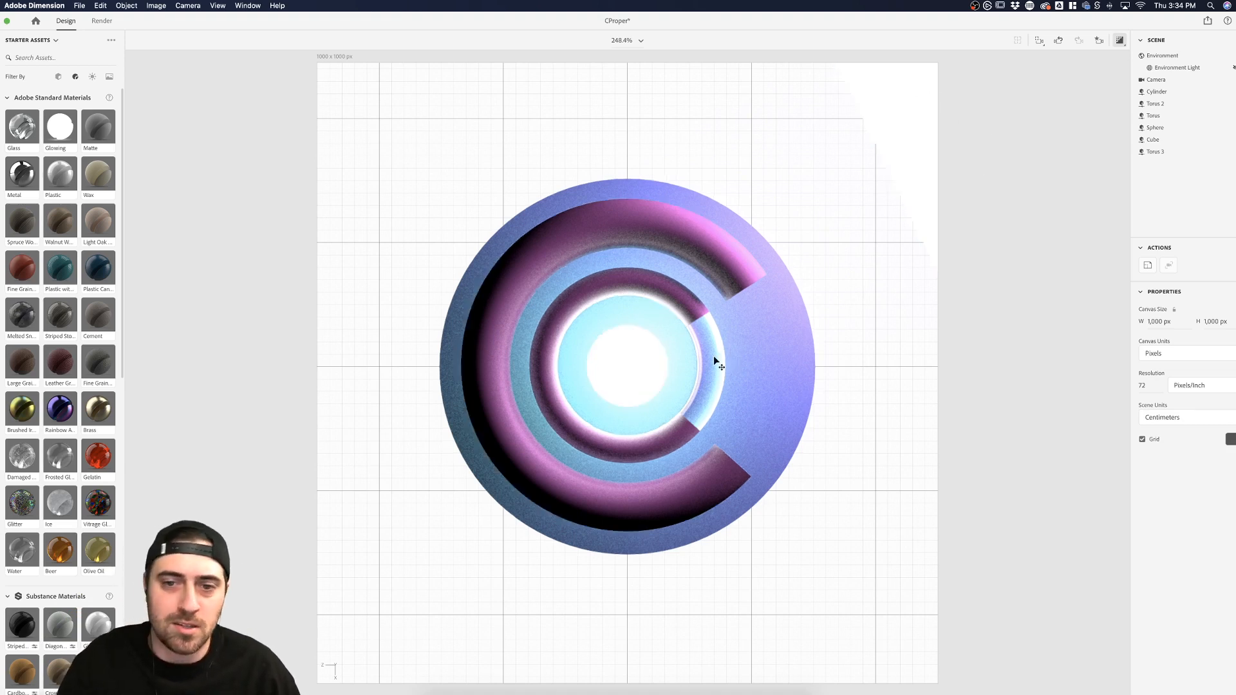
# Try the Damaged Glass material on the arc in the inner ring's opening
pyautogui.click(726, 393)
pyautogui.click(704, 388)
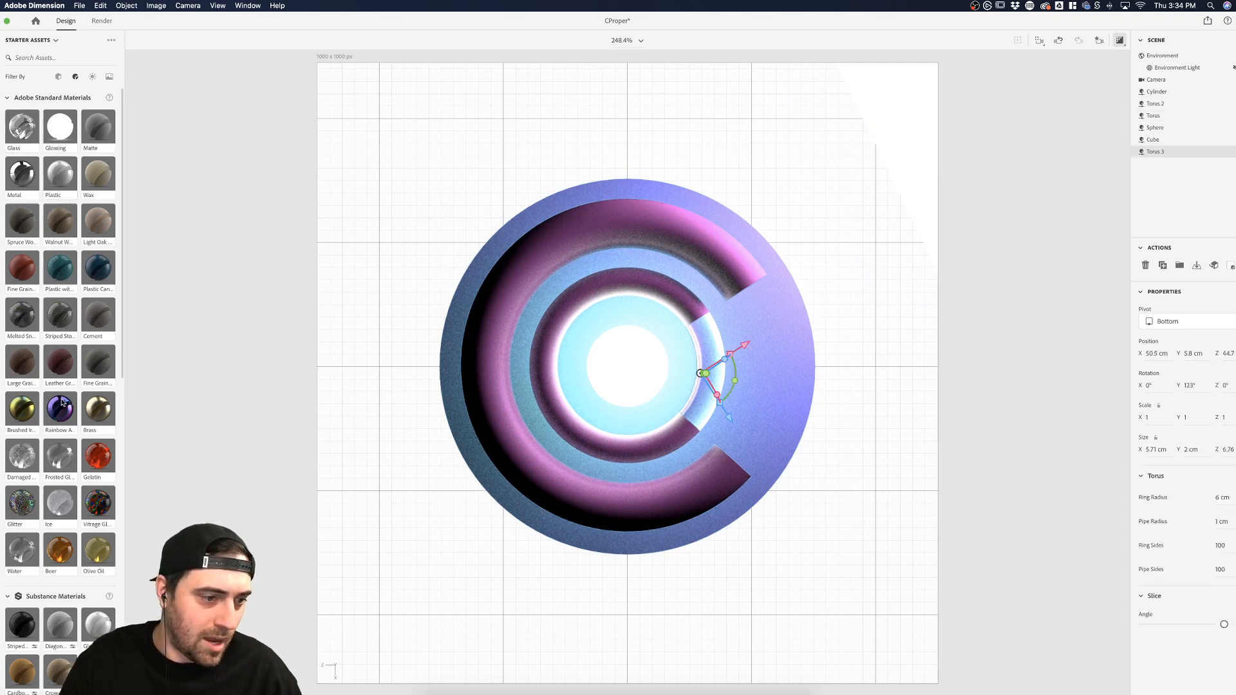
pyautogui.moveTo(38, 457); pyautogui.dragTo(712, 369)
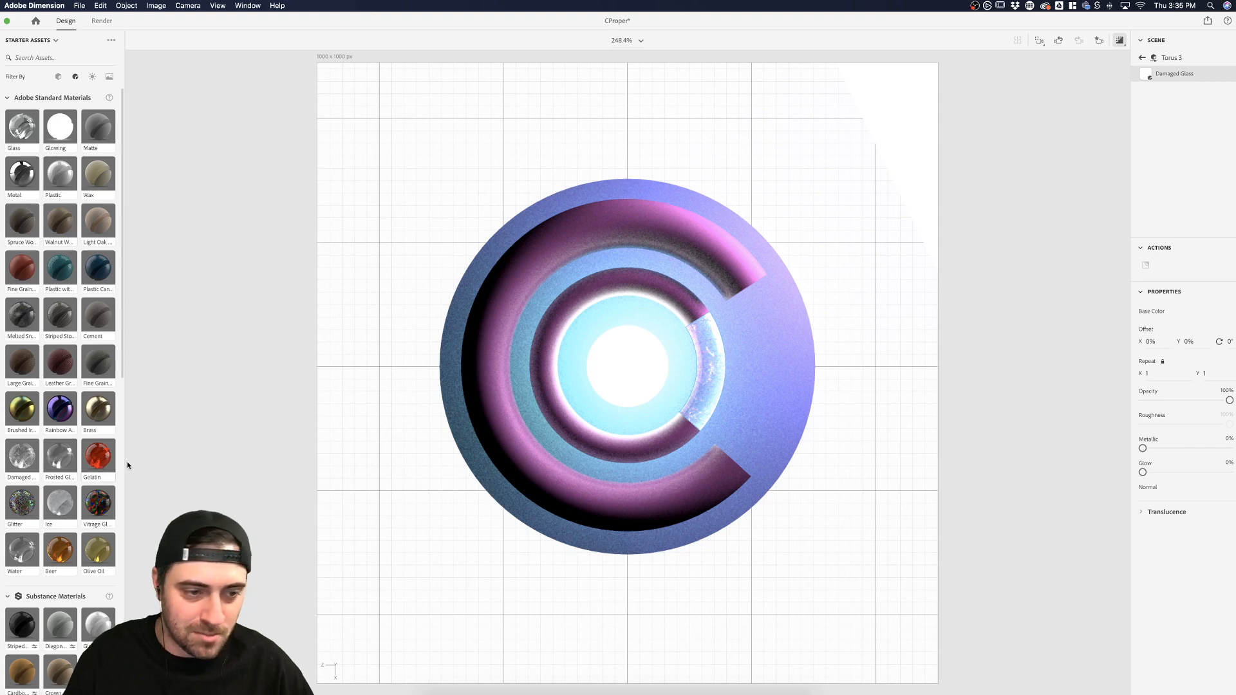
# Try the Gelatin material on the inner arc with its base color set to blue, RGB 0, 102, 255
pyautogui.moveTo(100, 457); pyautogui.dragTo(701, 377)
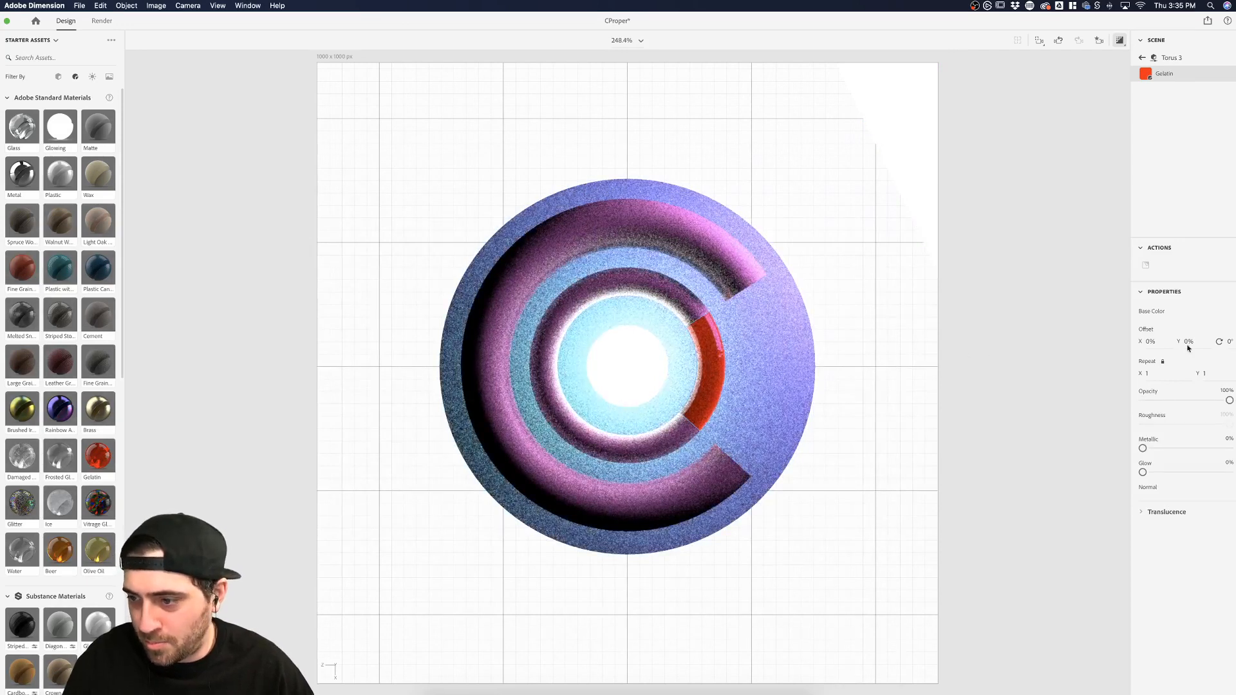
pyautogui.click(1230, 313)
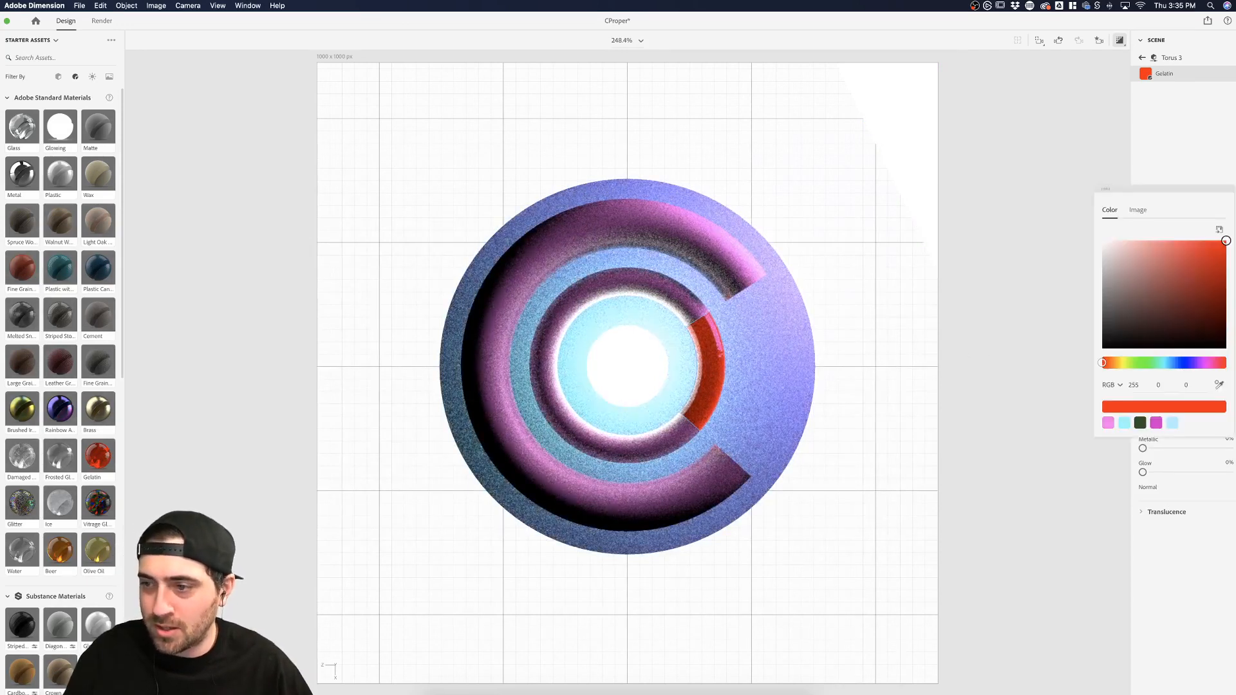
pyautogui.click(1205, 363)
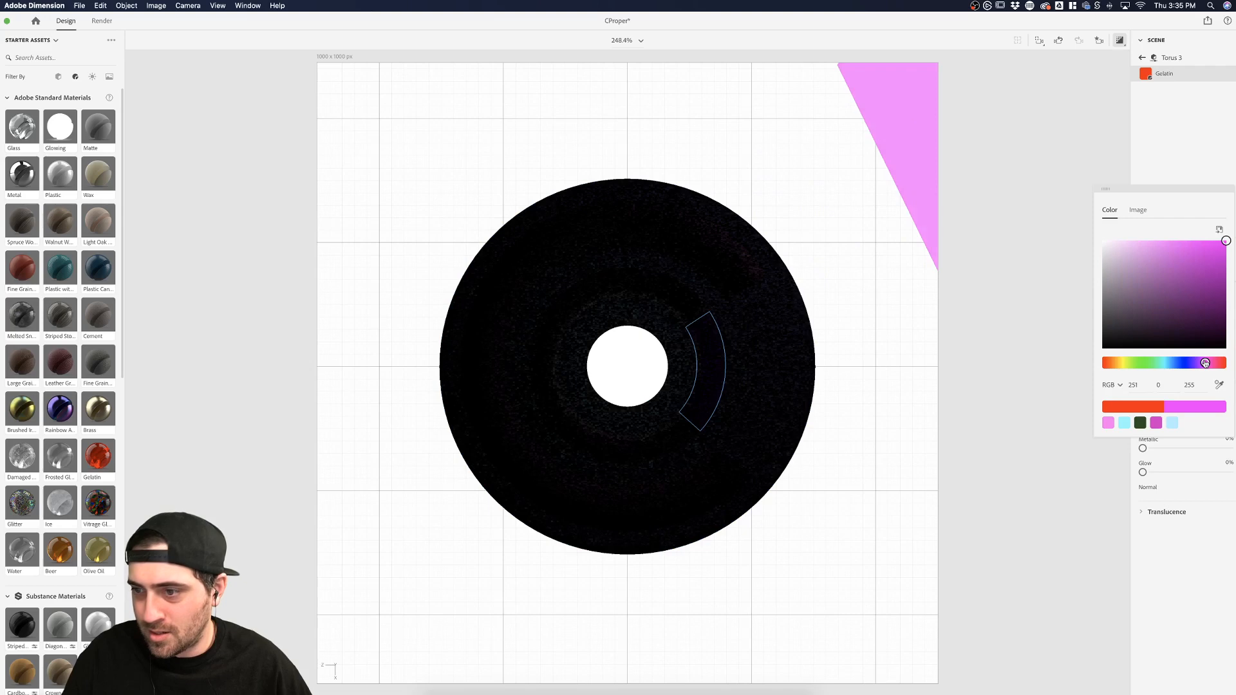
pyautogui.moveTo(1206, 364); pyautogui.dragTo(1177, 363)
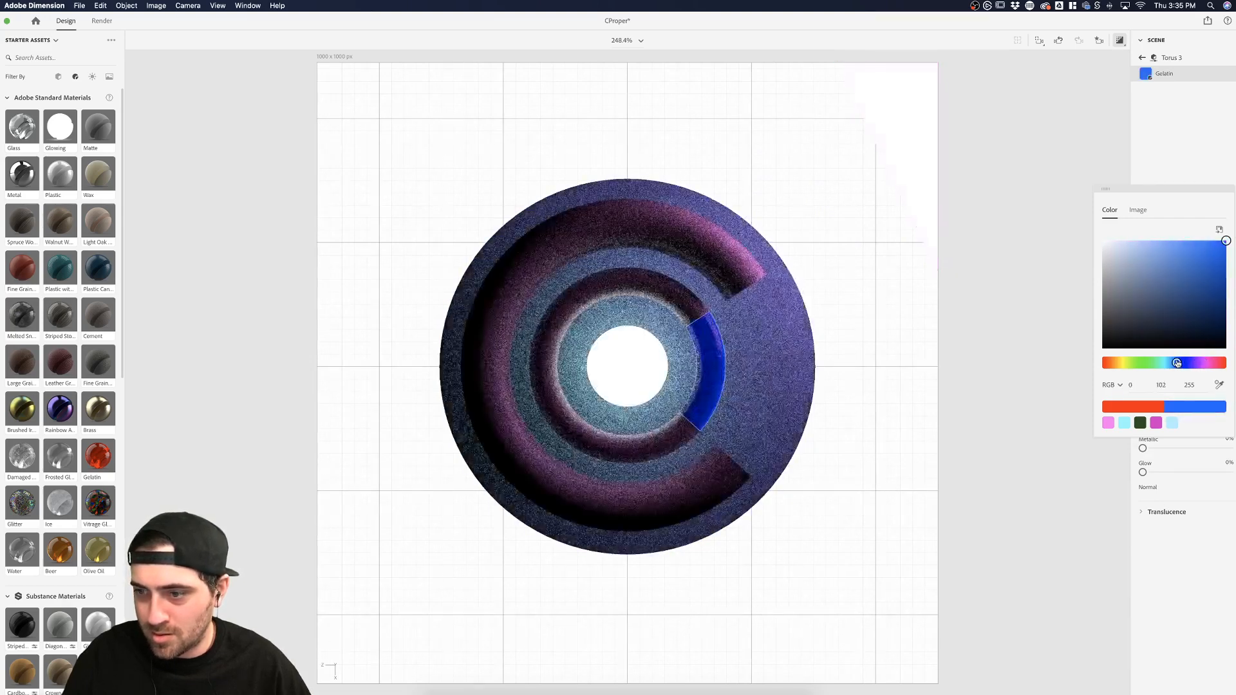
pyautogui.click(1191, 165)
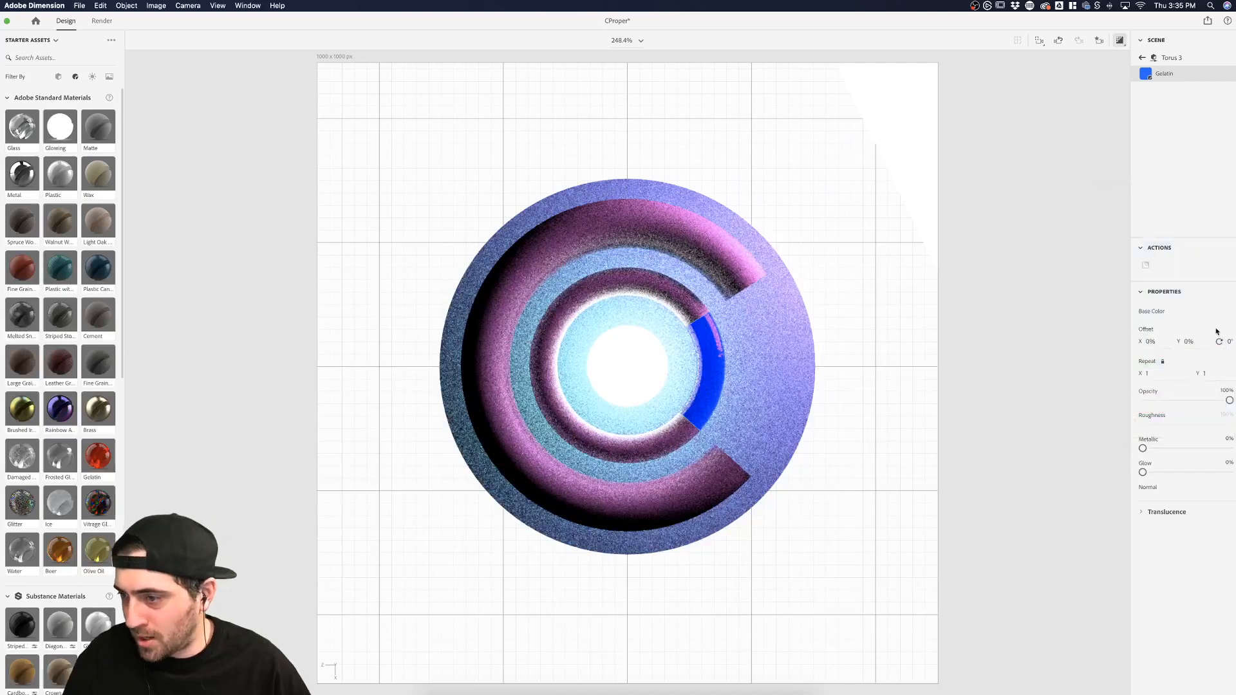
# Change the gelatin arc's base color to a muted dark blue, RGB 65, 90, 128
pyautogui.click(1229, 311)
pyautogui.moveTo(1188, 265)
pyautogui.mouseDown()
pyautogui.moveTo(1179, 293)
pyautogui.moveTo(1156, 275)
pyautogui.mouseUp()
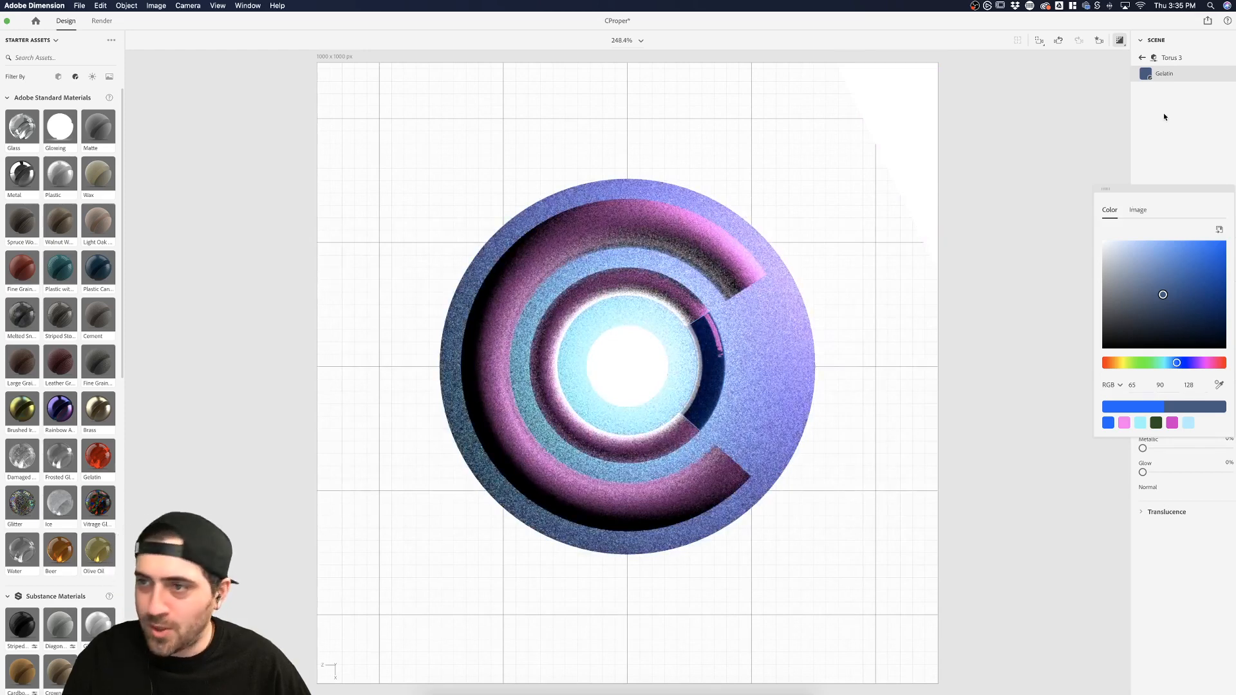
pyautogui.click(1128, 128)
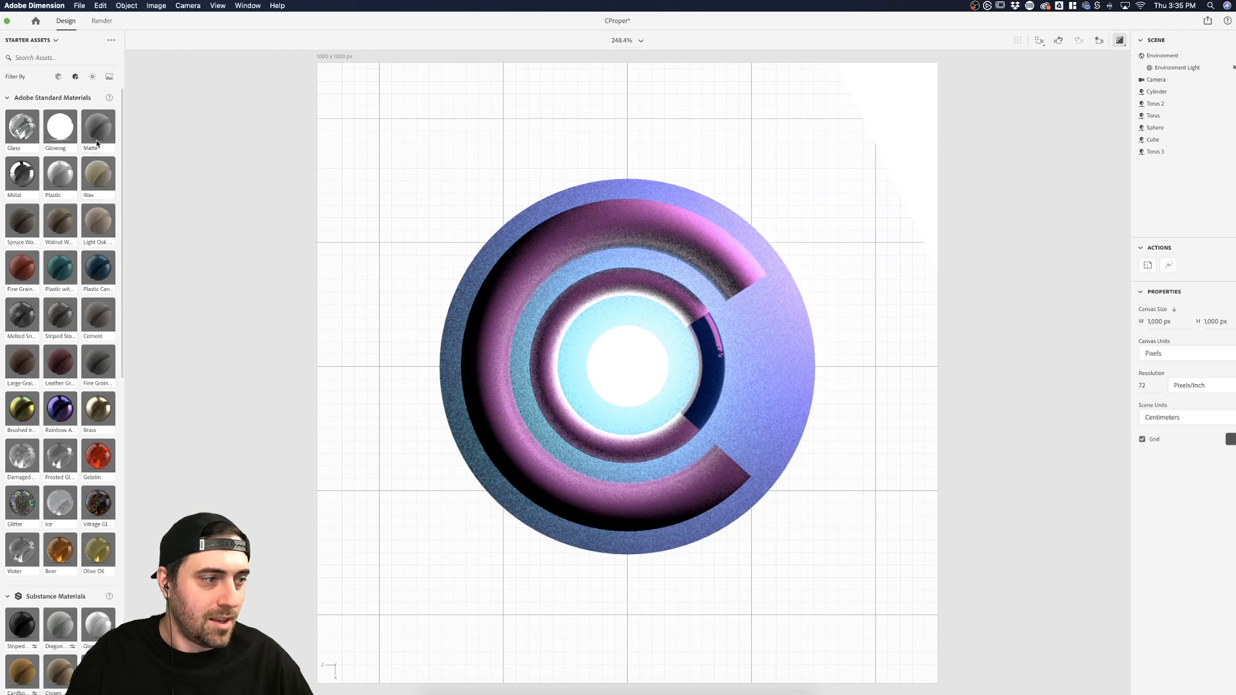
# Replace the inner arc's gelatin with the Glass material and reselect the arc
pyautogui.moveTo(35, 121); pyautogui.dragTo(704, 384)
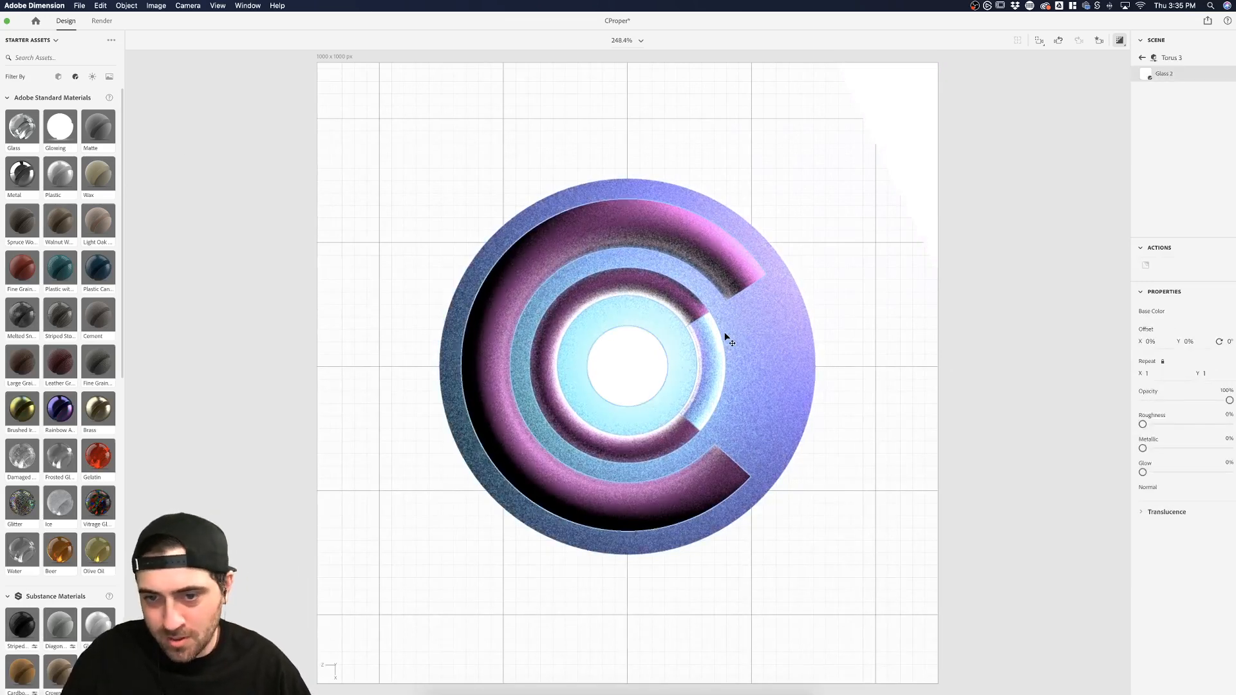
pyautogui.click(712, 394)
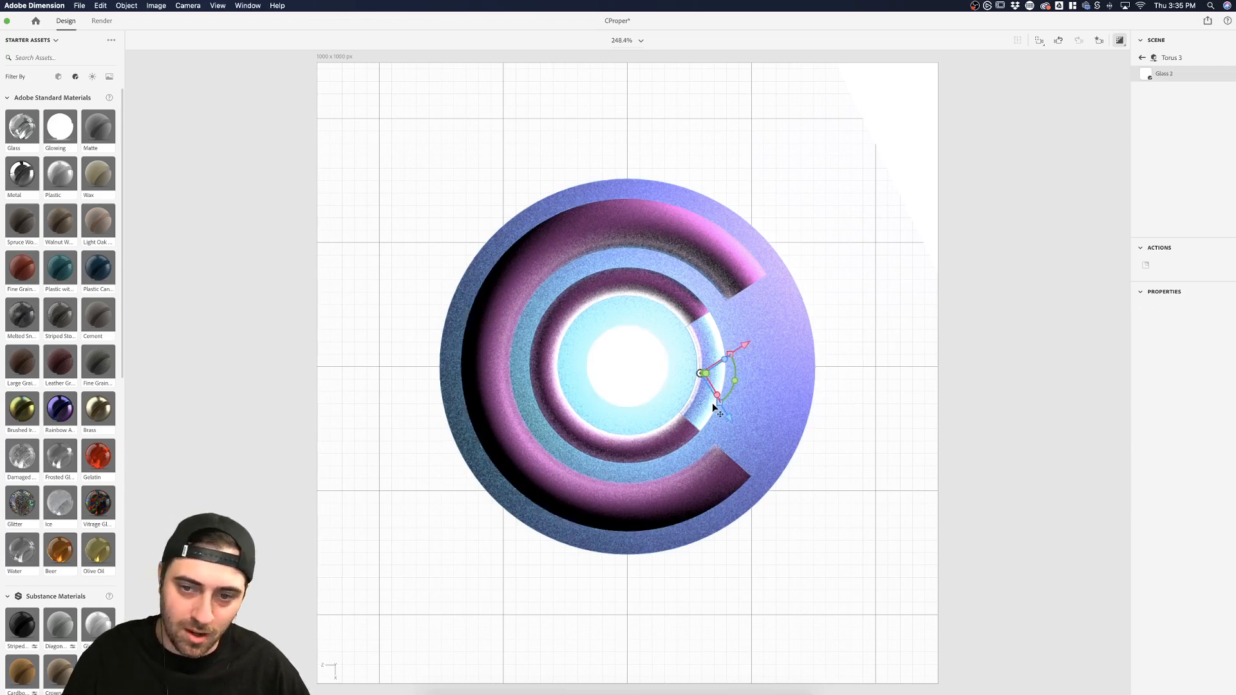
pyautogui.click(697, 377)
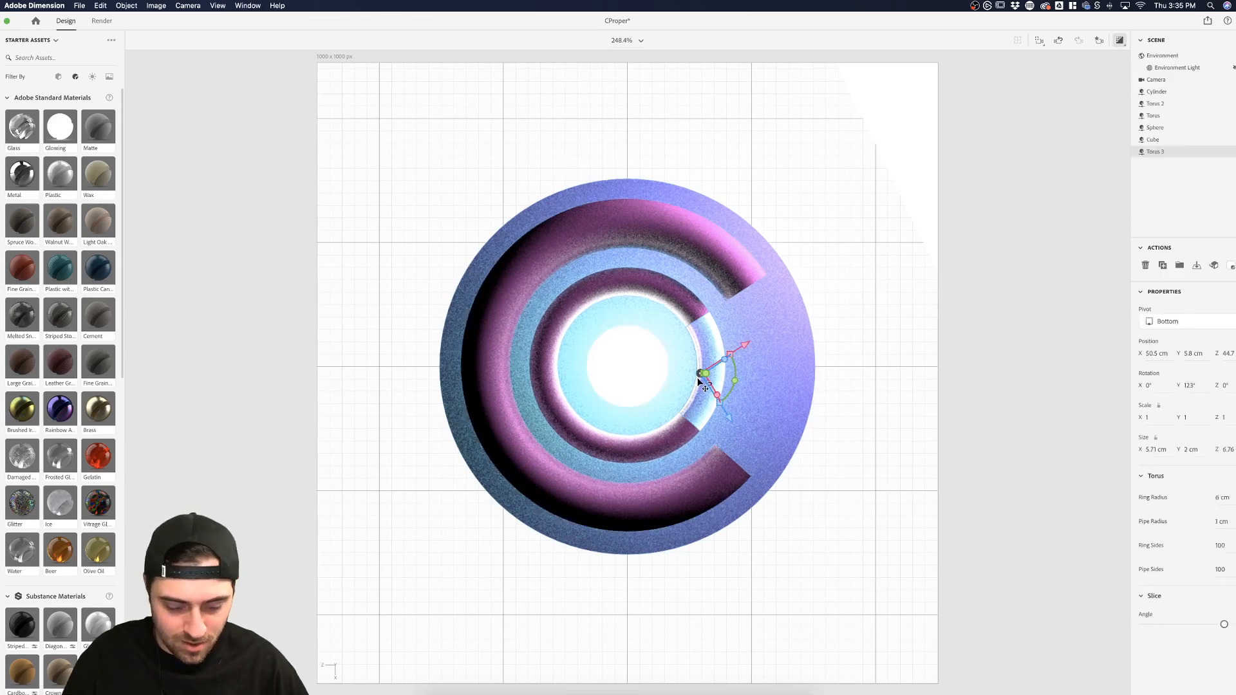
# Duplicate the outer ring and rotate the copy to 27° about Y so it covers the ring's opening
pyautogui.click(725, 273)
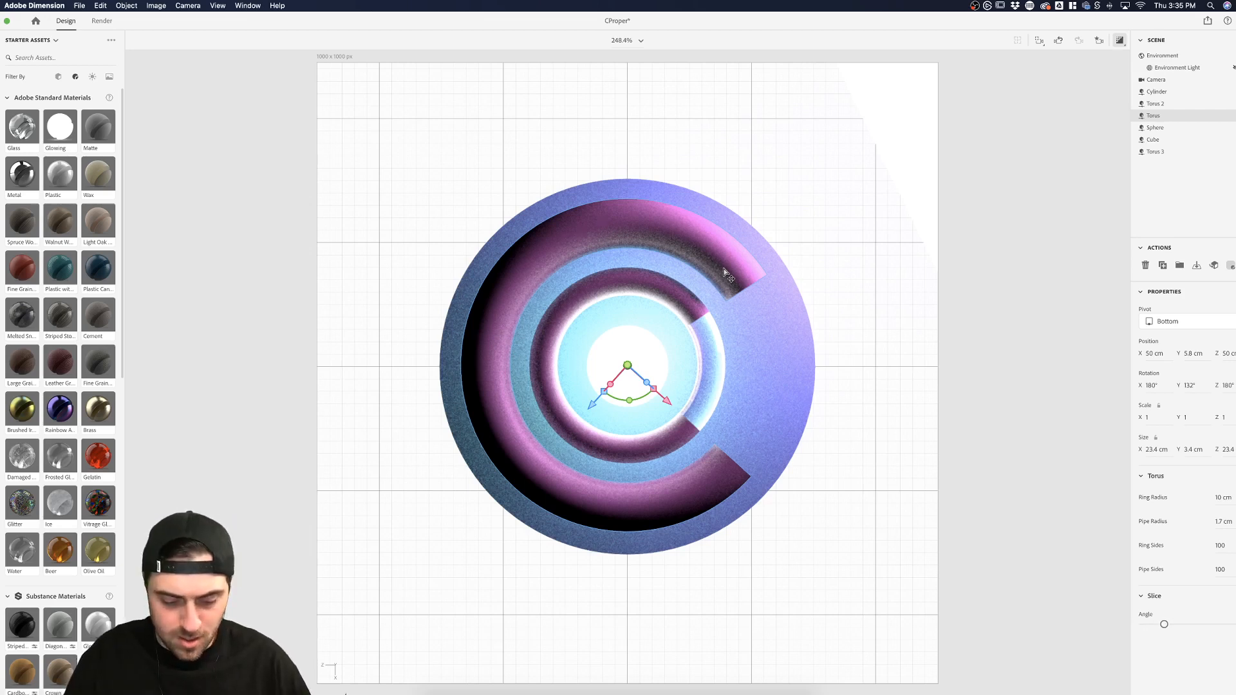
pyautogui.press('super+d')
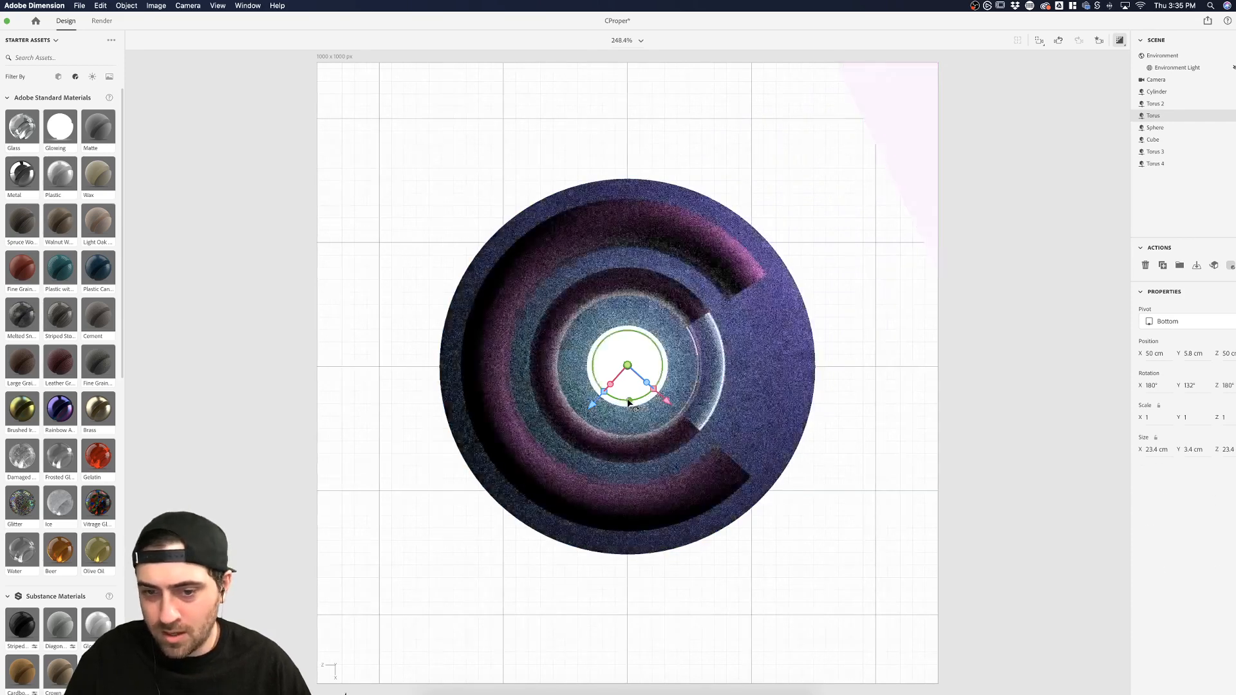
pyautogui.moveTo(629, 400); pyautogui.dragTo(666, 361)
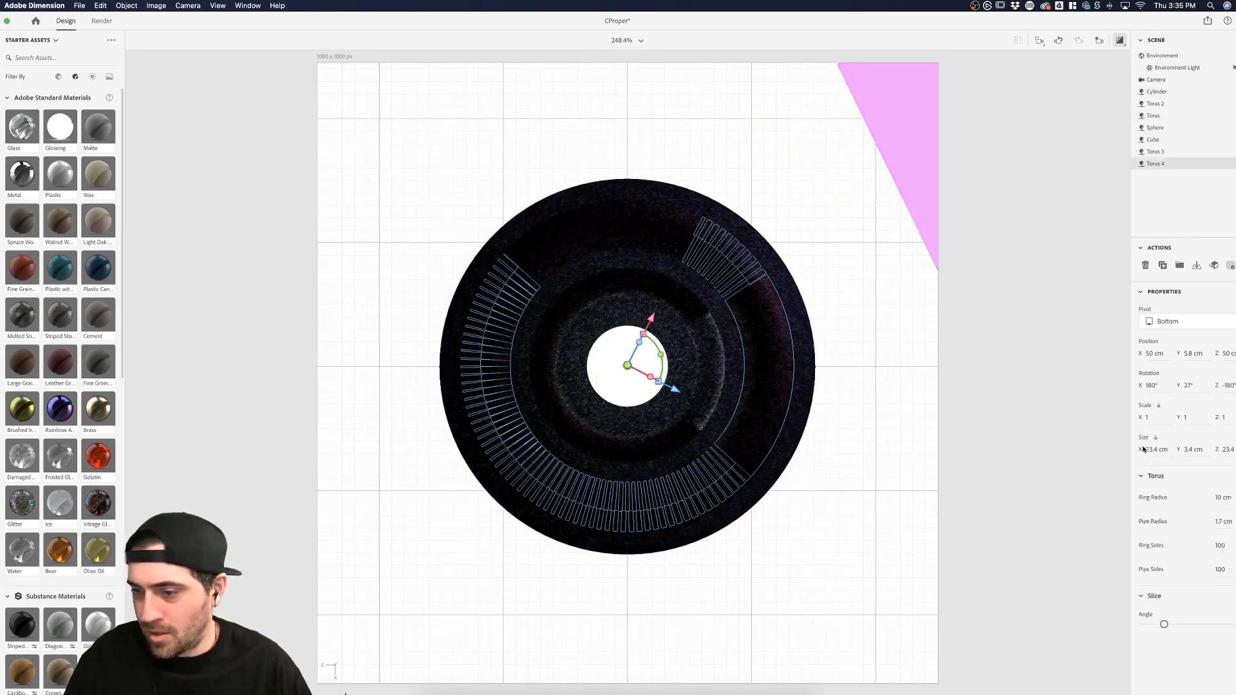
# Apply the Glass material to the outer ring's copy and increase its slice angle to reduce it to a short arc
pyautogui.moveTo(22, 127); pyautogui.dragTo(787, 367)
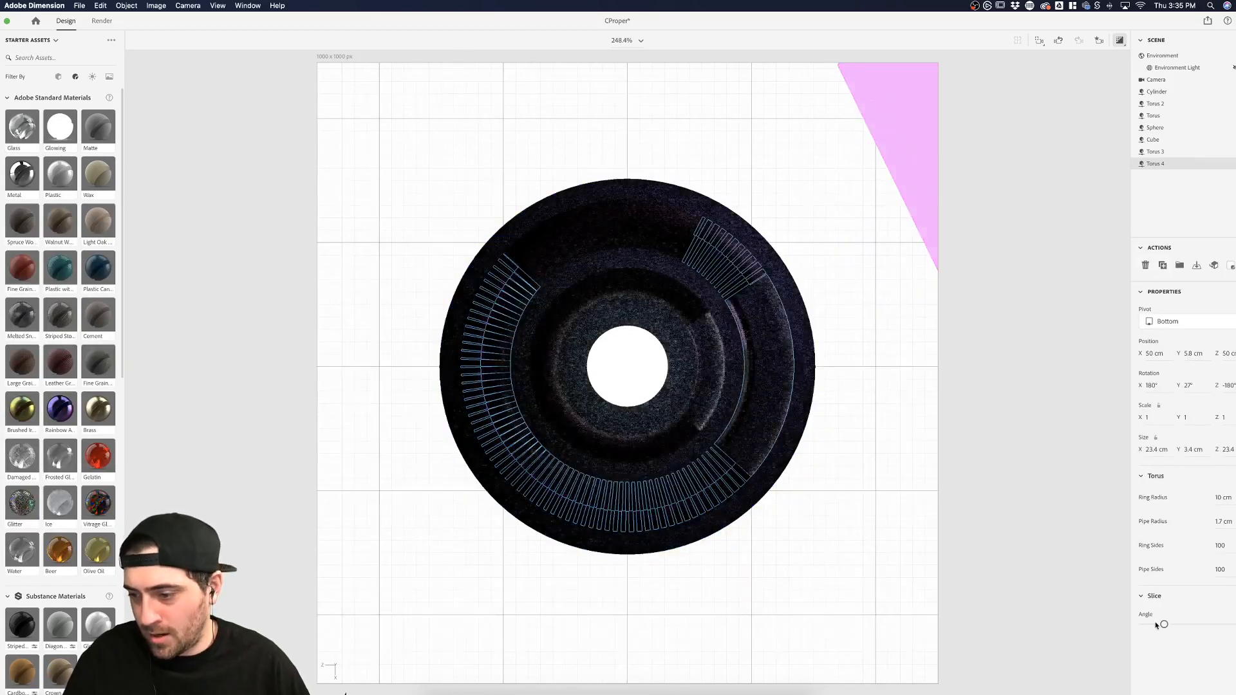
pyautogui.moveTo(1164, 626); pyautogui.dragTo(1181, 623)
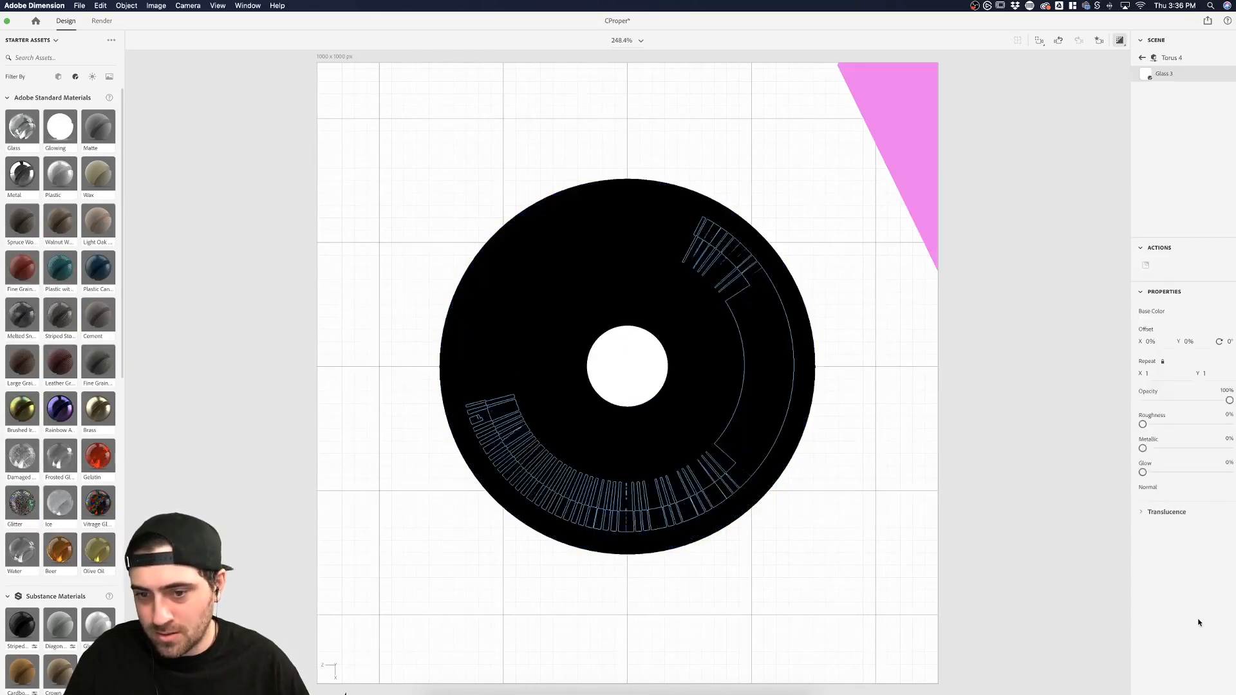
pyautogui.click(1006, 336)
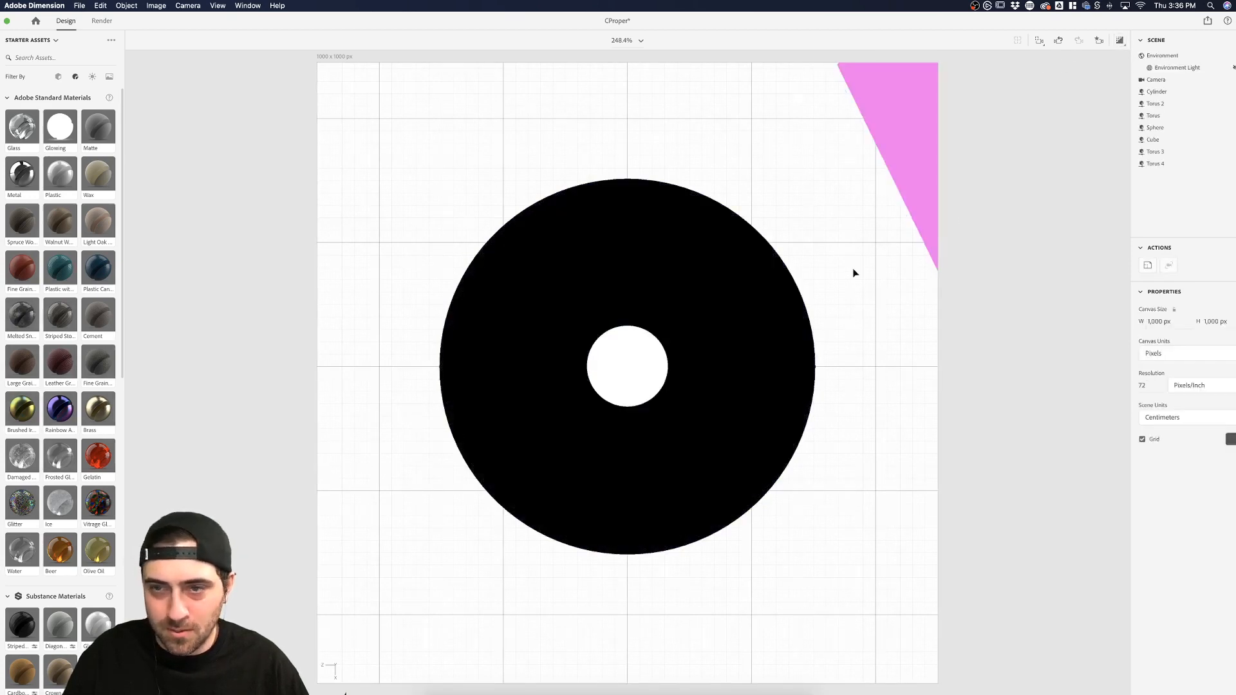
pyautogui.click(779, 337)
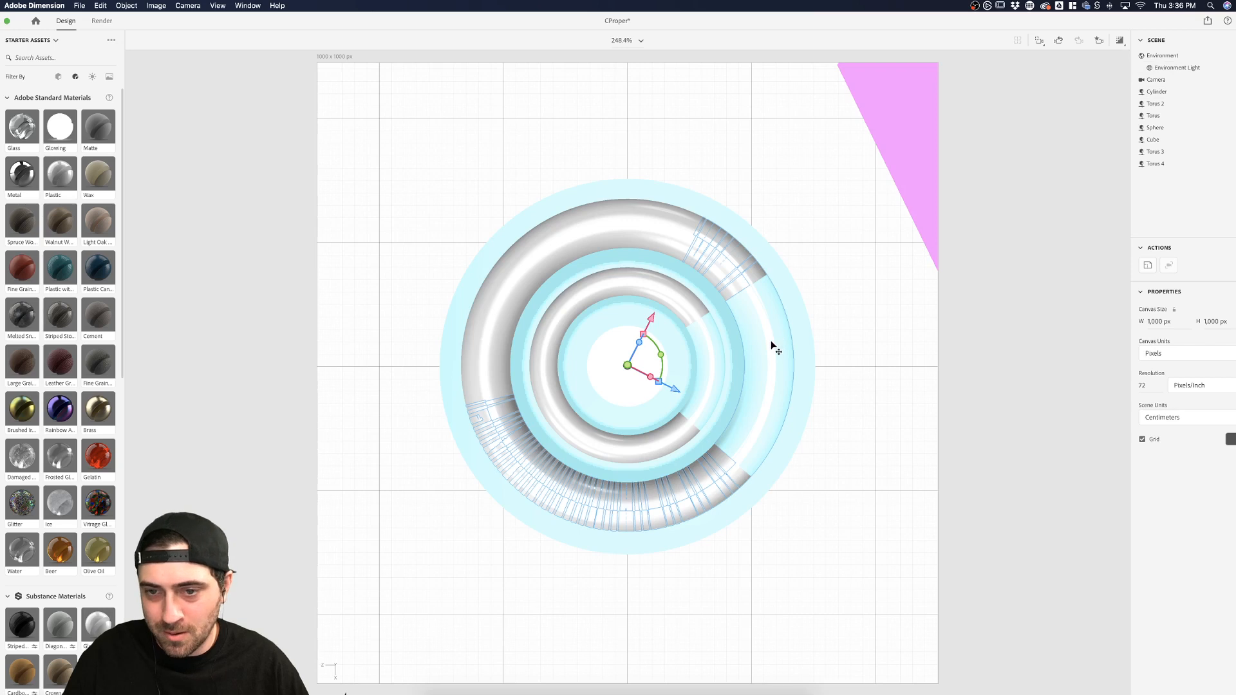
pyautogui.moveTo(1181, 624); pyautogui.dragTo(1232, 625)
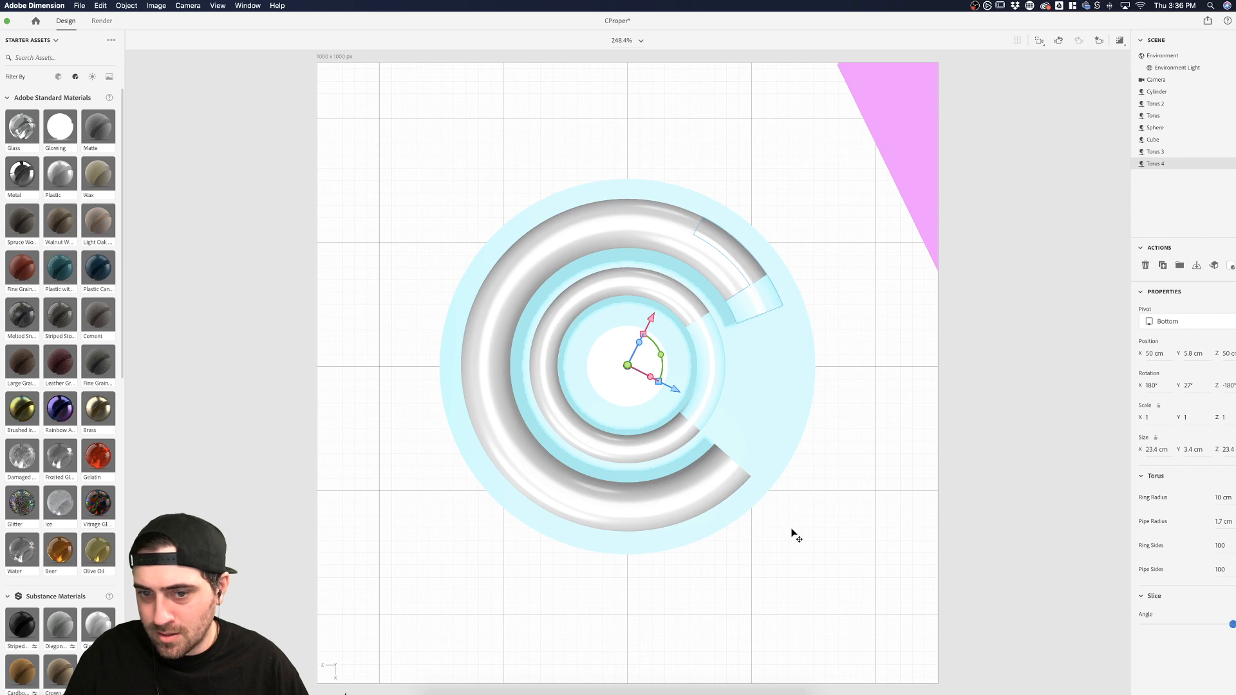
# Rotate the outer glass arc to 57° about Y and reduce its slice angle so it fills the outer ring's opening
pyautogui.moveTo(662, 355); pyautogui.dragTo(663, 379)
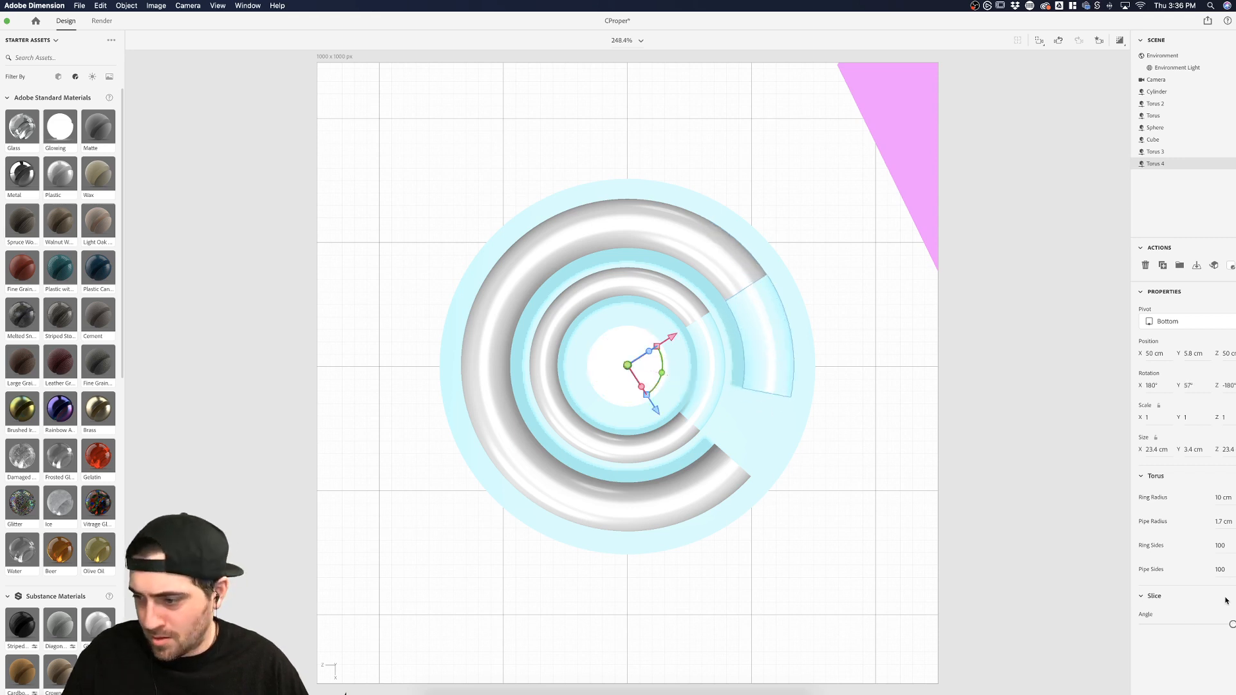
pyautogui.moveTo(1233, 624); pyautogui.dragTo(1224, 626)
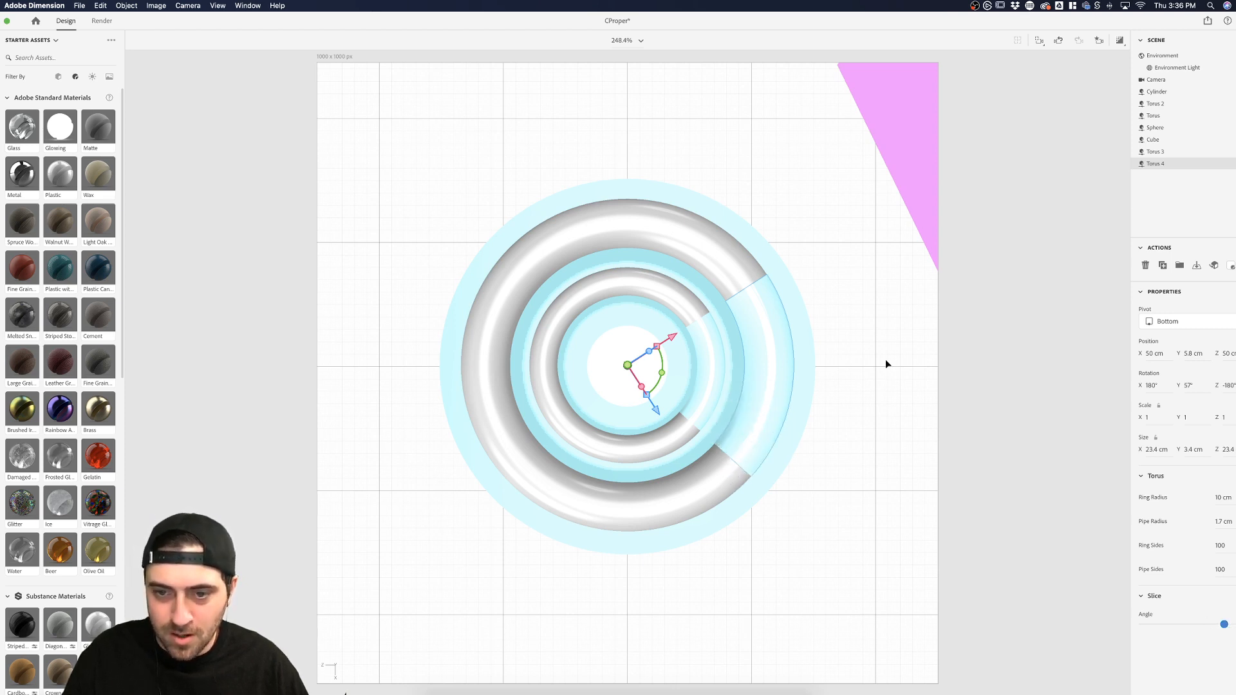
pyautogui.click(1038, 311)
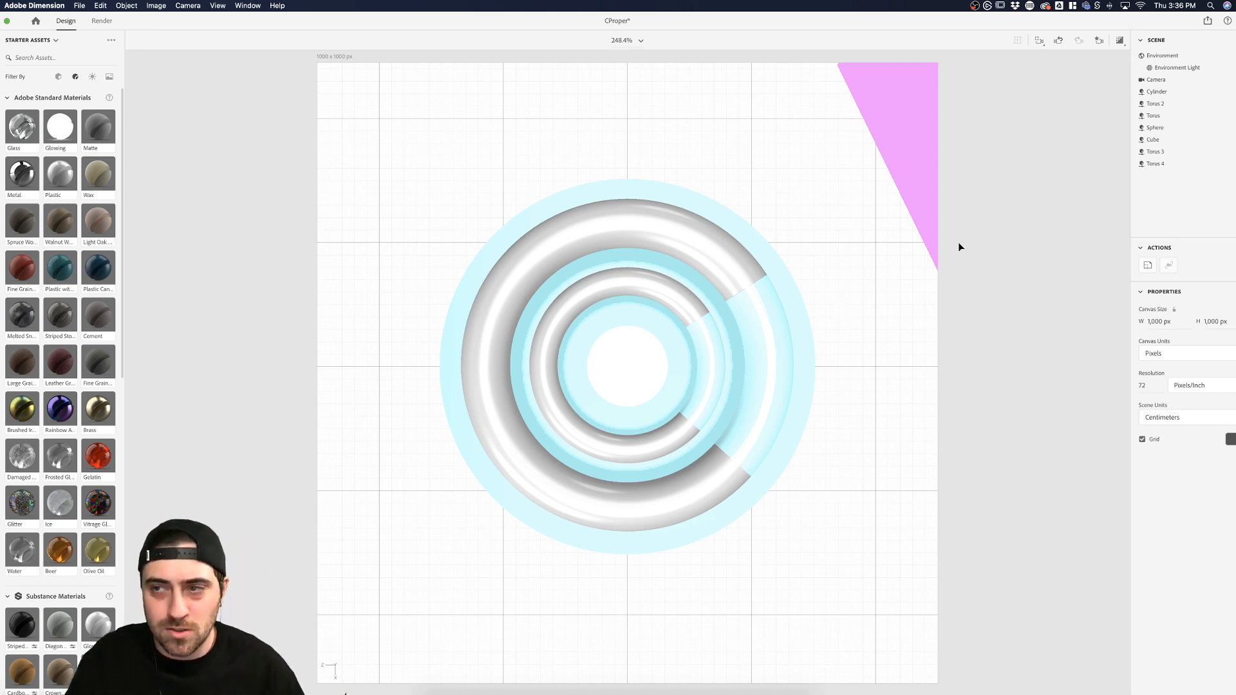
# Preview the rendered emblem with the environment light hidden and shown again, and end the render preview
pyautogui.click(1119, 40)
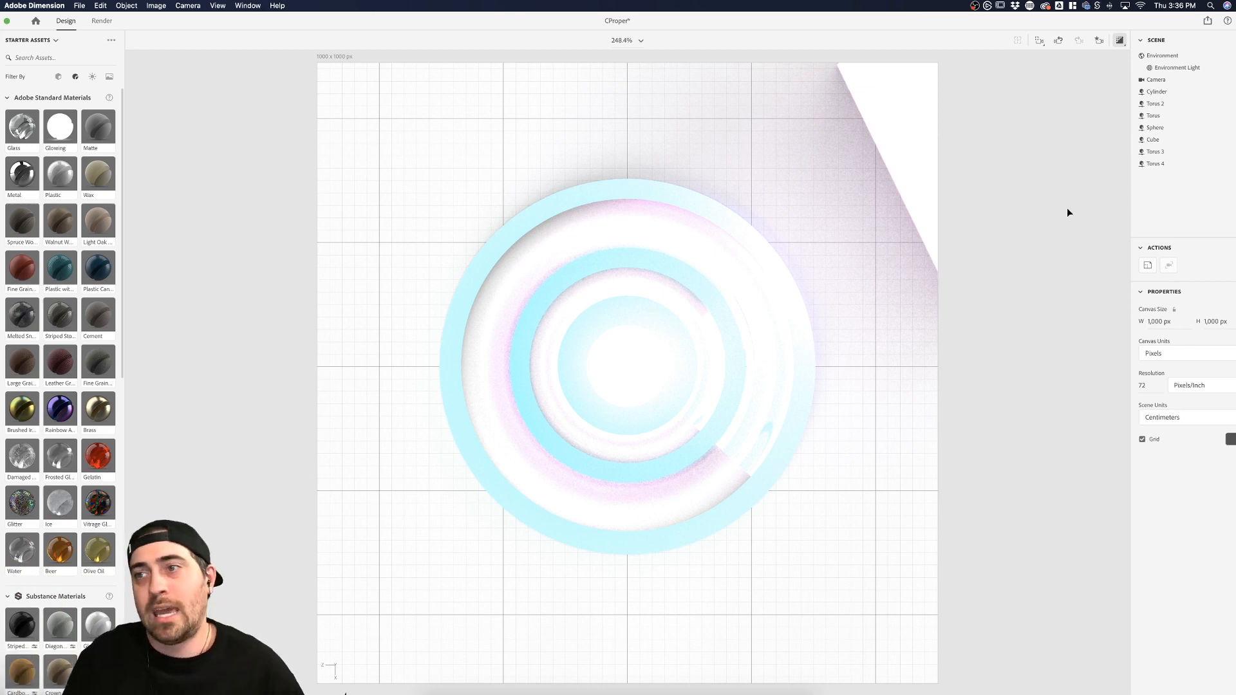
pyautogui.click(1234, 70)
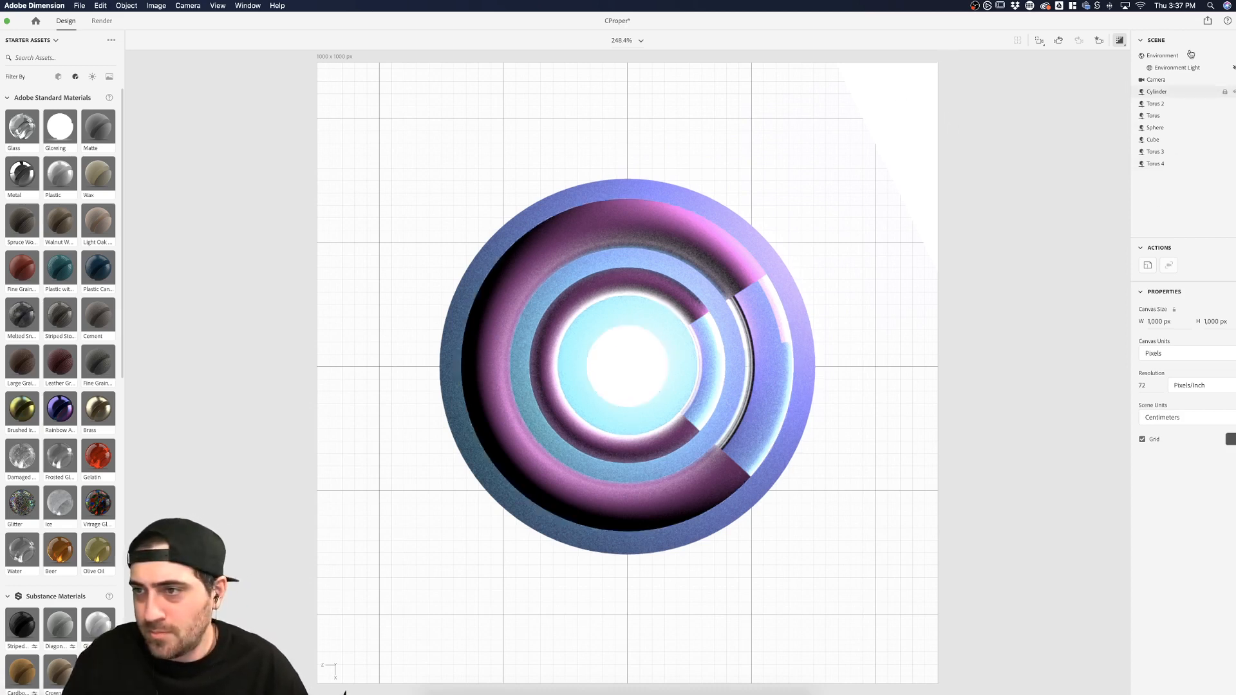
pyautogui.click(1235, 69)
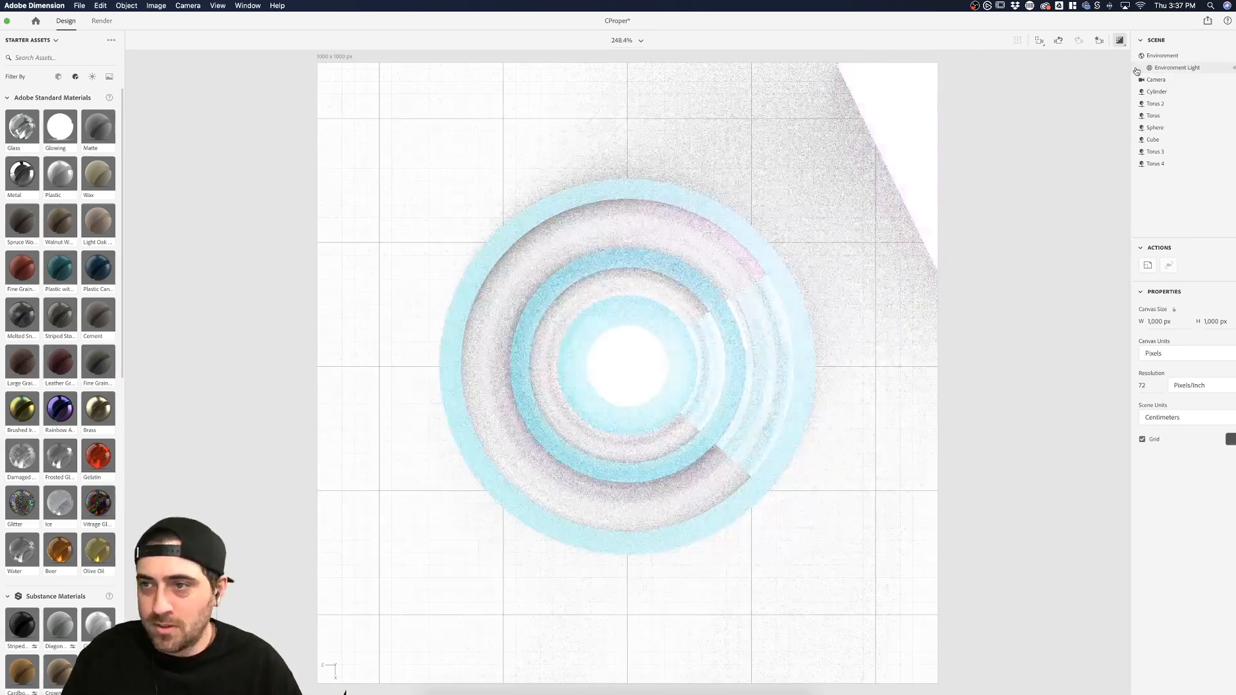
pyautogui.click(1120, 40)
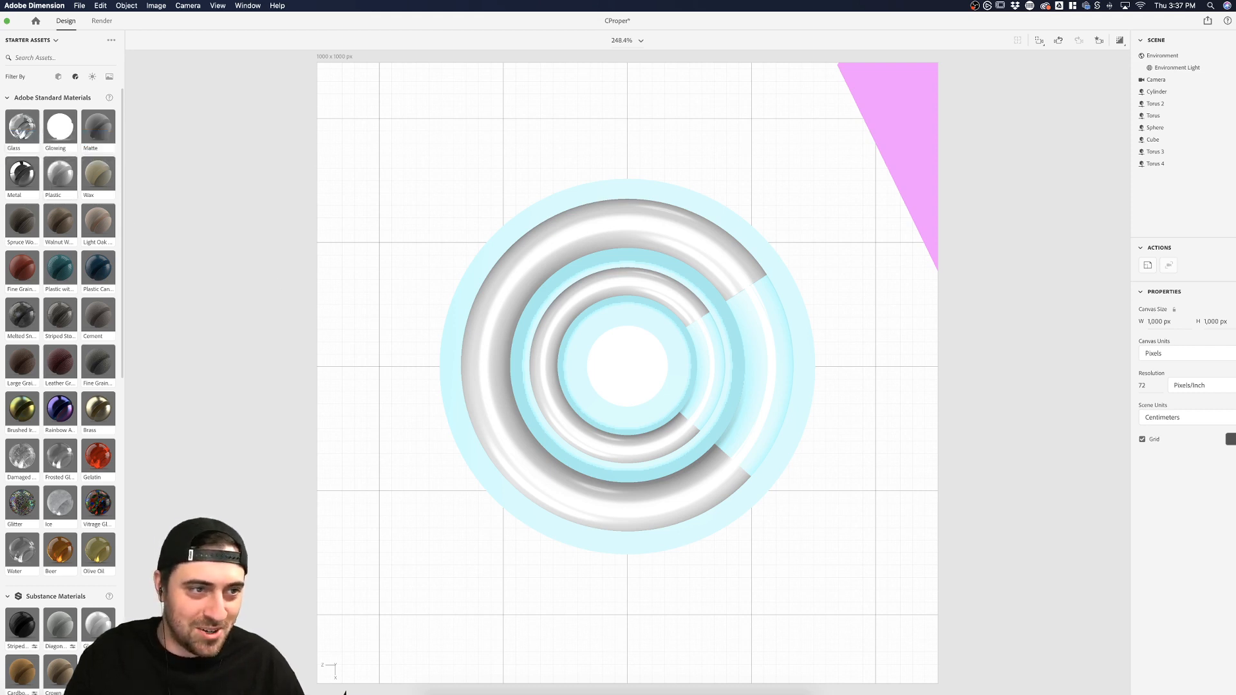
# Duplicate the outer ring and set the copy's pipe radius to 1.8 cm
pyautogui.click(674, 253)
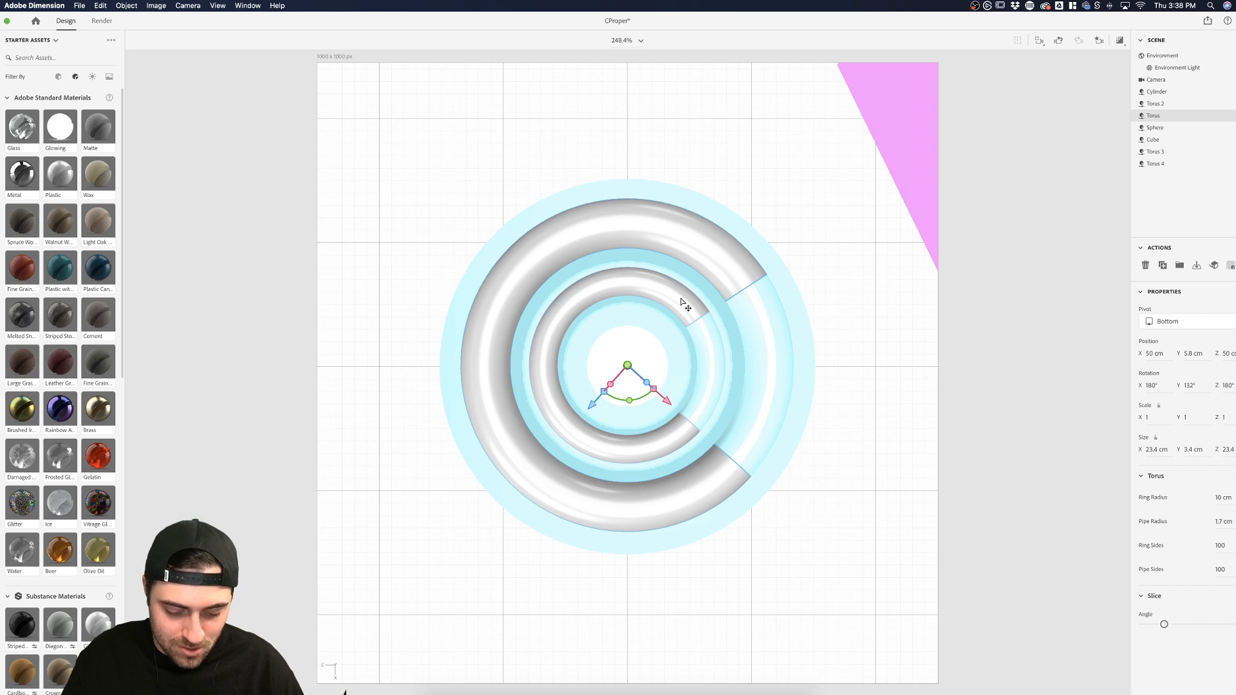
pyautogui.press('super+d')
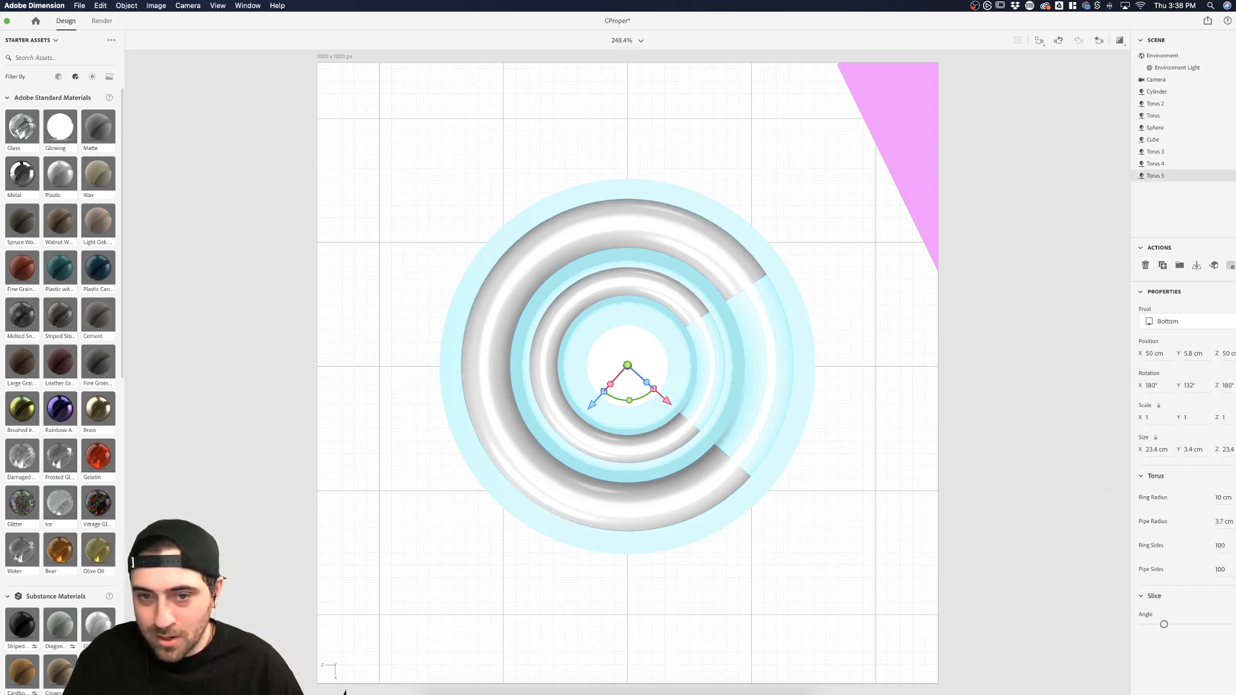
pyautogui.moveTo(1221, 522); pyautogui.dragTo(1231, 522)
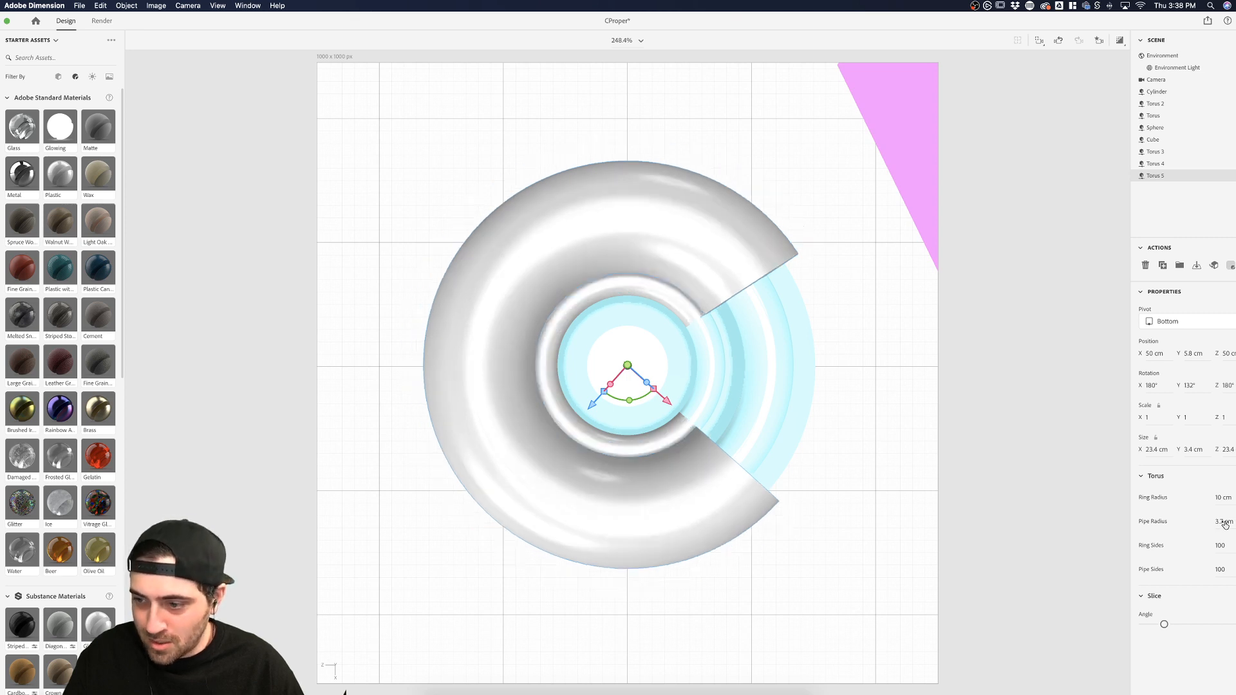
pyautogui.click(1224, 521)
pyautogui.write('1')
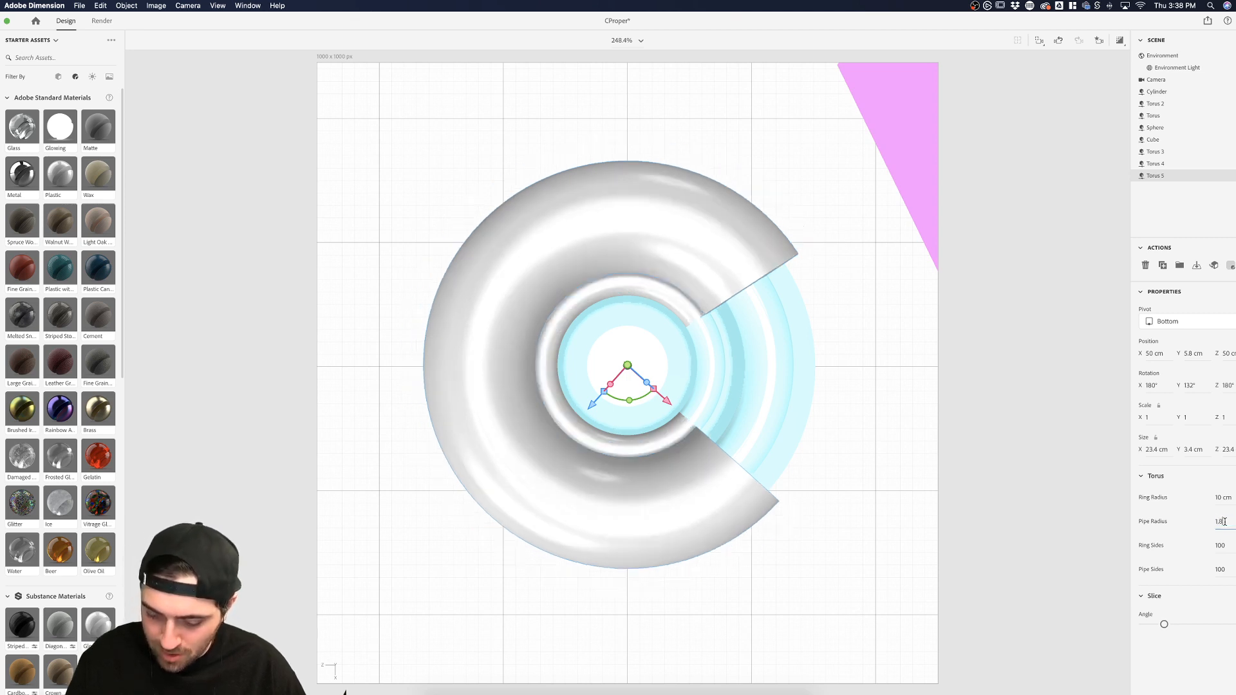
pyautogui.write('.8')
pyautogui.press('Return')
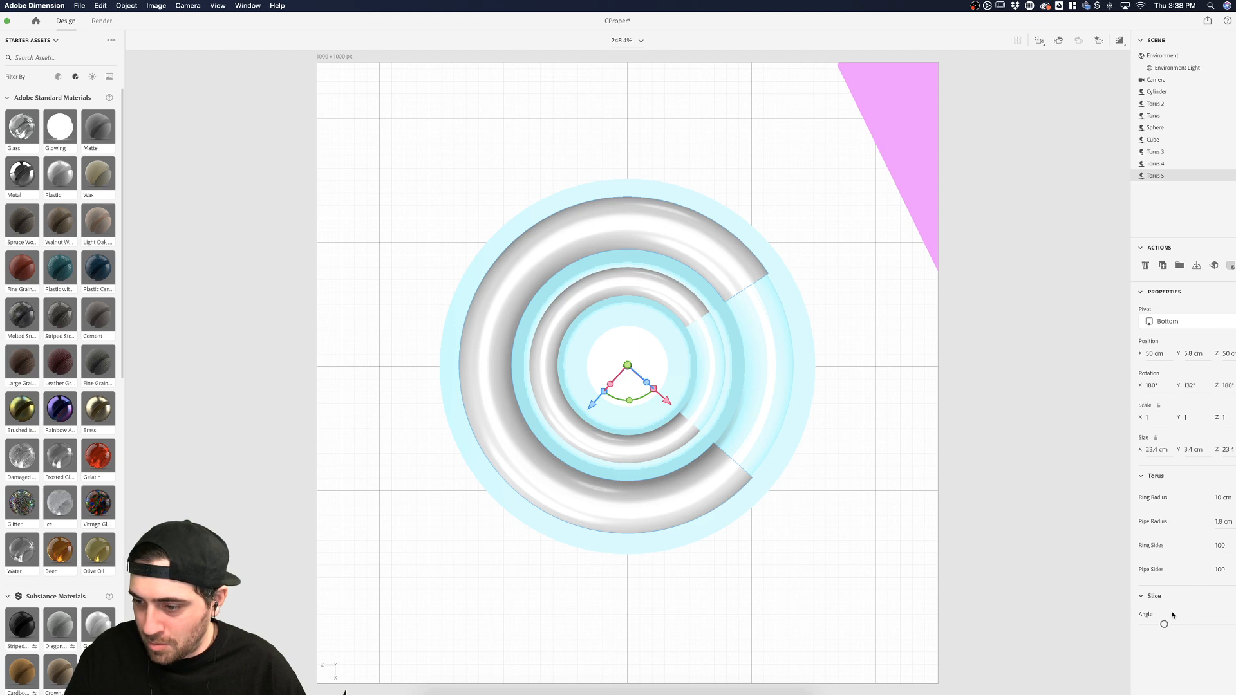
# Slice the thicker copy down to a narrow band at the lower end of the opening and apply the Metal material
pyautogui.moveTo(1165, 627); pyautogui.dragTo(1235, 624)
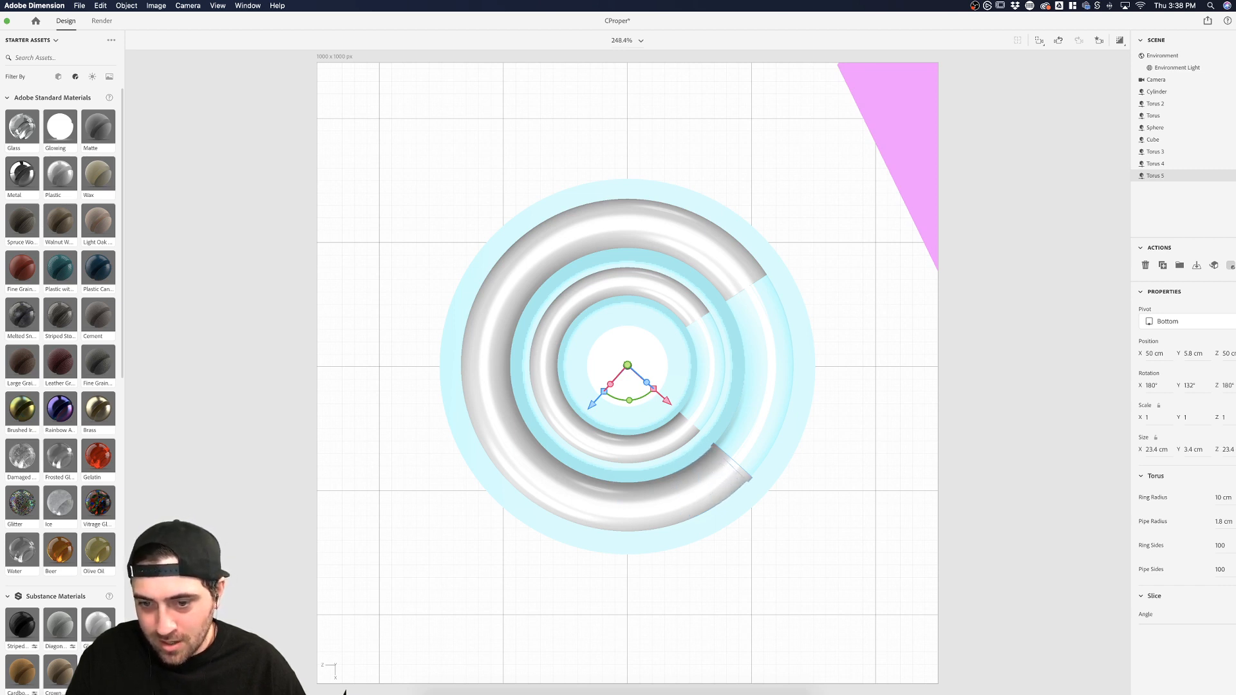
pyautogui.moveTo(1235, 624); pyautogui.dragTo(1235, 624)
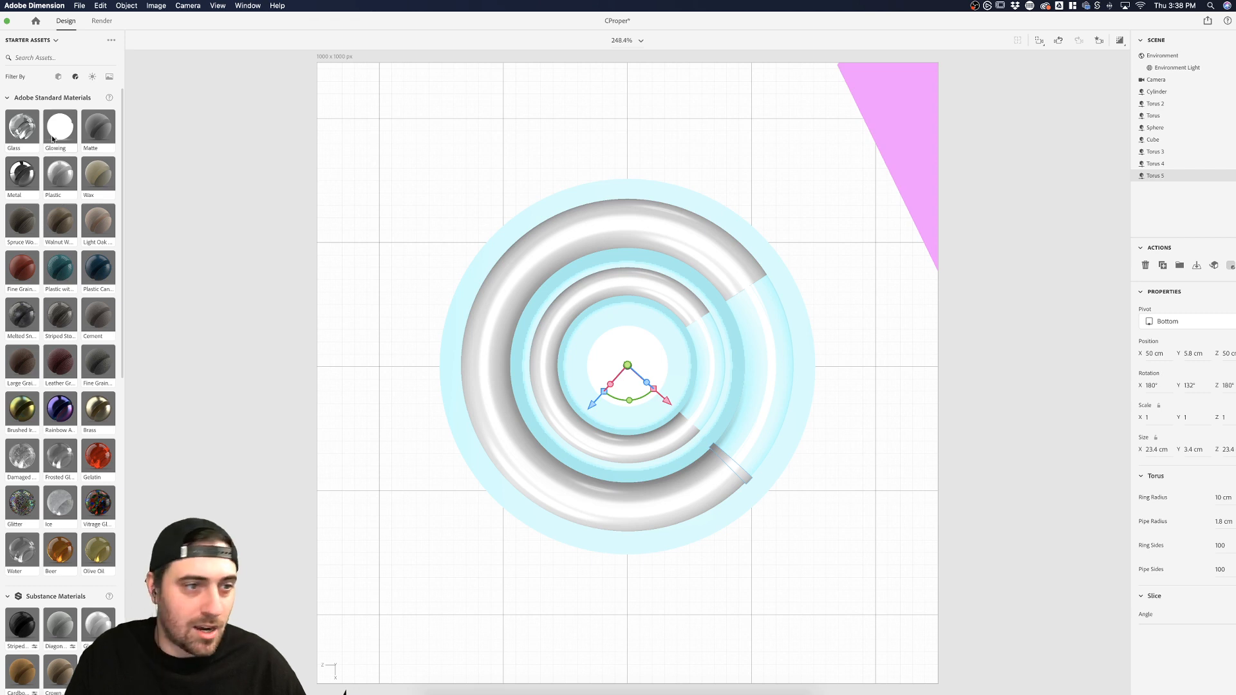
pyautogui.moveTo(22, 164); pyautogui.dragTo(738, 471)
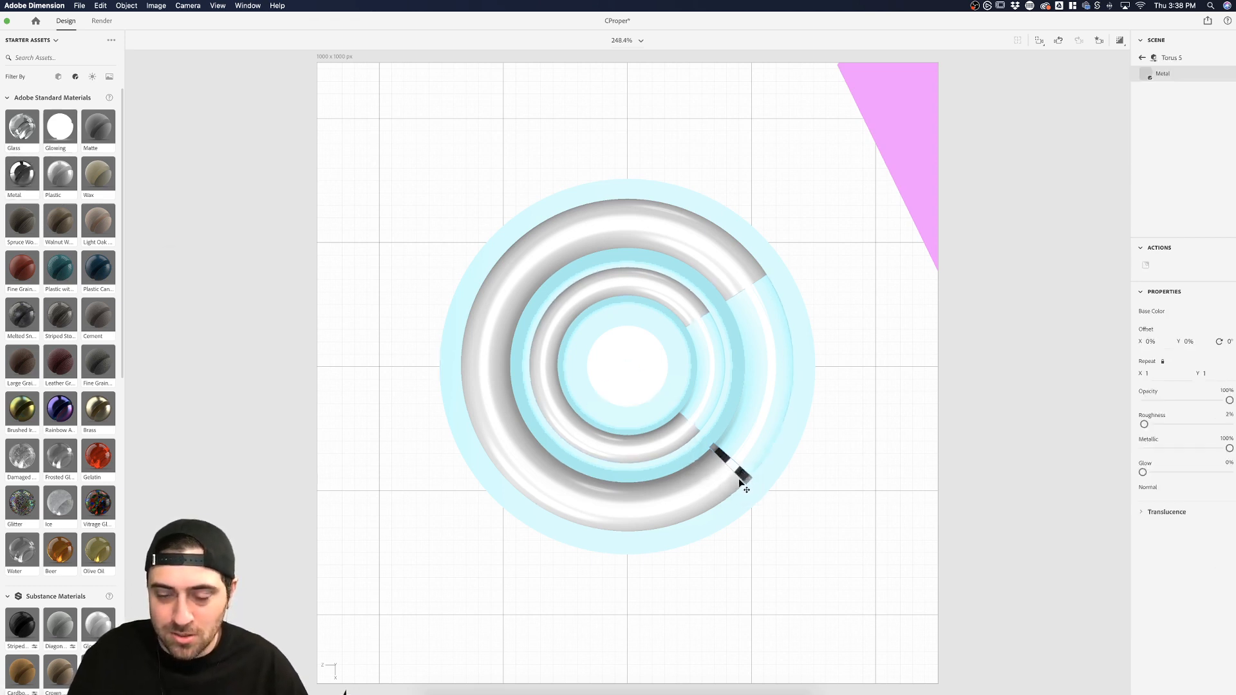
pyautogui.click(744, 478)
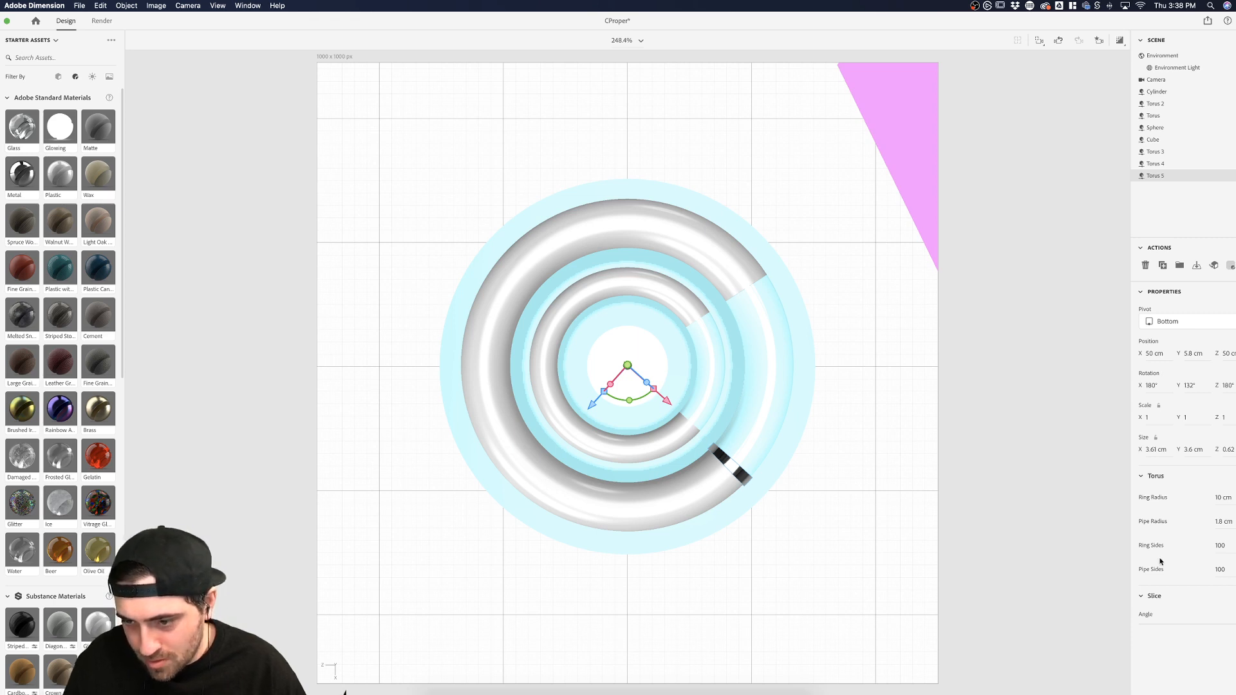
pyautogui.click(1075, 540)
# Duplicate the metal band and lower the copy's slice angle to its minimum so it forms a full ring
pyautogui.click(740, 483)
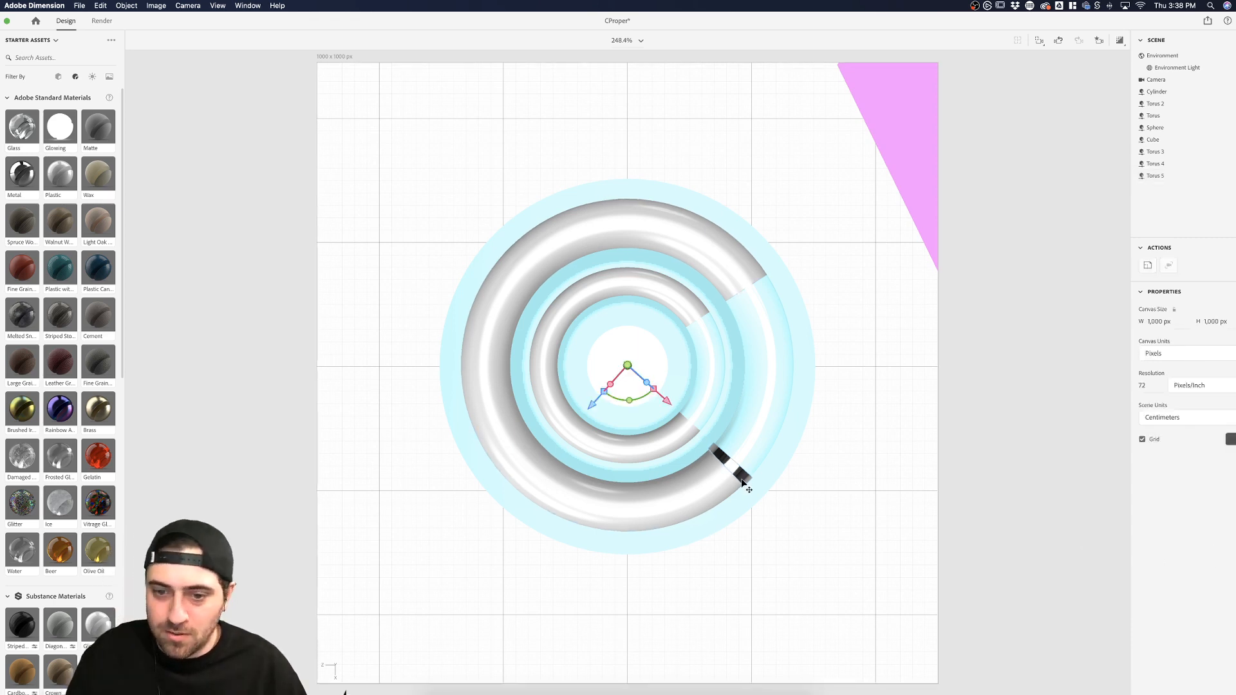
pyautogui.press('super+d')
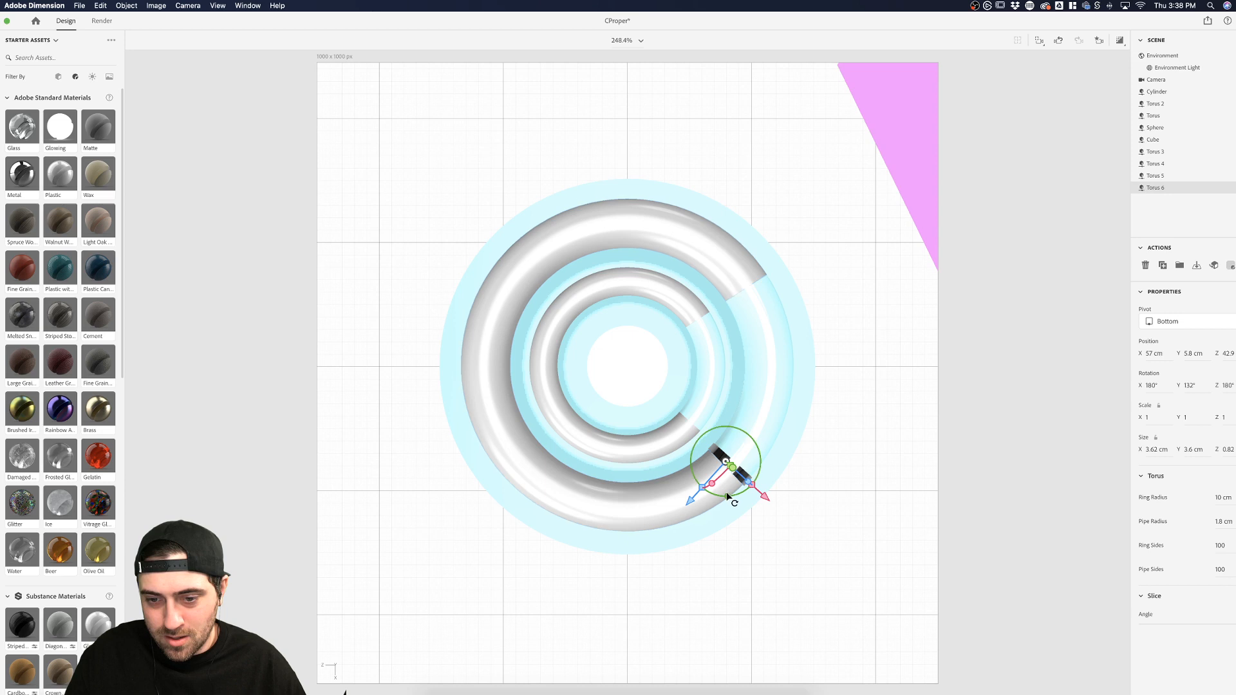
pyautogui.click(1144, 624)
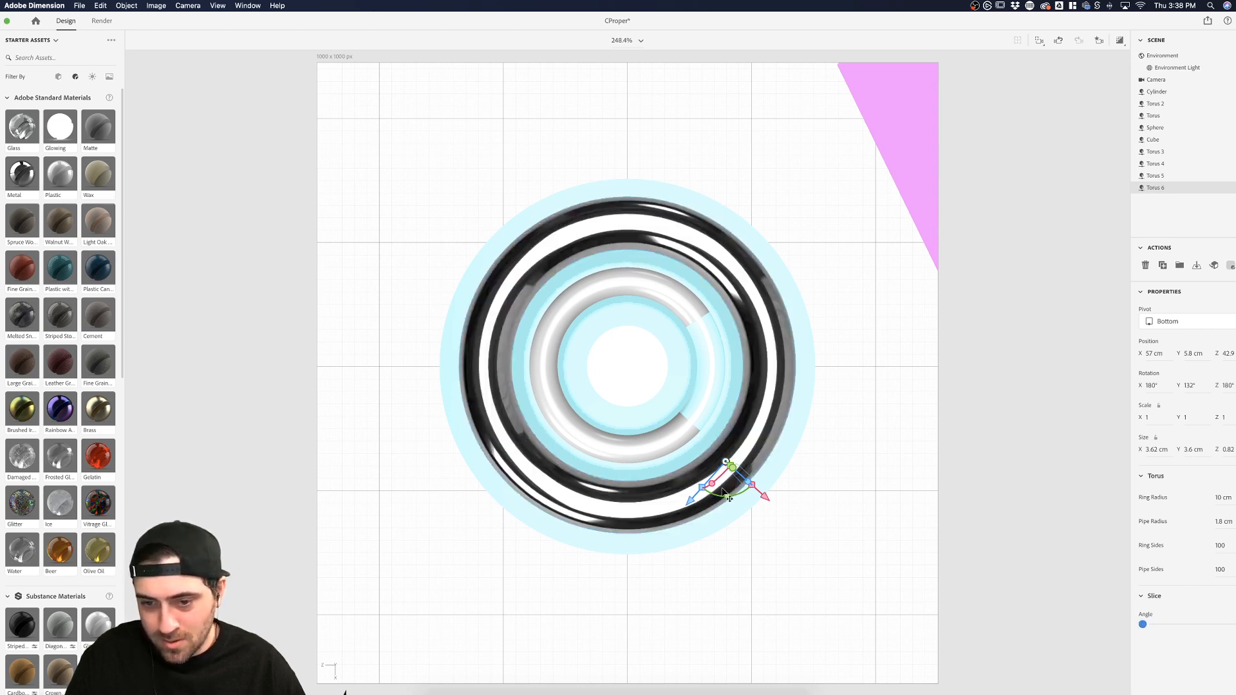
# Undo a trial rotation of the full metal ring and set its pivot to Center
pyautogui.moveTo(728, 497); pyautogui.dragTo(782, 461)
pyautogui.press('super+z')
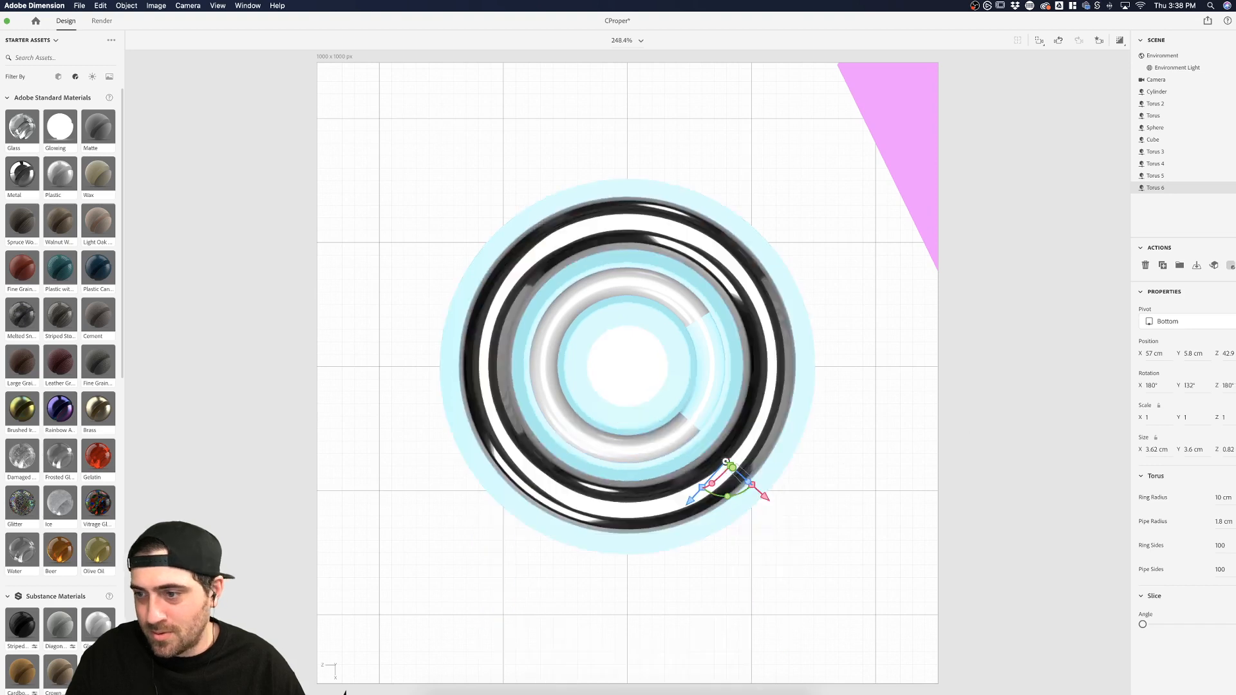
pyautogui.click(1199, 319)
pyautogui.click(1166, 336)
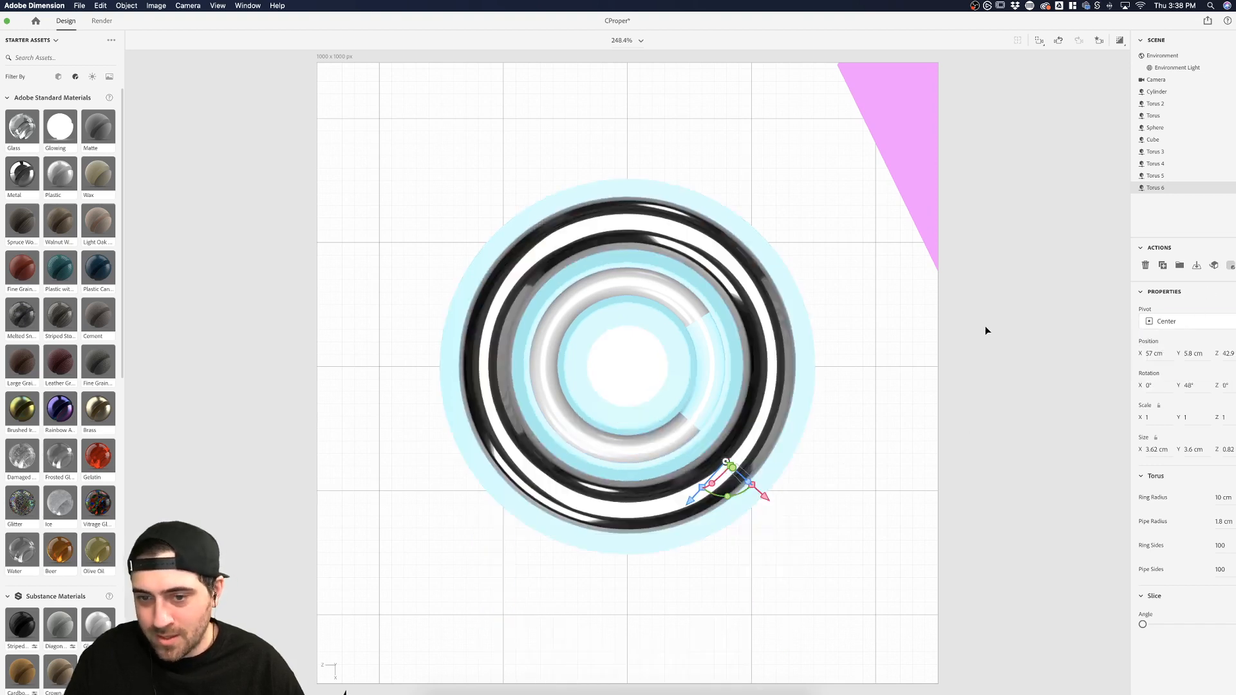
pyautogui.click(1010, 342)
pyautogui.click(768, 407)
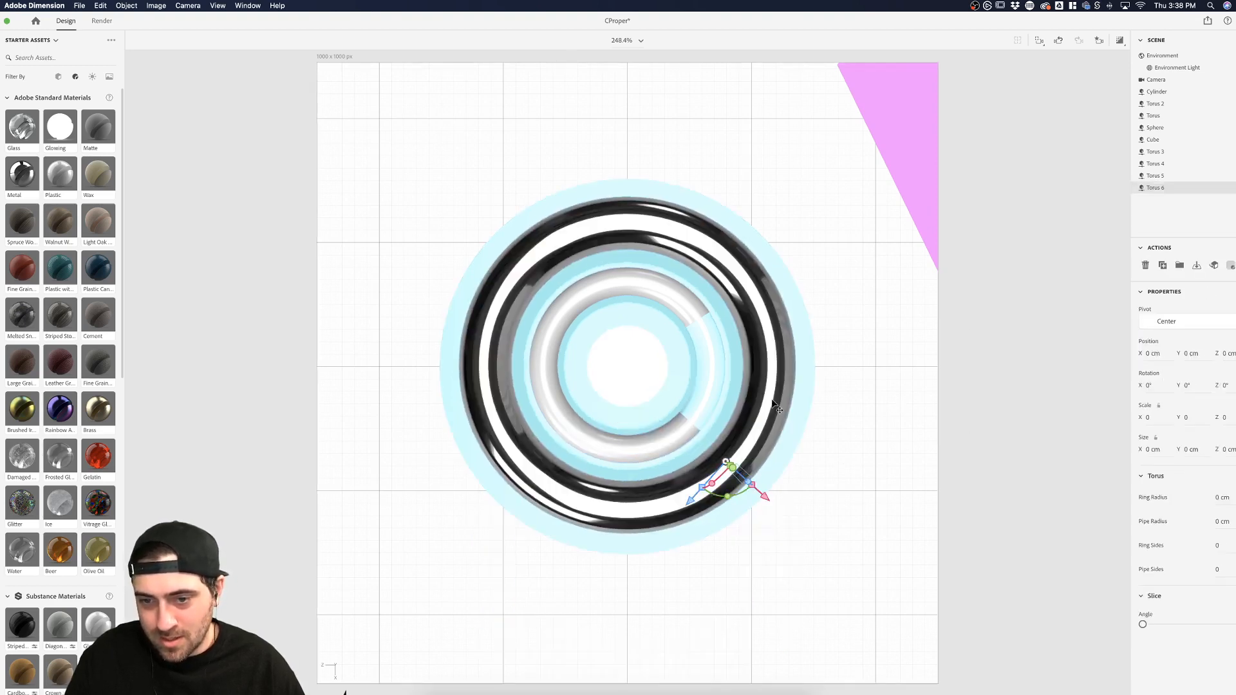
pyautogui.moveTo(774, 406); pyautogui.dragTo(822, 362)
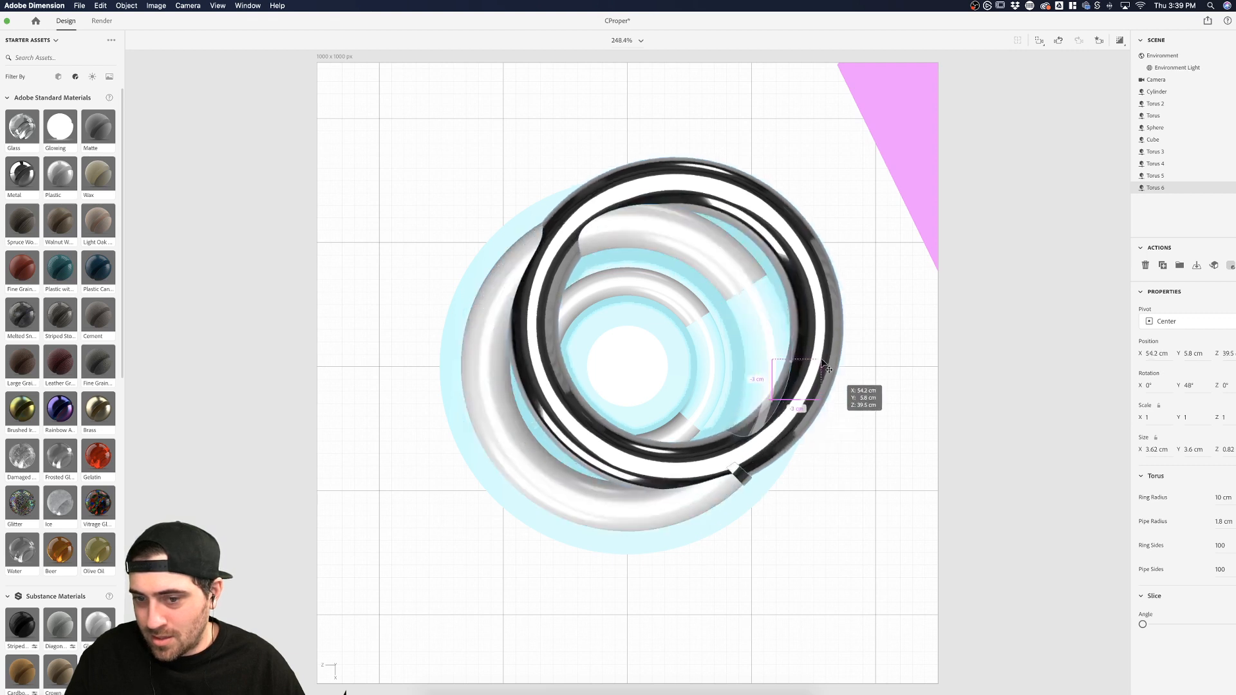
pyautogui.press('super+z')
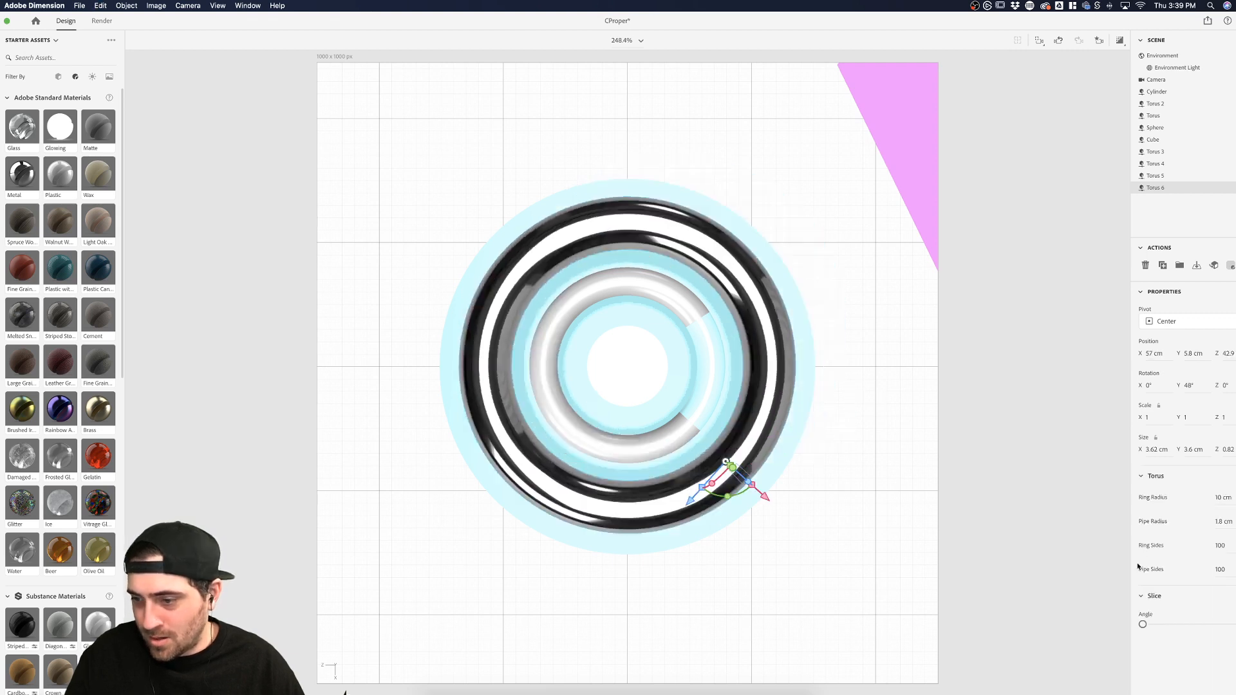
# Try the Top pivot on the full metal ring and return the pivot to Center
pyautogui.click(1175, 324)
pyautogui.click(1176, 338)
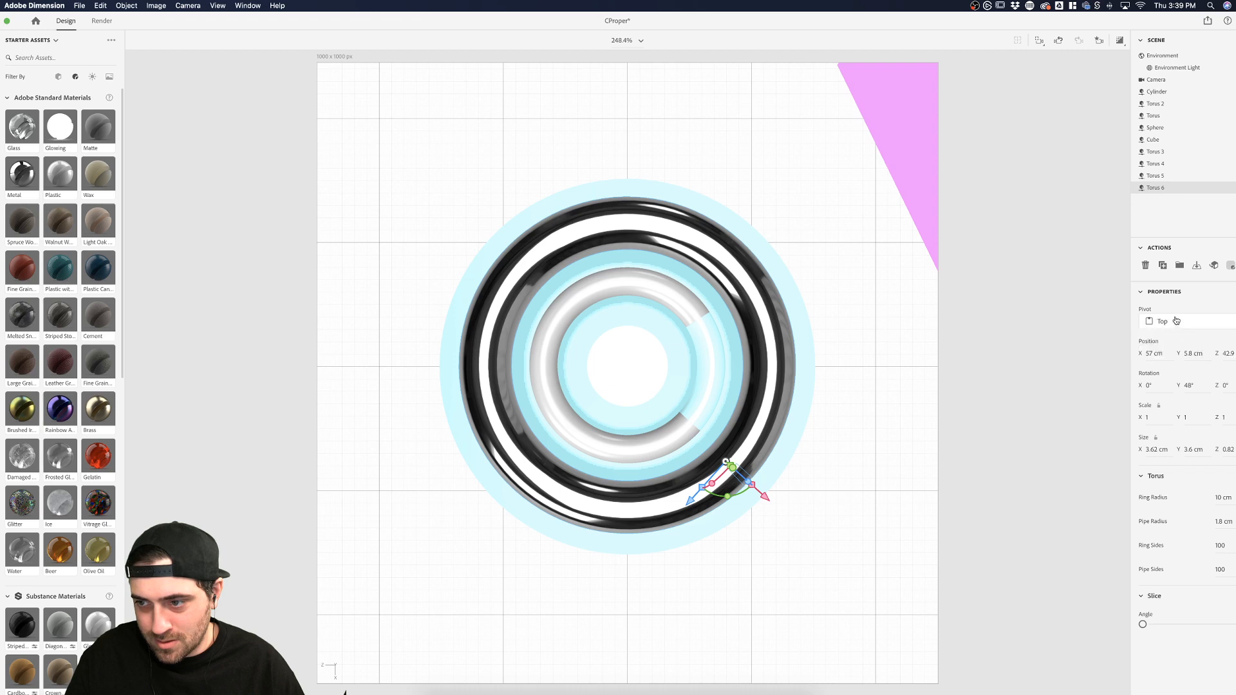
pyautogui.click(1176, 321)
pyautogui.click(1168, 355)
pyautogui.moveTo(1143, 624)
pyautogui.mouseDown()
pyautogui.moveTo(1178, 627)
pyautogui.moveTo(1141, 625)
pyautogui.mouseUp()
pyautogui.moveTo(725, 494); pyautogui.dragTo(760, 495)
pyautogui.press('super+z')
# Undo the trial moves of the full metal ring and reselect it so its pivot sits at the emblem's center
pyautogui.moveTo(724, 334); pyautogui.dragTo(536, 334)
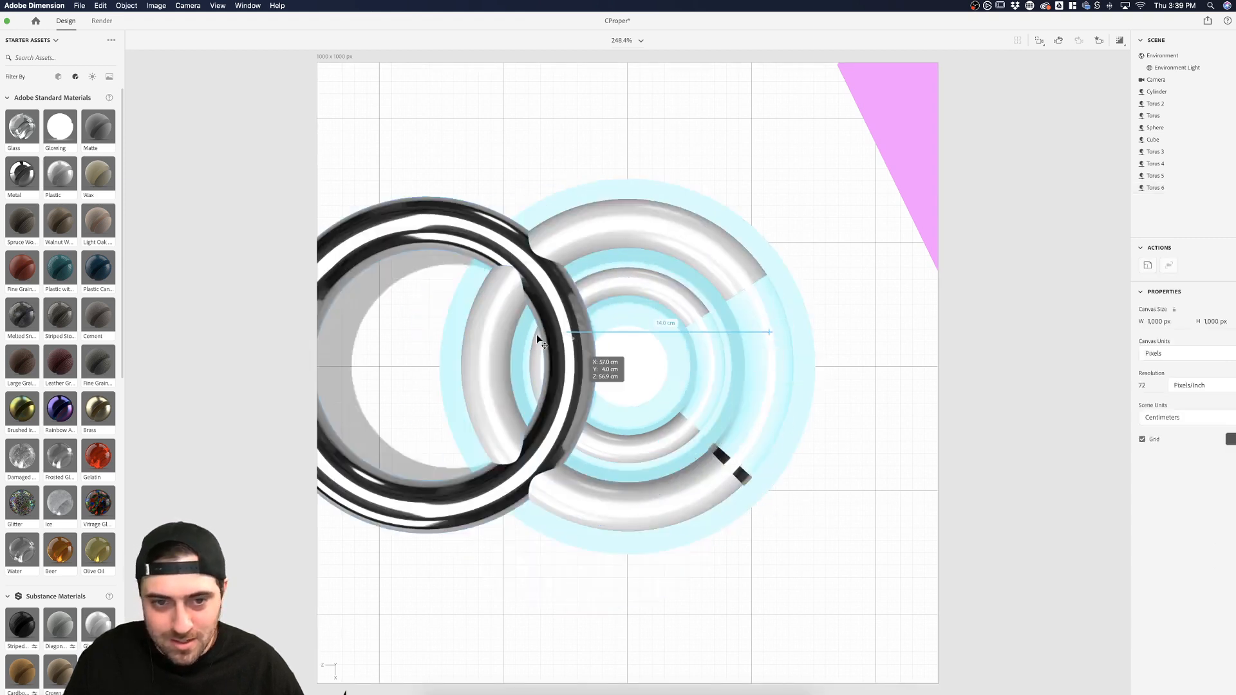
pyautogui.click(582, 619)
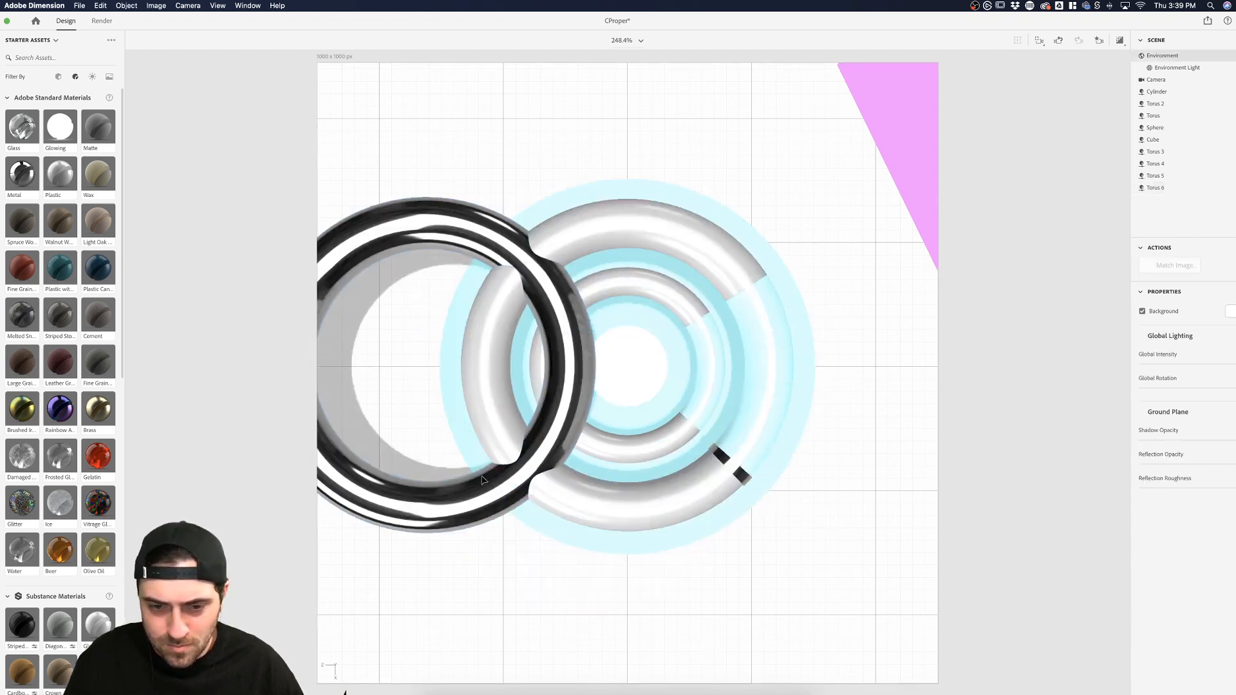
pyautogui.click(411, 504)
pyautogui.press('super+z')
pyautogui.press('super+z')
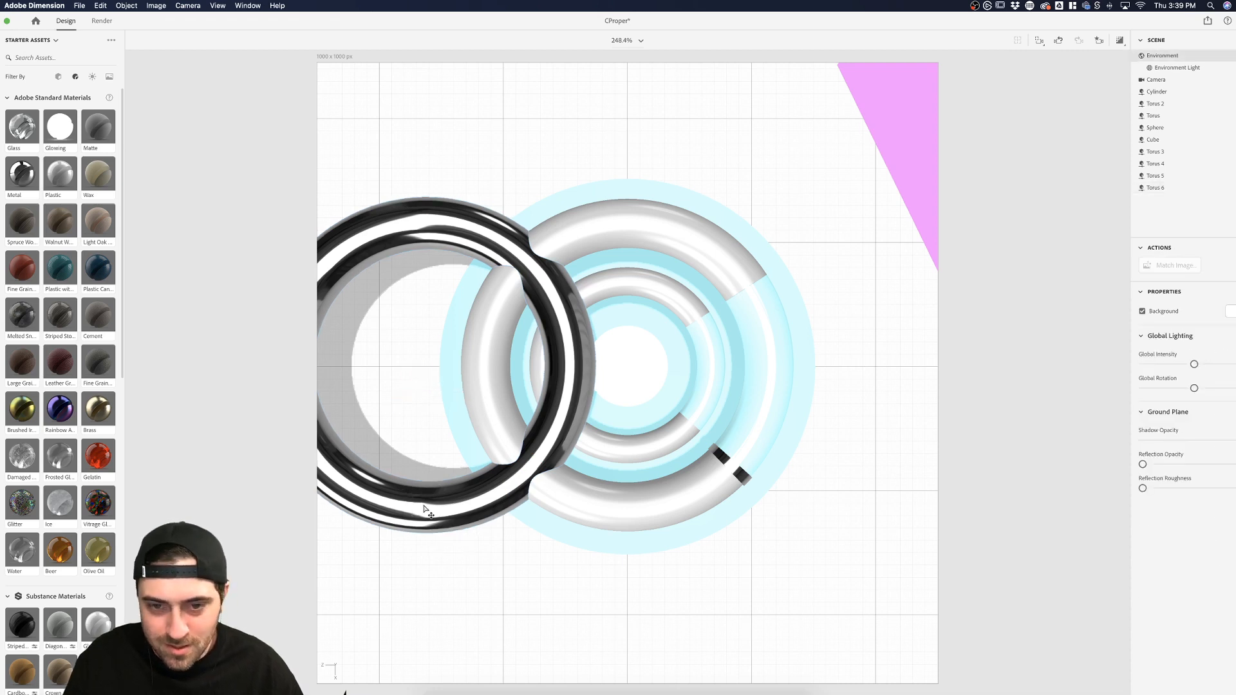
pyautogui.press('super+z')
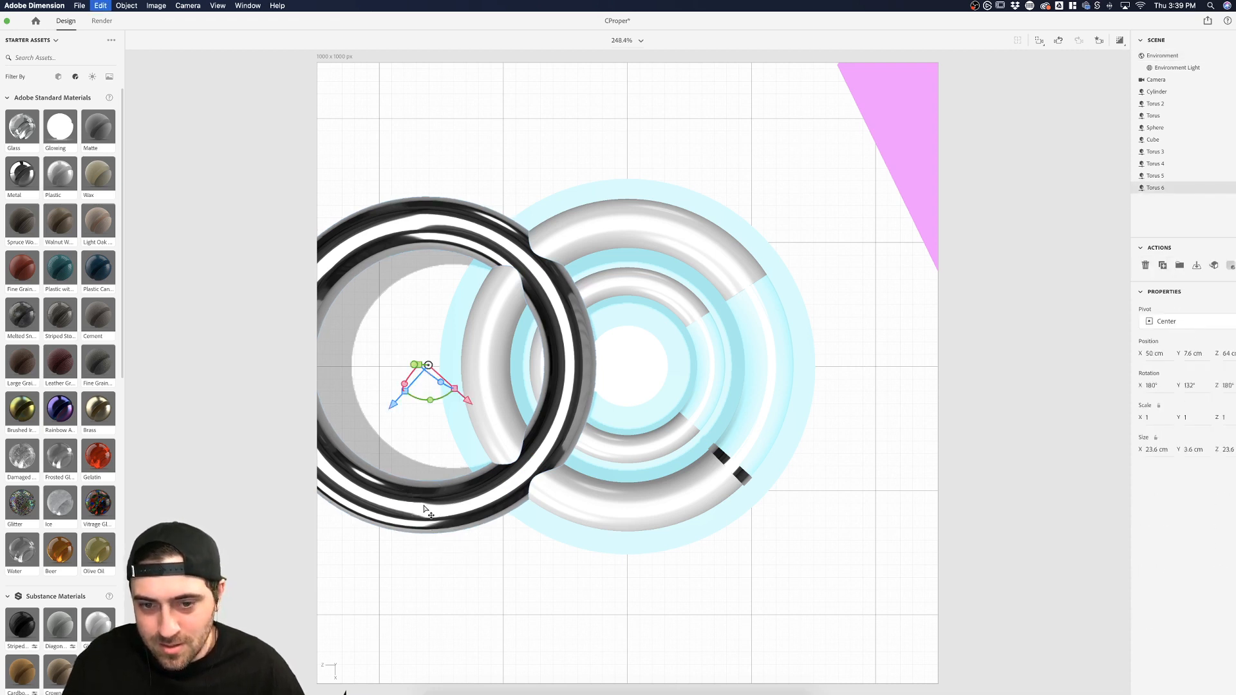
pyautogui.click(866, 423)
pyautogui.click(771, 391)
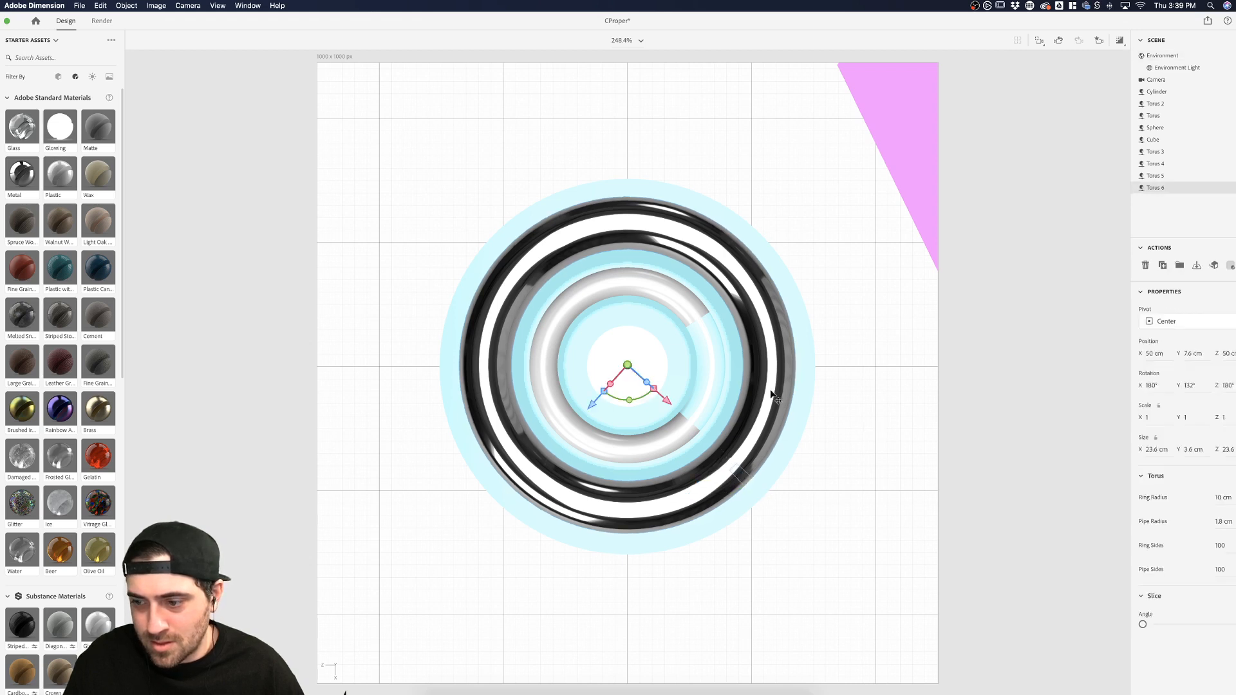
pyautogui.moveTo(771, 391); pyautogui.dragTo(781, 376)
pyautogui.press('super+z')
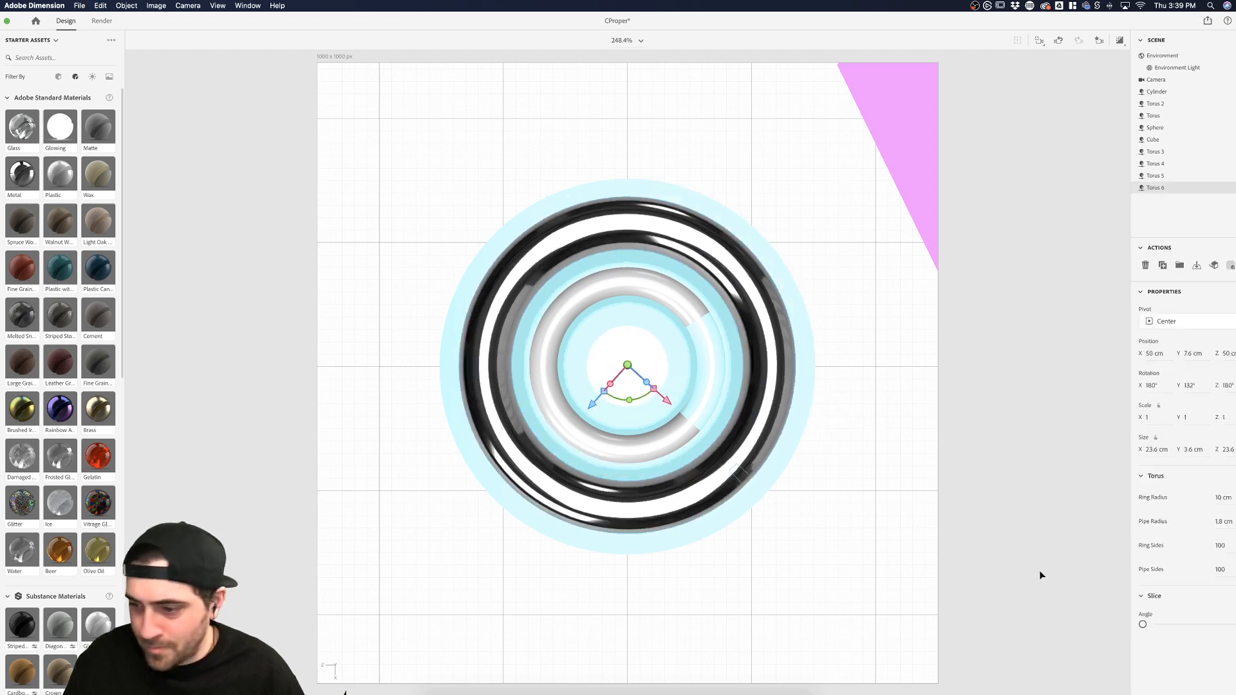
# Slice the full metal ring down to a narrow band and rotate it to 55° about Y onto the opening's upper end
pyautogui.moveTo(1142, 624); pyautogui.dragTo(1216, 624)
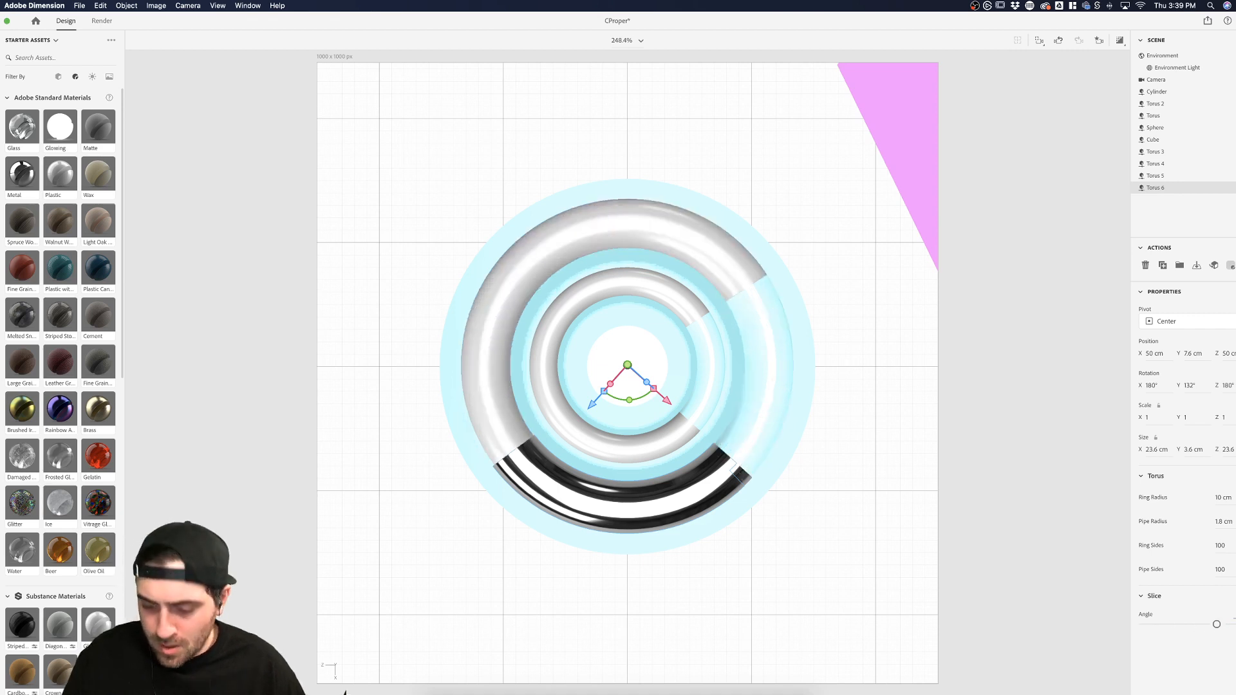
pyautogui.press('Return')
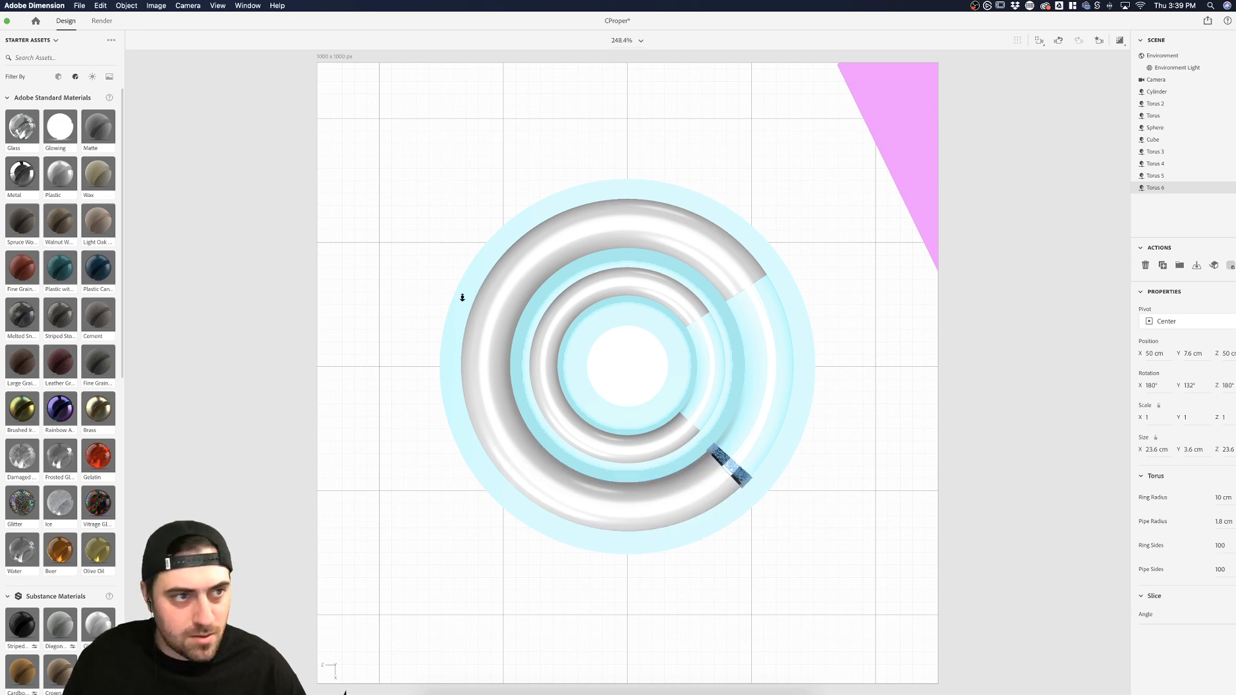
pyautogui.moveTo(637, 403); pyautogui.dragTo(669, 372)
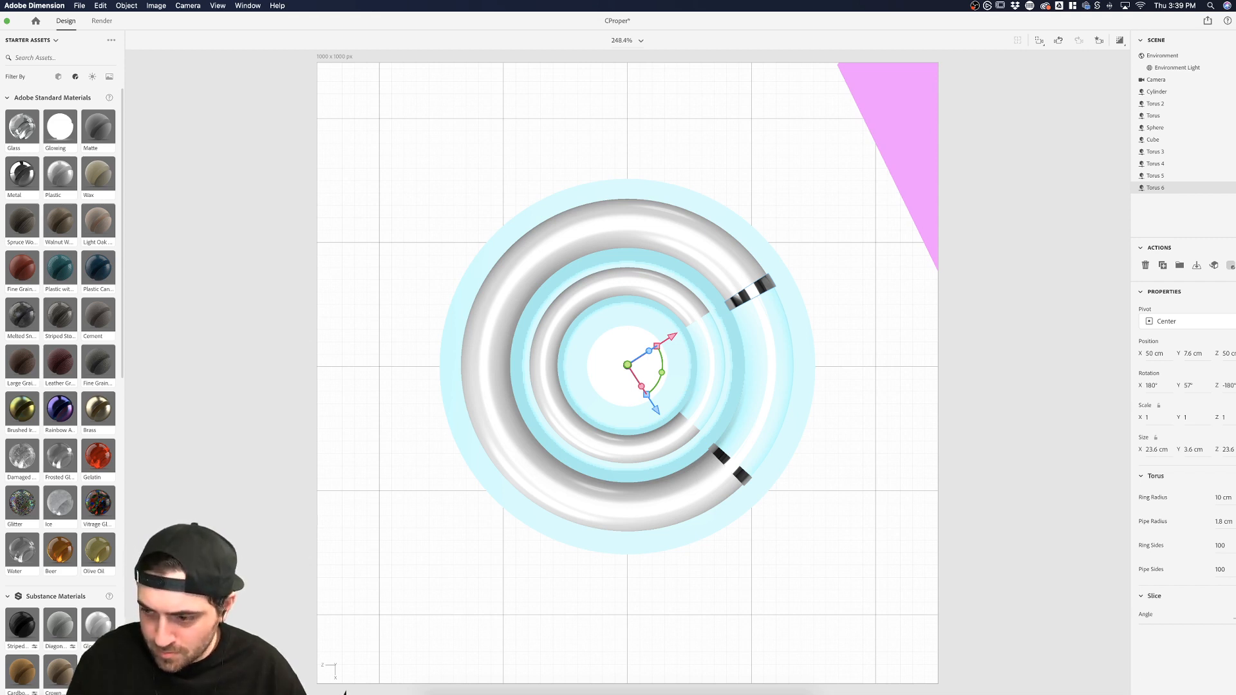
pyautogui.moveTo(661, 372); pyautogui.dragTo(664, 376)
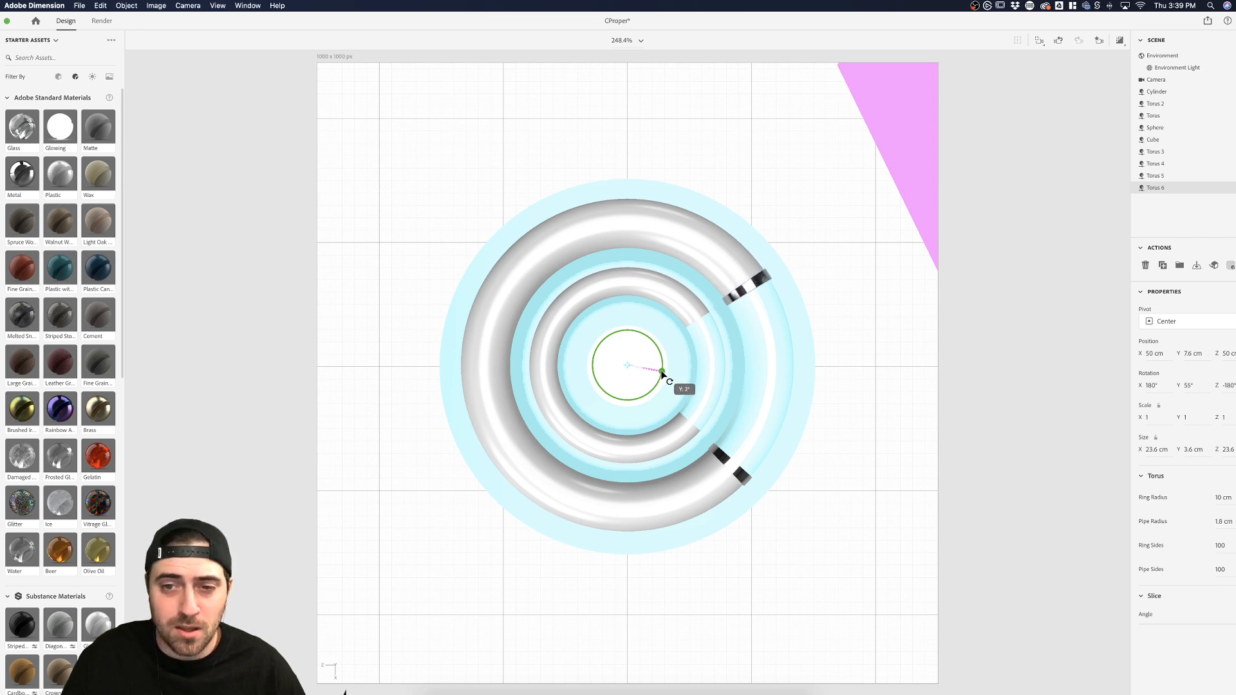
# Examine the metal bands in the render preview with the environment light hidden, and restore the light and standard view
pyautogui.click(905, 325)
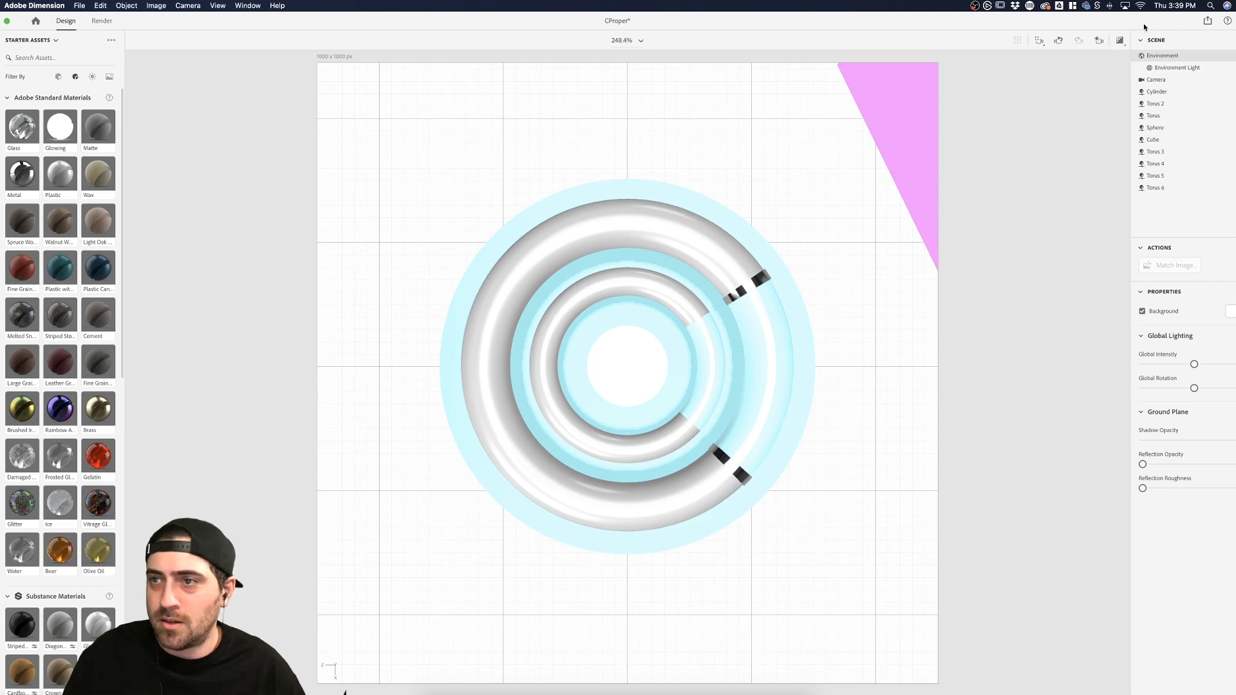
pyautogui.click(1120, 40)
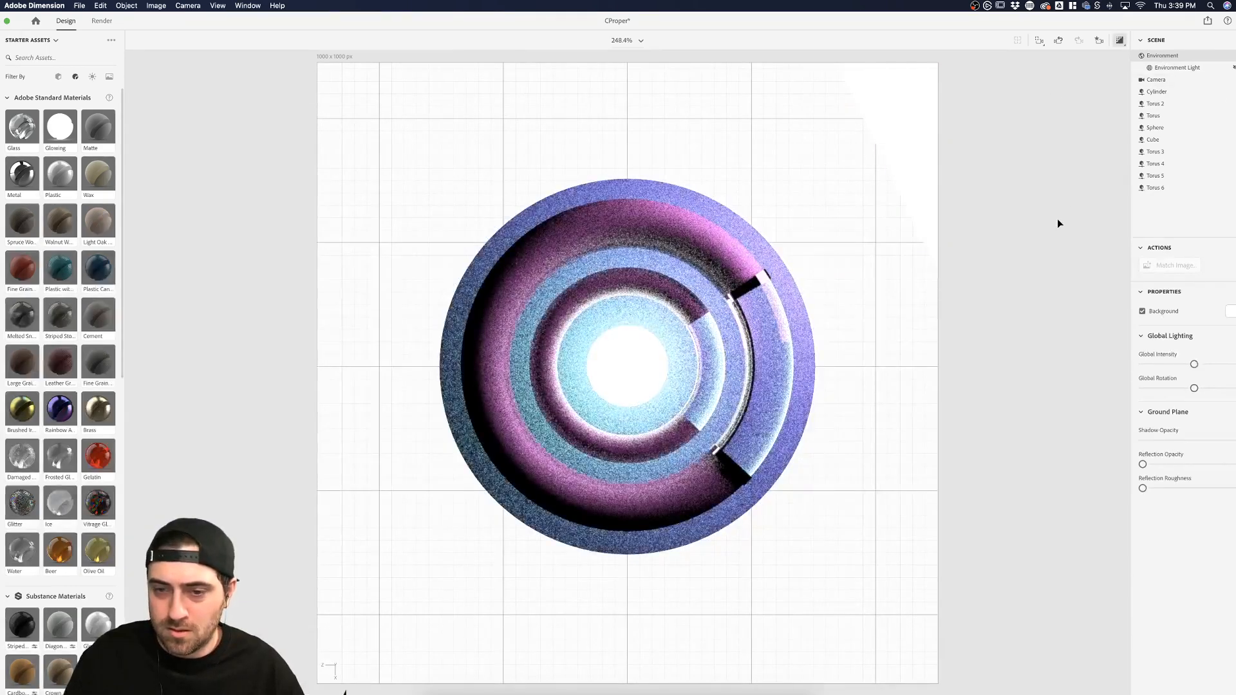
pyautogui.click(1057, 219)
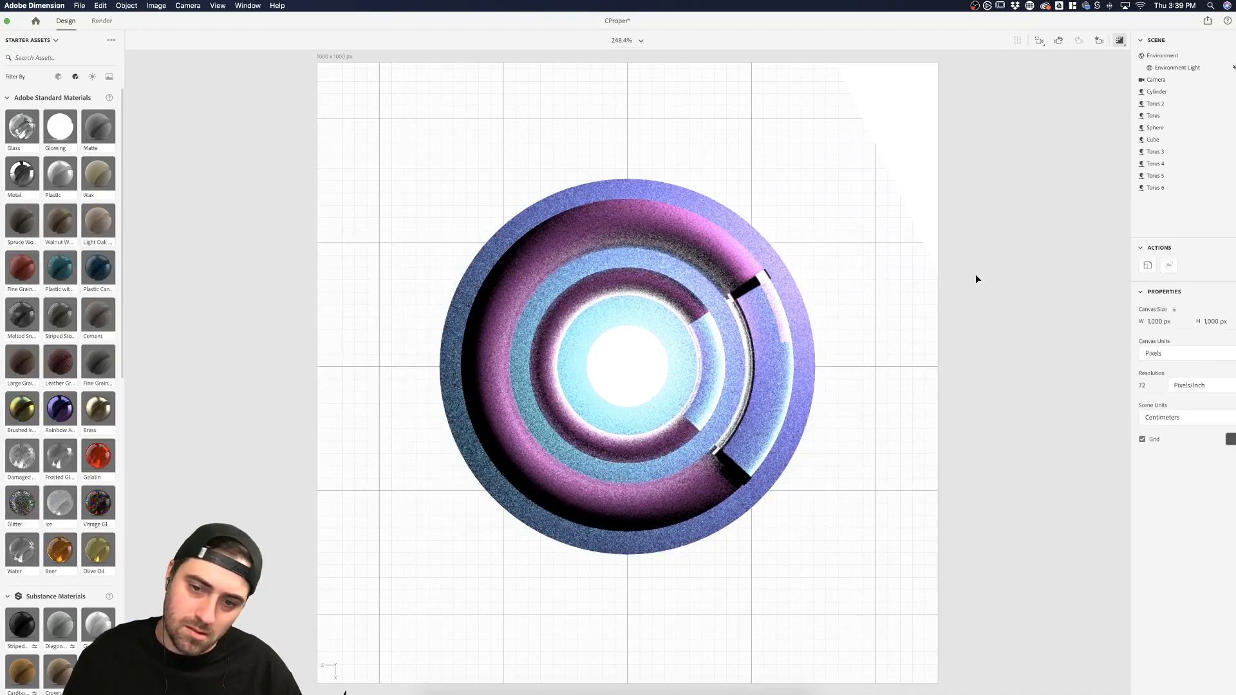
pyautogui.click(761, 288)
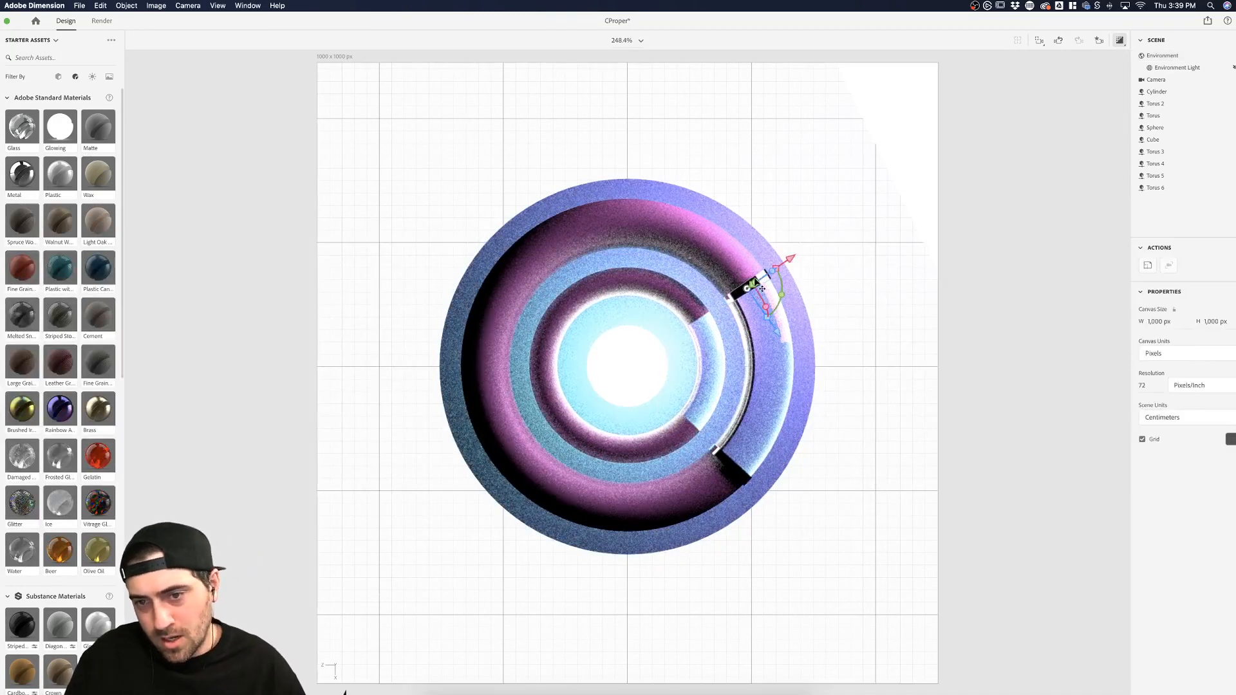
pyautogui.click(950, 264)
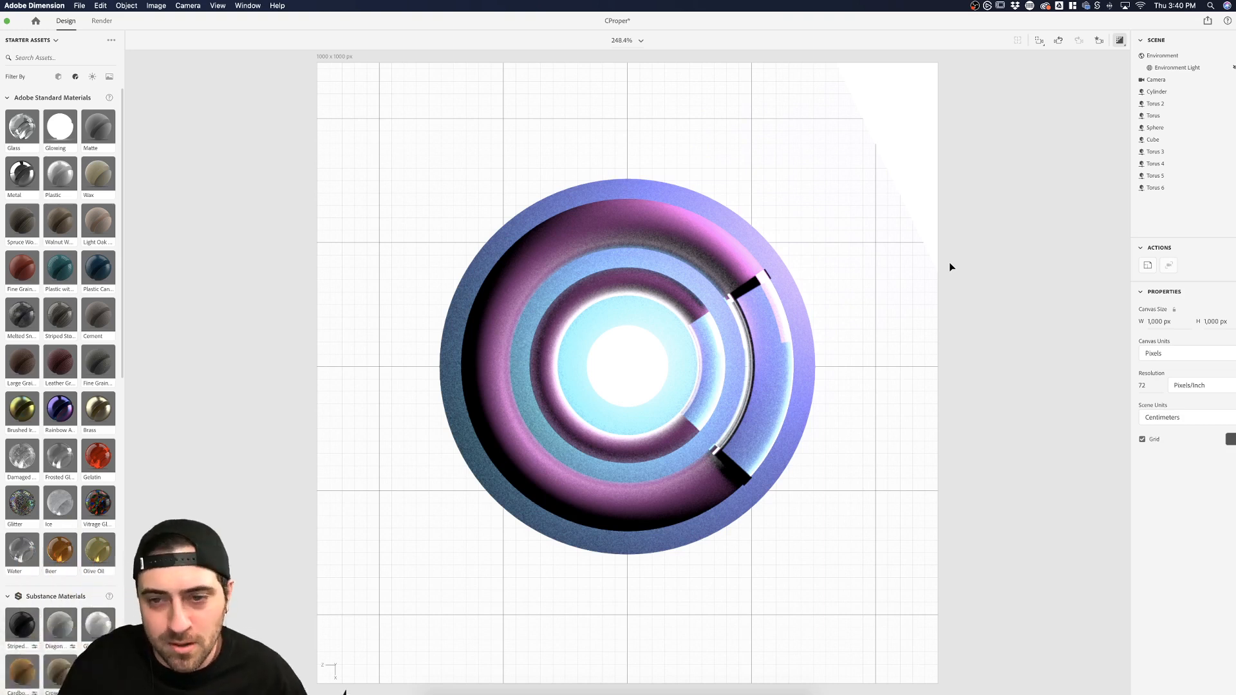
pyautogui.click(738, 291)
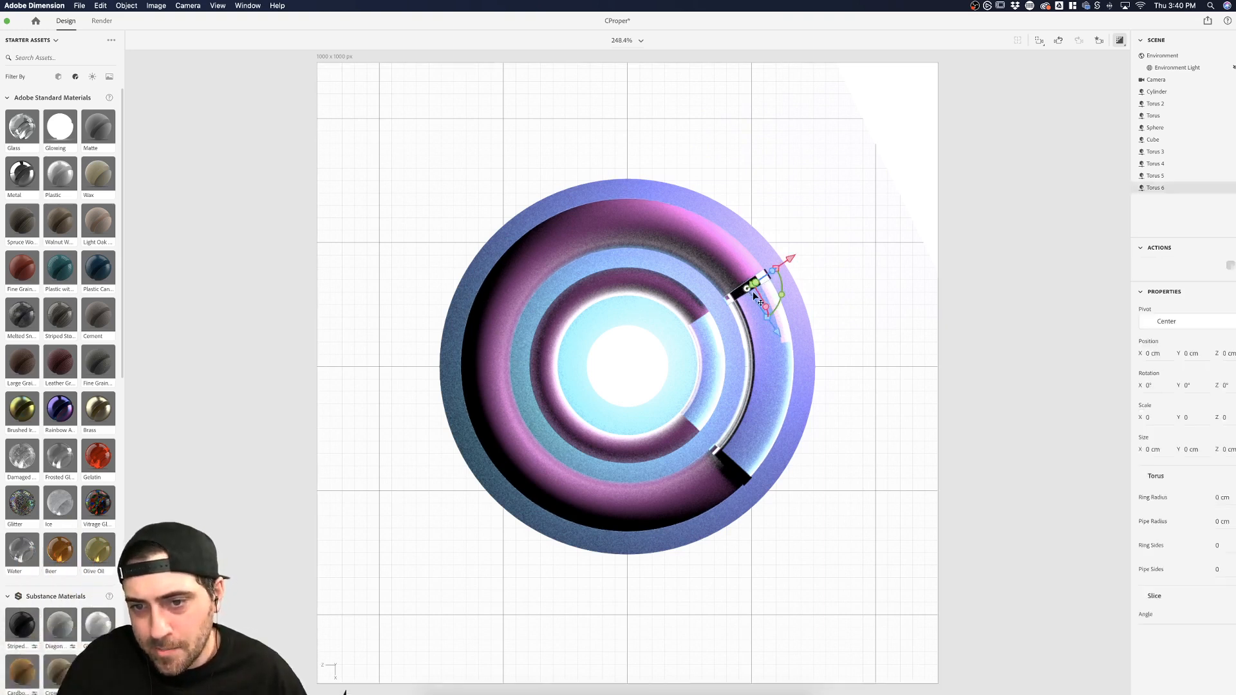
pyautogui.moveTo(781, 300)
pyautogui.mouseDown()
pyautogui.moveTo(784, 310)
pyautogui.moveTo(784, 298)
pyautogui.mouseUp()
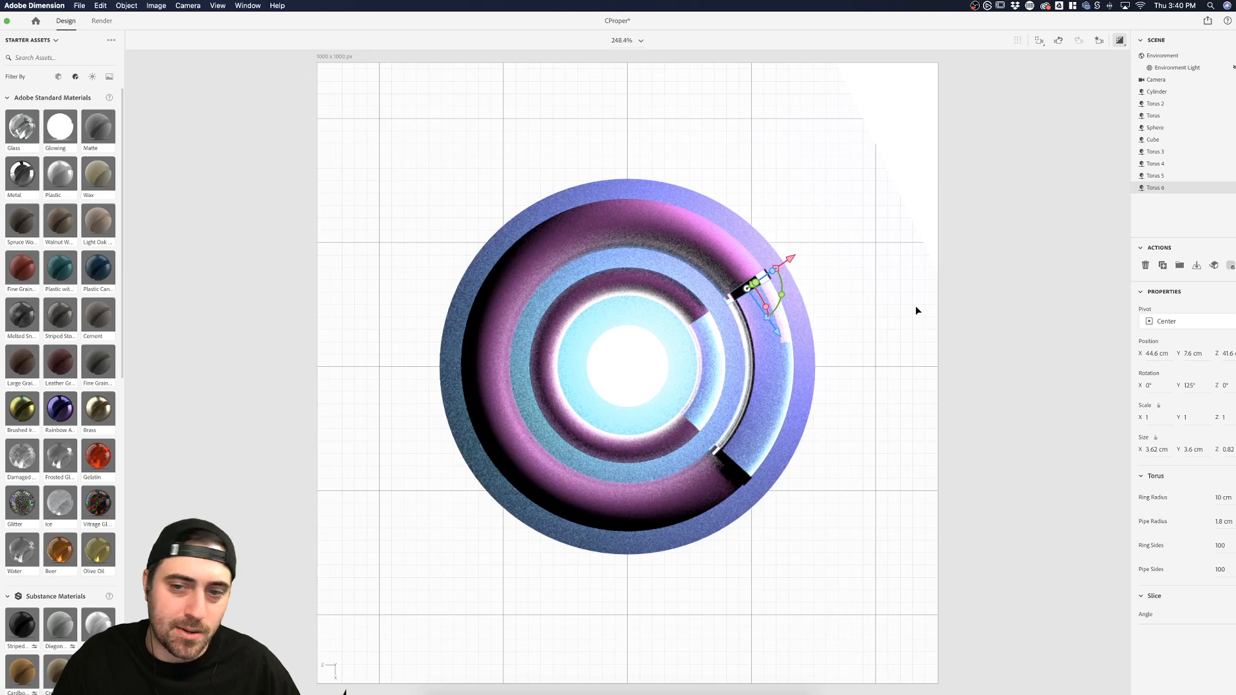
pyautogui.click(916, 306)
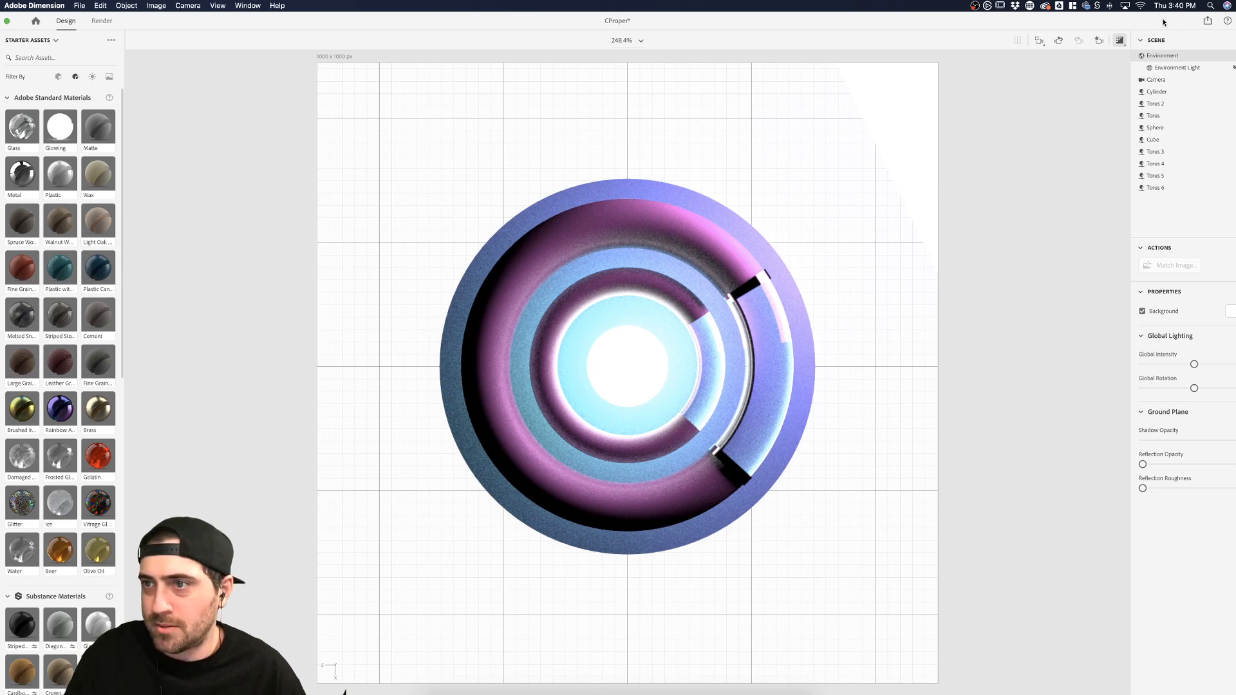
pyautogui.click(1121, 41)
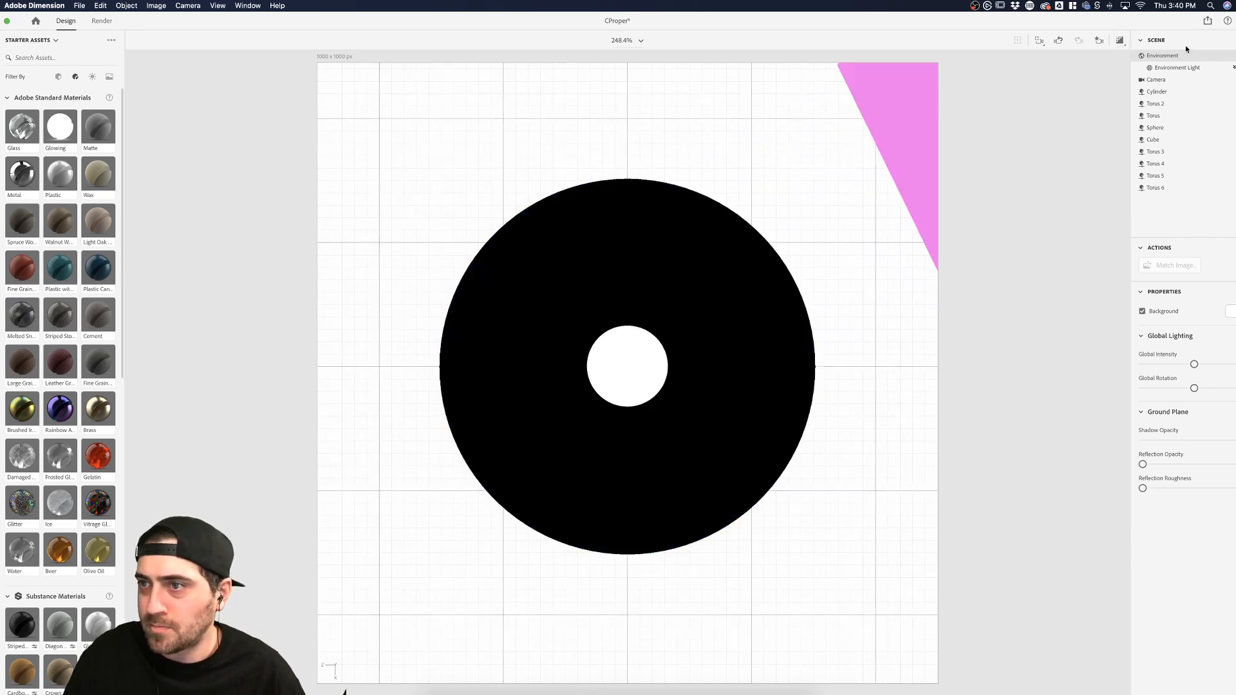
pyautogui.click(1232, 68)
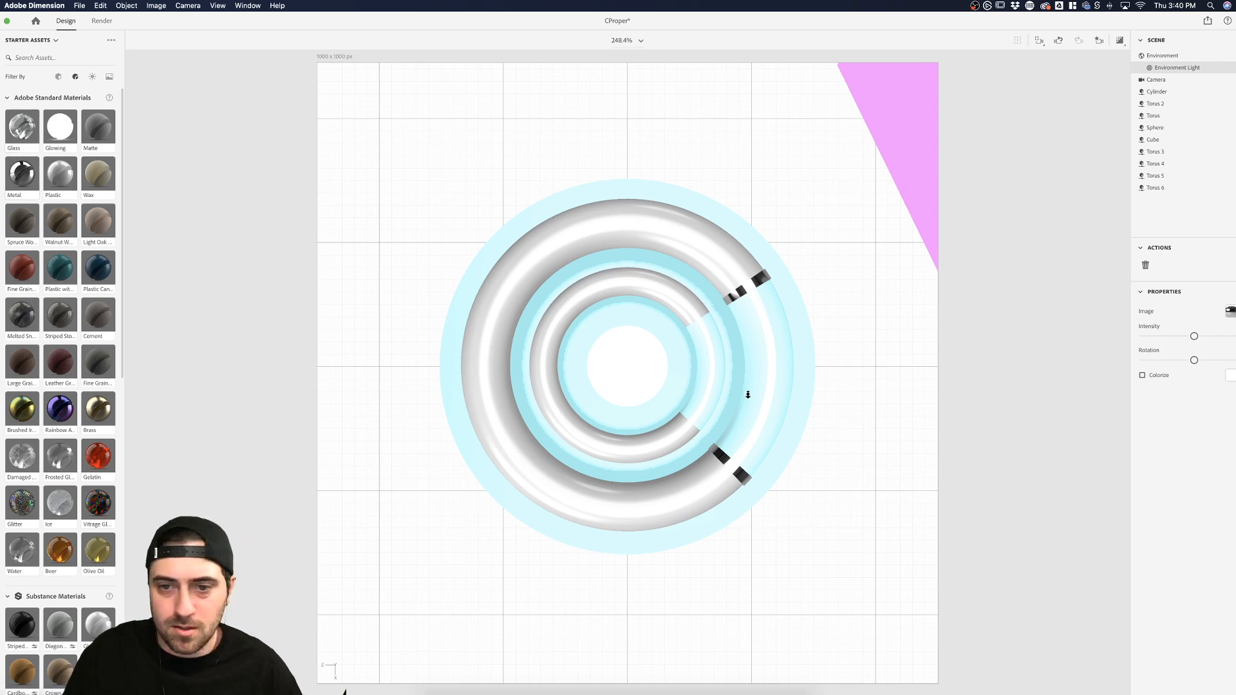
# Inspect the rings and bands up close from an angle, and return to the Top camera bookmark
pyautogui.moveTo(748, 395); pyautogui.dragTo(716, 295)
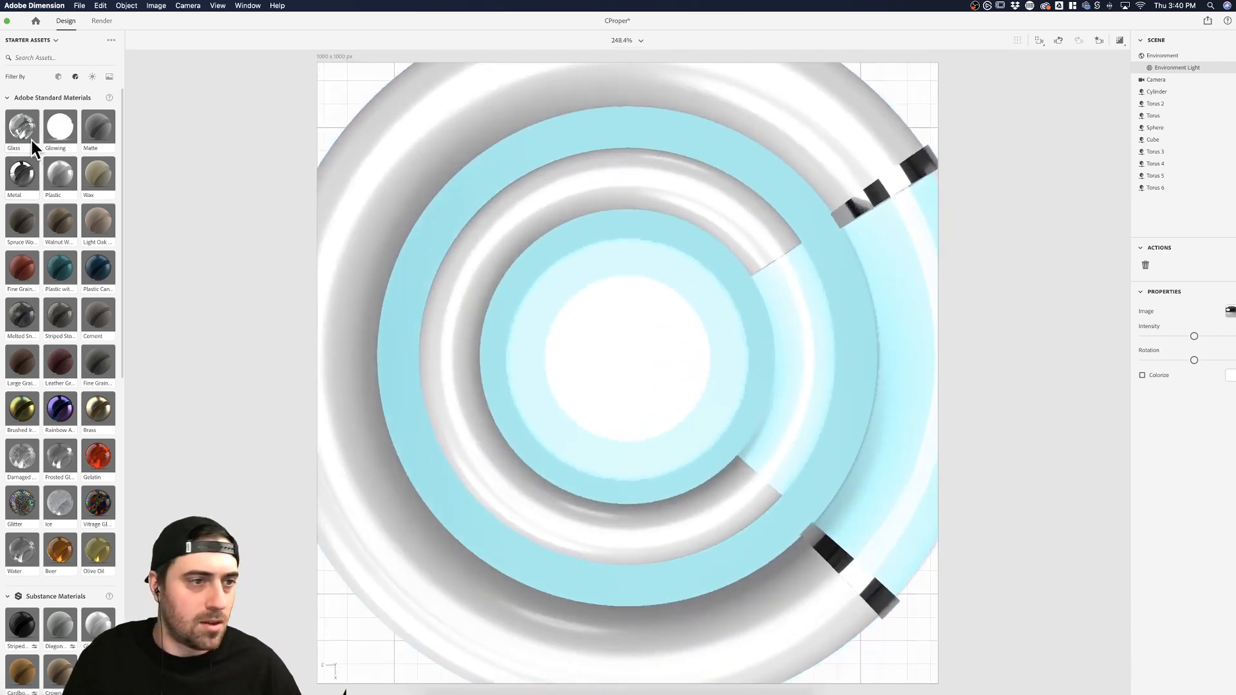
pyautogui.moveTo(829, 449); pyautogui.dragTo(623, 345)
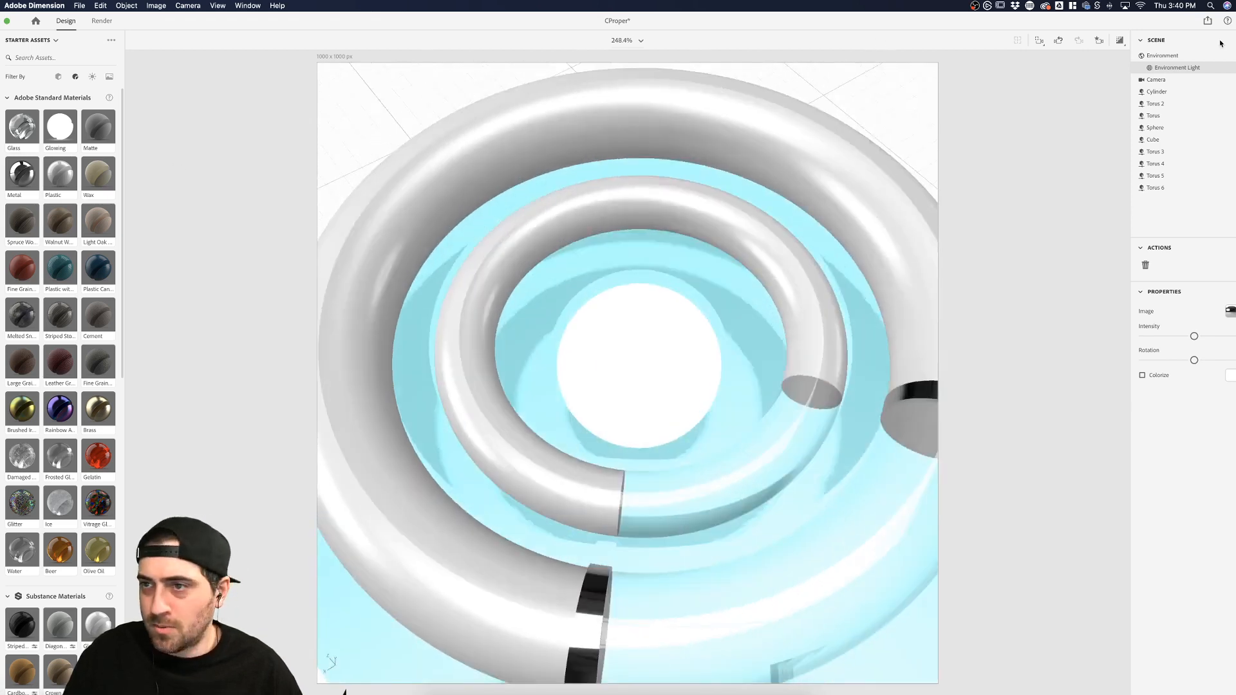
pyautogui.click(1099, 40)
pyautogui.click(1028, 78)
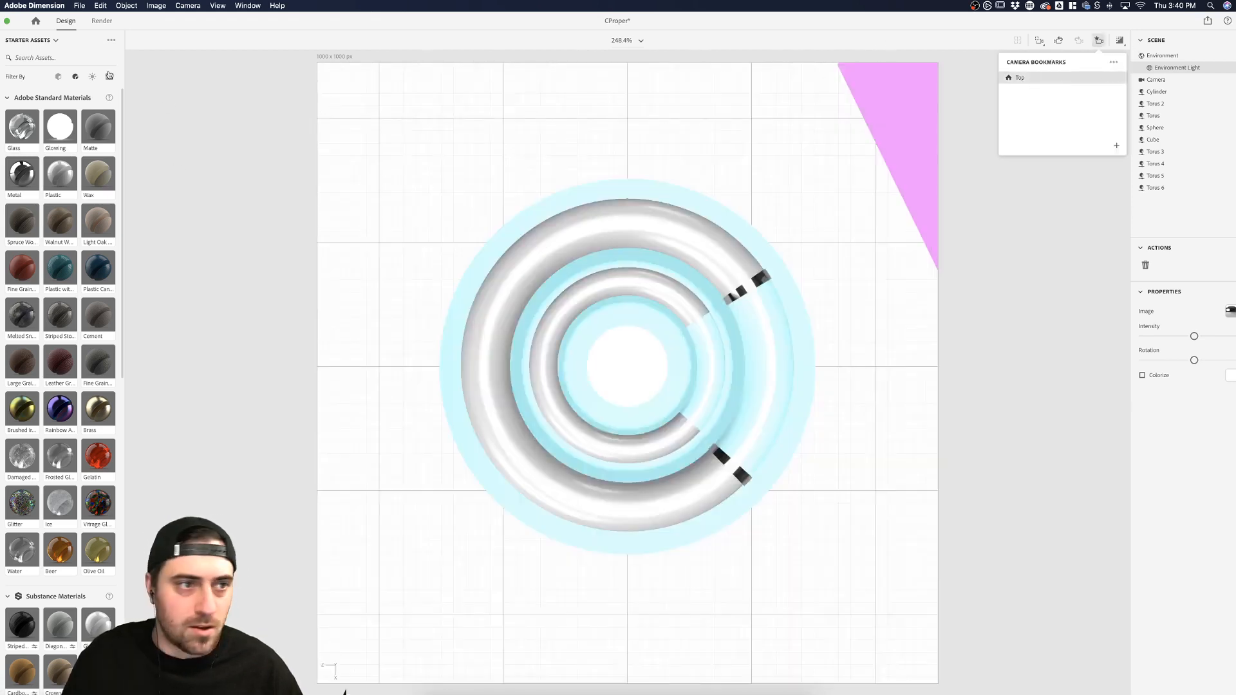
# Frame the central sphere and pull back to examine the whole emblem from above
pyautogui.click(547, 311)
pyautogui.click(621, 354)
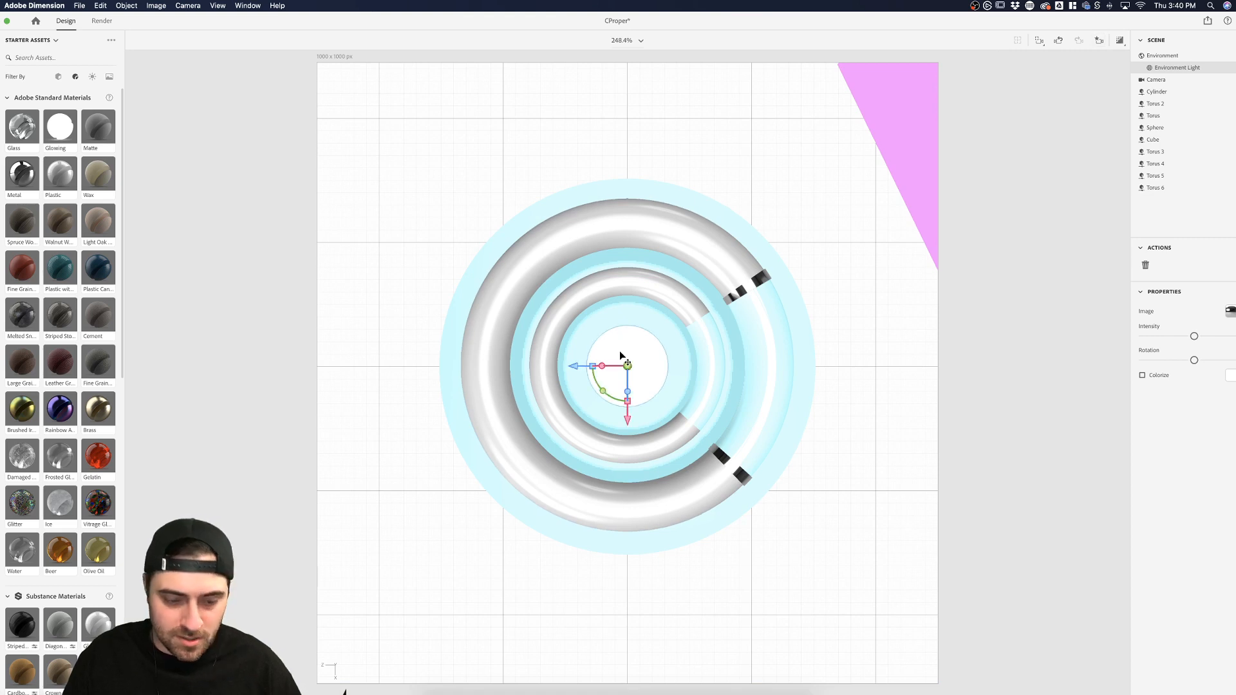
pyautogui.press('f')
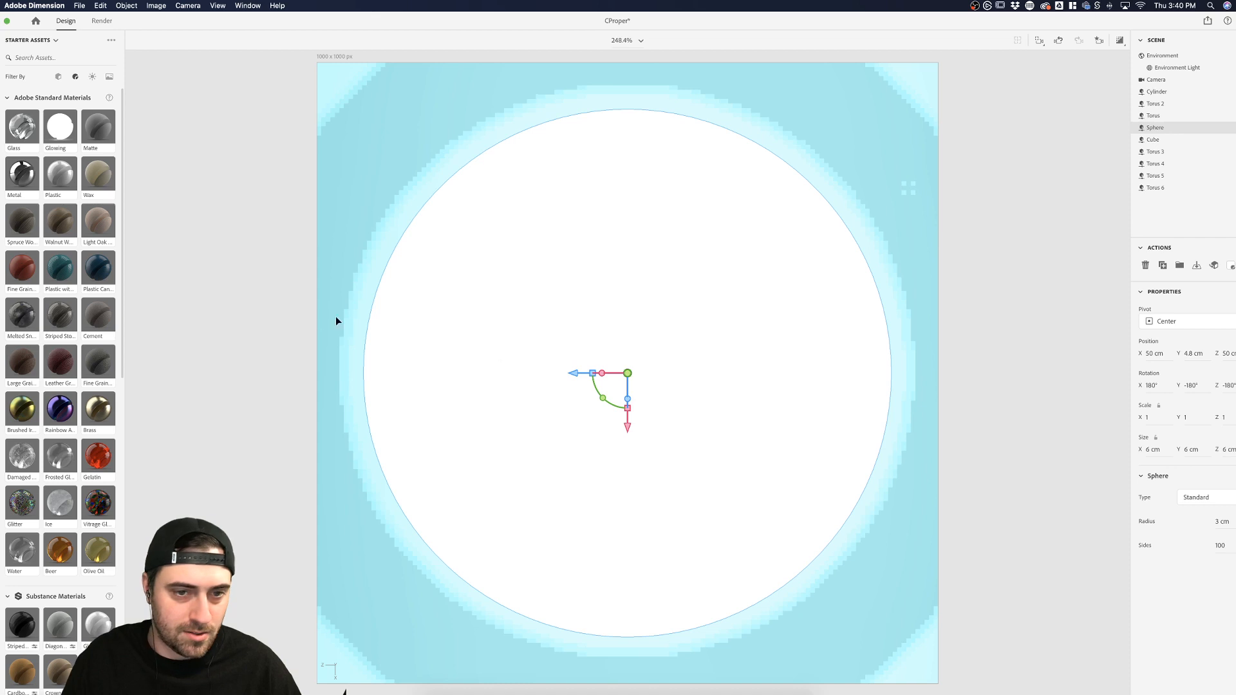
pyautogui.click(0, 155)
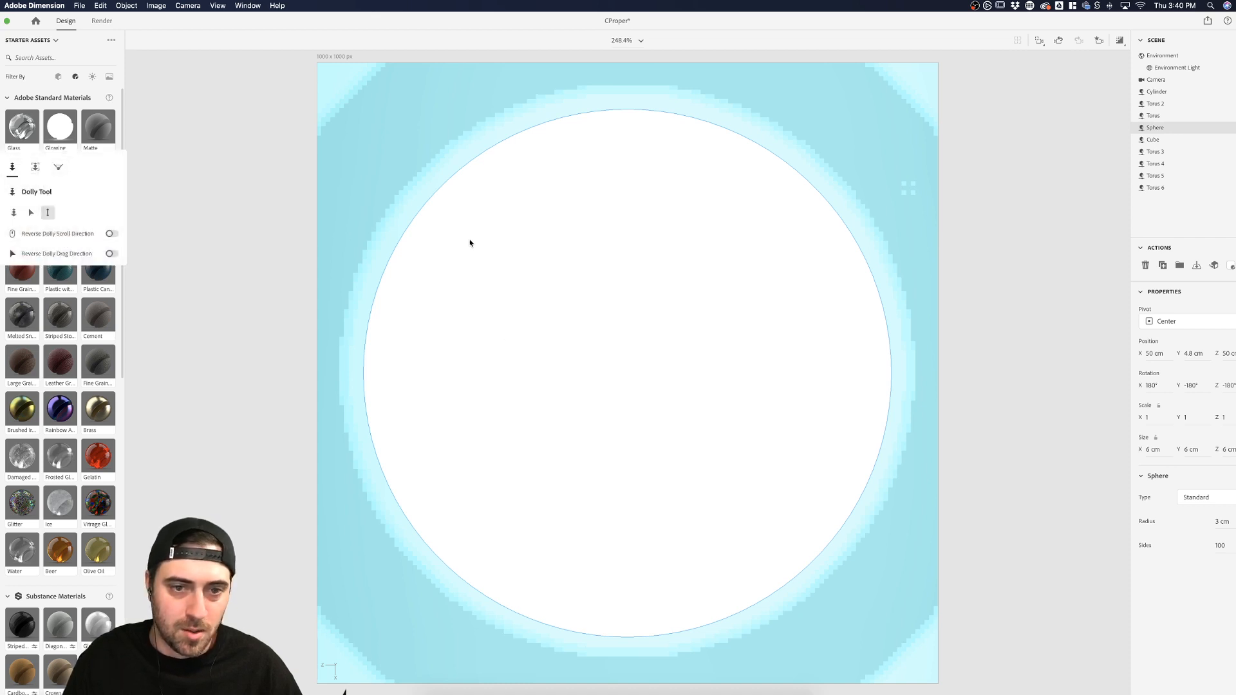
pyautogui.click(465, 337)
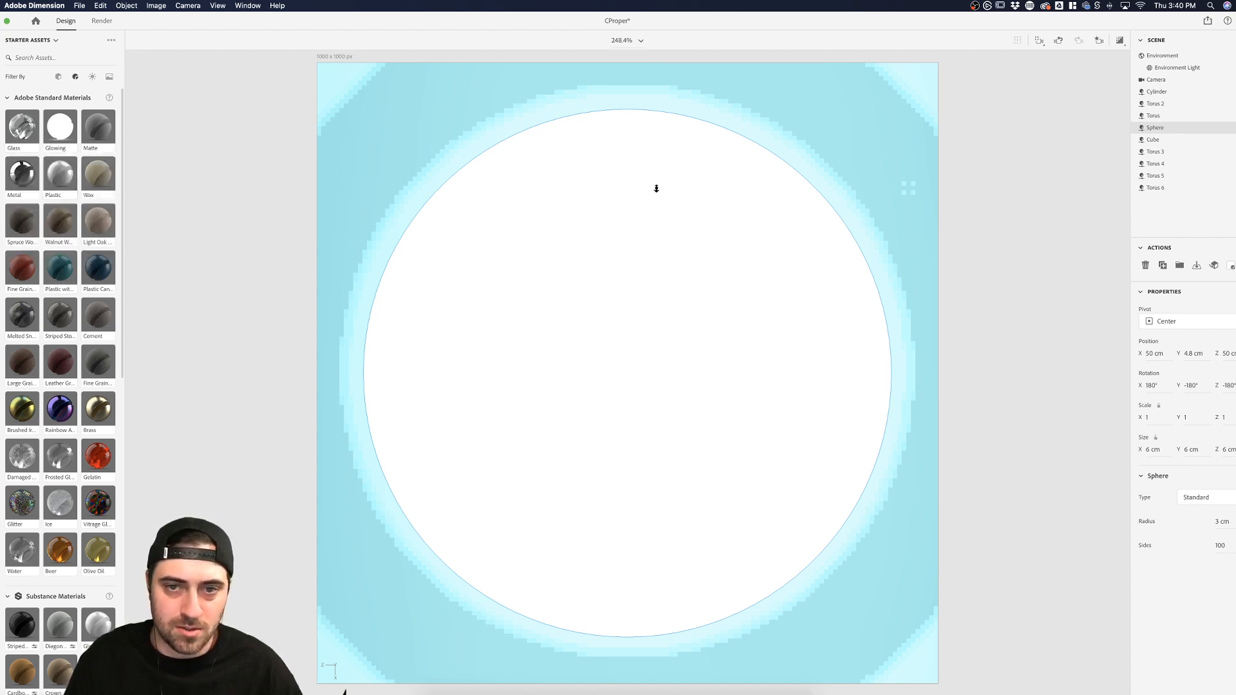
pyautogui.scroll(-10, 655, 187)
pyautogui.scroll(-6, 656, 188)
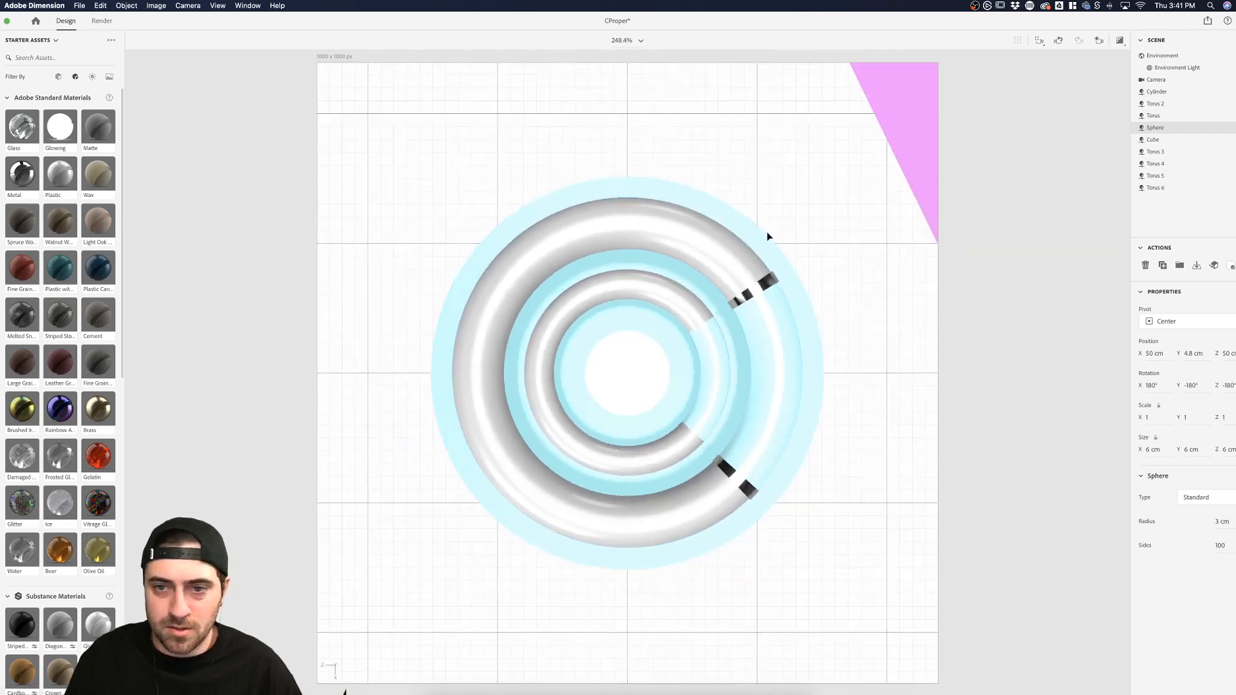
pyautogui.click(766, 240)
pyautogui.scroll(4, 765, 242)
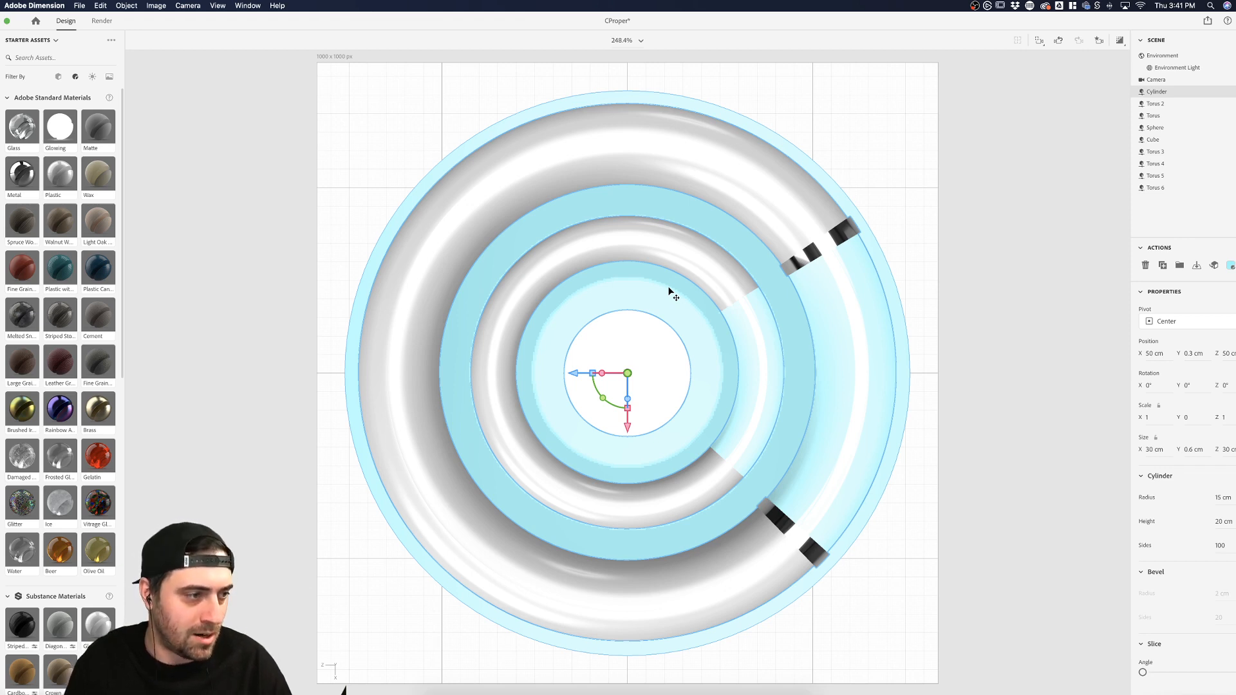
pyautogui.click(910, 225)
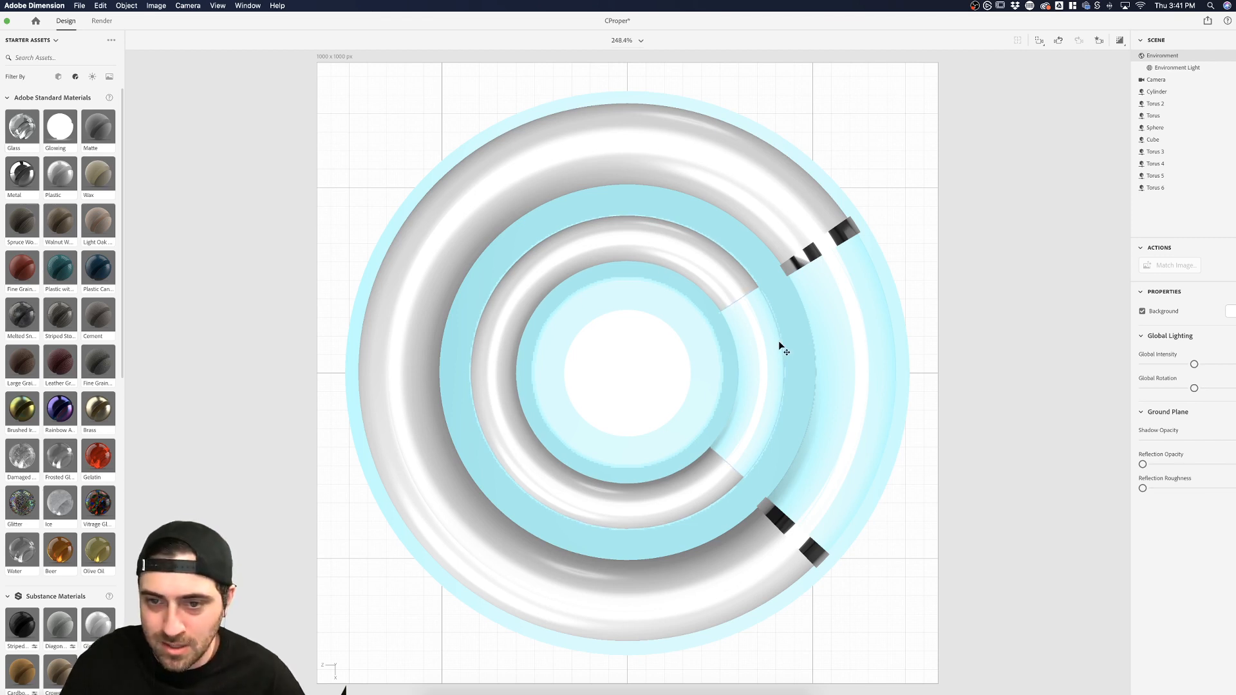
# Add a basic sphere behind the rings and scale it down proportionally to 9.14 cm
pyautogui.click(811, 256)
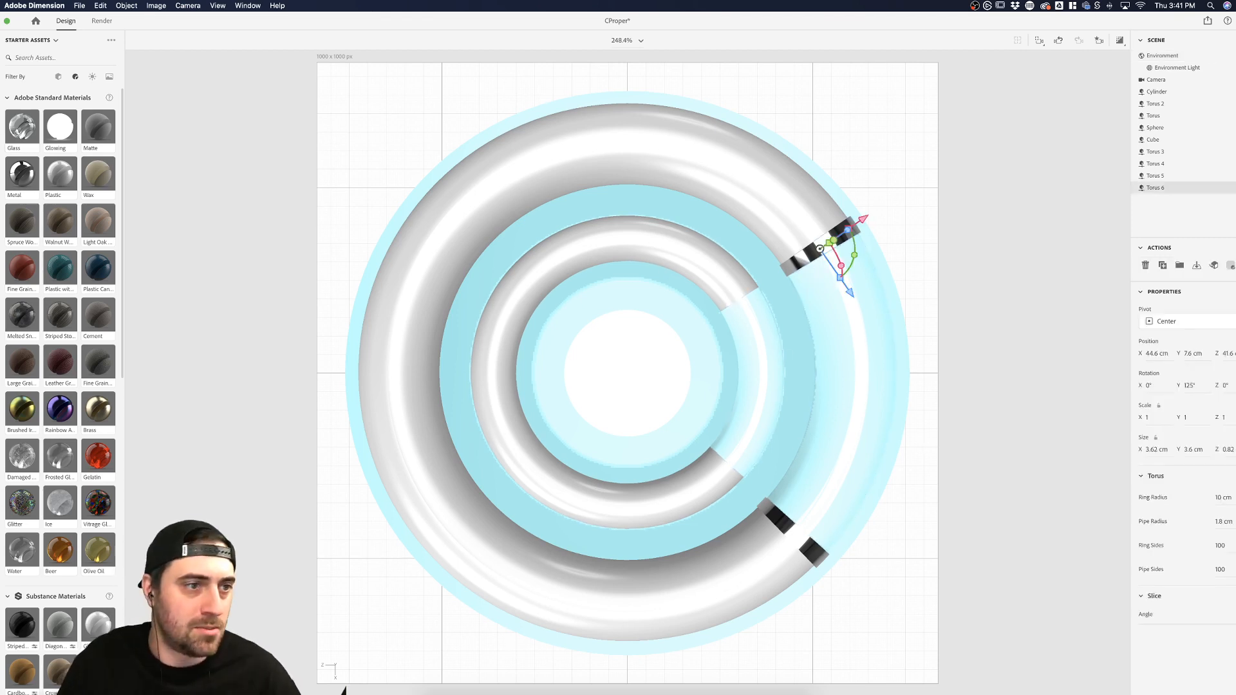
pyautogui.press('3')
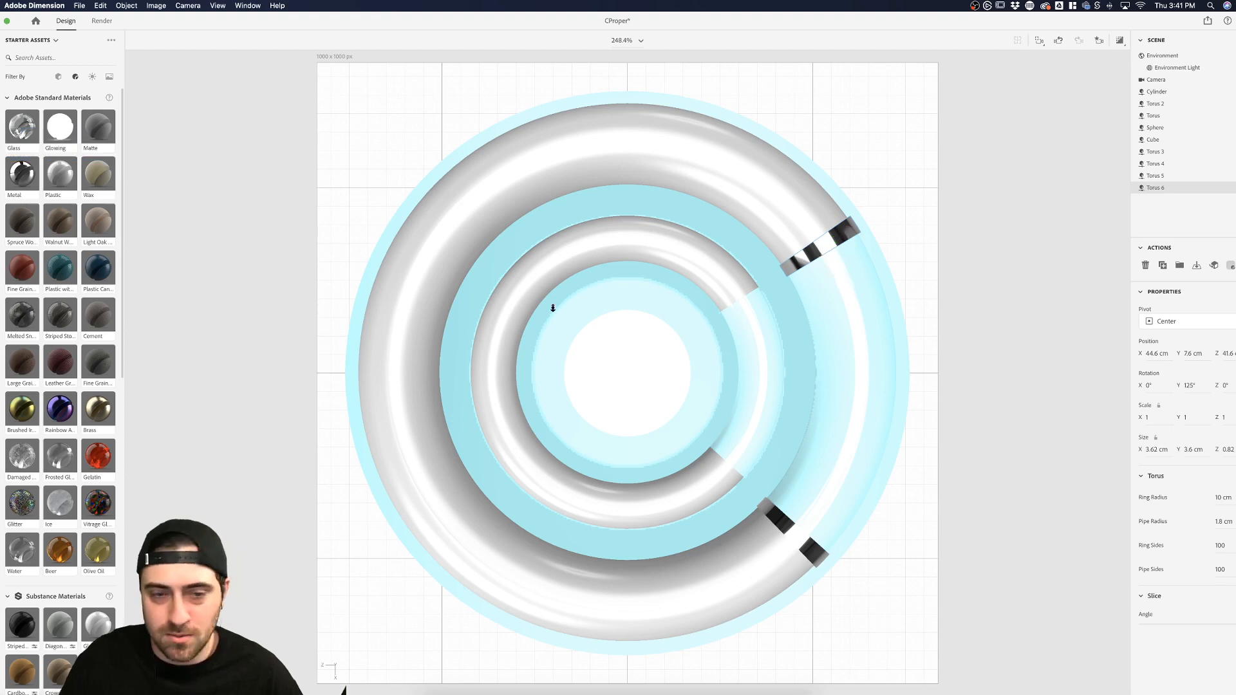
pyautogui.moveTo(765, 353); pyautogui.dragTo(607, 173)
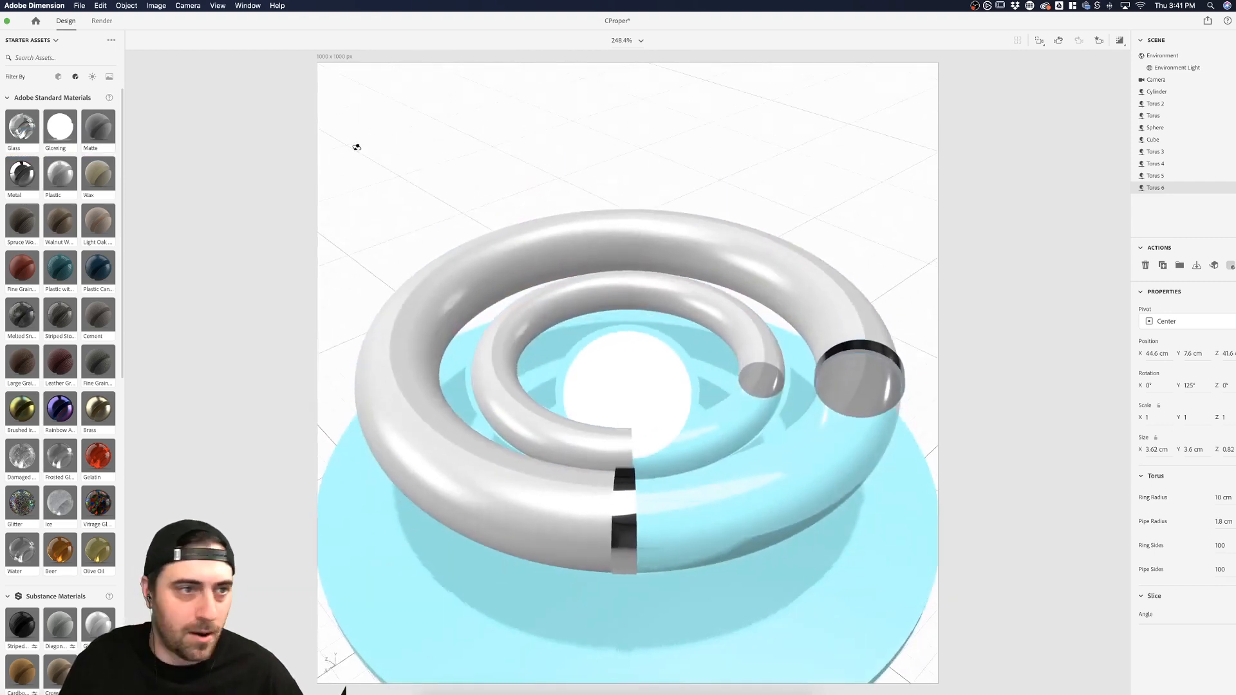
pyautogui.press('v')
pyautogui.click(57, 77)
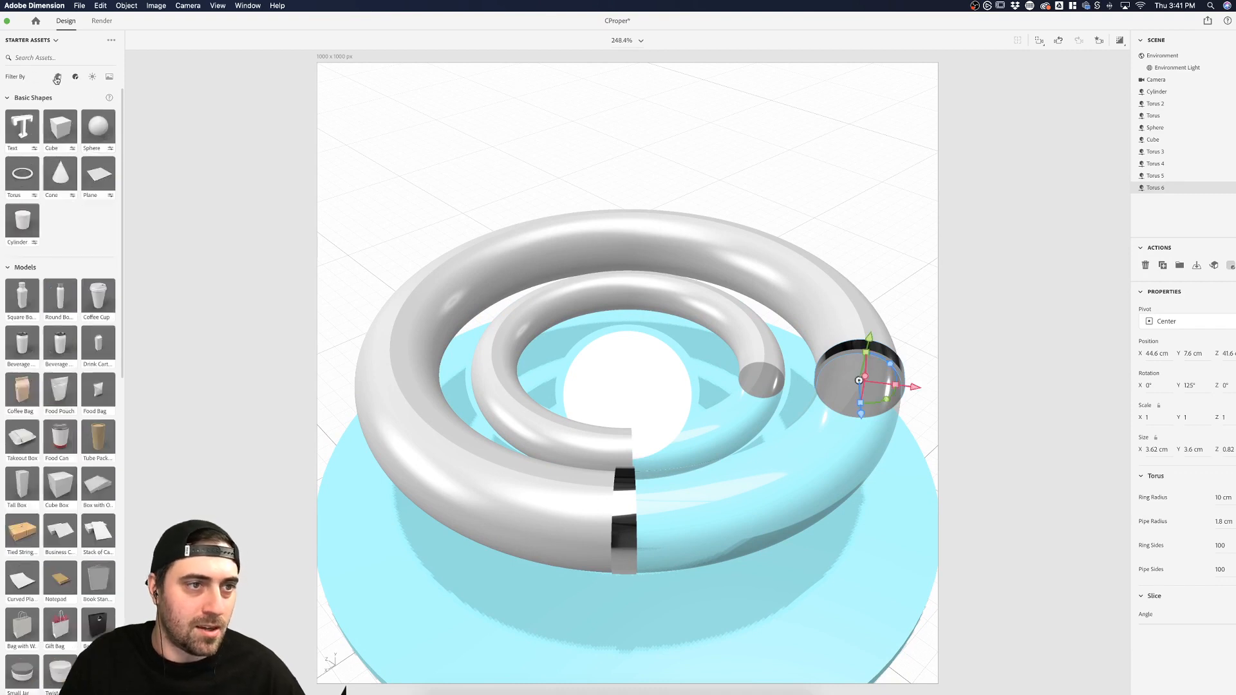
pyautogui.moveTo(91, 133); pyautogui.dragTo(696, 169)
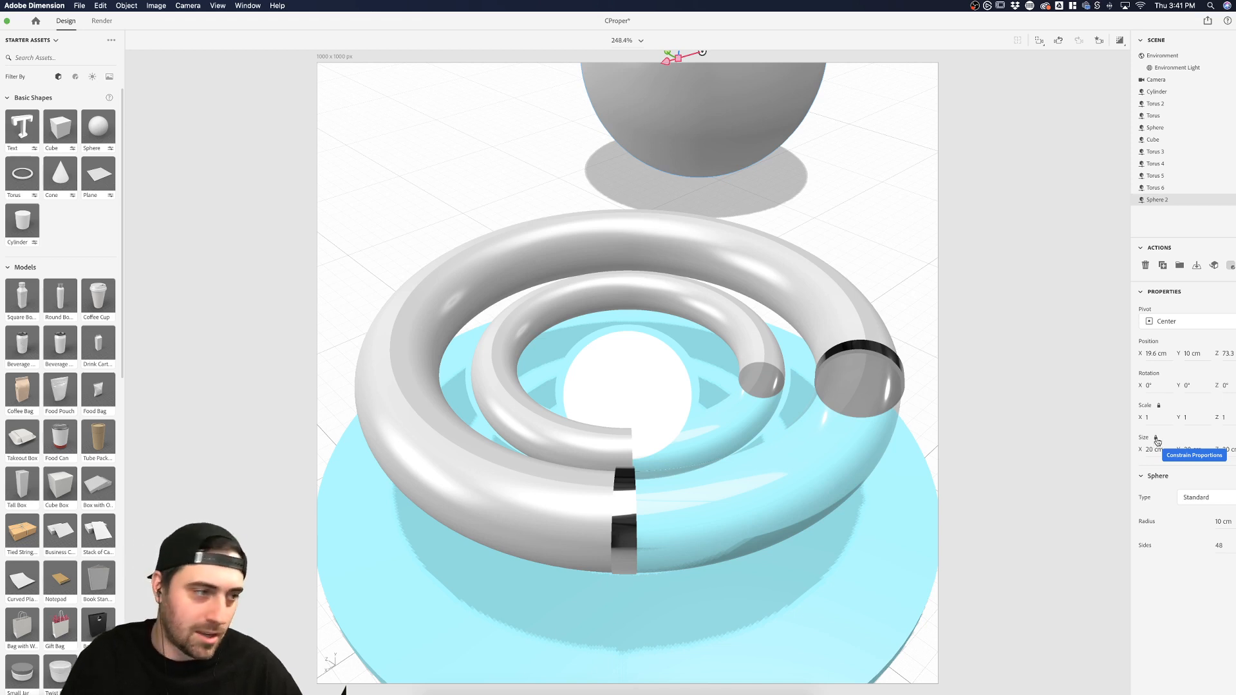
pyautogui.moveTo(1155, 452); pyautogui.dragTo(1126, 452)
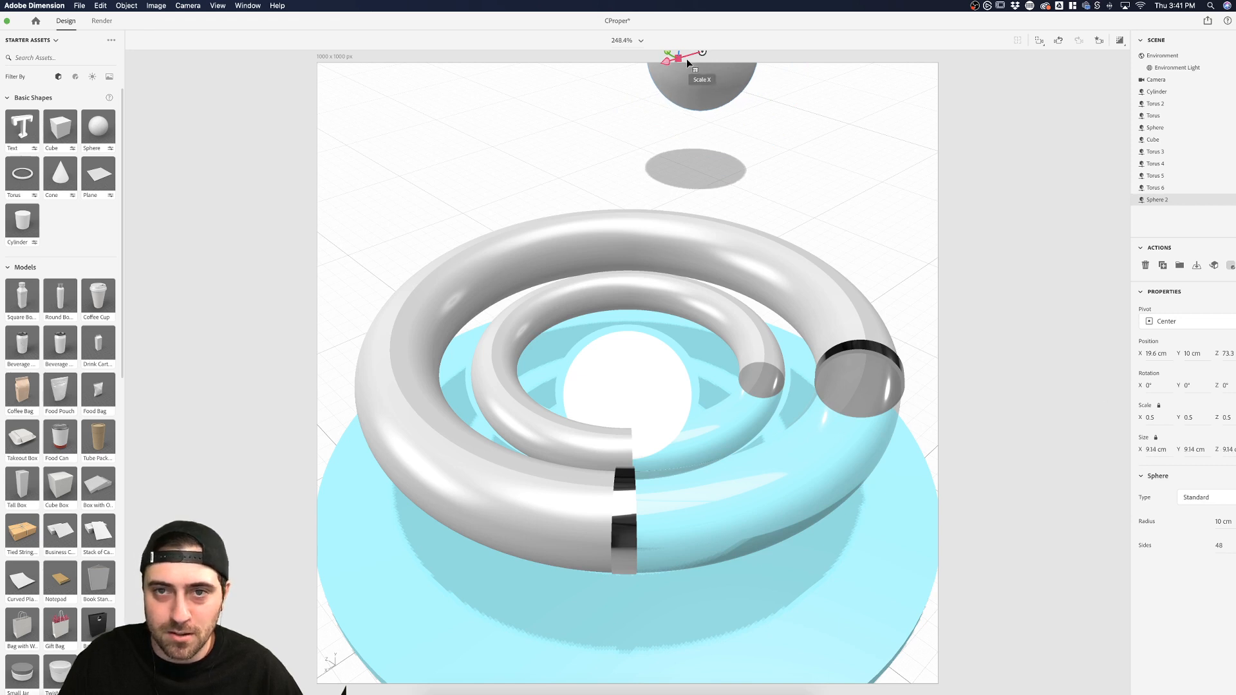
# Move the new sphere onto the rings, shrink it proportionally to 1.56 cm and position it near one open end of the inner ring
pyautogui.moveTo(701, 74); pyautogui.dragTo(701, 279)
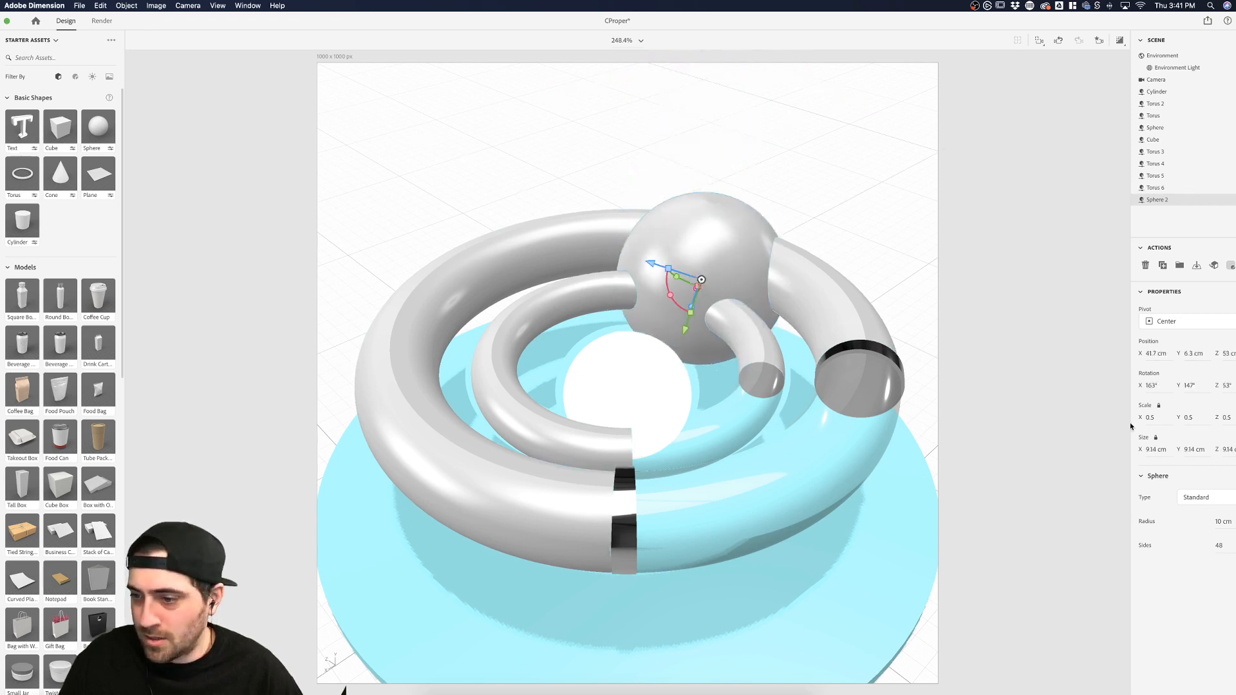
pyautogui.moveTo(1158, 453); pyautogui.dragTo(1133, 453)
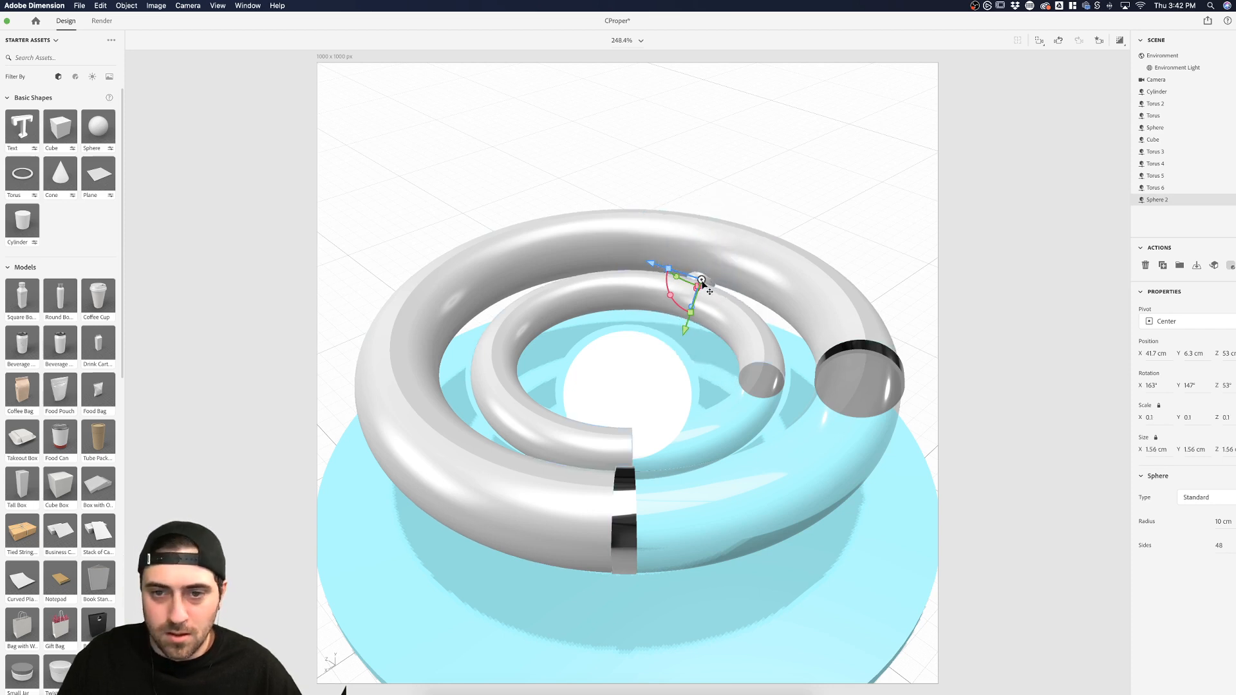
pyautogui.moveTo(700, 282); pyautogui.dragTo(755, 396)
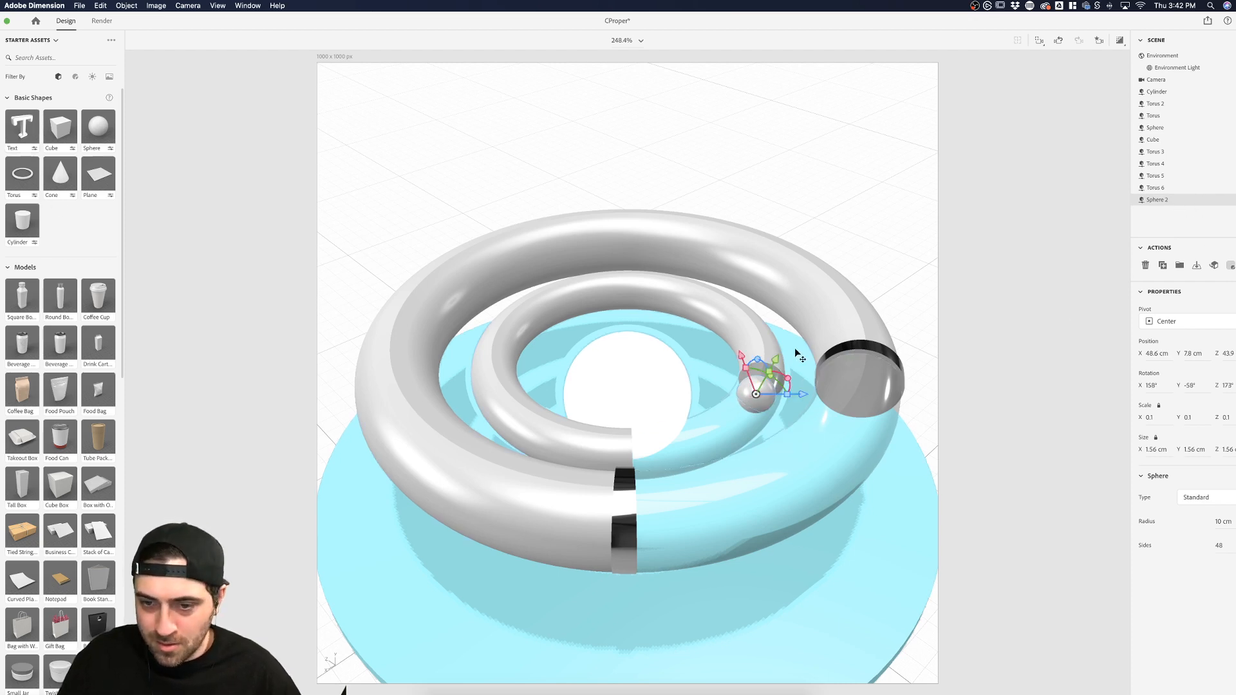
pyautogui.moveTo(774, 358); pyautogui.dragTo(767, 383)
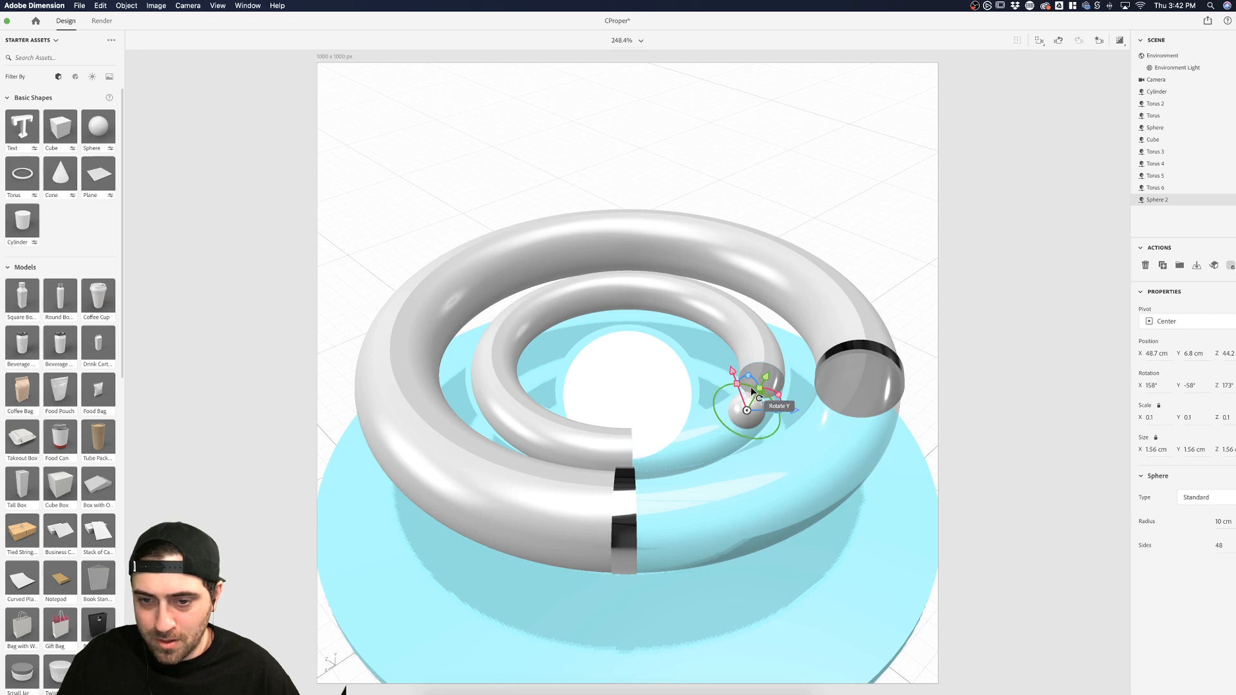
pyautogui.moveTo(755, 390); pyautogui.dragTo(743, 365)
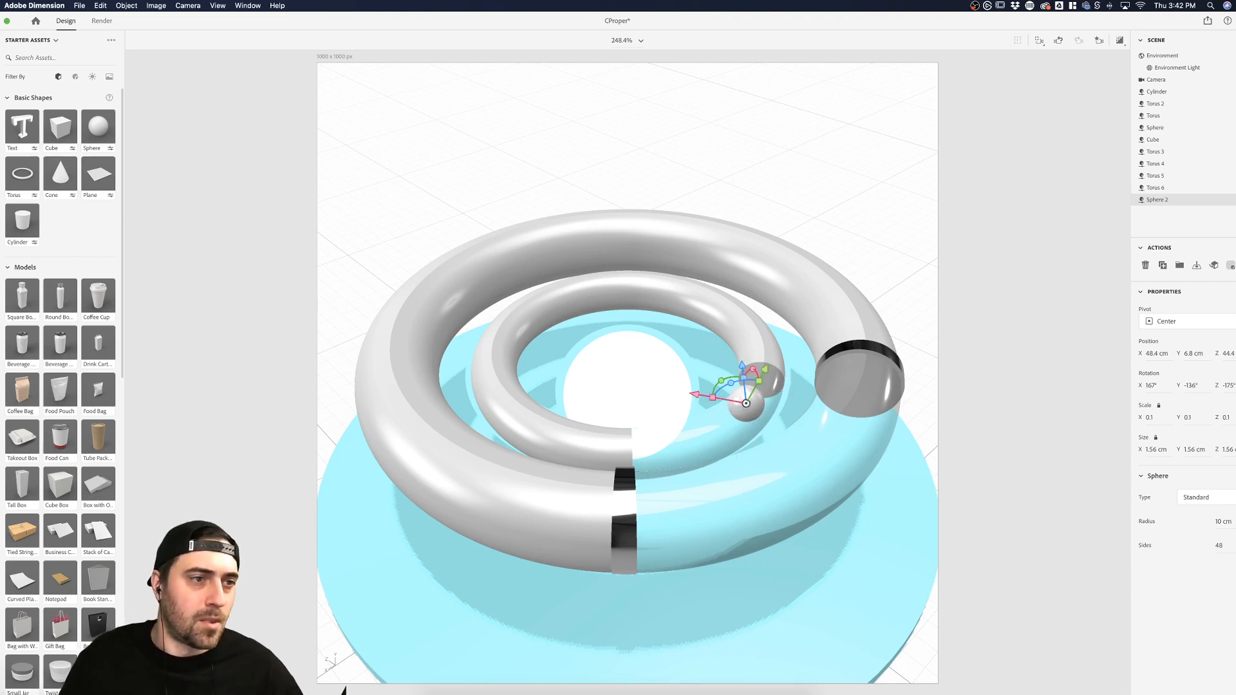
# Raise the small sphere to about Y 9.8 cm above the inner ring's glass arc and apply the Metal material
pyautogui.press('1')
pyautogui.moveTo(833, 434); pyautogui.dragTo(219, 235)
pyautogui.press('v')
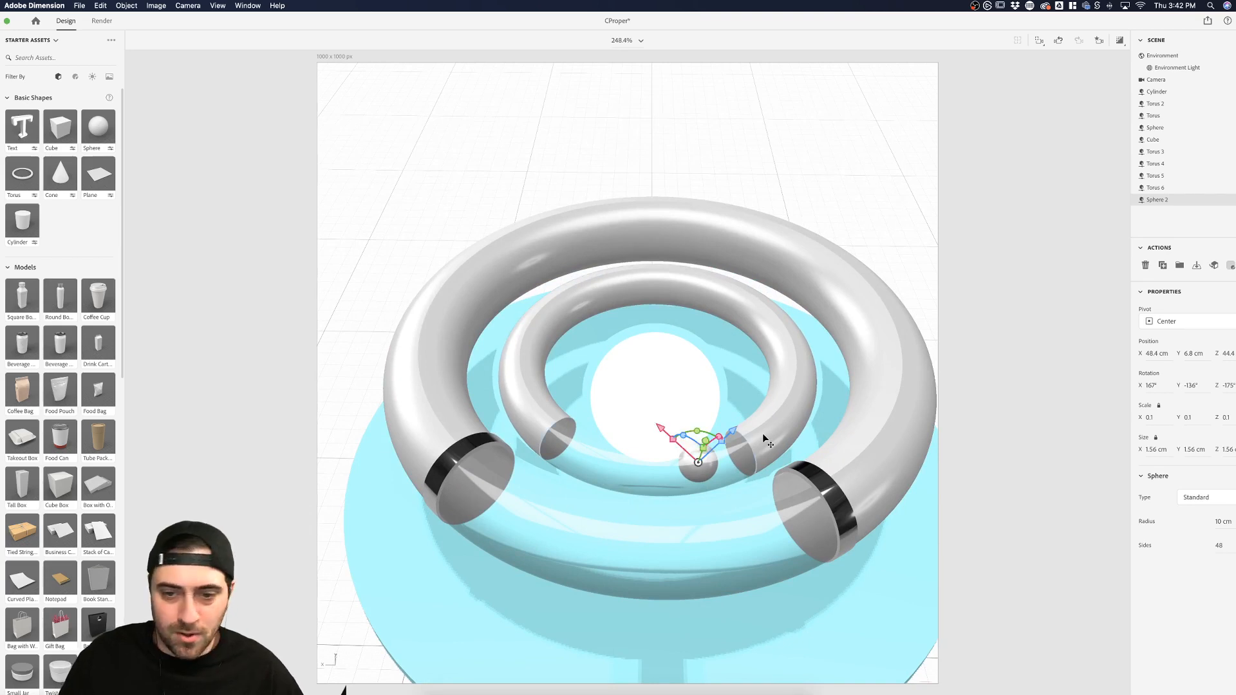
pyautogui.moveTo(707, 439); pyautogui.dragTo(708, 403)
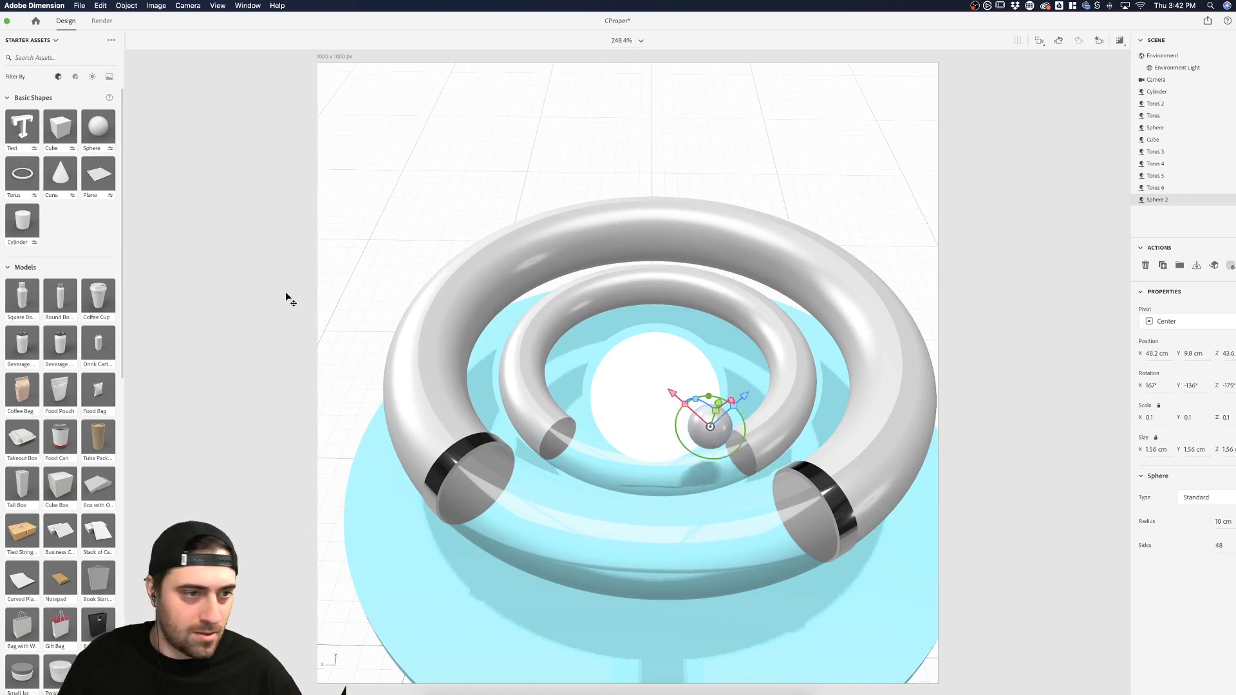
pyautogui.click(76, 77)
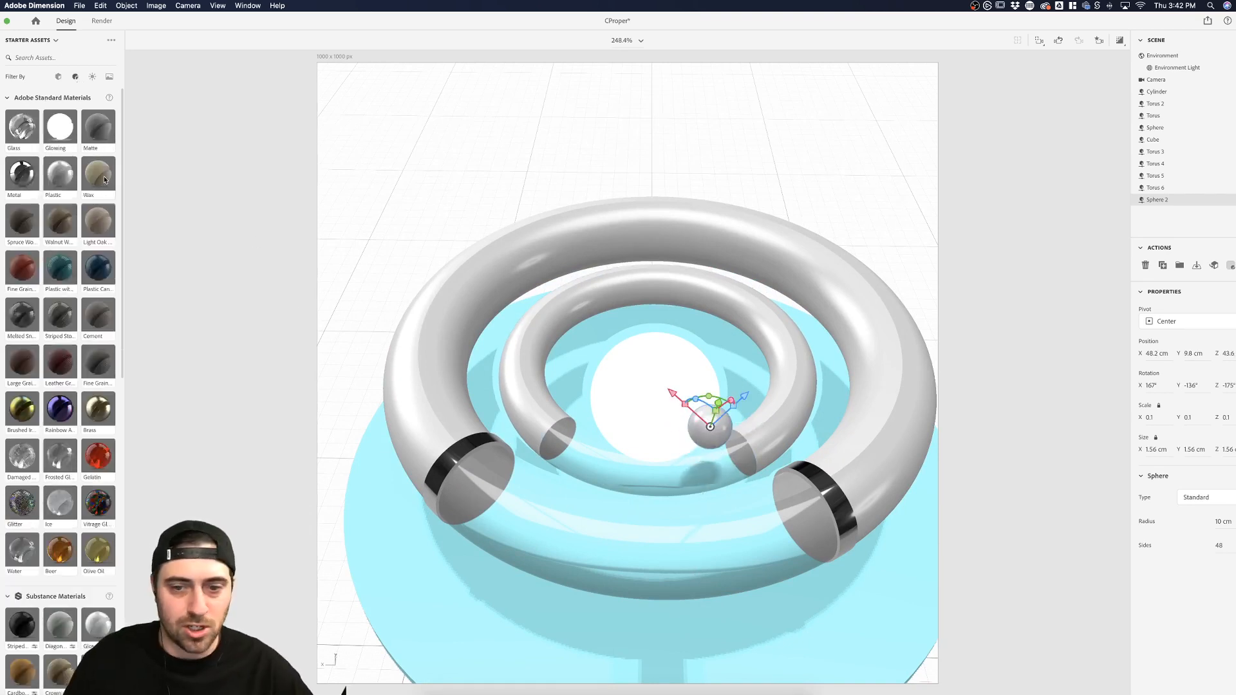
pyautogui.moveTo(23, 183); pyautogui.dragTo(707, 428)
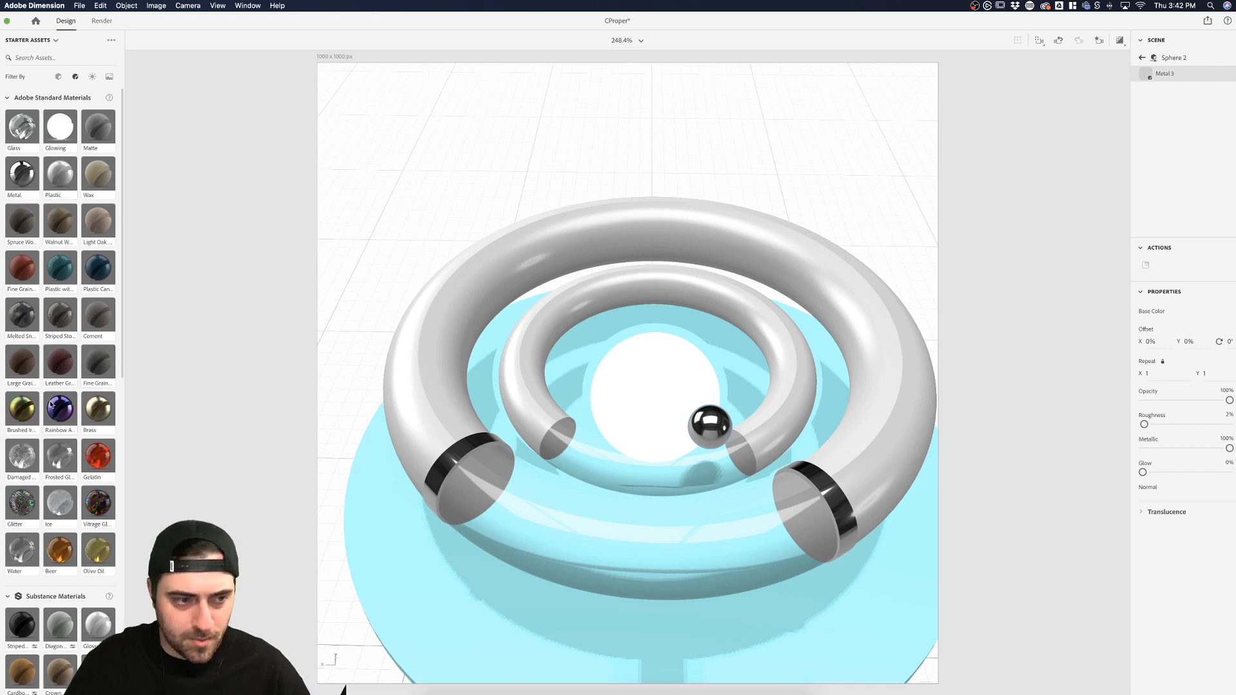
# Try the Brushed Iridescent Metal and Rainbow Anodized Metal materials on the small sphere and return it to Metal
pyautogui.moveTo(32, 407); pyautogui.dragTo(706, 430)
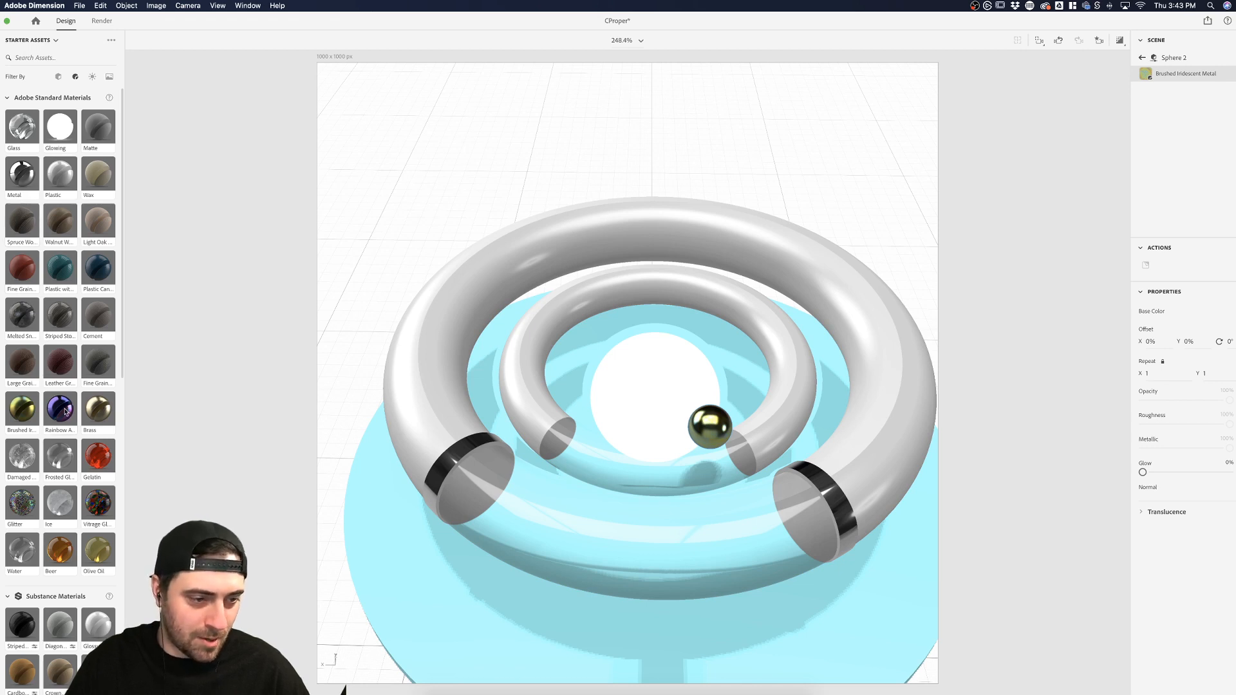
pyautogui.moveTo(63, 413); pyautogui.dragTo(715, 432)
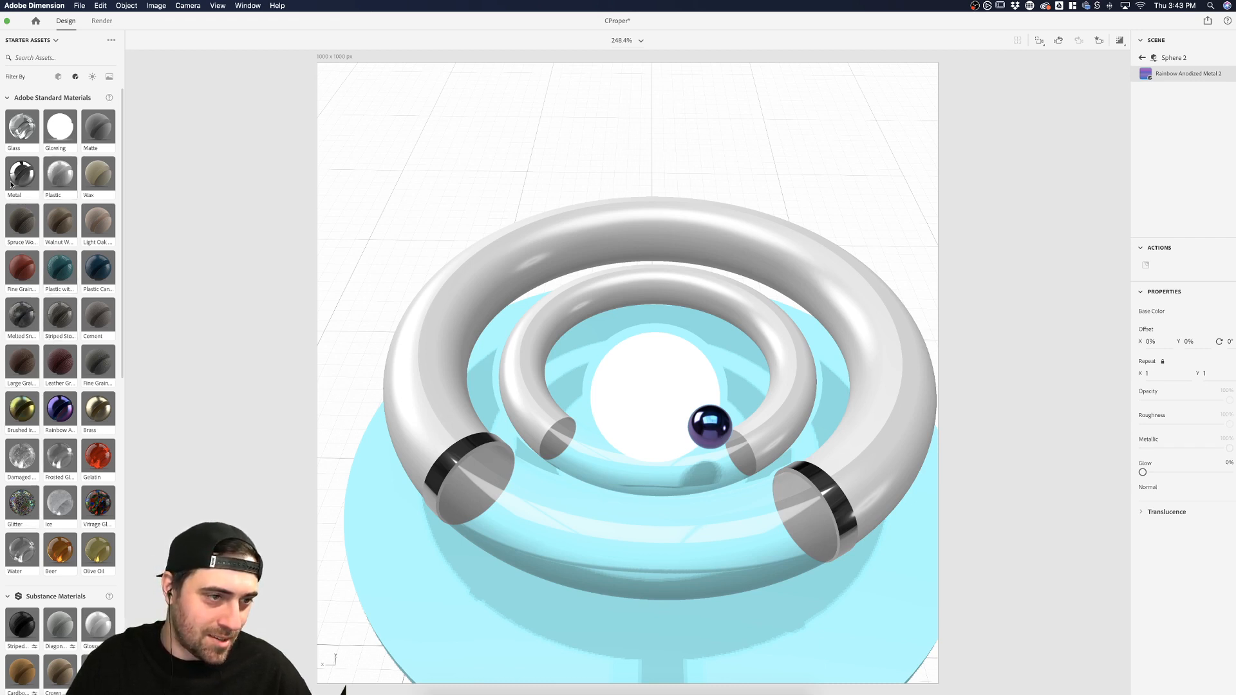
pyautogui.moveTo(11, 185); pyautogui.dragTo(720, 422)
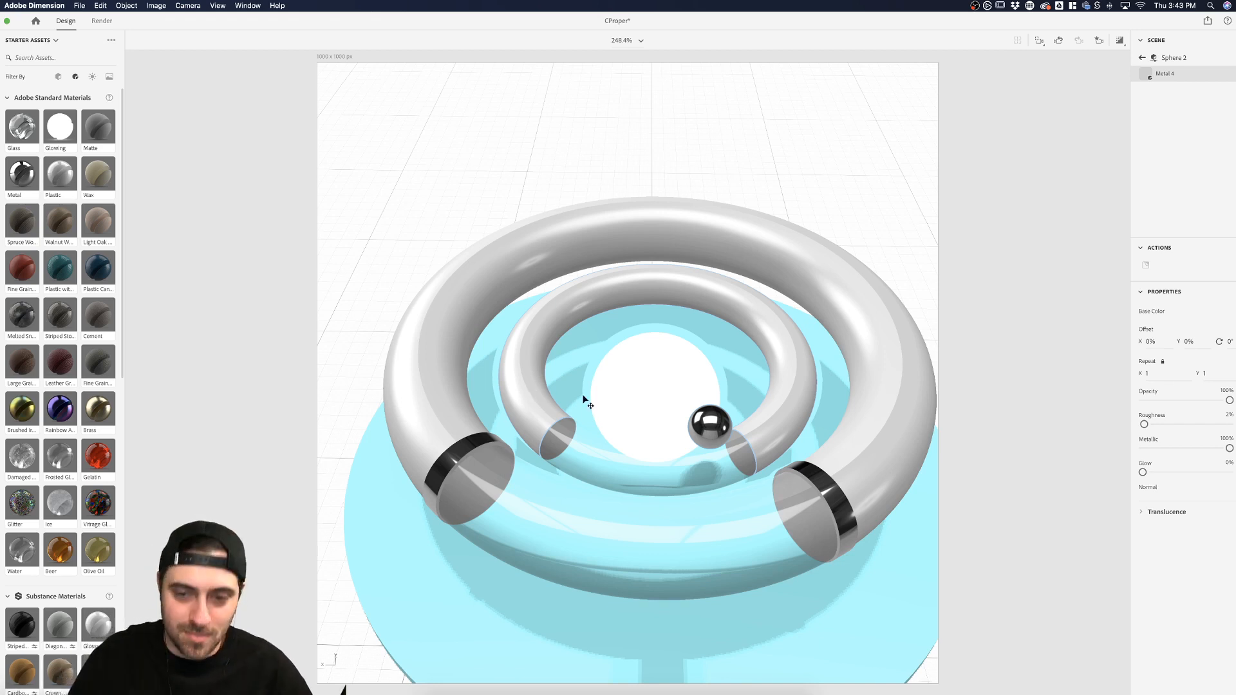
# Lower the small sphere into the inner ring's glass arc near X 48.4, Y 6.3, Z 44.4 cm, sized about 1.41 cm
pyautogui.click(716, 417)
pyautogui.moveTo(724, 416); pyautogui.dragTo(699, 467)
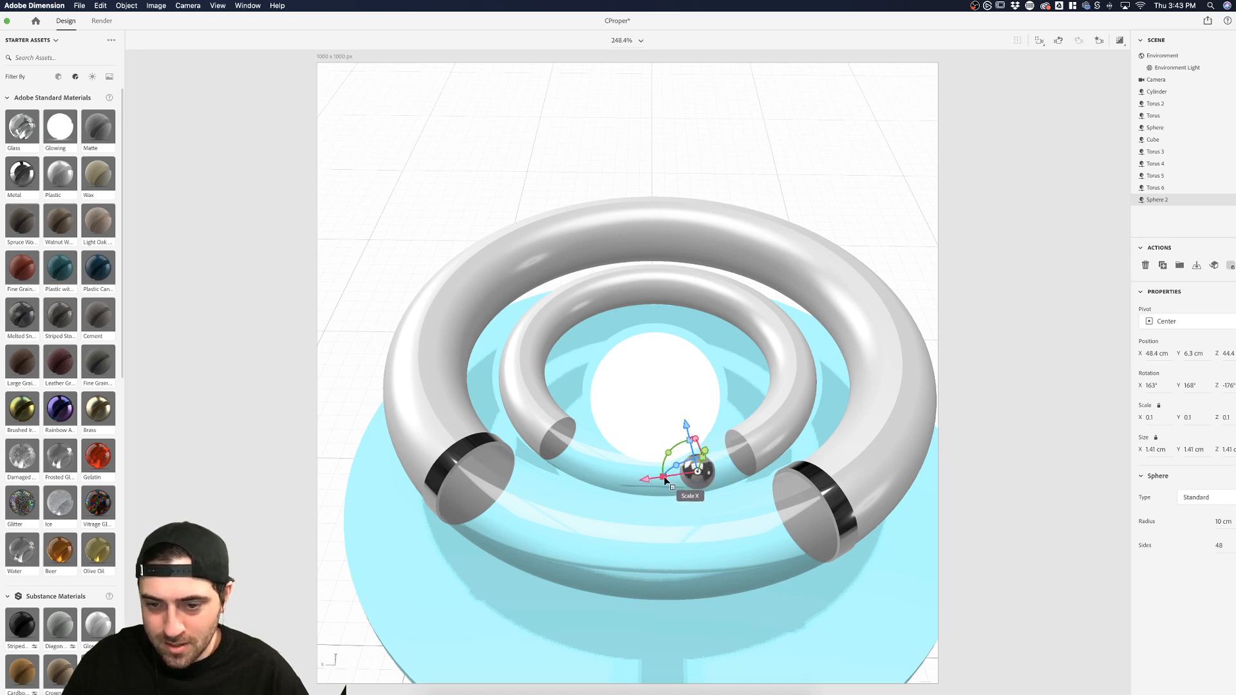
pyautogui.press('1')
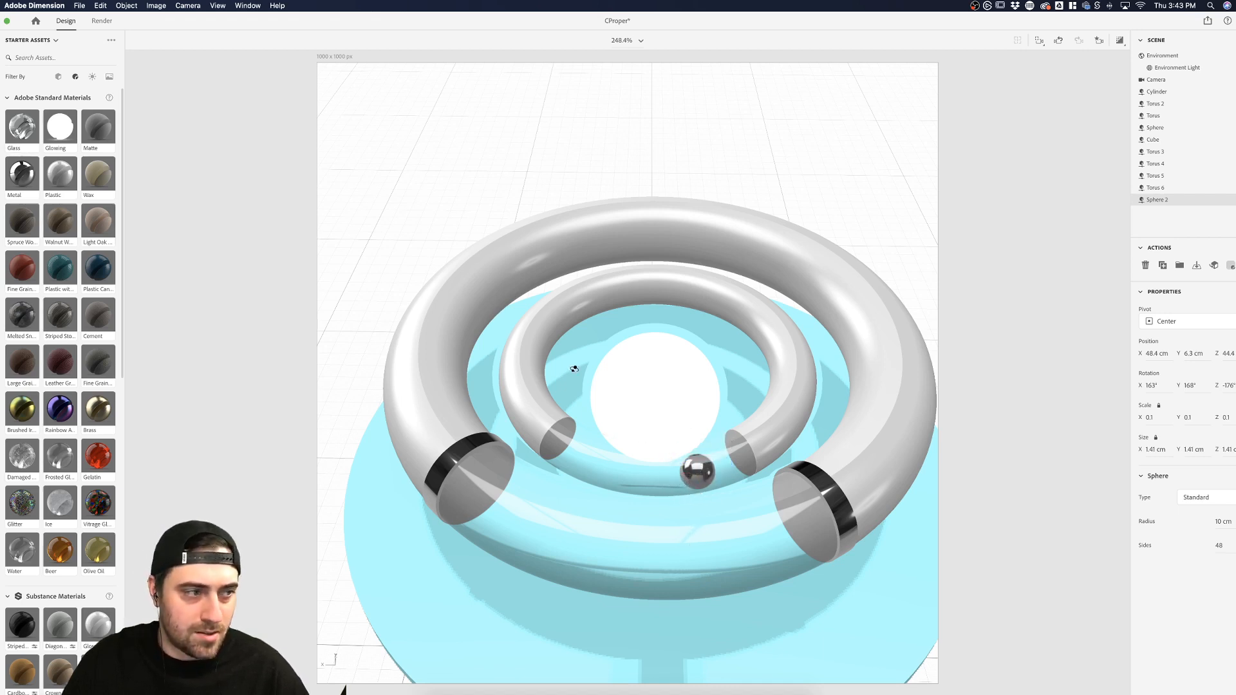
pyautogui.moveTo(574, 369); pyautogui.dragTo(723, 416)
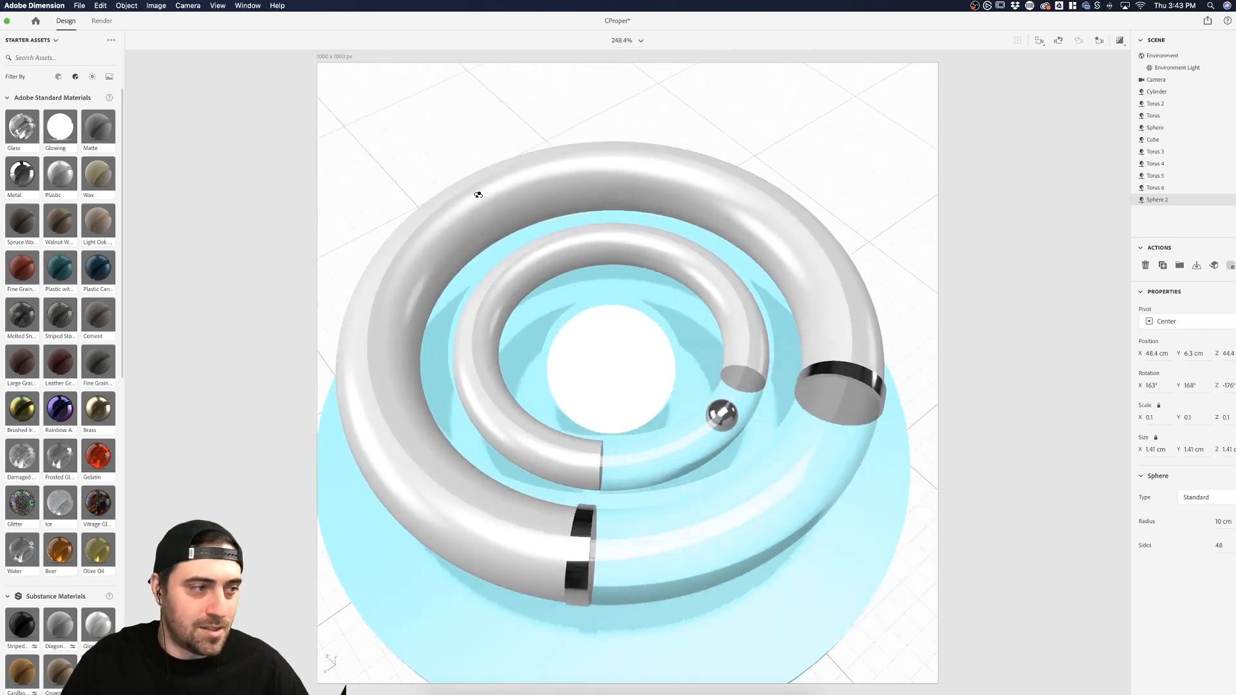
pyautogui.press('v')
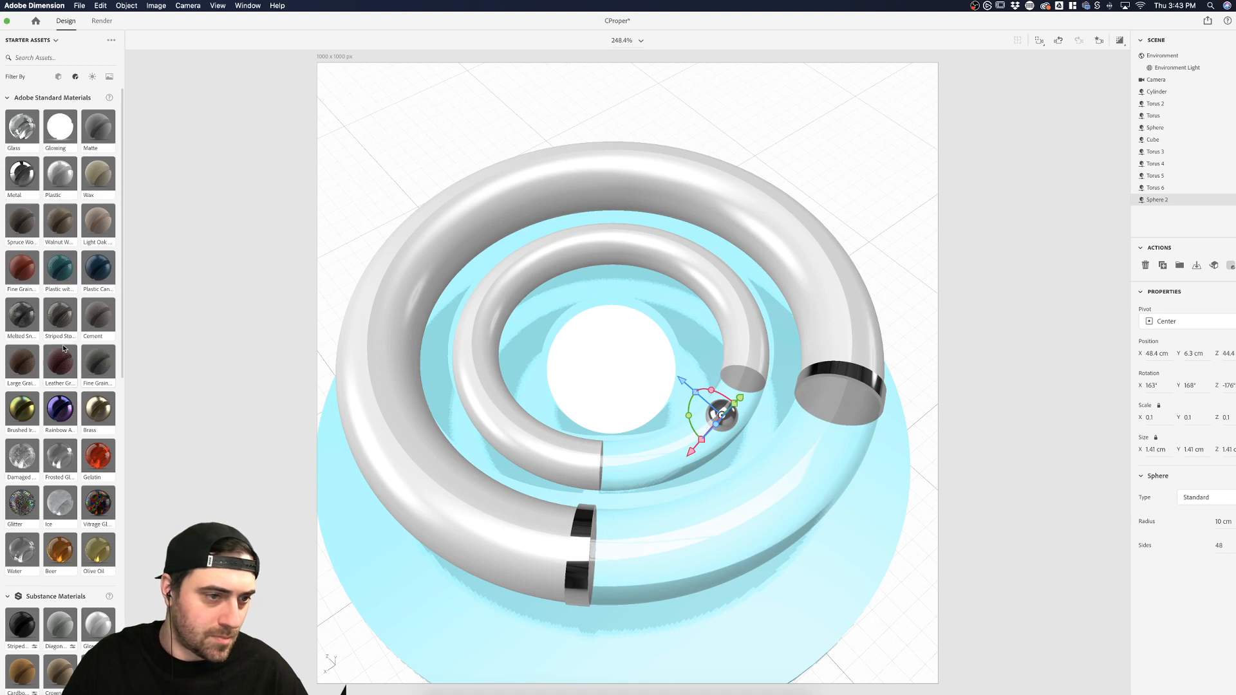
# Apply the silver Substance material to the small sphere inside the glass arc
pyautogui.scroll(-10, 64, 348)
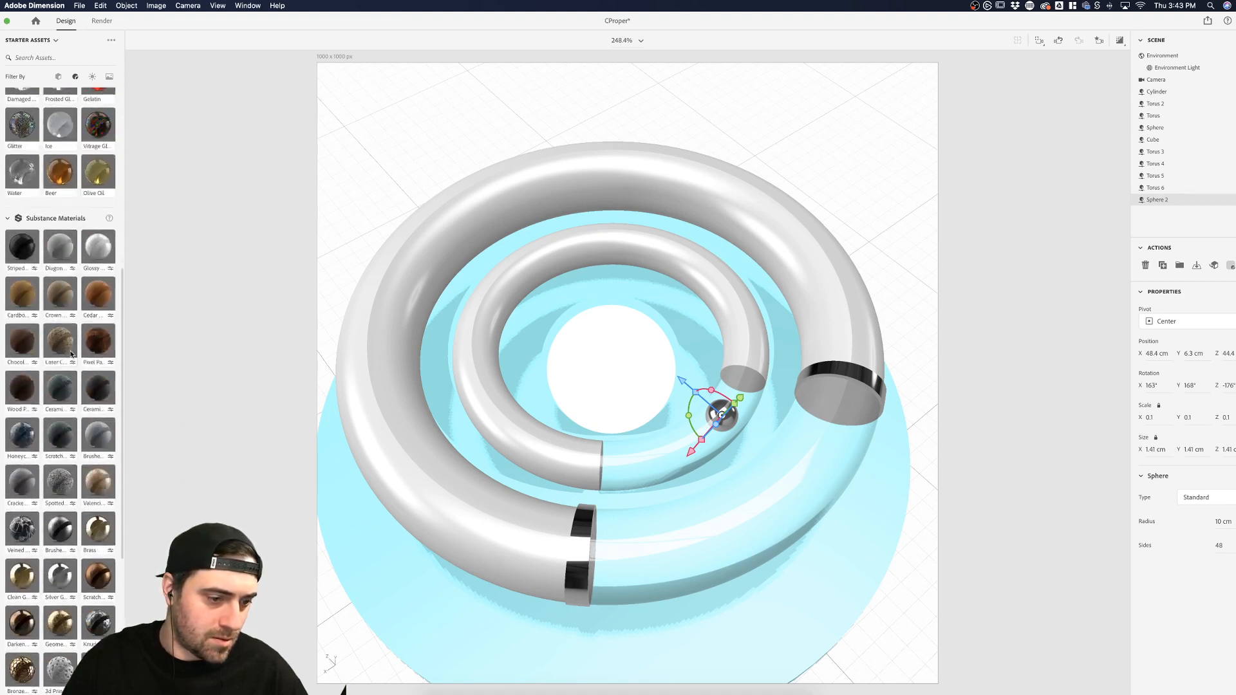
pyautogui.scroll(-1, 71, 354)
pyautogui.moveTo(53, 541); pyautogui.dragTo(1193, 200)
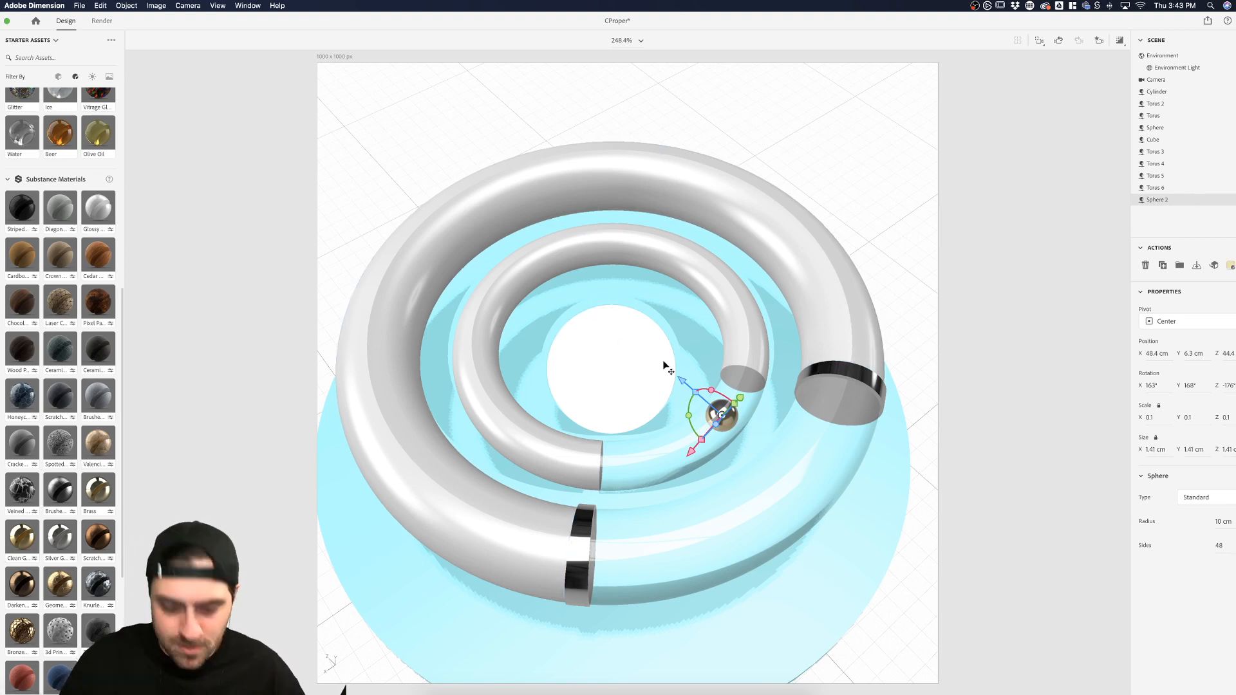
# Duplicate the small sphere and move the copy along the glass arc to about X 50.5, Y 6.4, Z 44.4 cm
pyautogui.press('super+d')
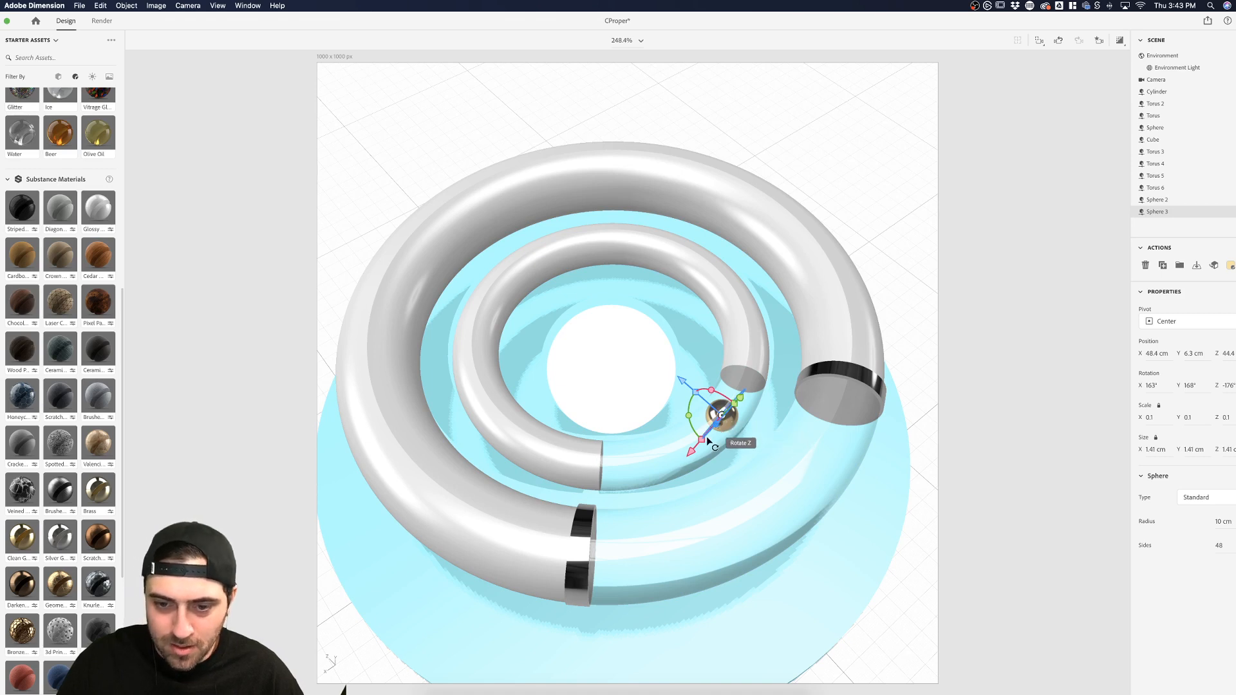
pyautogui.moveTo(702, 440); pyautogui.dragTo(642, 465)
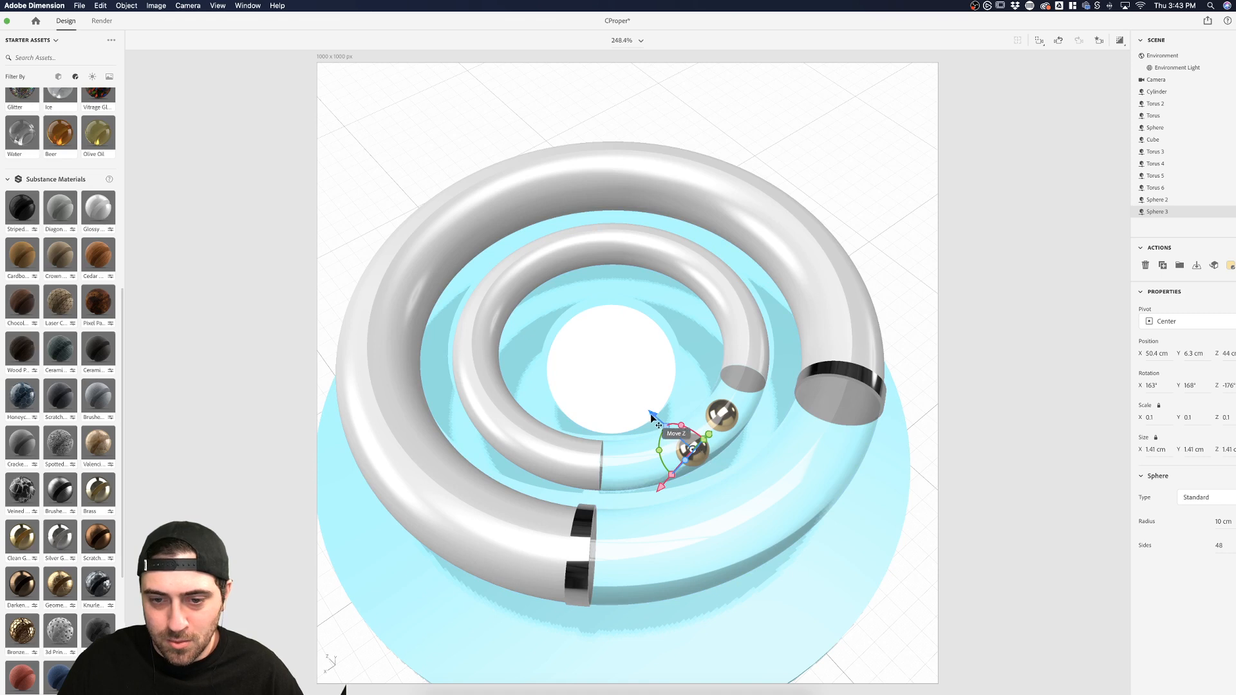
pyautogui.moveTo(653, 417); pyautogui.dragTo(646, 409)
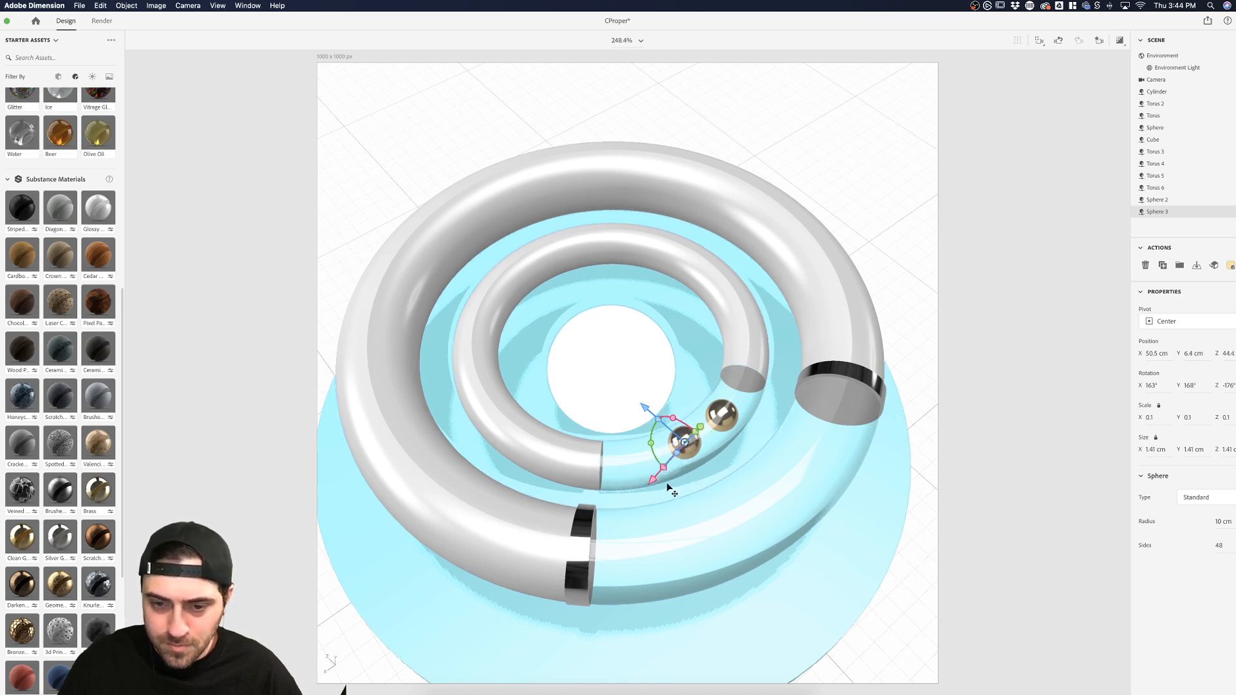
# Duplicate the second ball and place the copy farther along the glass arc at about X 52.5, Y 6.6, Z 44.6 cm
pyautogui.press('super+d')
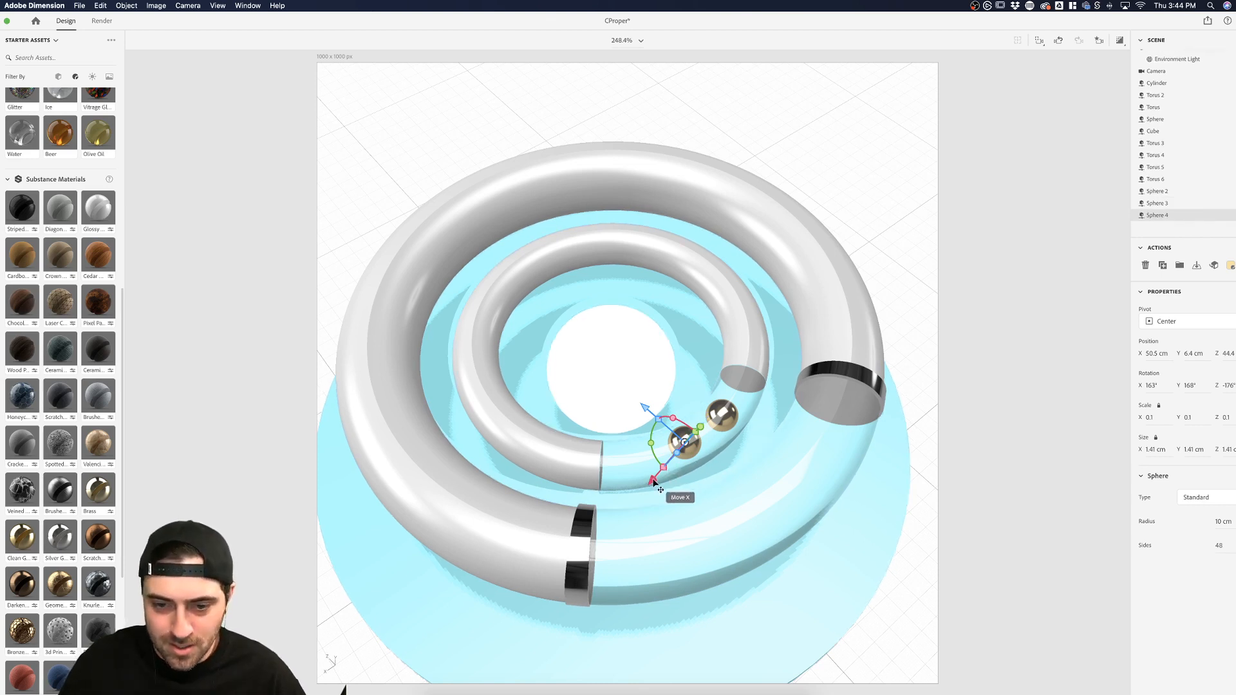
pyautogui.moveTo(664, 469); pyautogui.dragTo(641, 496)
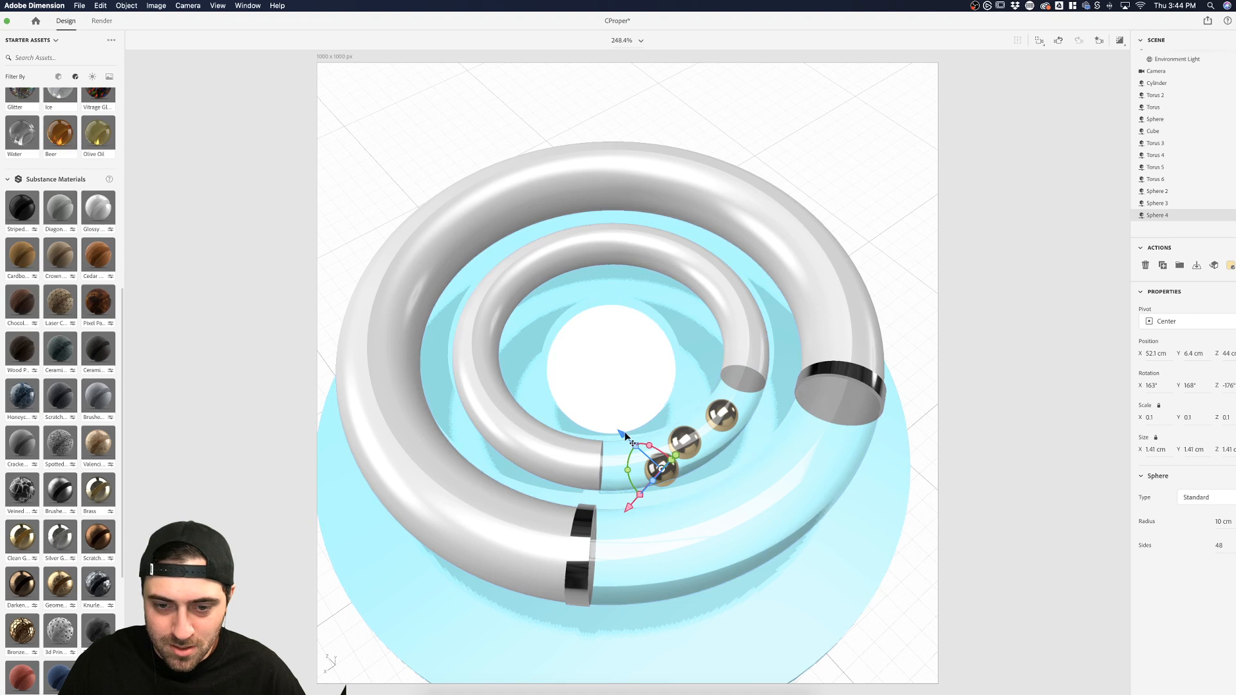
pyautogui.moveTo(622, 434); pyautogui.dragTo(609, 428)
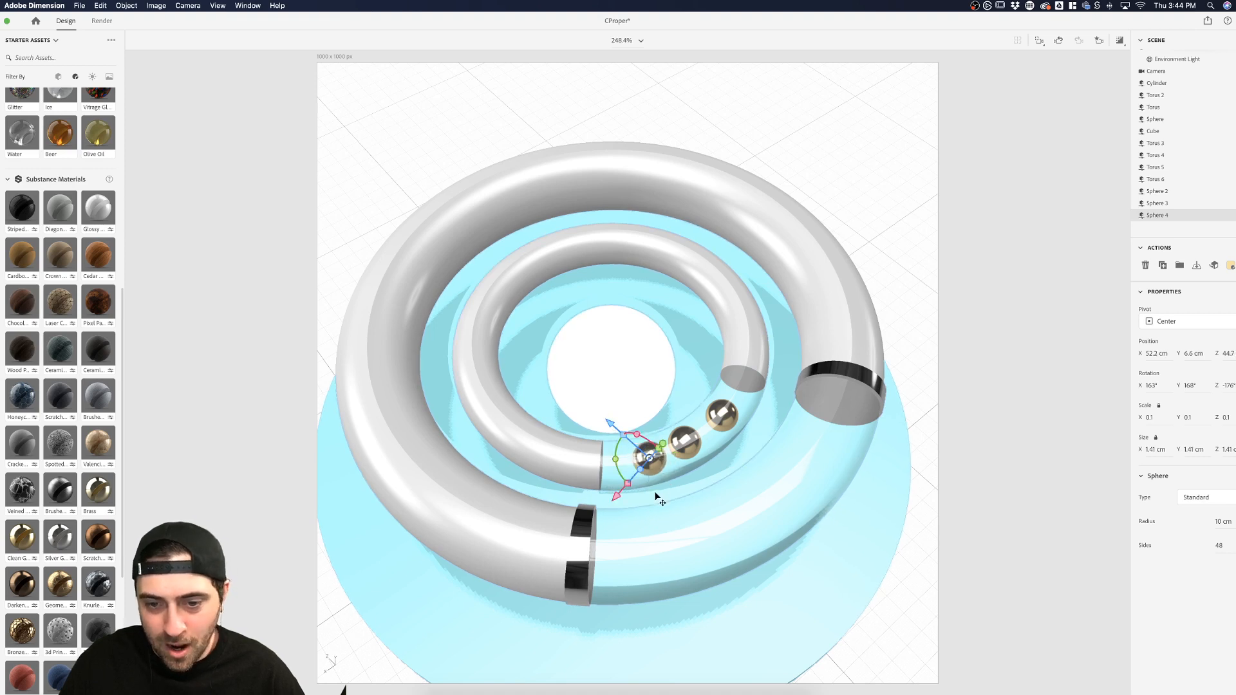
pyautogui.moveTo(613, 495); pyautogui.dragTo(613, 467)
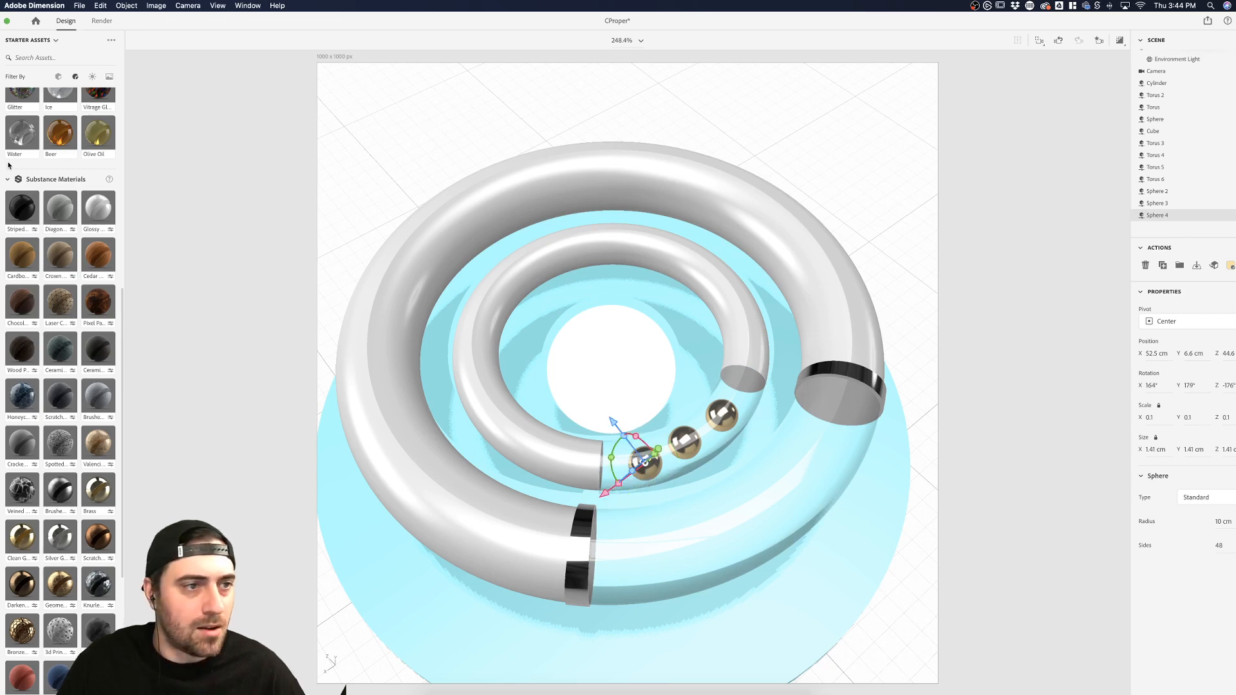
pyautogui.keyDown('alt'); pyautogui.moveTo(532, 380); pyautogui.dragTo(656, 468); pyautogui.keyUp('alt')
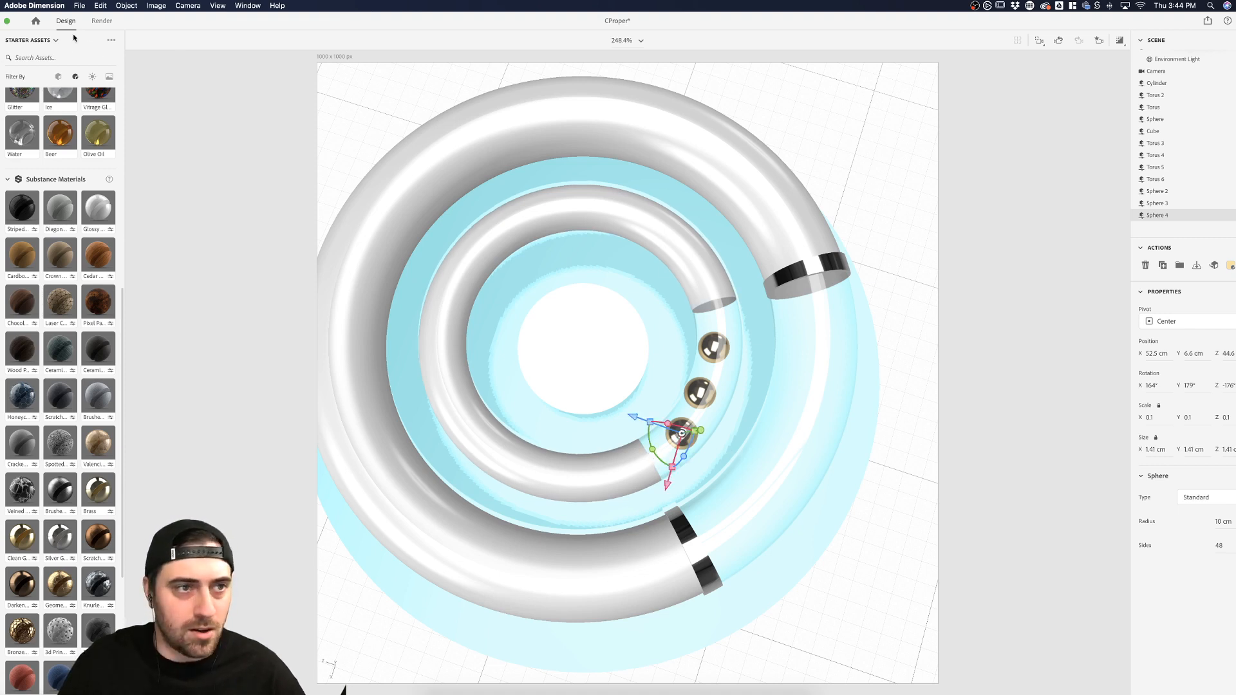
# Review the render settings for PSD bit depth and quality, keeping High (Slow), and return to the design workspace
pyautogui.click(102, 21)
pyautogui.click(1184, 197)
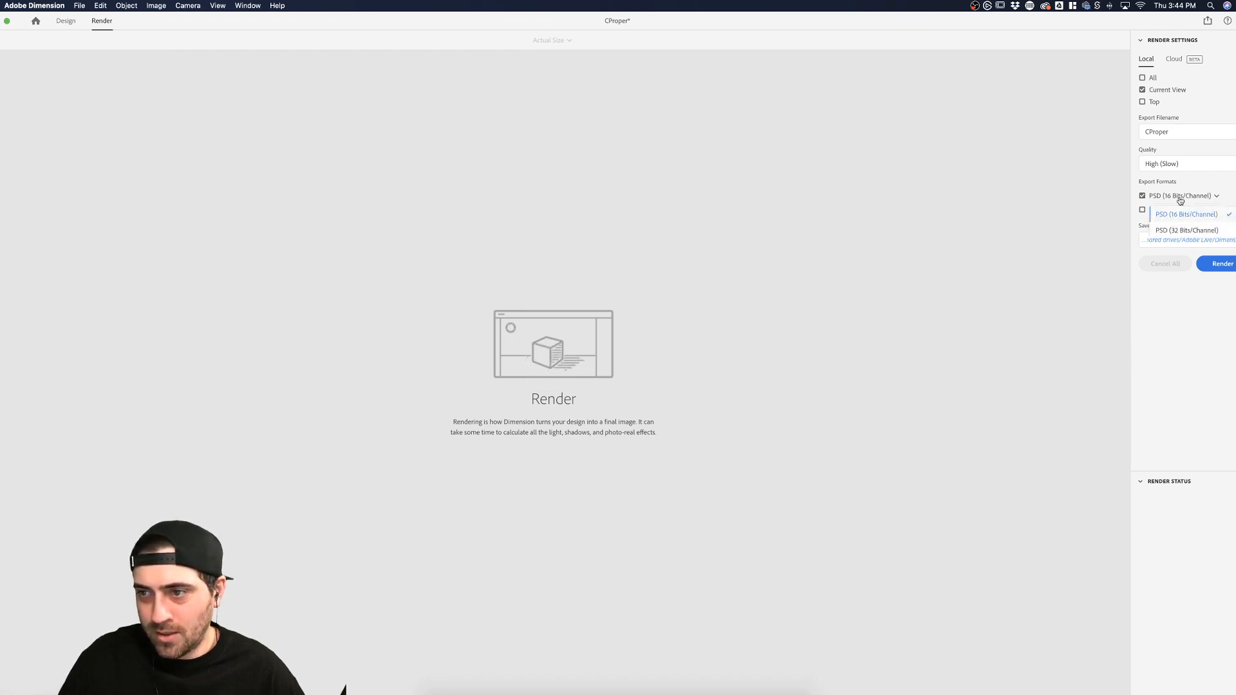
pyautogui.click(1194, 195)
pyautogui.click(1186, 164)
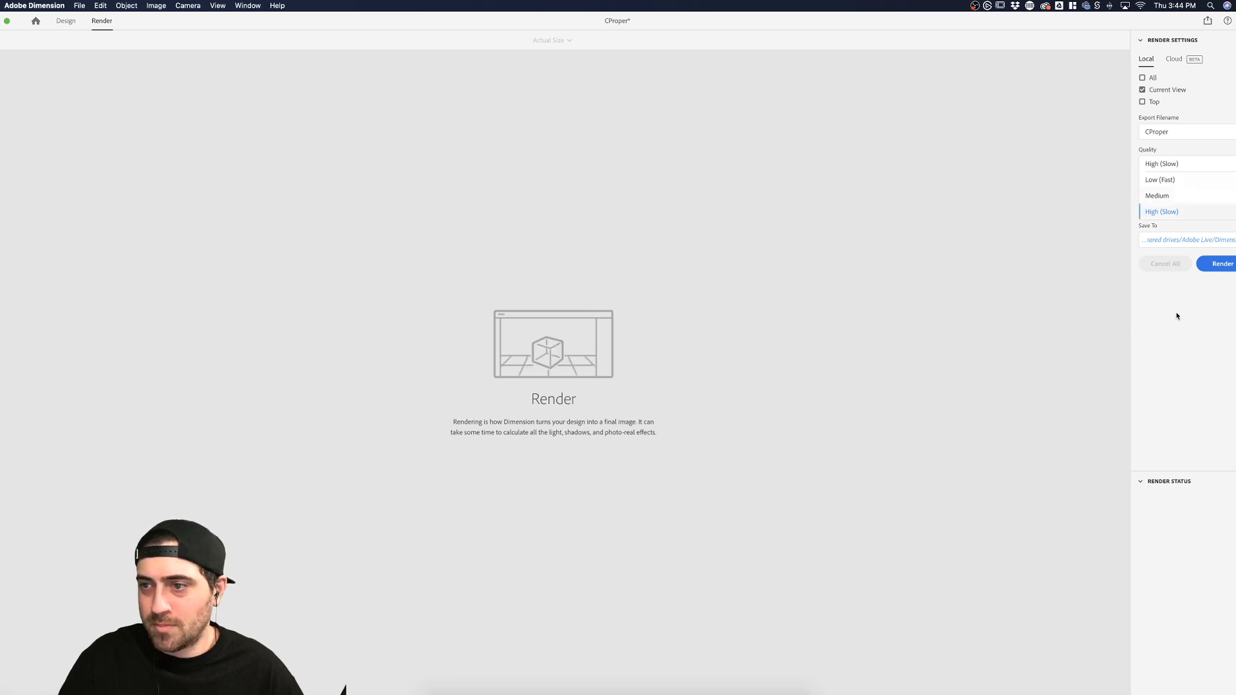
pyautogui.click(1172, 211)
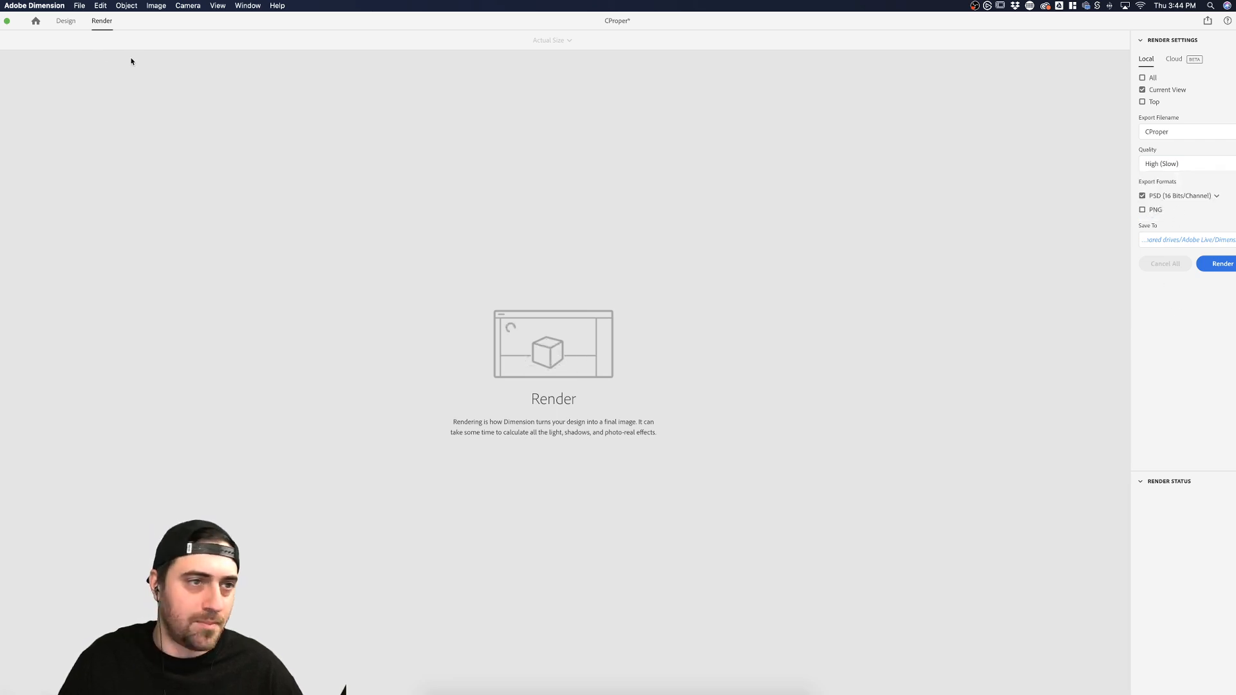
pyautogui.click(65, 21)
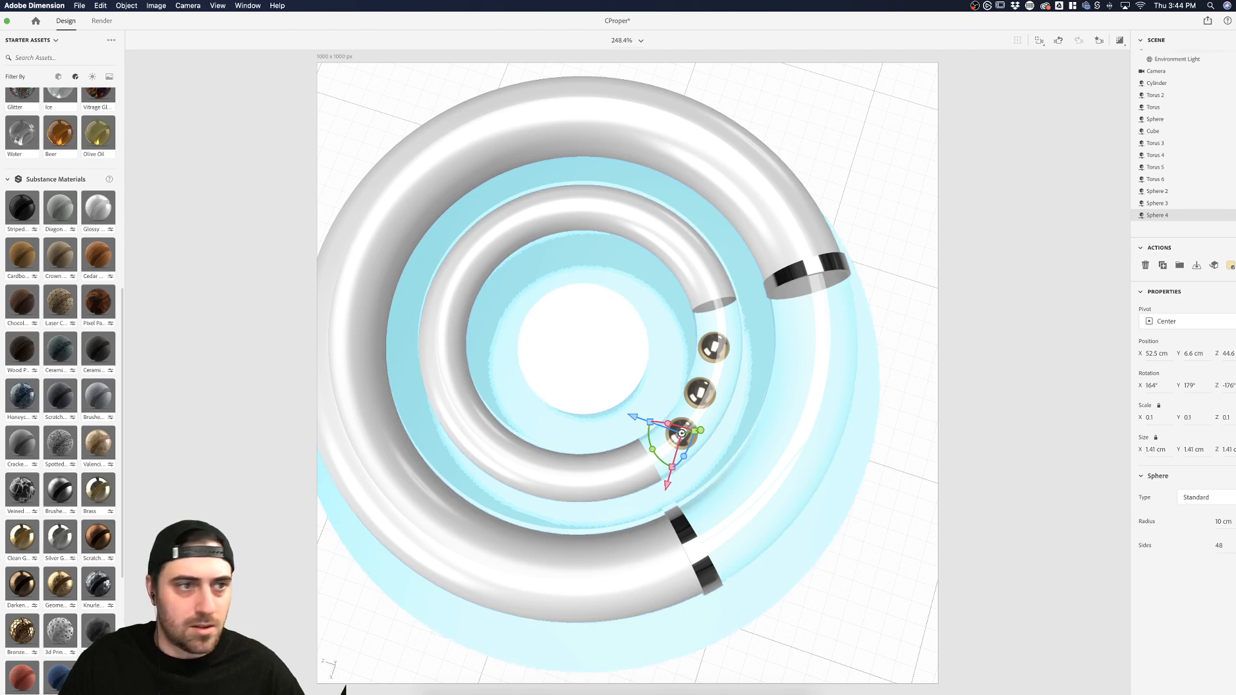
# Move the first ball closer to the inner ring's cut end and shift the middle ball outward to about X 50.5, Y 6.3, Z 44 cm
pyautogui.click(1159, 191)
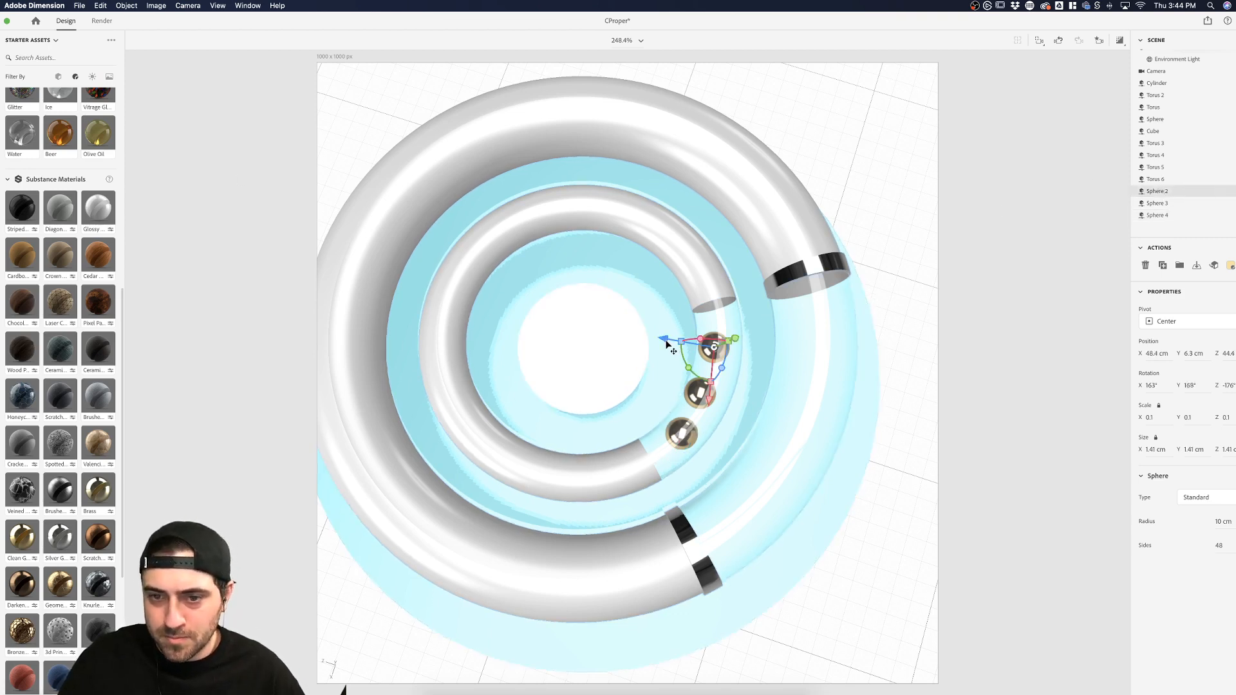
pyautogui.moveTo(665, 339); pyautogui.dragTo(705, 401)
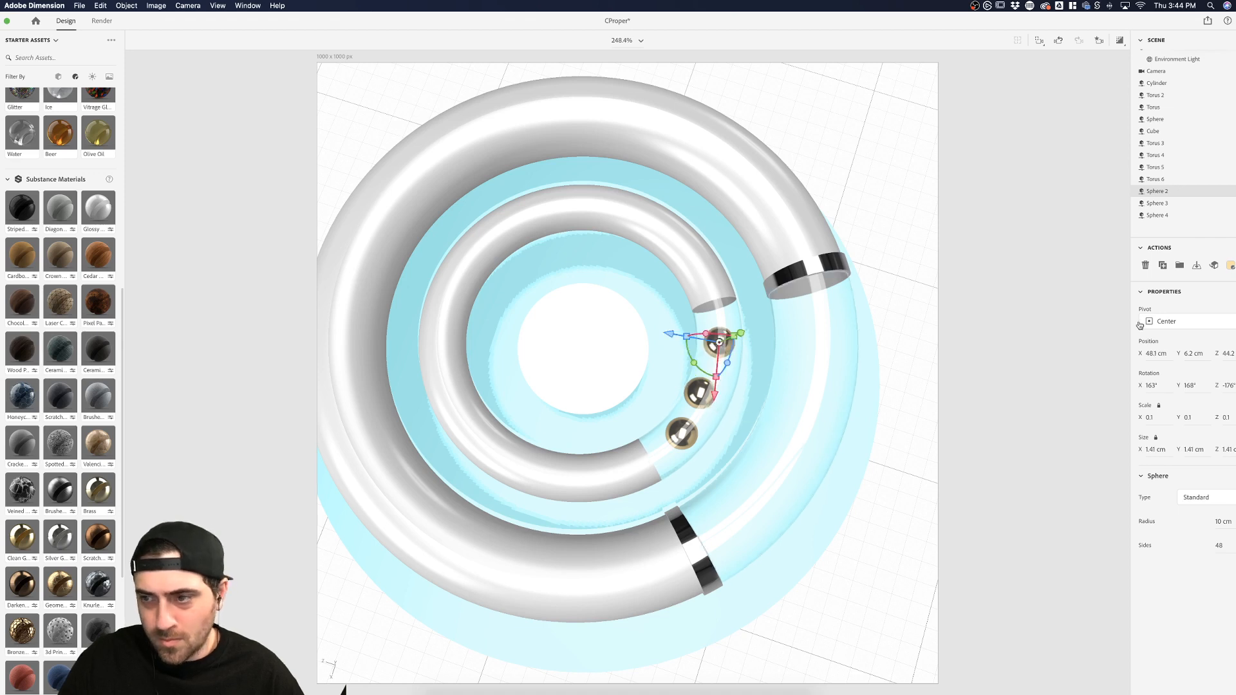
pyautogui.click(1157, 203)
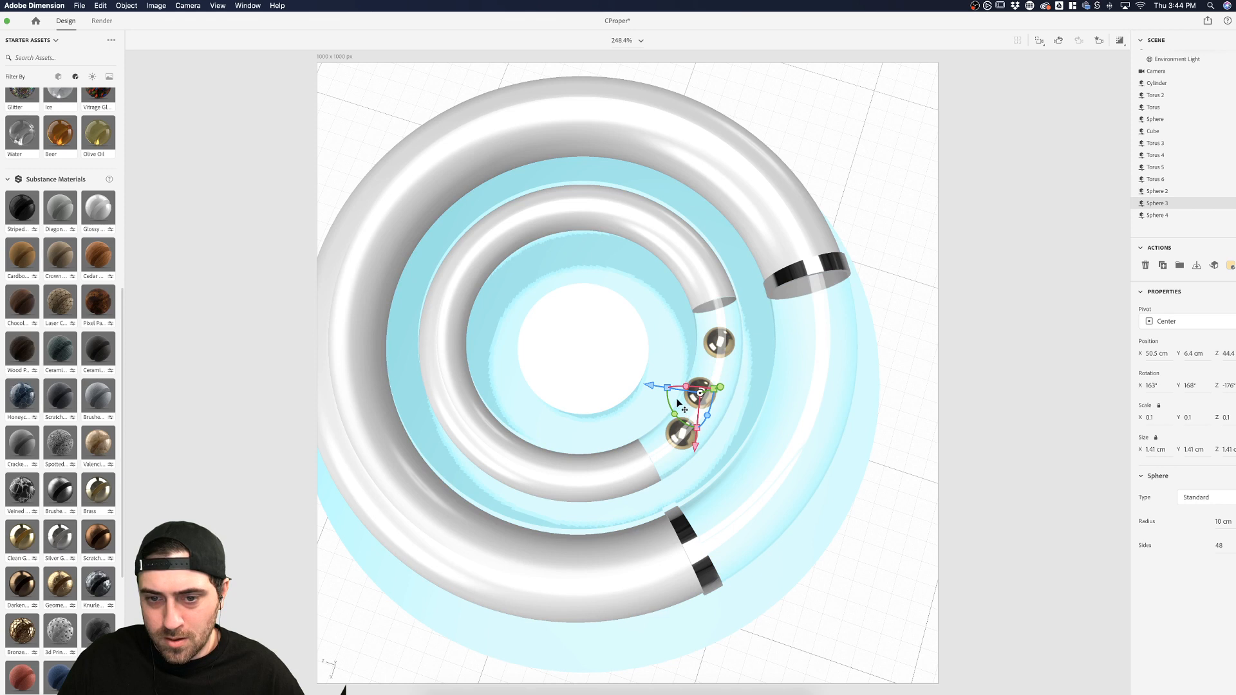
pyautogui.moveTo(670, 389); pyautogui.dragTo(663, 393)
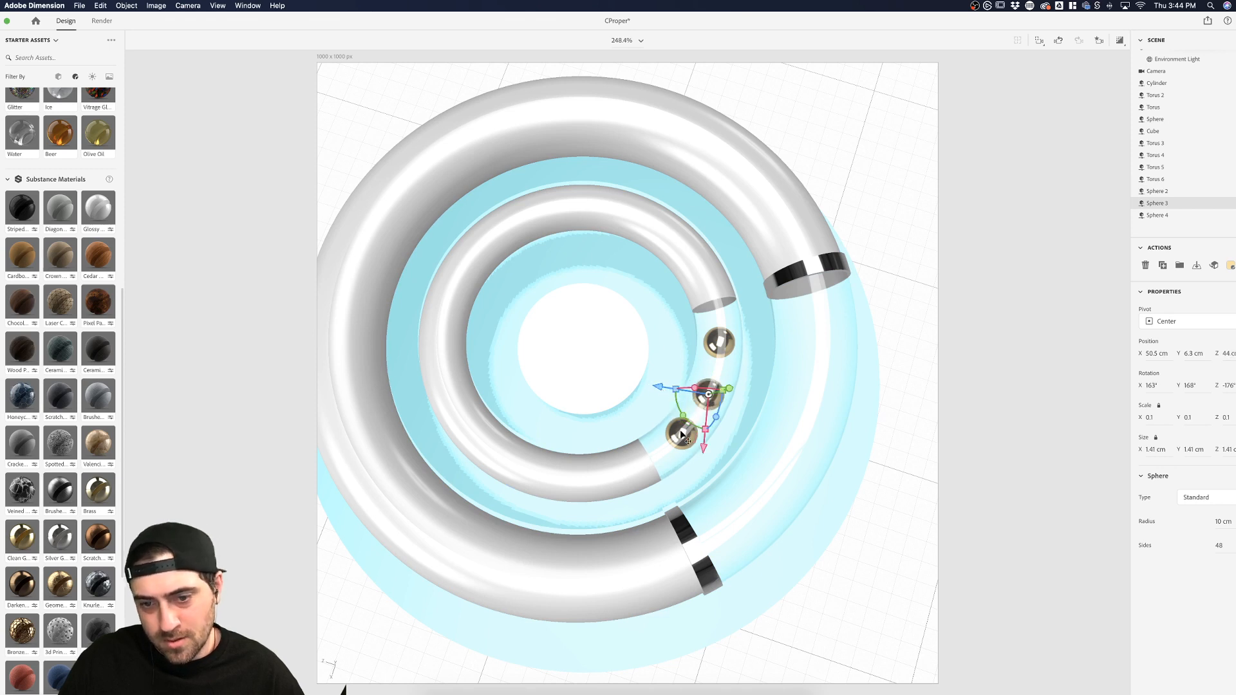
pyautogui.click(1157, 191)
pyautogui.moveTo(714, 386); pyautogui.dragTo(716, 388)
# Even out the ball spacing, moving the middle ball to about X 50, Z 43.9 cm and the last to about X 52.3, Z 44.5 cm
pyautogui.click(1212, 202)
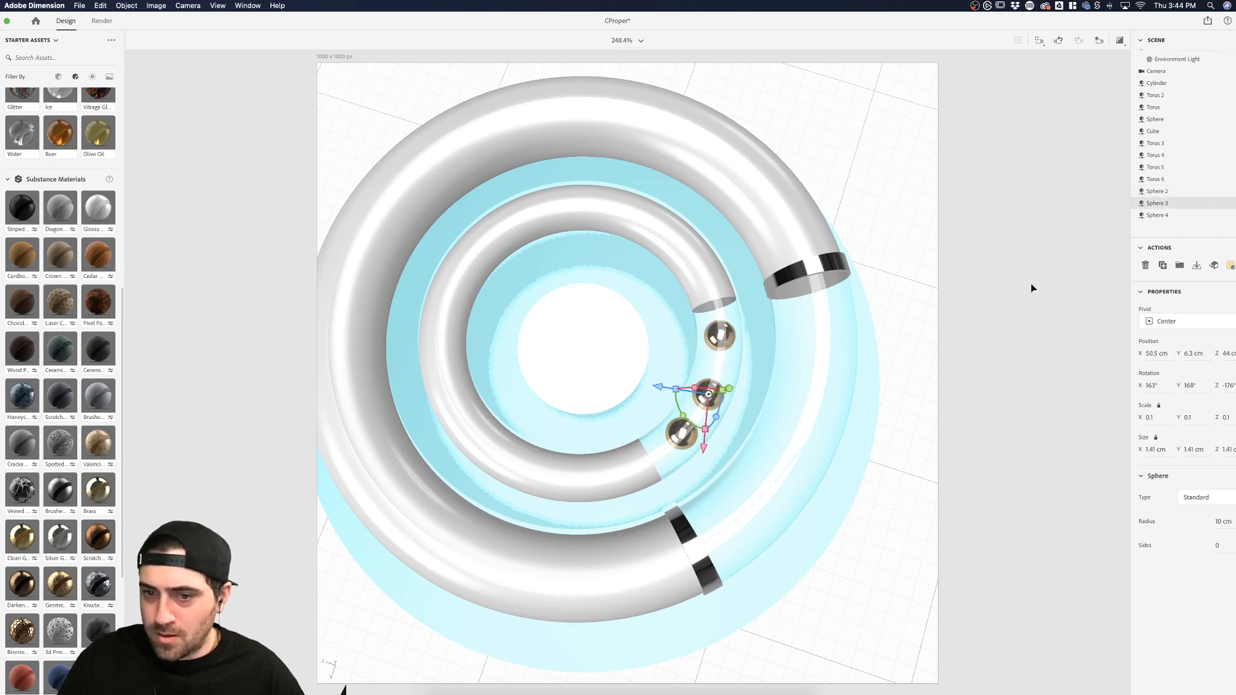
pyautogui.moveTo(707, 442); pyautogui.dragTo(707, 440)
pyautogui.moveTo(671, 384); pyautogui.dragTo(670, 385)
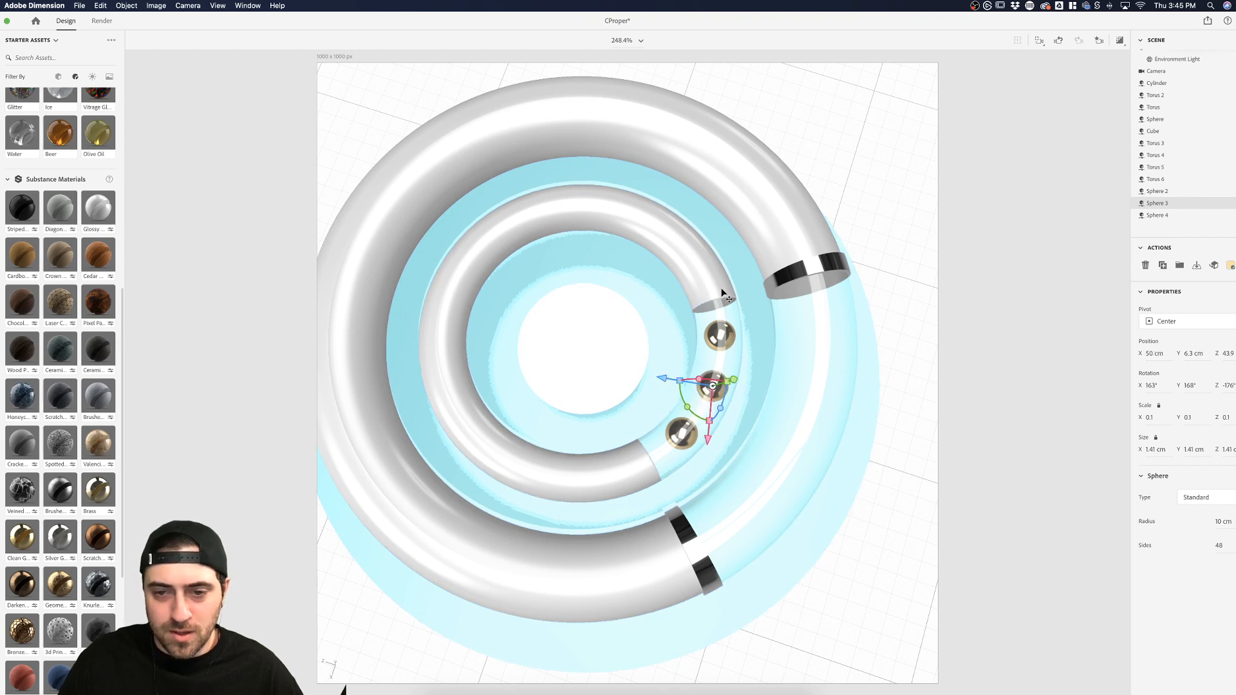
pyautogui.click(680, 445)
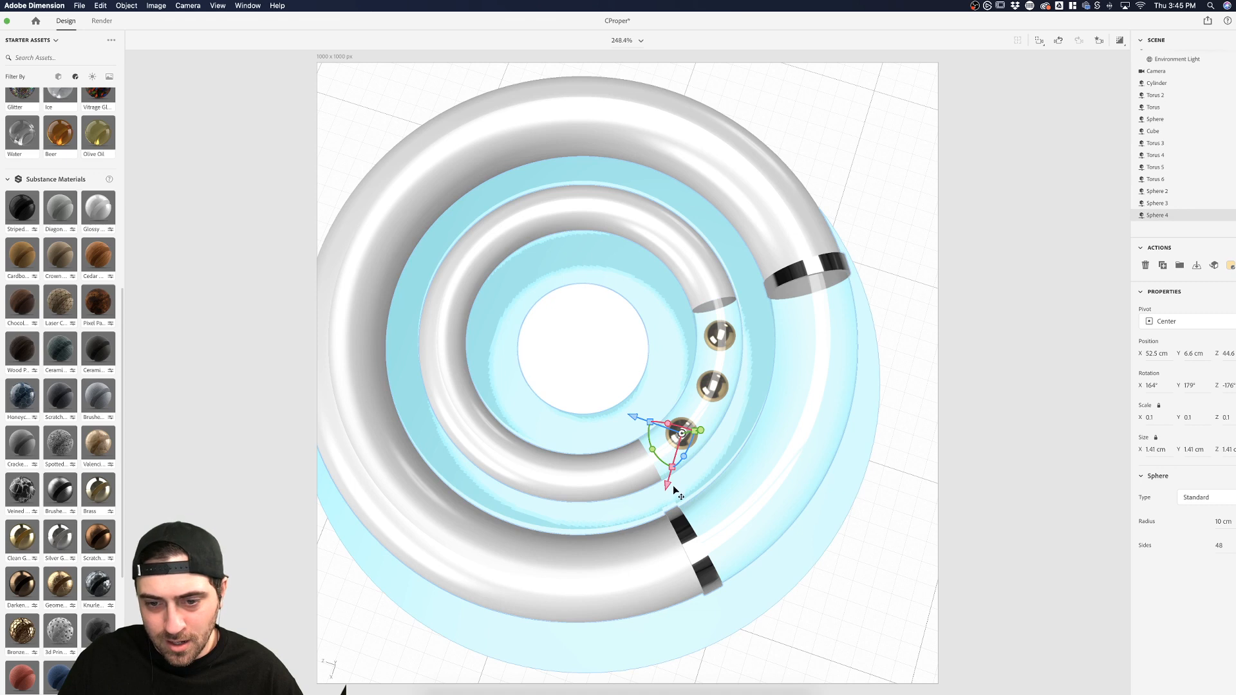
pyautogui.moveTo(670, 475)
pyautogui.mouseDown()
pyautogui.moveTo(670, 490)
pyautogui.moveTo(667, 480)
pyautogui.mouseUp()
pyautogui.moveTo(633, 412); pyautogui.dragTo(641, 416)
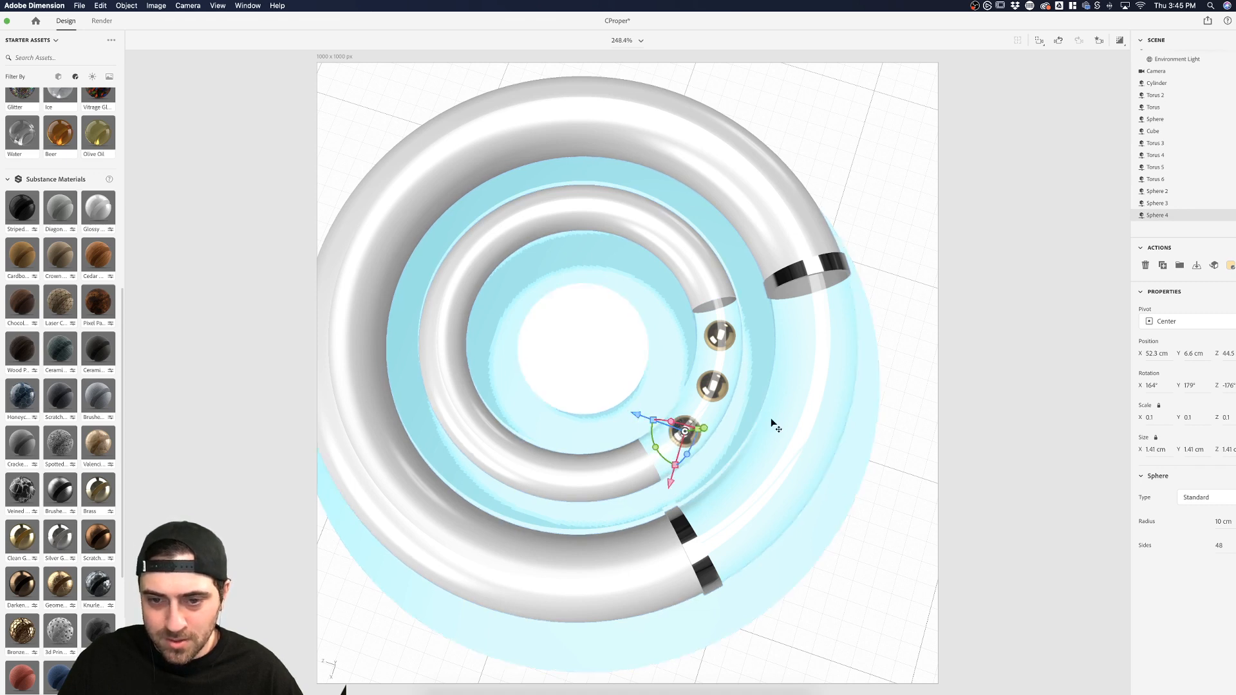
# Preview the render from the saved Top view with the Environment Light hidden and restored, and select the inner ring's glass arc
pyautogui.click(1099, 40)
pyautogui.click(1020, 78)
pyautogui.click(903, 400)
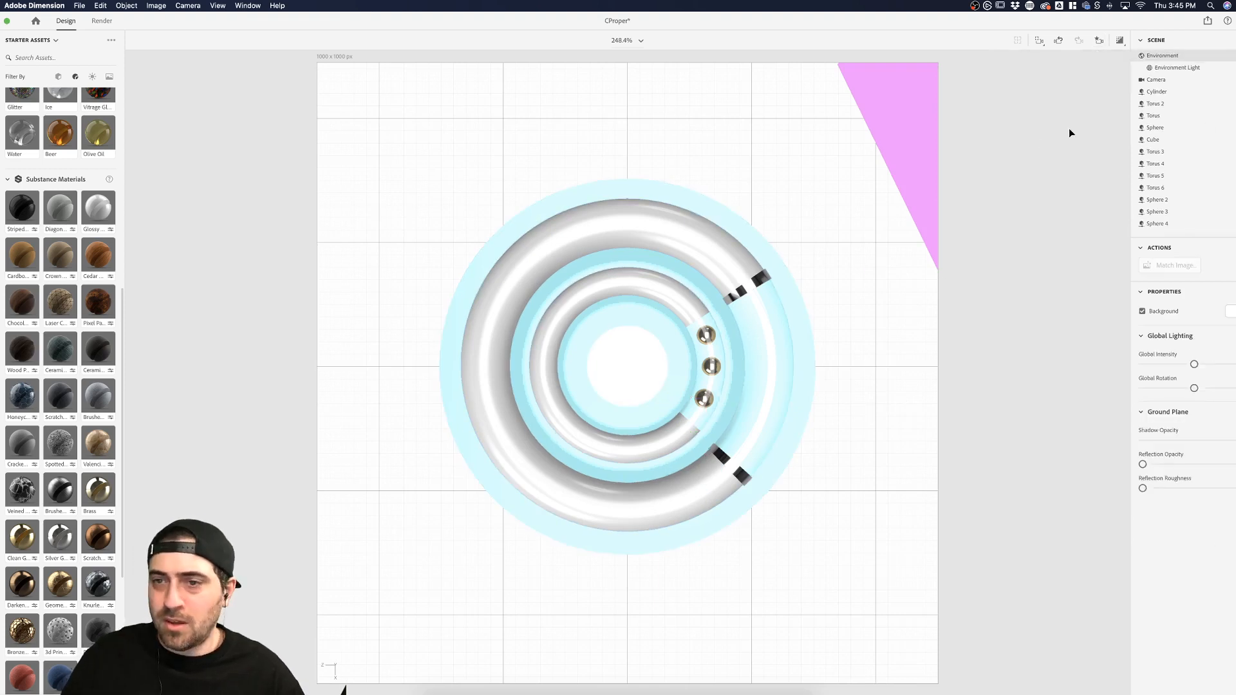
pyautogui.click(1234, 67)
pyautogui.click(1121, 40)
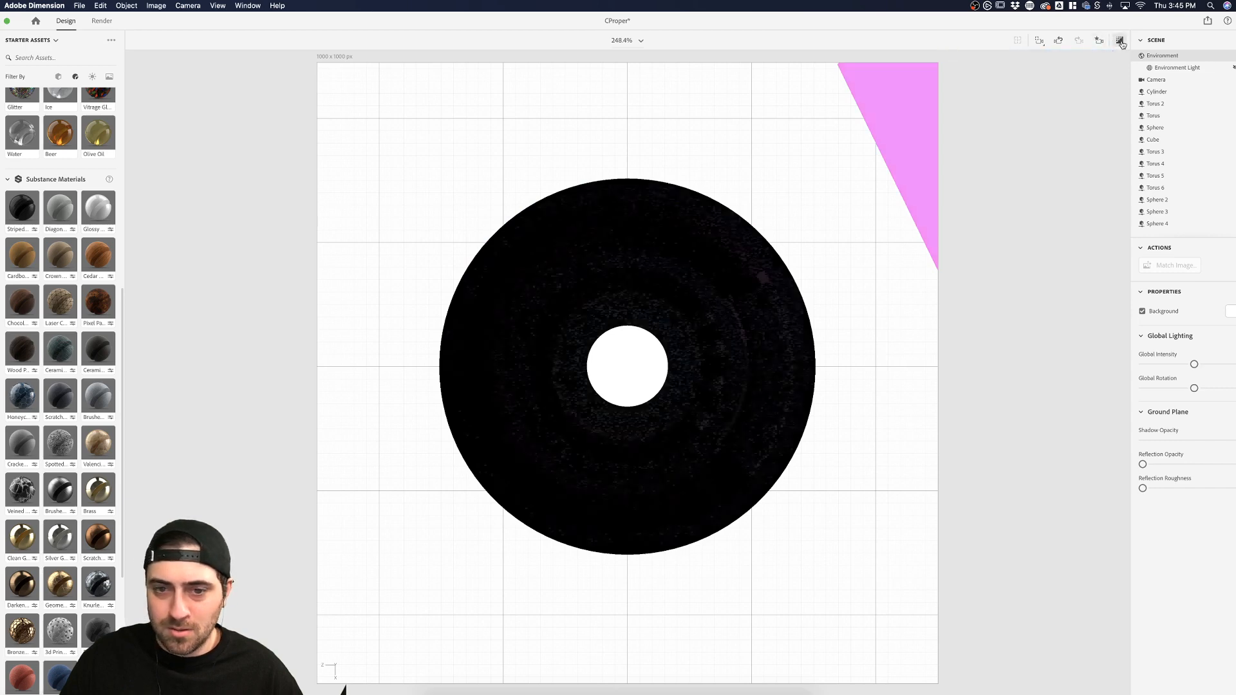
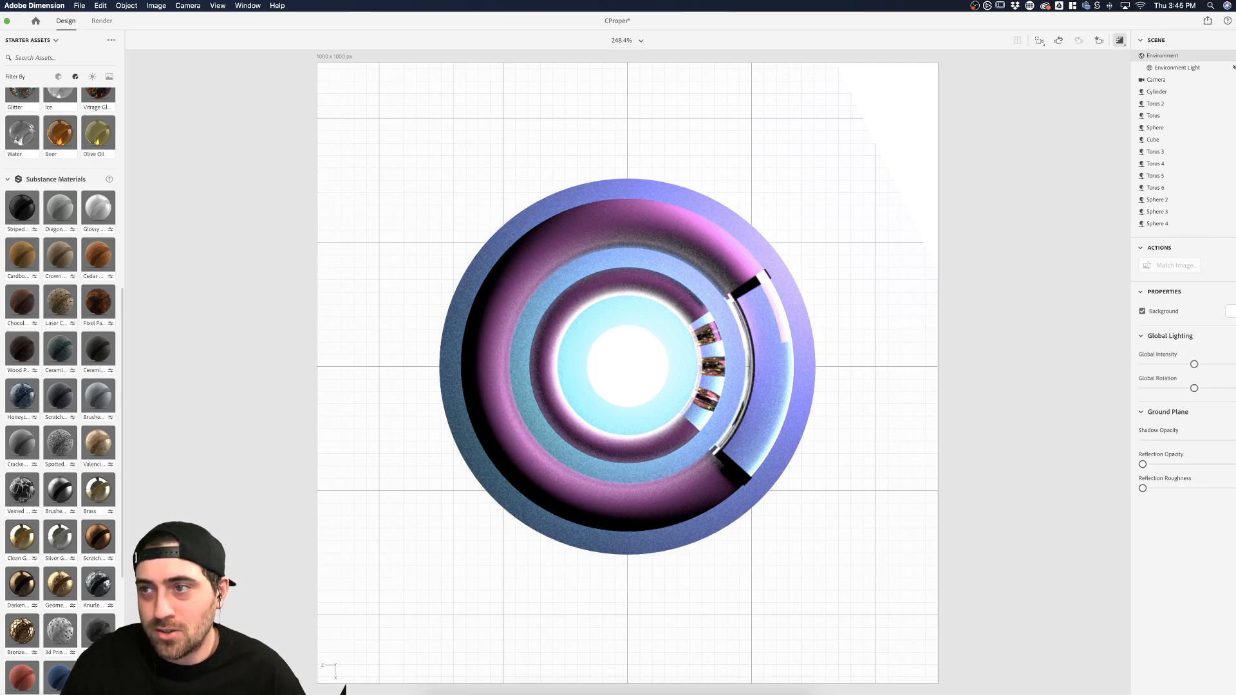
pyautogui.click(1232, 68)
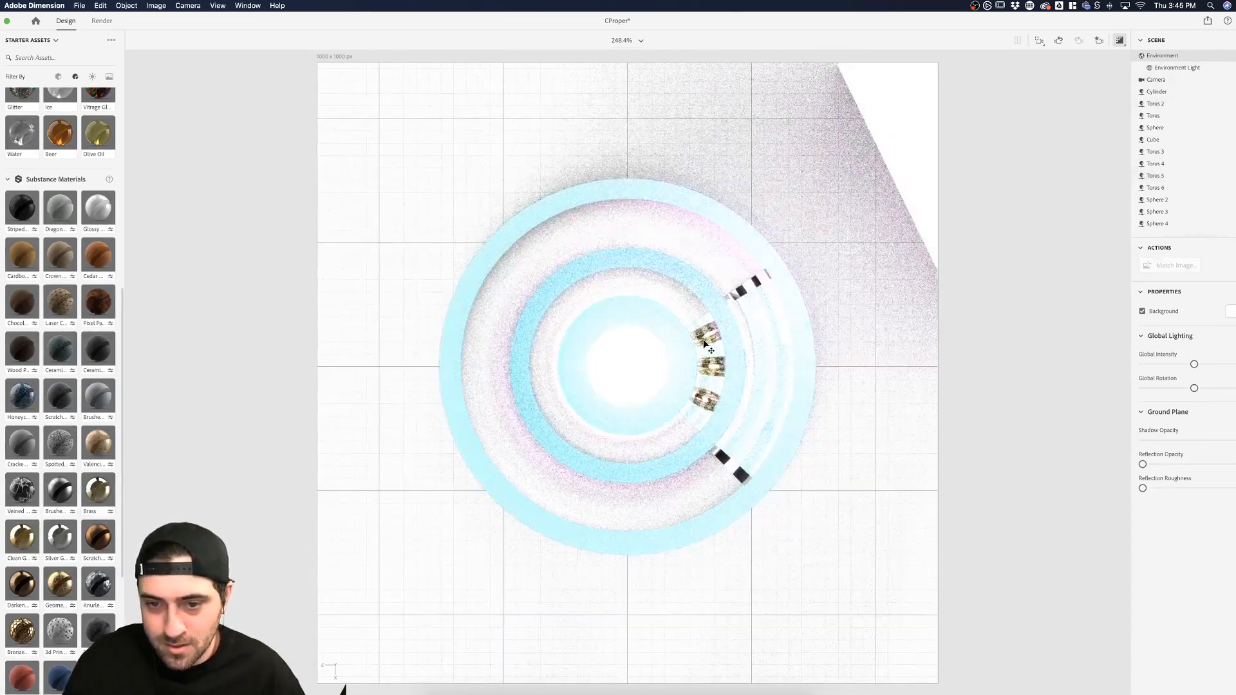
pyautogui.click(712, 347)
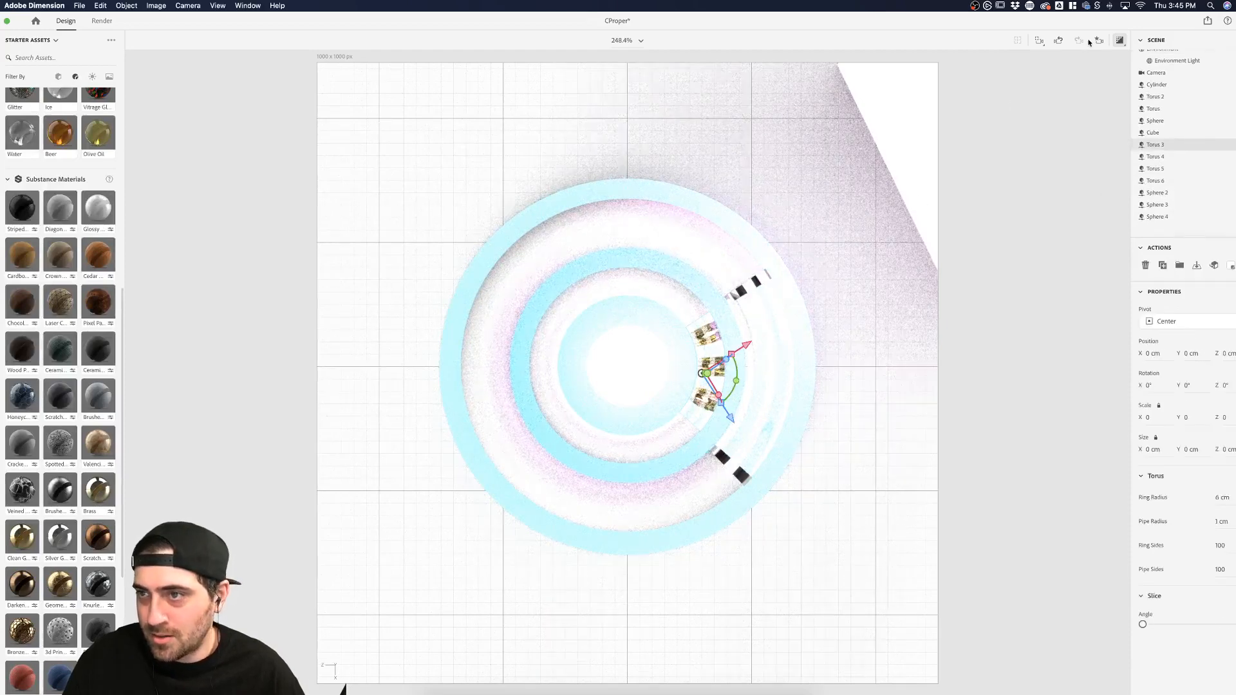
pyautogui.click(1118, 41)
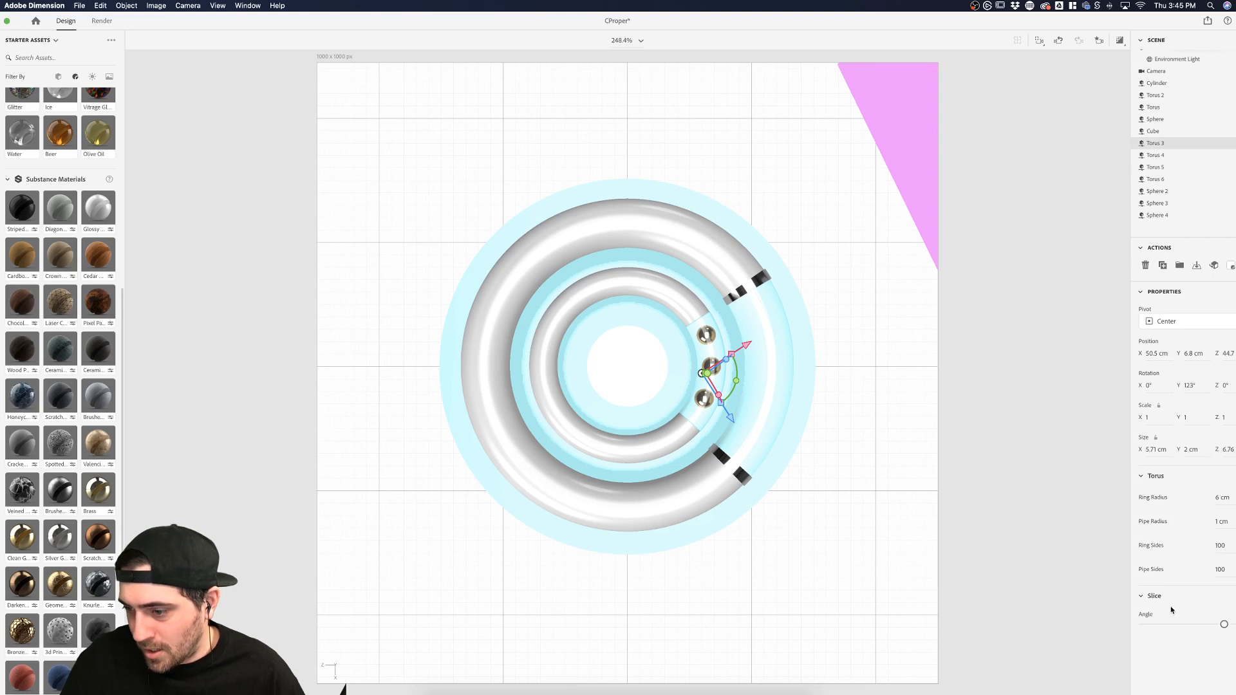
# Set the glass material's translucence to 0% on both the inner and the outer ring's glass arcs
pyautogui.click(1230, 264)
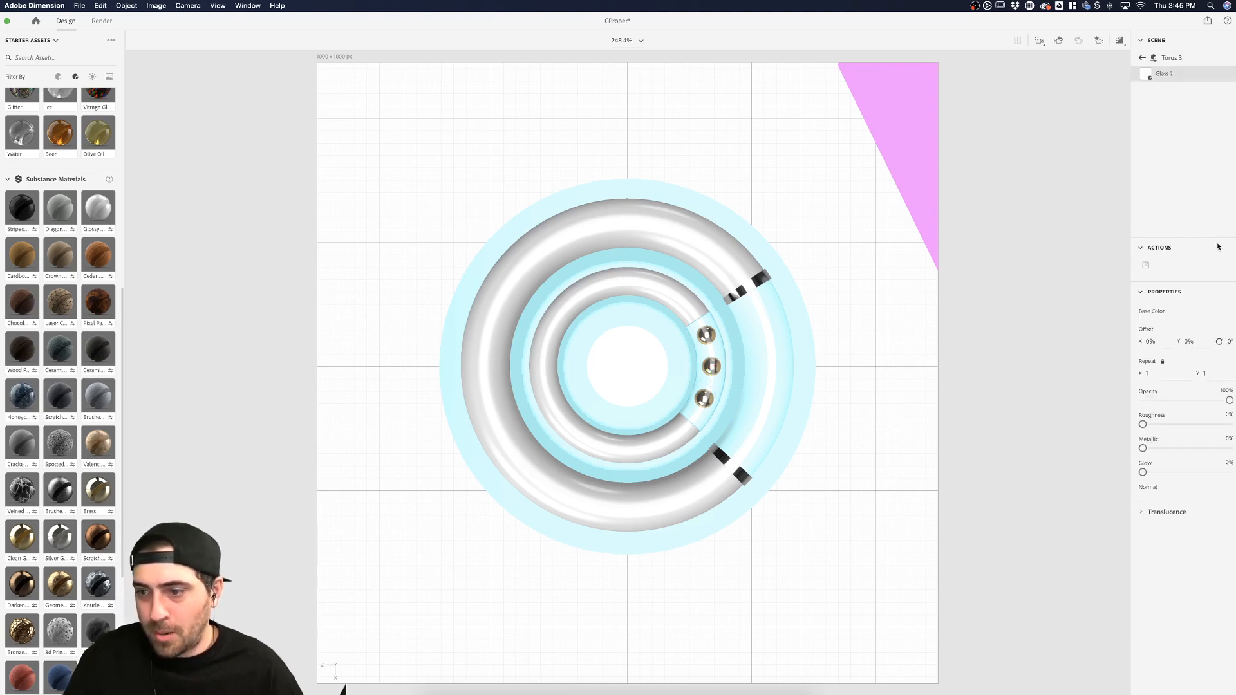
pyautogui.click(1141, 514)
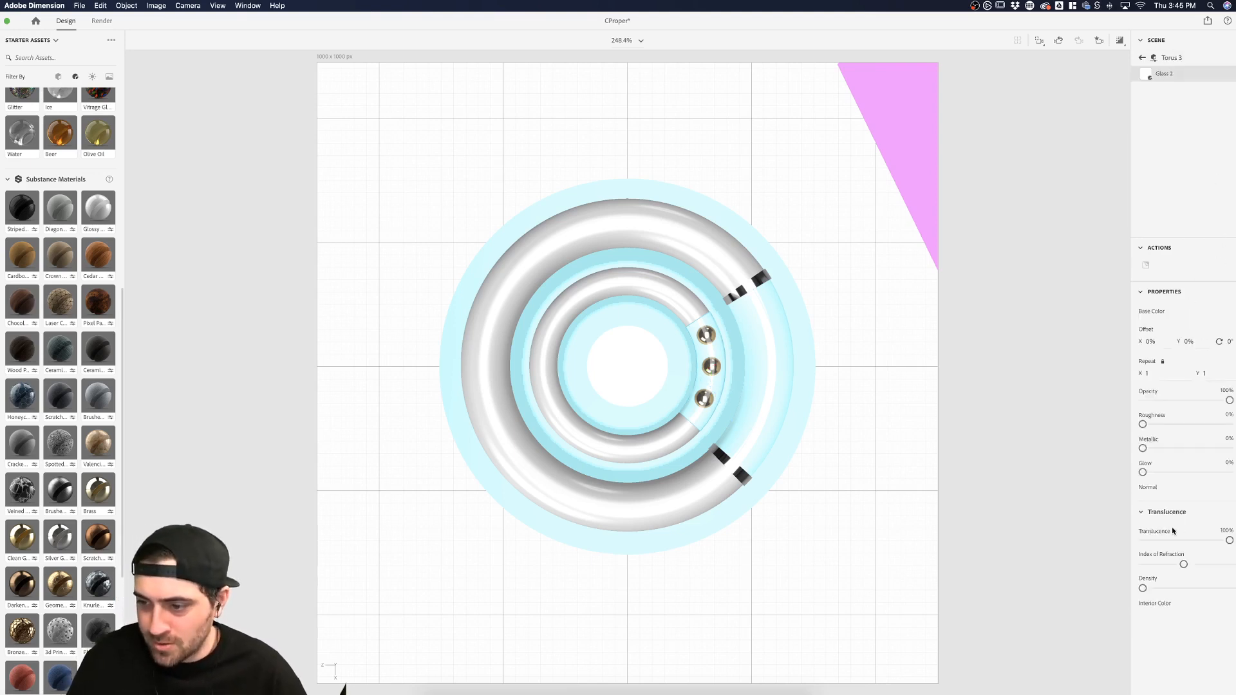
pyautogui.moveTo(1229, 542); pyautogui.dragTo(1124, 542)
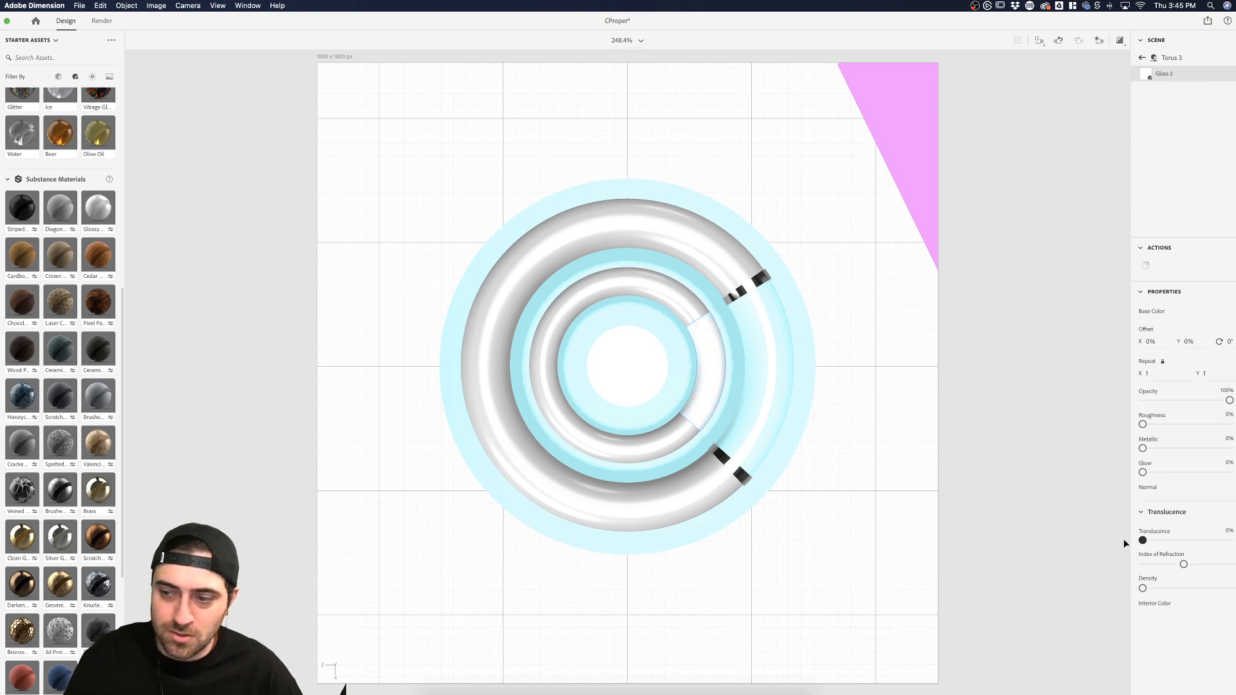
pyautogui.click(779, 406)
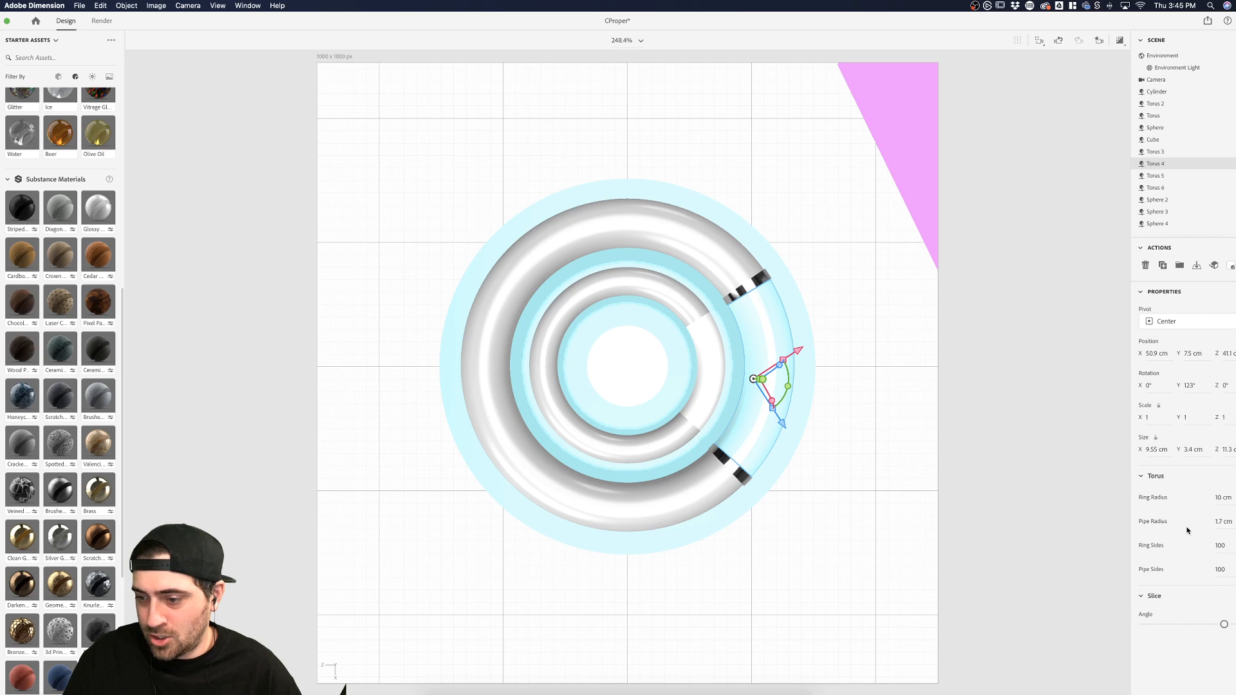
pyautogui.click(1231, 268)
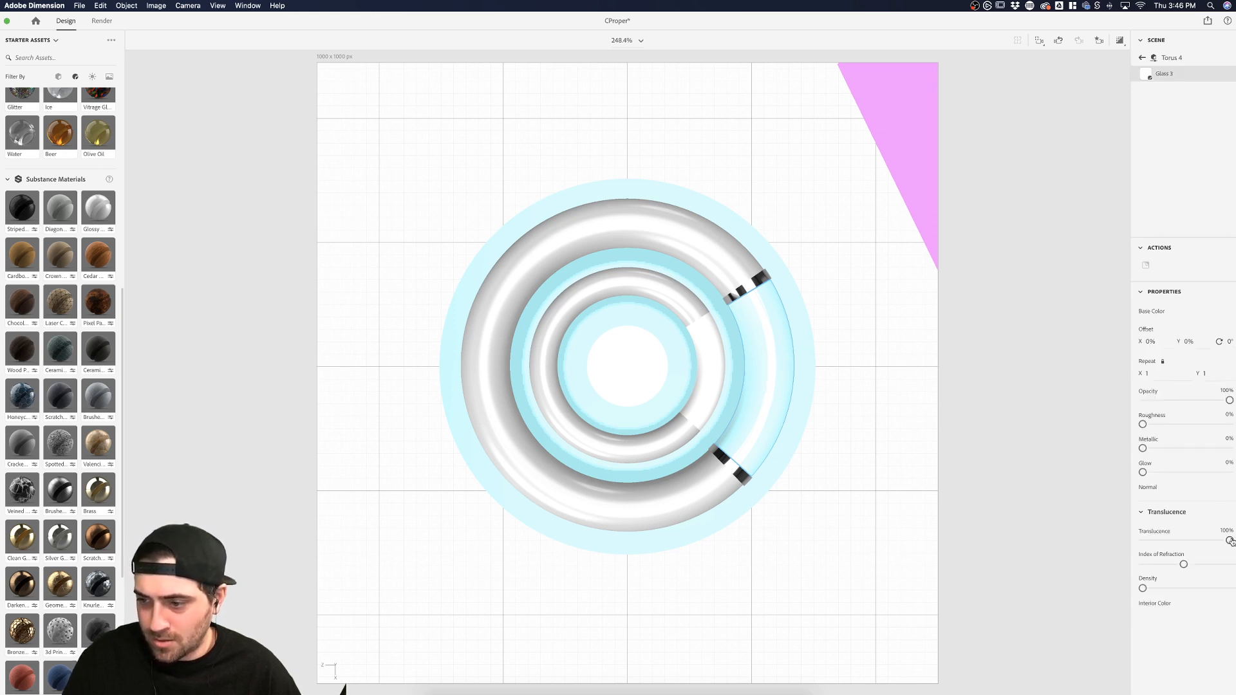
pyautogui.moveTo(1231, 541); pyautogui.dragTo(1065, 546)
# Turn on the render preview to examine the arcs at 0% translucence, leaving the material settings with nothing selected
pyautogui.click(1120, 40)
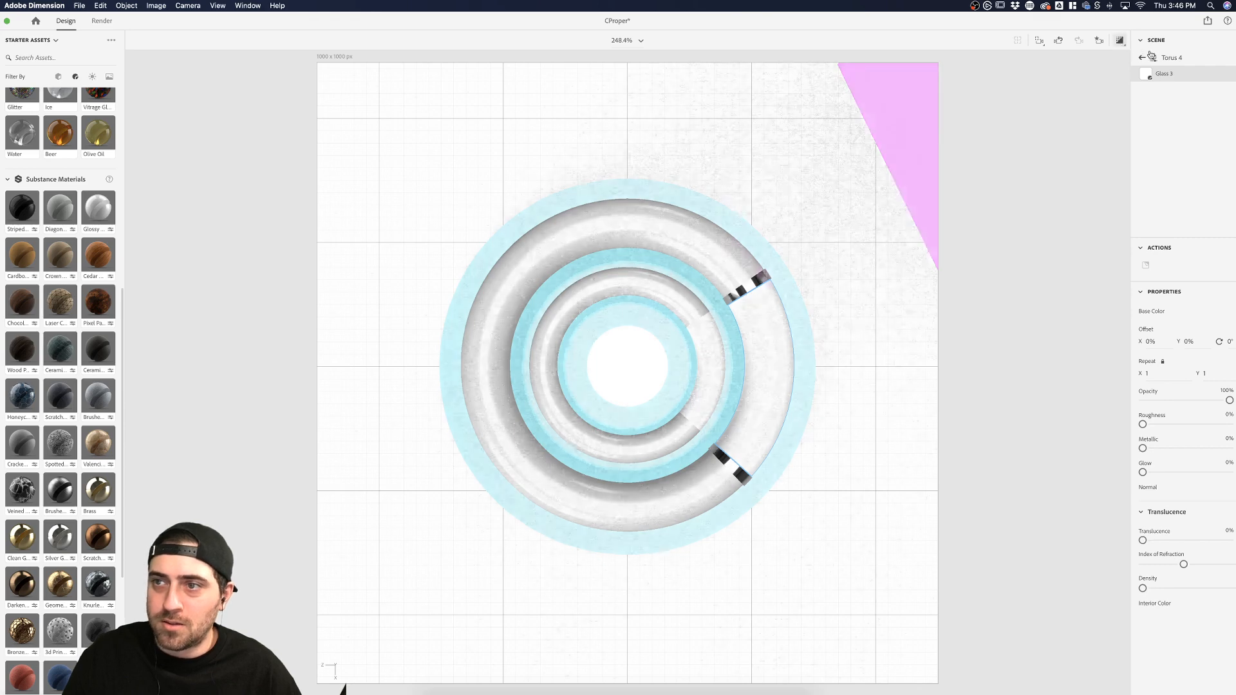
pyautogui.click(1145, 58)
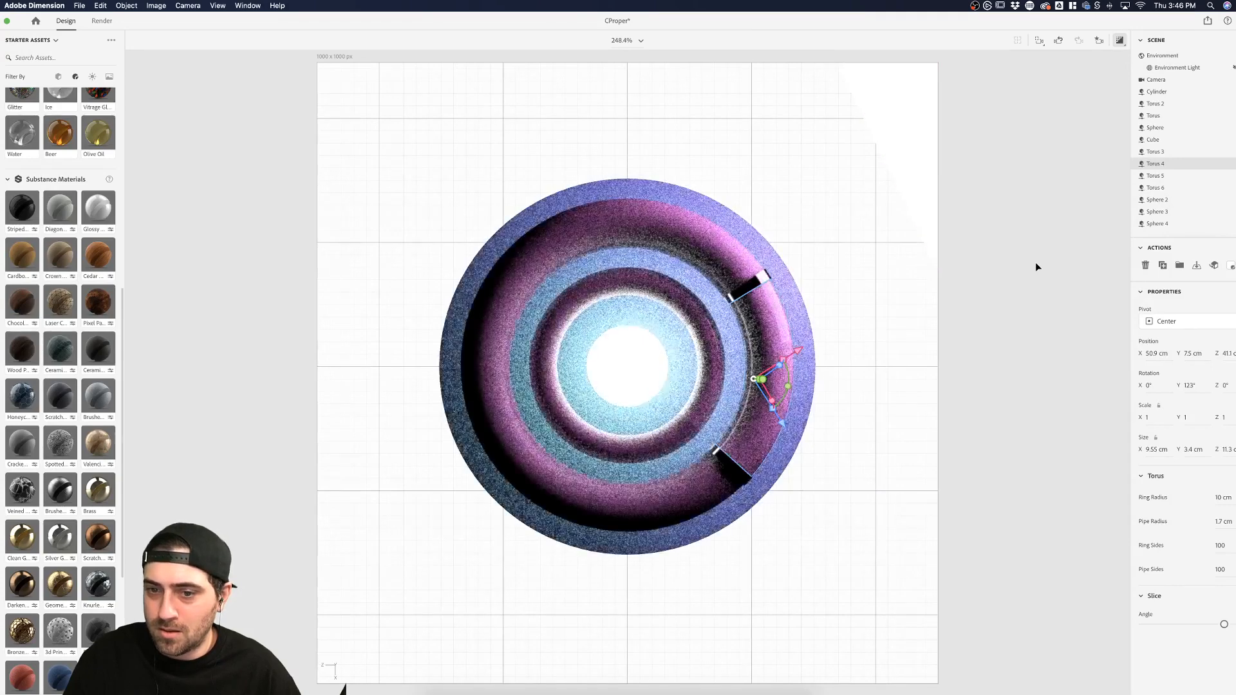
pyautogui.click(1036, 261)
# Set the inner glass arc's translucence back to 100% and its index of refraction slightly above the minimum
pyautogui.click(723, 361)
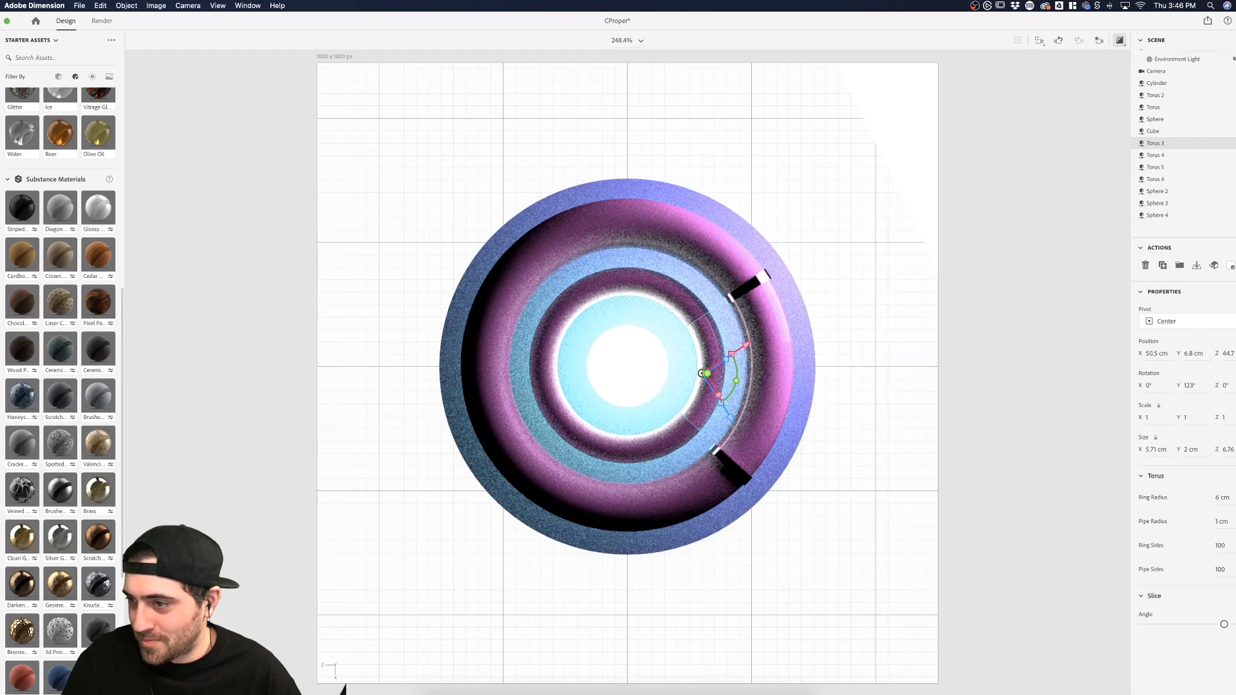
pyautogui.click(1231, 265)
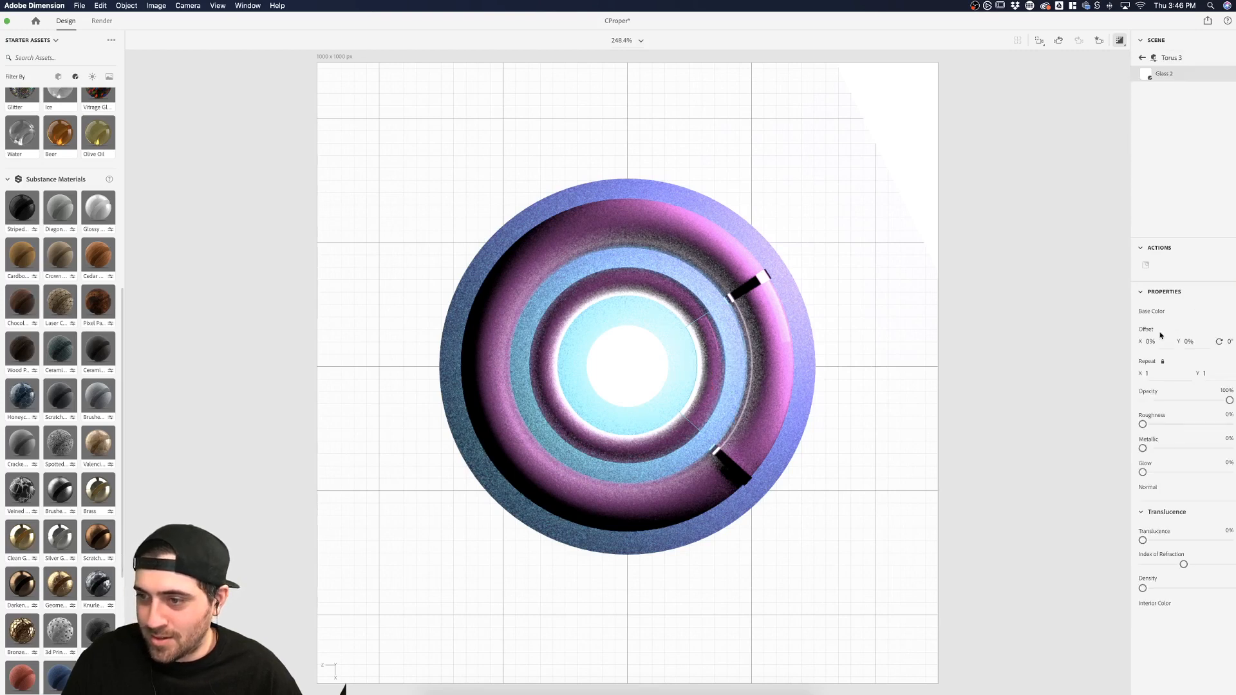
pyautogui.moveTo(1143, 541)
pyautogui.mouseDown()
pyautogui.moveTo(1229, 541)
pyautogui.moveTo(1143, 564)
pyautogui.mouseUp()
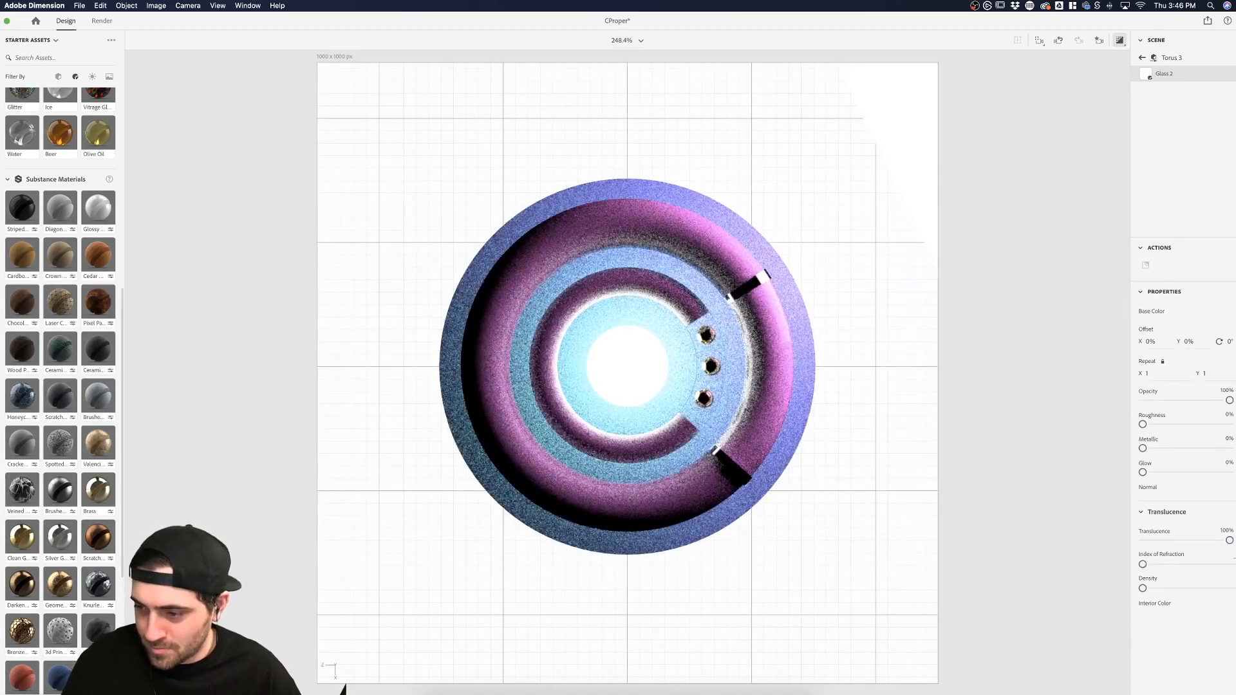
pyautogui.moveTo(1143, 564); pyautogui.dragTo(1147, 564)
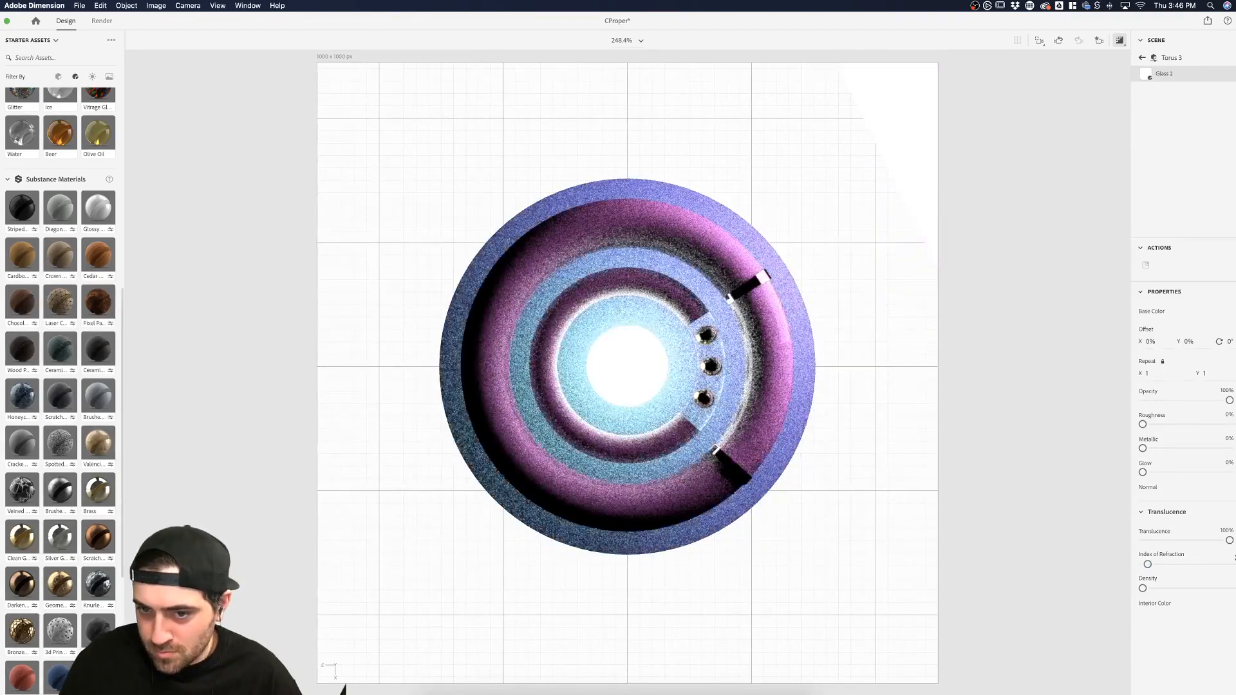
pyautogui.click(1052, 513)
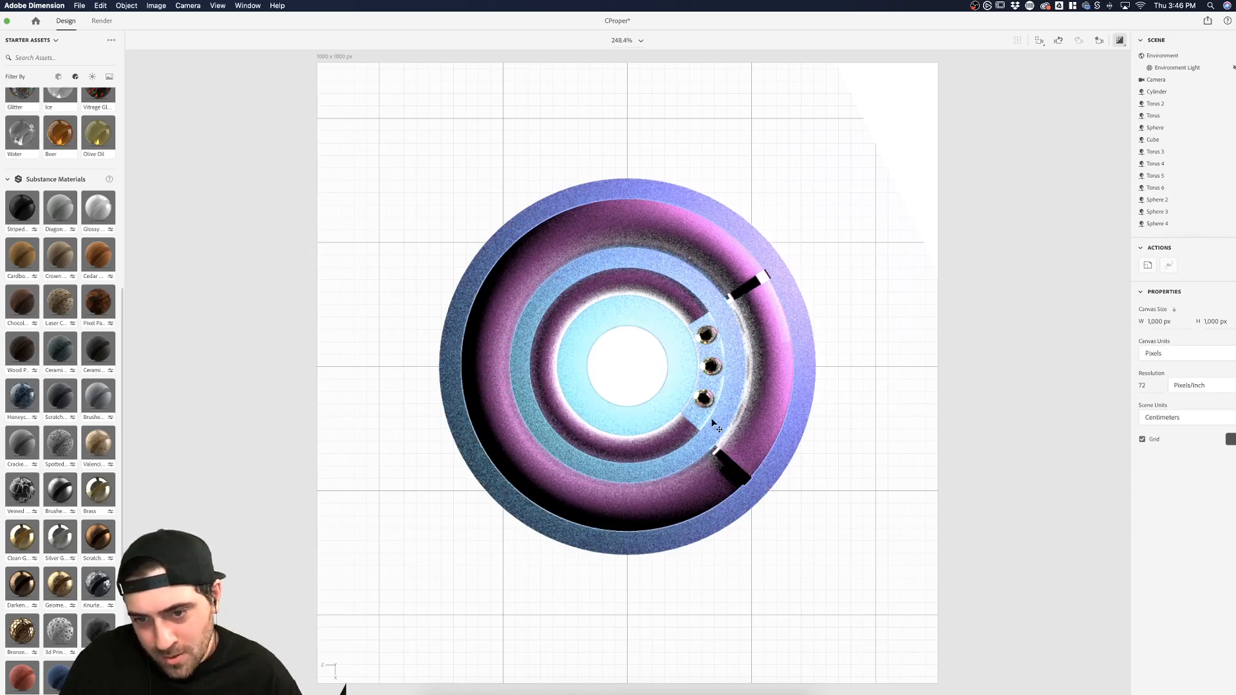
# Lower the inner glass arc's index of refraction to its minimum and check the rendered balls
pyautogui.click(741, 443)
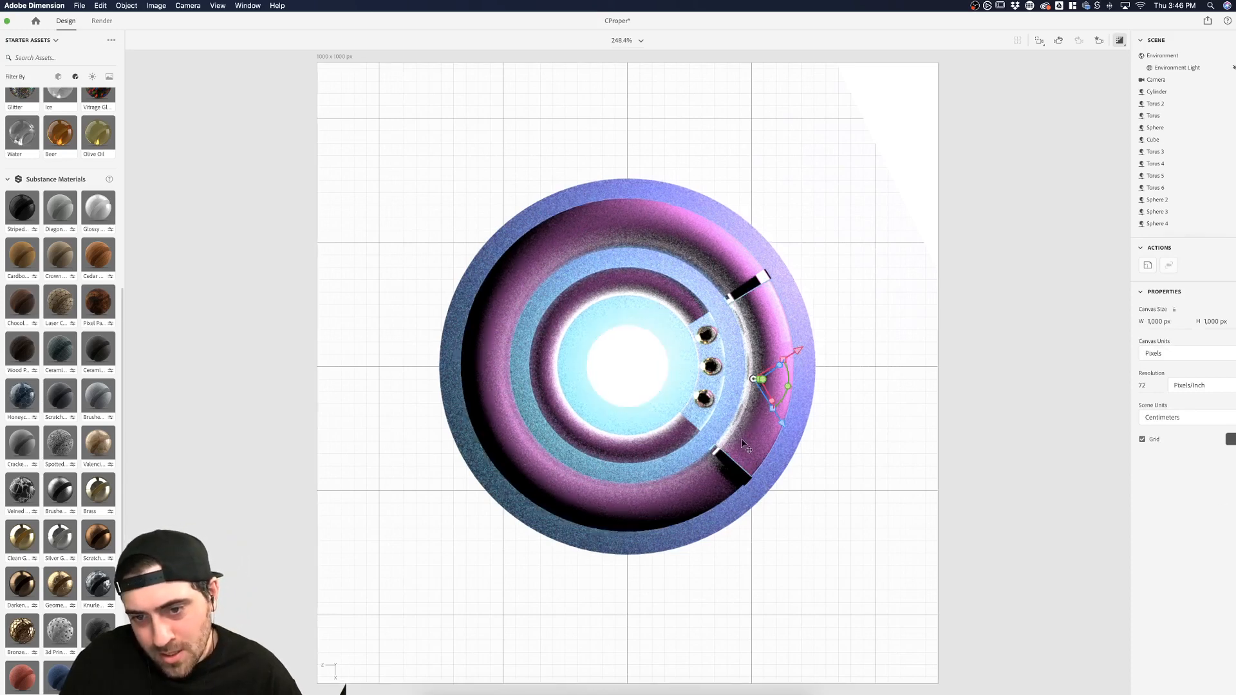
pyautogui.click(697, 408)
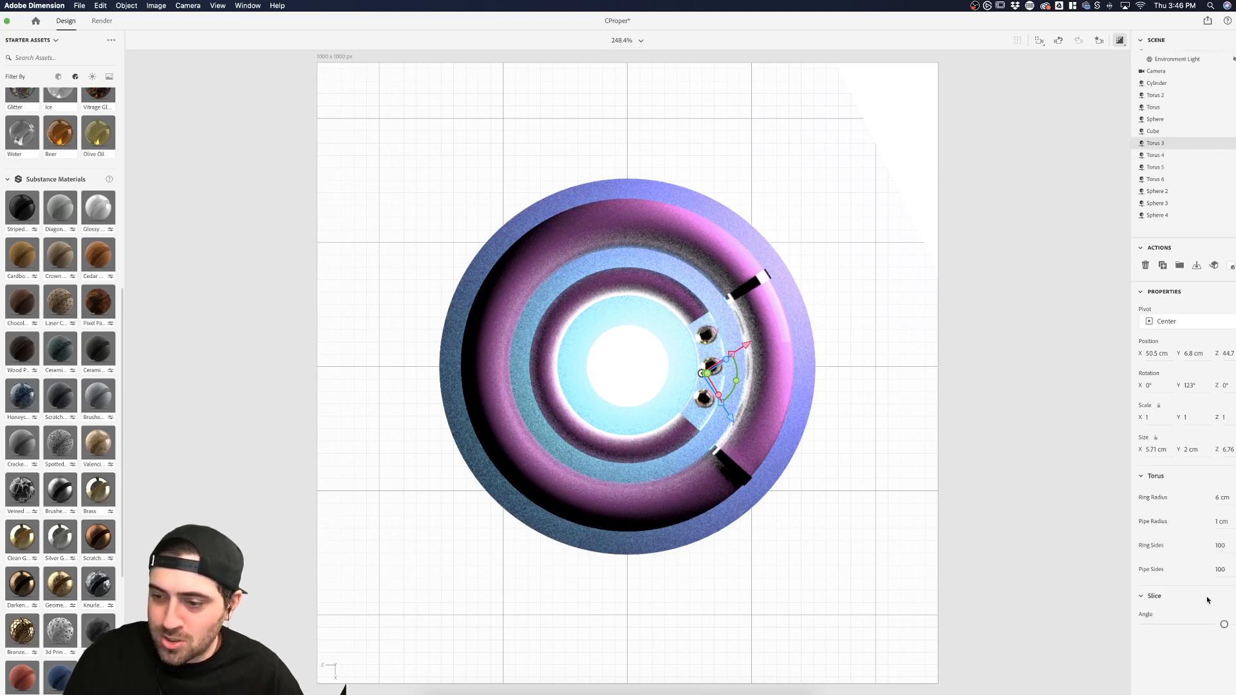
pyautogui.click(1232, 268)
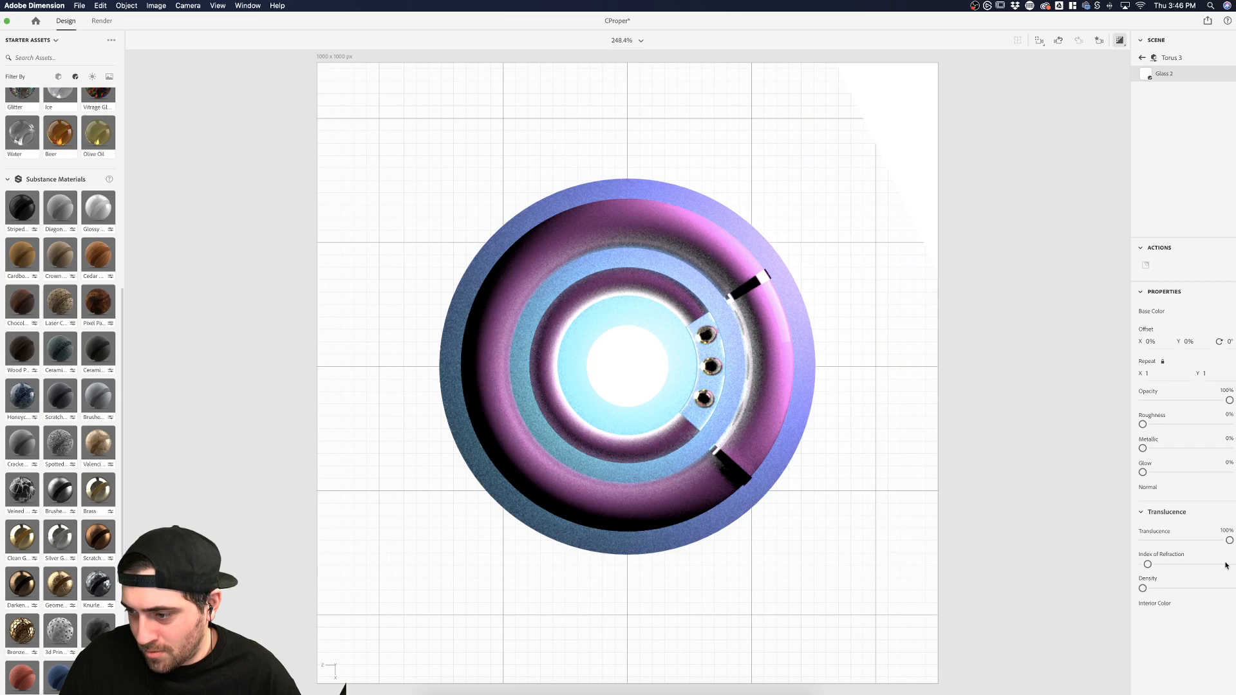
pyautogui.moveTo(1147, 564); pyautogui.dragTo(1142, 564)
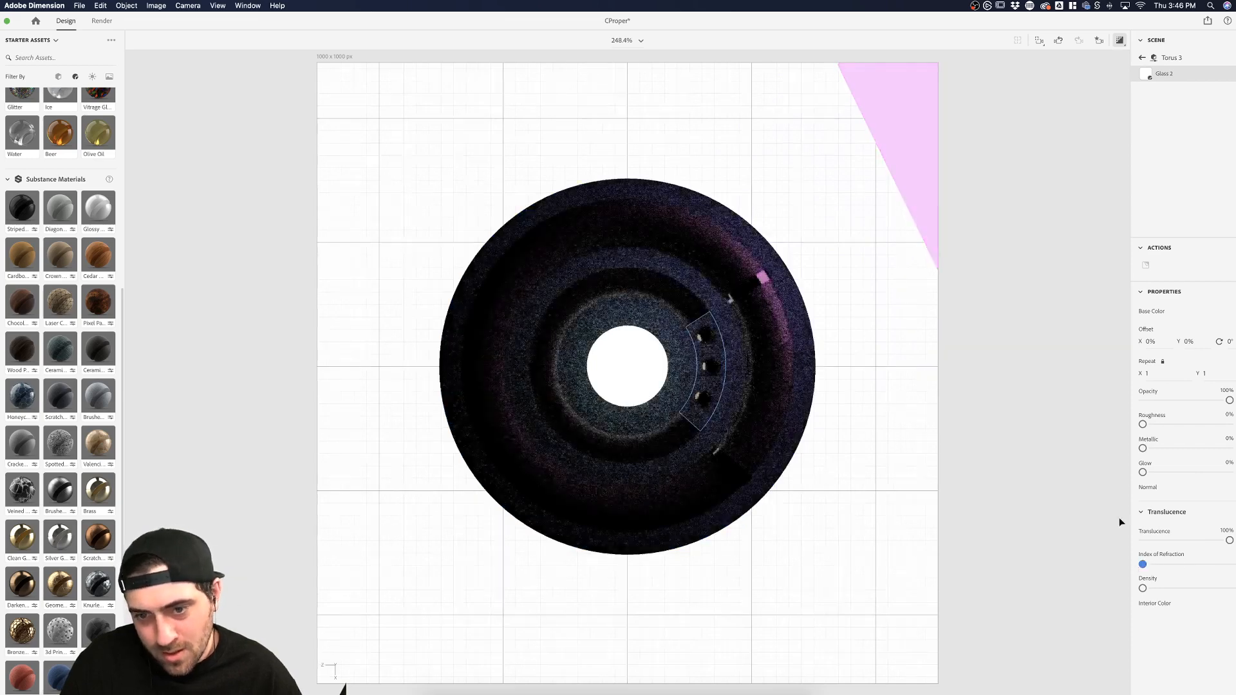
pyautogui.click(1111, 504)
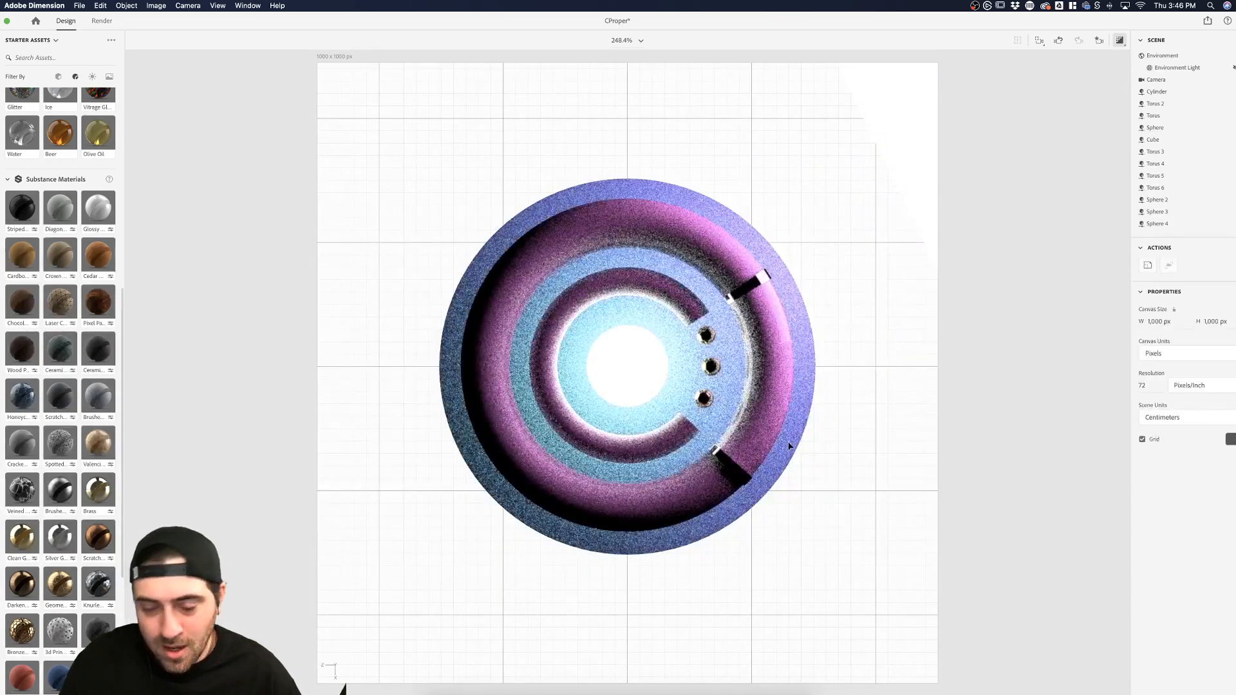
# Raise the inner glass arc's index of refraction slightly above the minimum and deselect the arc
pyautogui.click(702, 417)
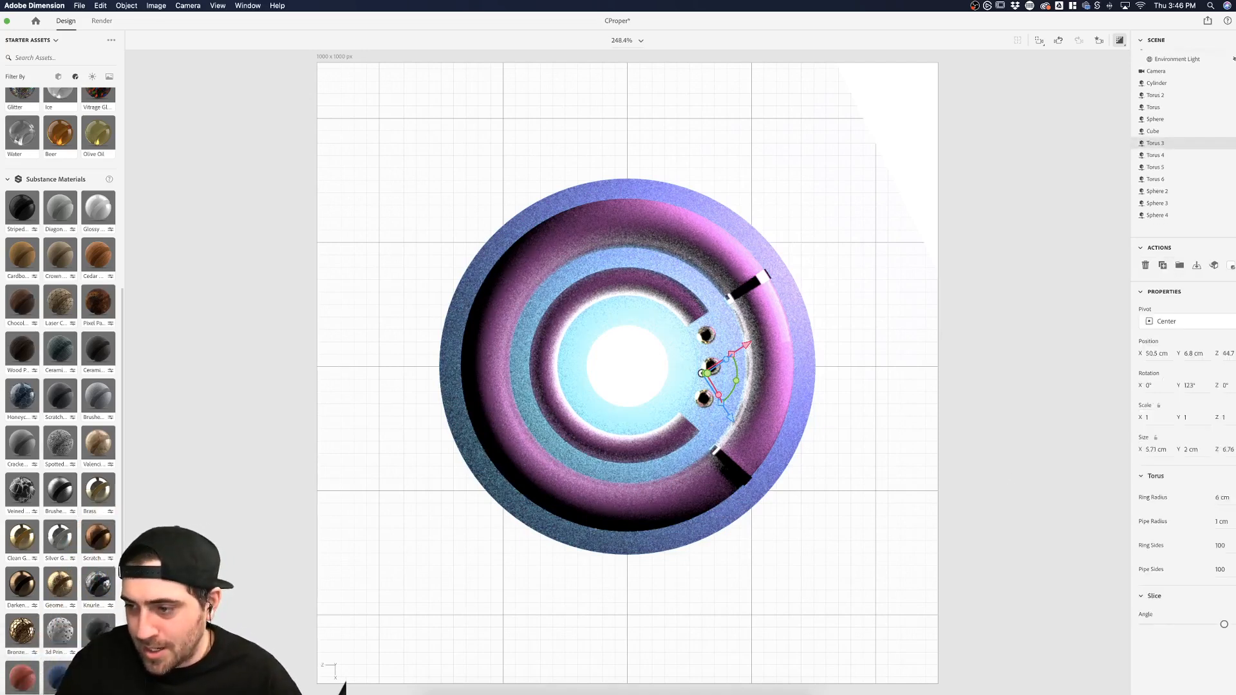
pyautogui.click(1230, 265)
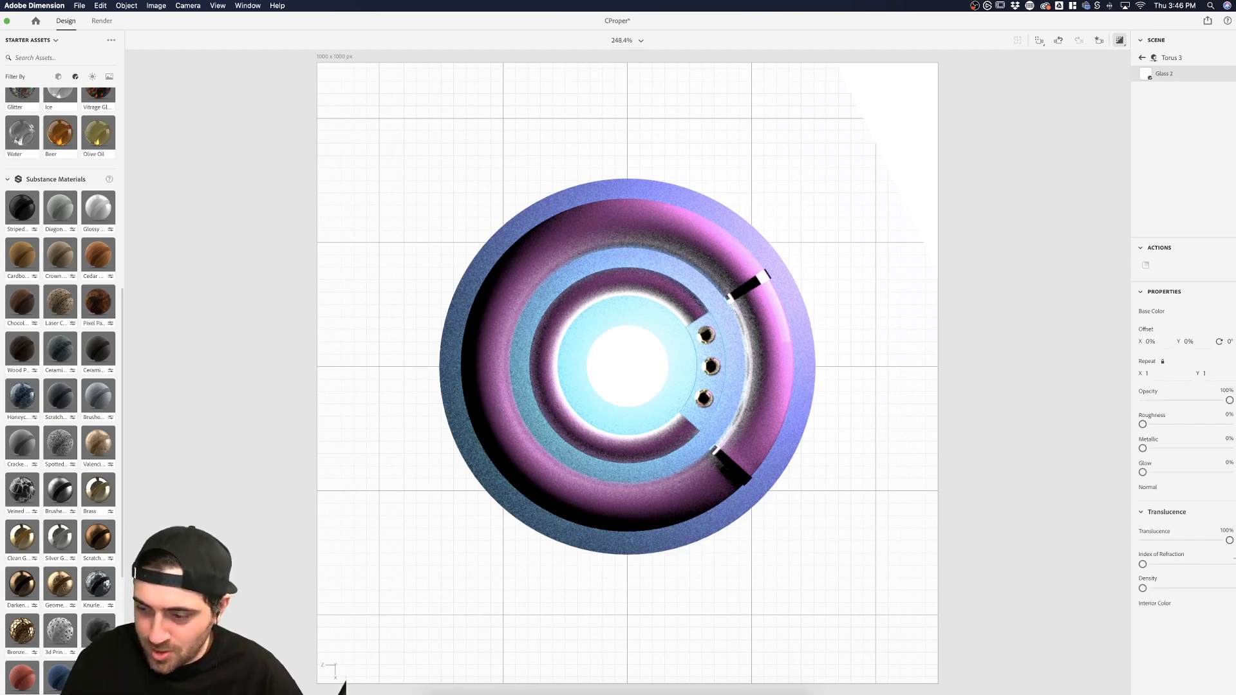
pyautogui.press('Return')
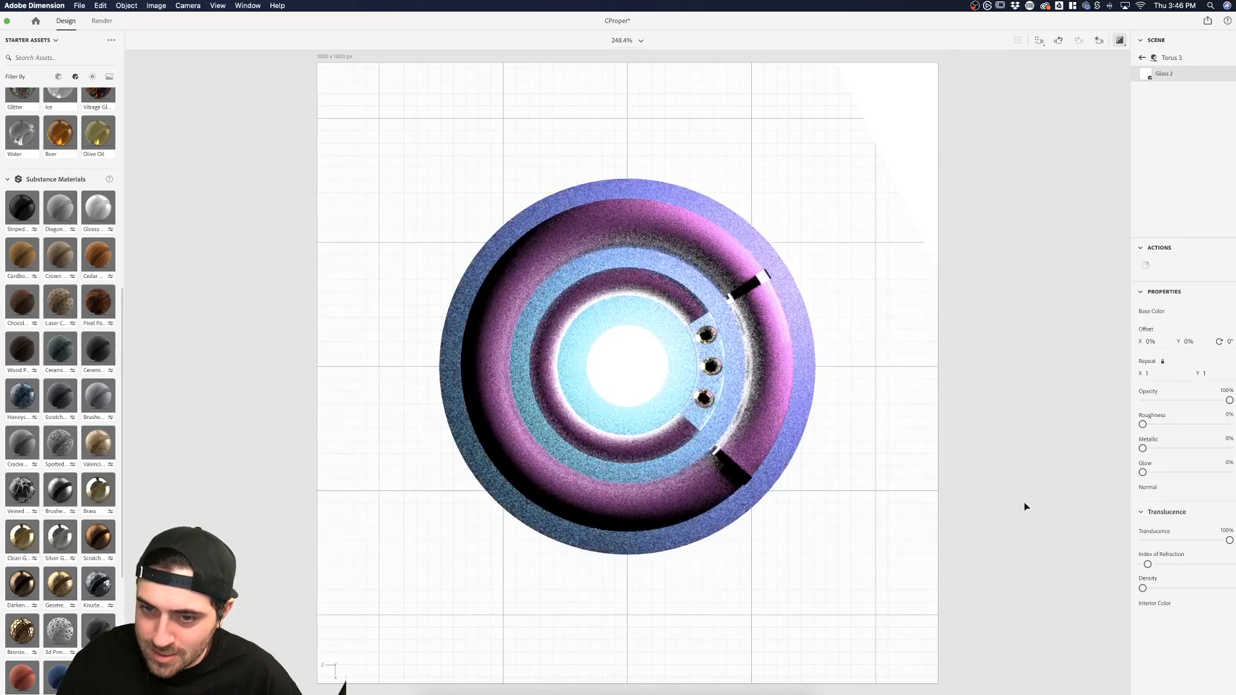
pyautogui.click(1024, 506)
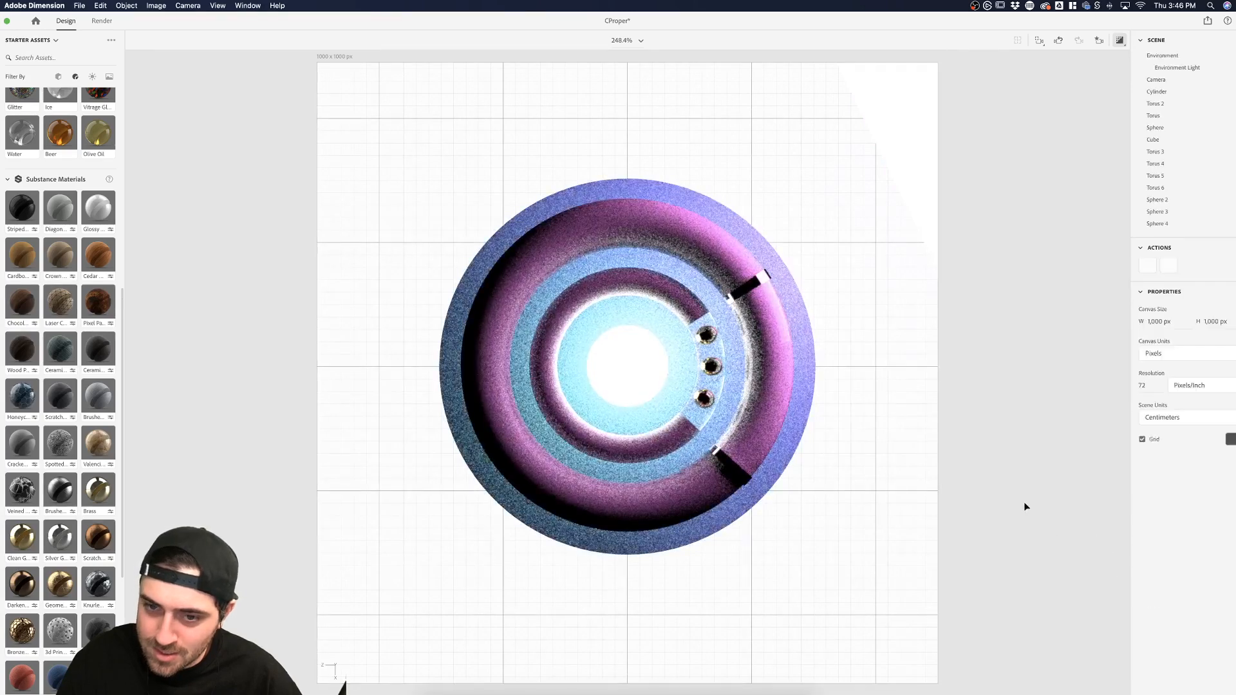
# Set the outer glass arc's translucence to 100% and its index of refraction to the minimum
pyautogui.click(790, 394)
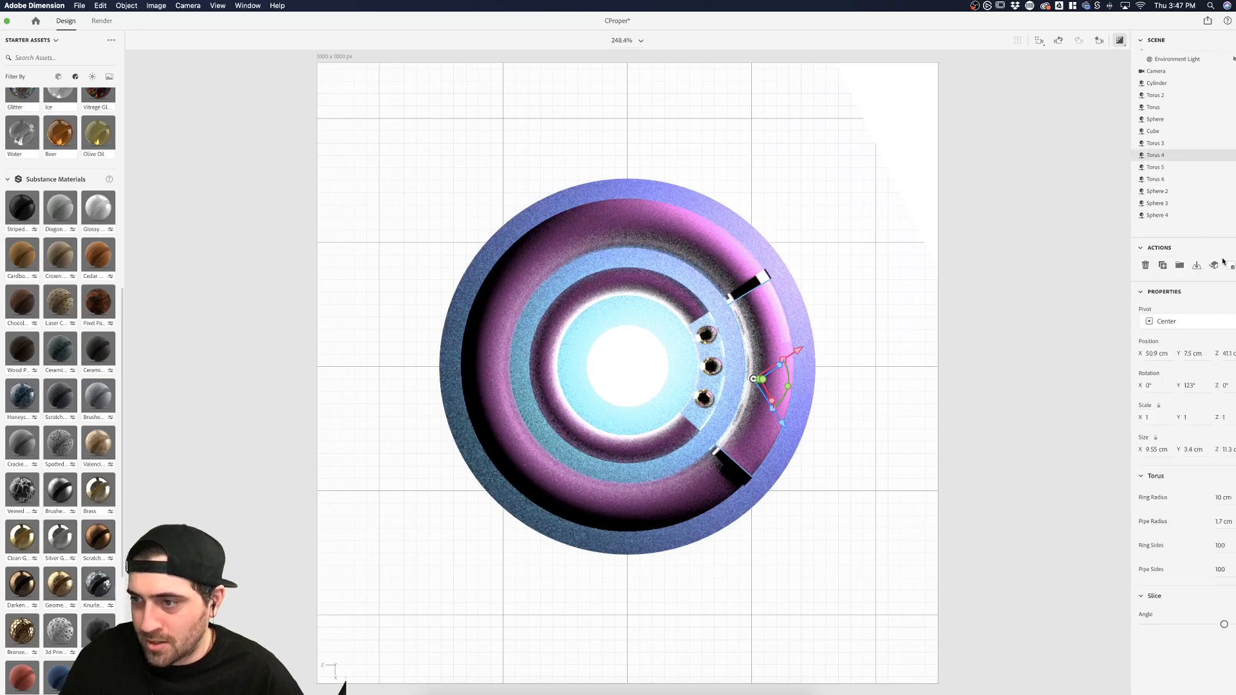
pyautogui.click(1231, 265)
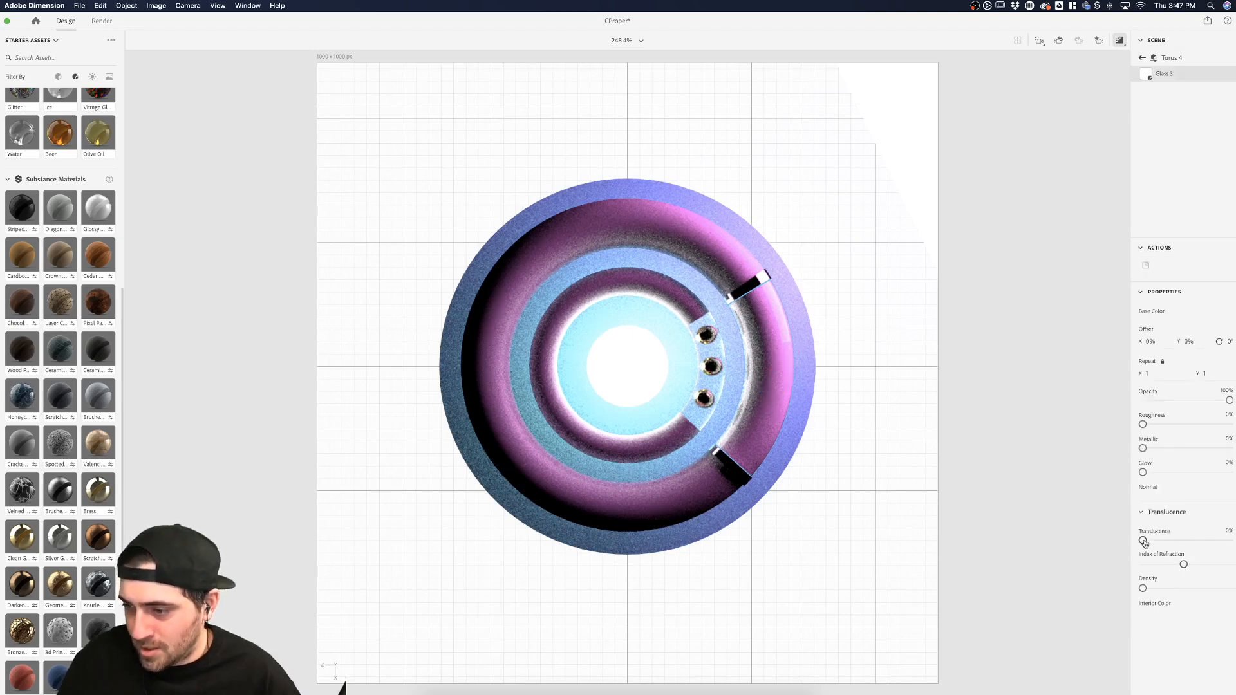
pyautogui.moveTo(1144, 544)
pyautogui.mouseDown()
pyautogui.moveTo(1230, 541)
pyautogui.moveTo(1132, 565)
pyautogui.mouseUp()
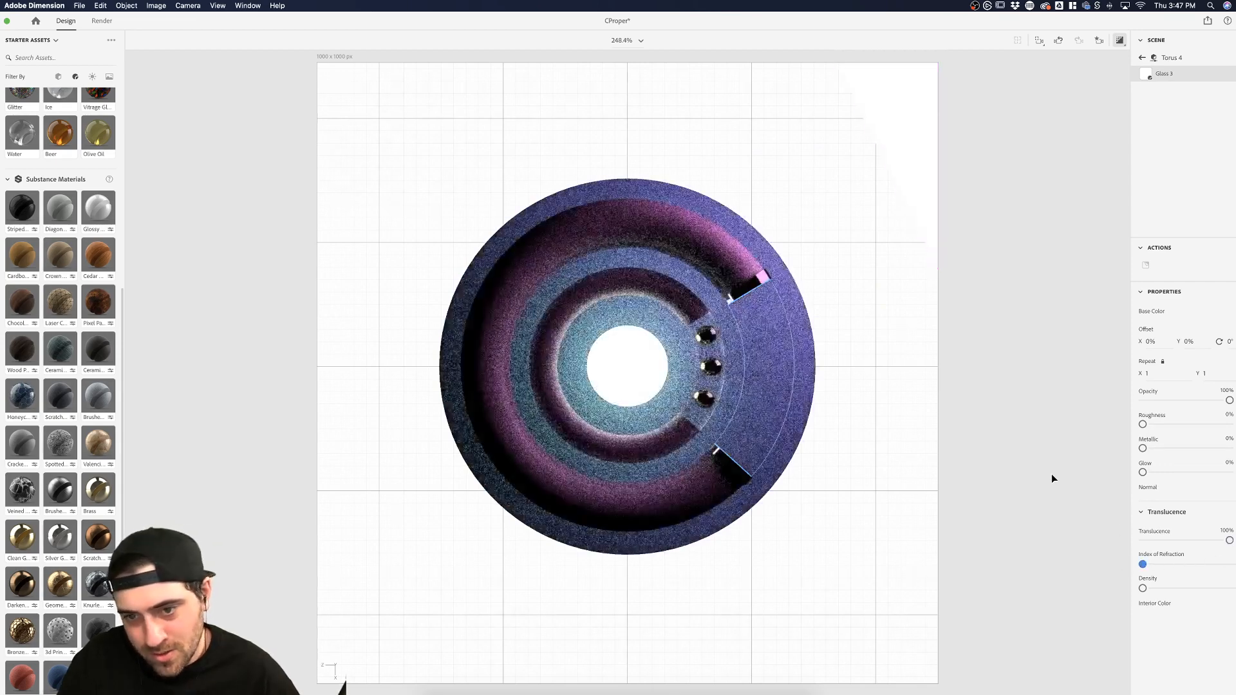
pyautogui.click(1052, 475)
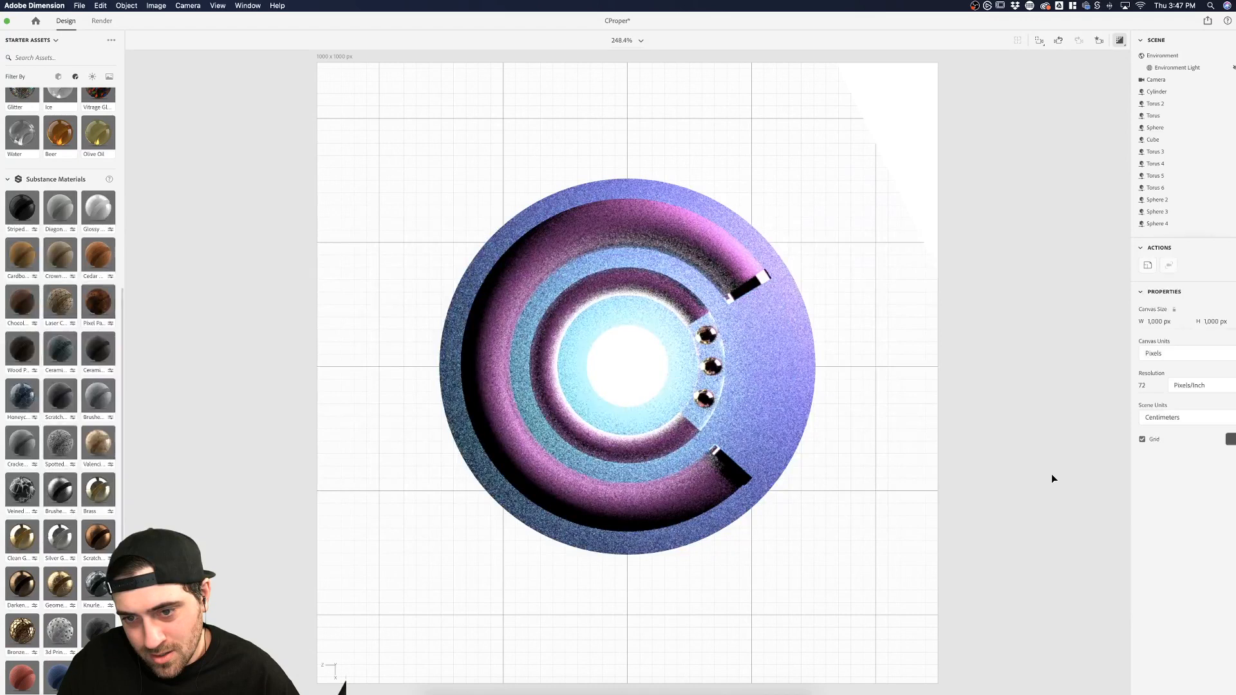
# Reselect the outer glass arc and raise its index of refraction slightly above the minimum
pyautogui.click(782, 431)
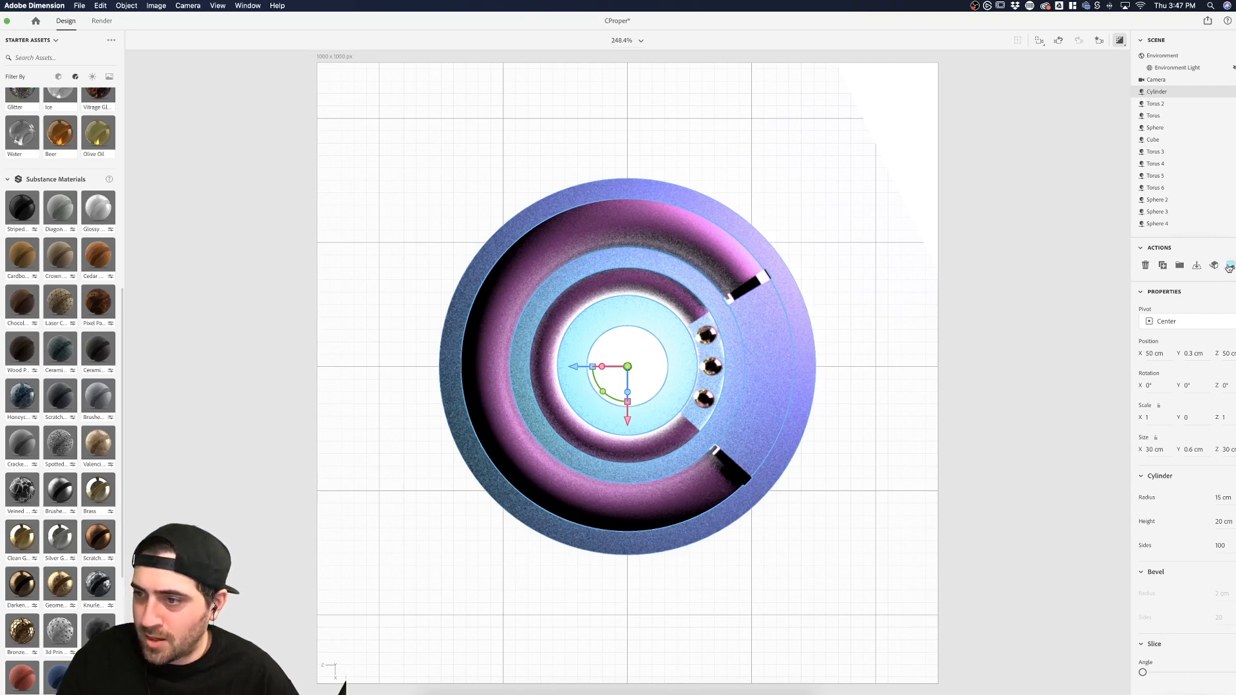
pyautogui.click(887, 293)
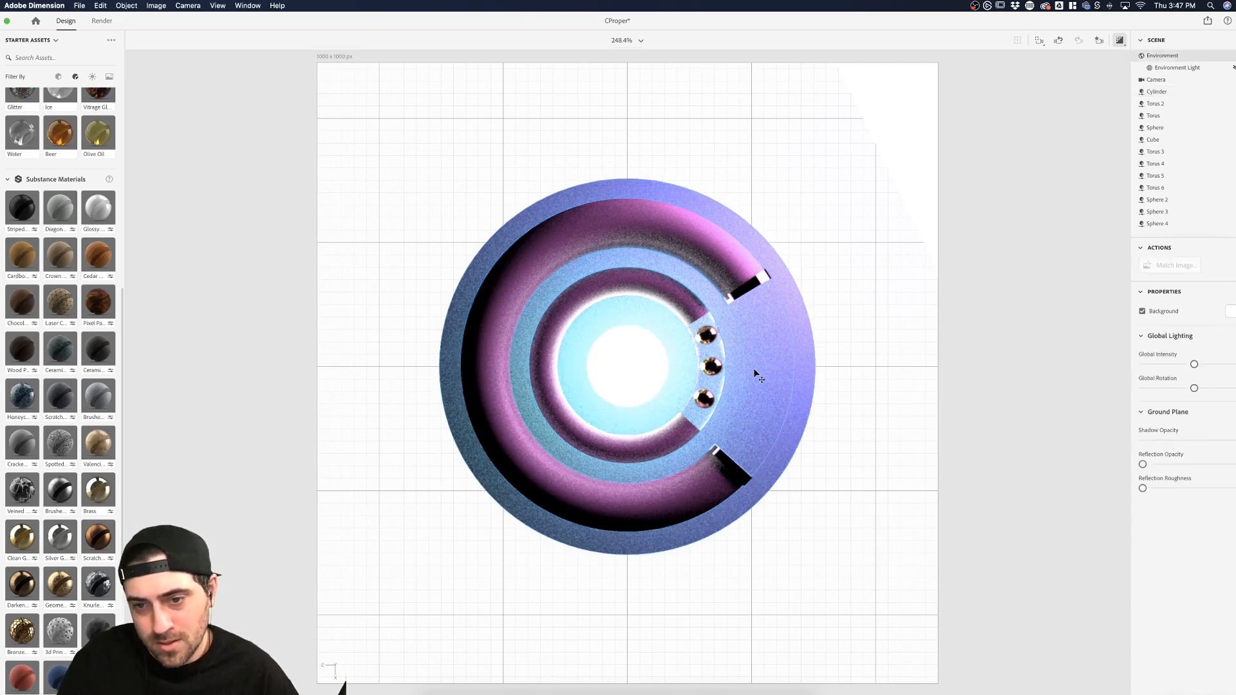
pyautogui.click(759, 375)
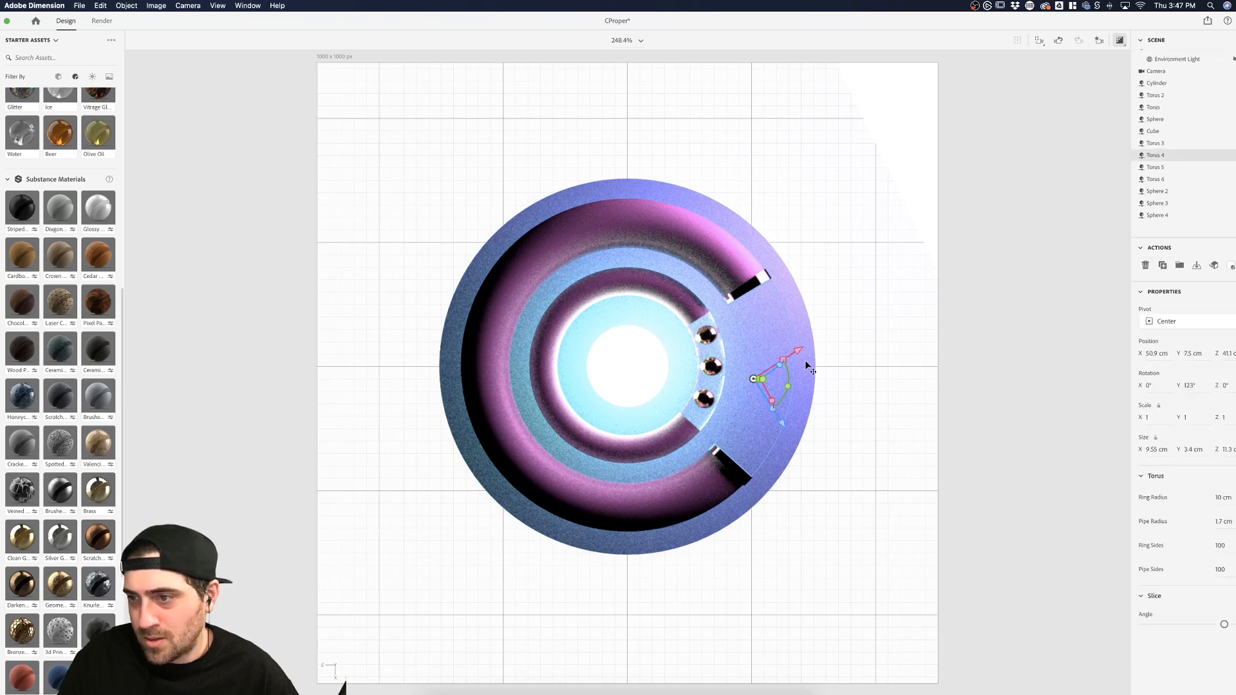
pyautogui.click(1231, 266)
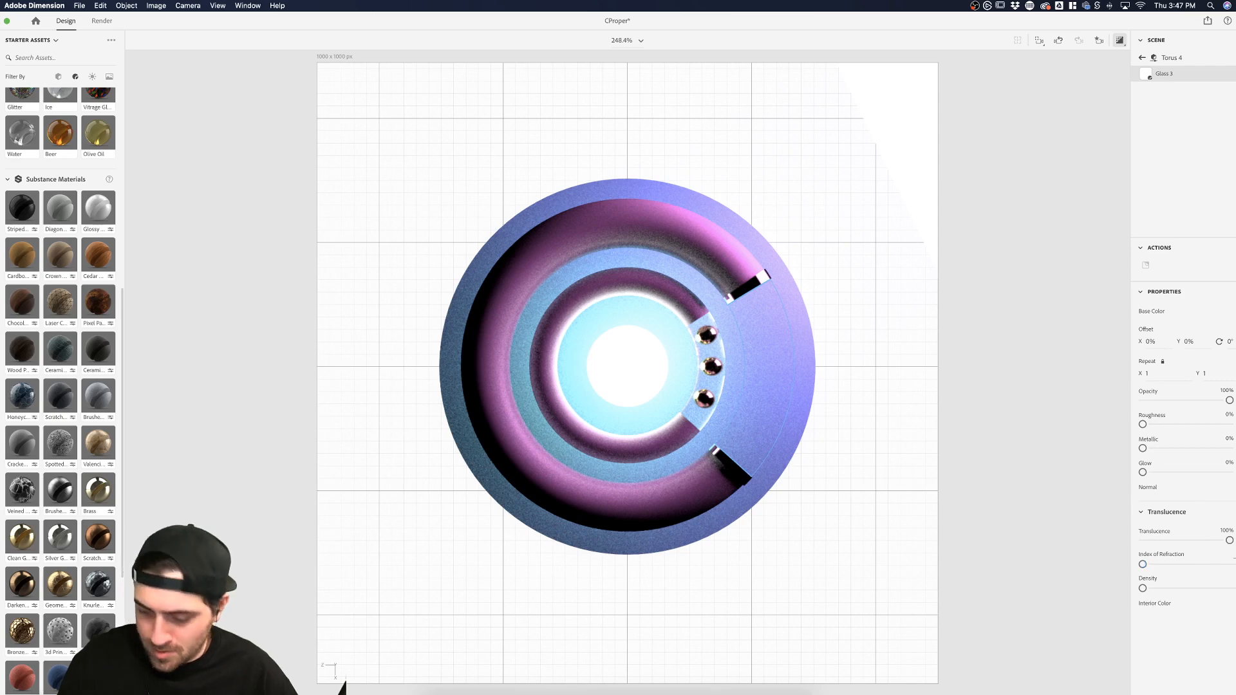
pyautogui.press('Return')
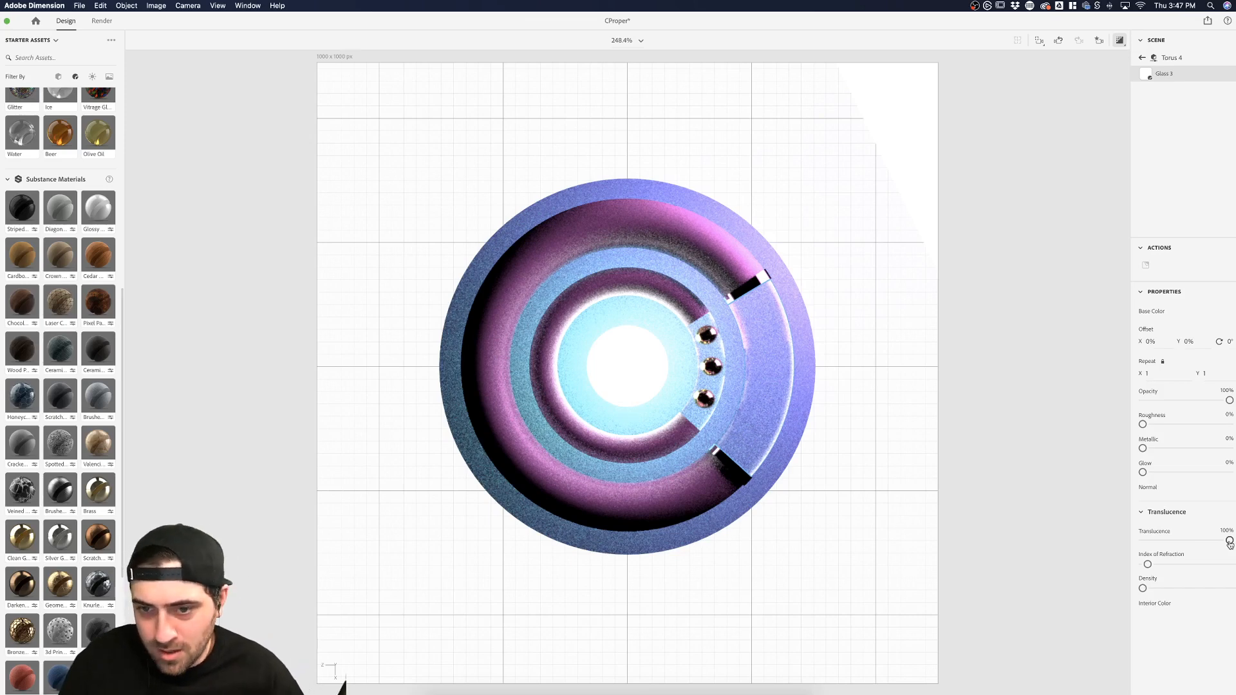
# Compare the outer glass arc's look by switching its translucence to 0% and back to 100%
pyautogui.moveTo(1228, 541); pyautogui.dragTo(1121, 541)
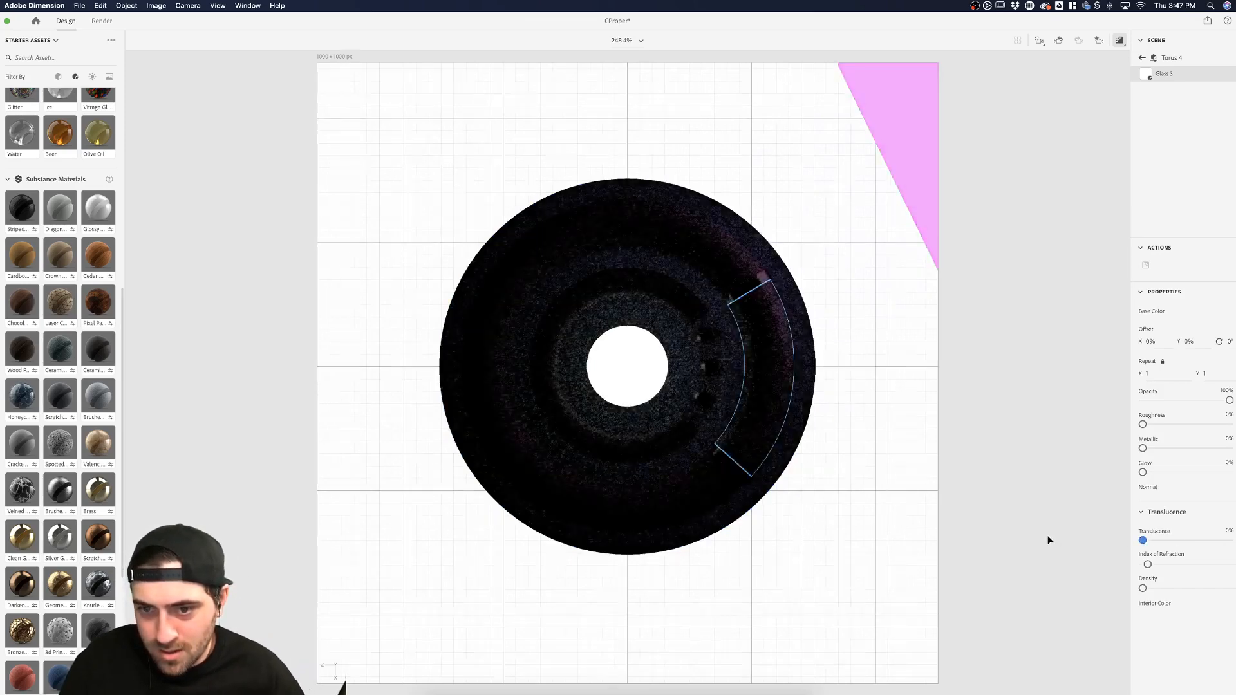
pyautogui.moveTo(1143, 541); pyautogui.dragTo(1230, 540)
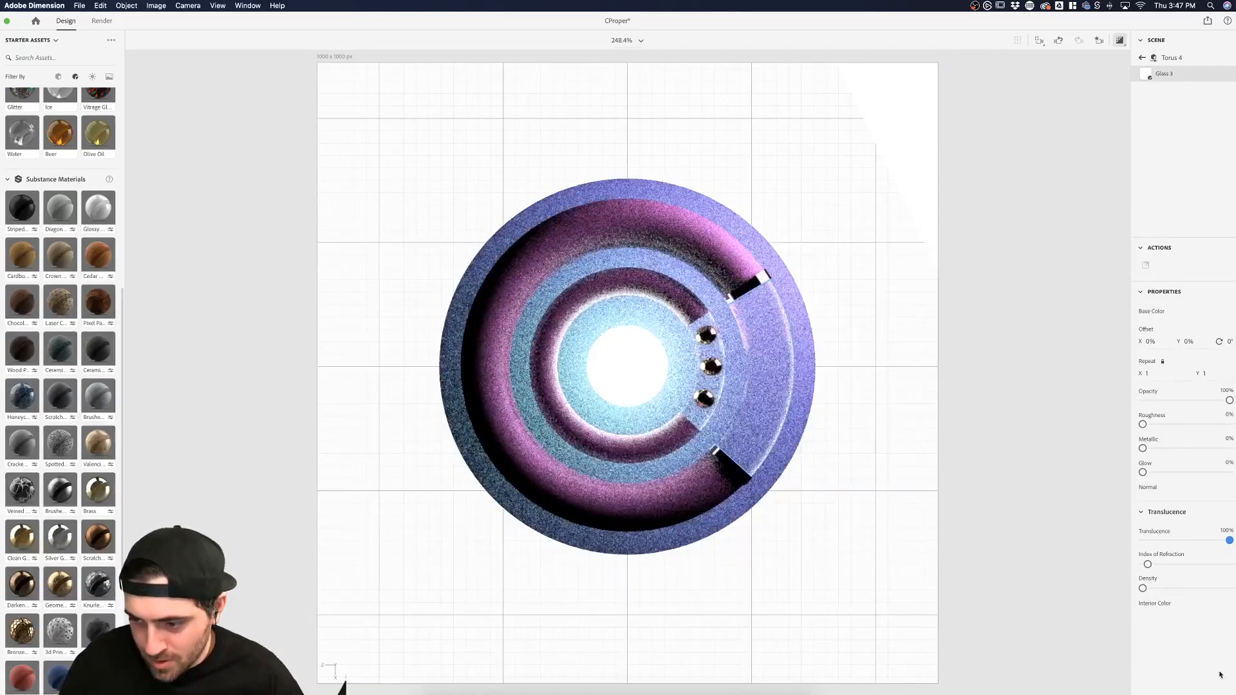
pyautogui.click(1084, 569)
# Try a higher density on the inner glass arc's material and return it to the minimum
pyautogui.click(712, 419)
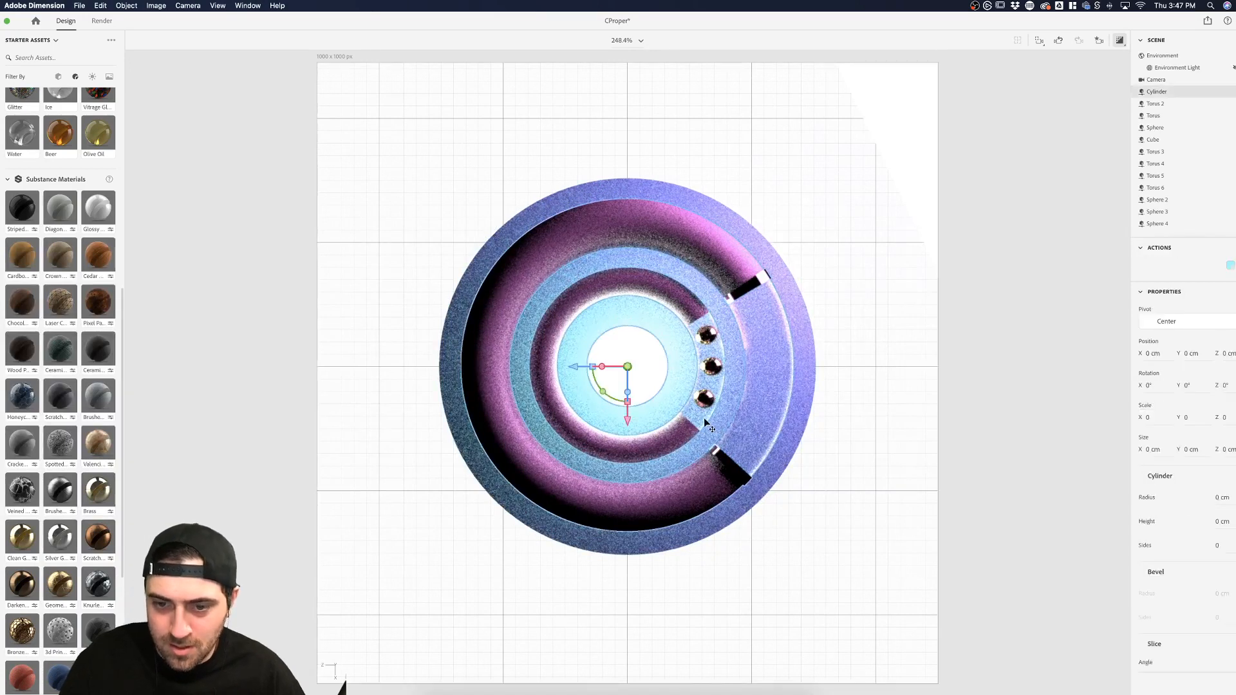
pyautogui.click(704, 419)
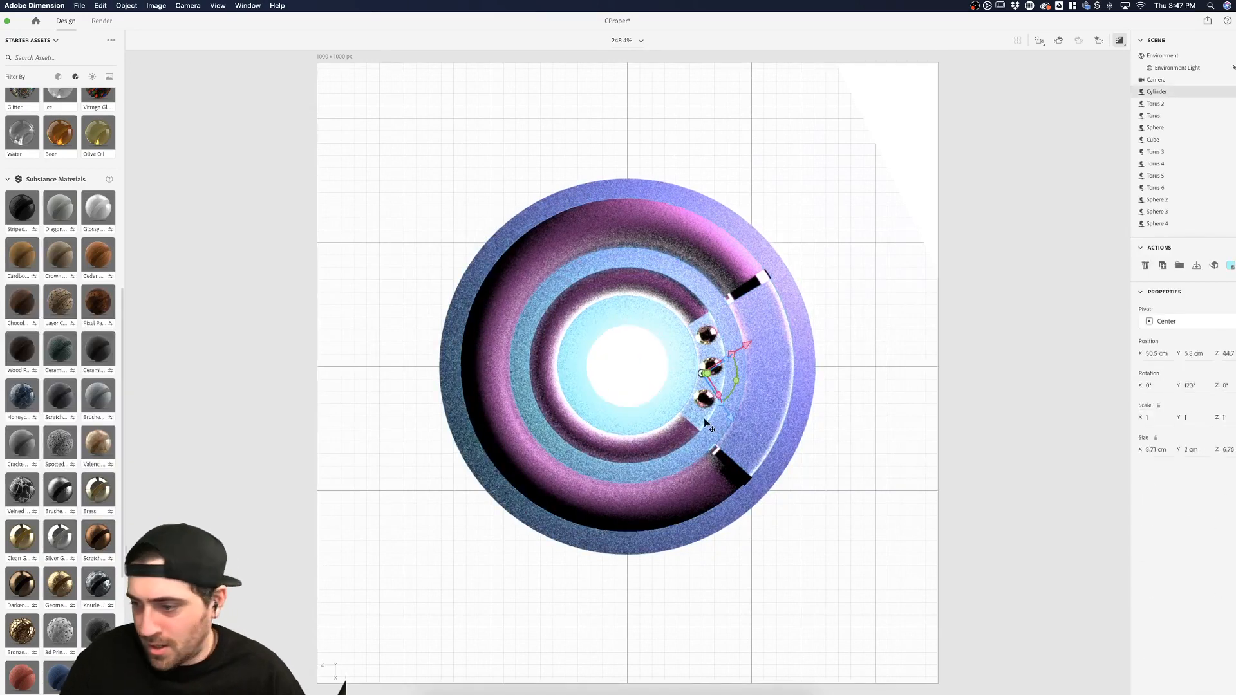
pyautogui.click(1232, 264)
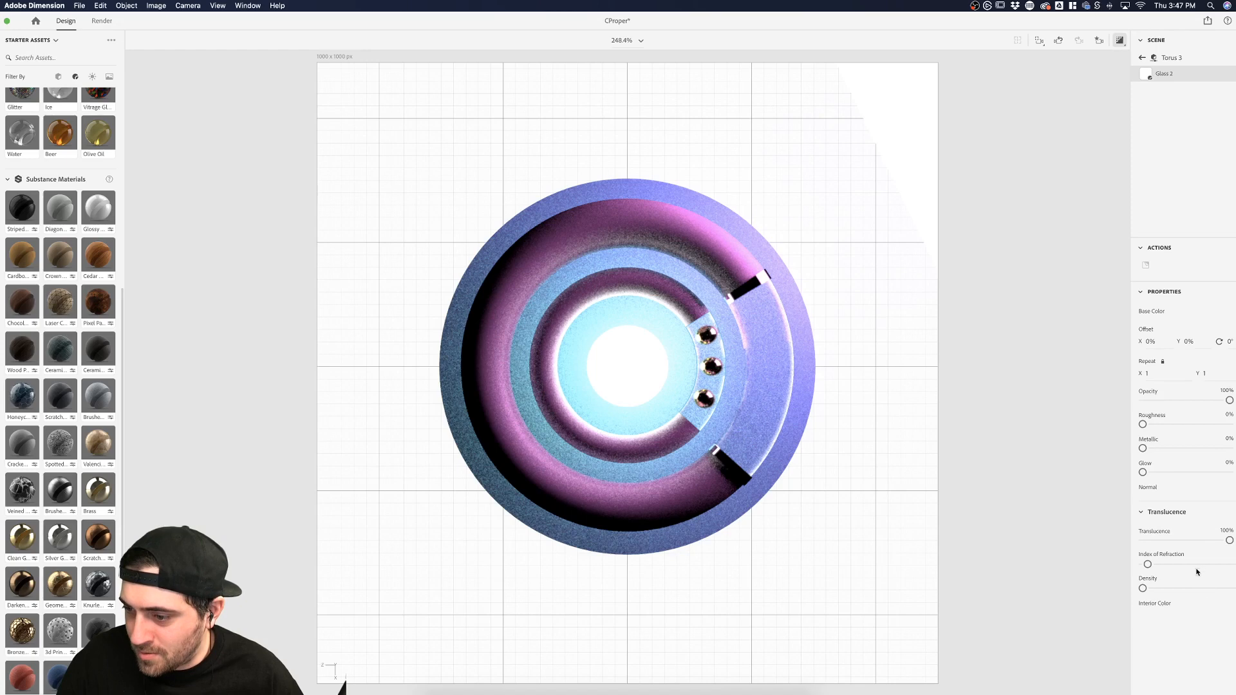
pyautogui.moveTo(1143, 589); pyautogui.dragTo(1214, 591)
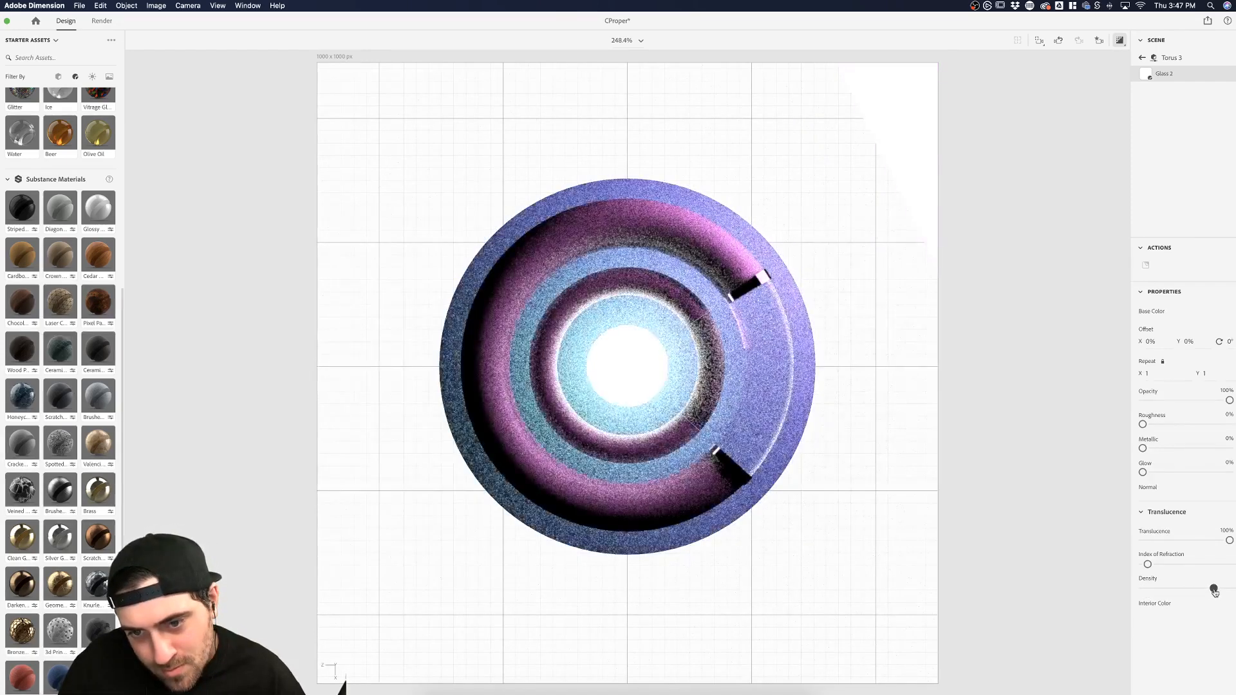
pyautogui.moveTo(1214, 591); pyautogui.dragTo(1060, 586)
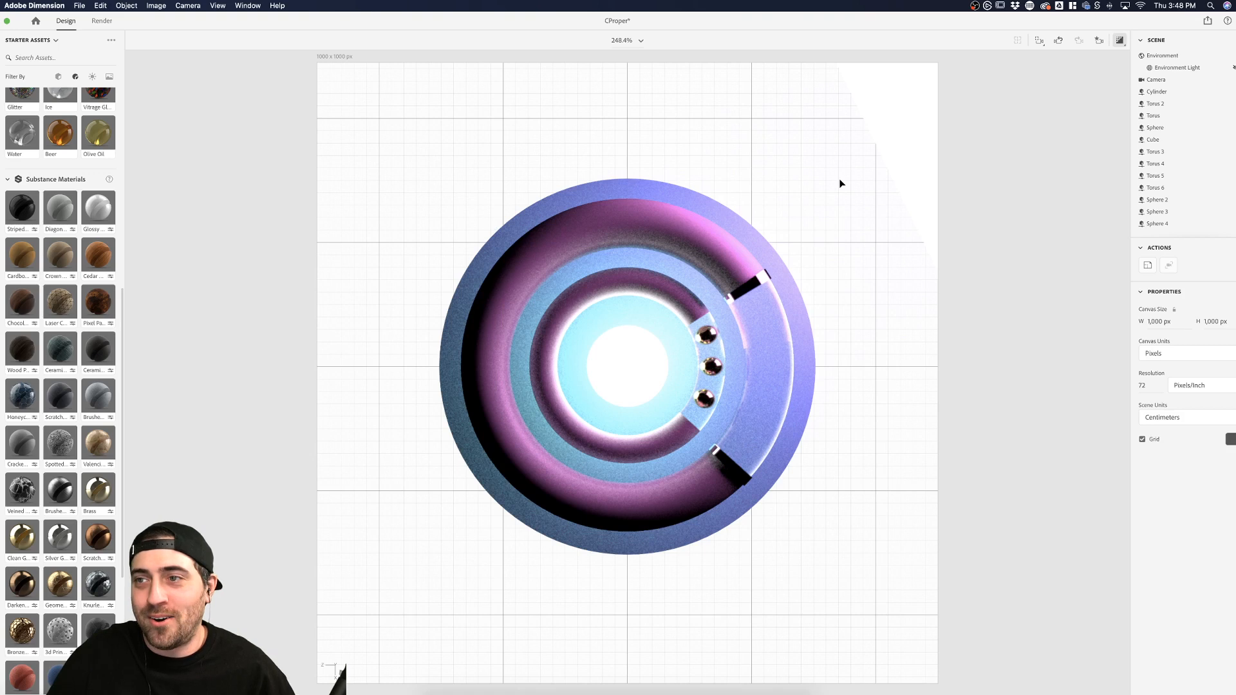
pyautogui.click(867, 261)
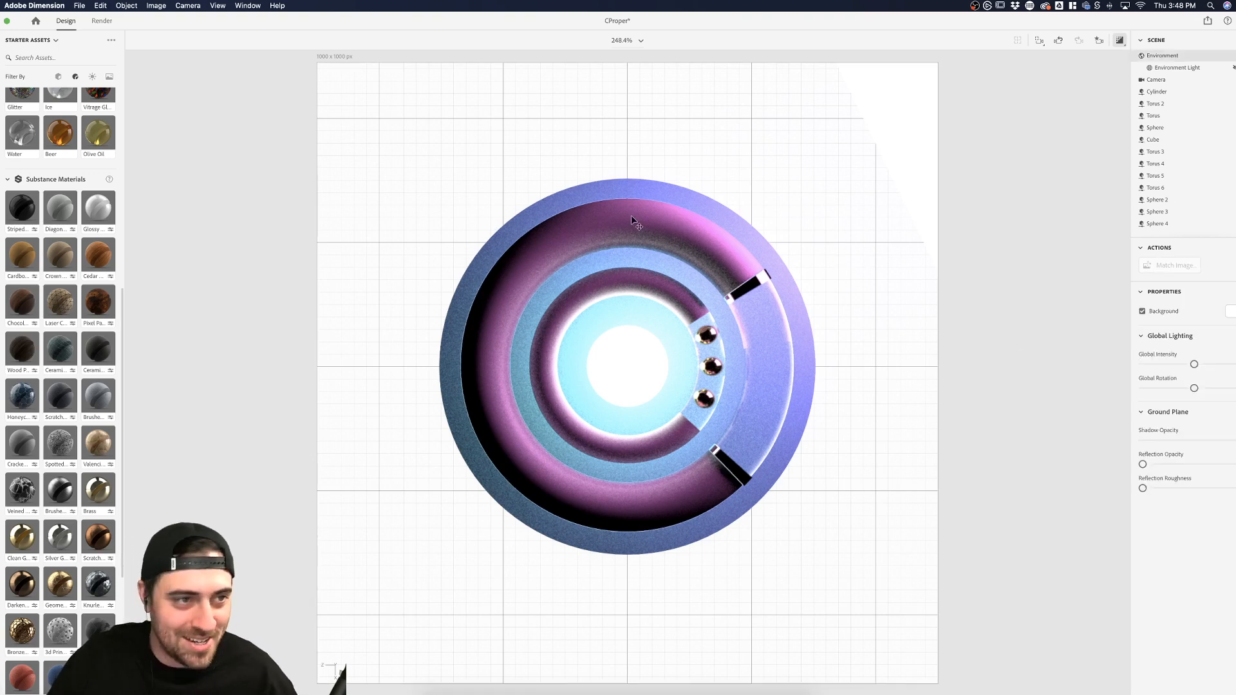
pyautogui.click(1054, 333)
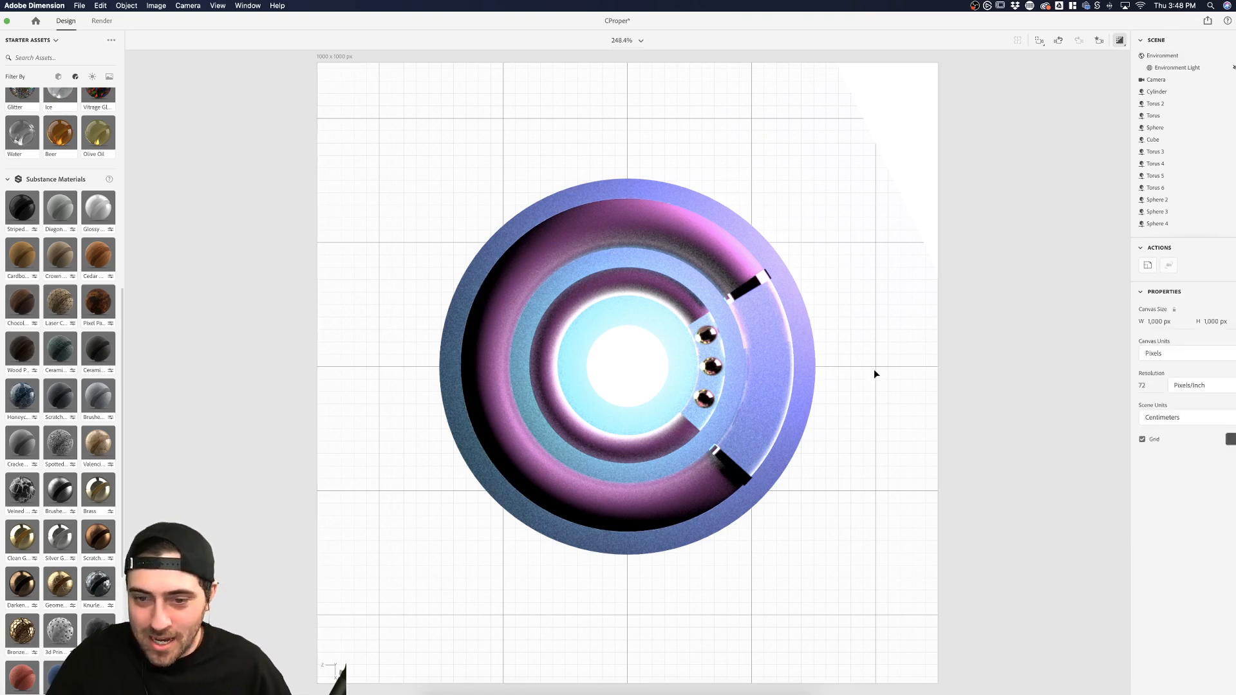
pyautogui.click(739, 477)
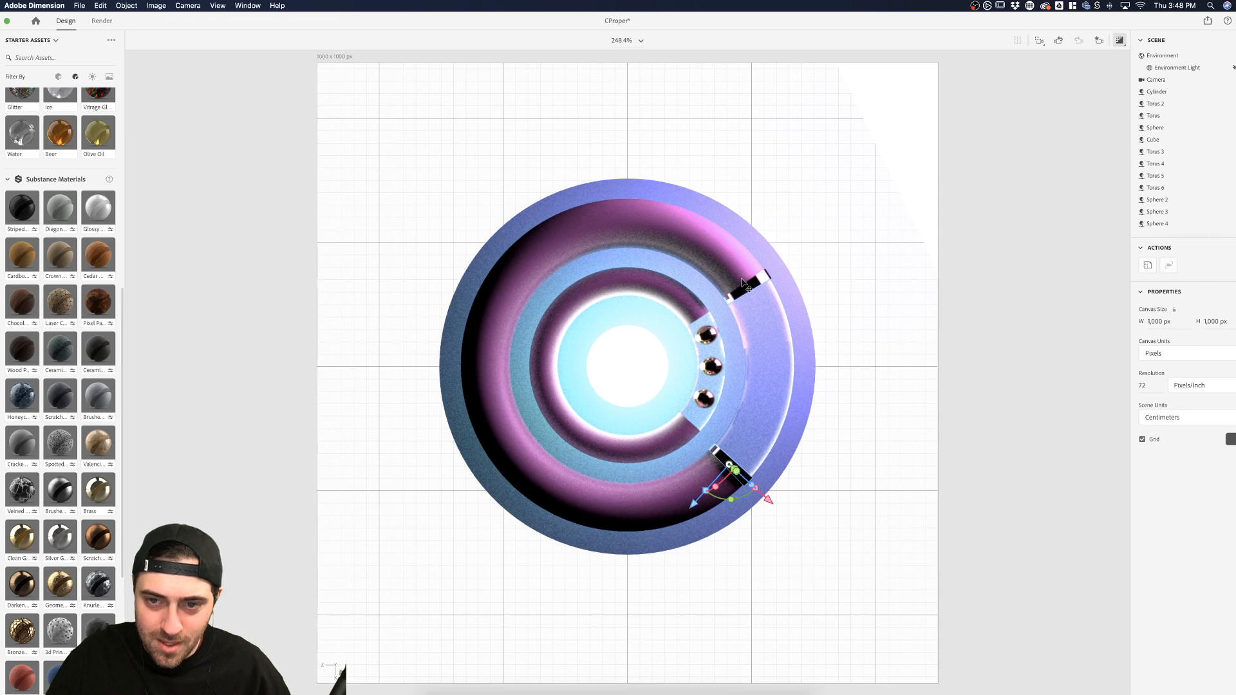
pyautogui.click(952, 294)
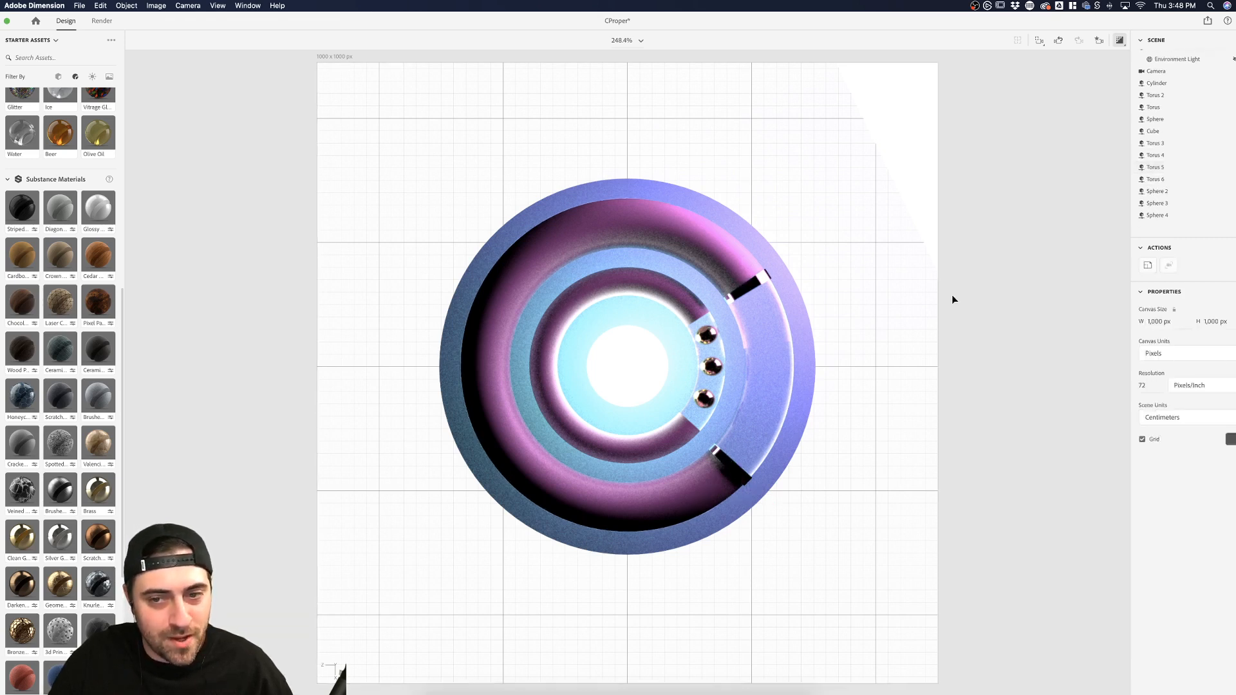
pyautogui.click(761, 281)
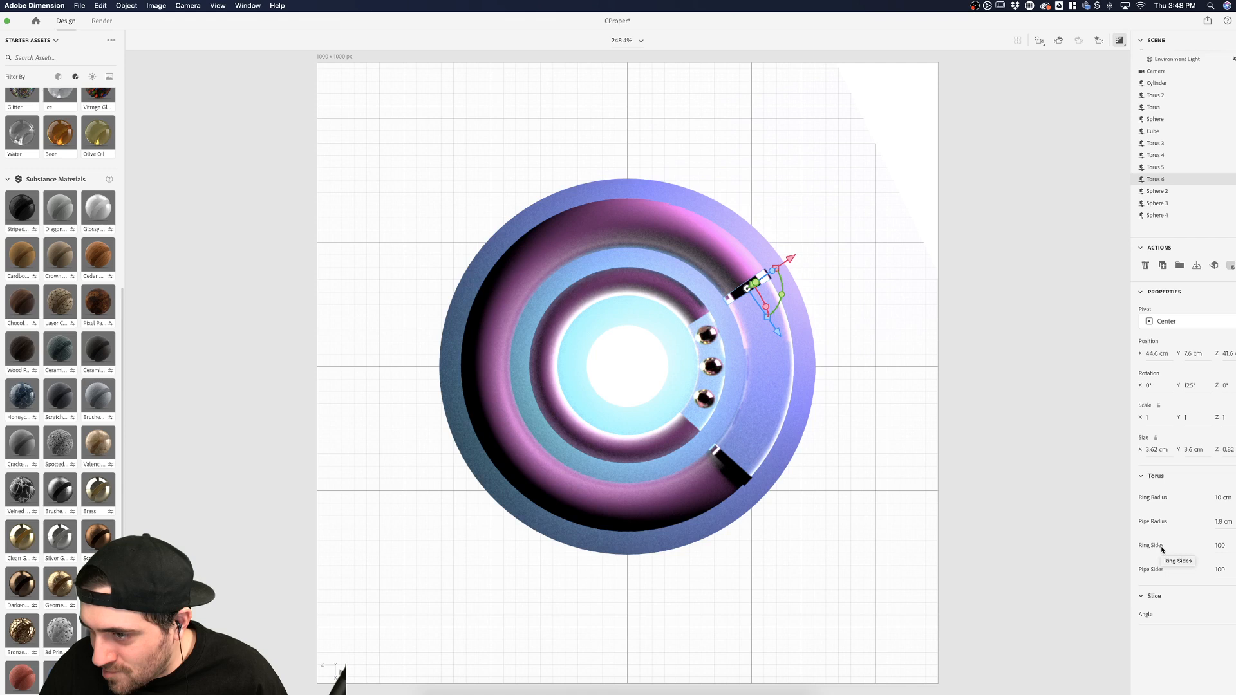
pyautogui.click(897, 315)
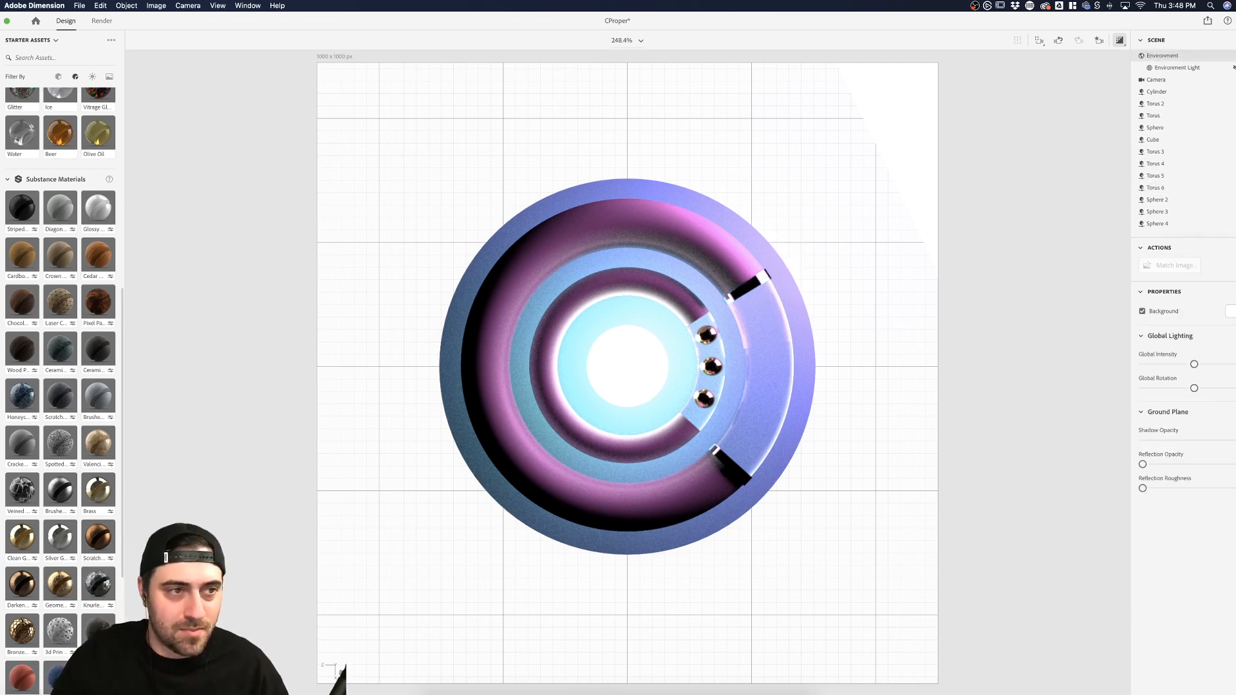
# Align the three metal balls in the inner glass arc vertically by their upper edges and deselect them
pyautogui.moveTo(644, 323)
pyautogui.mouseDown()
pyautogui.moveTo(602, 353)
pyautogui.moveTo(461, 187)
pyautogui.moveTo(478, 159)
pyautogui.moveTo(573, 97)
pyautogui.moveTo(577, 160)
pyautogui.mouseUp()
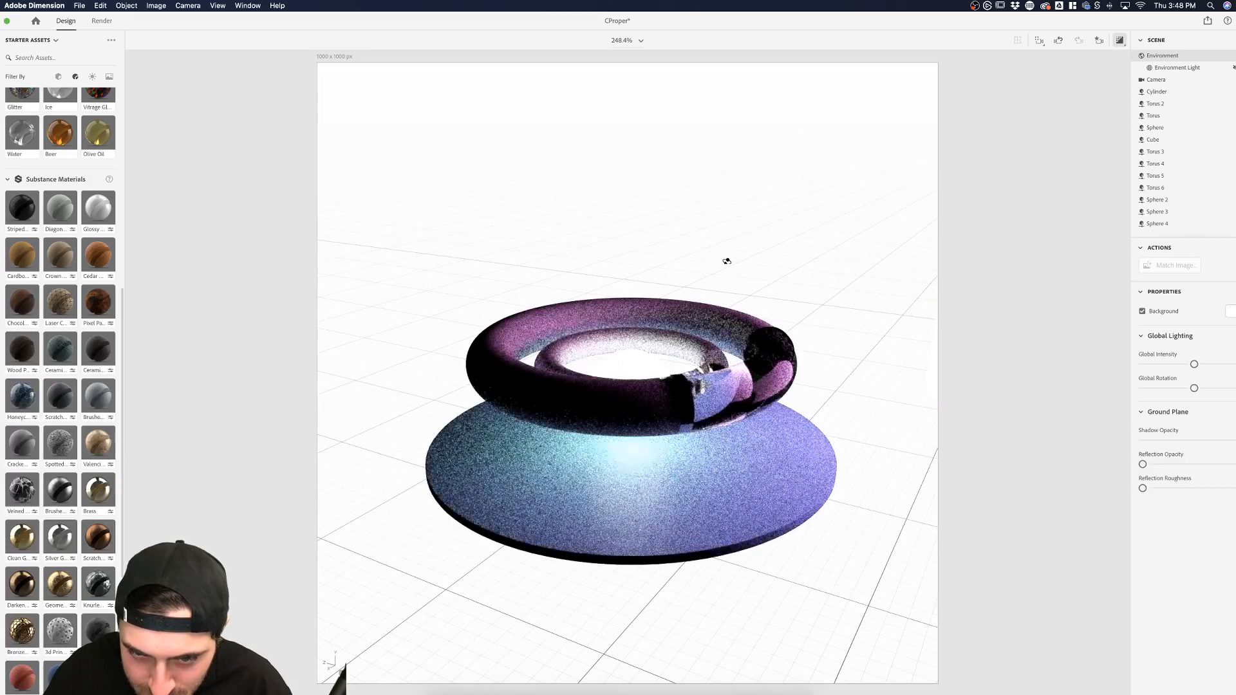
pyautogui.moveTo(724, 274); pyautogui.dragTo(546, 301)
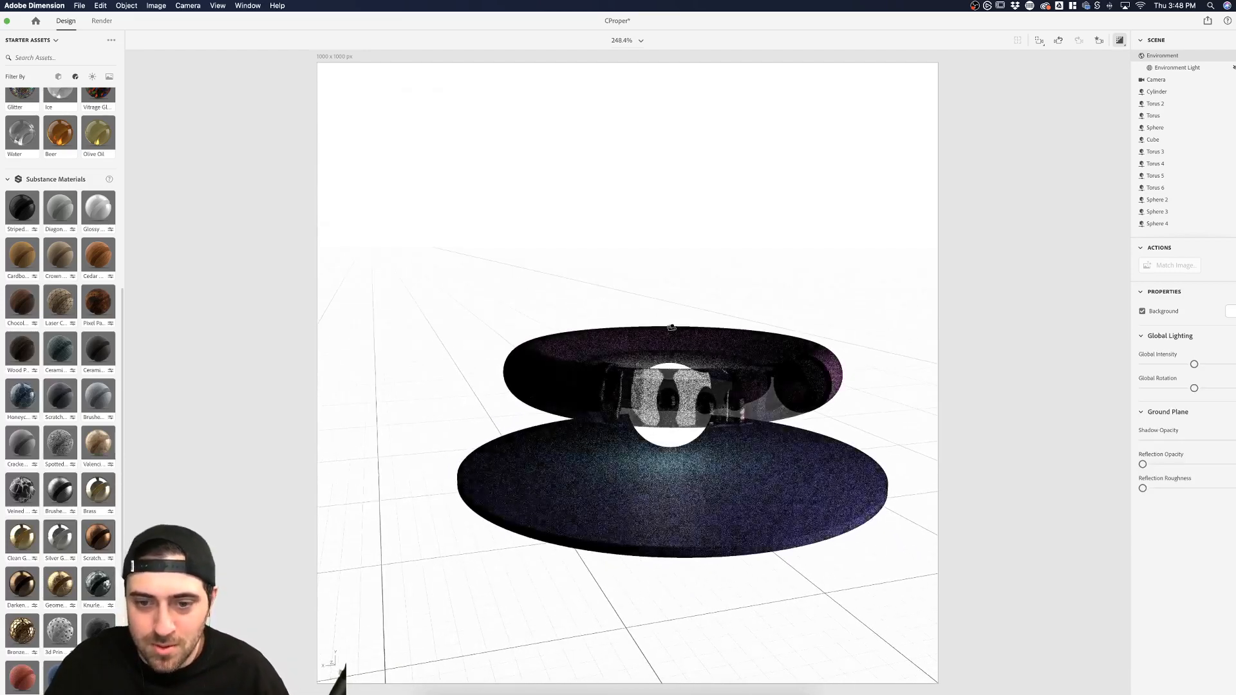
pyautogui.moveTo(758, 368); pyautogui.dragTo(723, 469)
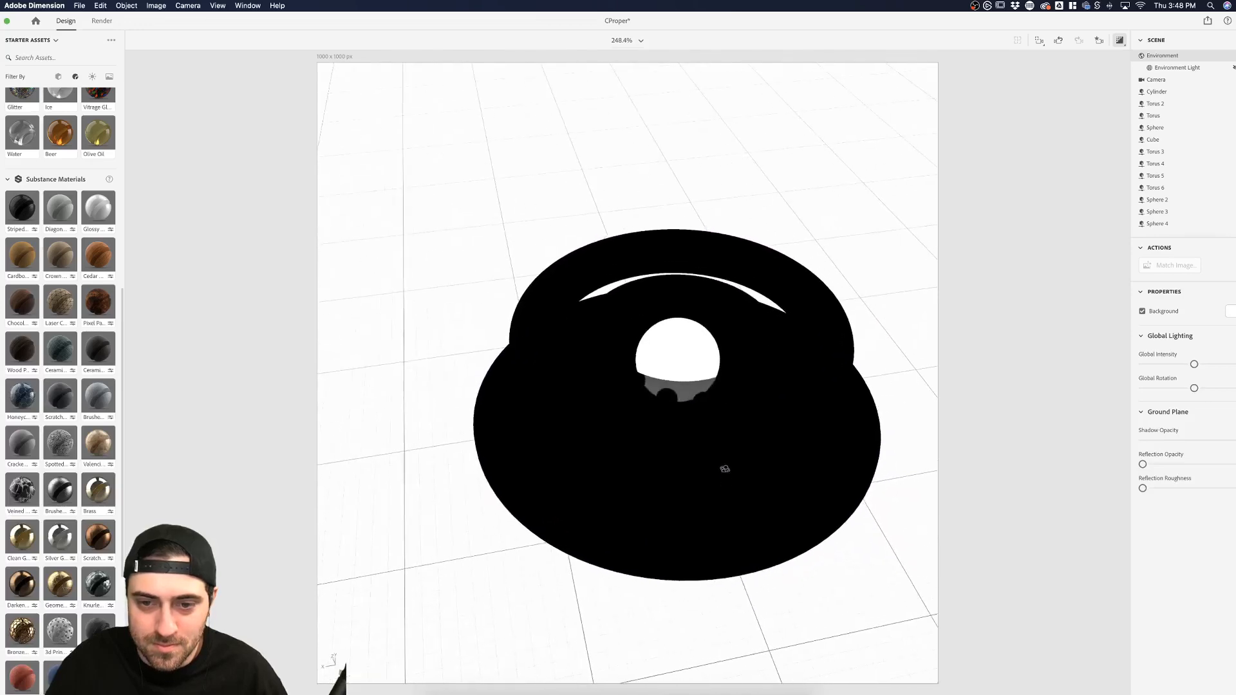
pyautogui.moveTo(724, 394); pyautogui.dragTo(711, 443)
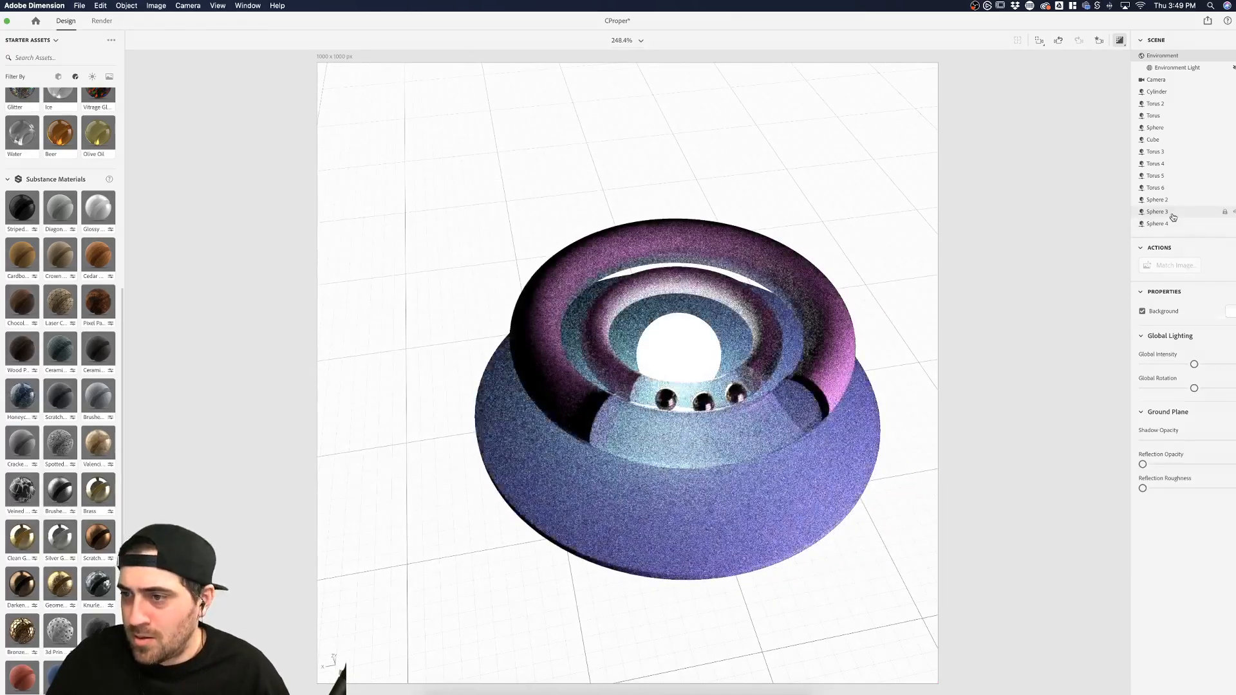
pyautogui.click(1172, 214)
pyautogui.click(1173, 201)
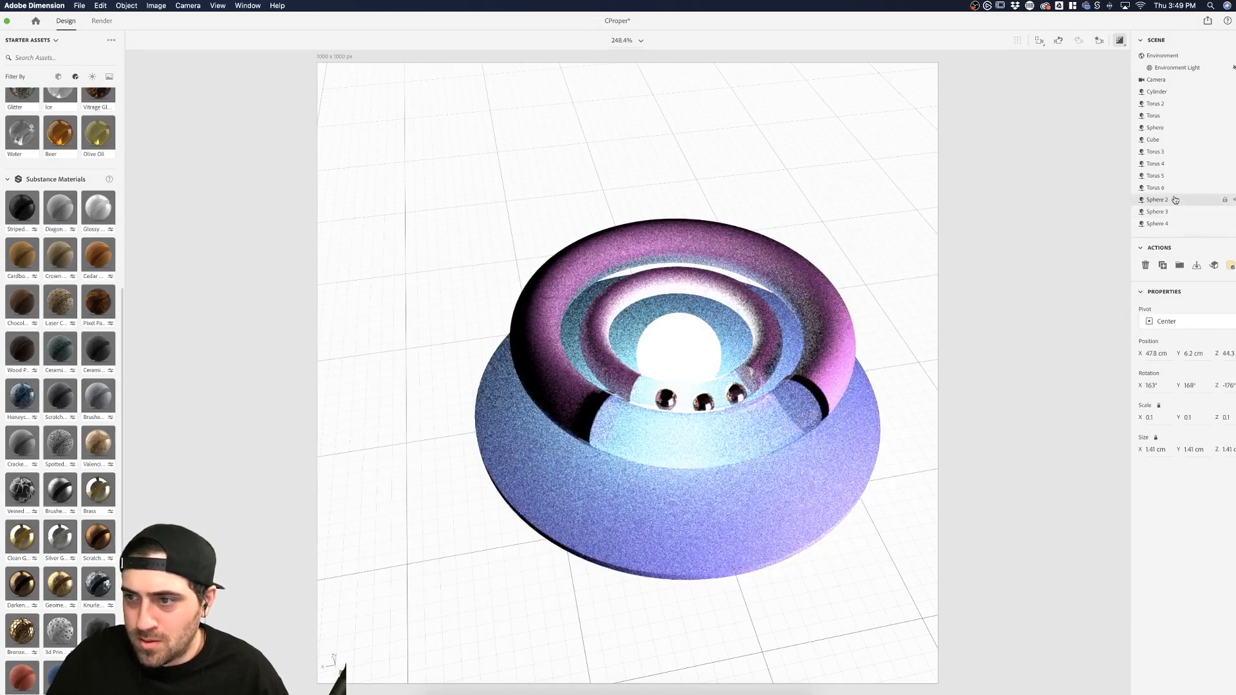
pyautogui.keyDown('shift'); pyautogui.click(1173, 223); pyautogui.keyUp('shift')
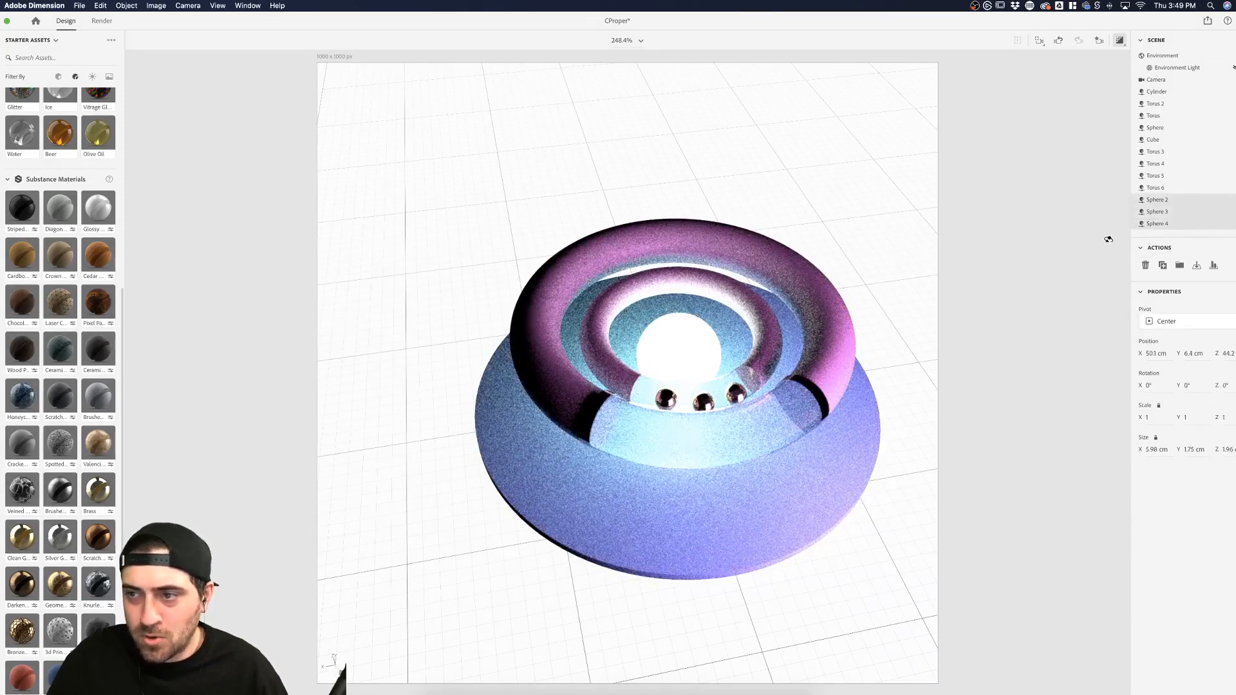
pyautogui.click(1214, 266)
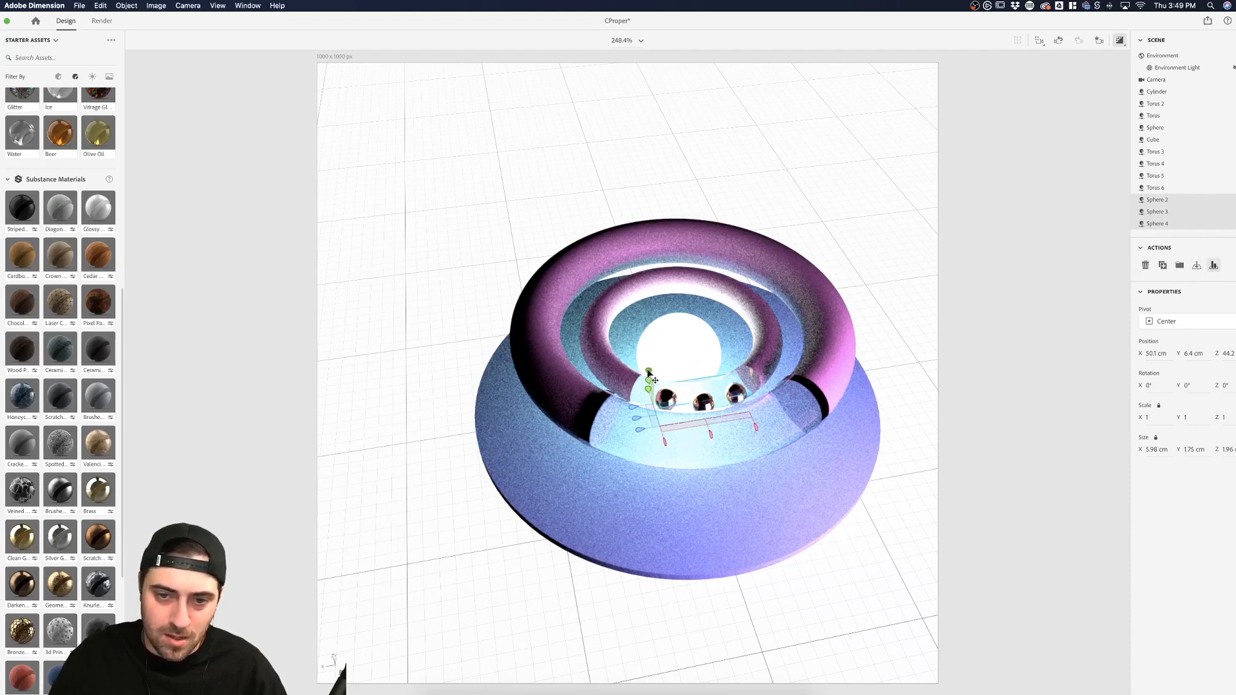
pyautogui.click(649, 373)
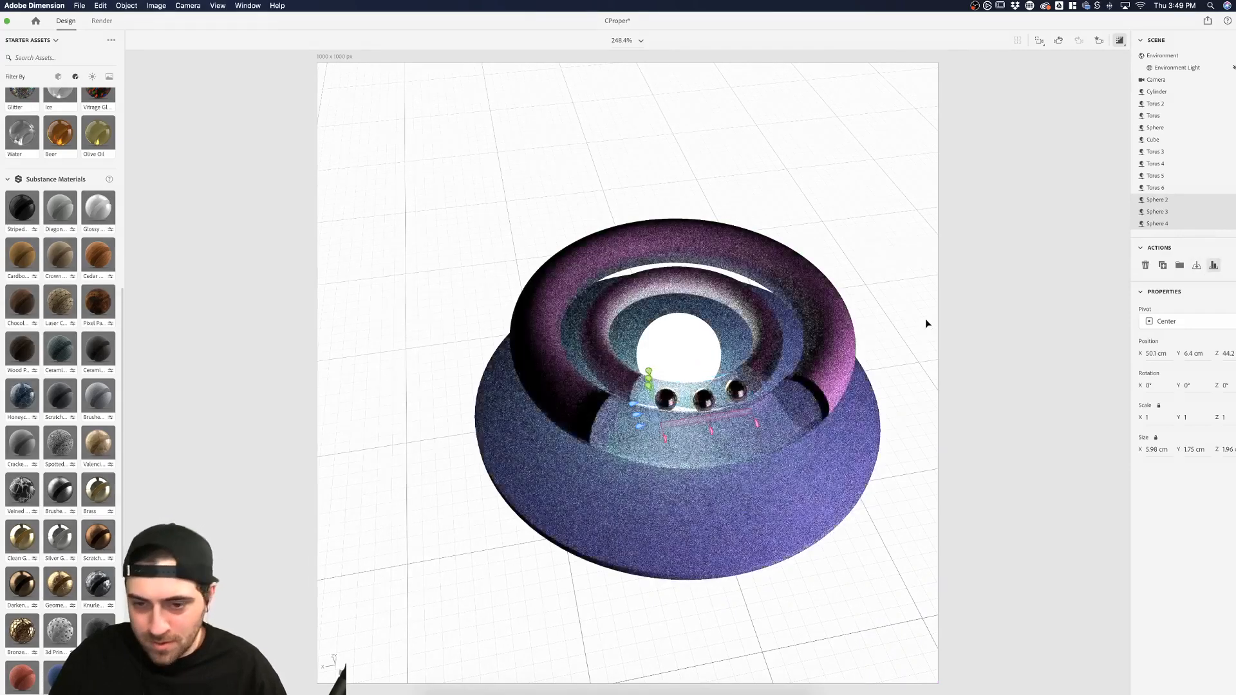
pyautogui.click(942, 323)
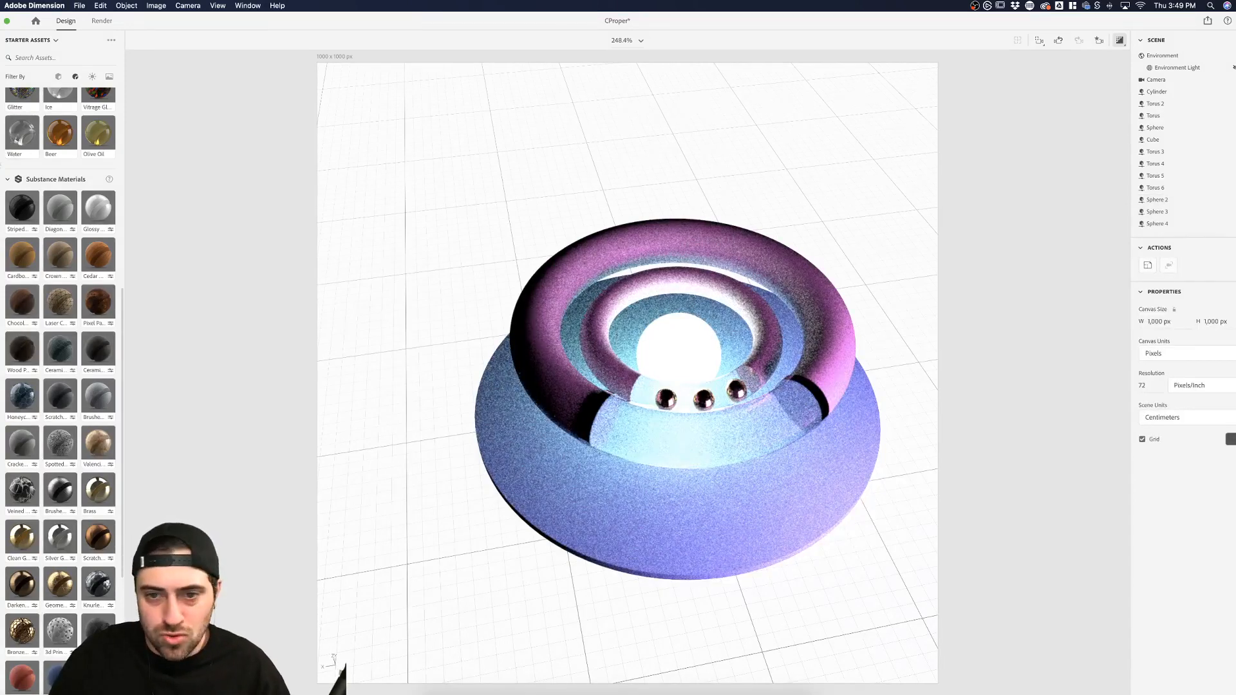
# Turn off the render preview and duplicate the three metal balls from the inner arc into the outer glass arc
pyautogui.moveTo(24, 137); pyautogui.dragTo(779, 449)
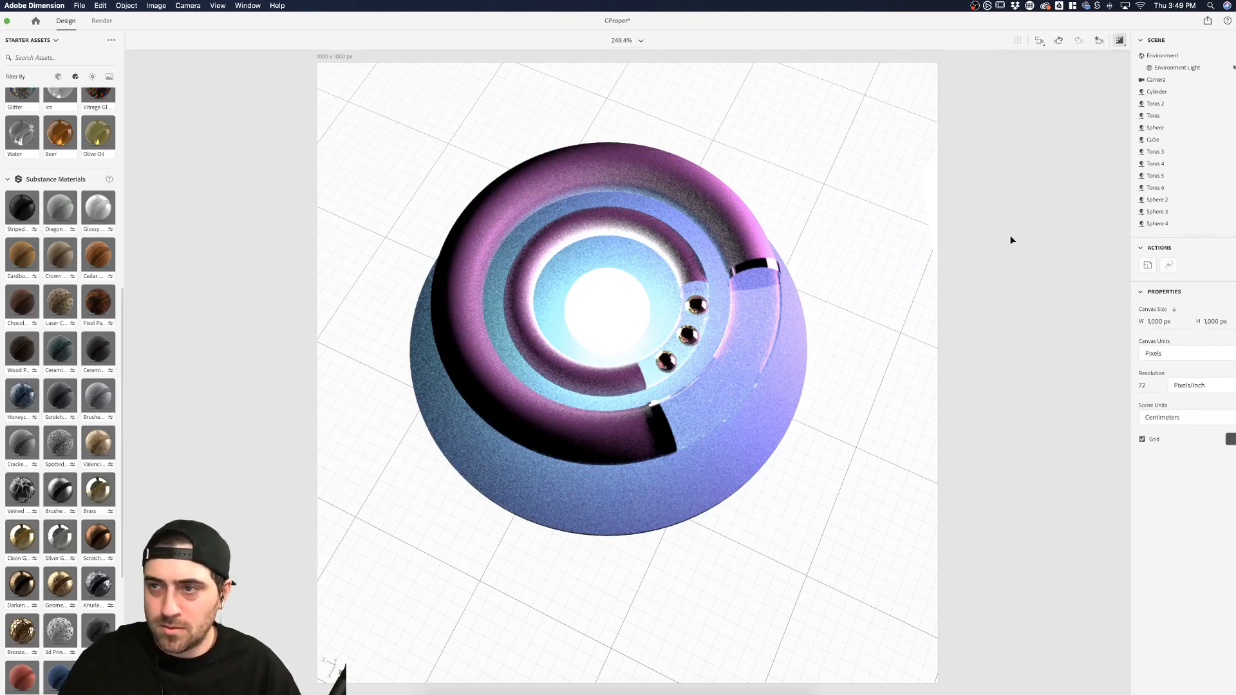
pyautogui.click(1119, 41)
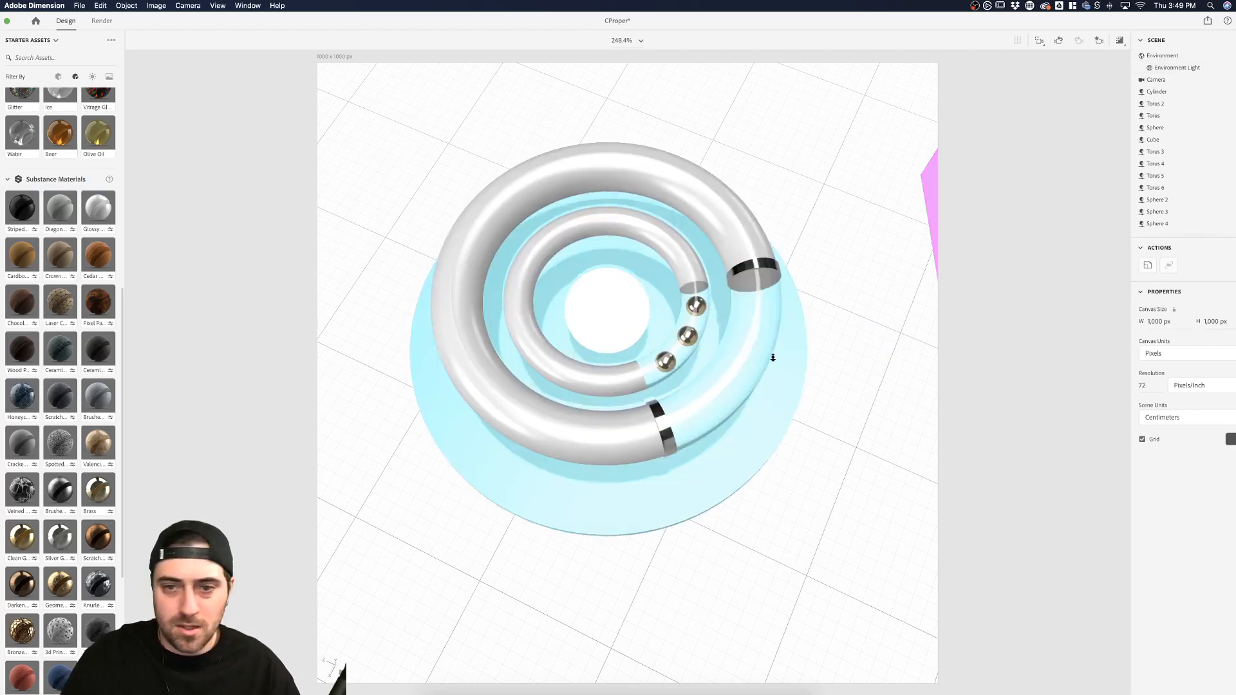
pyautogui.moveTo(772, 356); pyautogui.dragTo(694, 283)
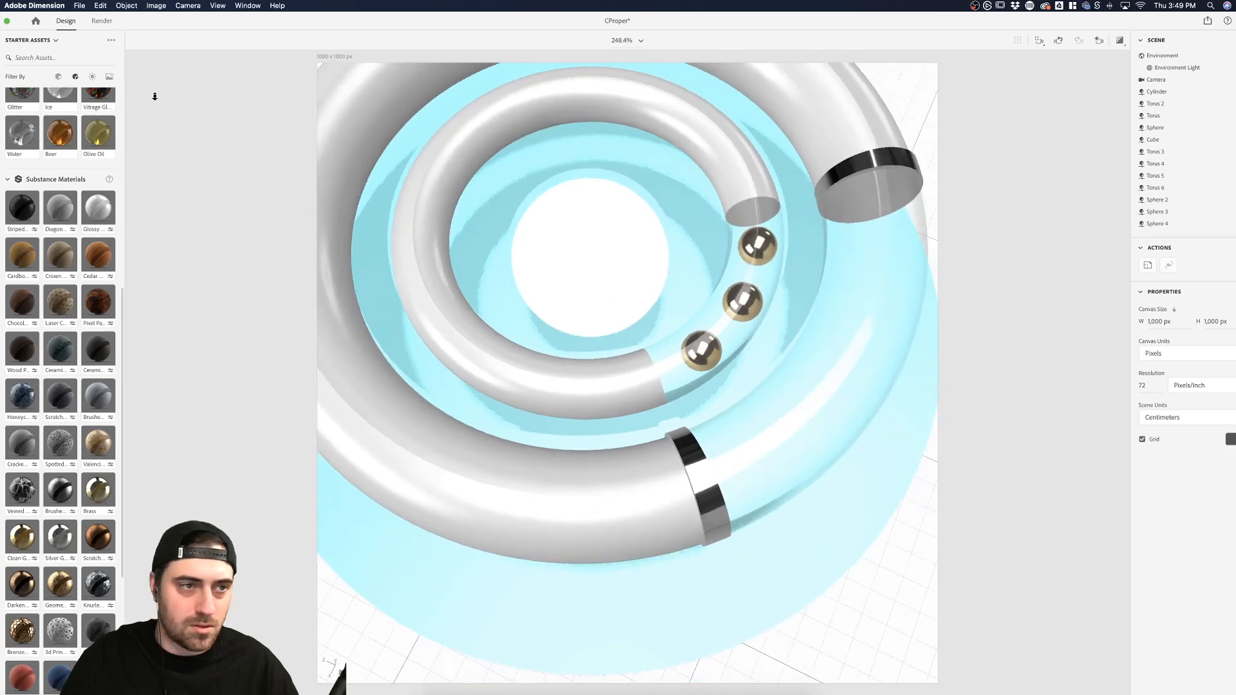
pyautogui.moveTo(905, 330); pyautogui.dragTo(621, 204)
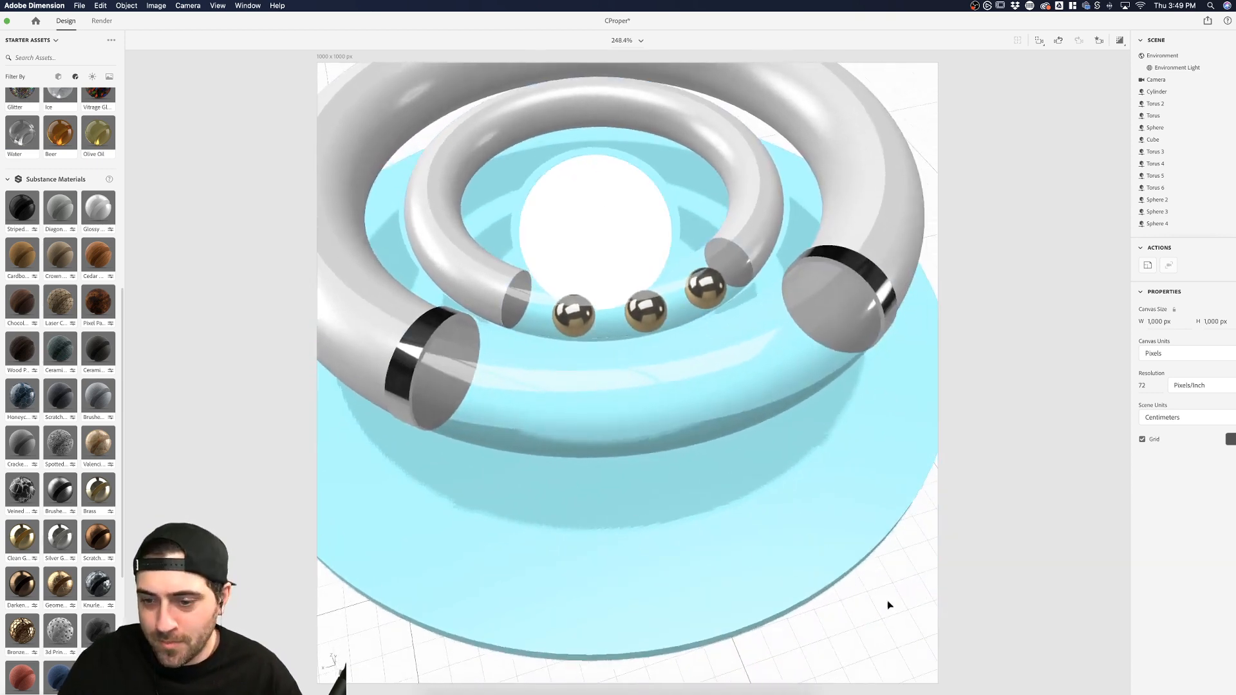
pyautogui.click(1162, 200)
pyautogui.keyDown('shift'); pyautogui.click(1159, 223); pyautogui.keyUp('shift')
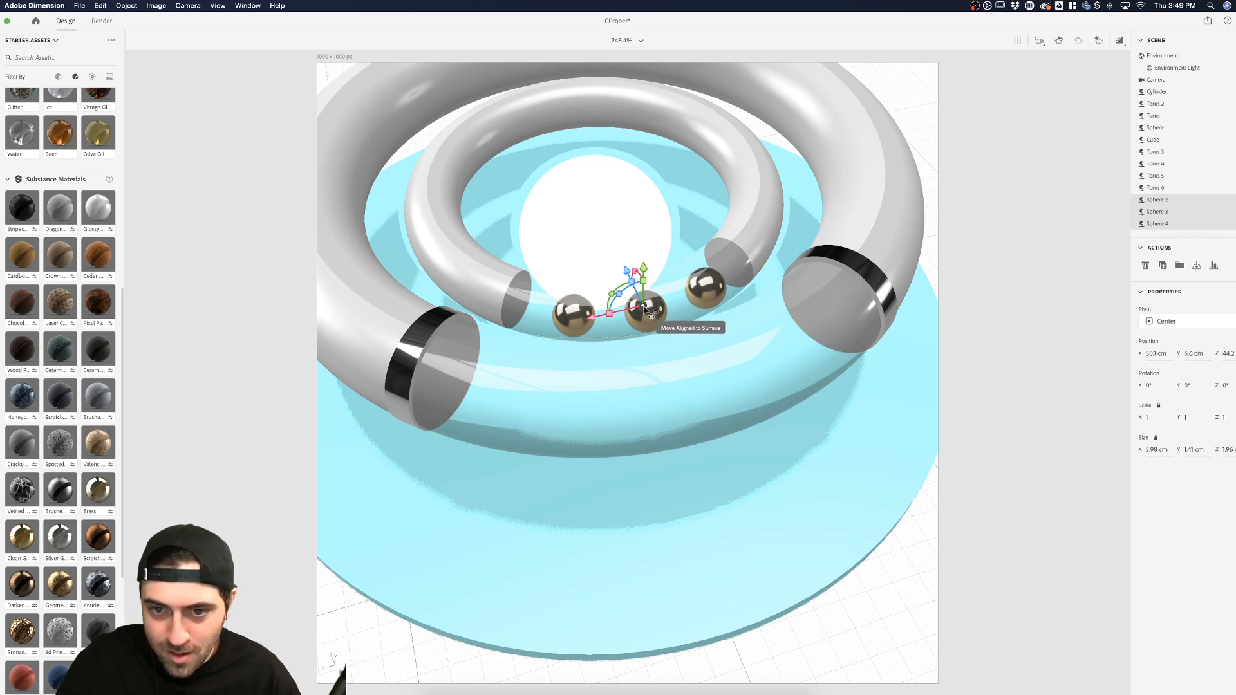
pyautogui.keyDown('alt'); pyautogui.moveTo(650, 313); pyautogui.dragTo(662, 375); pyautogui.keyUp('alt')
pyautogui.press('super+z')
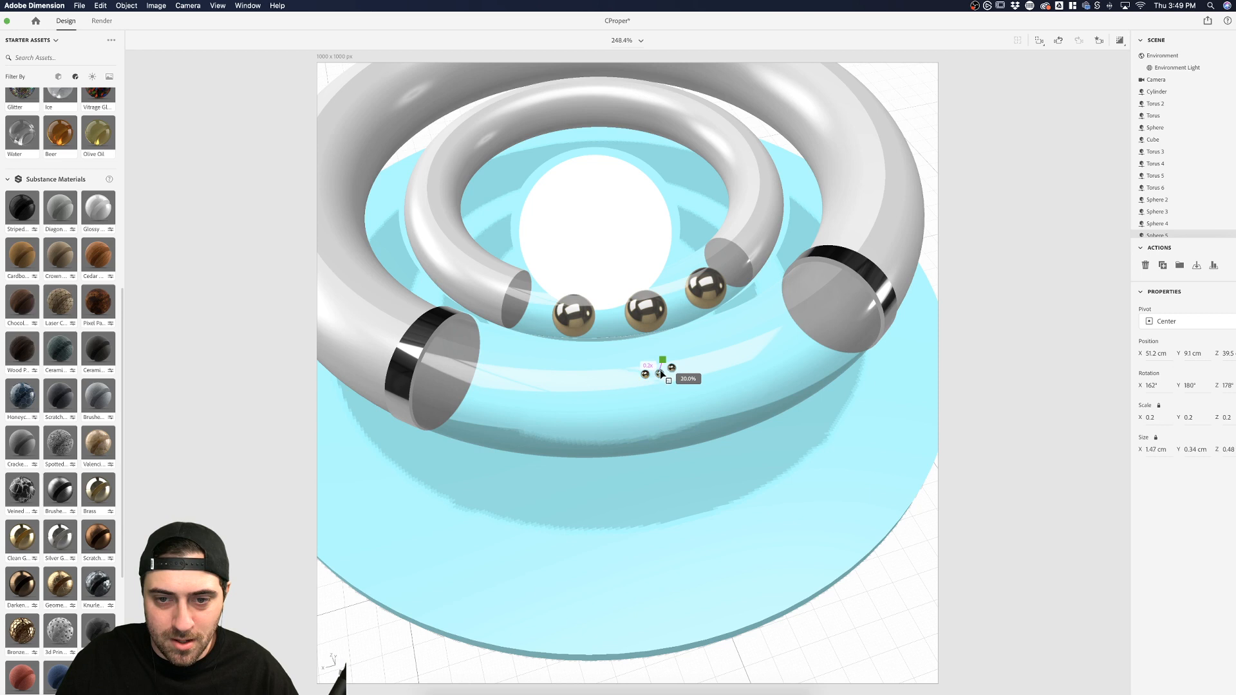
pyautogui.press('super+shift+z')
# Rotate the three copied balls to about -169° on Y and shift them along the outer glass arc to about X 52.8 cm
pyautogui.moveTo(664, 355); pyautogui.dragTo(621, 367)
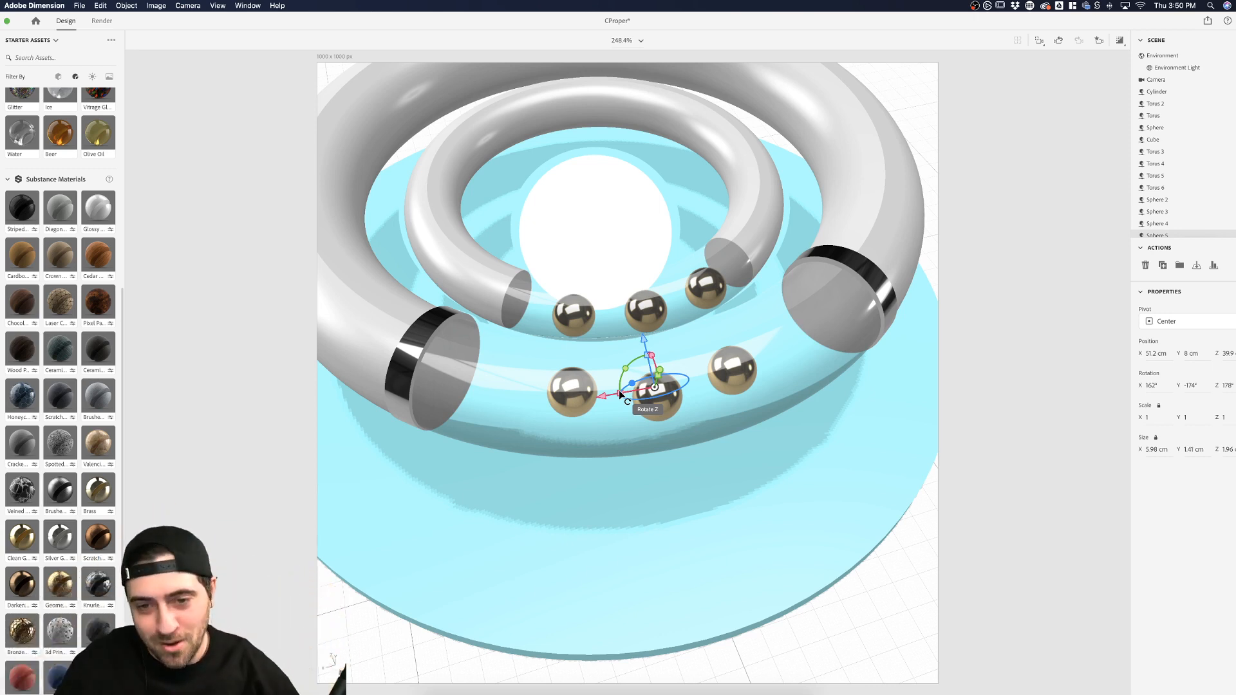
pyautogui.moveTo(625, 369); pyautogui.dragTo(612, 372)
pyautogui.press('super+z')
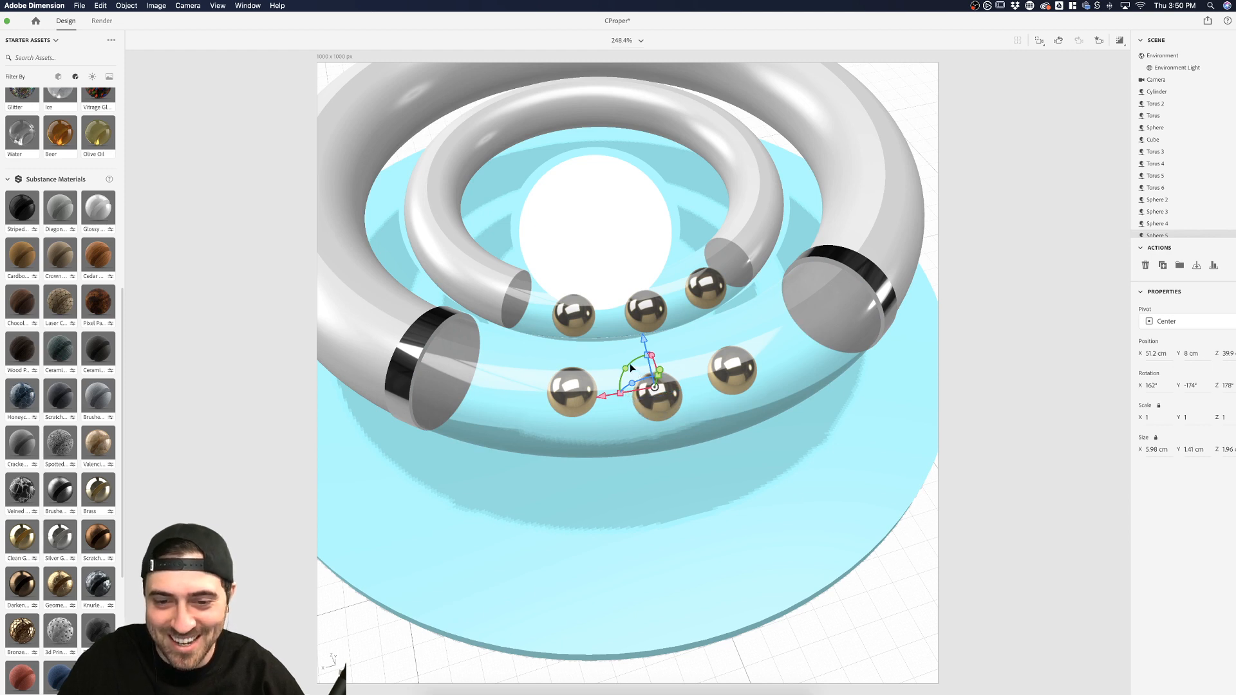
pyautogui.moveTo(625, 368); pyautogui.dragTo(575, 377)
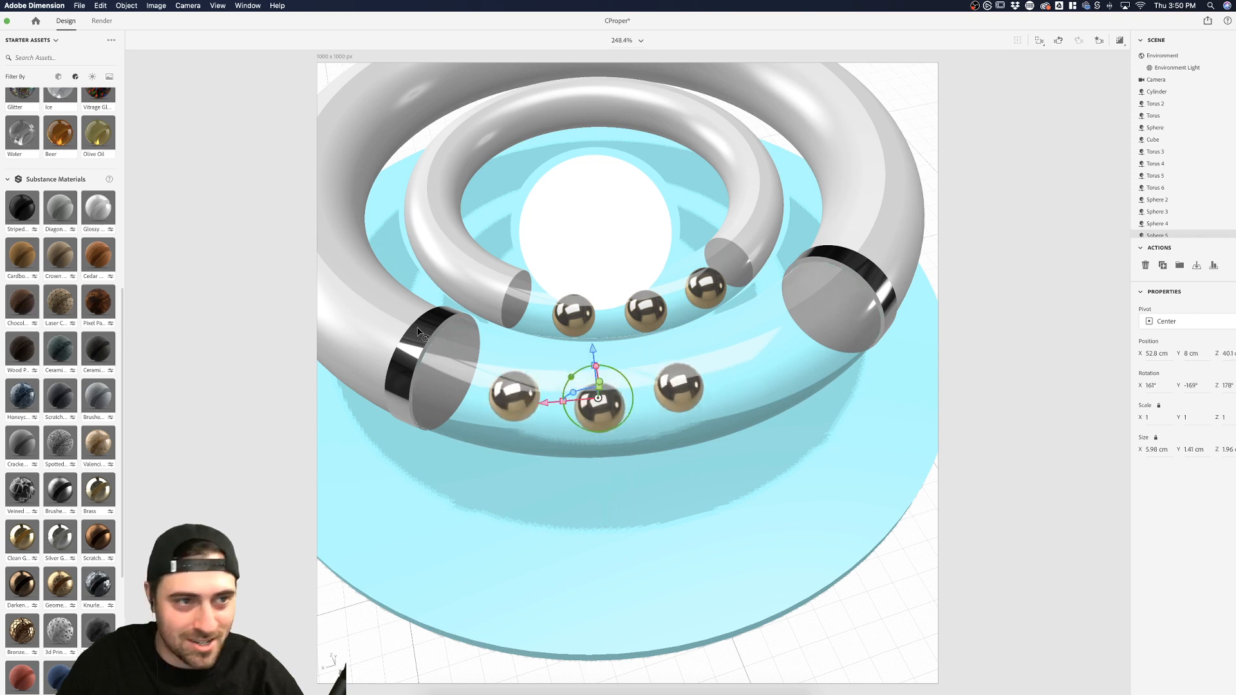
# Align the three copied balls vertically by their upper edges and lower them to Y 7.8 cm inside the outer glass arc
pyautogui.click(0, 135)
pyautogui.moveTo(428, 367); pyautogui.dragTo(504, 192)
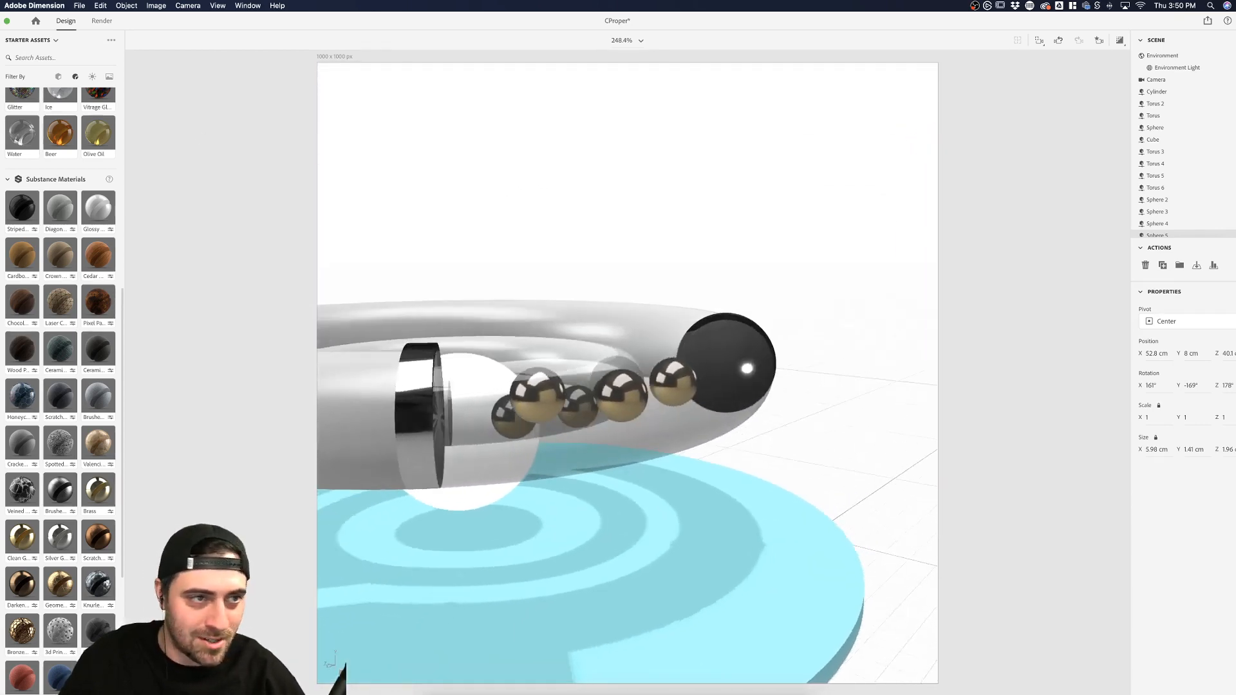
pyautogui.press('v')
pyautogui.scroll(-3, 1157, 225)
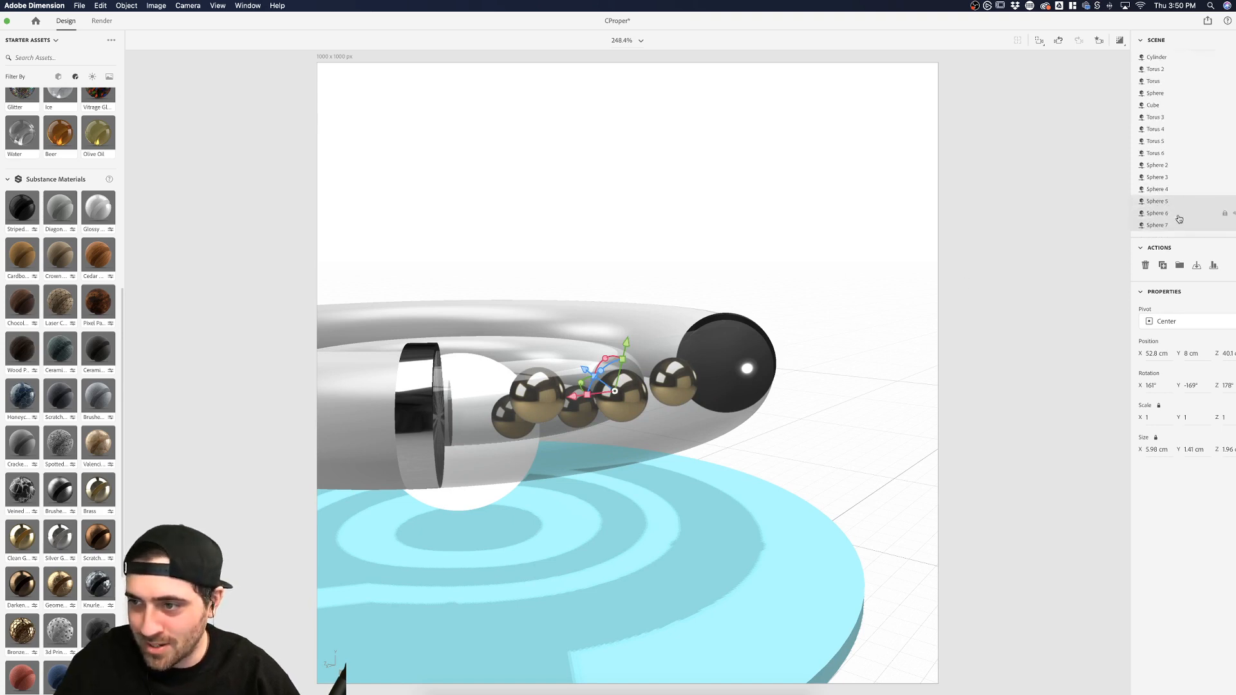
pyautogui.click(1213, 266)
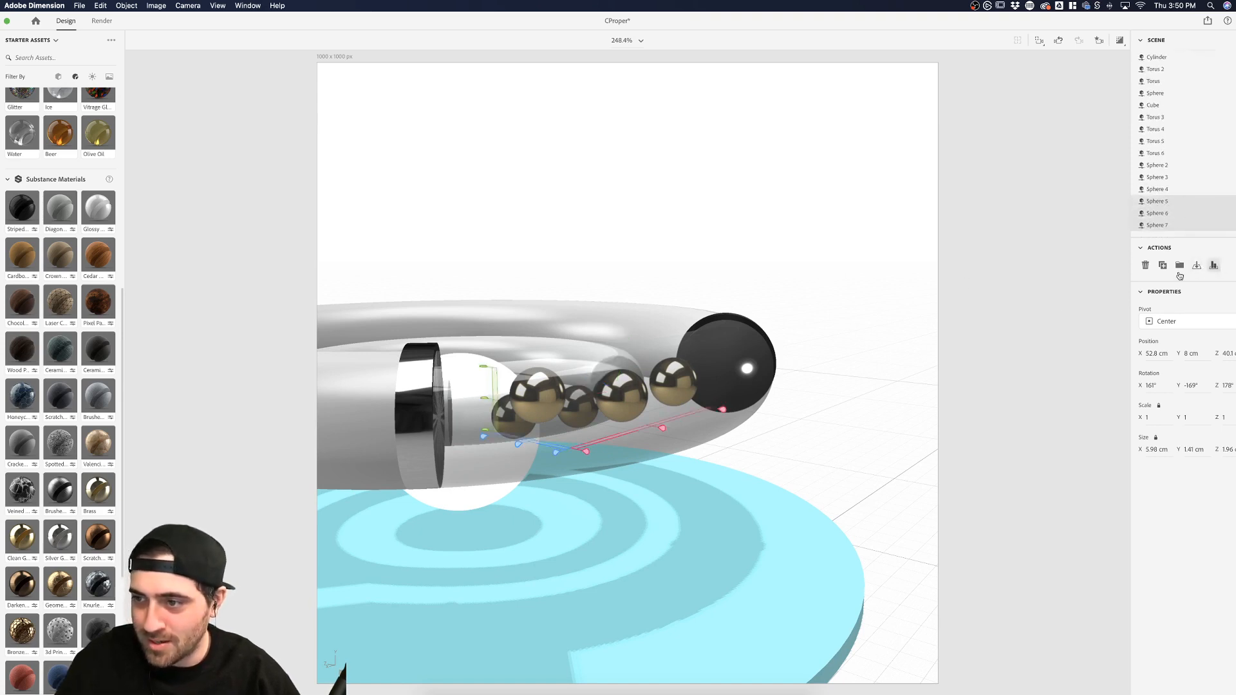
pyautogui.click(478, 364)
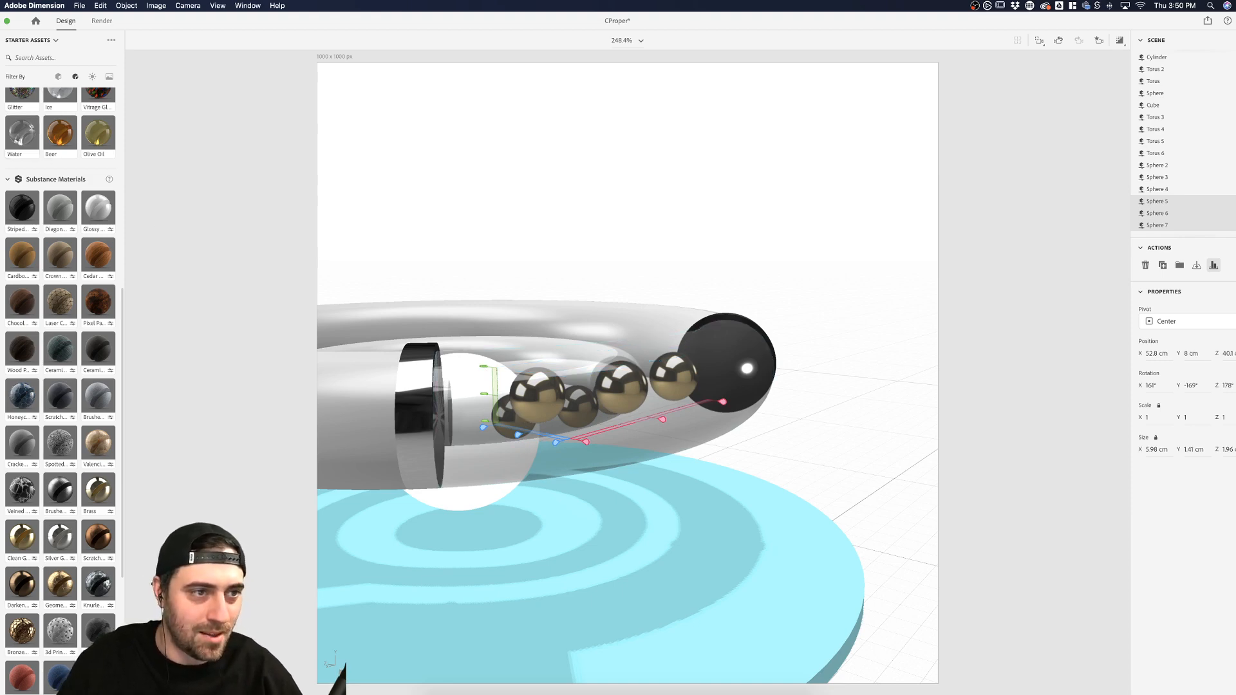
pyautogui.moveTo(515, 277); pyautogui.dragTo(553, 484, button='right')
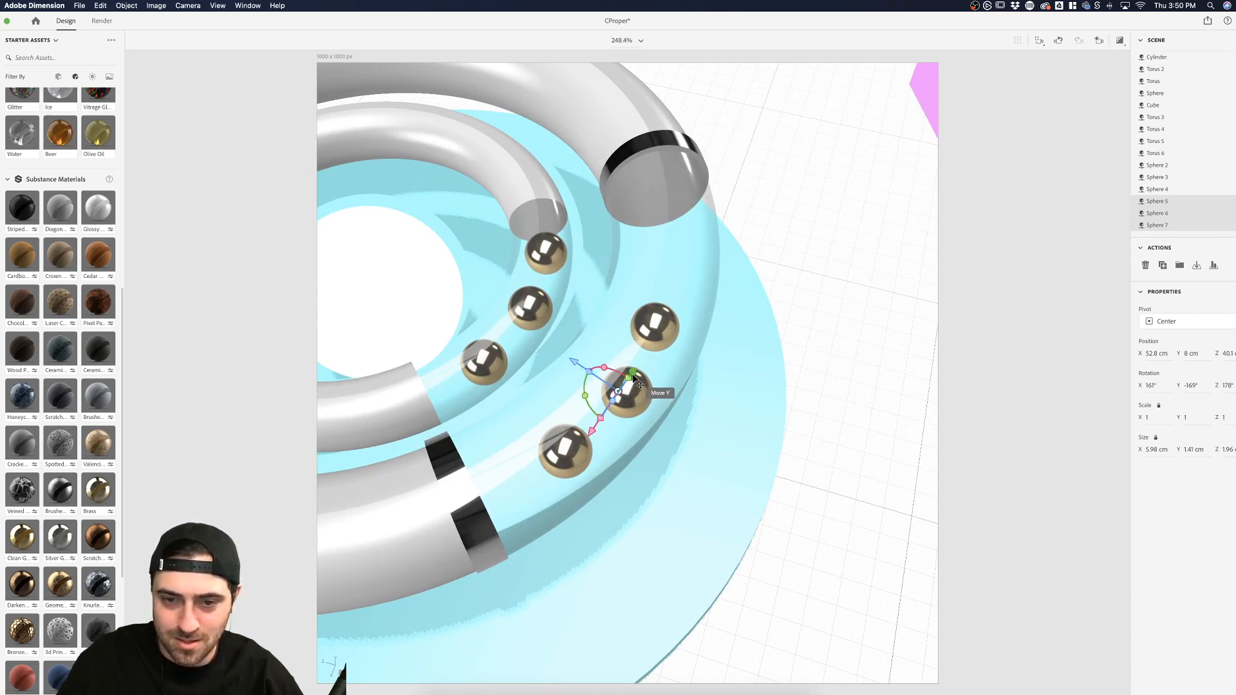
pyautogui.moveTo(633, 373); pyautogui.dragTo(632, 376)
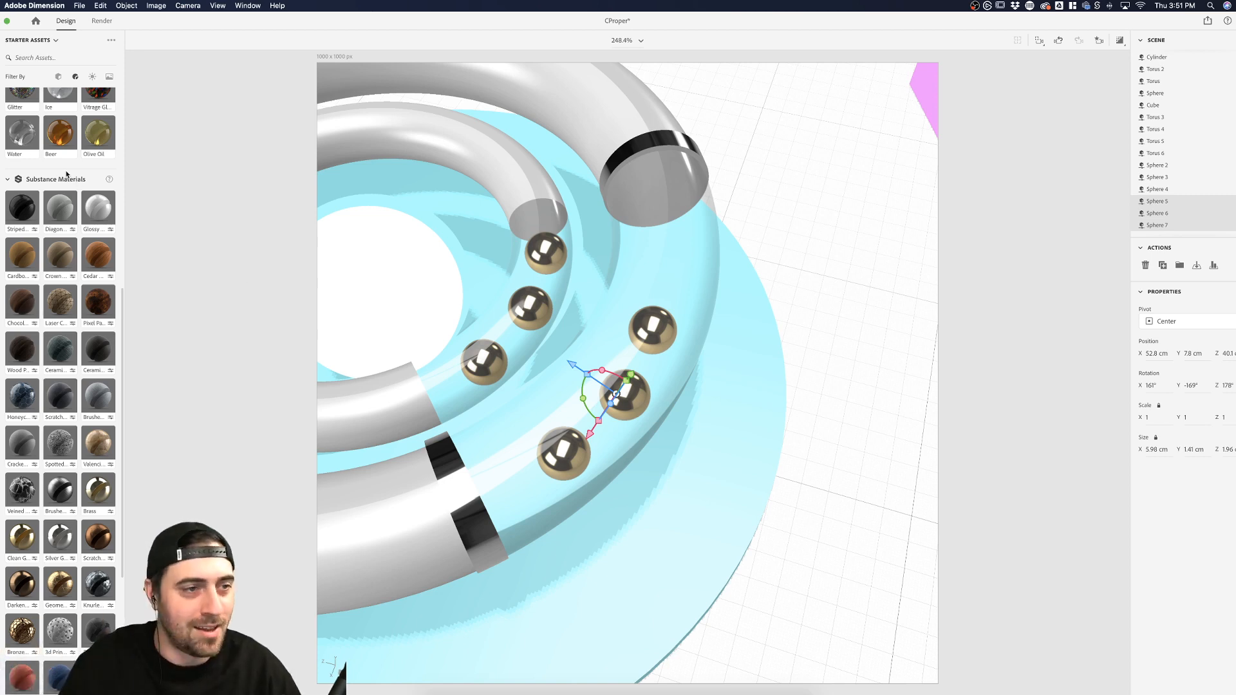
# Rotate the three metal balls in the outer glass arc to about -4° on Y
pyautogui.press('1')
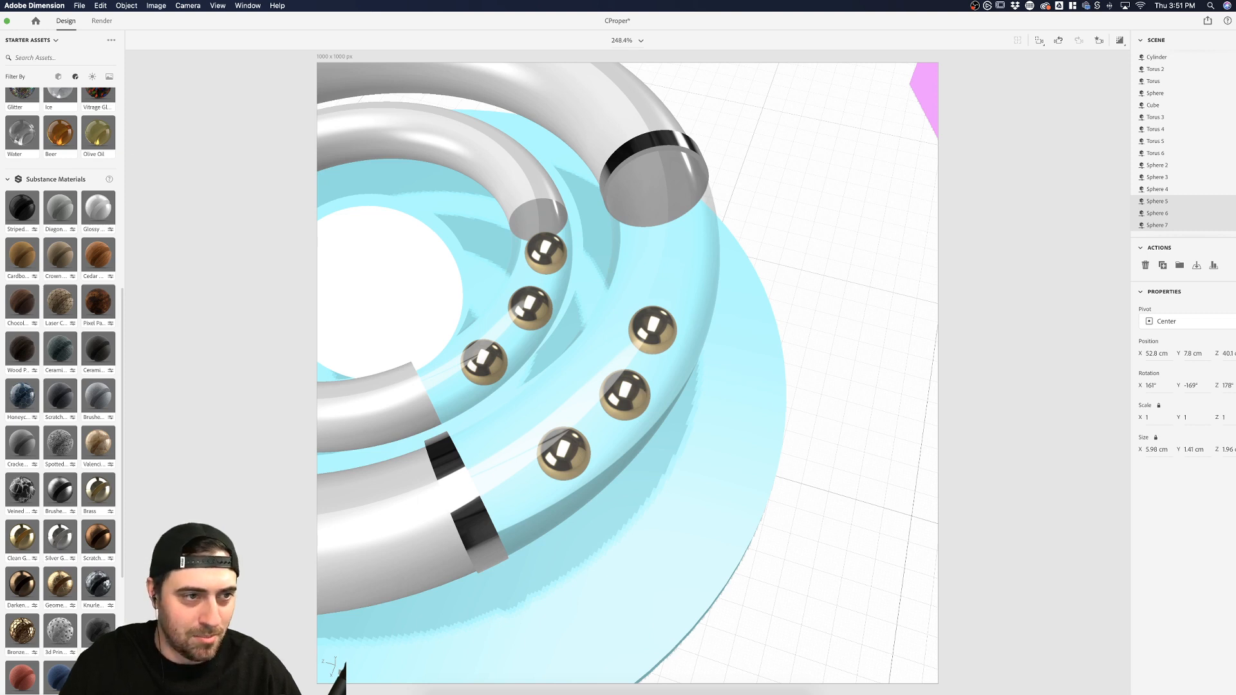
pyautogui.moveTo(607, 265); pyautogui.dragTo(598, 316)
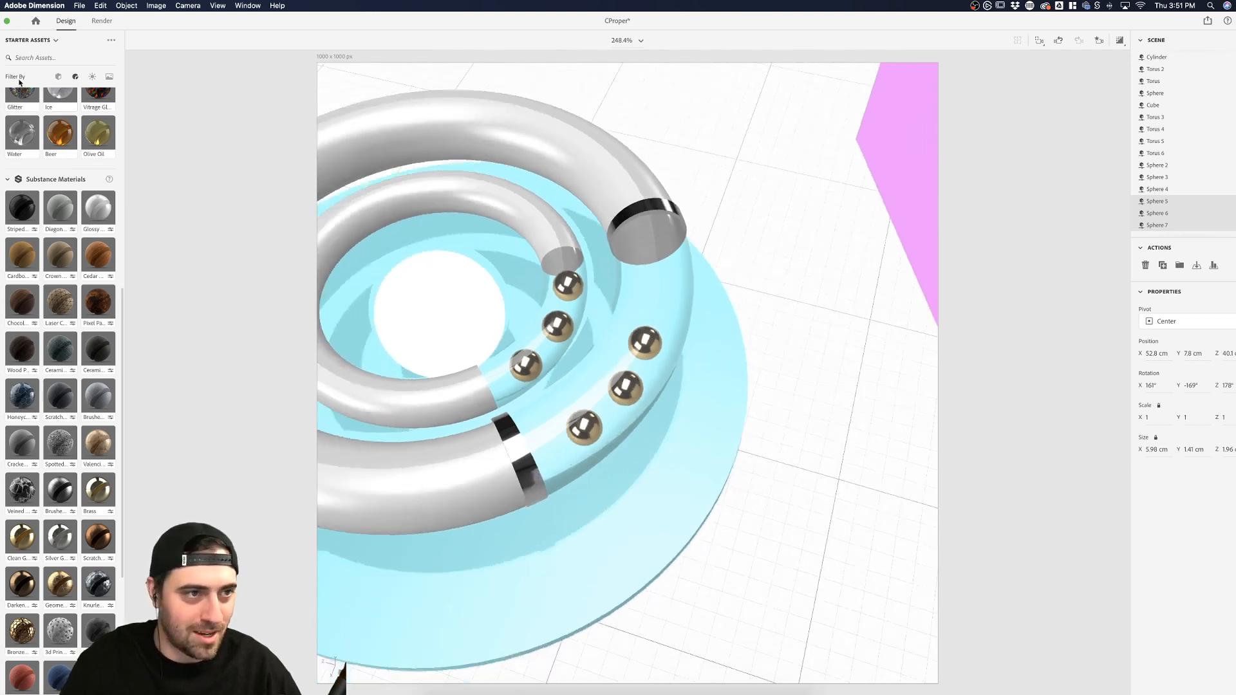
pyautogui.click(773, 376)
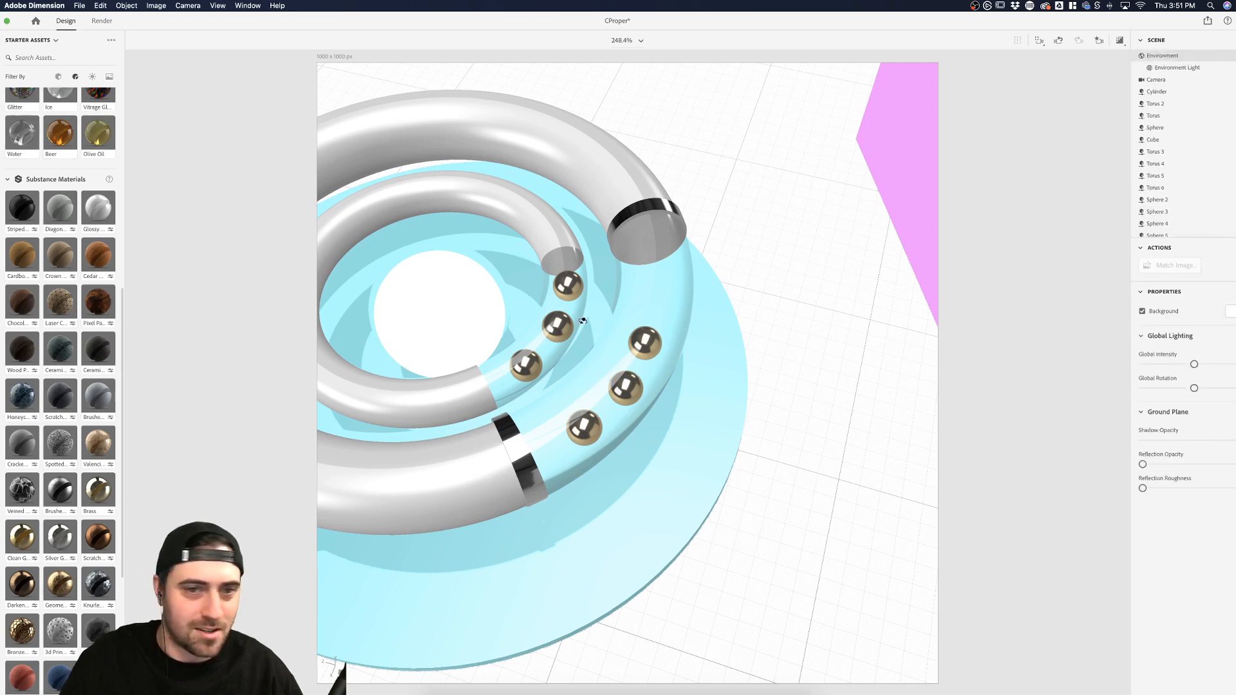
pyautogui.moveTo(582, 320); pyautogui.dragTo(662, 409)
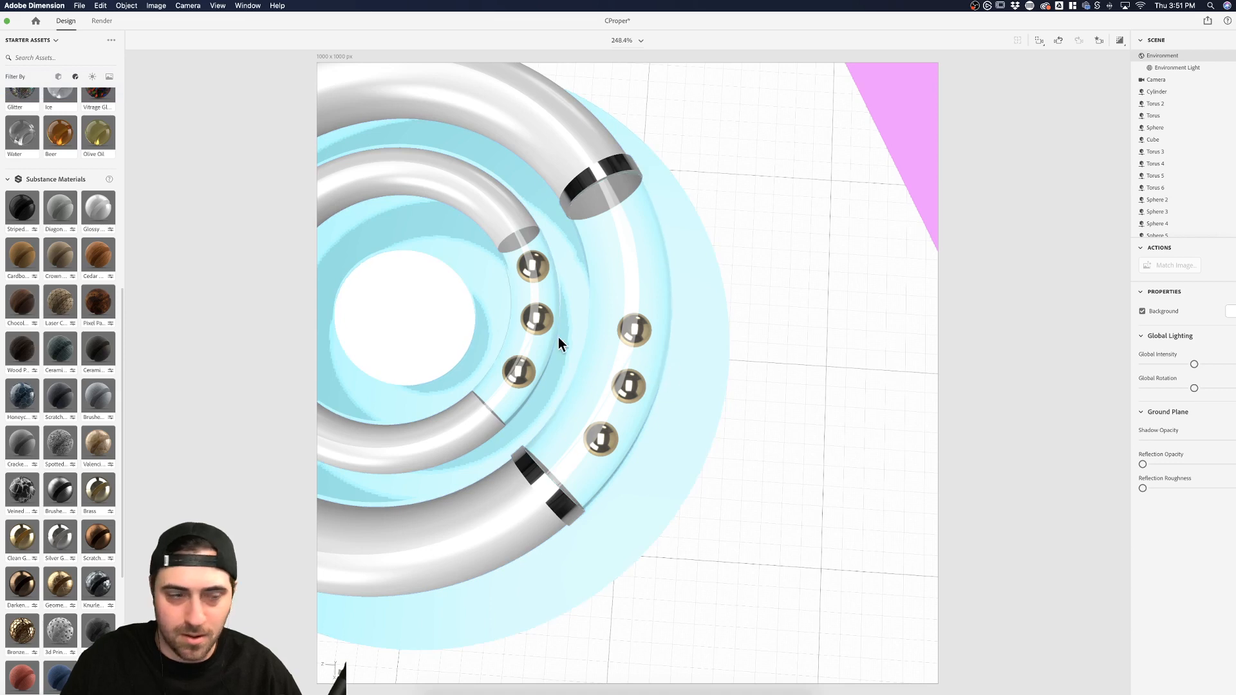
pyautogui.scroll(-2, 1146, 226)
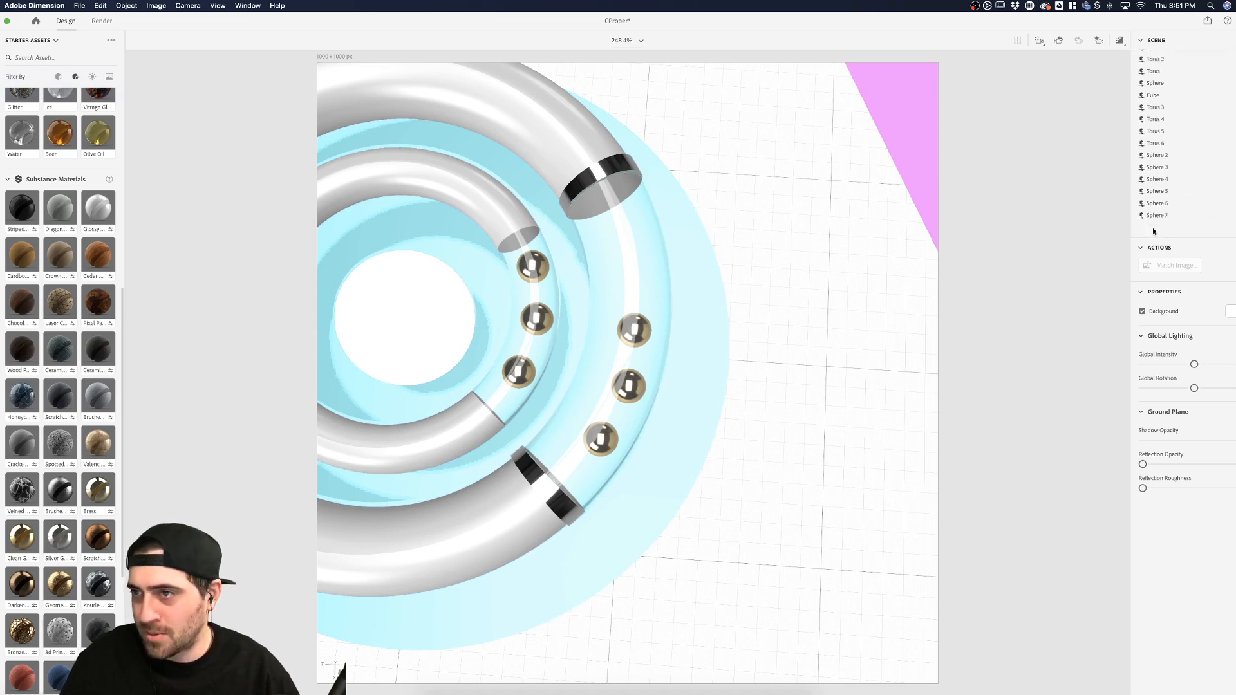
pyautogui.click(1170, 204)
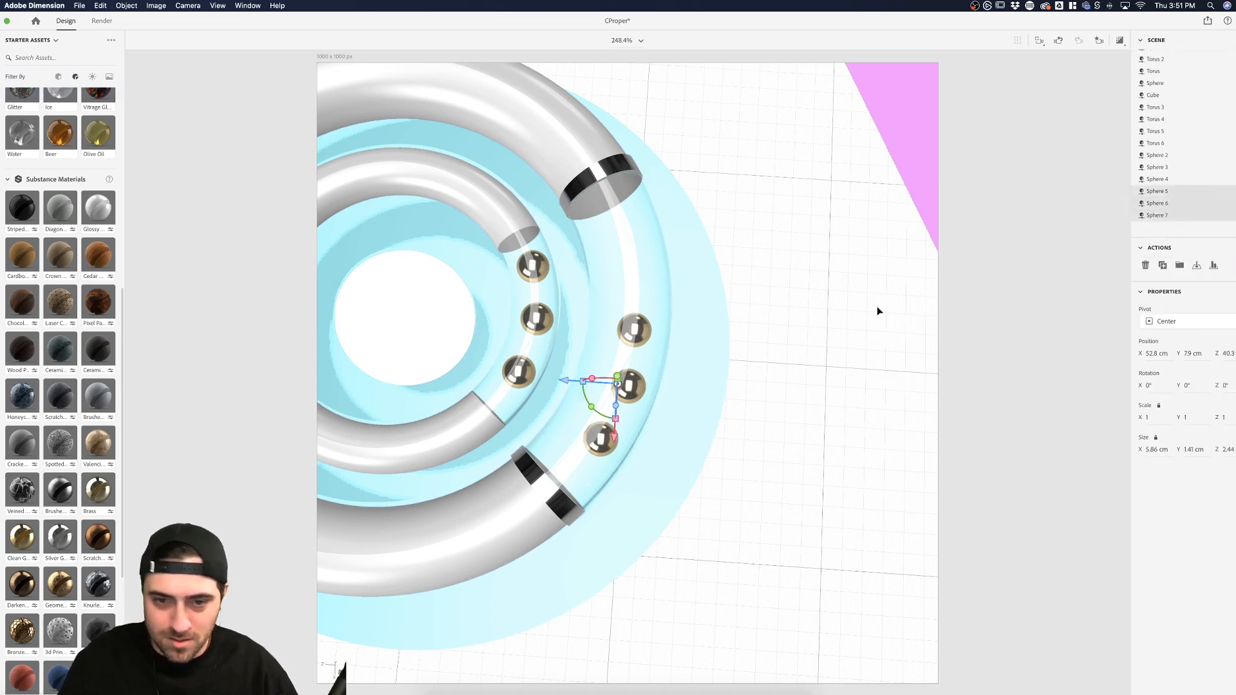
pyautogui.moveTo(592, 408); pyautogui.dragTo(591, 407)
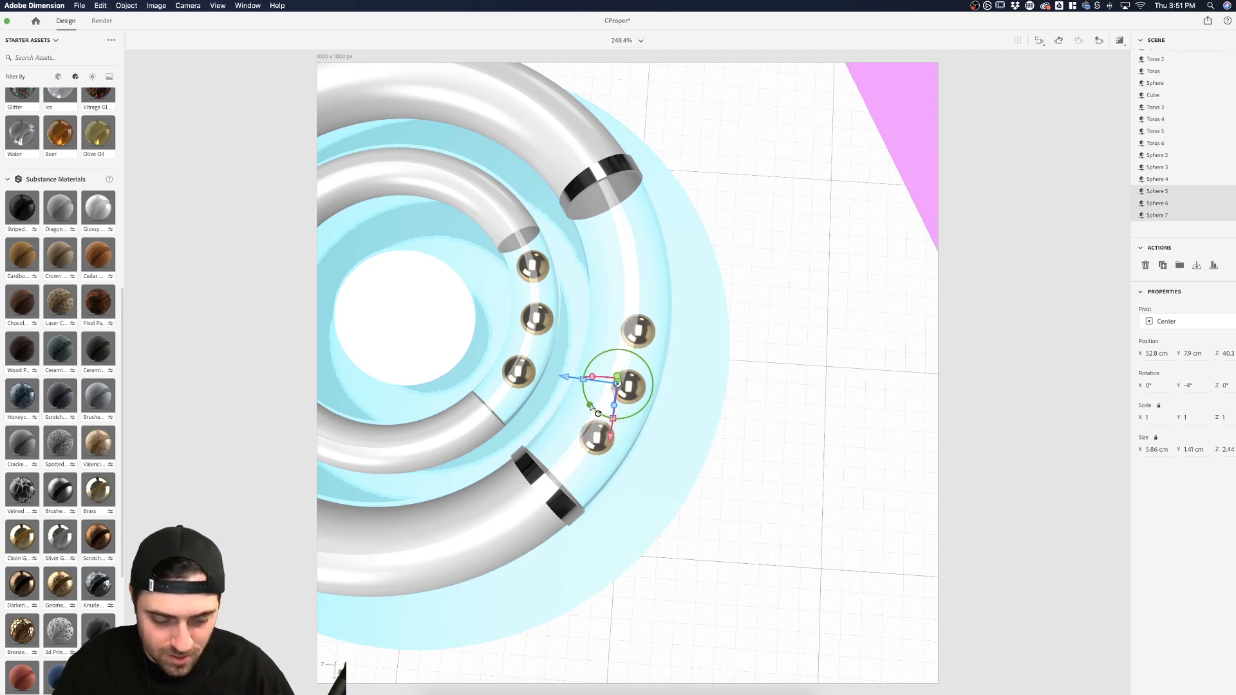
# Duplicate the three outer-arc balls, shift the copies along the arc to about X 48.4 cm, and rotate them to about 31° on Y
pyautogui.press('super+d')
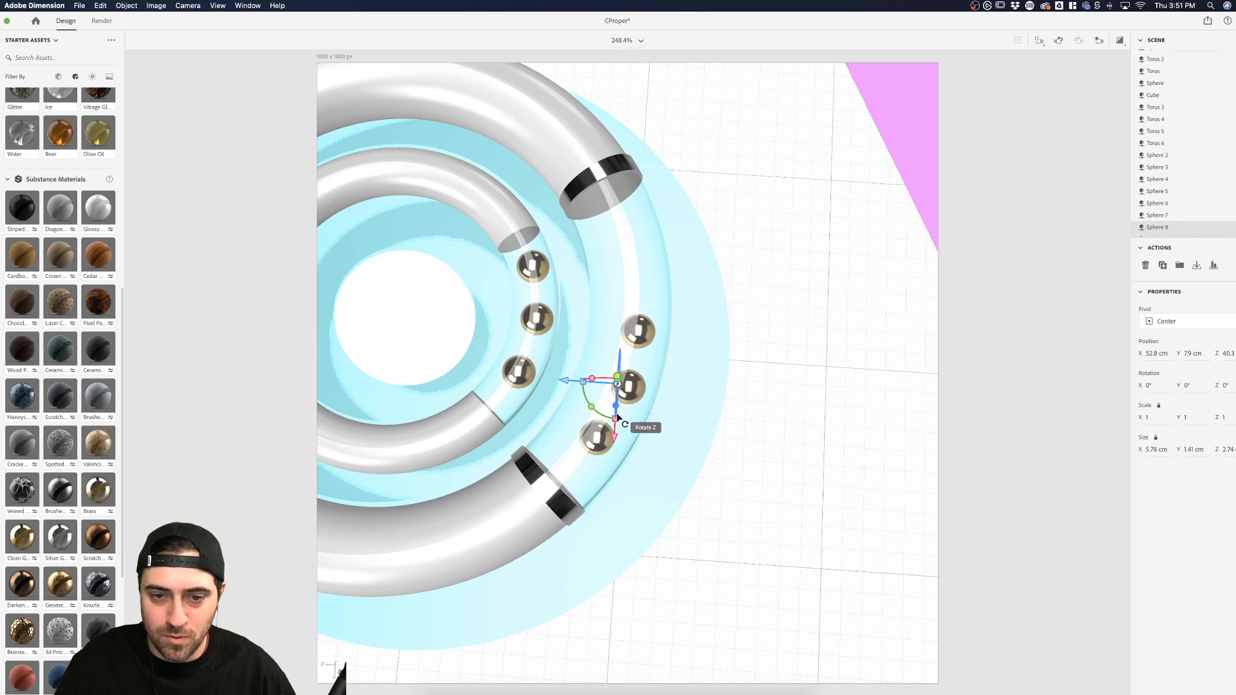
pyautogui.moveTo(615, 437); pyautogui.dragTo(627, 345)
pyautogui.moveTo(594, 284); pyautogui.dragTo(616, 319)
# Delete the one copied ball that overlaps an existing ball in the outer glass arc
pyautogui.scroll(-2, 1198, 226)
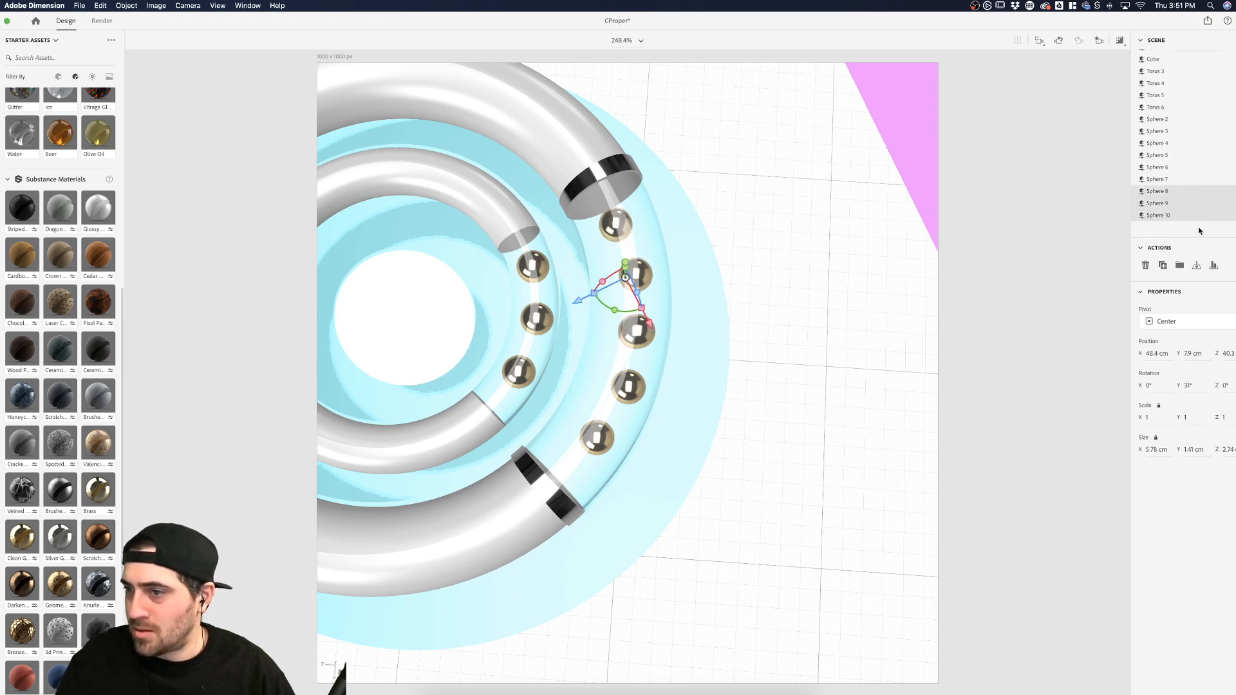
pyautogui.click(1188, 215)
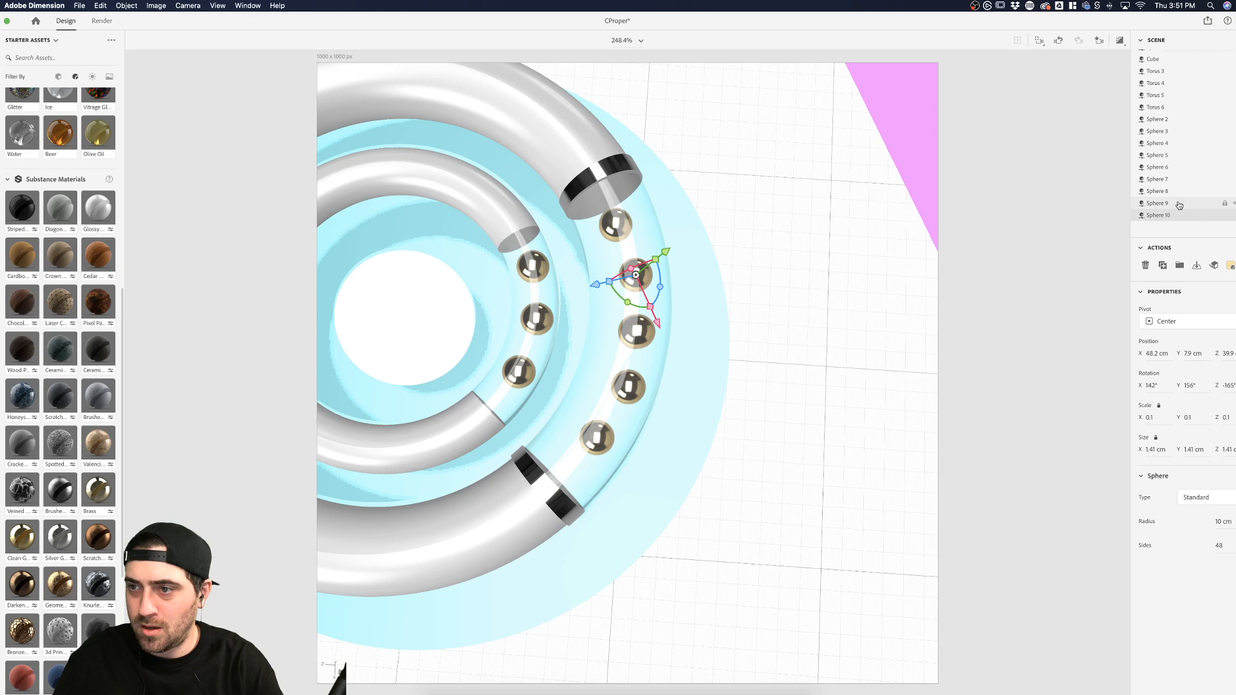
pyautogui.click(1180, 203)
pyautogui.click(1179, 191)
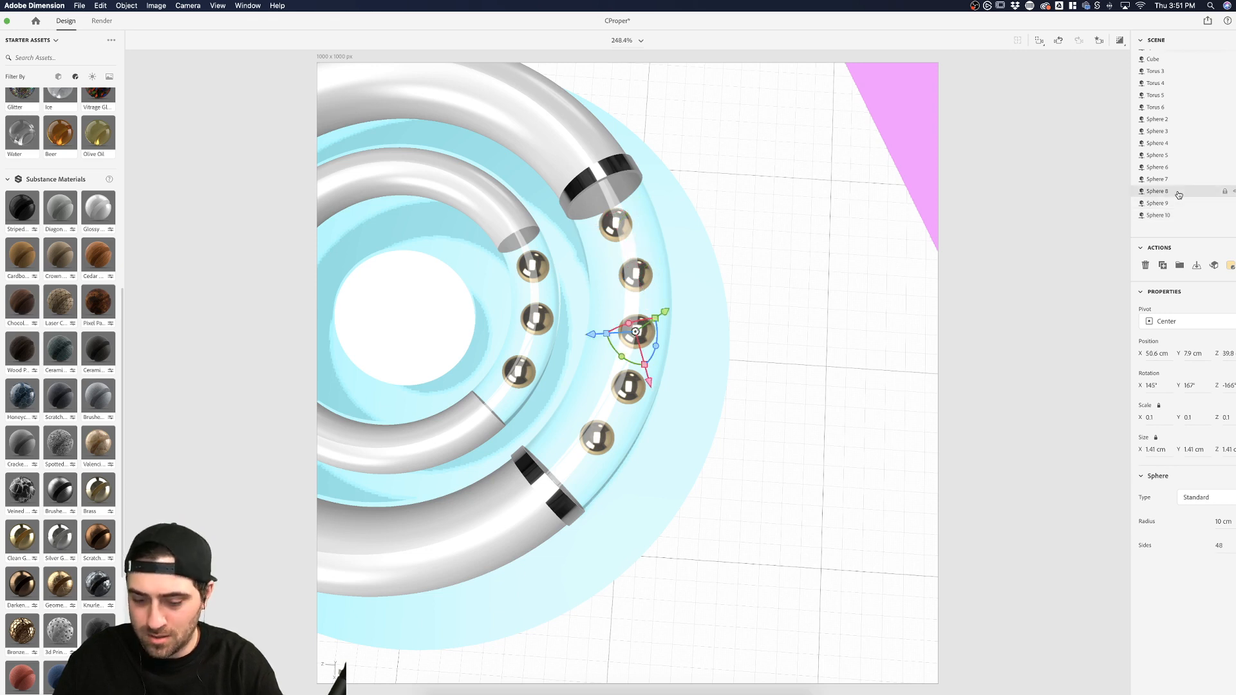
pyautogui.press('Delete')
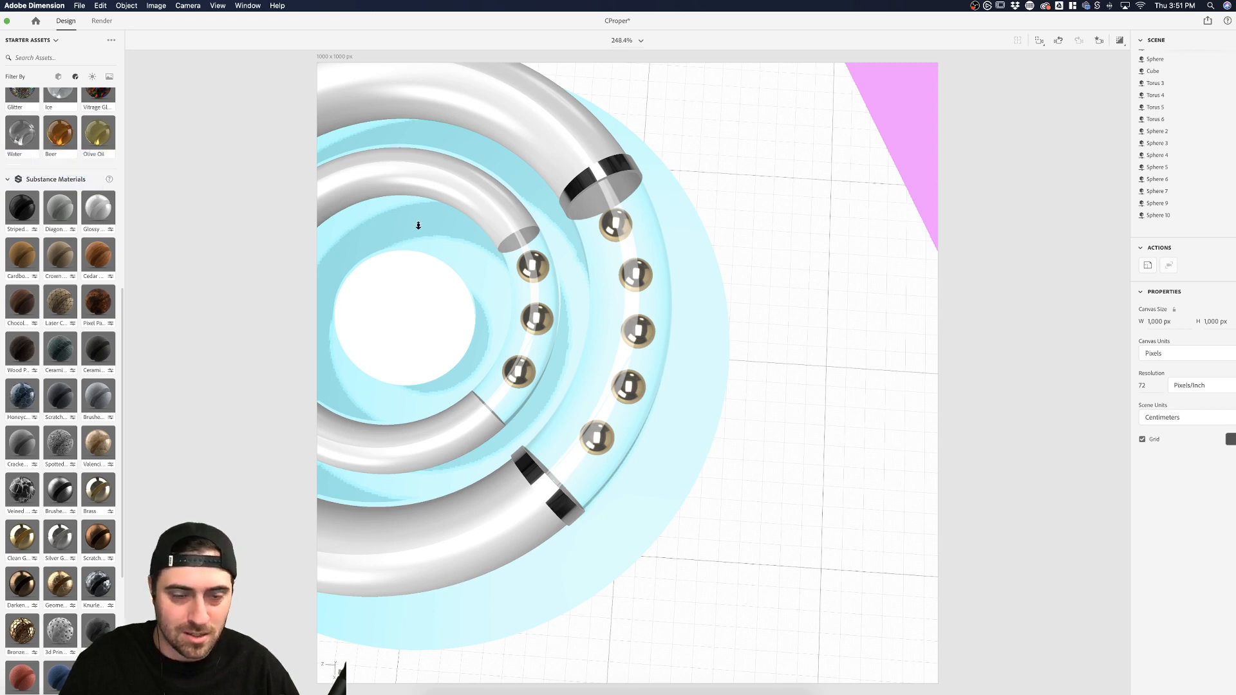
# Delete the black bands at both ends of the outer glass arc
pyautogui.moveTo(418, 225); pyautogui.dragTo(260, 255)
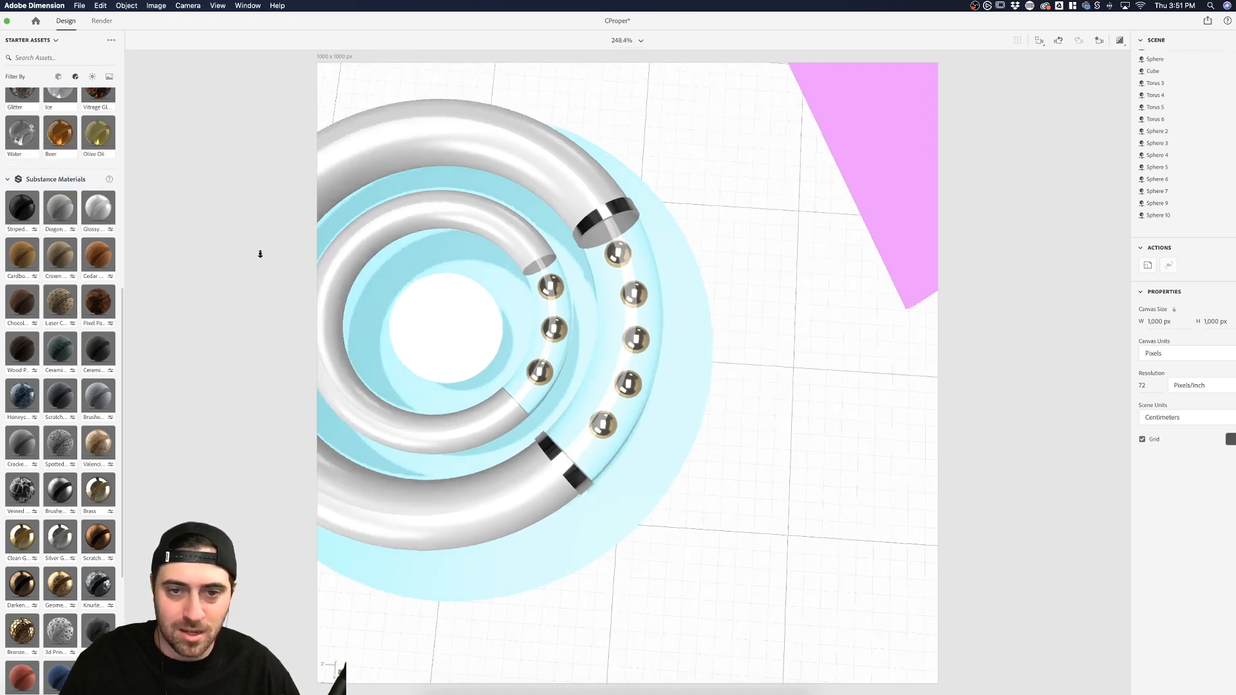
pyautogui.click(623, 210)
pyautogui.press('super+c')
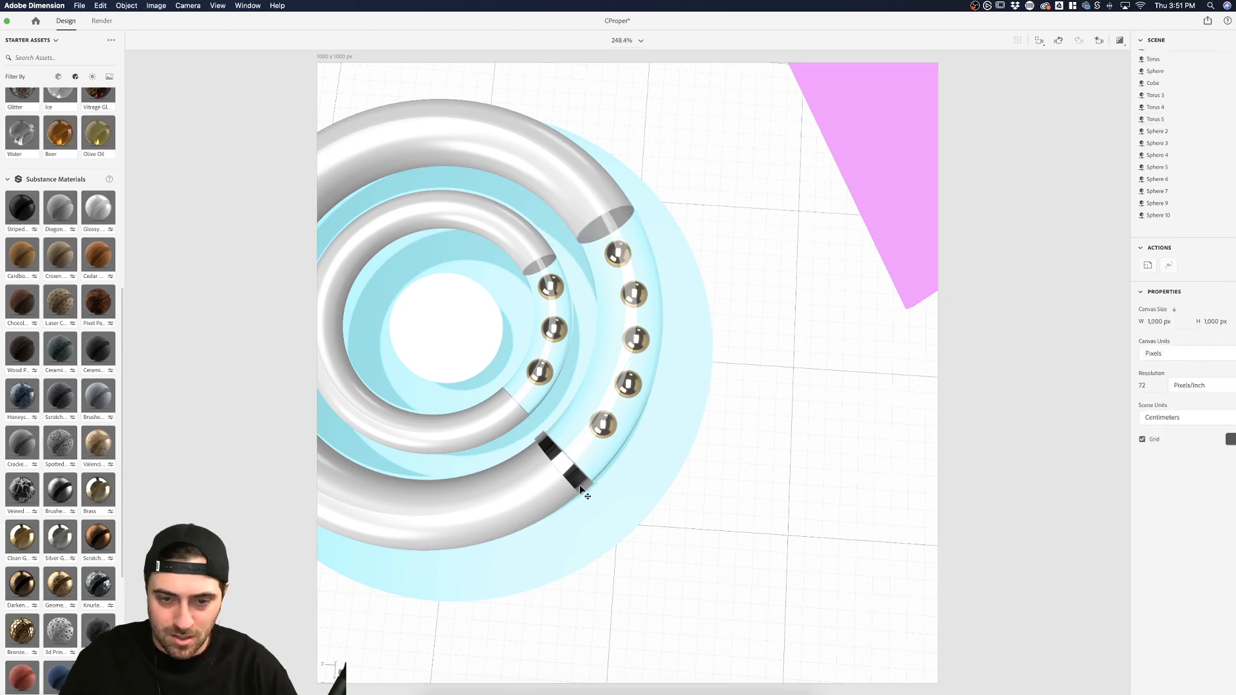
pyautogui.click(575, 480)
pyautogui.press('Delete')
# Add a cylinder beside the rings and scale it proportionally to 1.7 cm, using the outer ring's pipe radius
pyautogui.scroll(15, 76, 167)
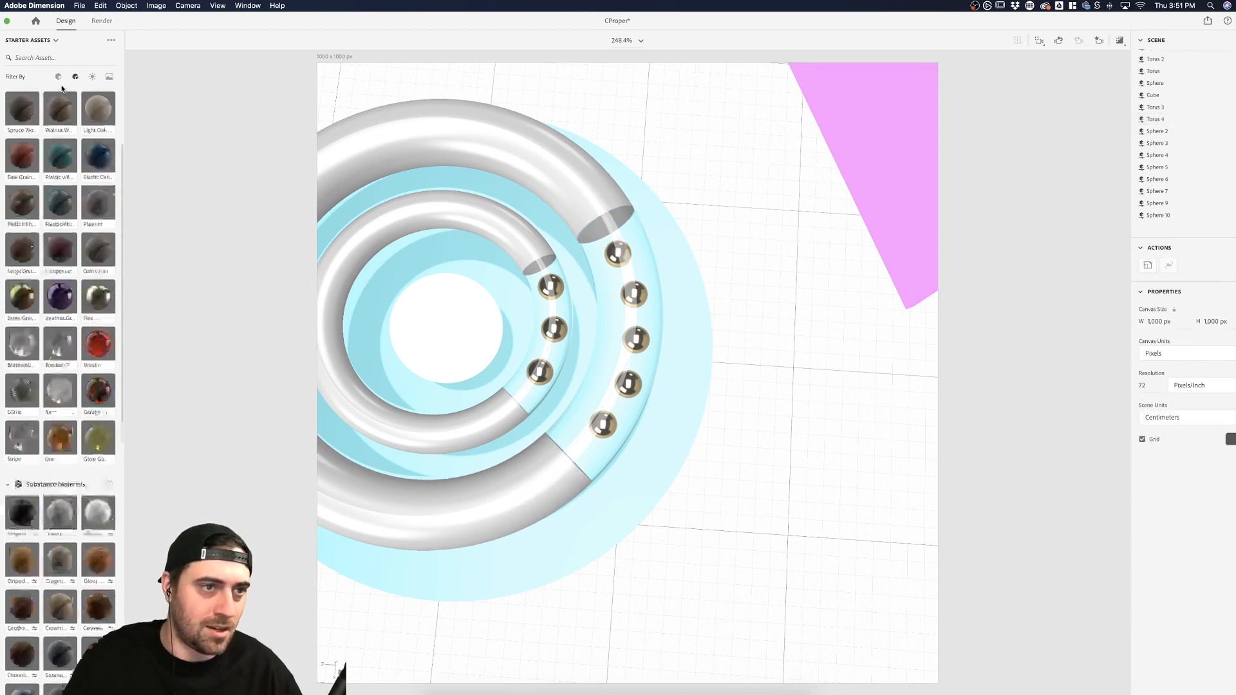
pyautogui.moveTo(32, 148); pyautogui.dragTo(740, 419)
pyautogui.click(452, 504)
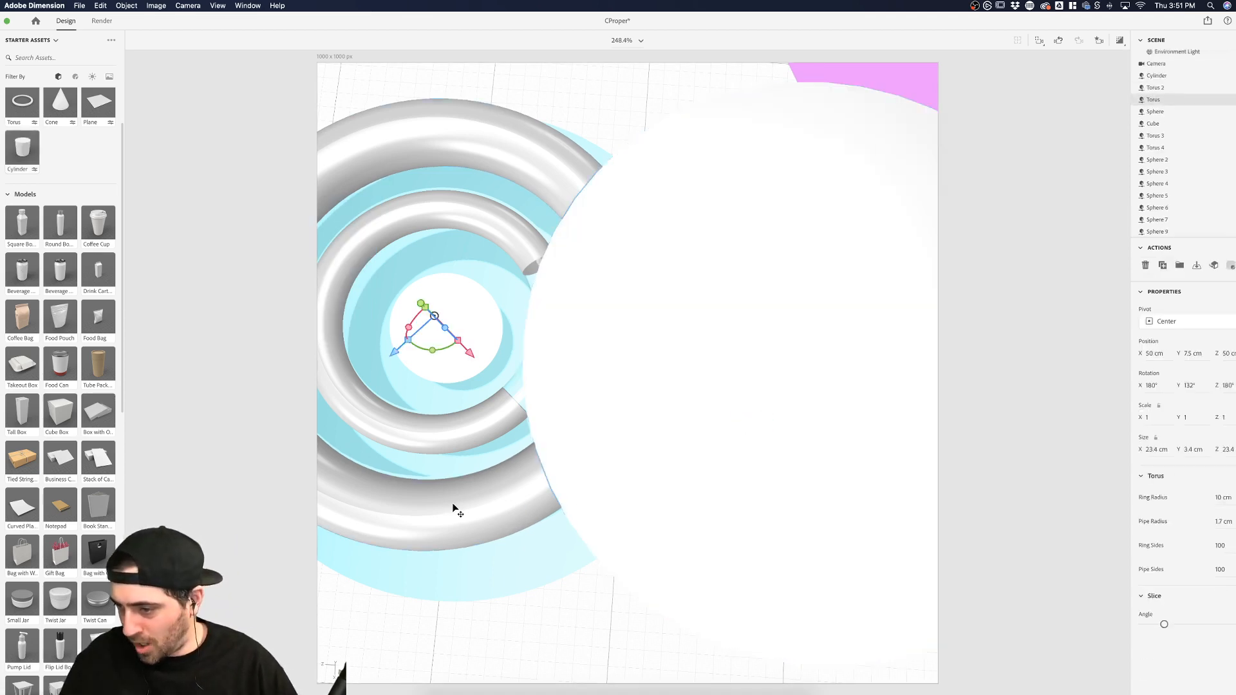
pyautogui.click(1231, 521)
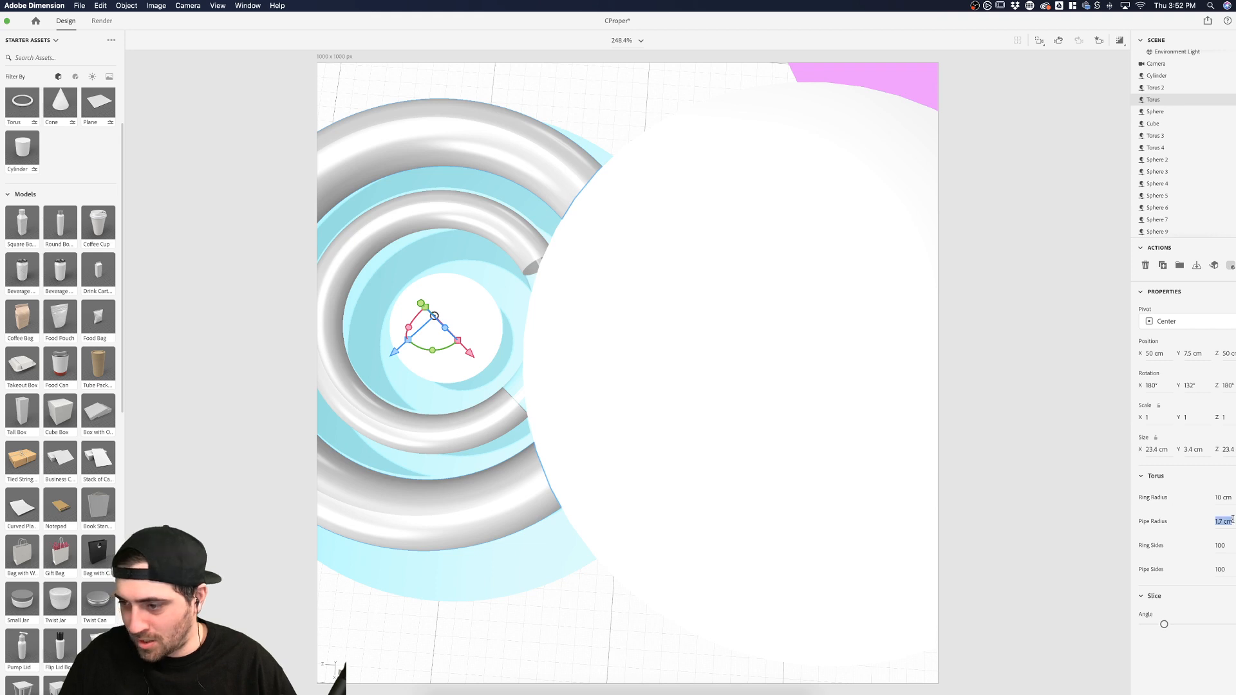
pyautogui.click(759, 468)
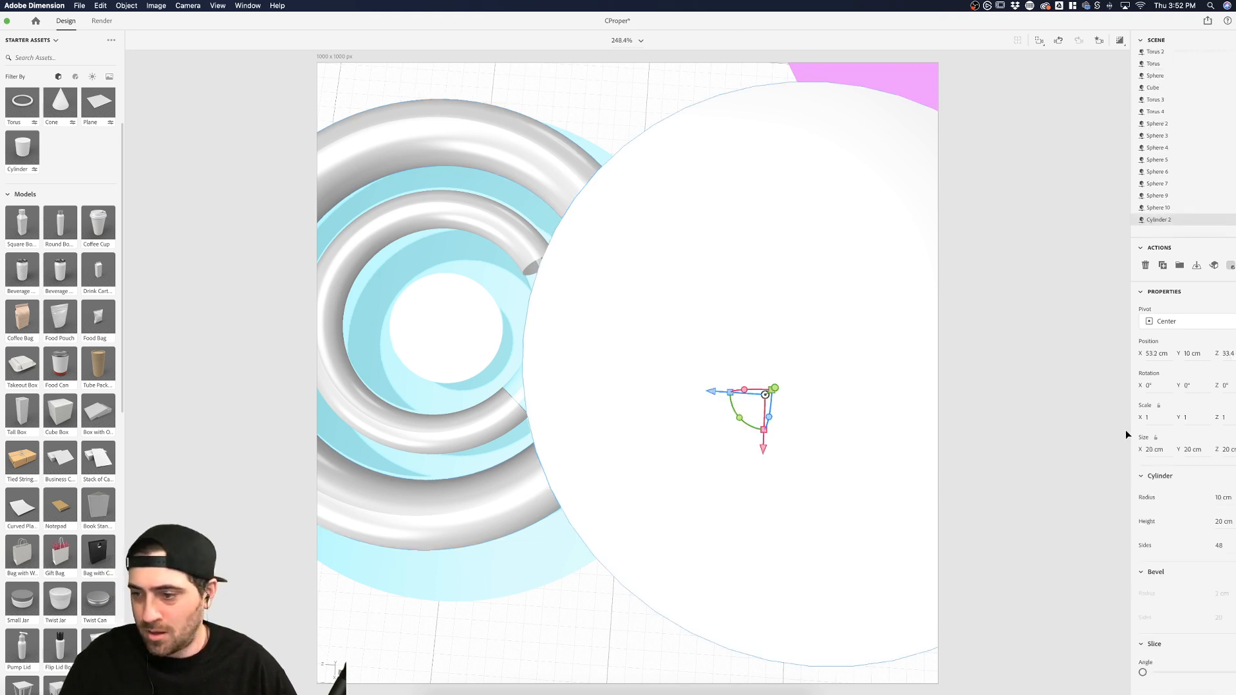
pyautogui.click(1156, 450)
pyautogui.press('super+a')
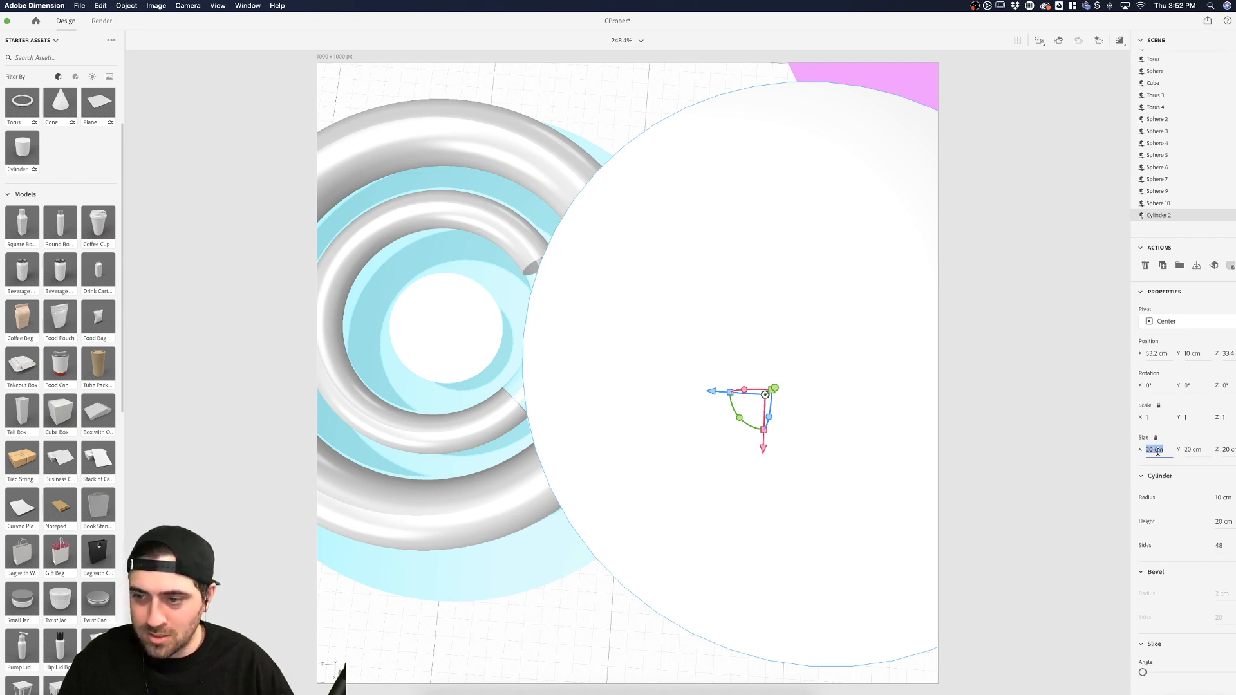
pyautogui.write('1.7 cm')
pyautogui.press('Return')
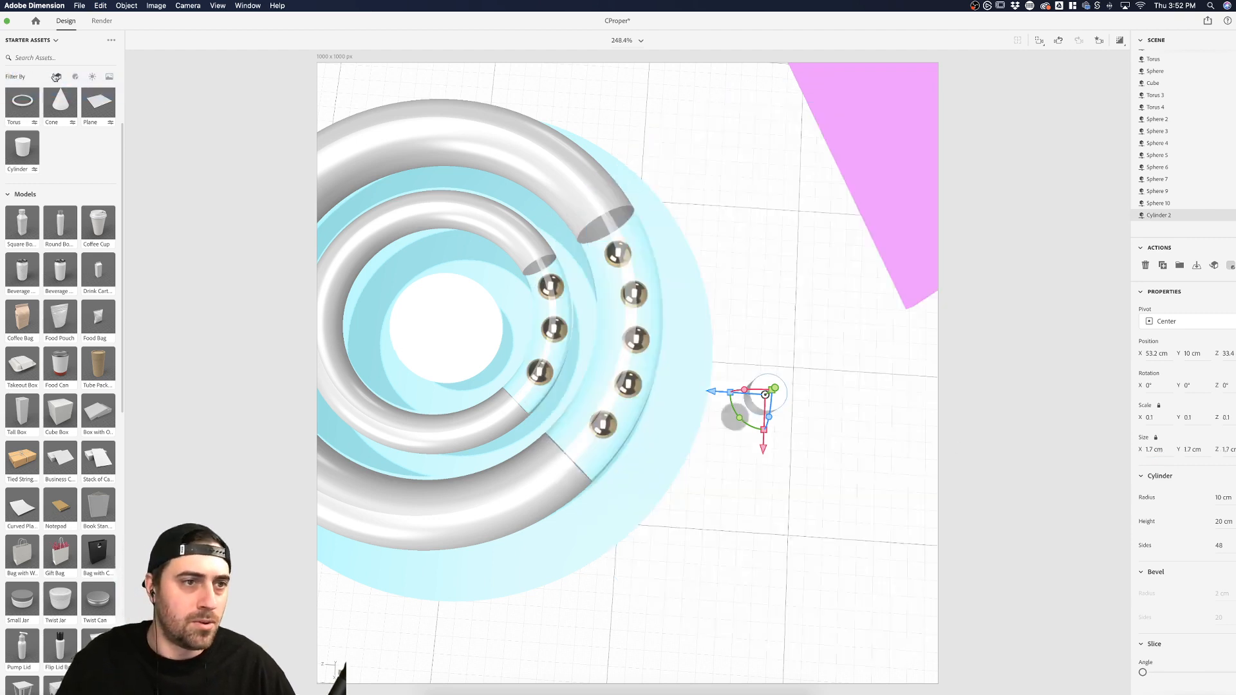
# Apply the Metal material to the small cylinder and select the cylinder again
pyautogui.click(76, 76)
pyautogui.moveTo(22, 102); pyautogui.dragTo(759, 394)
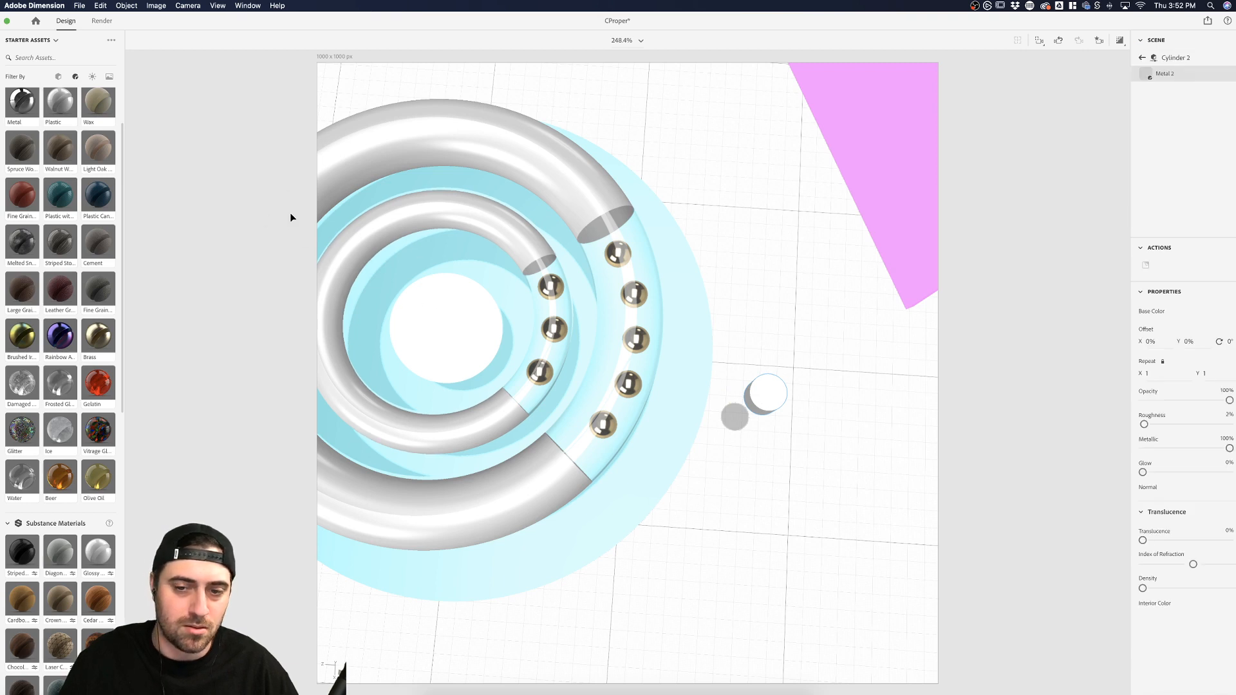
pyautogui.moveTo(17, 97); pyautogui.dragTo(1169, 75)
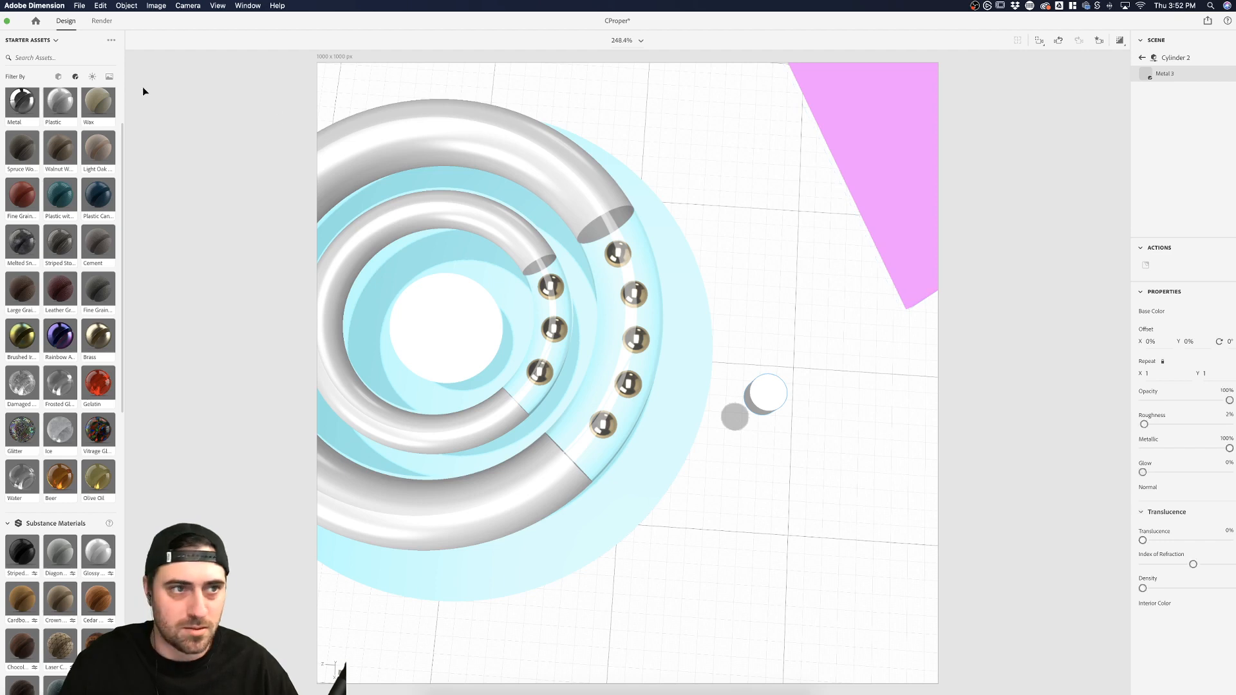
pyautogui.click(776, 397)
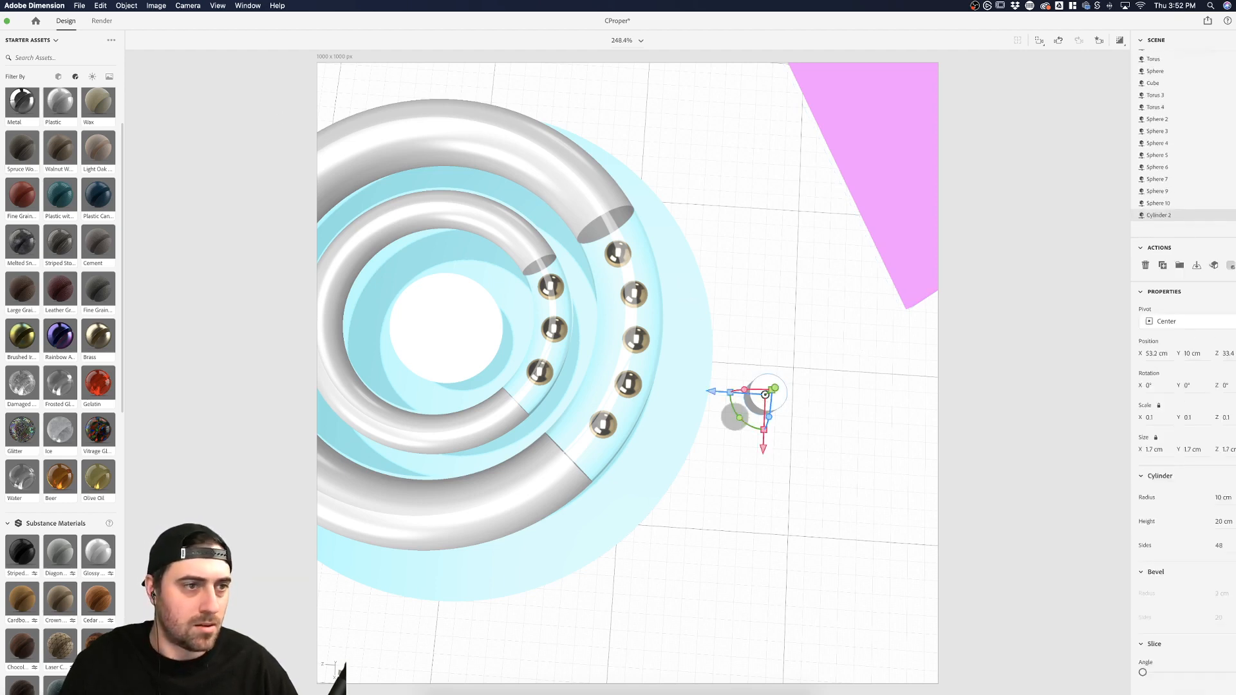
# Flatten the metal cylinder into a disc about 0.31 cm thick on Y and rotate it upright to about 91° on X
pyautogui.moveTo(853, 477); pyautogui.dragTo(254, 242)
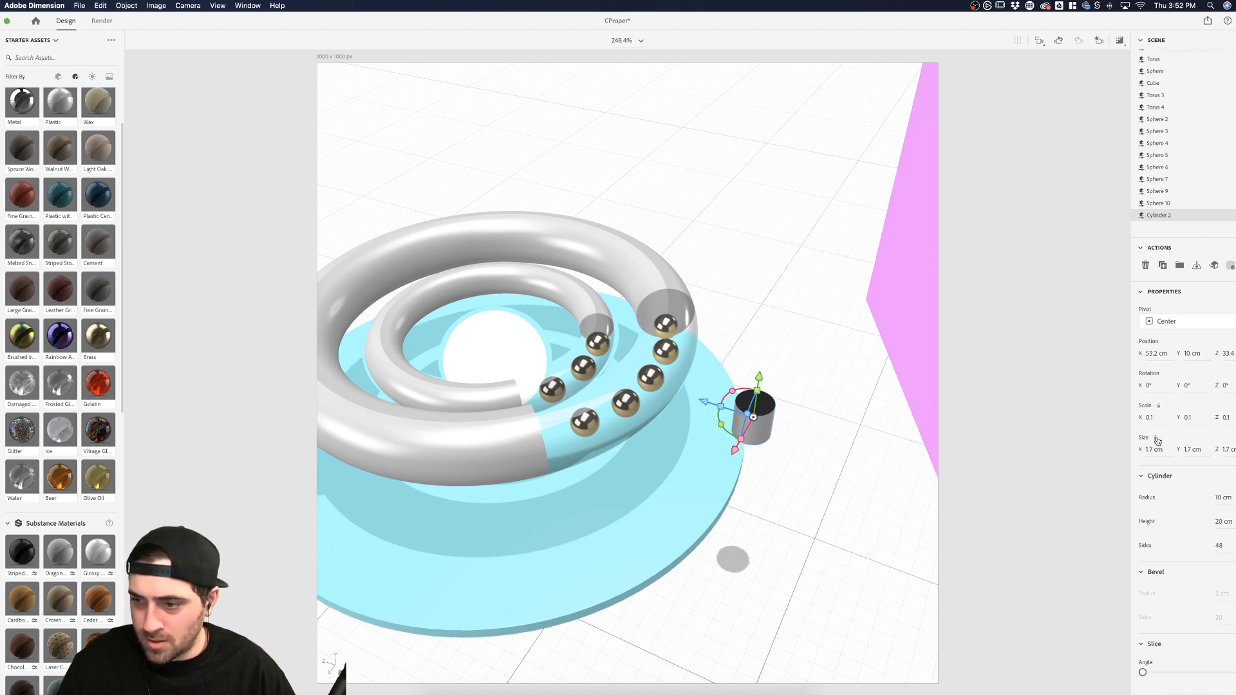
pyautogui.moveTo(1151, 452)
pyautogui.mouseDown()
pyautogui.moveTo(1172, 452)
pyautogui.moveTo(1150, 452)
pyautogui.mouseUp()
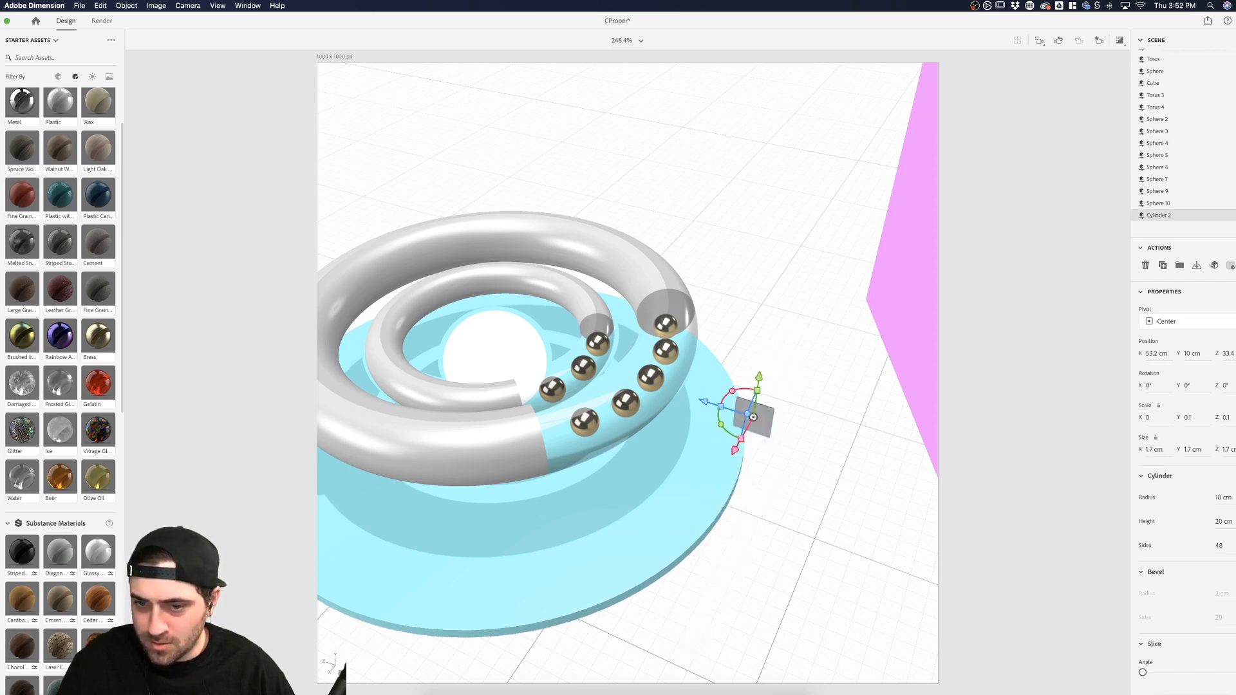
pyautogui.press('super+z')
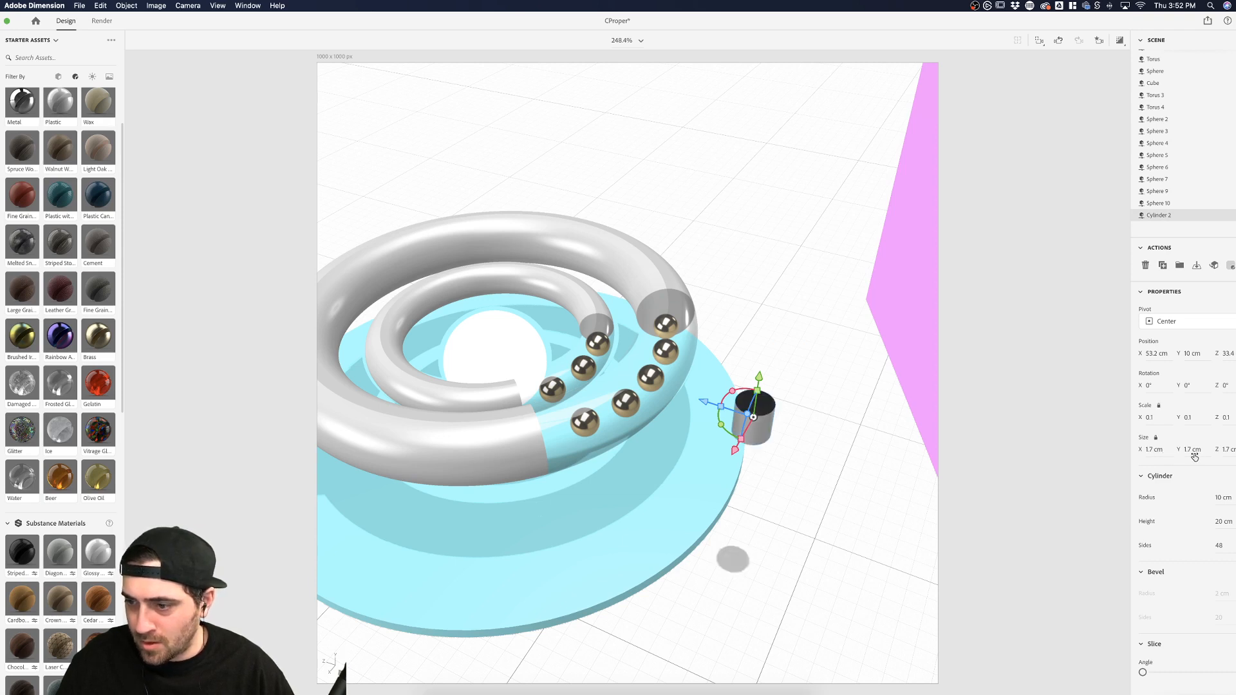
pyautogui.moveTo(1192, 452)
pyautogui.mouseDown()
pyautogui.moveTo(1220, 452)
pyautogui.moveTo(1178, 455)
pyautogui.mouseUp()
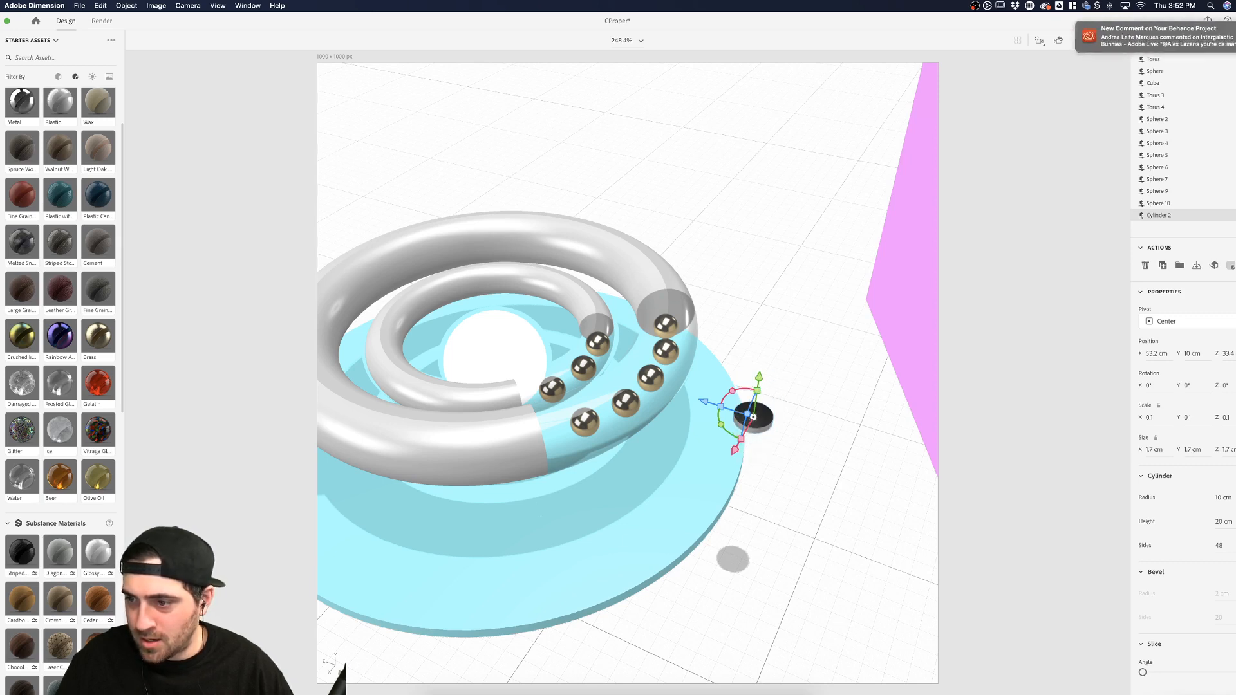
pyautogui.moveTo(1187, 454); pyautogui.dragTo(1201, 449)
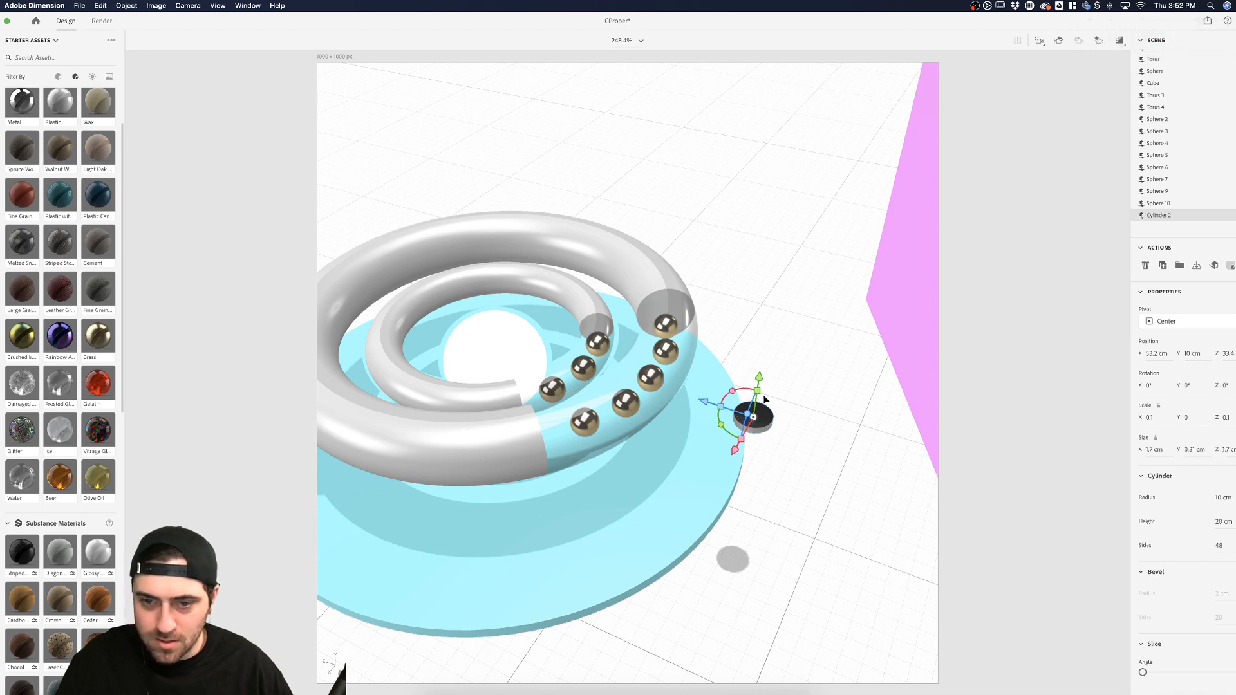
pyautogui.moveTo(734, 392); pyautogui.dragTo(782, 416)
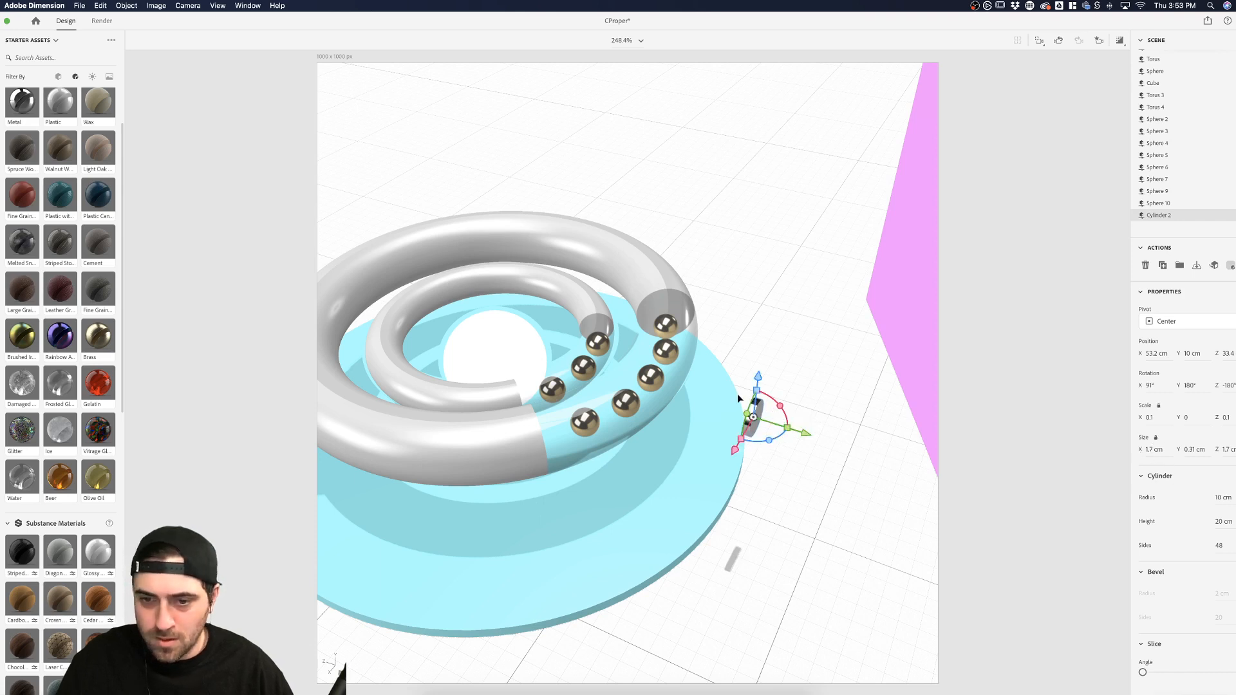
# Scale the metal disc proportionally to about 3.38 cm across and move it to the outer ring's cut end, at about X 44.6 cm
pyautogui.moveTo(757, 390); pyautogui.dragTo(775, 364)
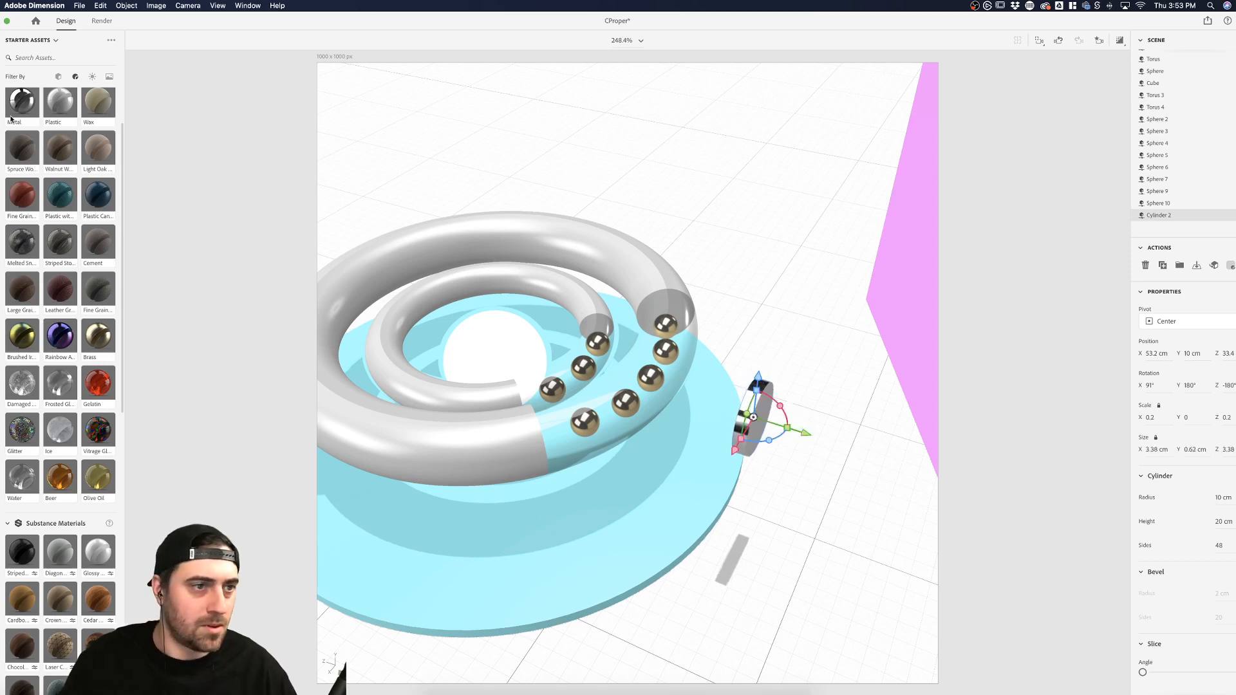
pyautogui.moveTo(624, 296); pyautogui.dragTo(686, 386)
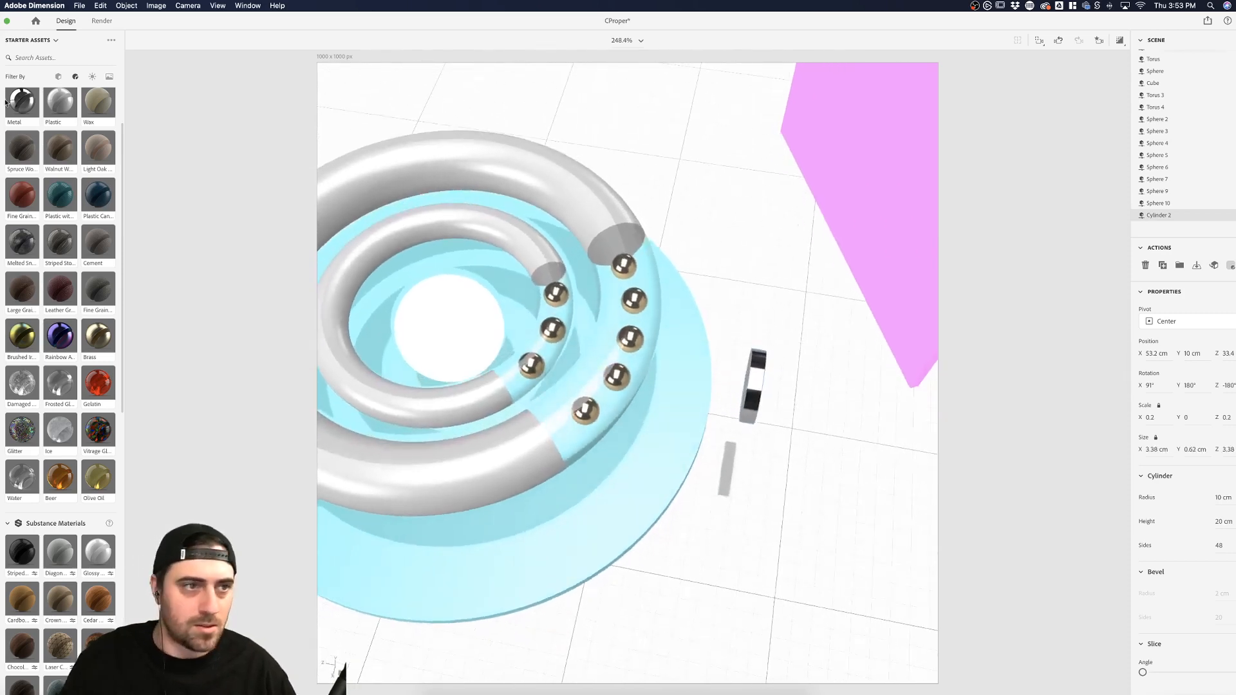
pyautogui.moveTo(776, 413); pyautogui.dragTo(624, 216)
pyautogui.click(564, 163)
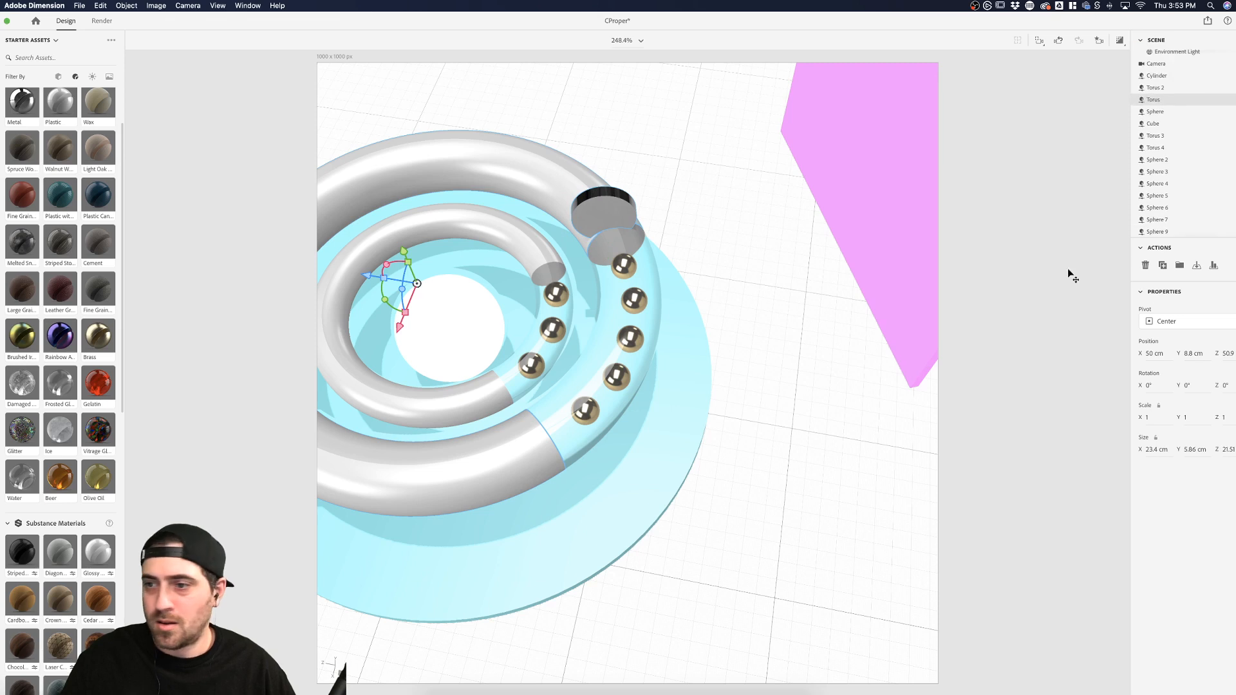
pyautogui.click(1214, 265)
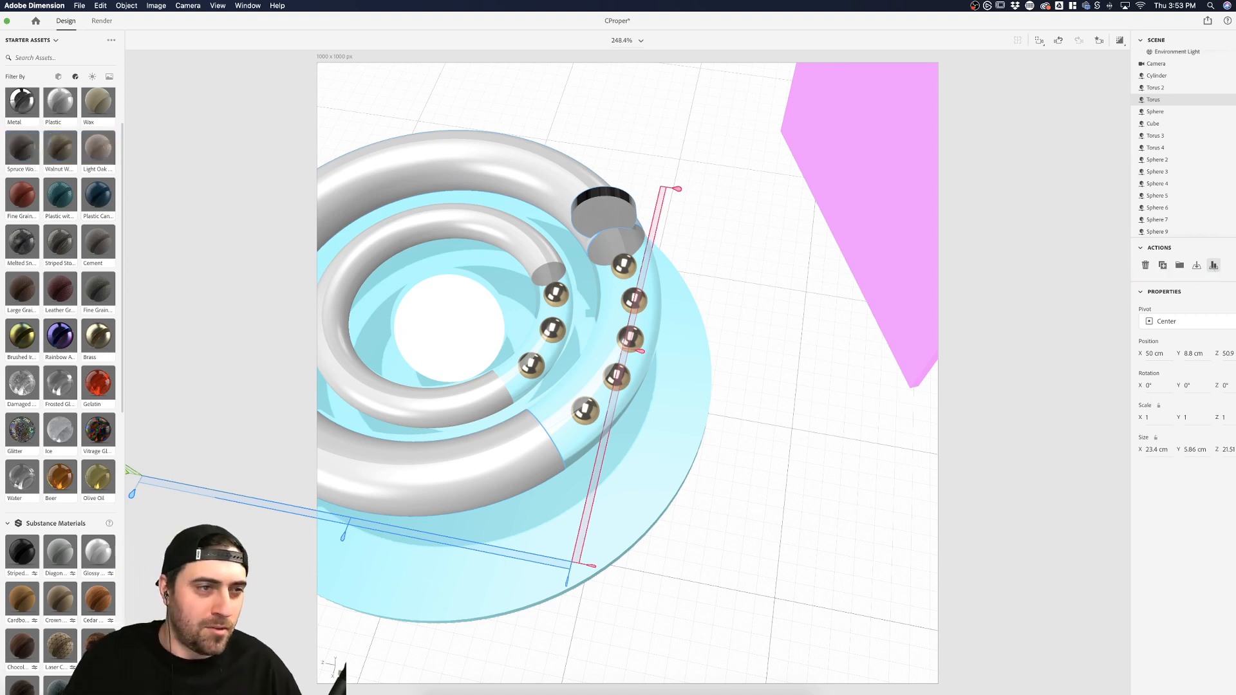
pyautogui.click(0, 141)
pyautogui.moveTo(713, 358); pyautogui.dragTo(185, 132)
pyautogui.press('v')
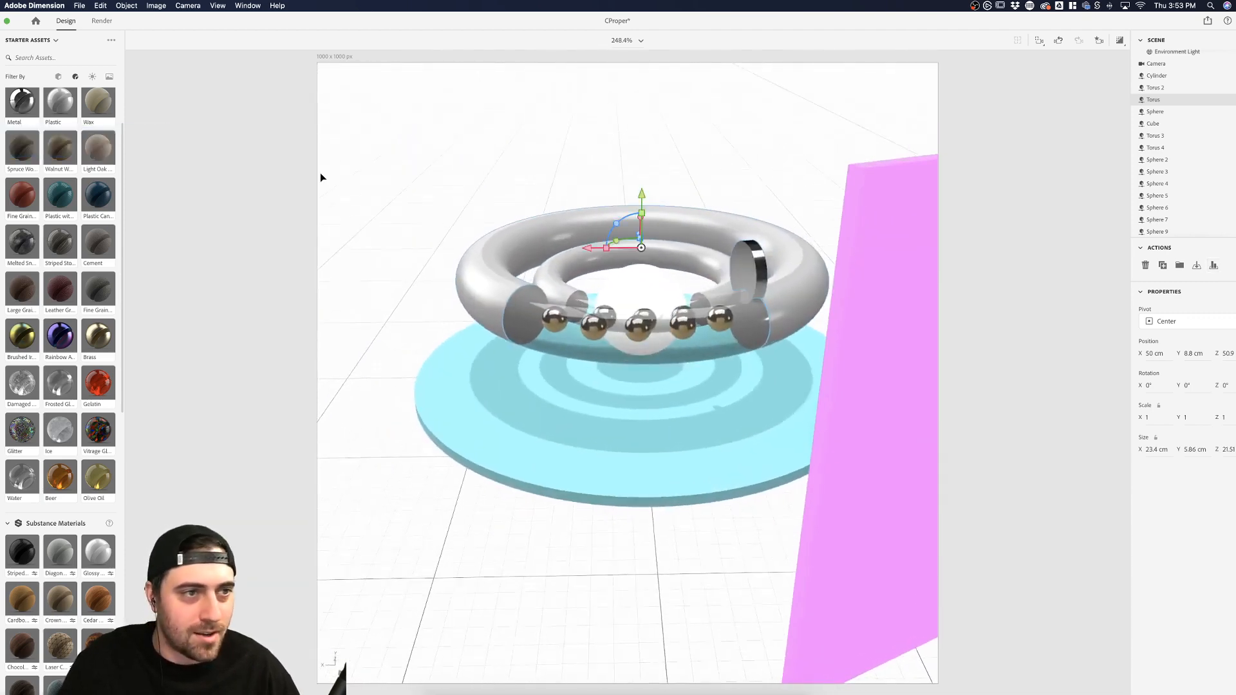
# Try to align the outer ring vertically by its centre with the Align tool, and undo it
pyautogui.click(763, 286)
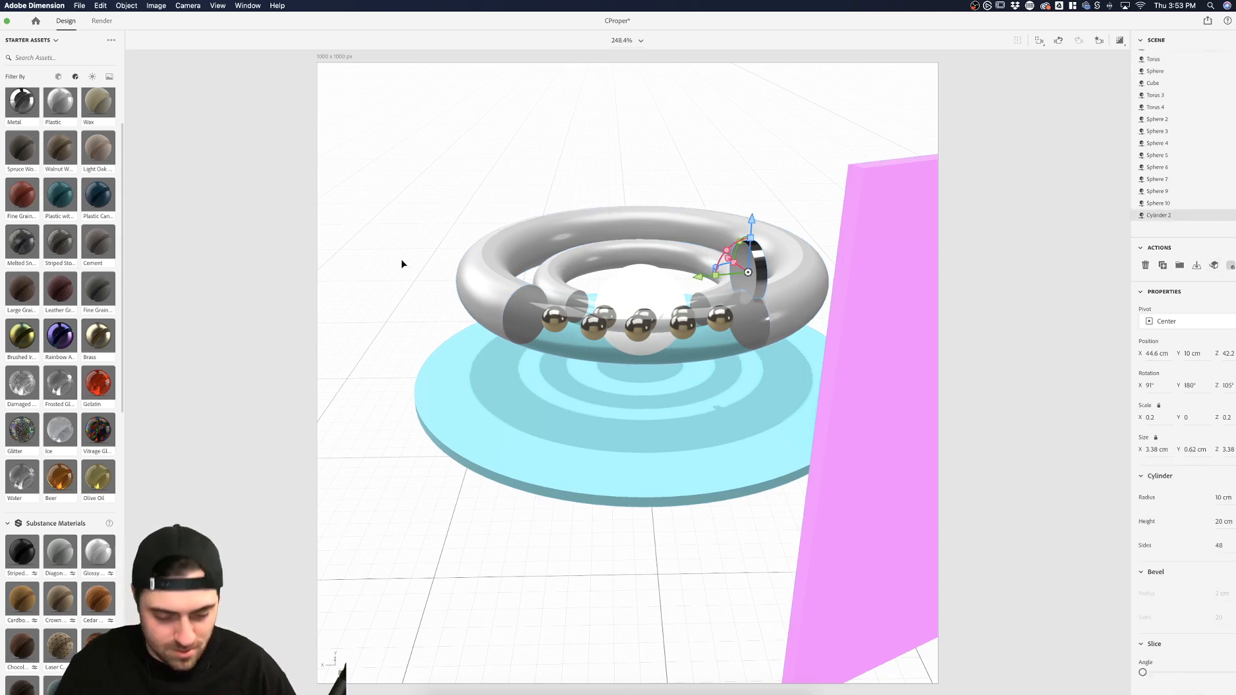
pyautogui.click(403, 193)
pyautogui.click(792, 277)
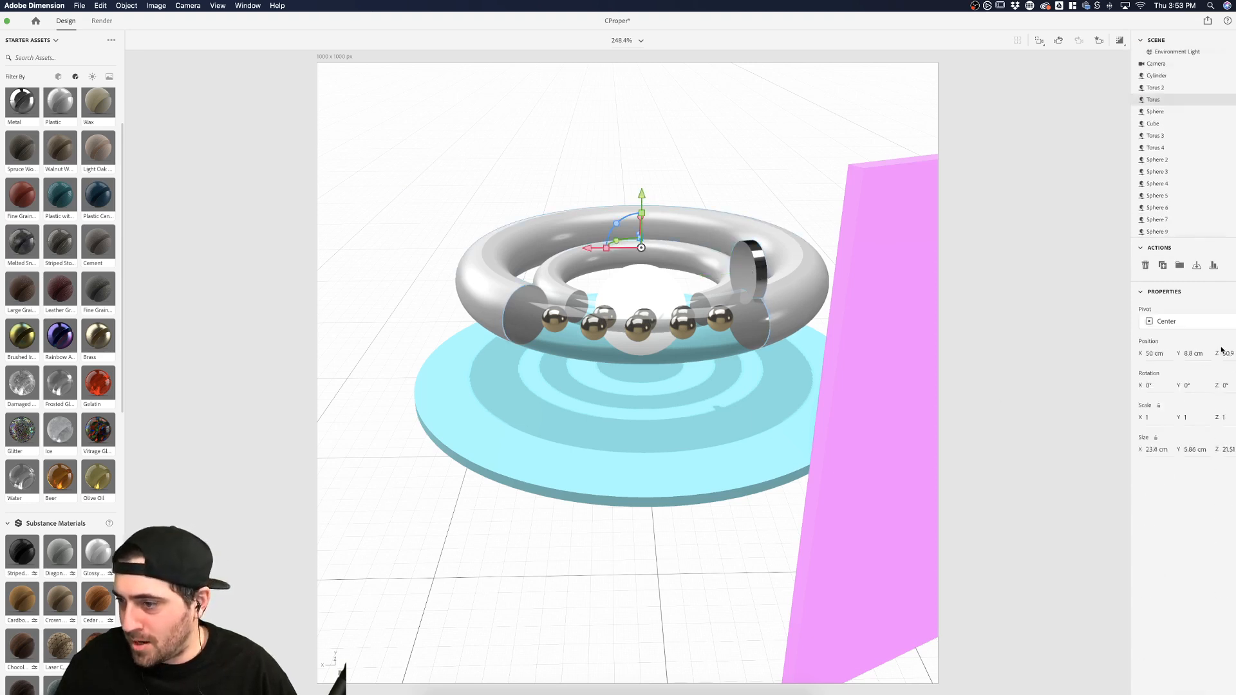
pyautogui.click(1213, 265)
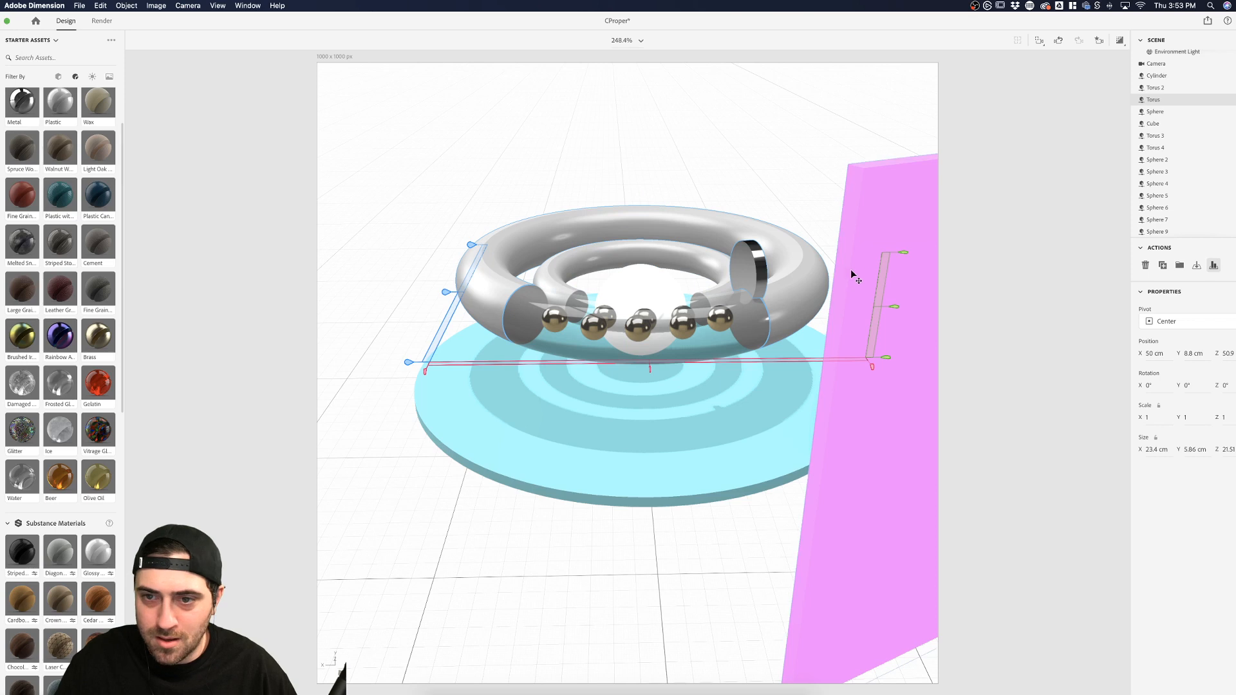
pyautogui.click(894, 307)
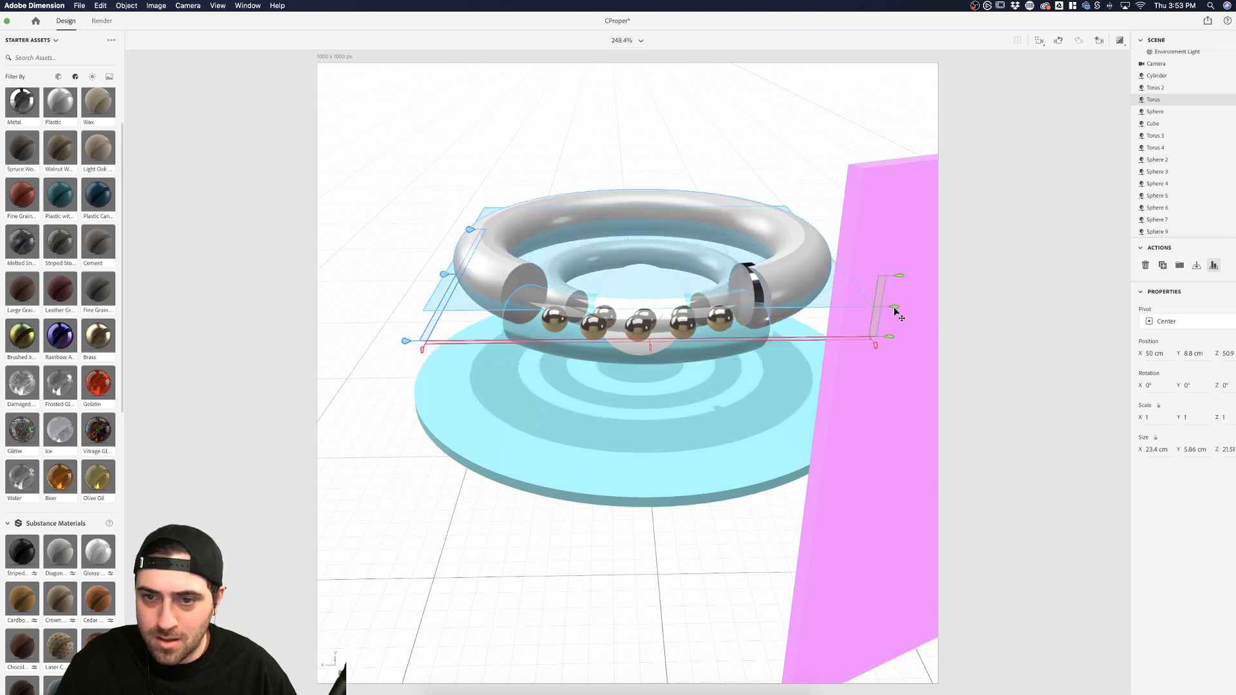
pyautogui.press('super+z')
# Lower the metal disc to about 8.1 cm on Y so it covers the outer ring's cut end
pyautogui.click(772, 235)
pyautogui.moveTo(764, 255)
pyautogui.mouseDown()
pyautogui.moveTo(768, 293)
pyautogui.moveTo(753, 227)
pyautogui.moveTo(753, 259)
pyautogui.mouseUp()
pyautogui.press('super+z')
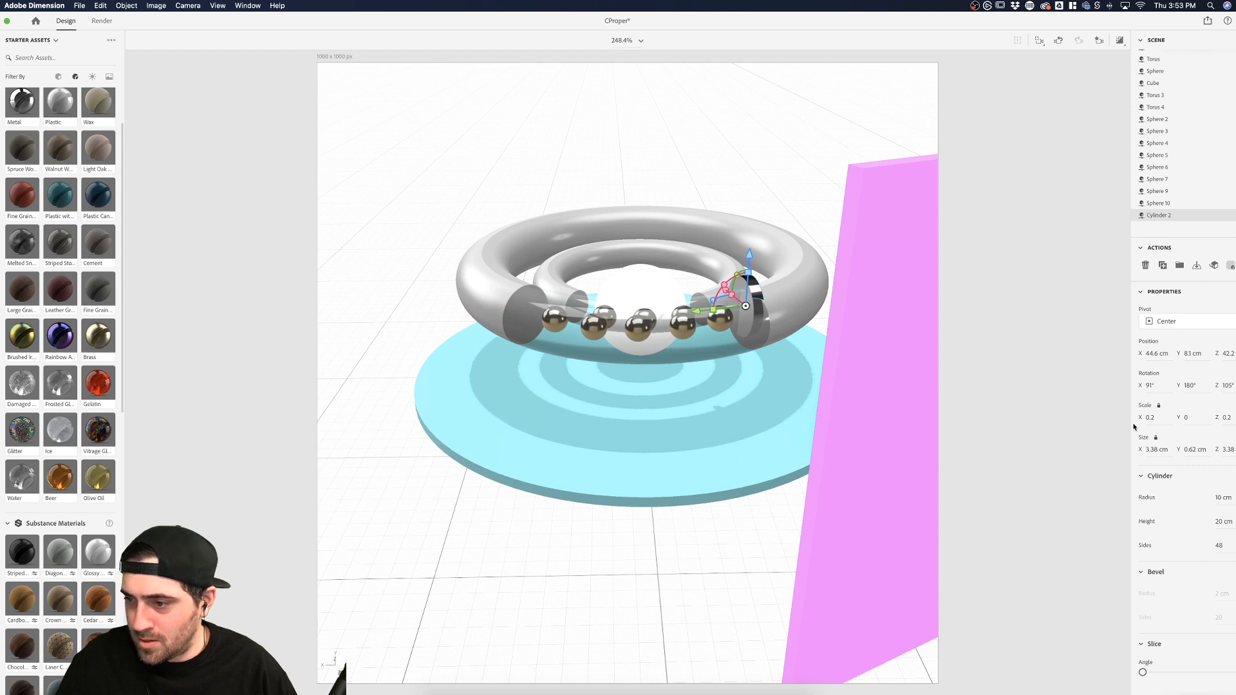
# Try scaling the metal disc to 2.5 and, with proportions unlinked, to 3 on X, undoing each attempt
pyautogui.click(1153, 418)
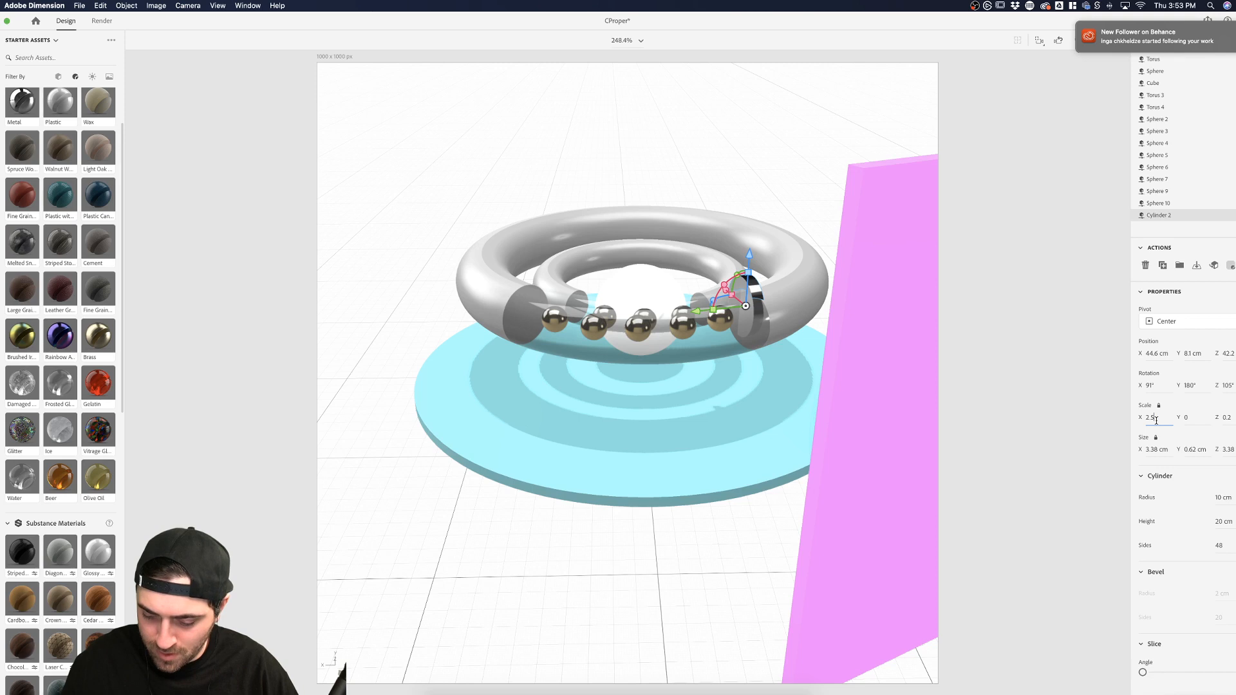
pyautogui.press('Return')
pyautogui.press('super+z')
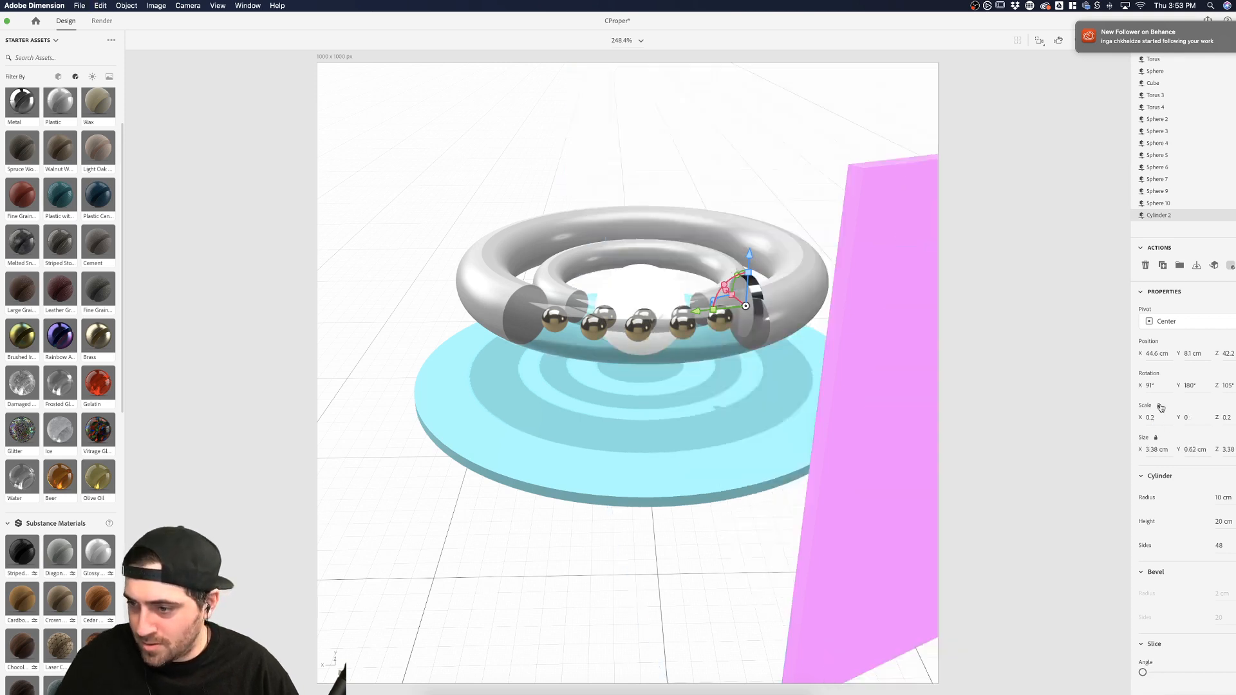
pyautogui.click(1157, 418)
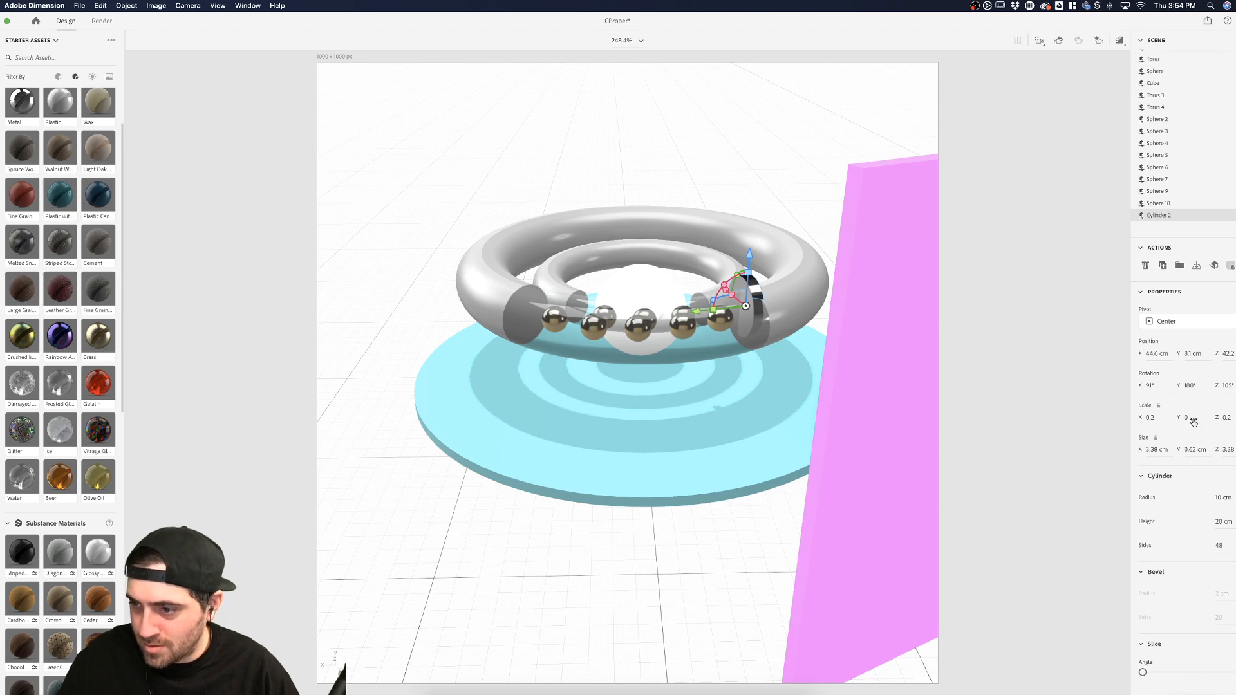
pyautogui.click(1151, 416)
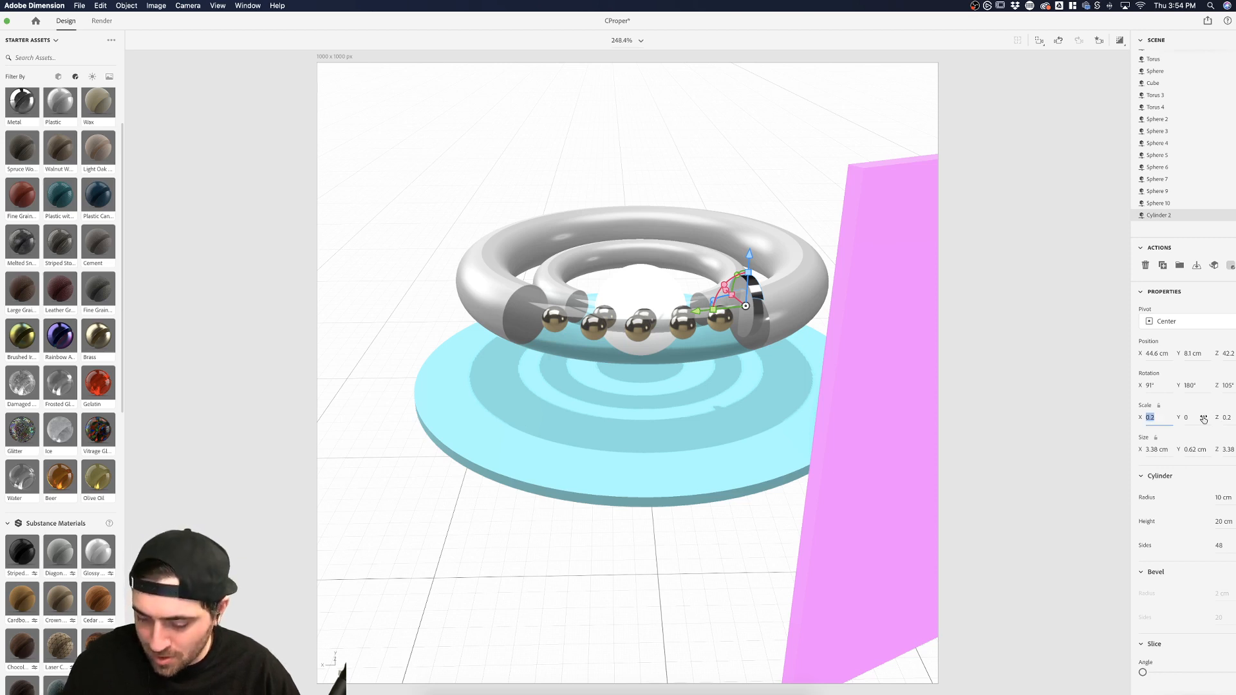
pyautogui.press('Return')
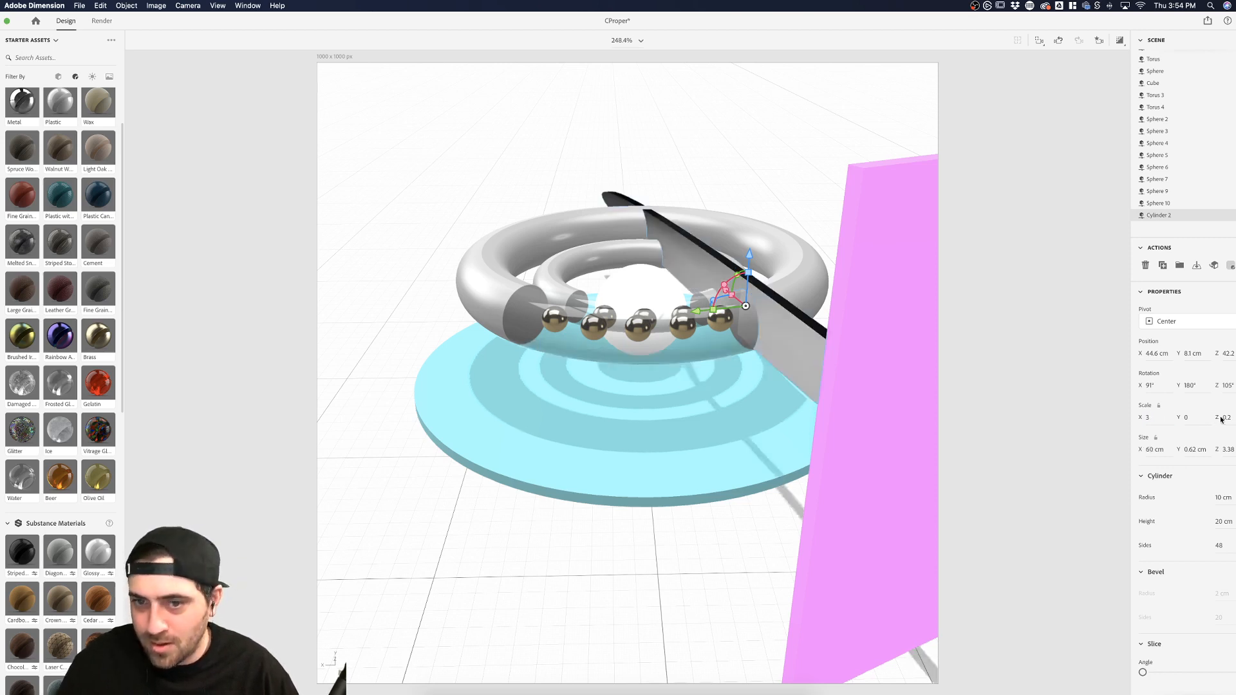
pyautogui.press('super+z')
pyautogui.click(433, 134)
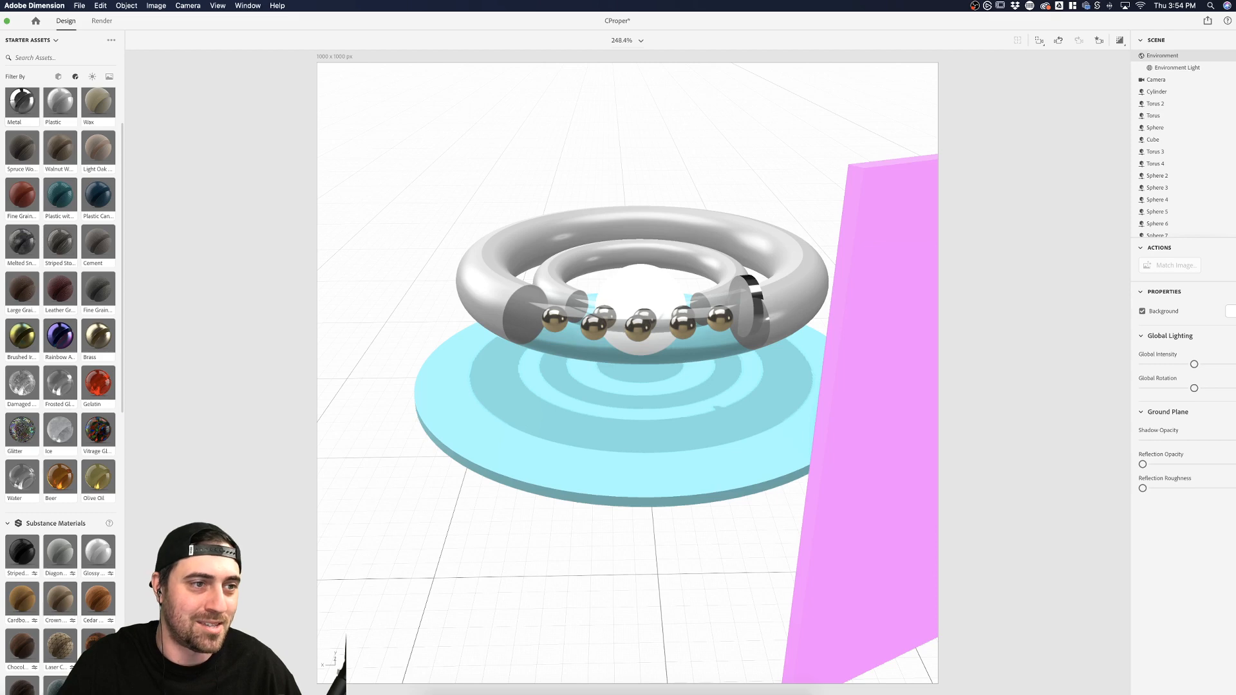
# From above, shift the metal disc onto the outer ring's cut end, at about X 44.1 cm and Z 41.7 cm
pyautogui.moveTo(796, 293); pyautogui.dragTo(346, 226)
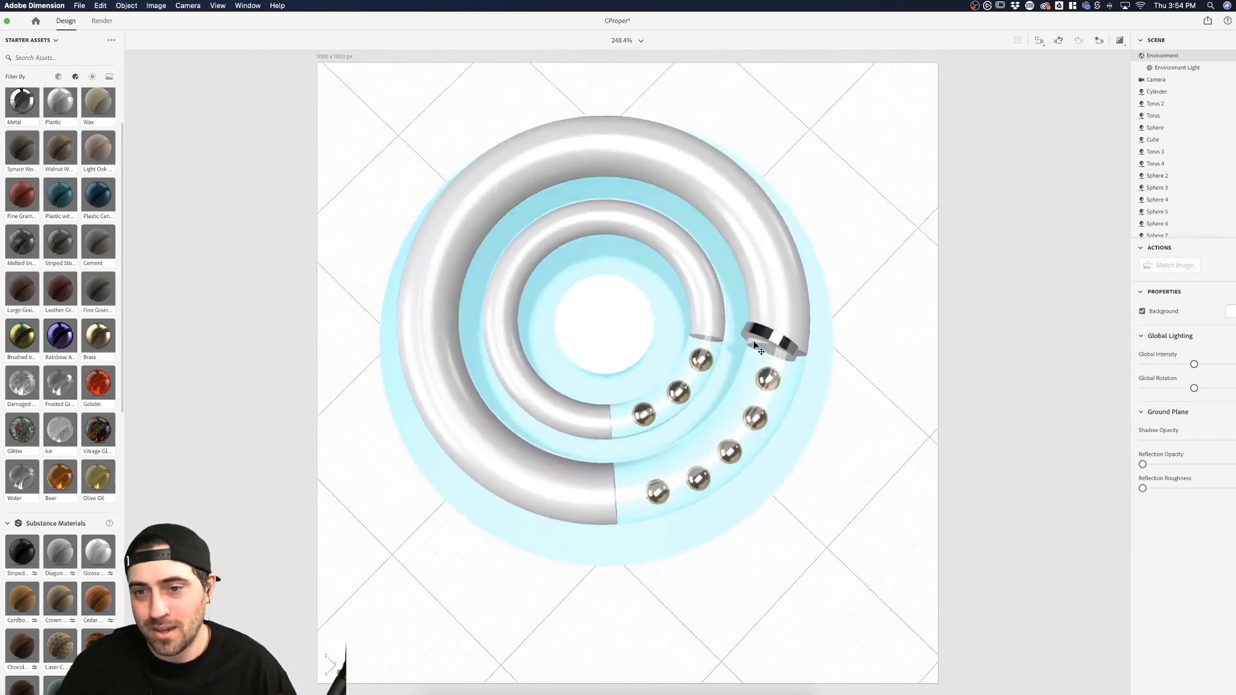
pyautogui.moveTo(775, 335)
pyautogui.mouseDown()
pyautogui.moveTo(799, 345)
pyautogui.moveTo(782, 341)
pyautogui.mouseUp()
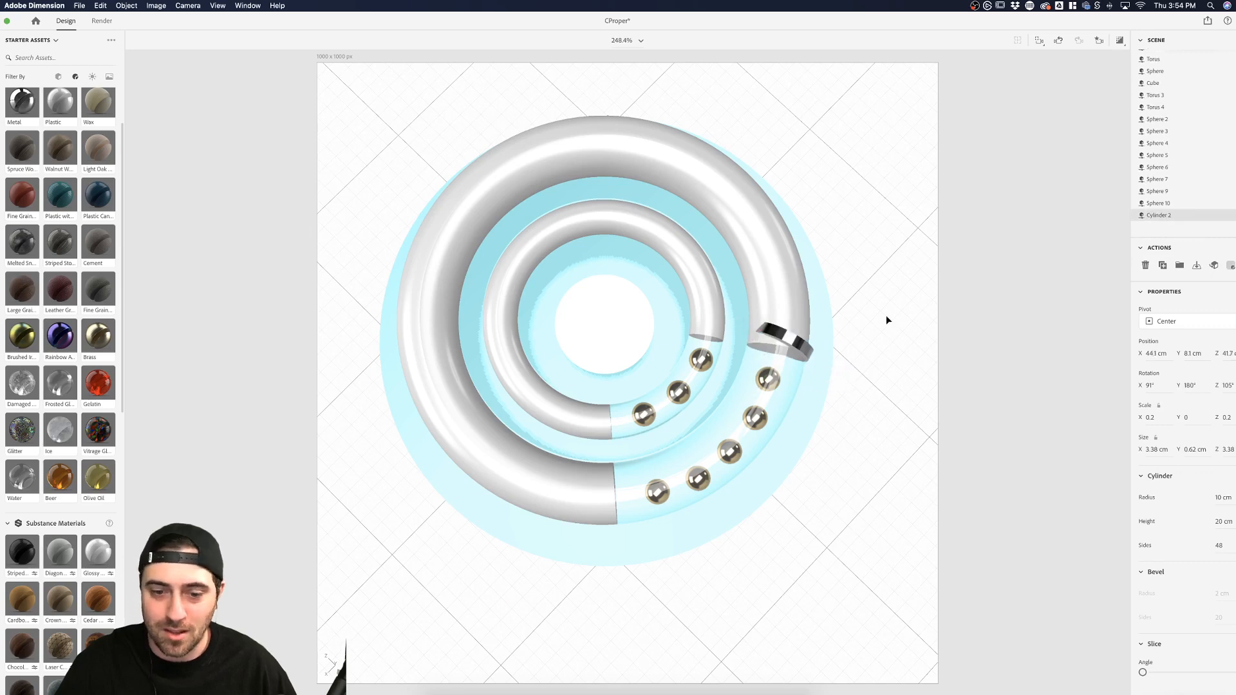
pyautogui.click(886, 317)
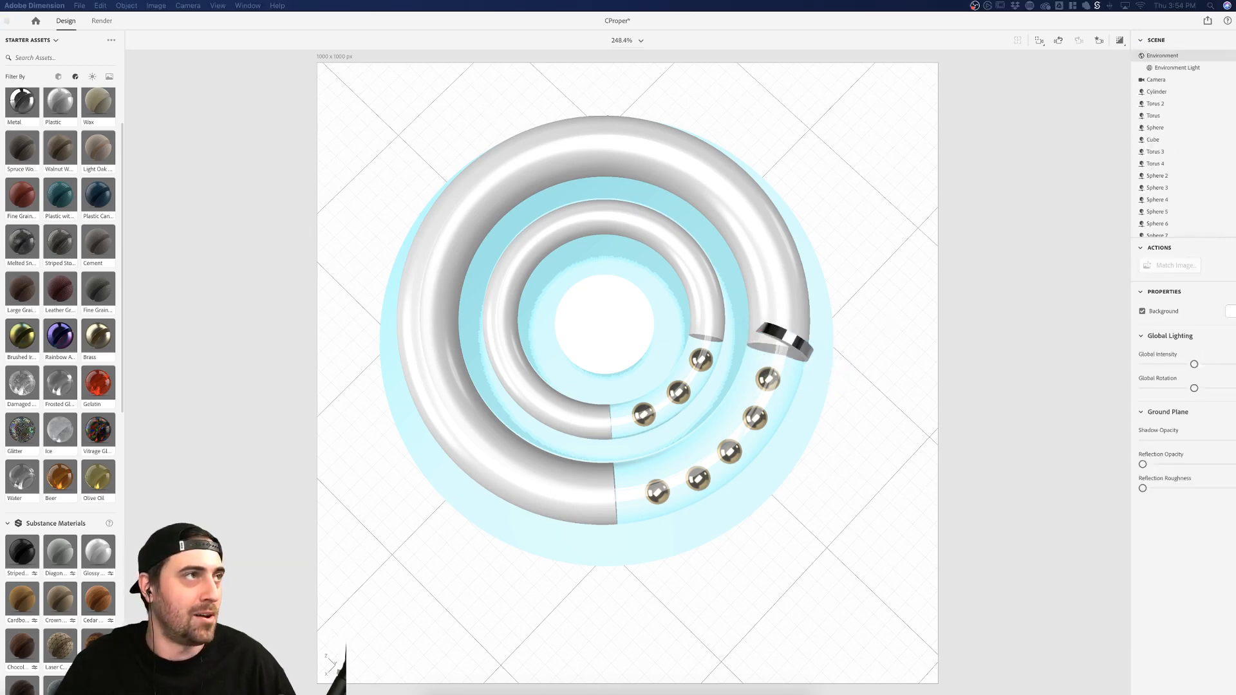
# Switch to Chrome, open the designer's Behance profile and look through the 36 Days of Type - Dimension project
pyautogui.moveTo(1, 29); pyautogui.dragTo(575, 125)
pyautogui.write('behance.net')
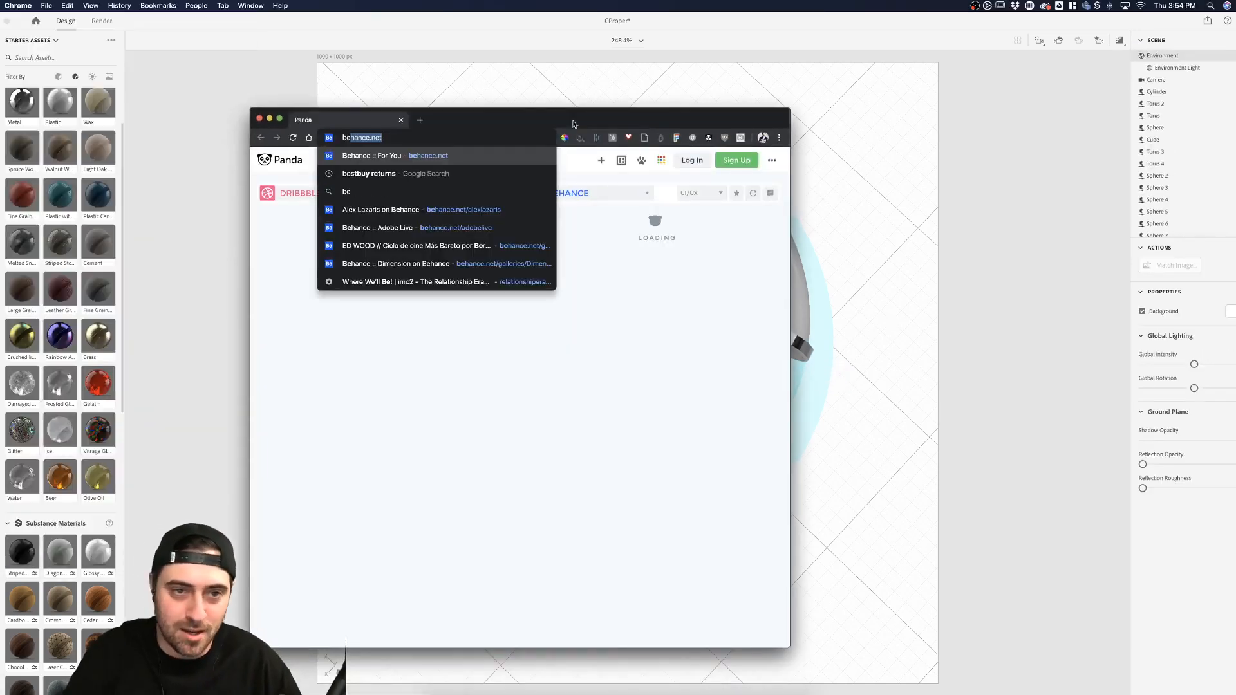
pyautogui.press('Down')
pyautogui.press('Down')
pyautogui.press('Down')
pyautogui.press('Return')
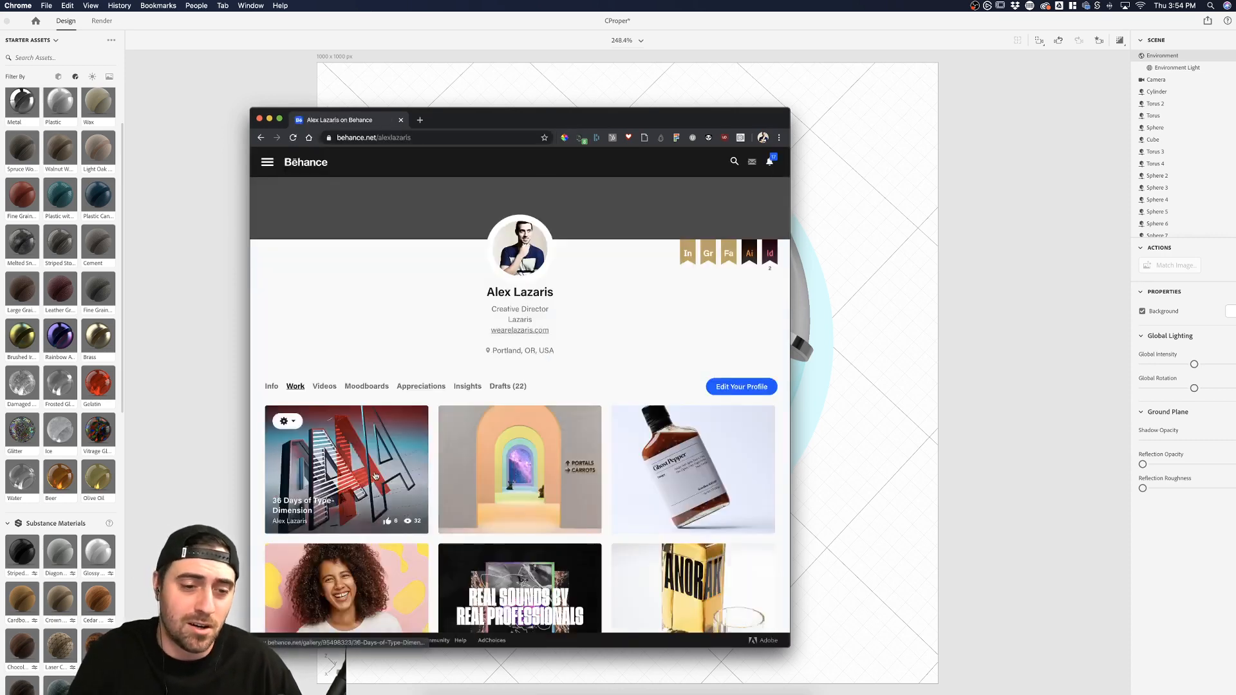
pyautogui.click(348, 464)
pyautogui.scroll(-8, 535, 422)
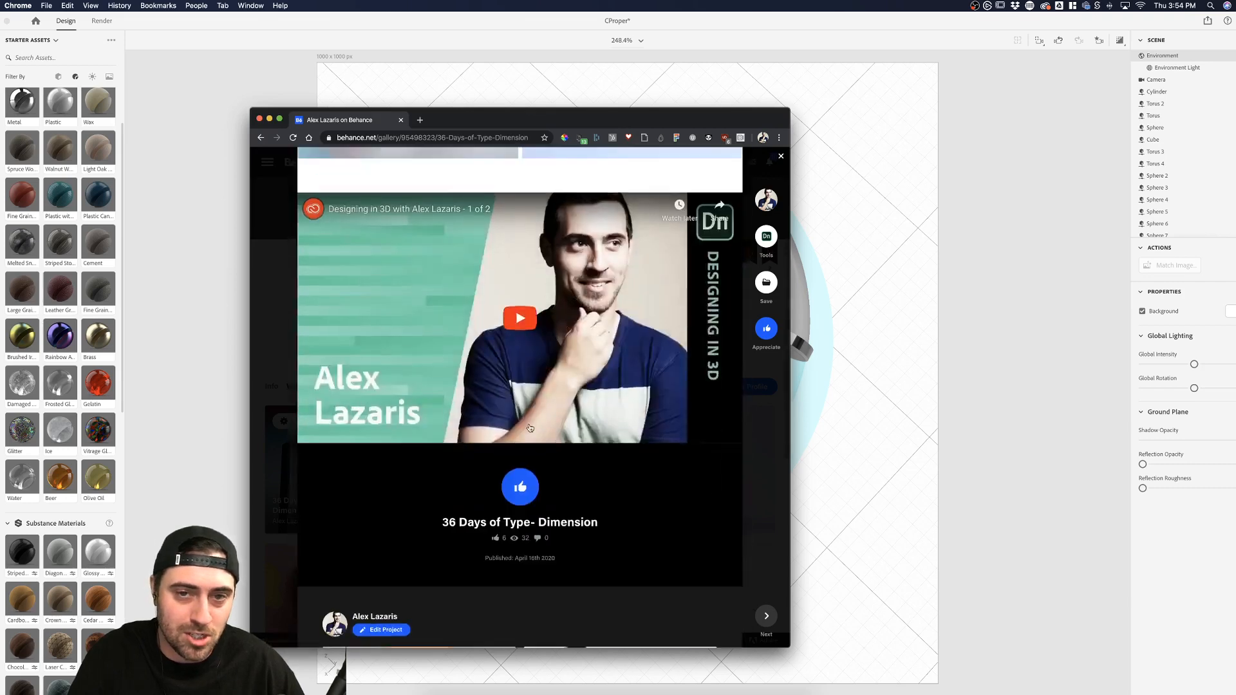
pyautogui.scroll(5, 567, 394)
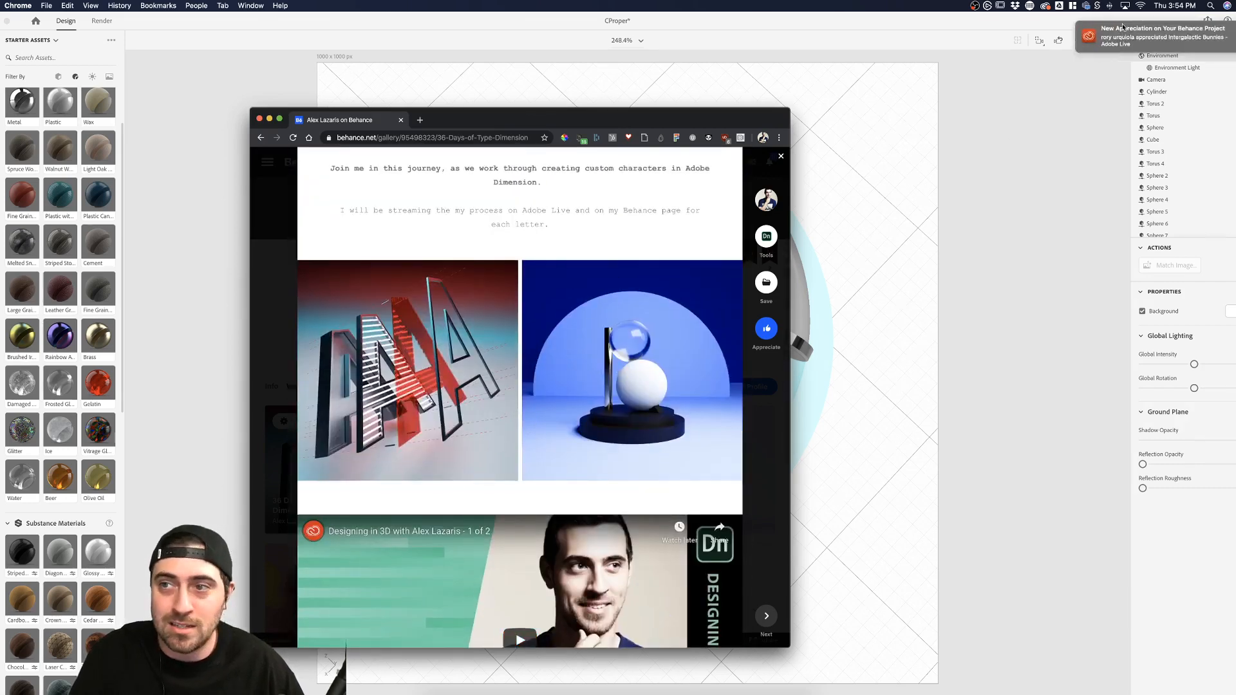
# Dismiss the notification, enlarge the browser window and close the project to view the profile's work grid
pyautogui.moveTo(1123, 27); pyautogui.dragTo(1153, 30)
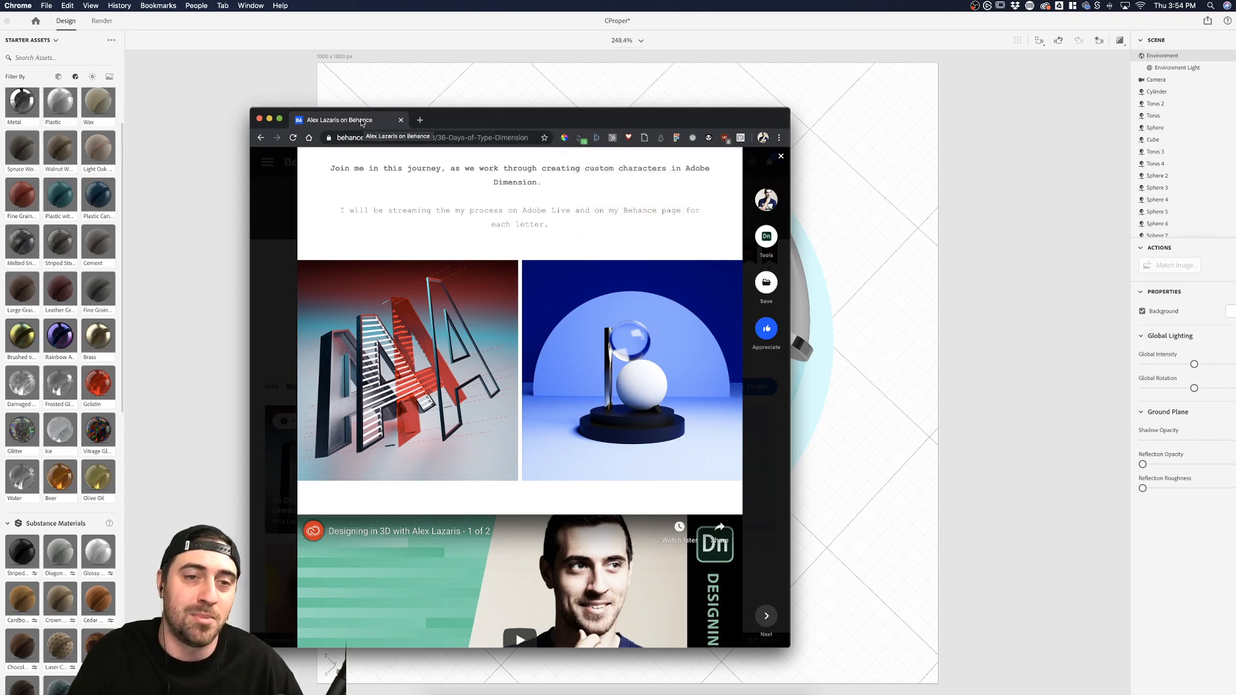
pyautogui.moveTo(361, 122); pyautogui.dragTo(353, 90)
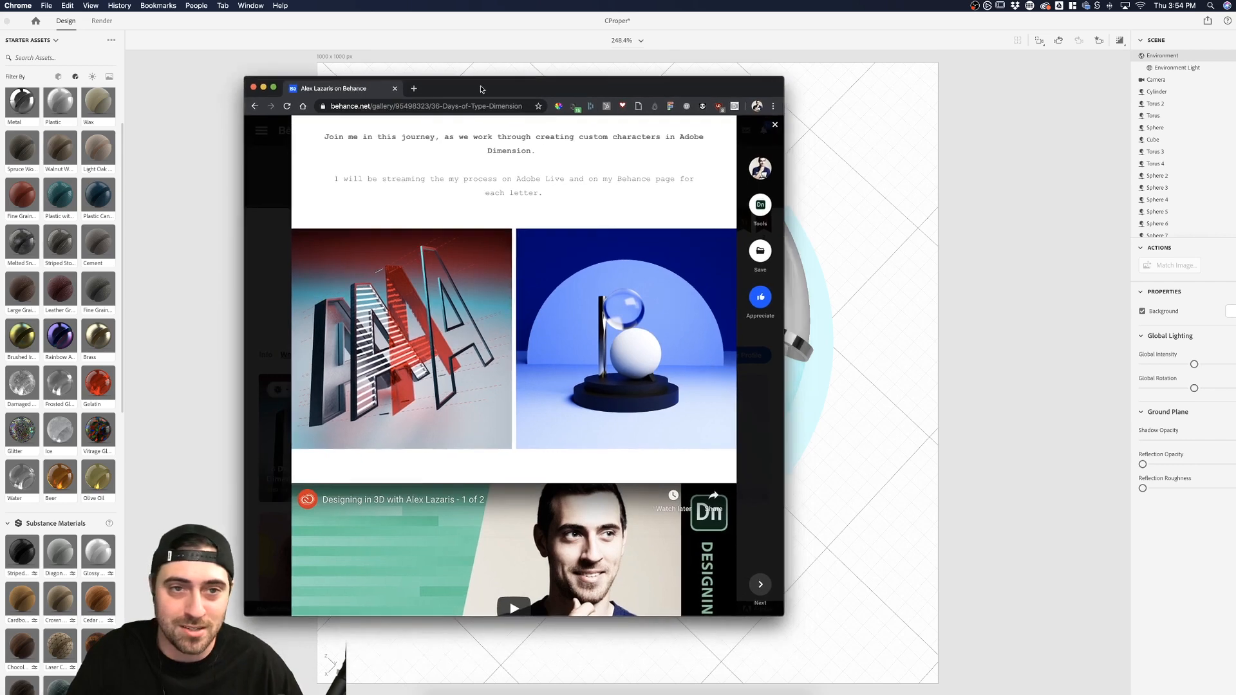
pyautogui.doubleClick(480, 89)
pyautogui.click(185, 150)
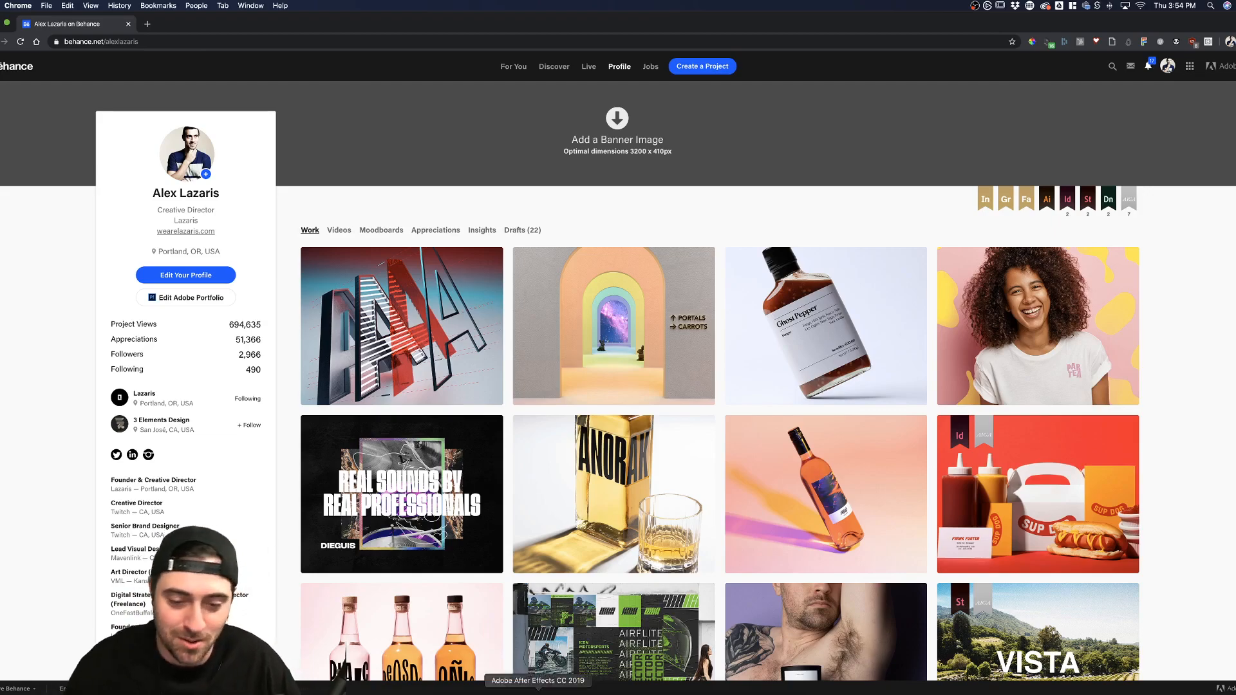
# Switch back to Adobe Dimension and rotate the metal disc to about 124° on Z to match the outer ring's cut end
pyautogui.click(618, 690)
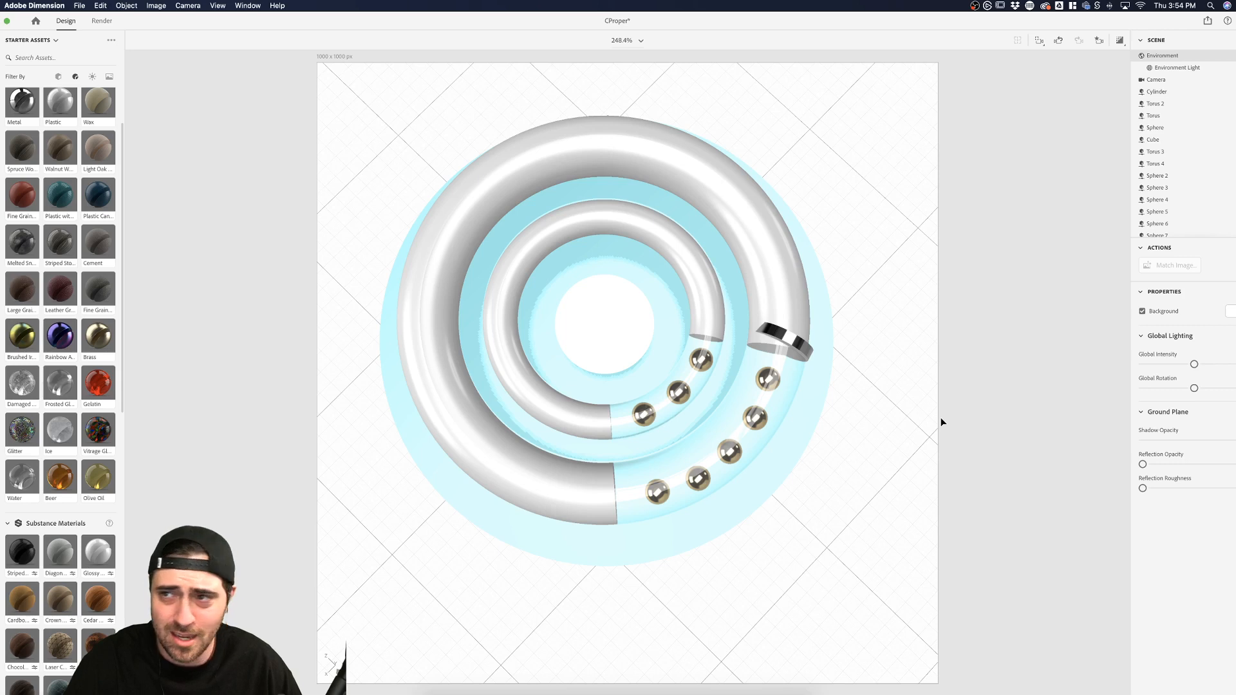
pyautogui.click(784, 339)
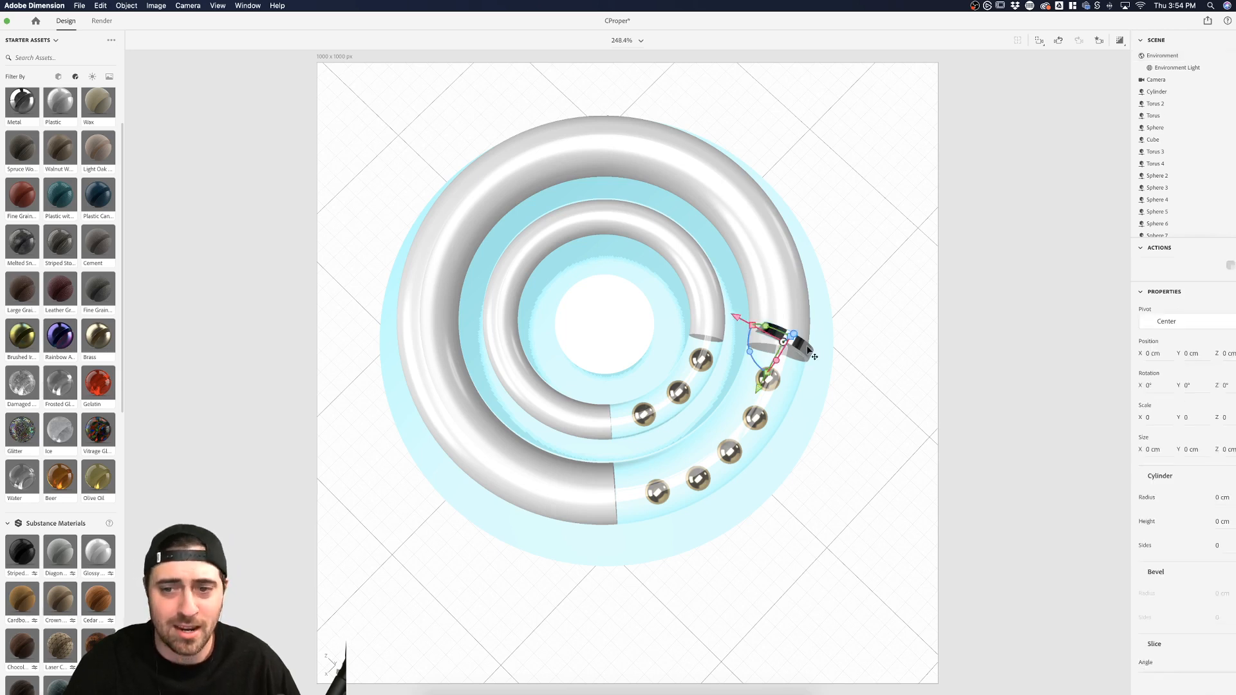
pyautogui.moveTo(752, 358); pyautogui.dragTo(776, 380)
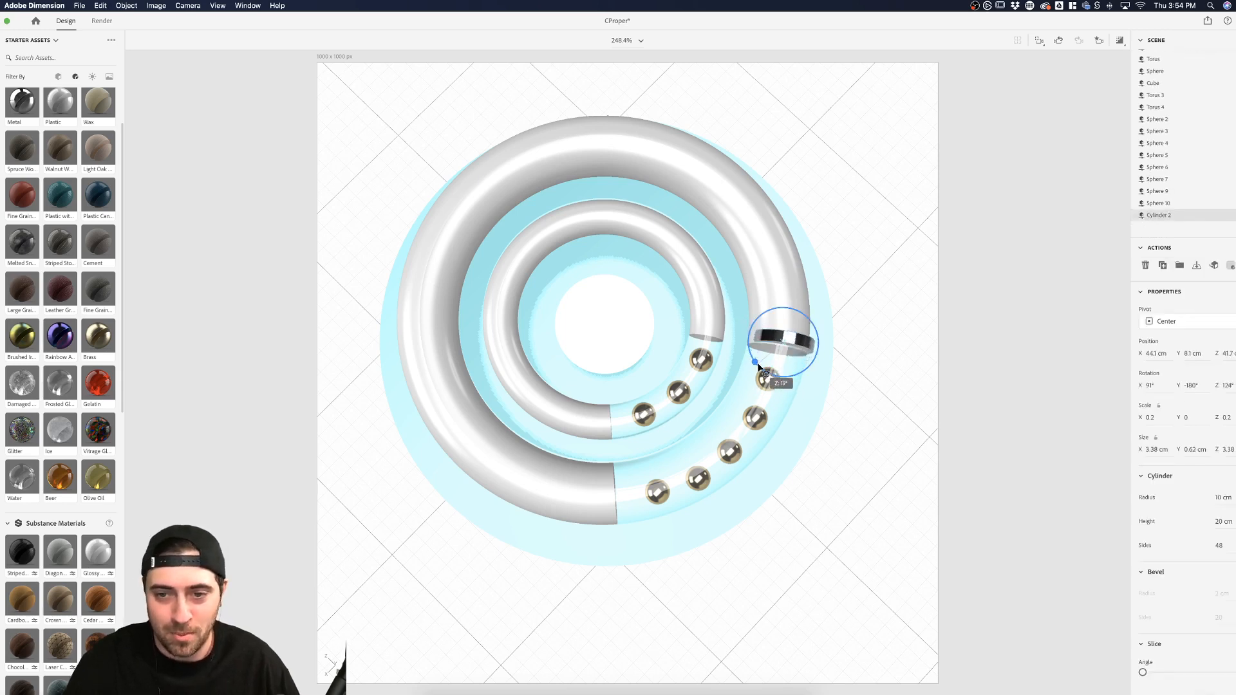
pyautogui.click(201, 77)
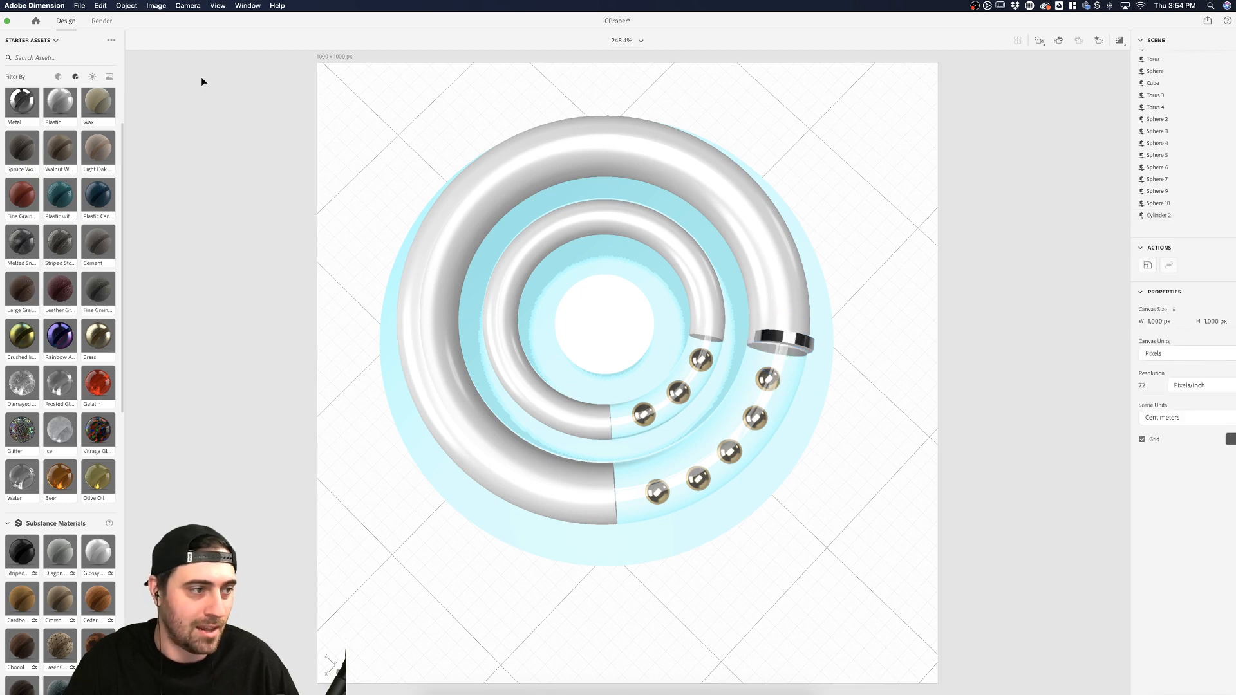